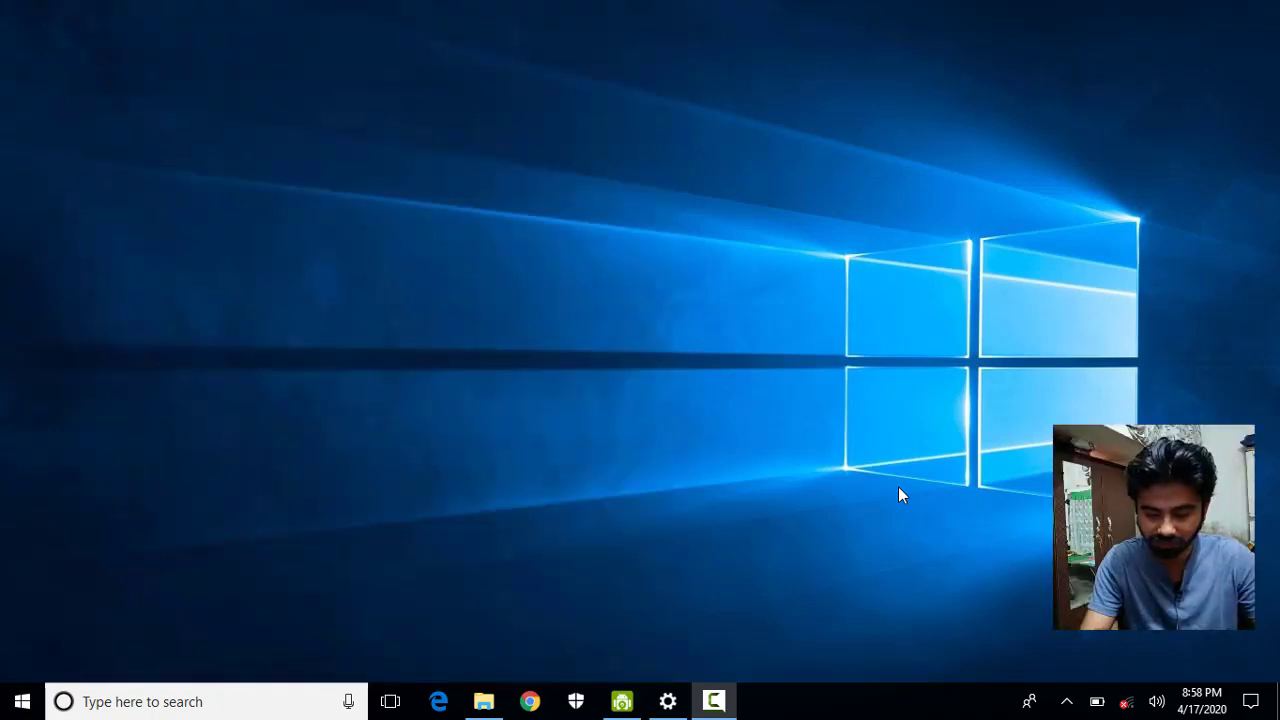
Launch Microsoft Office Word 2007 by searching 'winword' in the Start menu.
key(super)
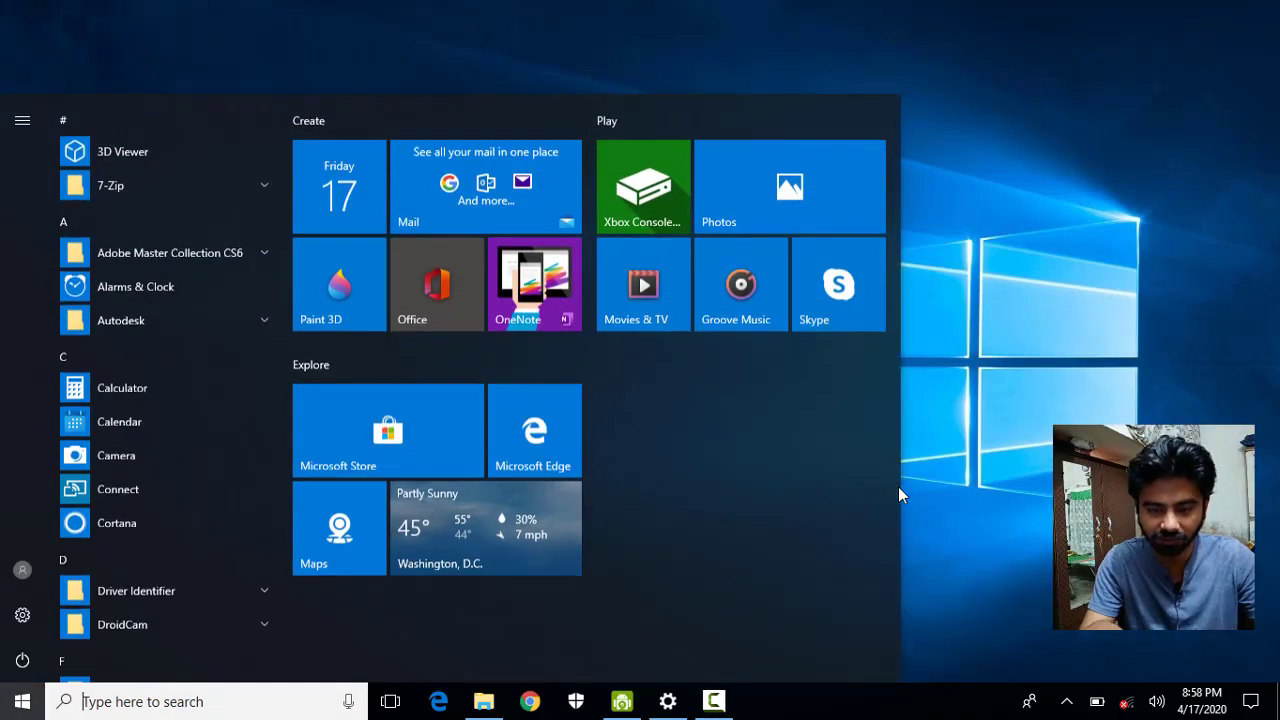
text(w)
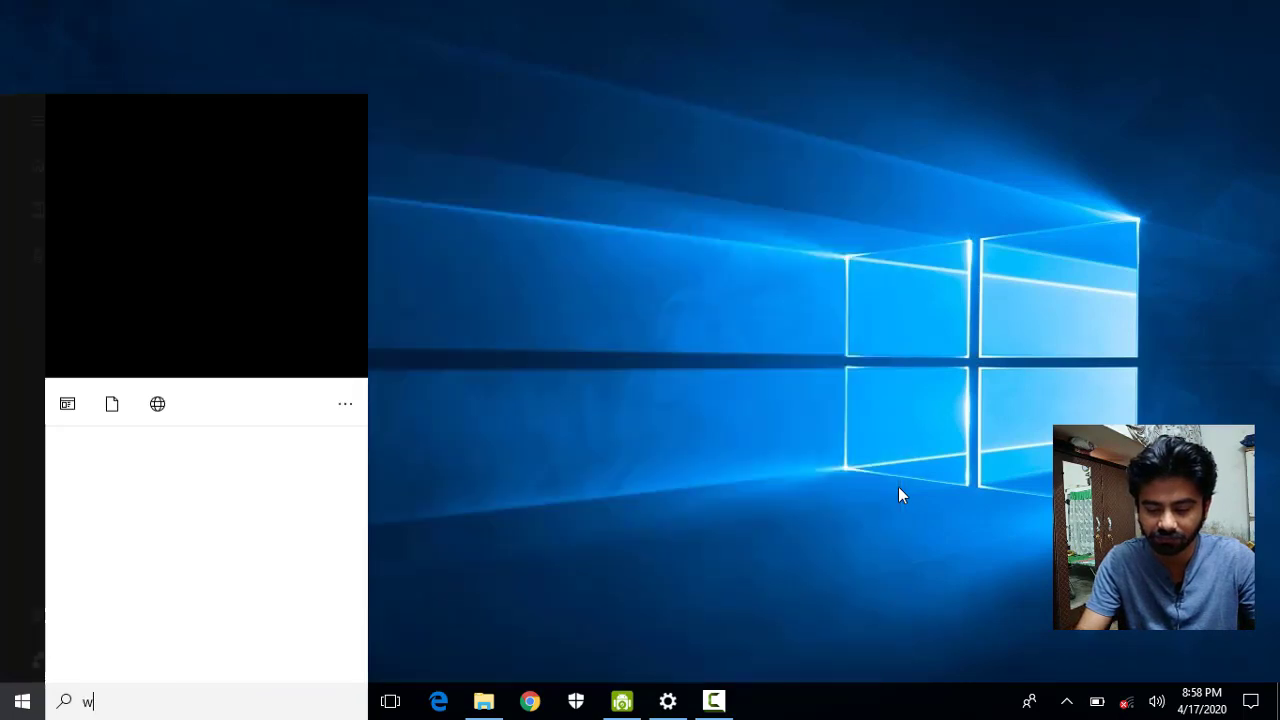
text(inw)
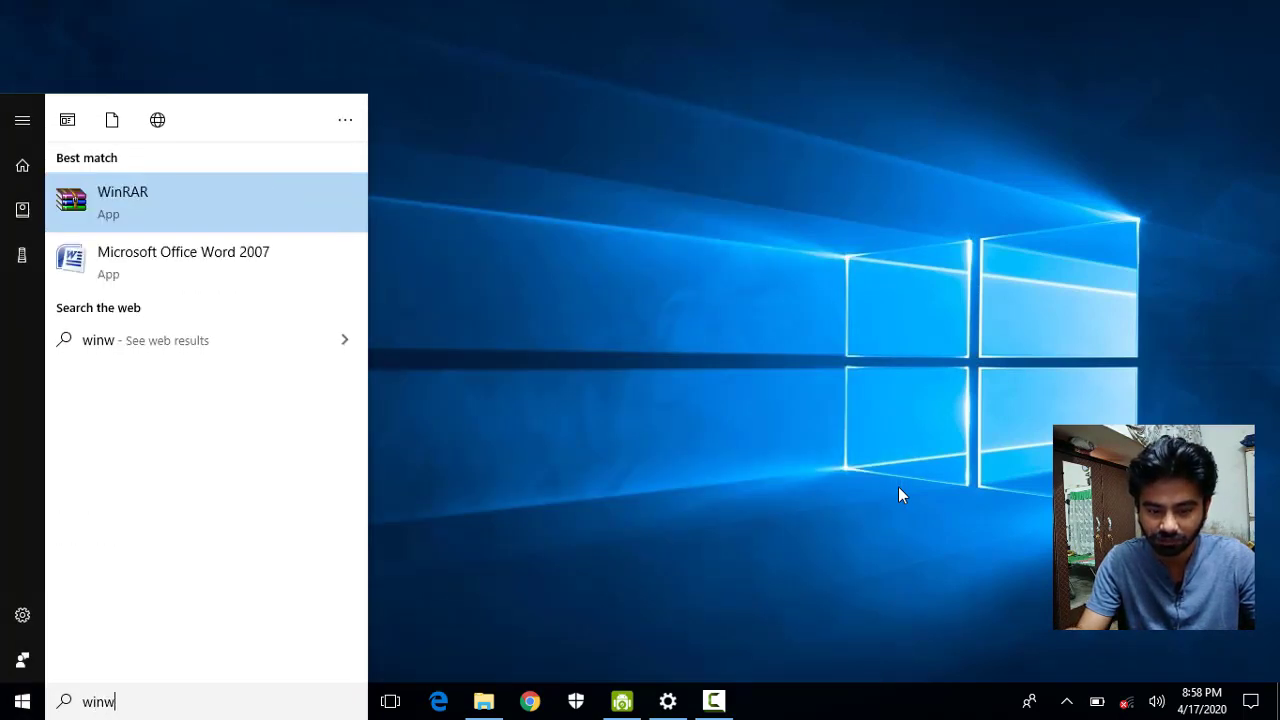
text(ord)
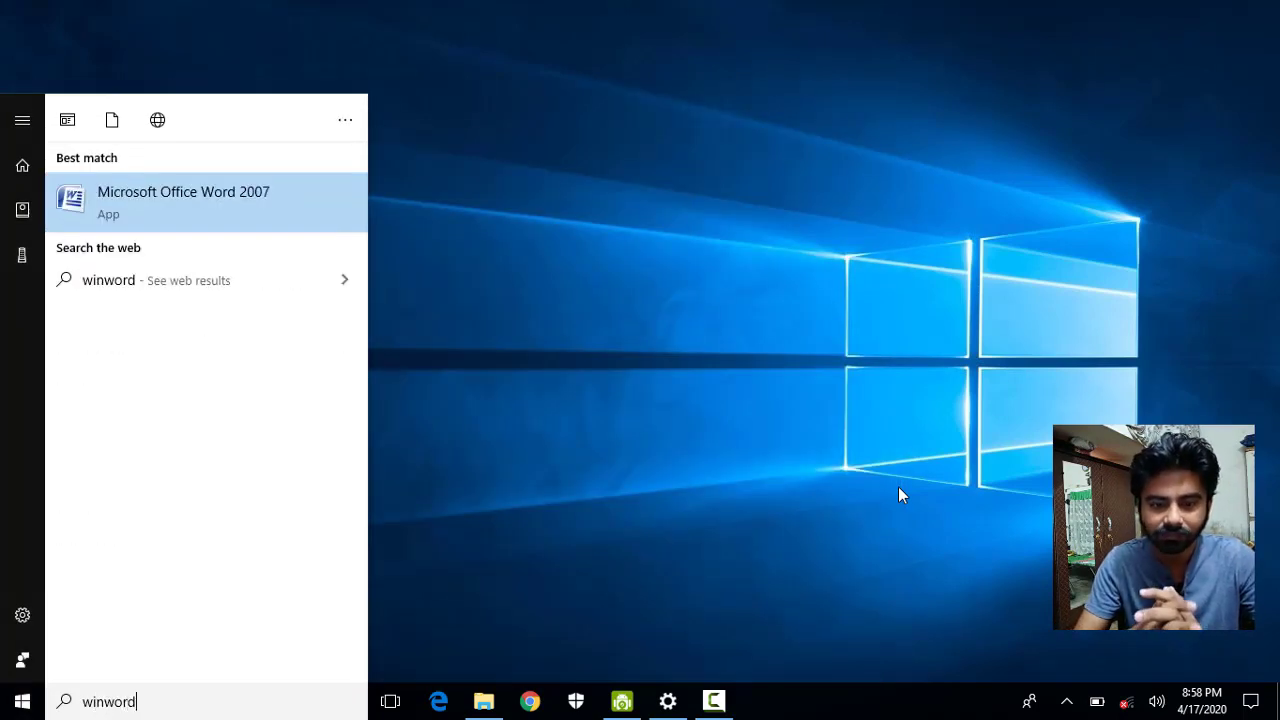
key(Return)
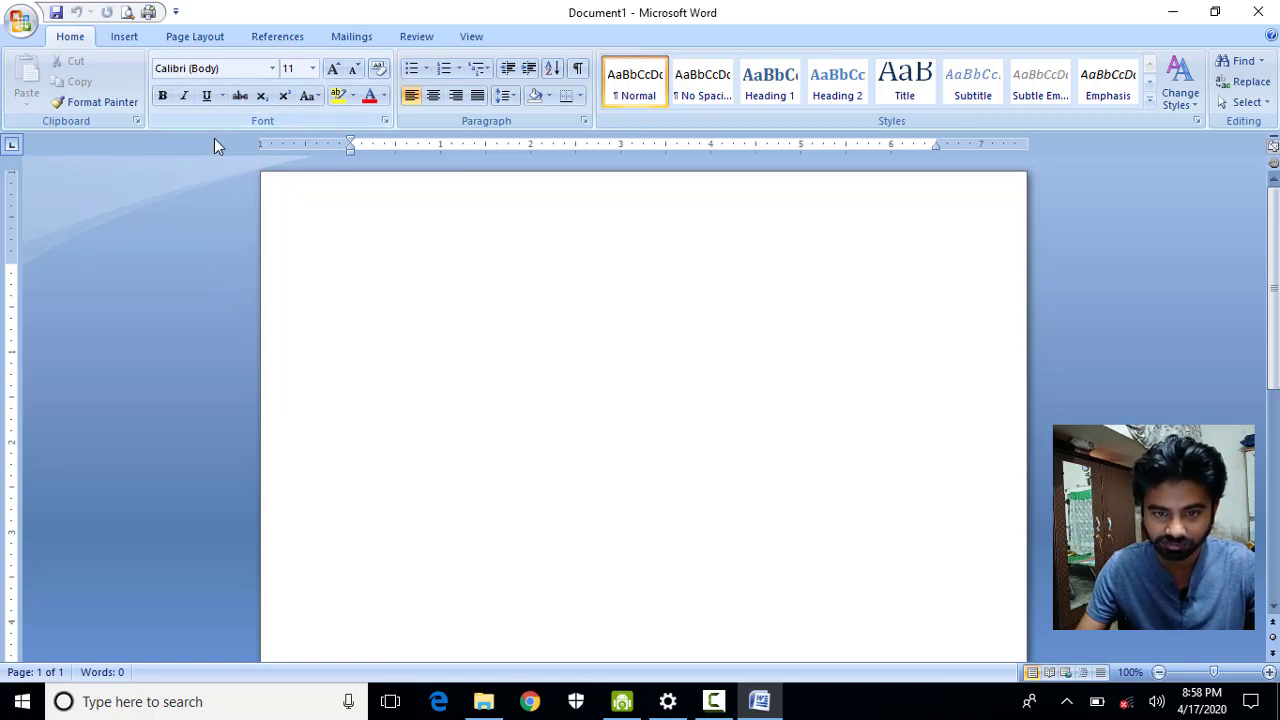
double_click(72, 38)
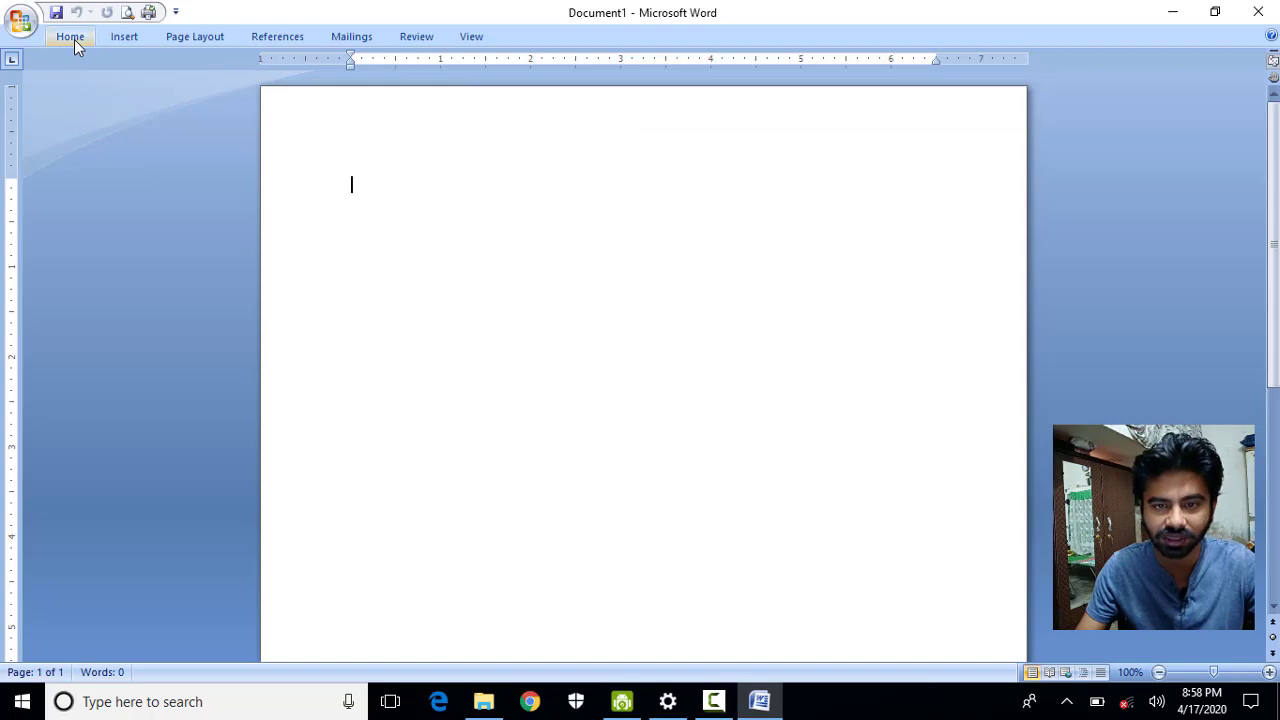
double_click(74, 39)
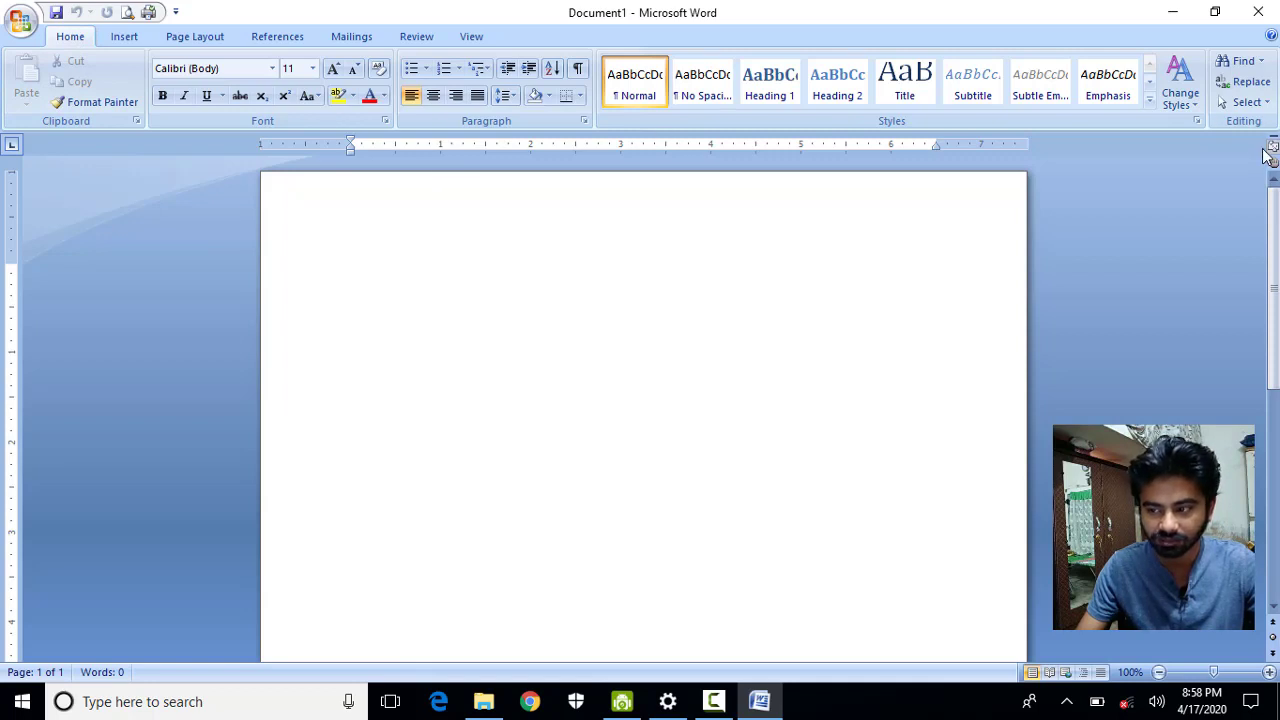
click(1273, 147)
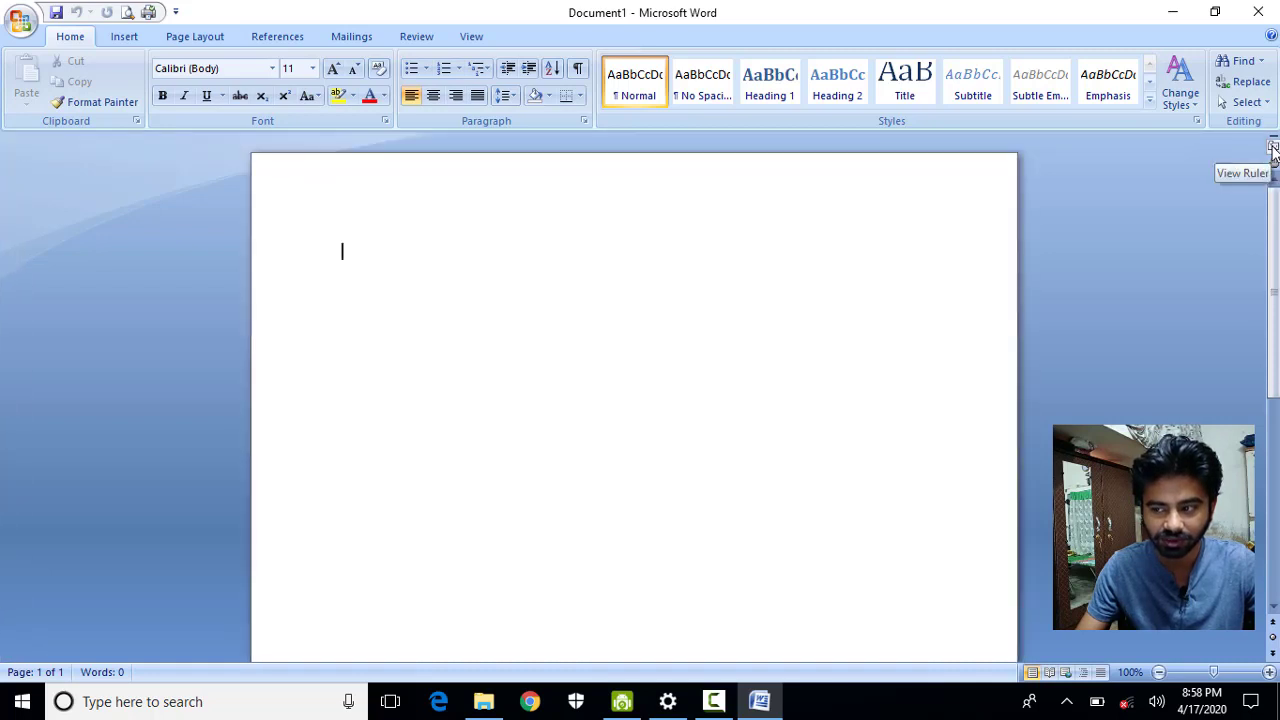
click(1273, 147)
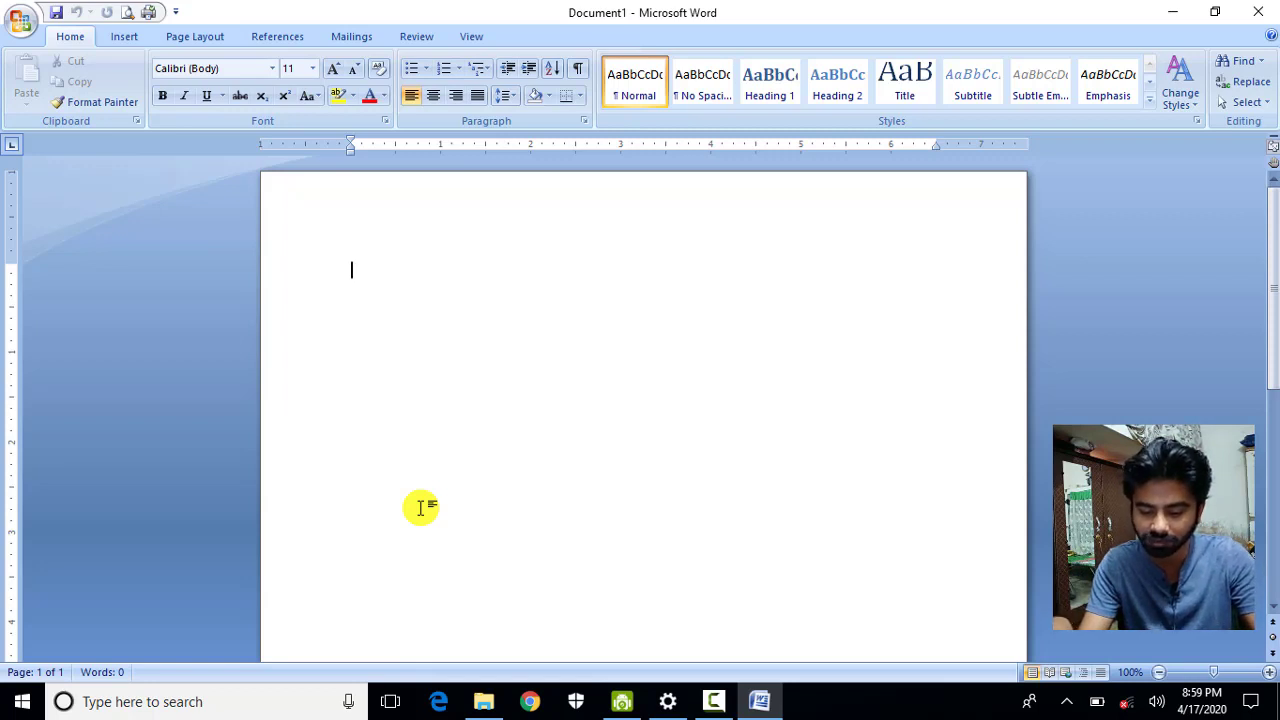
Generate three sample paragraphs with =rand() and dismiss the notification panel.
text(=ra)
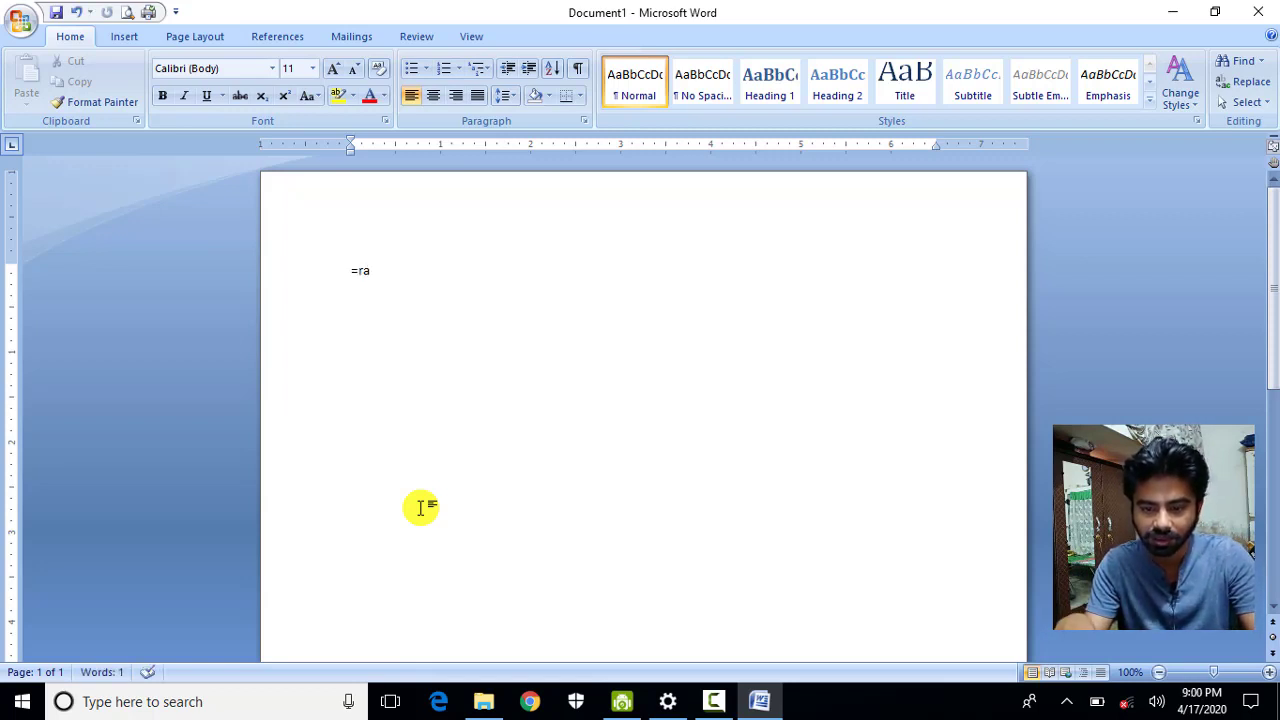
text(nd)
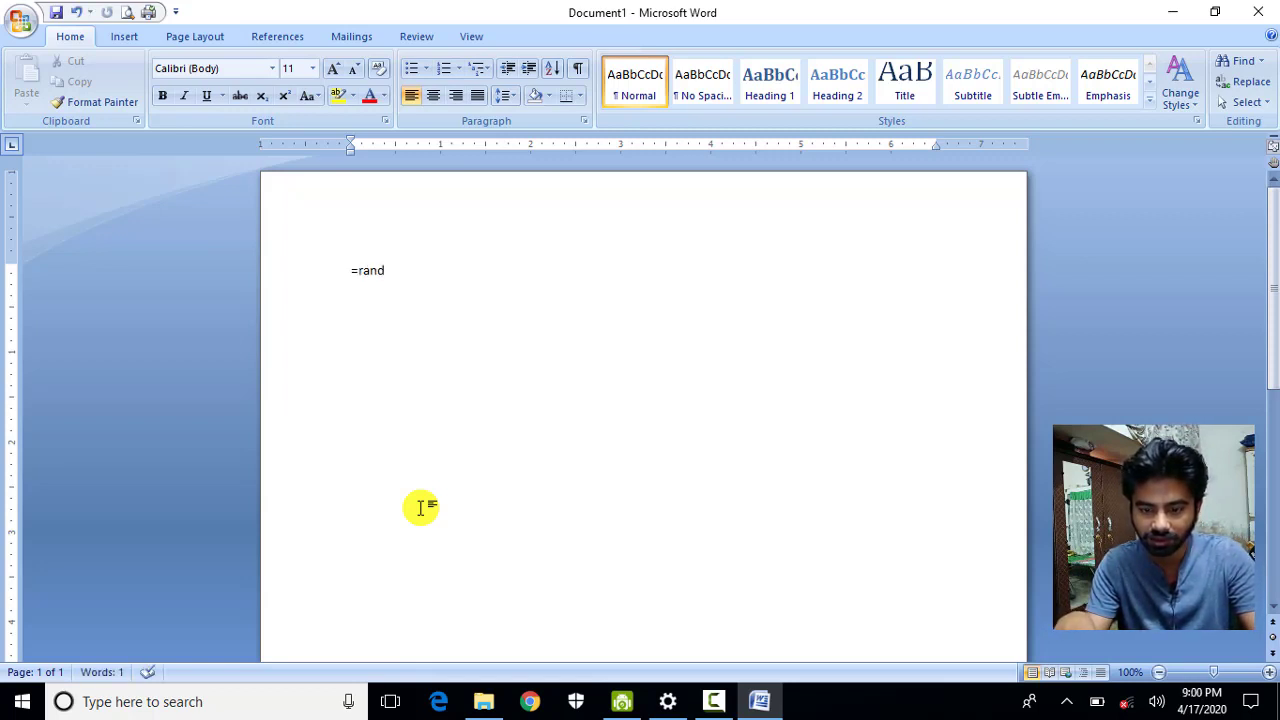
text(()
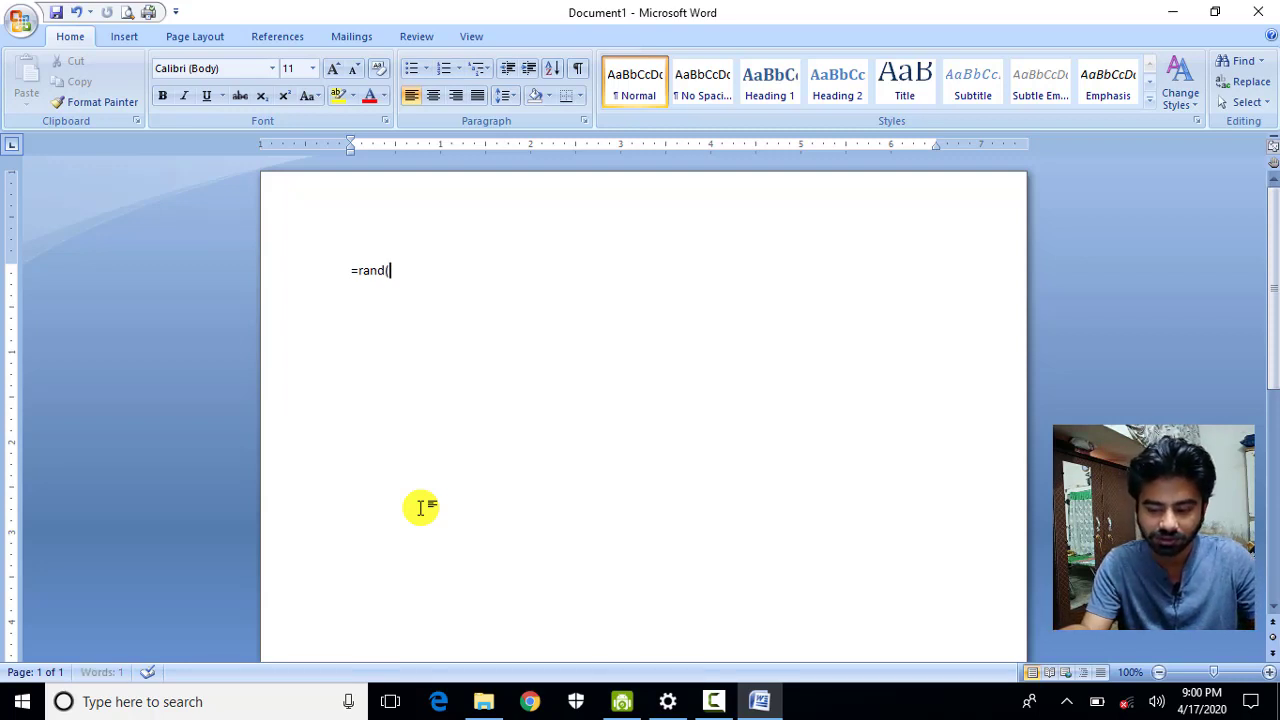
text())
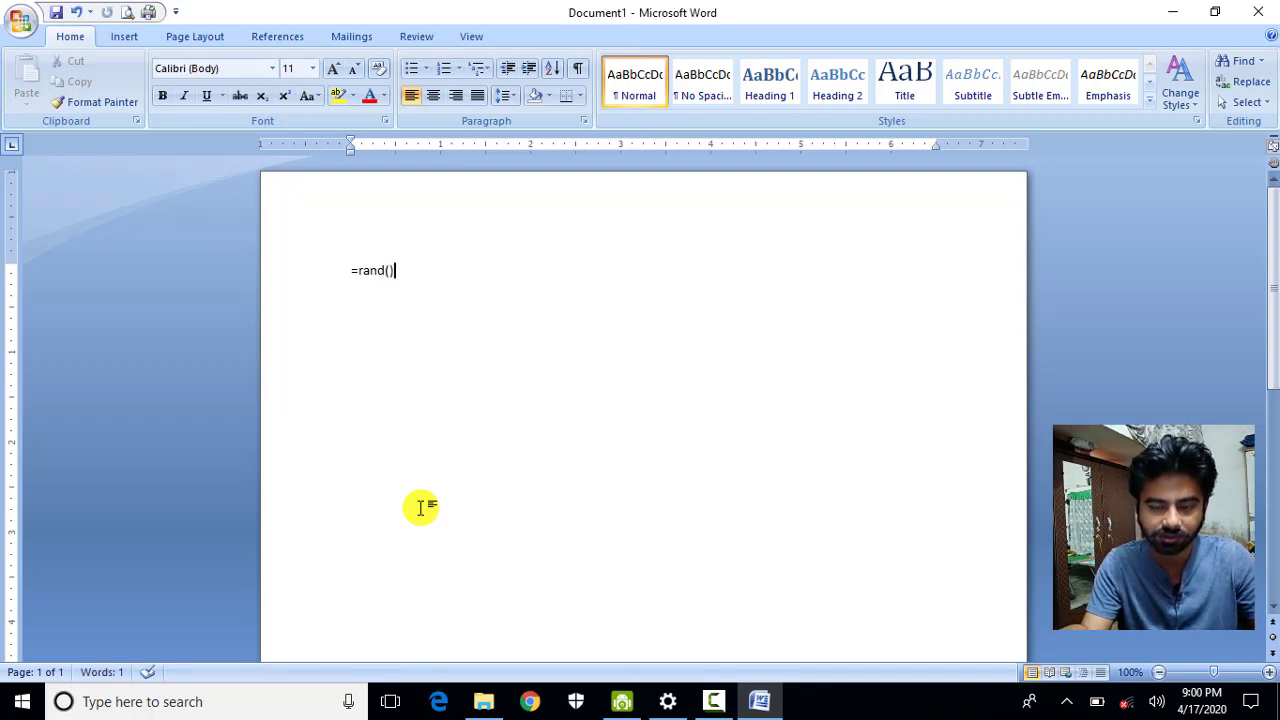
key(Return)
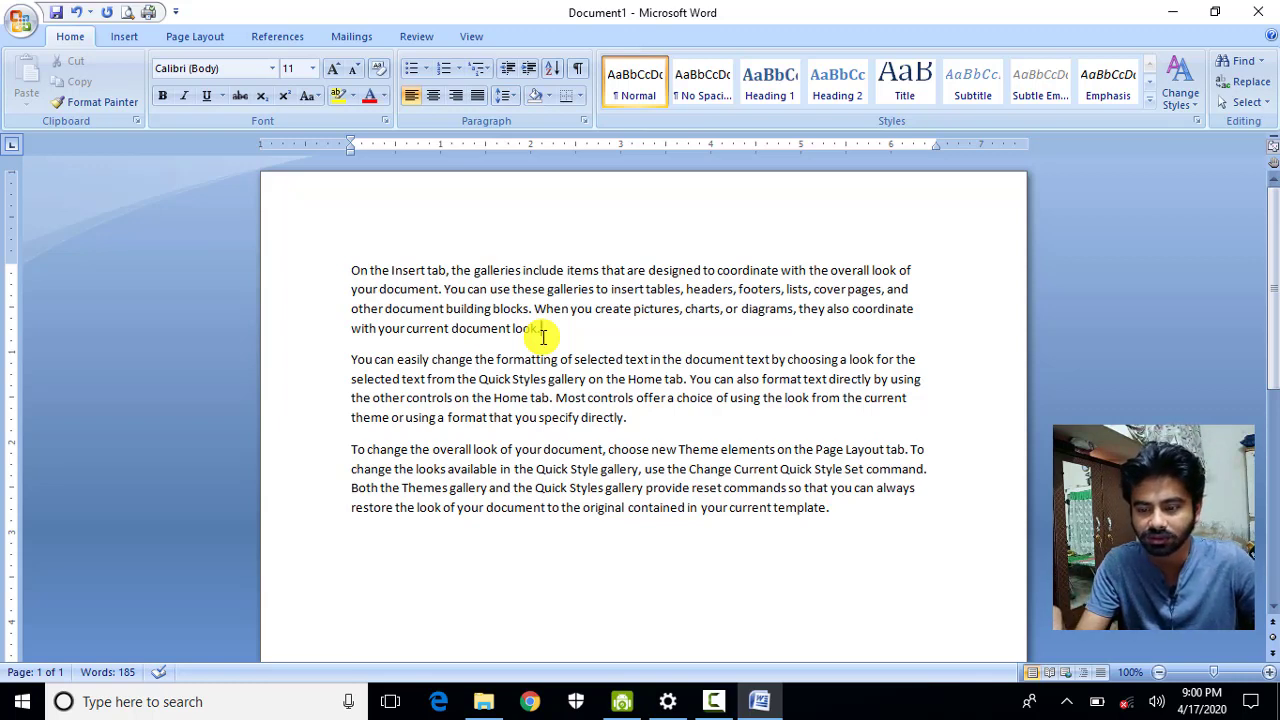
key(super+a)
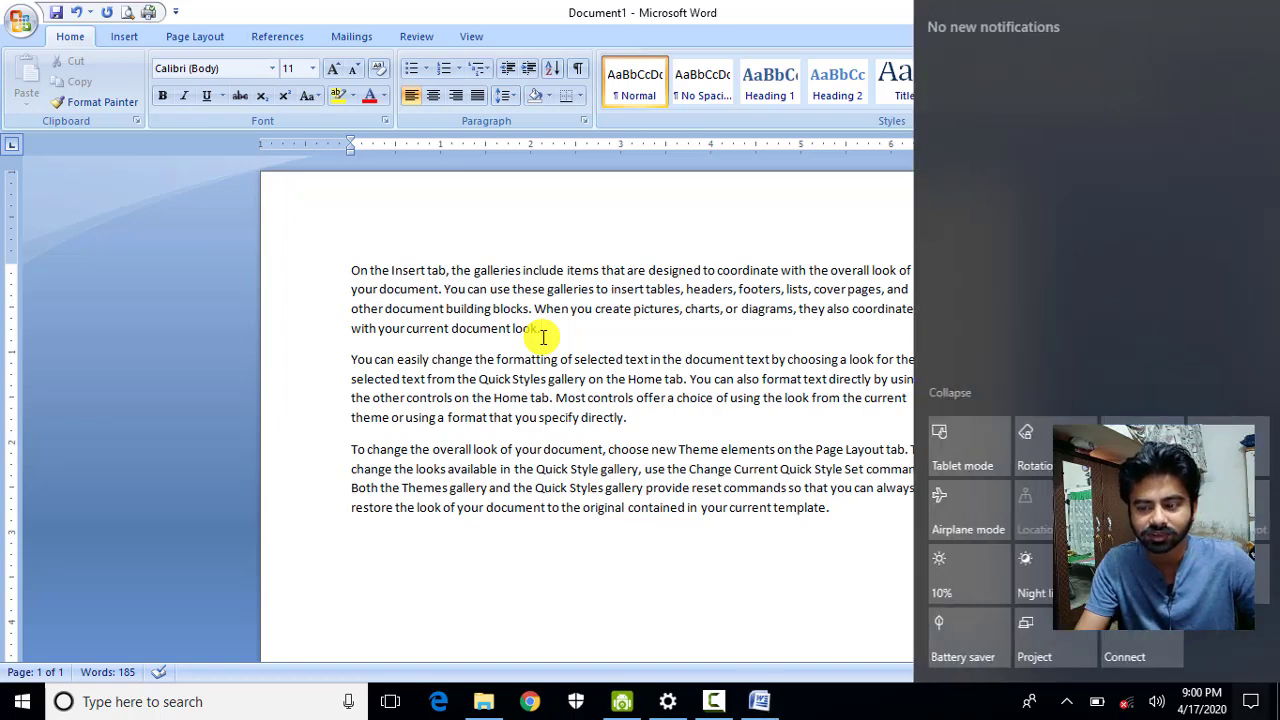
key(super+a)
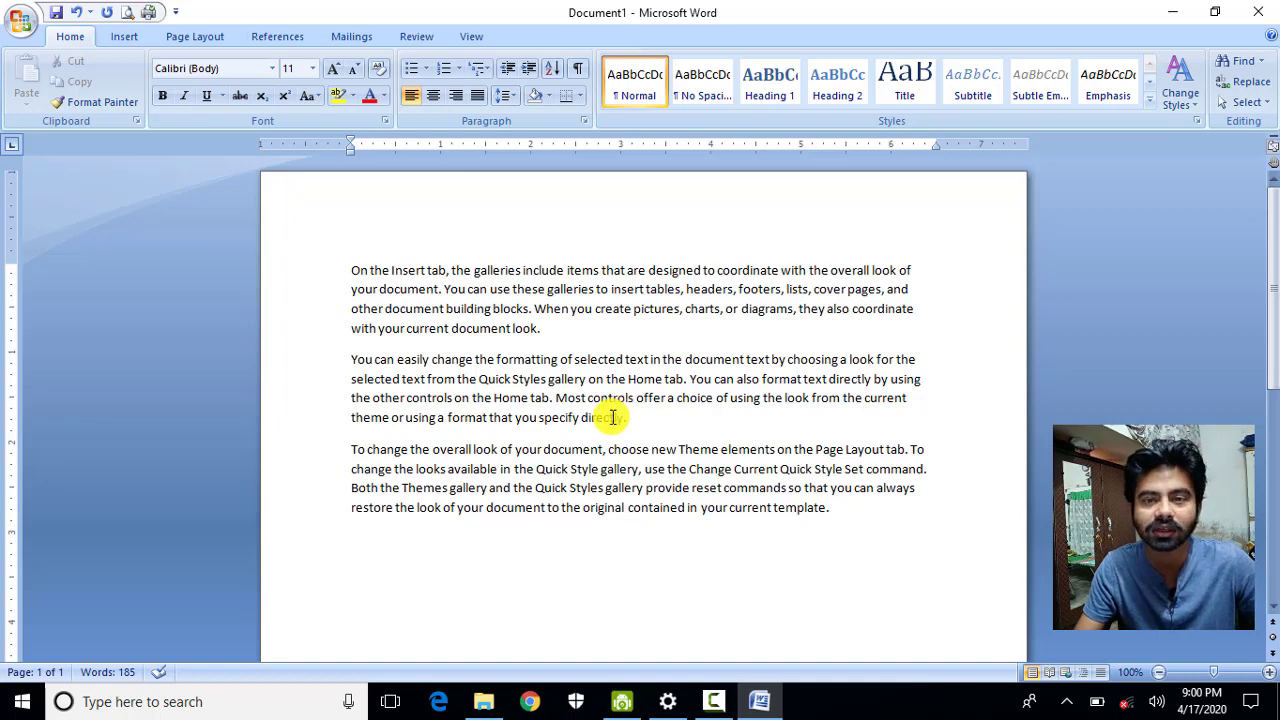
Save the new document into the Music folder under the file name 'lab 3'.
click(22, 24)
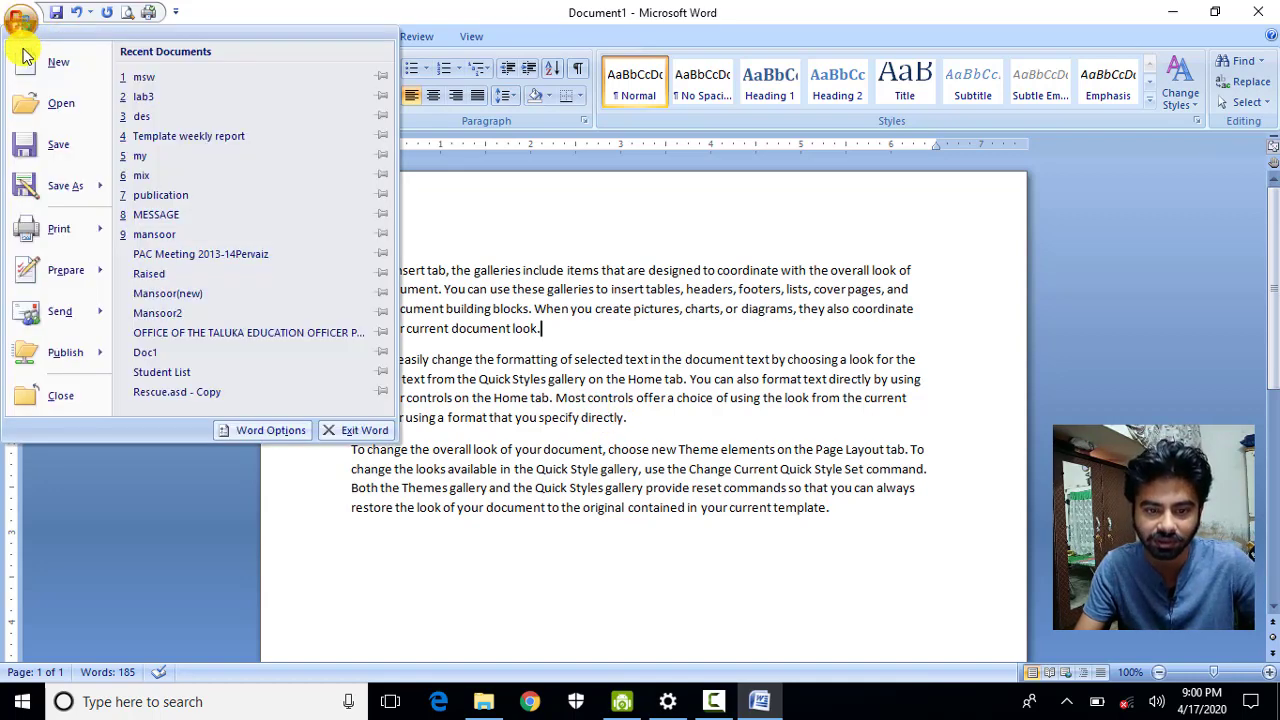
key(Escape)
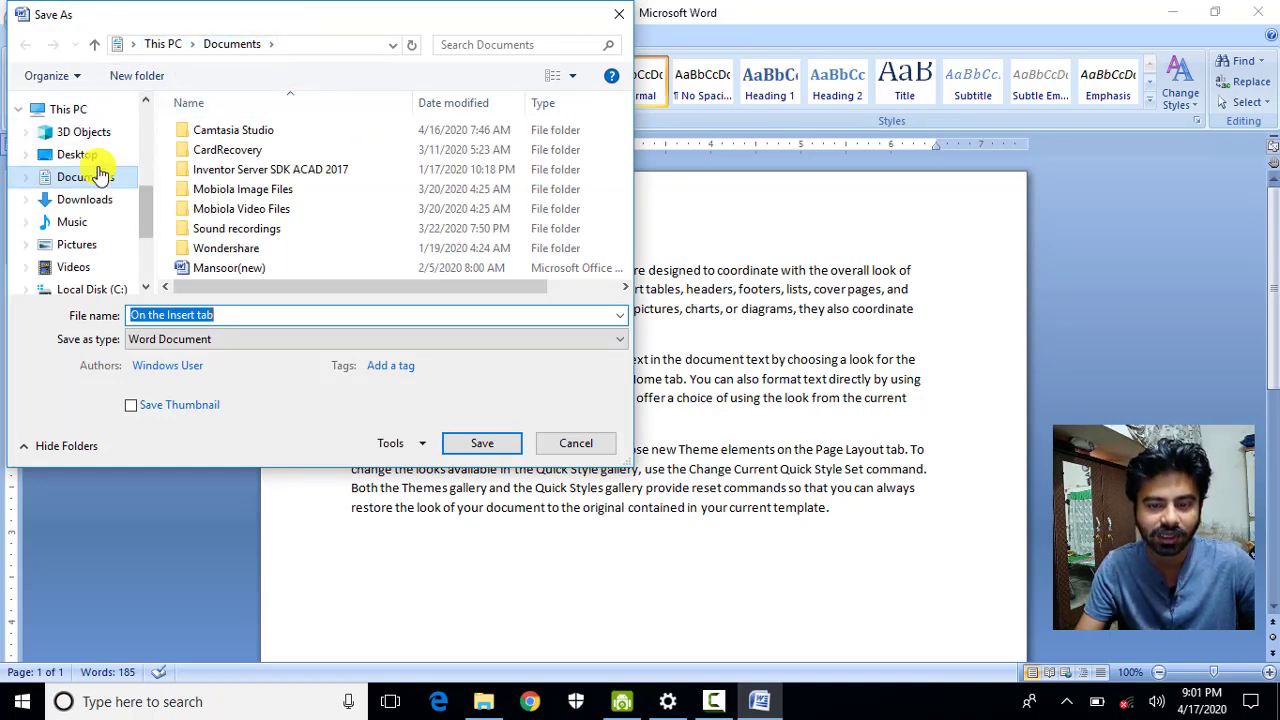
click(95, 230)
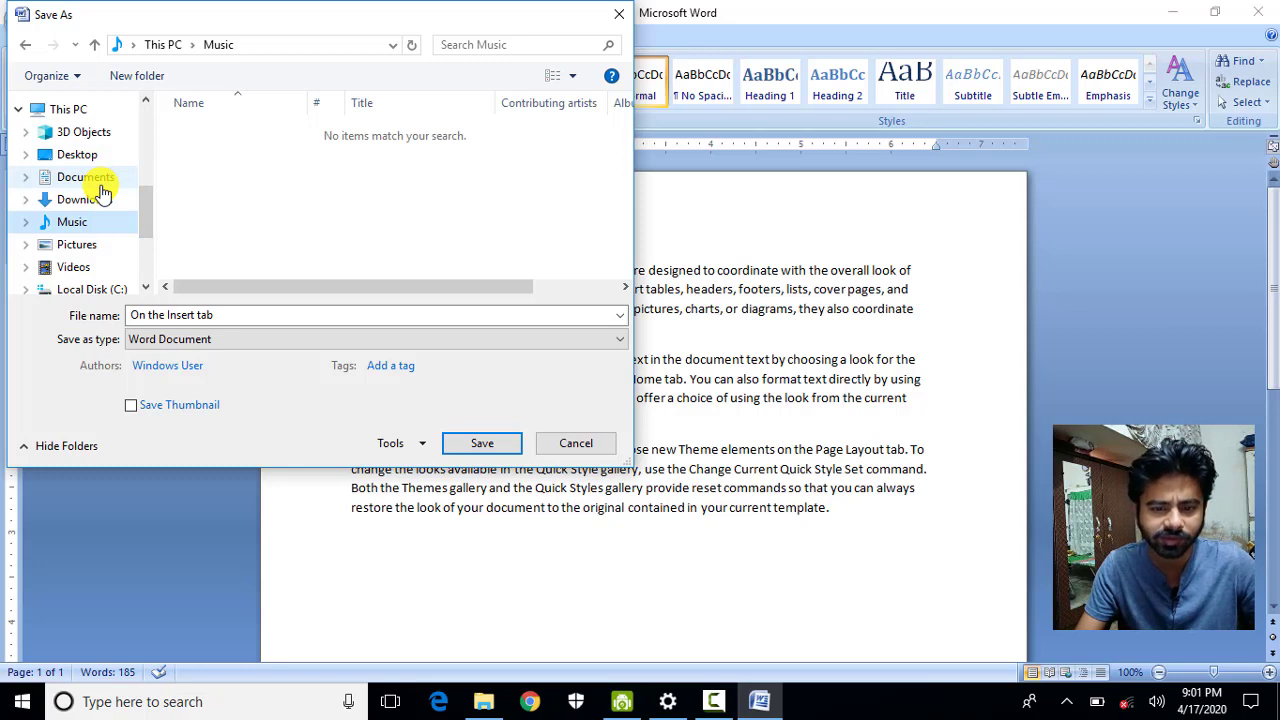
scroll(143, 206, down, 1)
scroll(140, 208, up, 1)
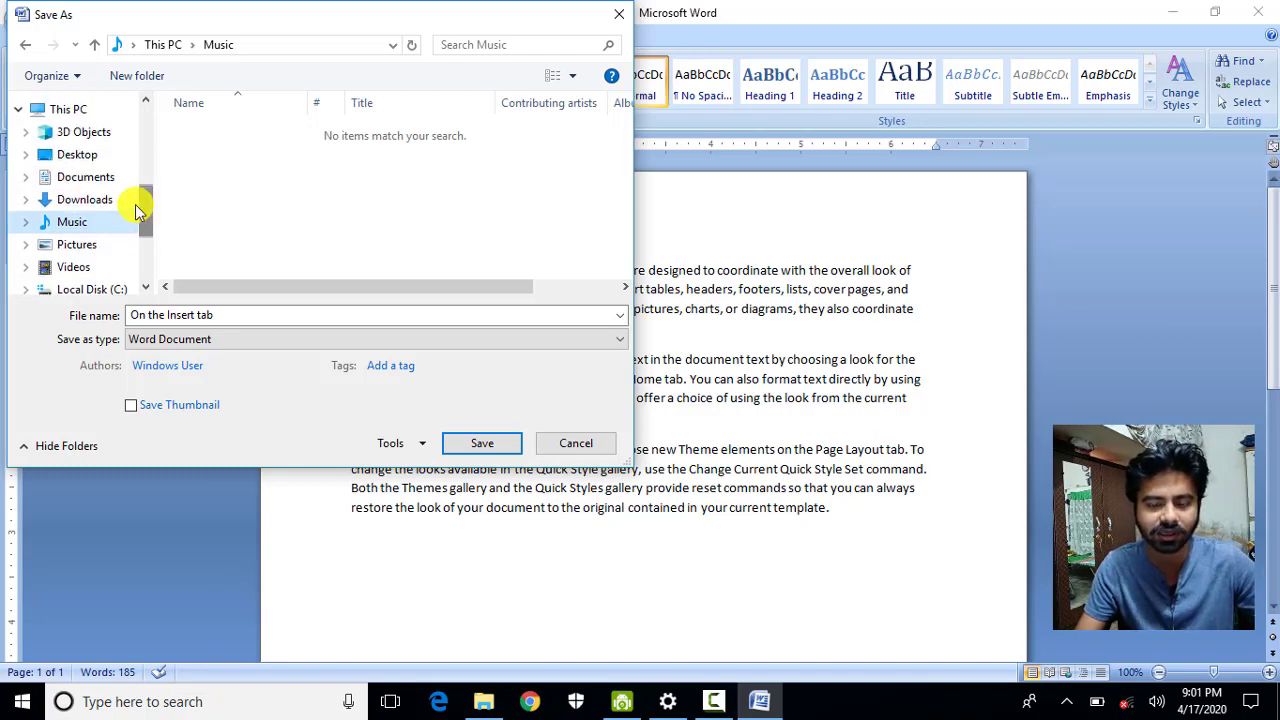
click(213, 314)
text(t)
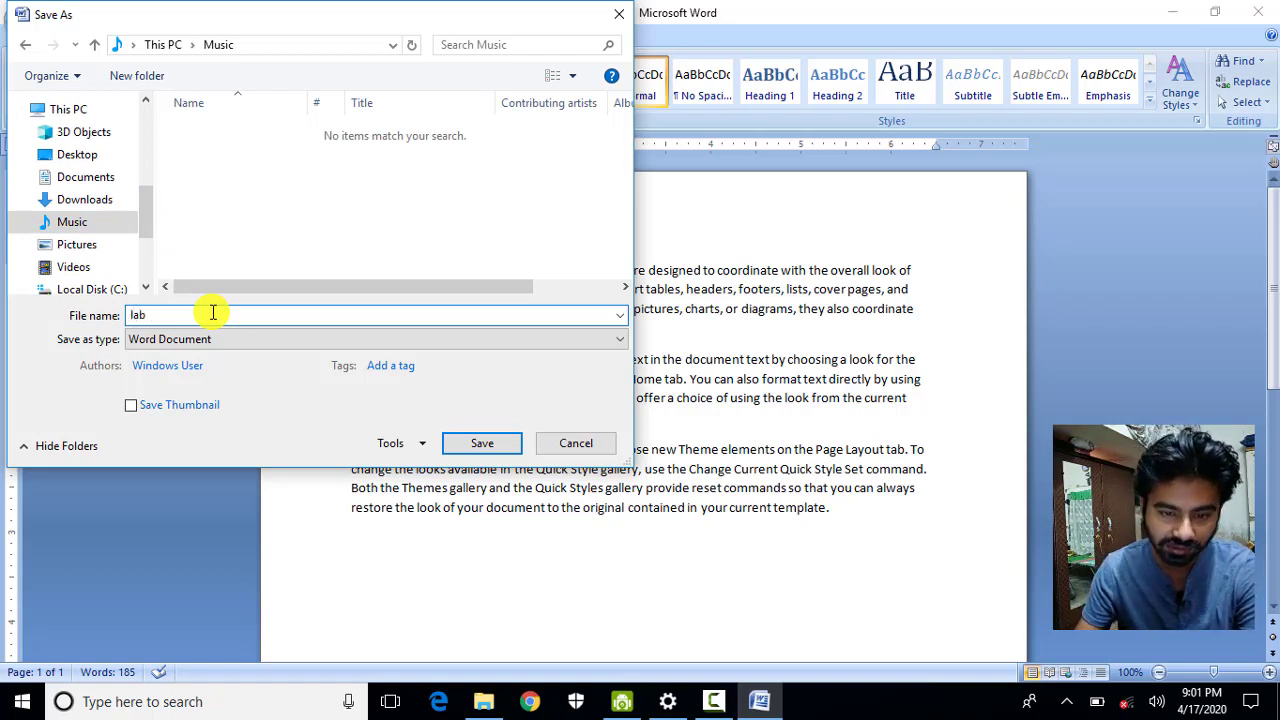
click(484, 445)
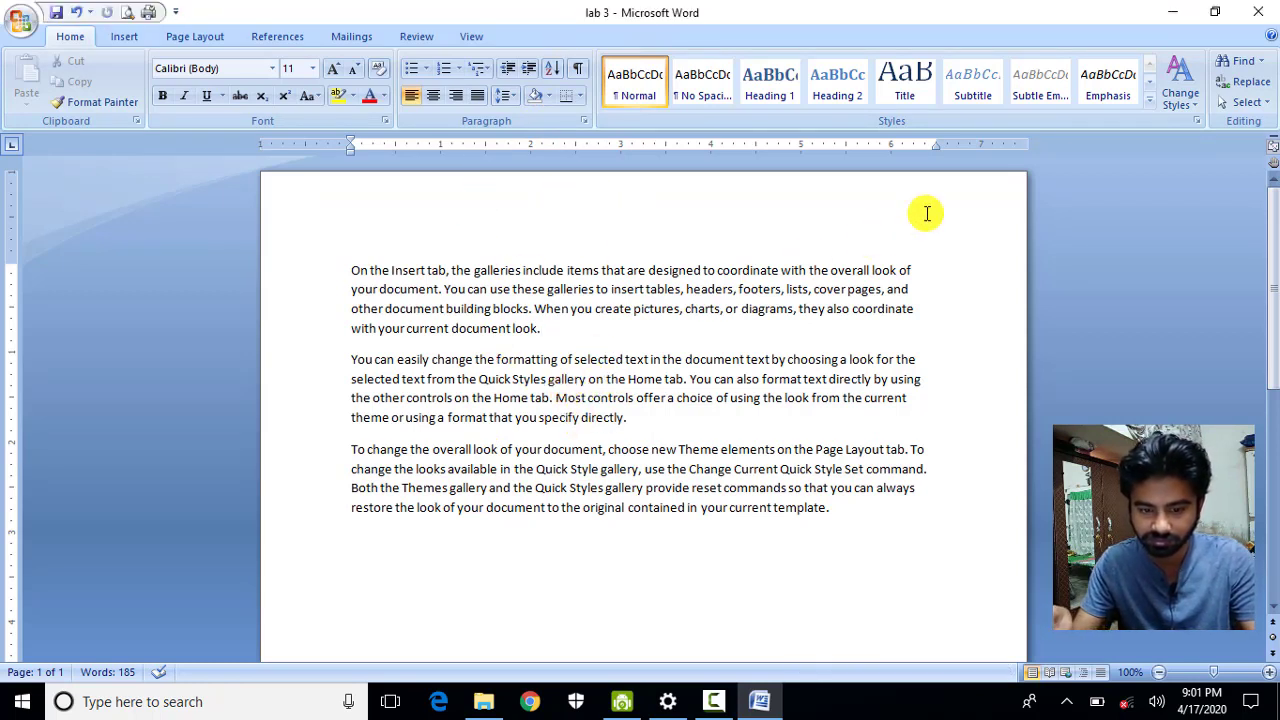
Close Word and relaunch it by running winword from the Run prompt.
click(1258, 12)
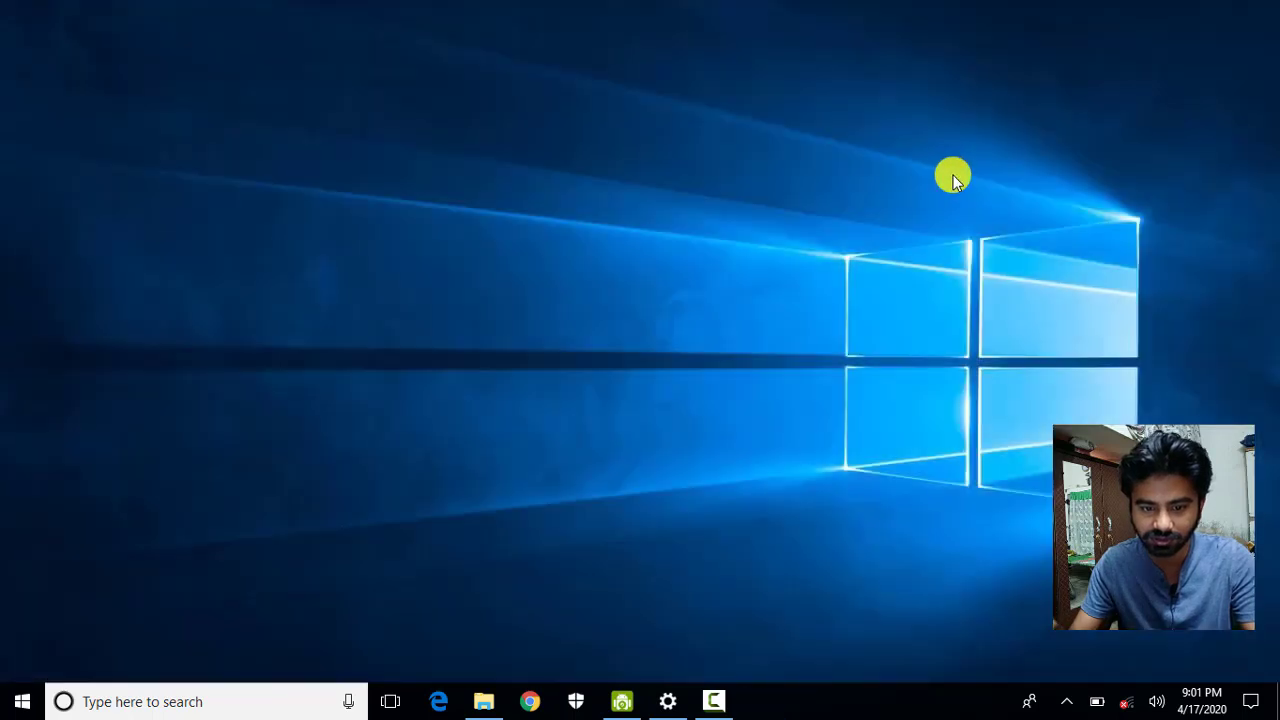
key(super+r)
text(win)
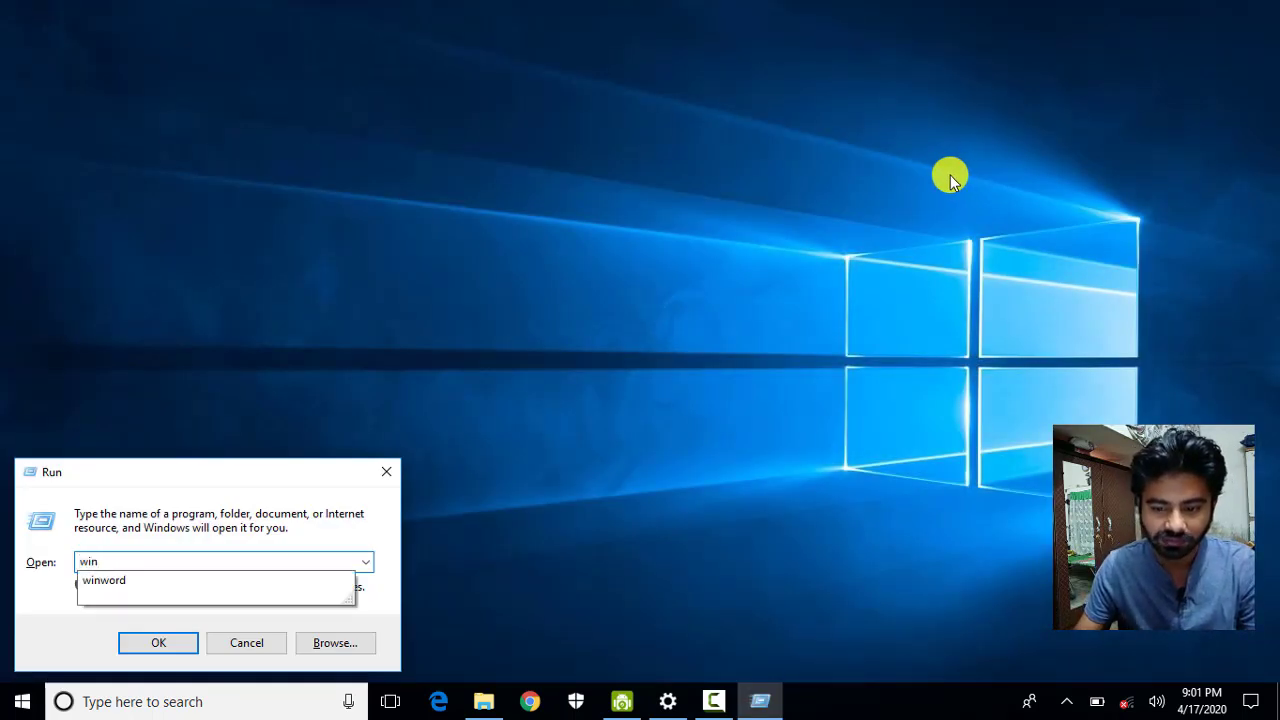
key(Down)
key(Return)
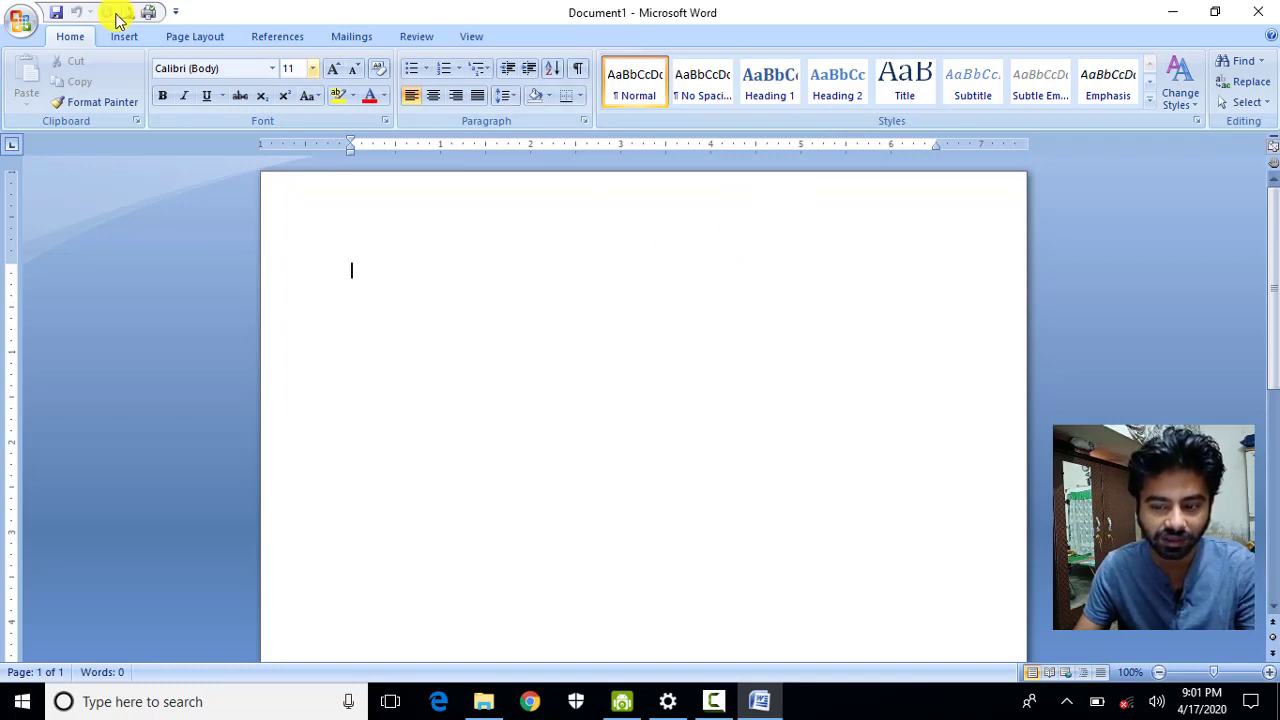
Open the 'lab 3' document from the Music folder.
click(36, 26)
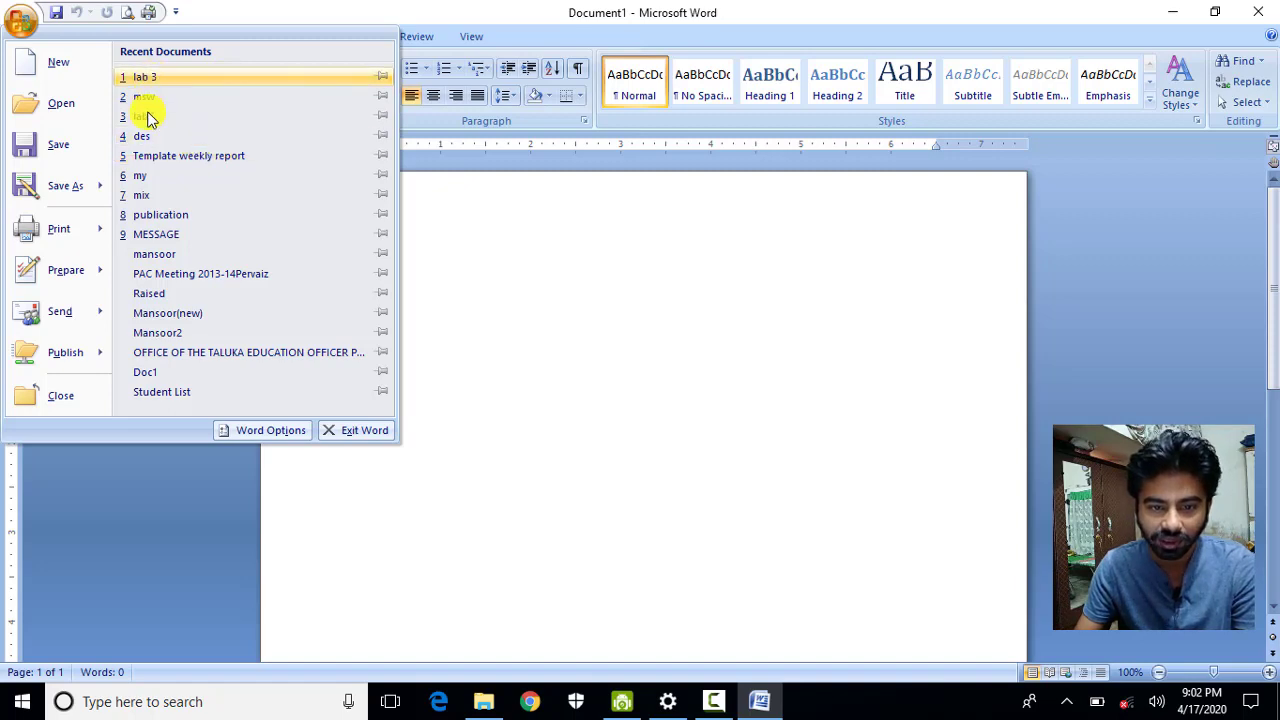
click(70, 106)
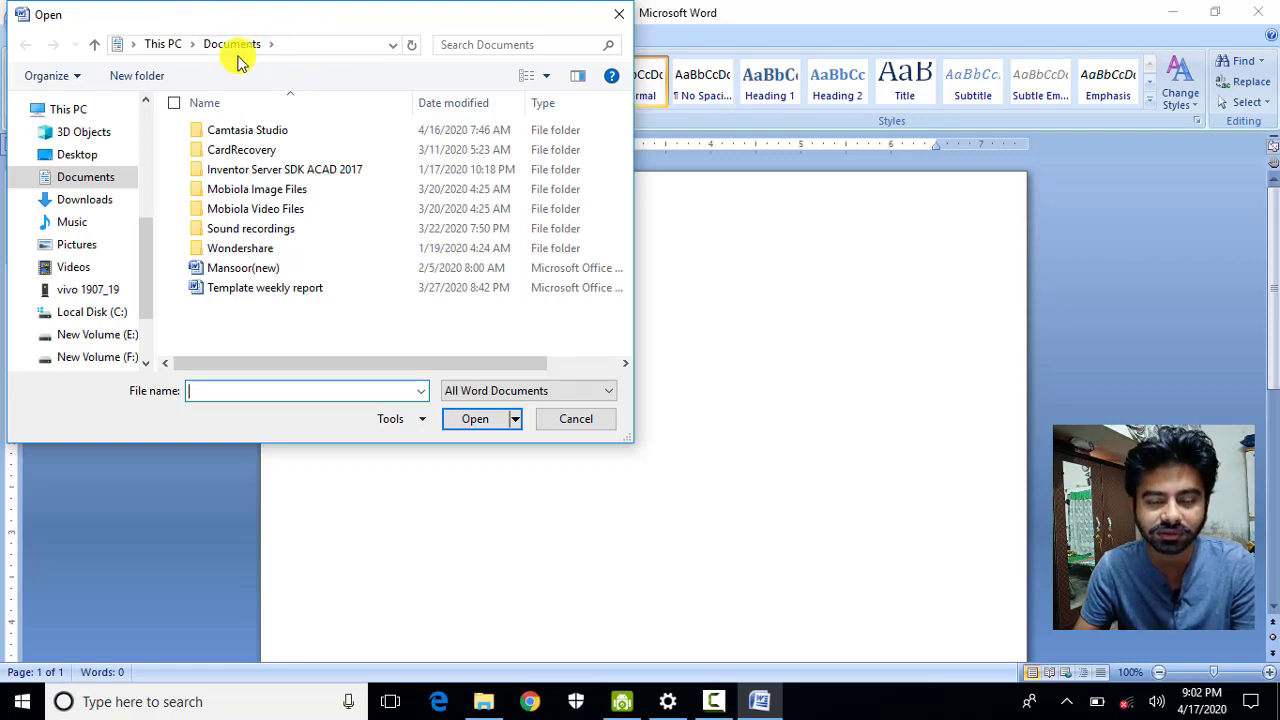
click(88, 221)
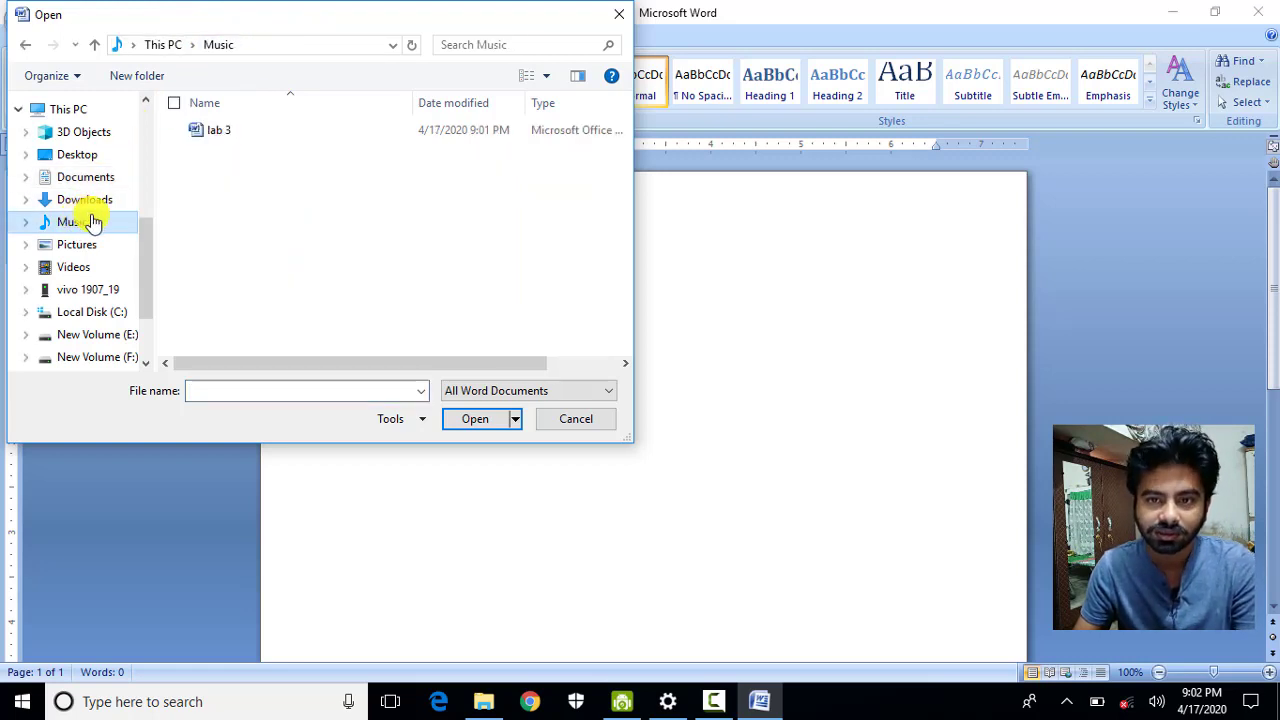
click(223, 132)
click(468, 419)
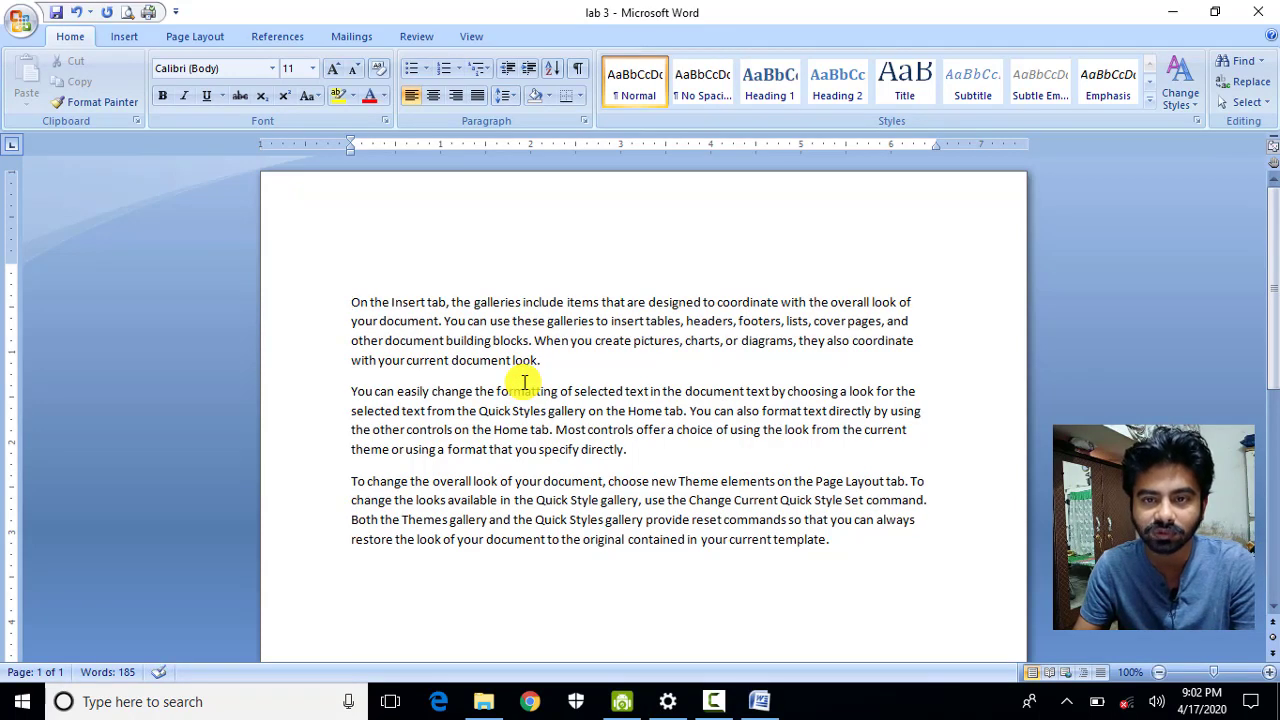
Finish the 'Ctrl S Save' line and add 'Ctrl O Open' on the line below.
text(trl )
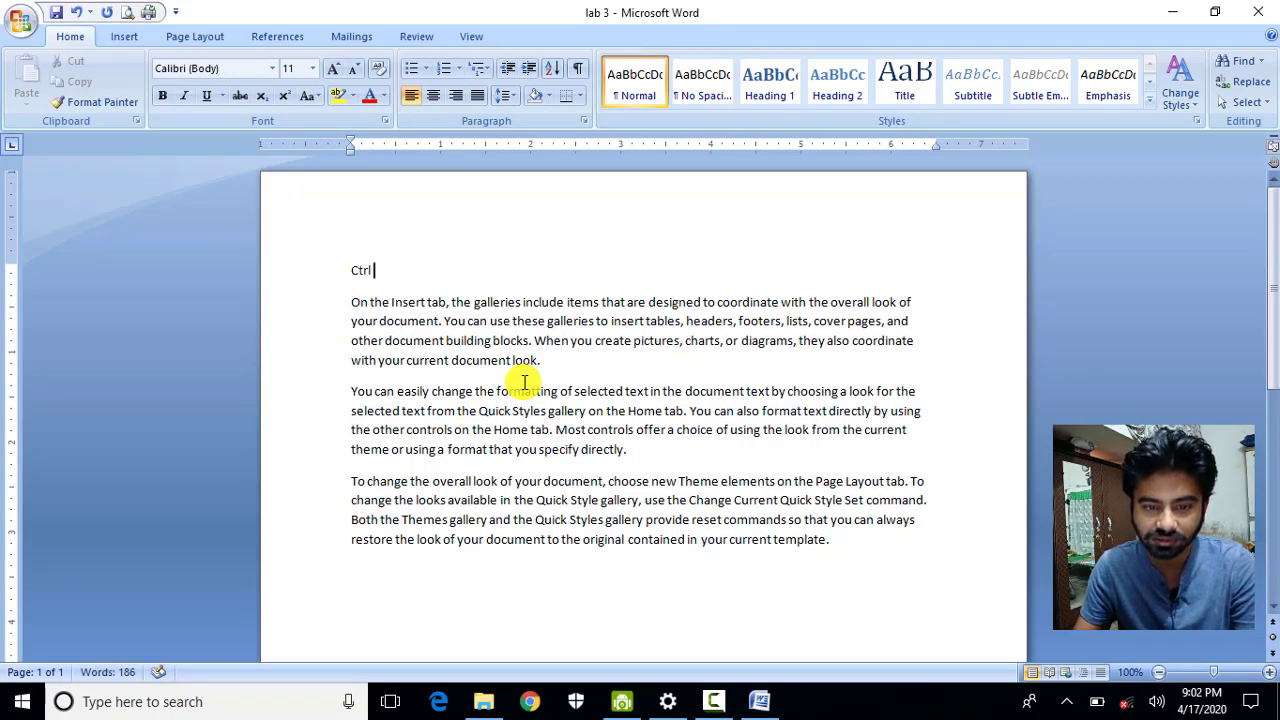
text(S Sa)
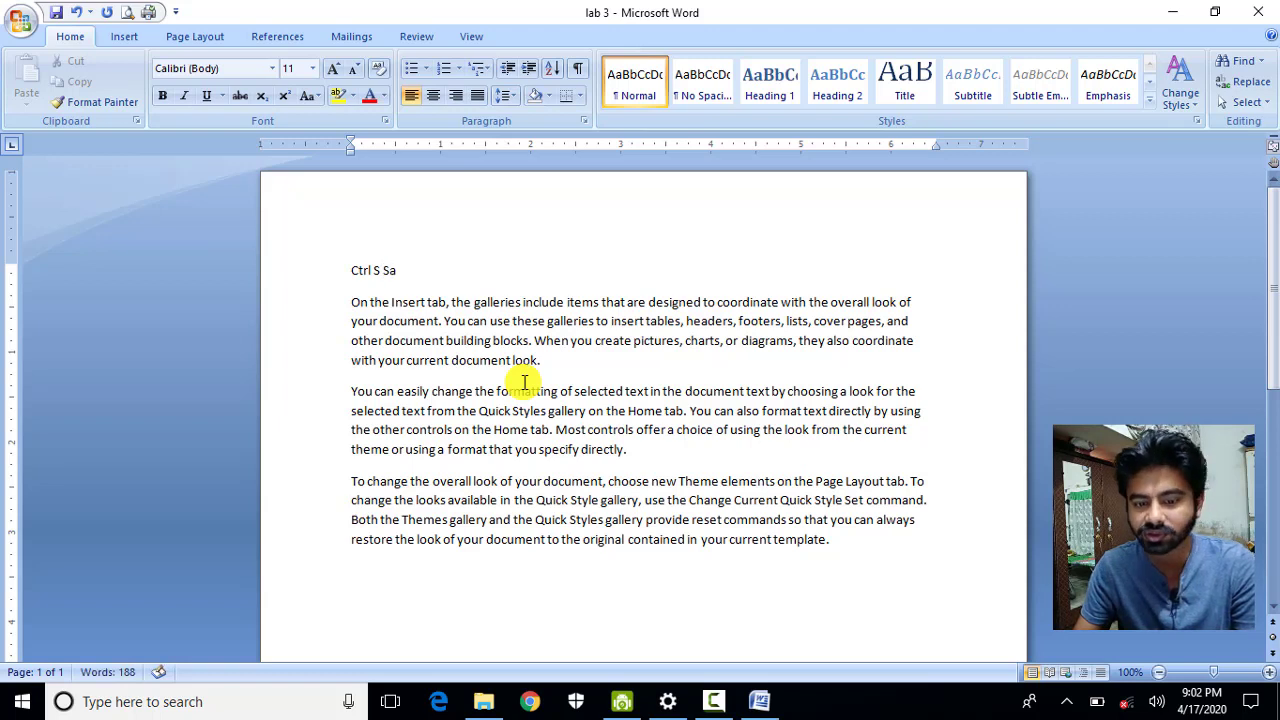
text(ve)
key(Return)
text(Ct)
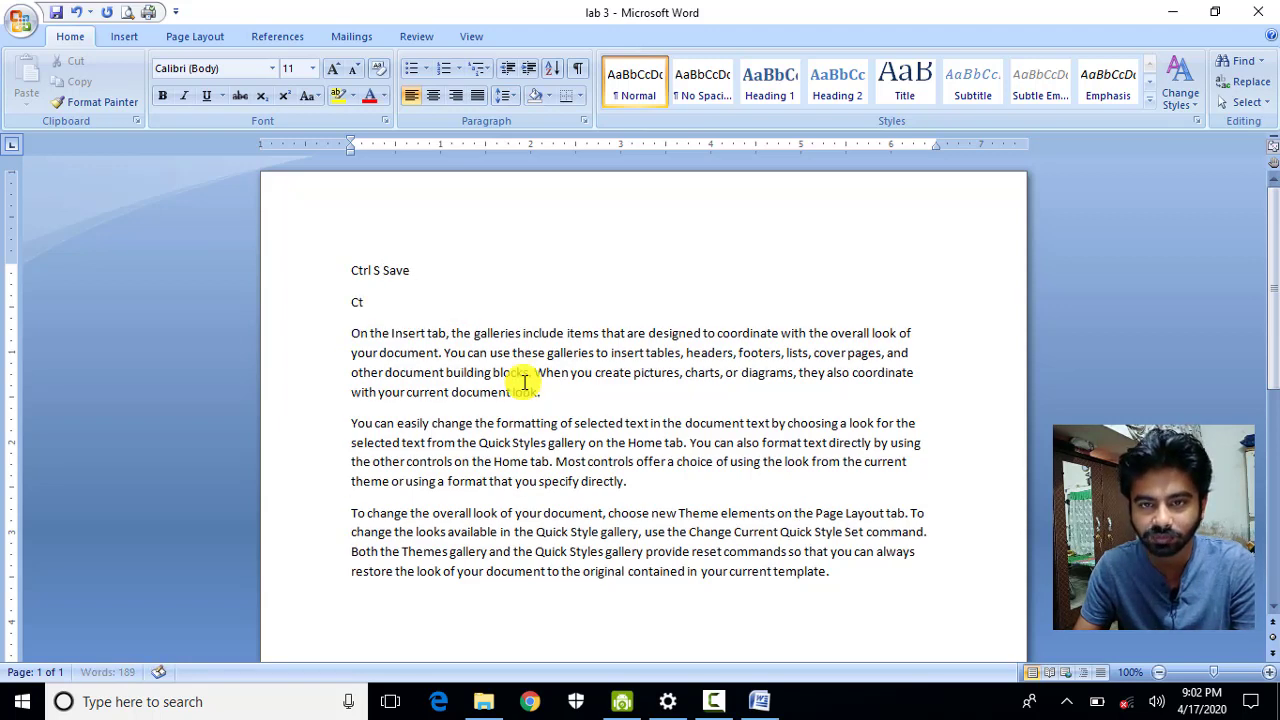
text(rl O)
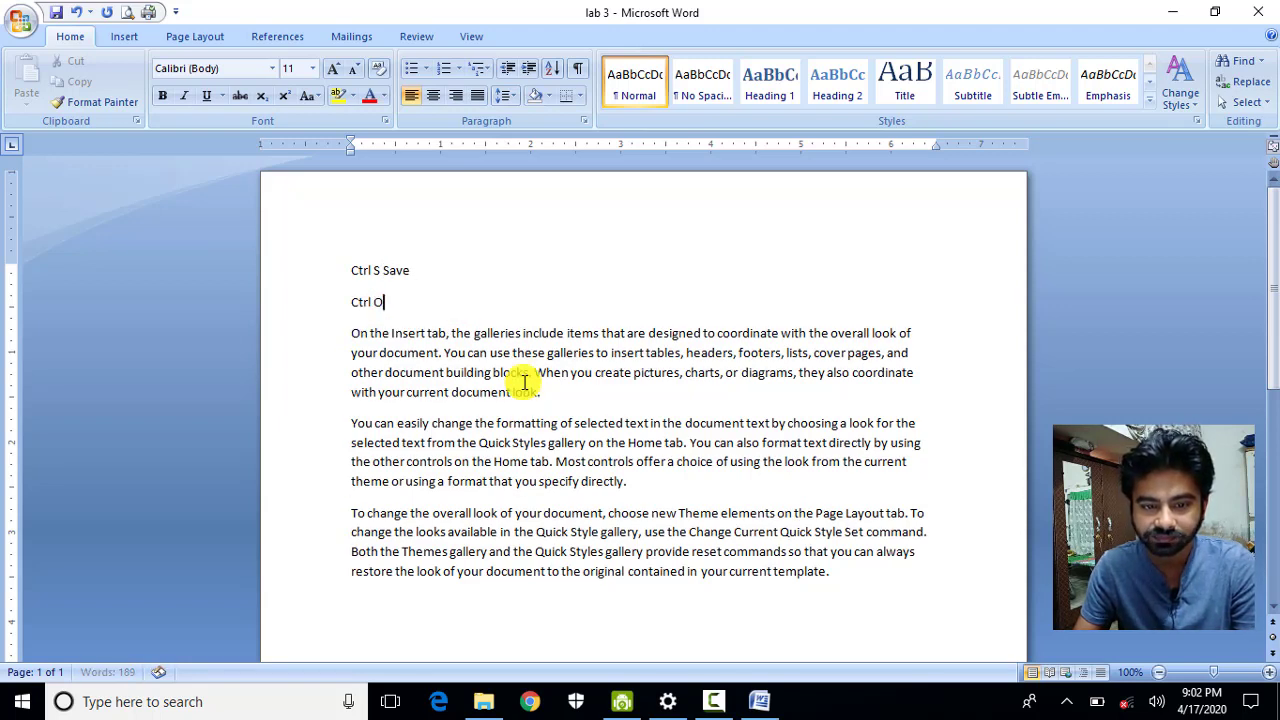
text( Open)
key(Return)
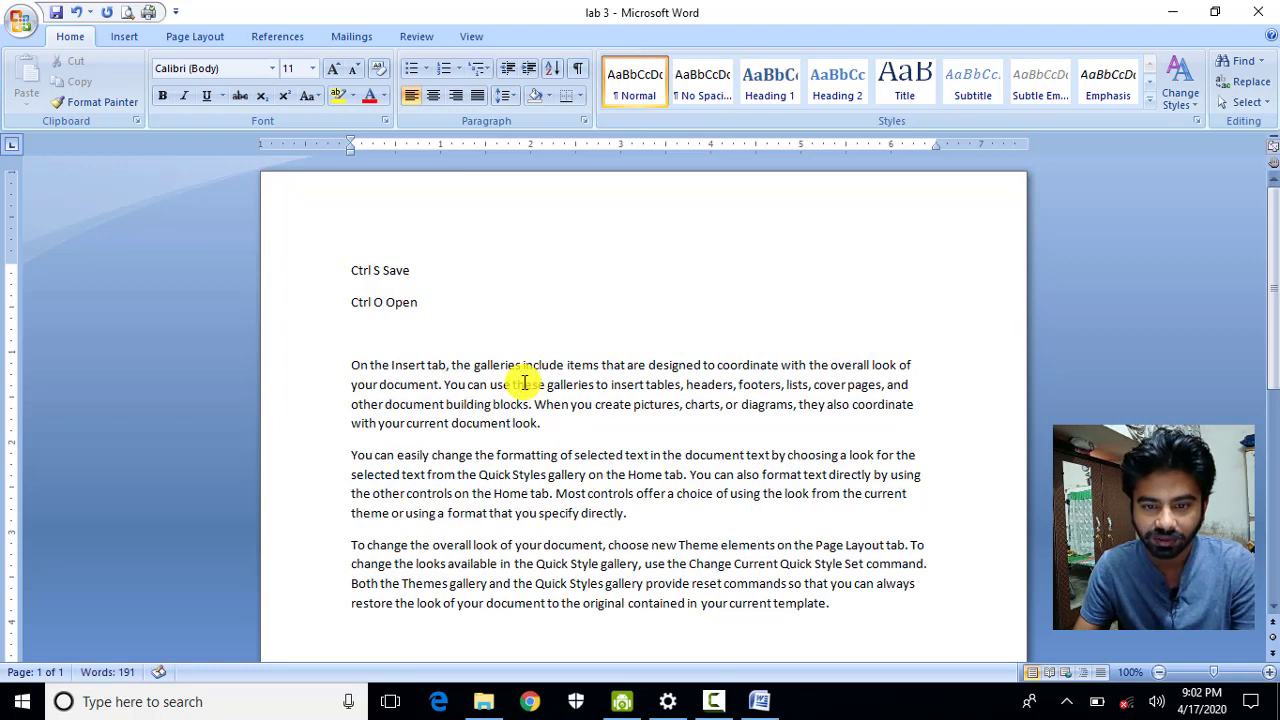
key(Up)
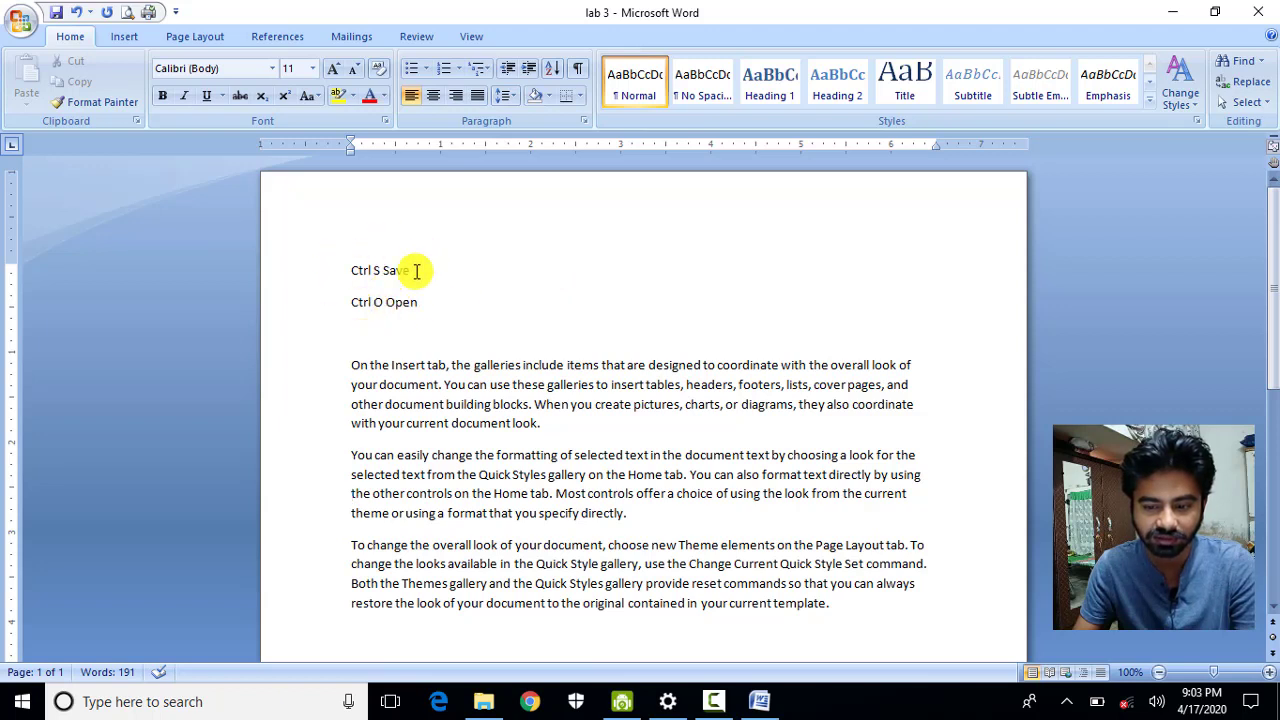
Close lab 3 discarding the unsaved changes, then relaunch Word via the Run prompt.
click(1258, 12)
click(643, 398)
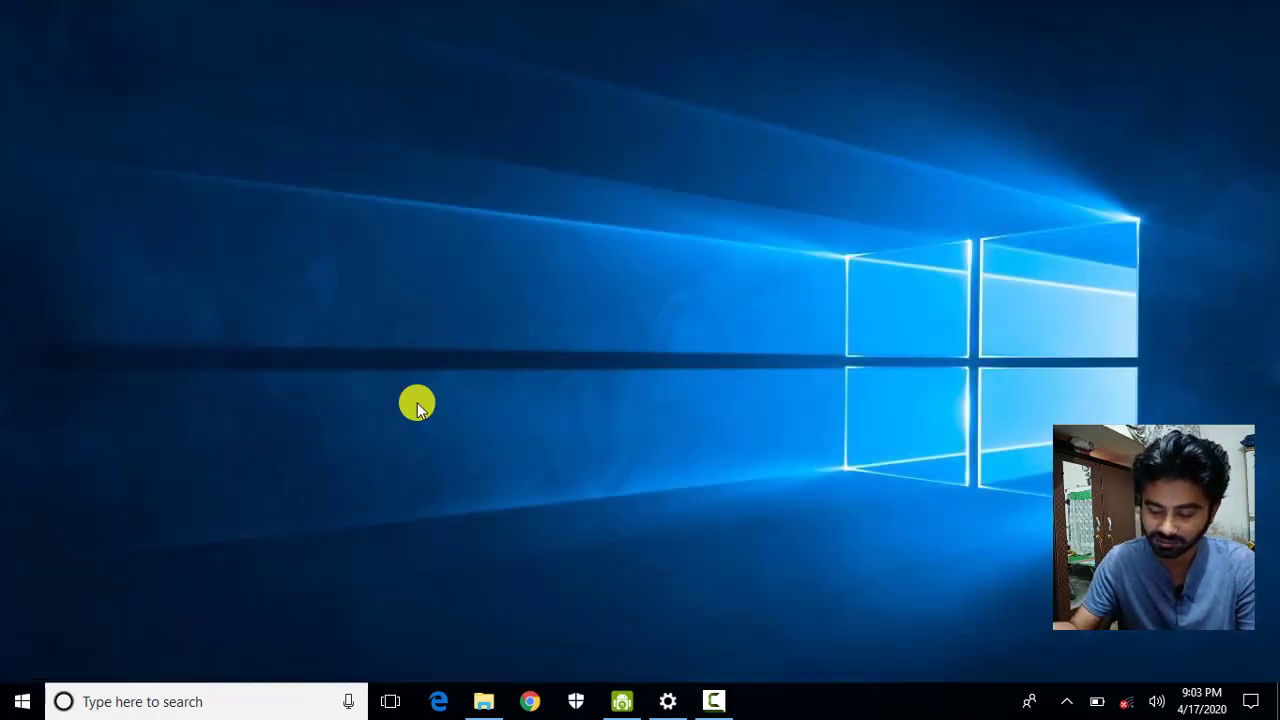
key(super+r)
key(Return)
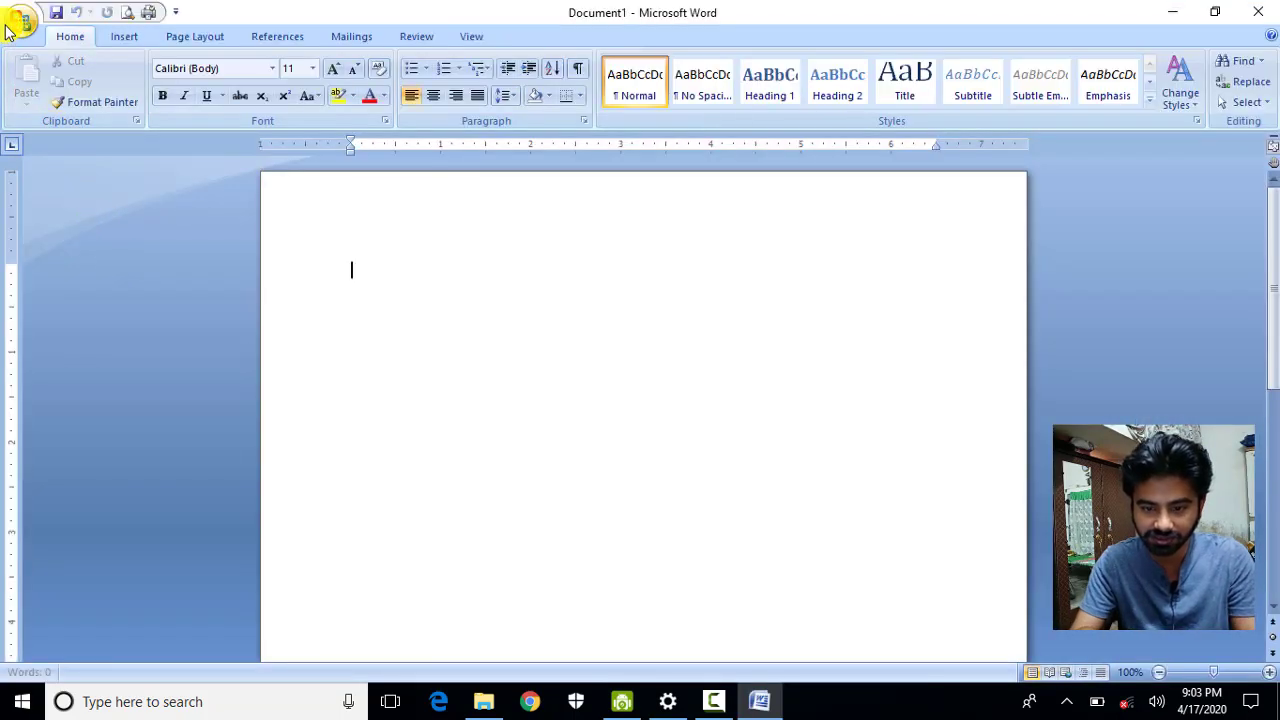
Reopen 'lab 3' from the Music folder.
click(8, 28)
click(23, 100)
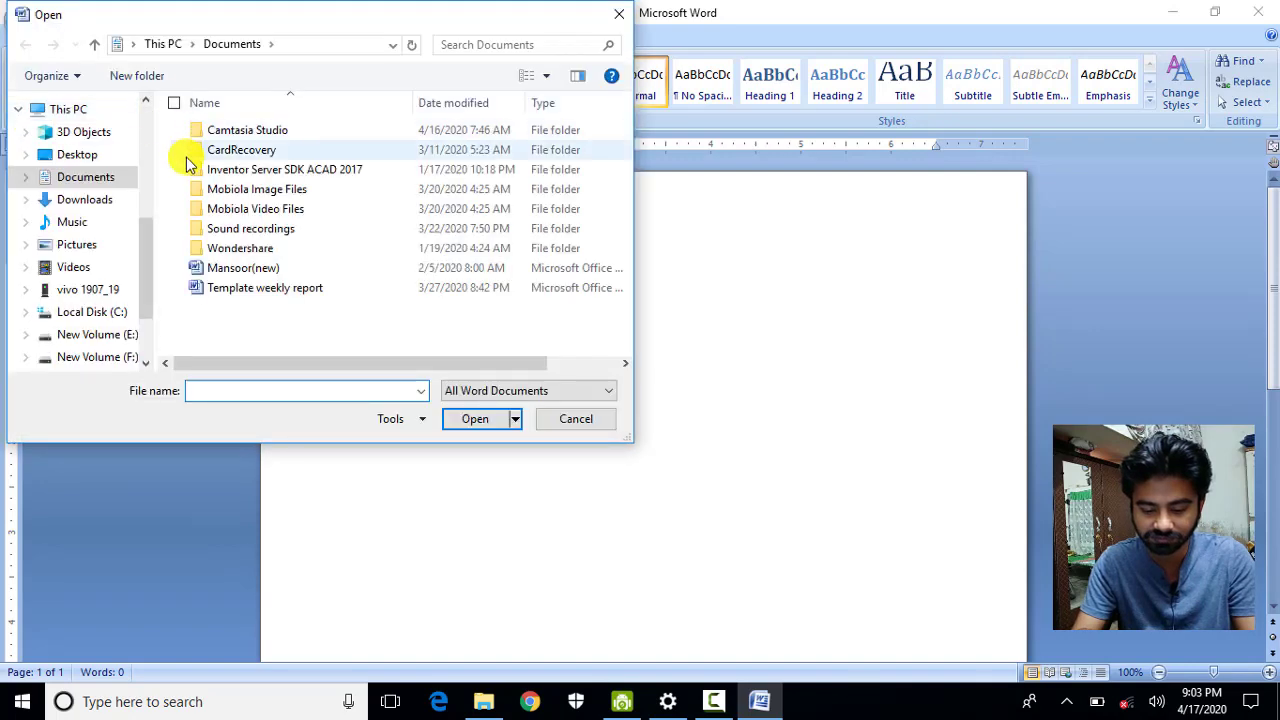
click(80, 235)
double_click(237, 137)
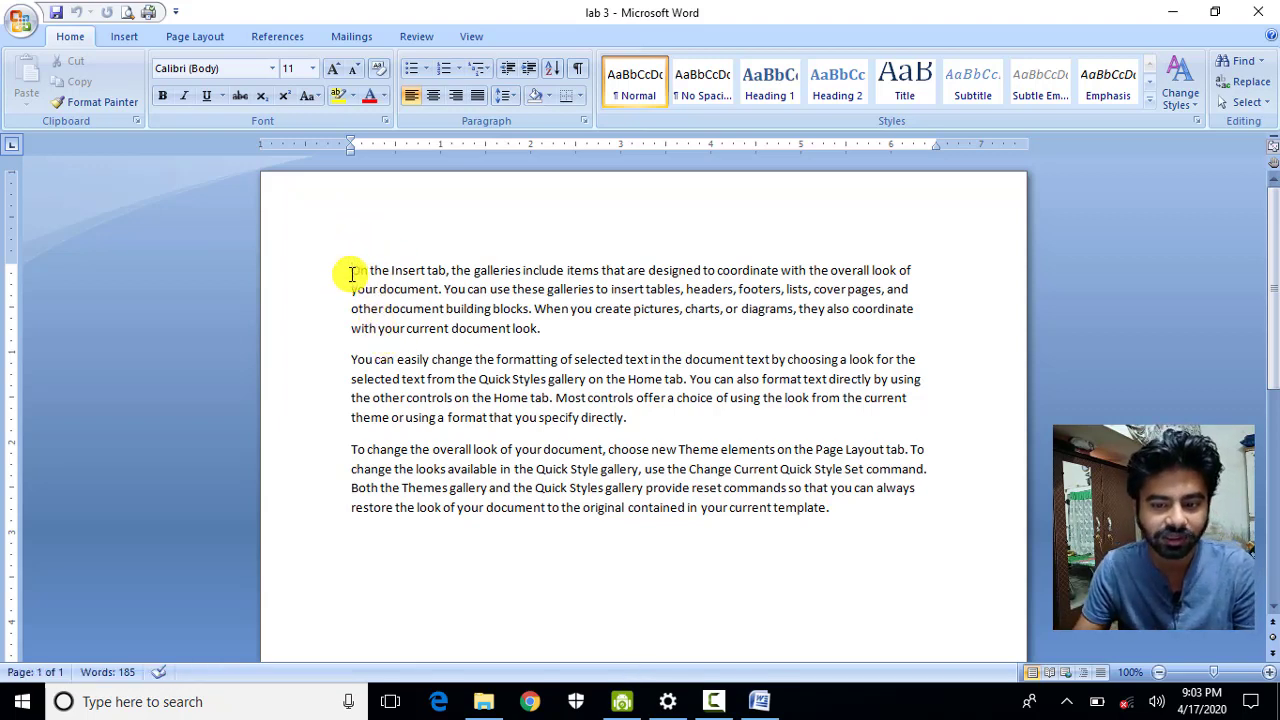
Type 'Ctrl S Save' and 'Ctrl O Open' on separate top lines, then save with Ctrl+S.
key(Return)
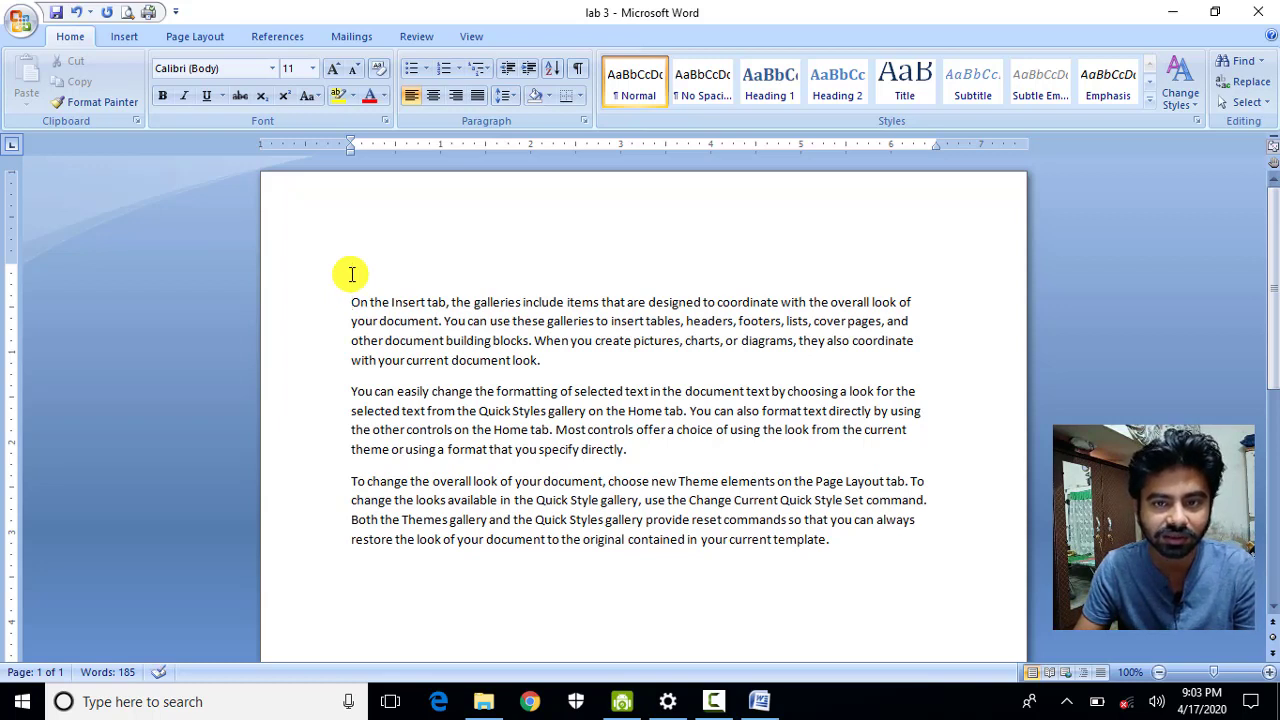
text(s)
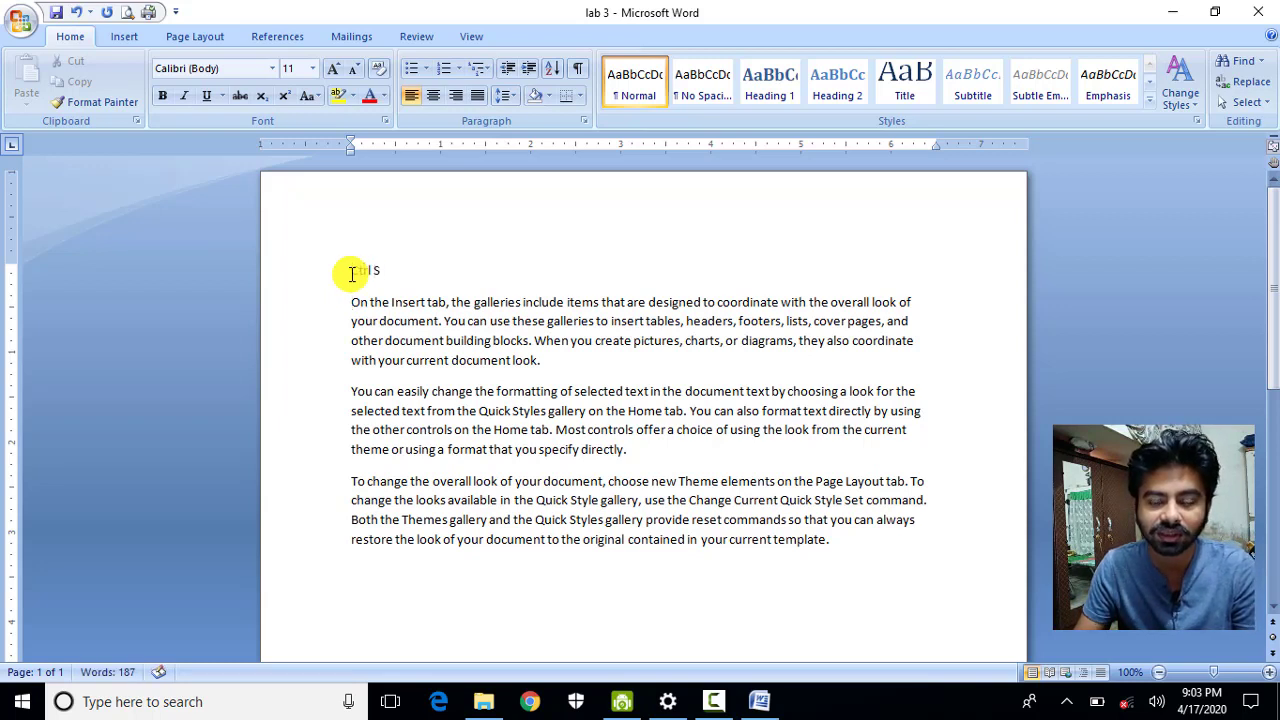
text( Save)
key(Return)
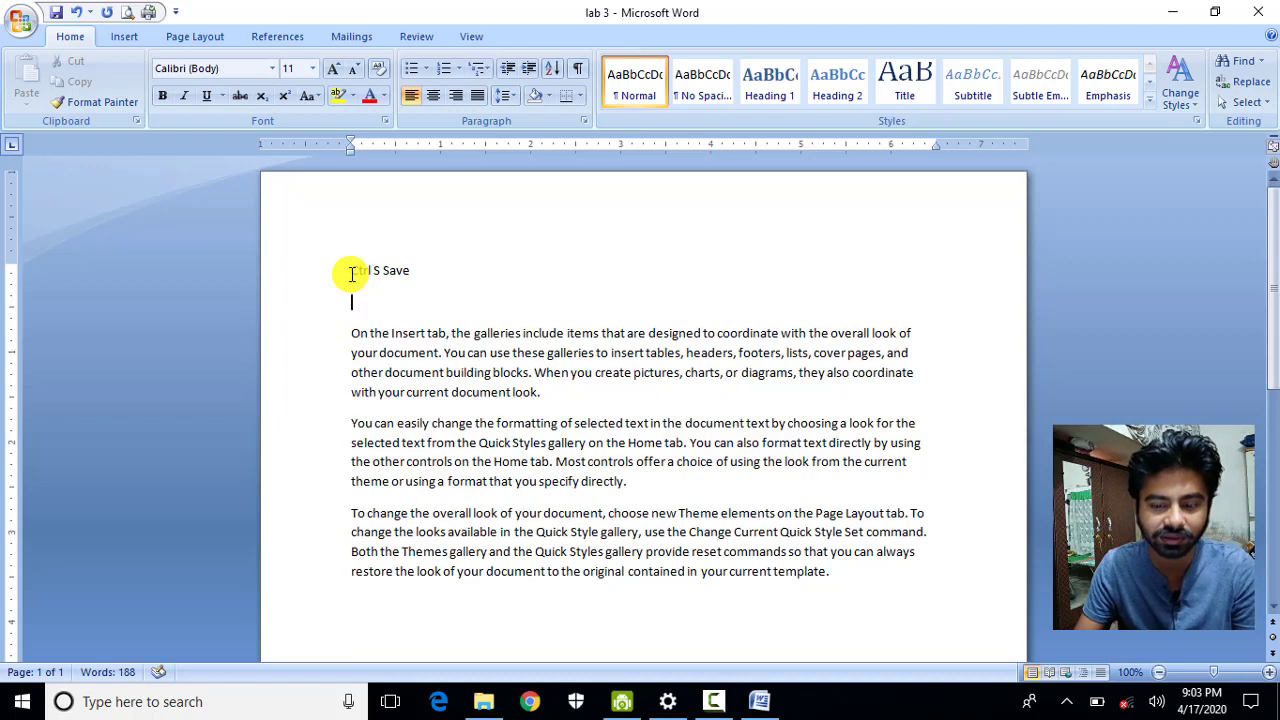
text(Ctrl O Open)
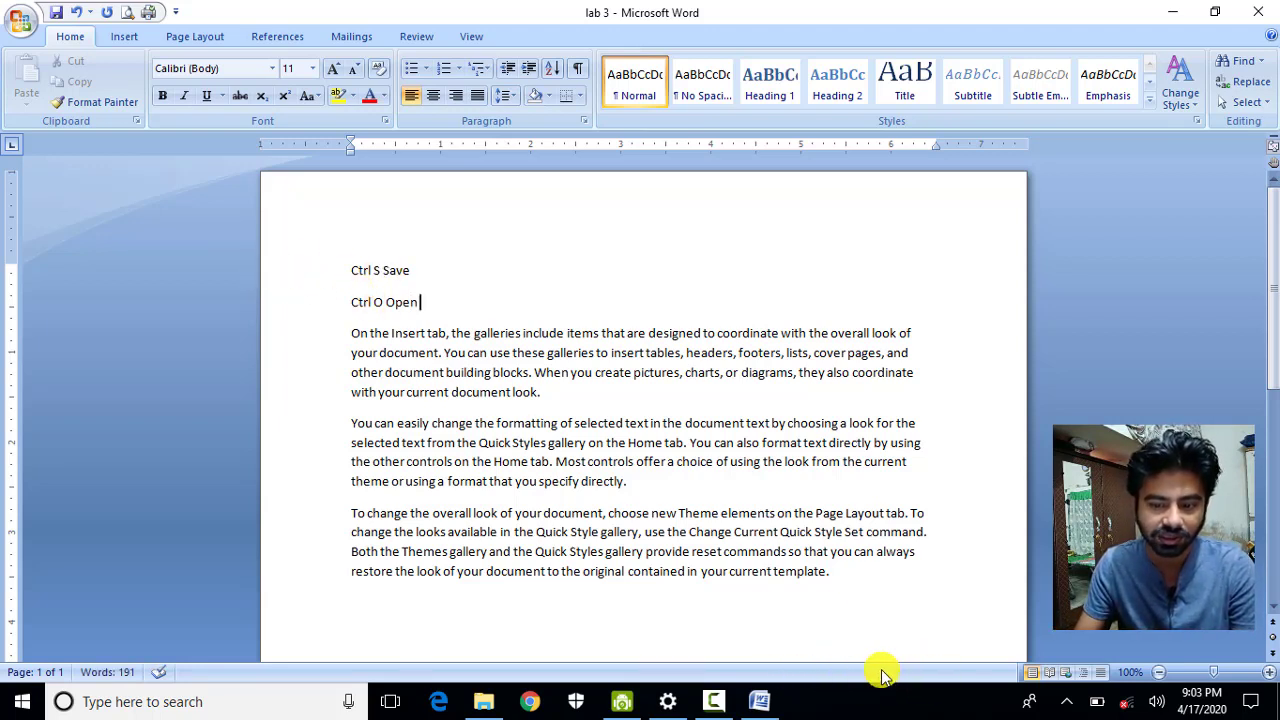
key(ctrl+s)
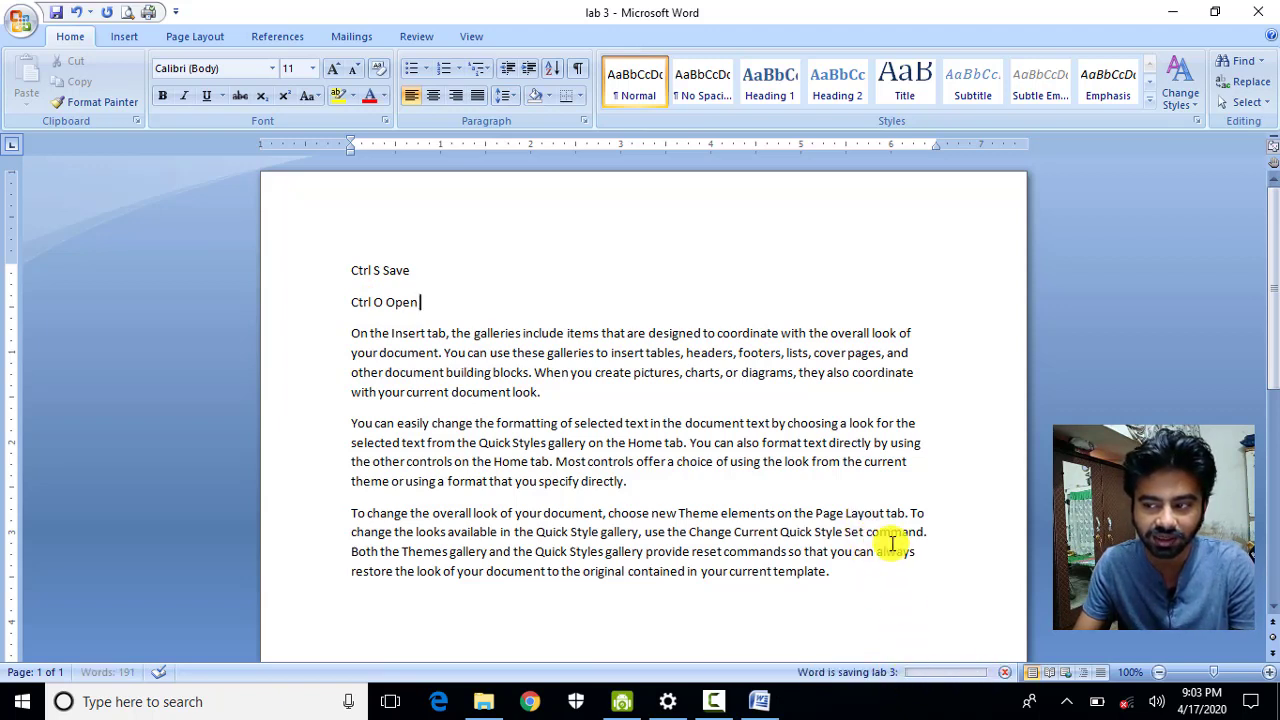
Turn on 'Automatically hide the taskbar in desktop mode' in Taskbar settings, then close Settings.
right_click(891, 699)
click(895, 692)
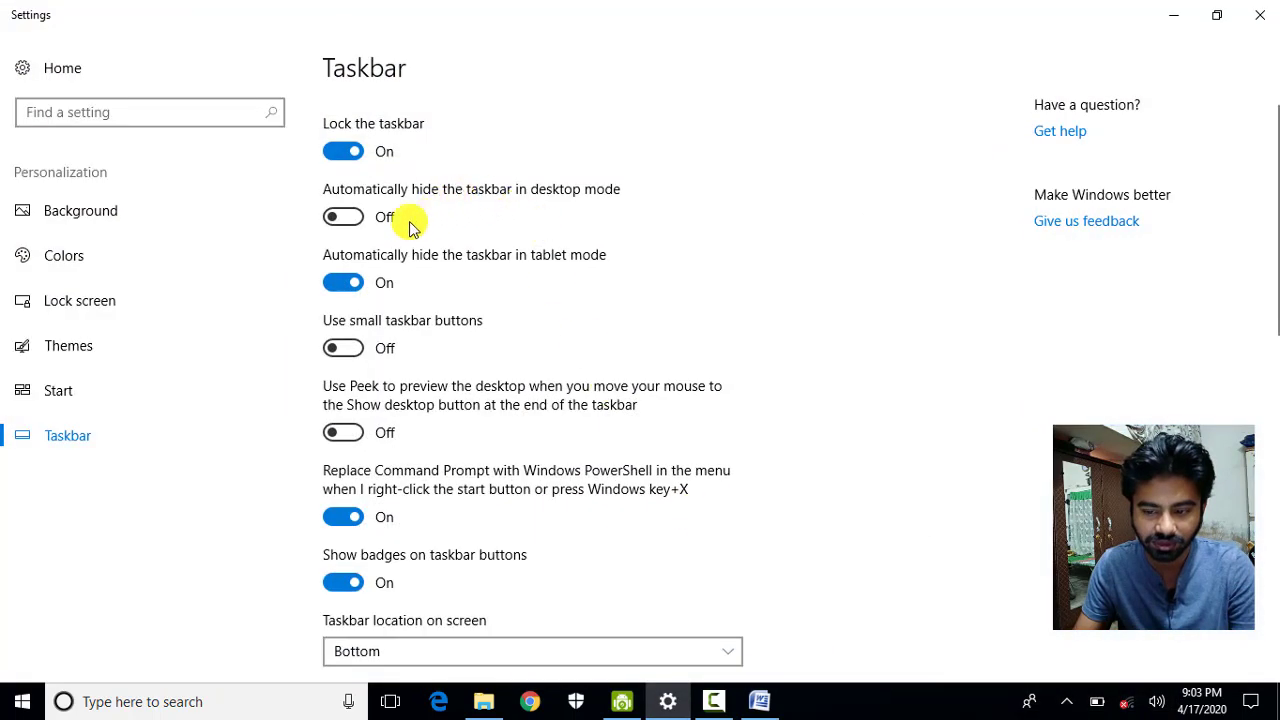
click(353, 227)
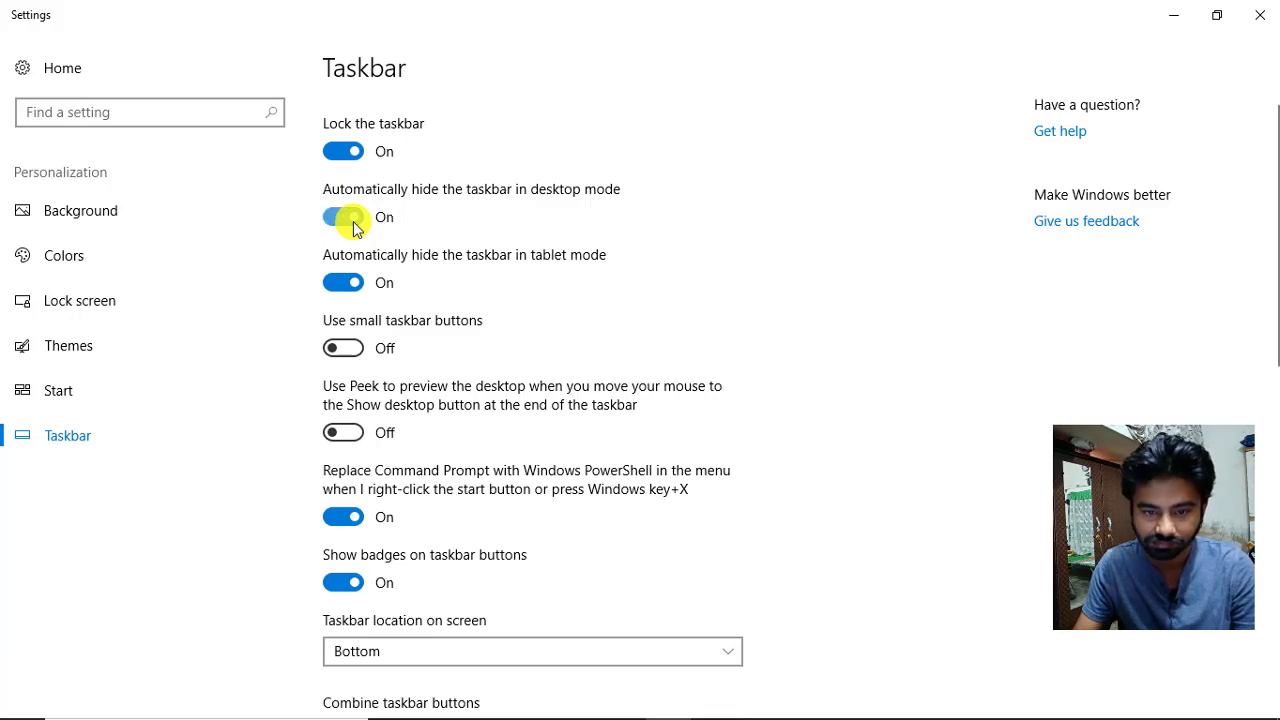
click(1260, 15)
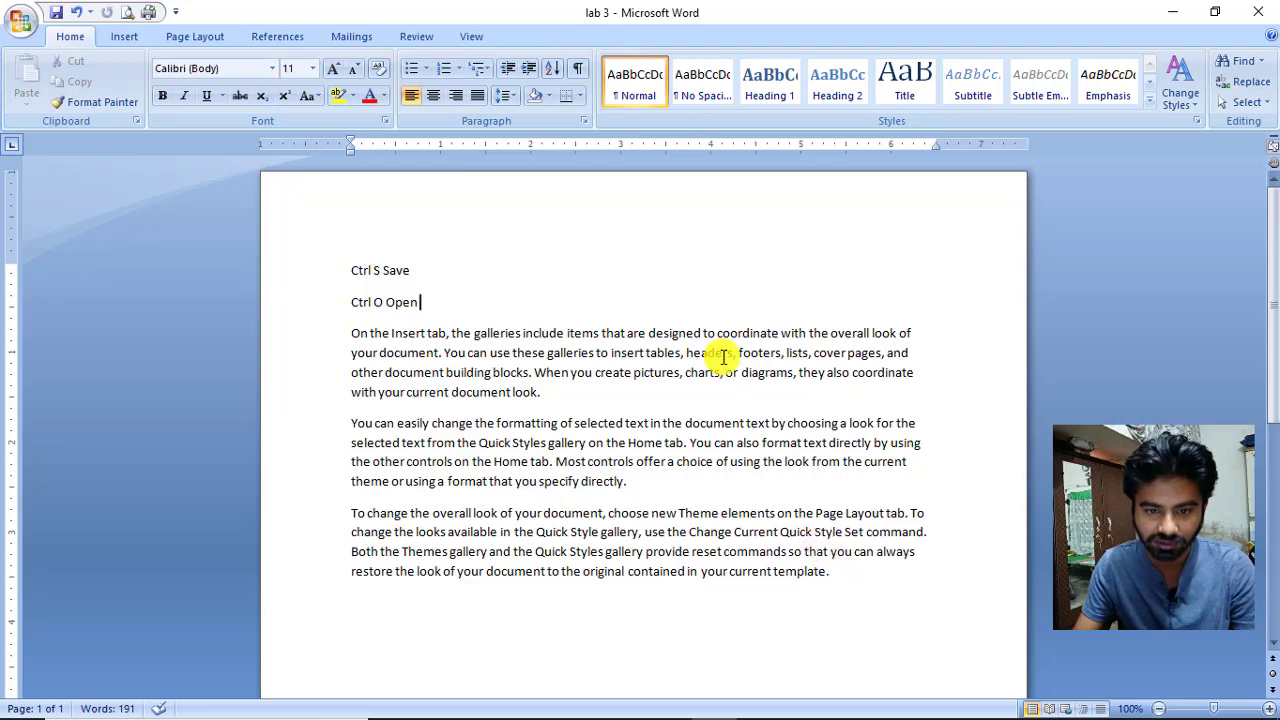
Show Word's Open dialog with Ctrl+O.
key(ctrl+o)
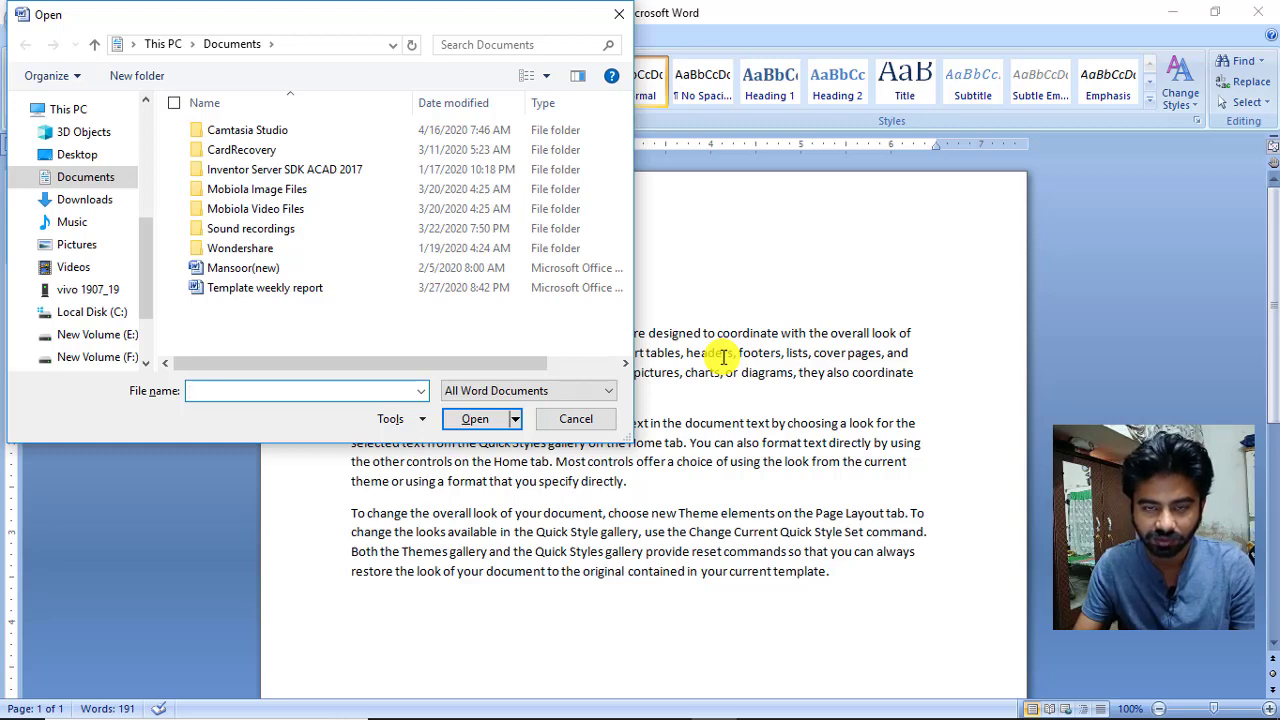
Add a 'Ctrl N New' line below 'Ctrl O Open', then create blank Document2 with Ctrl+N.
key(Escape)
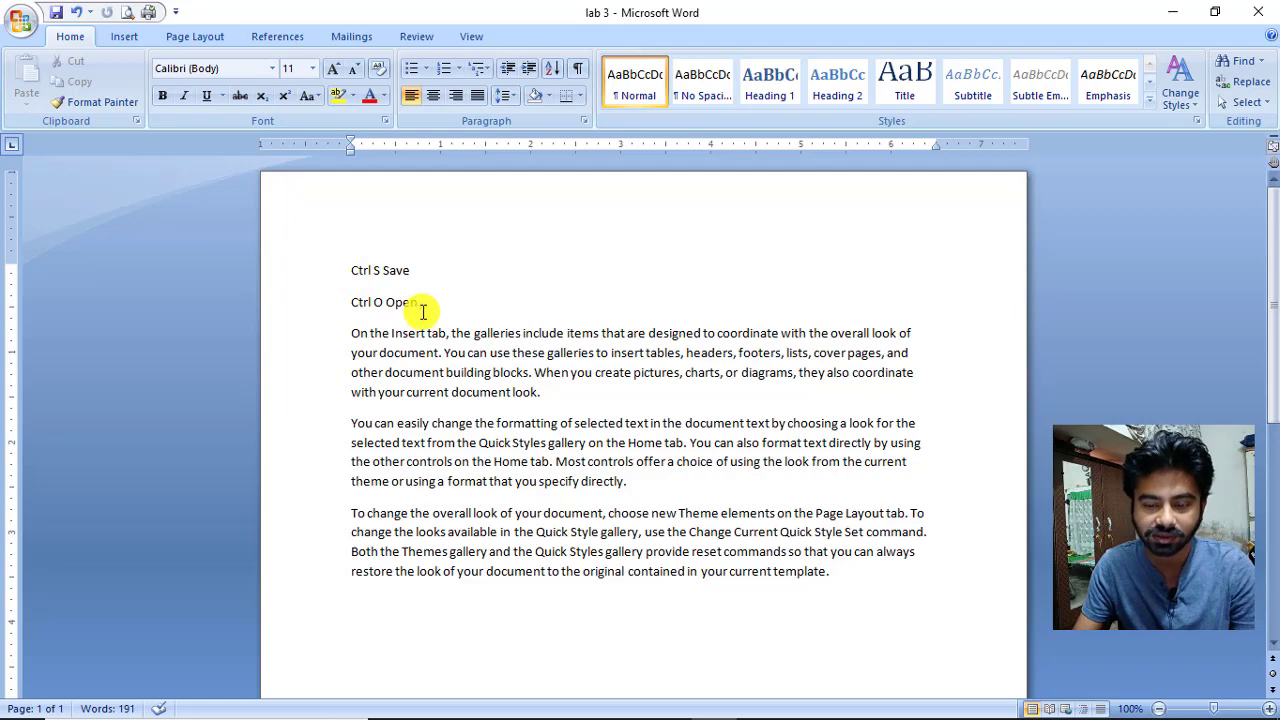
key(Return)
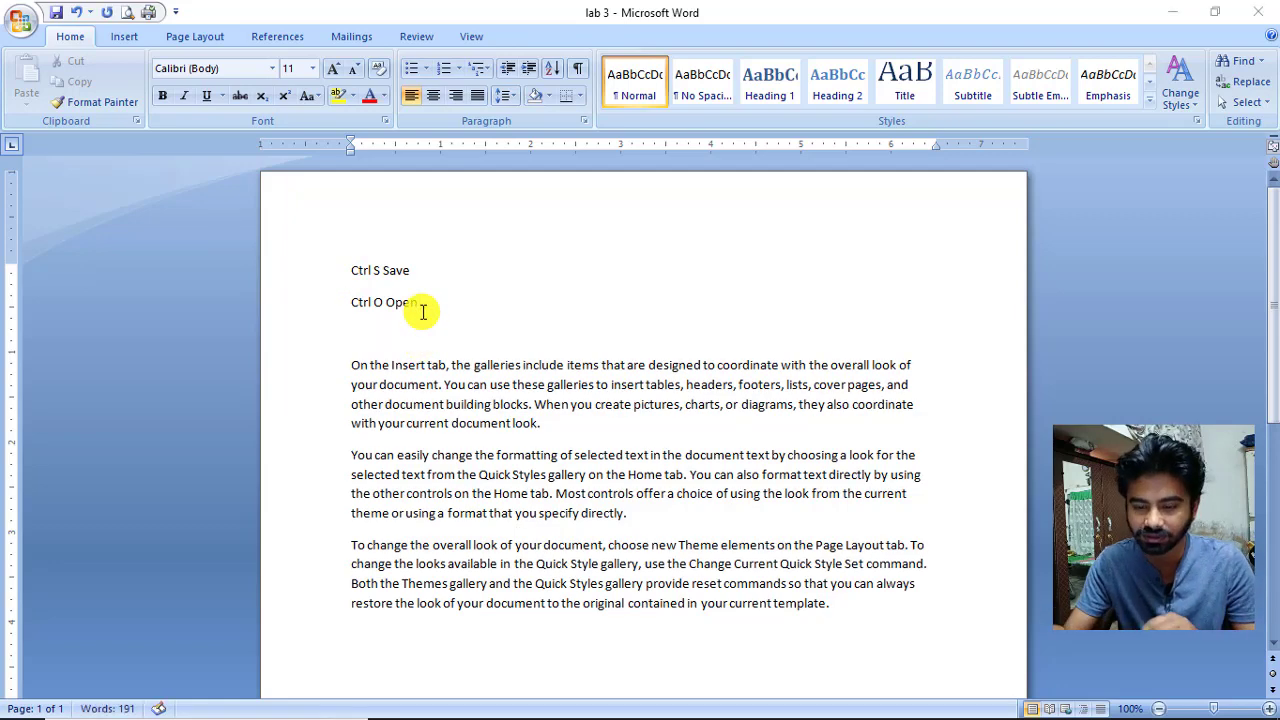
key(super)
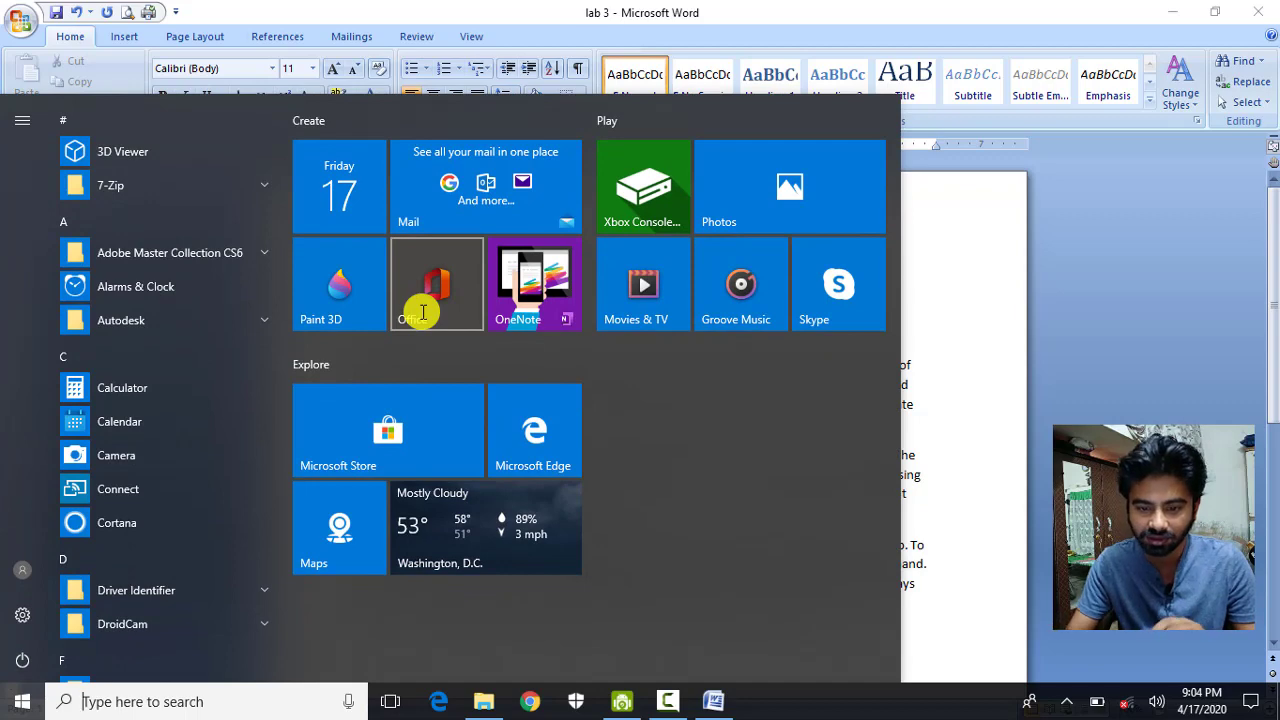
key(super)
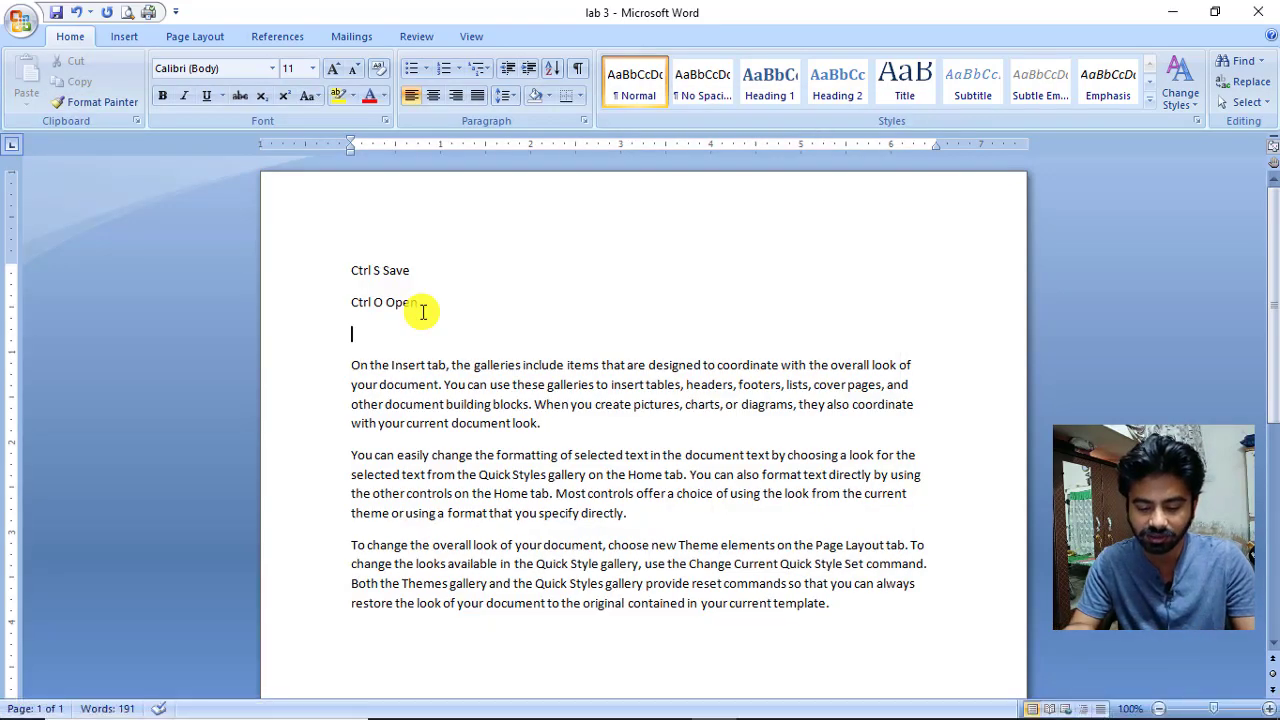
text(Ctrl )
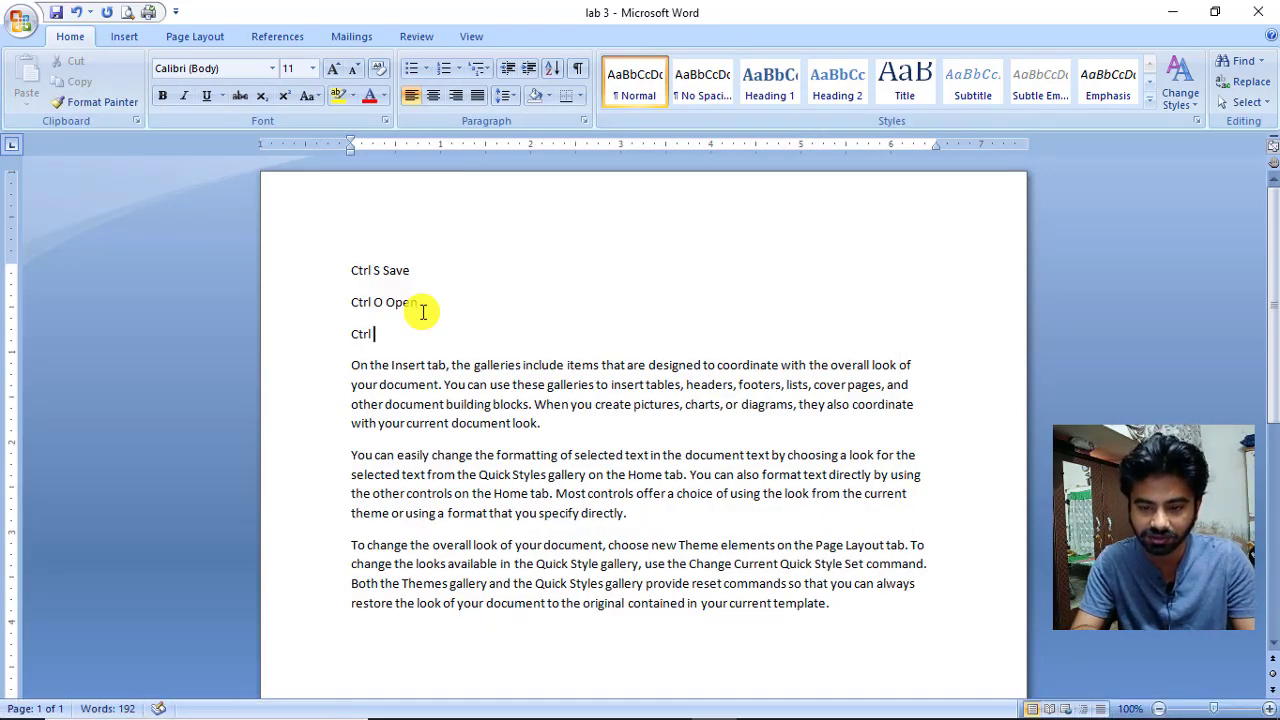
text(N New)
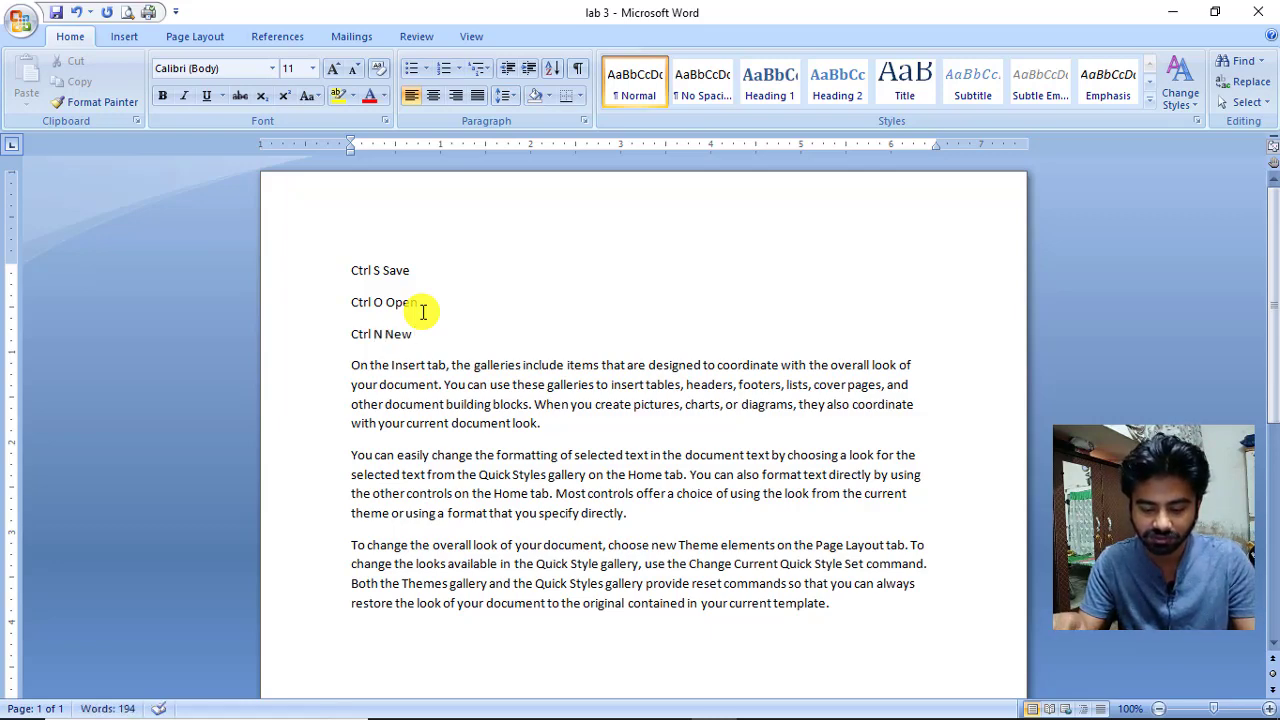
key(ctrl+n)
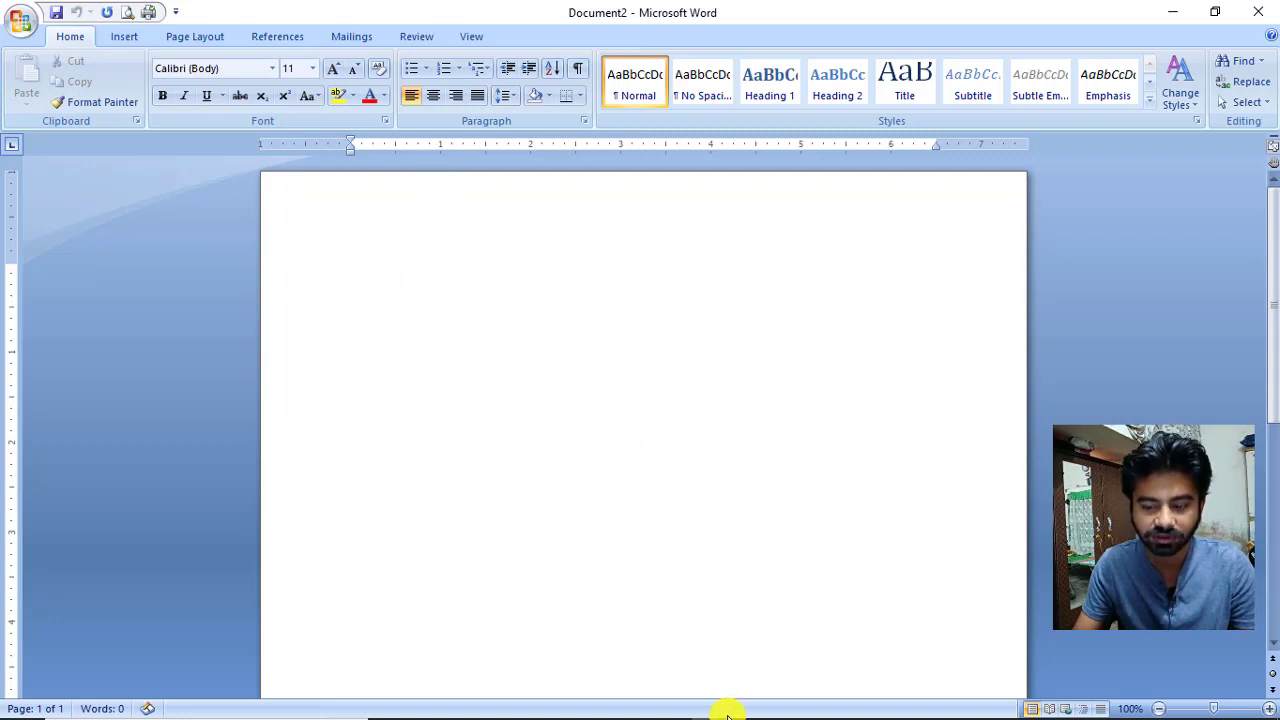
Leave the blank Document2 and return to the lab 3 window with Alt+Tab.
mouse_move(680, 702)
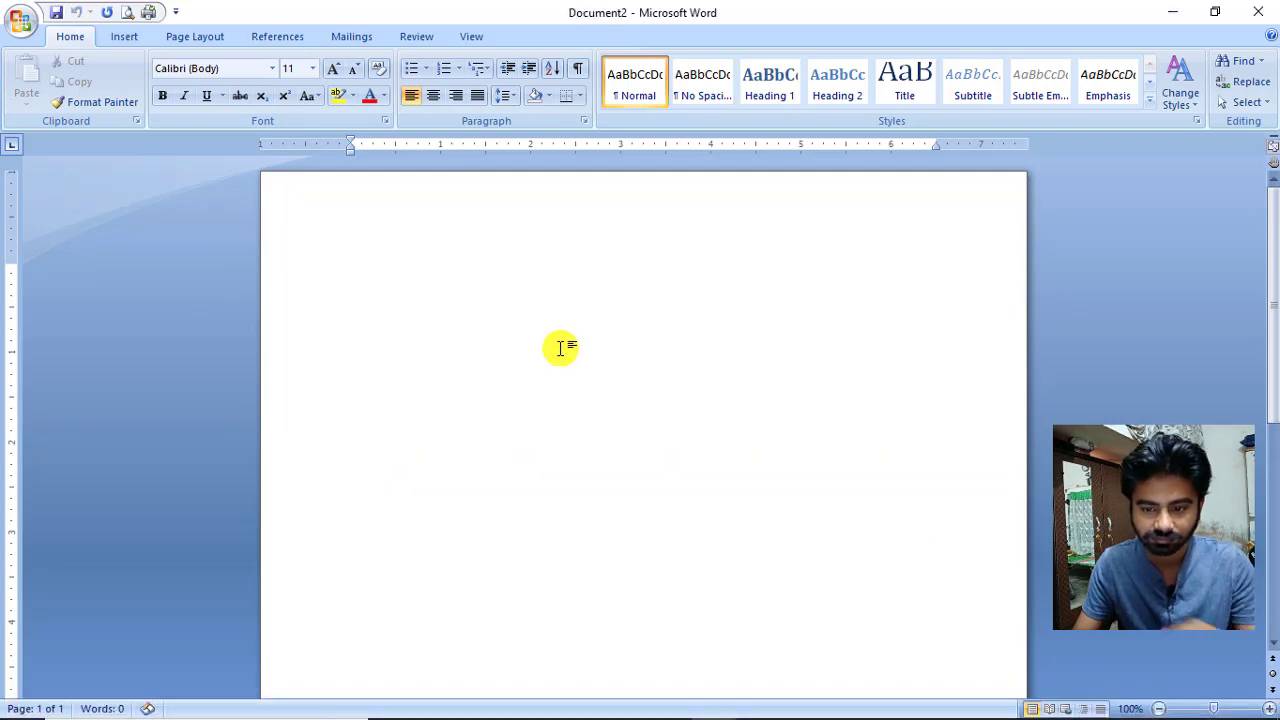
key(alt+Tab)
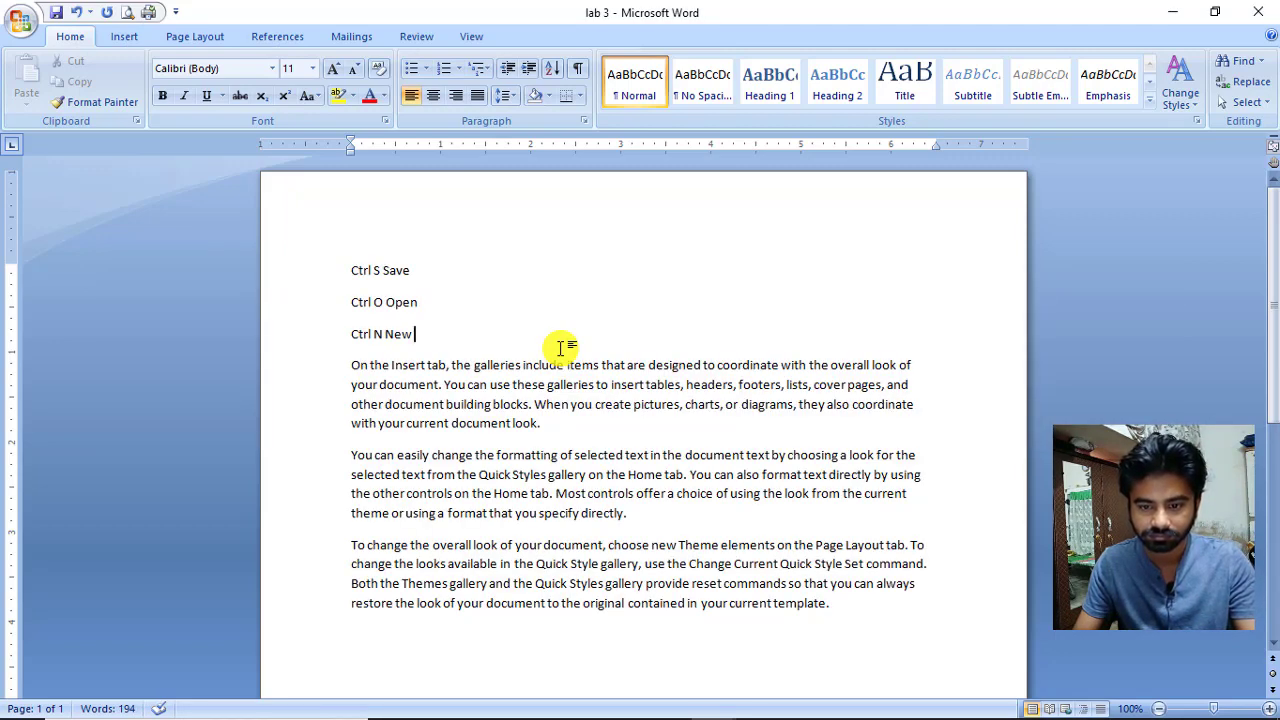
Add an 'Alt Tab' line under 'Ctrl N New', with an empty line after it.
key(Return)
text(Alt )
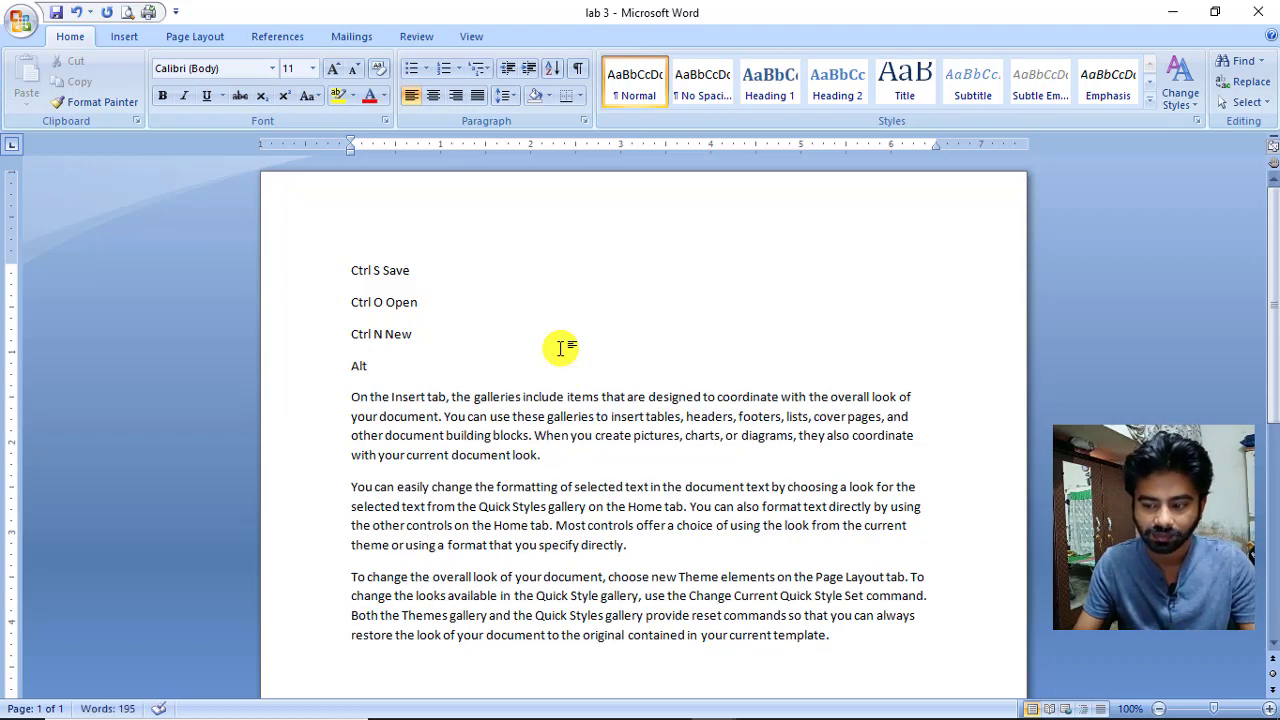
text(Tab)
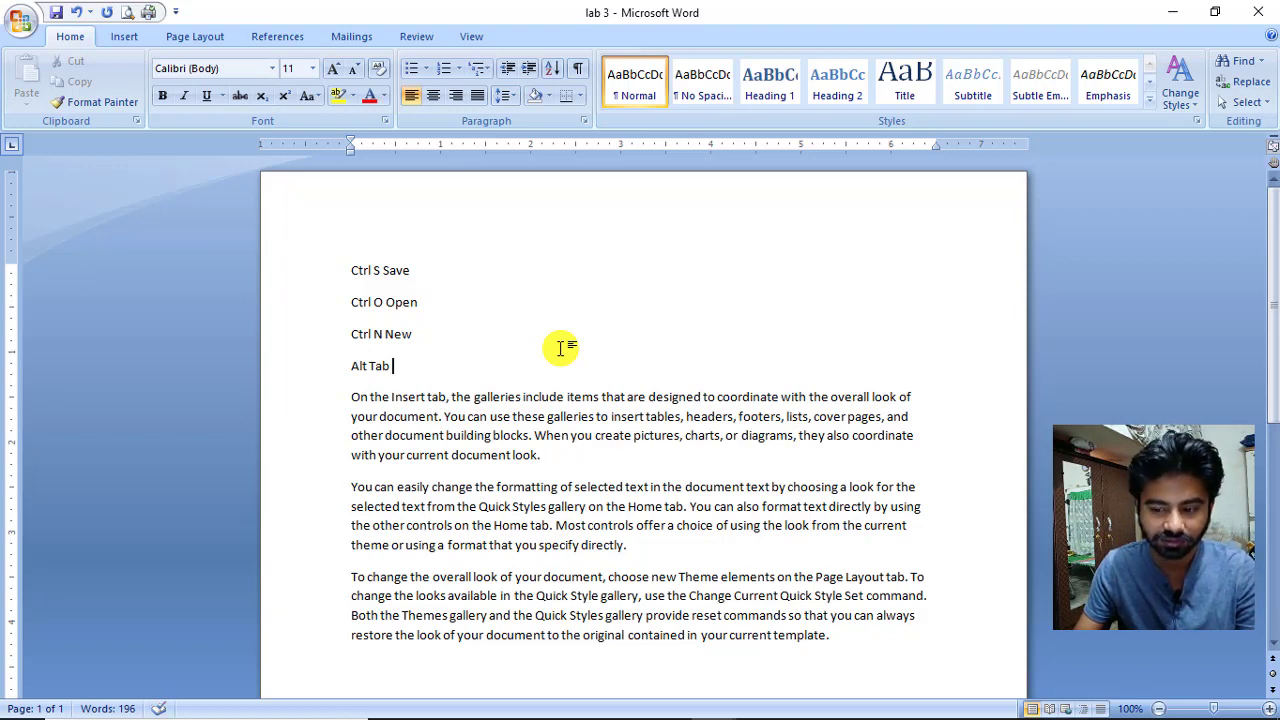
key(Return)
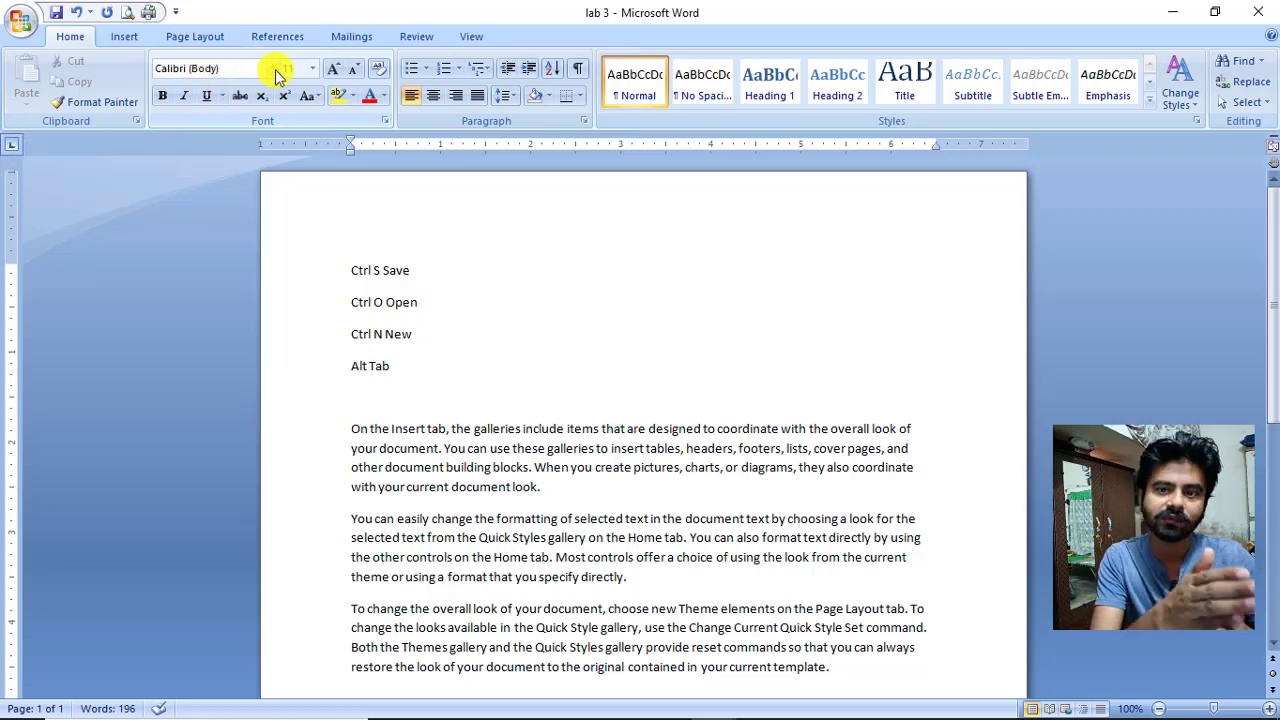
Undo the stray 'La' letters typed under Alt Tab, keeping the font unchanged.
click(276, 70)
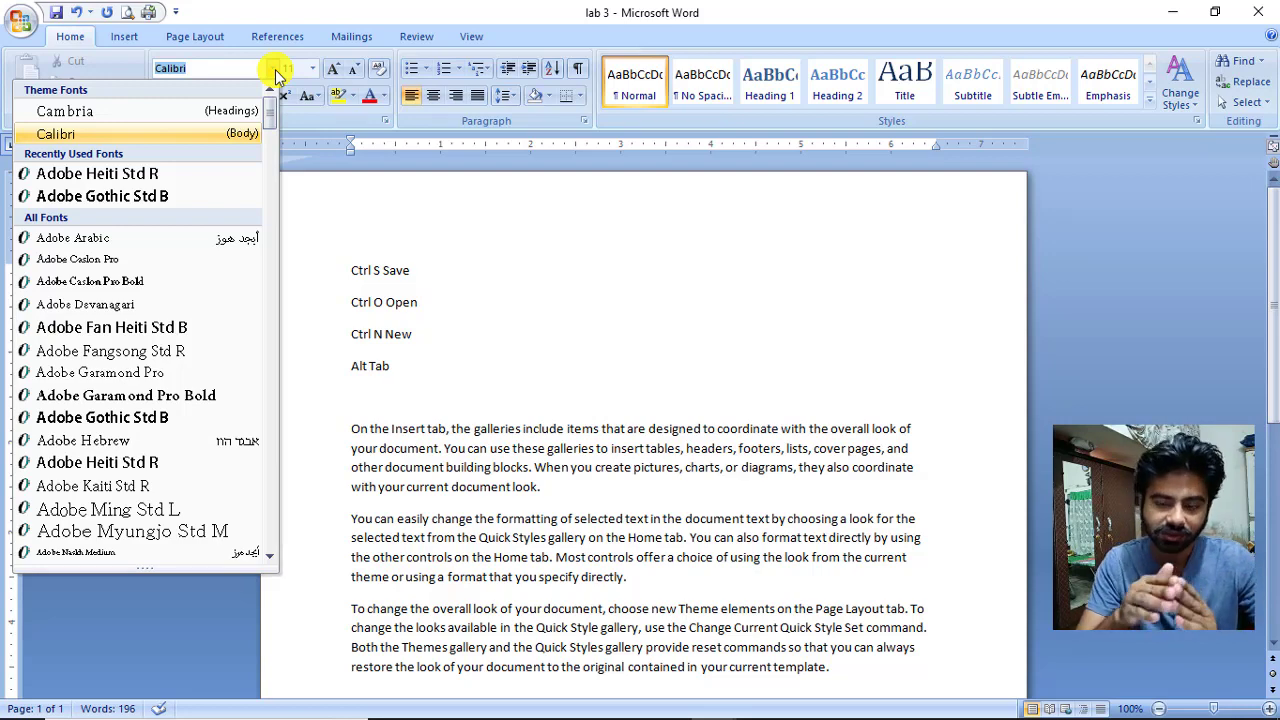
click(273, 69)
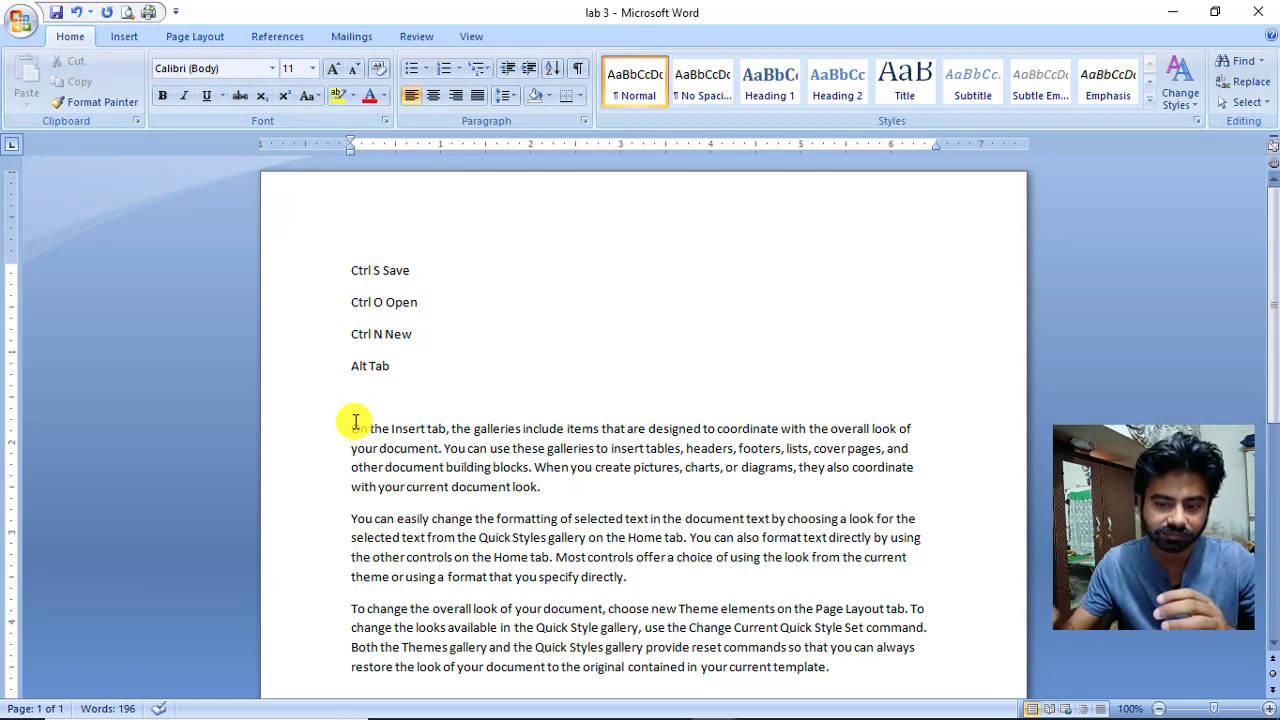
text(La)
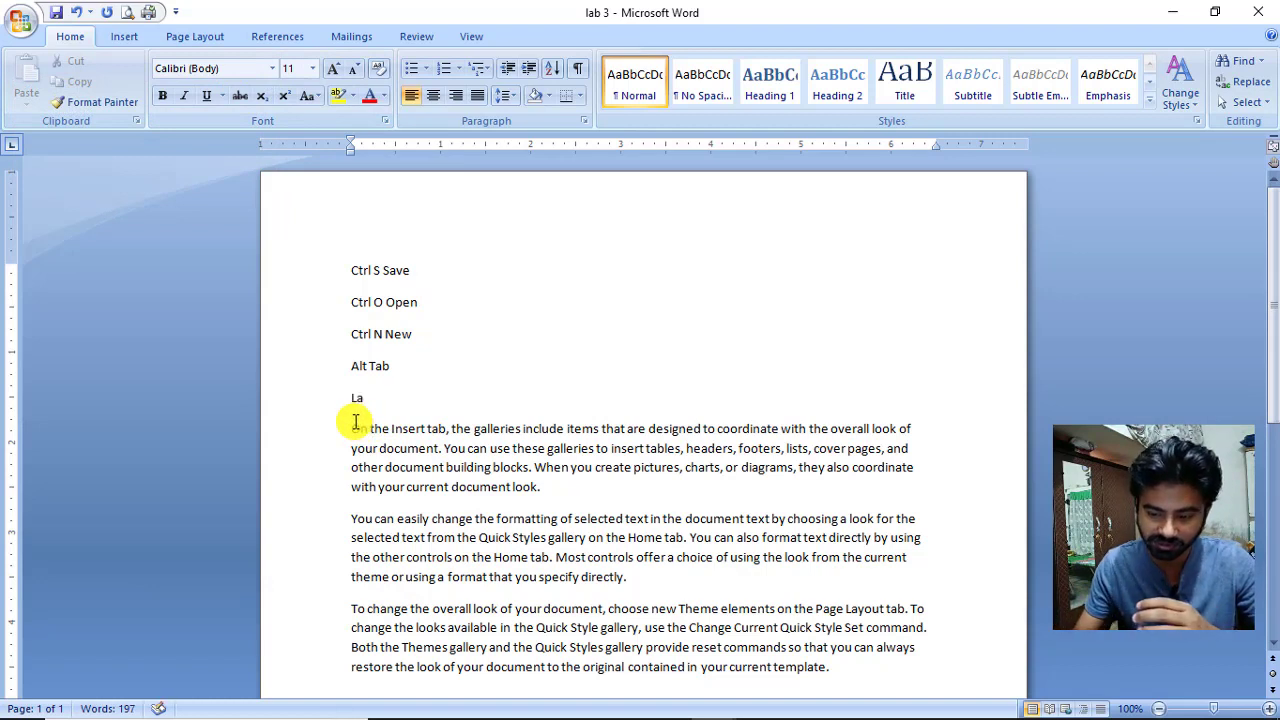
key(ctrl+z)
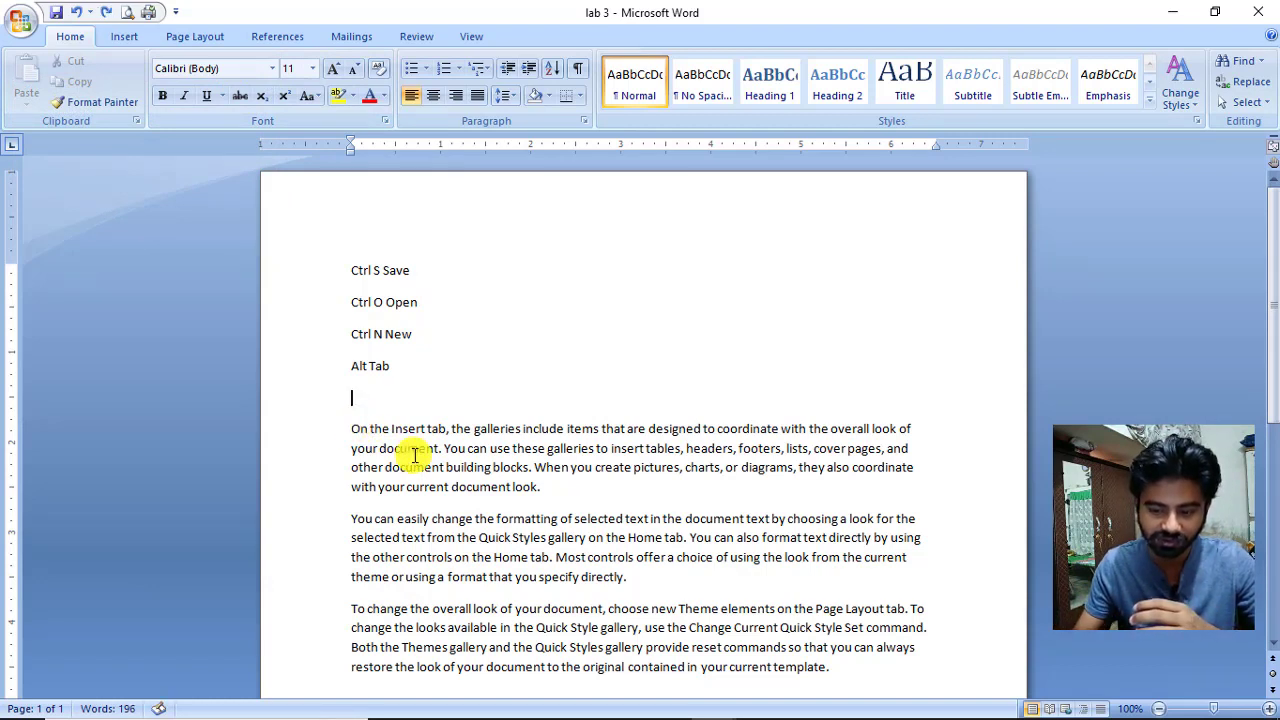
Insert a 'Short Keys' title line above 'Ctrl S Save' and select it.
click(353, 270)
key(Return)
key(Up)
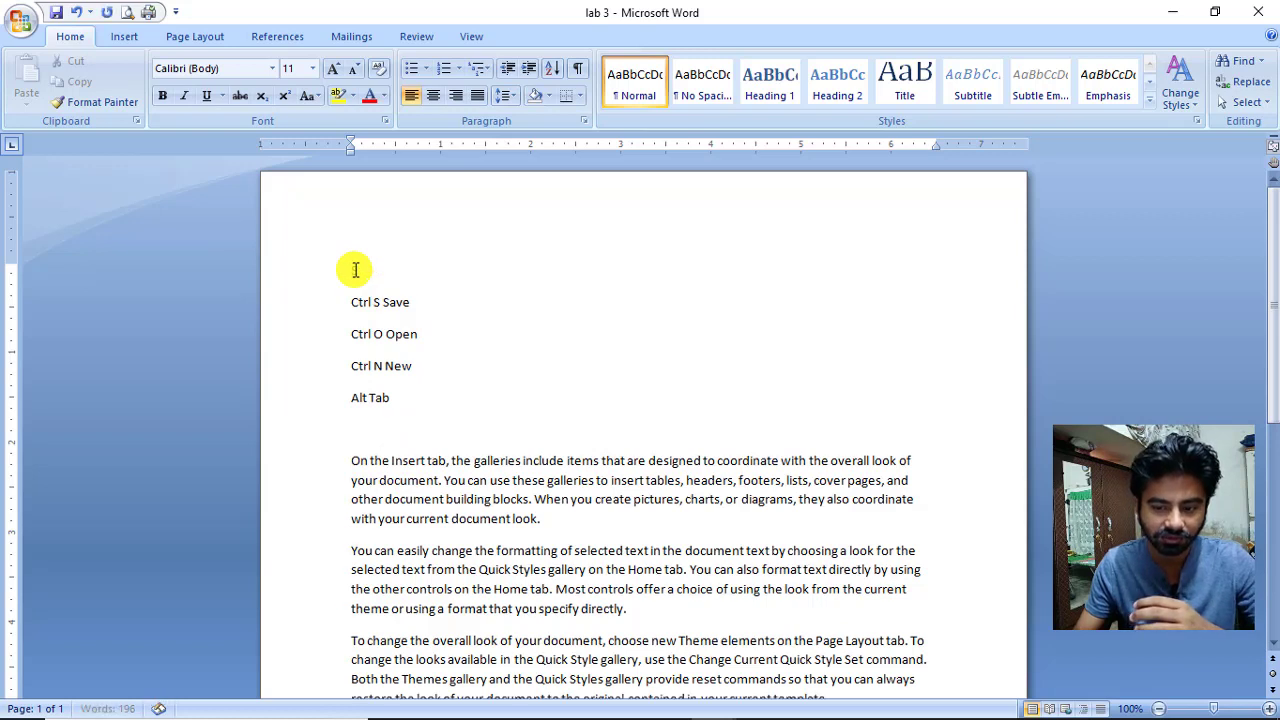
text(ShortKeys)
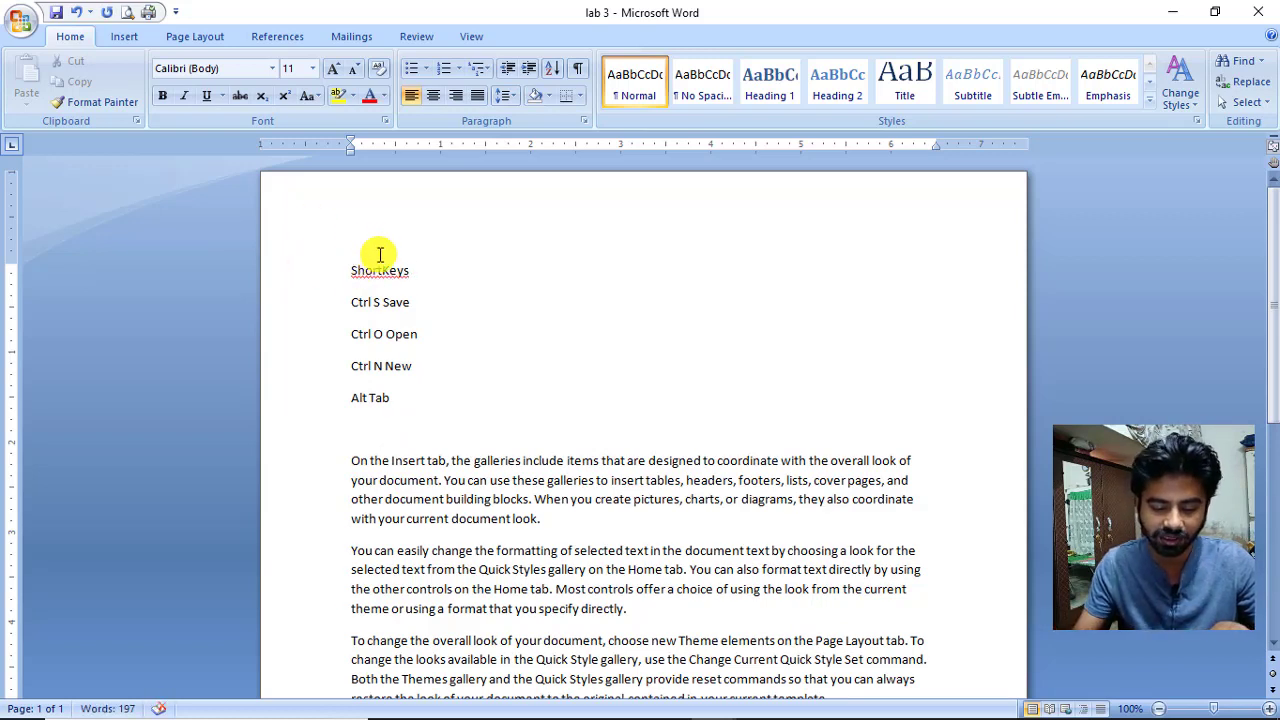
click(382, 268)
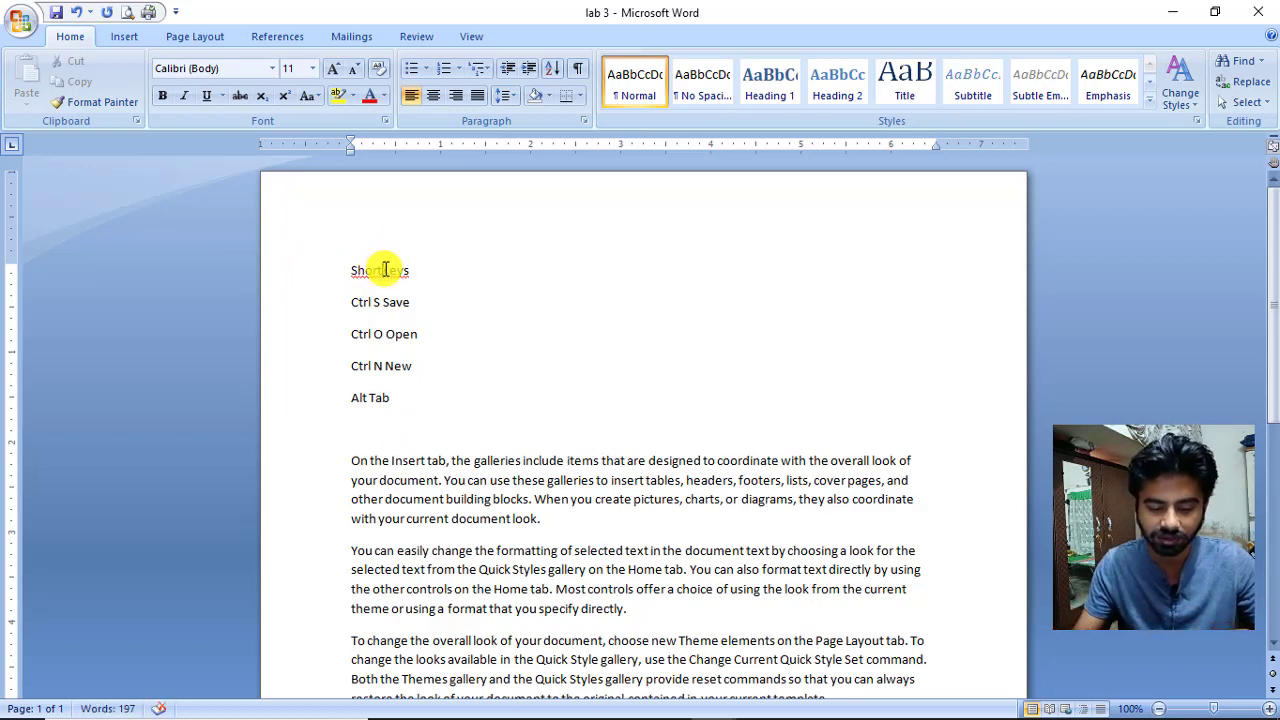
drag(428, 277, 357, 274)
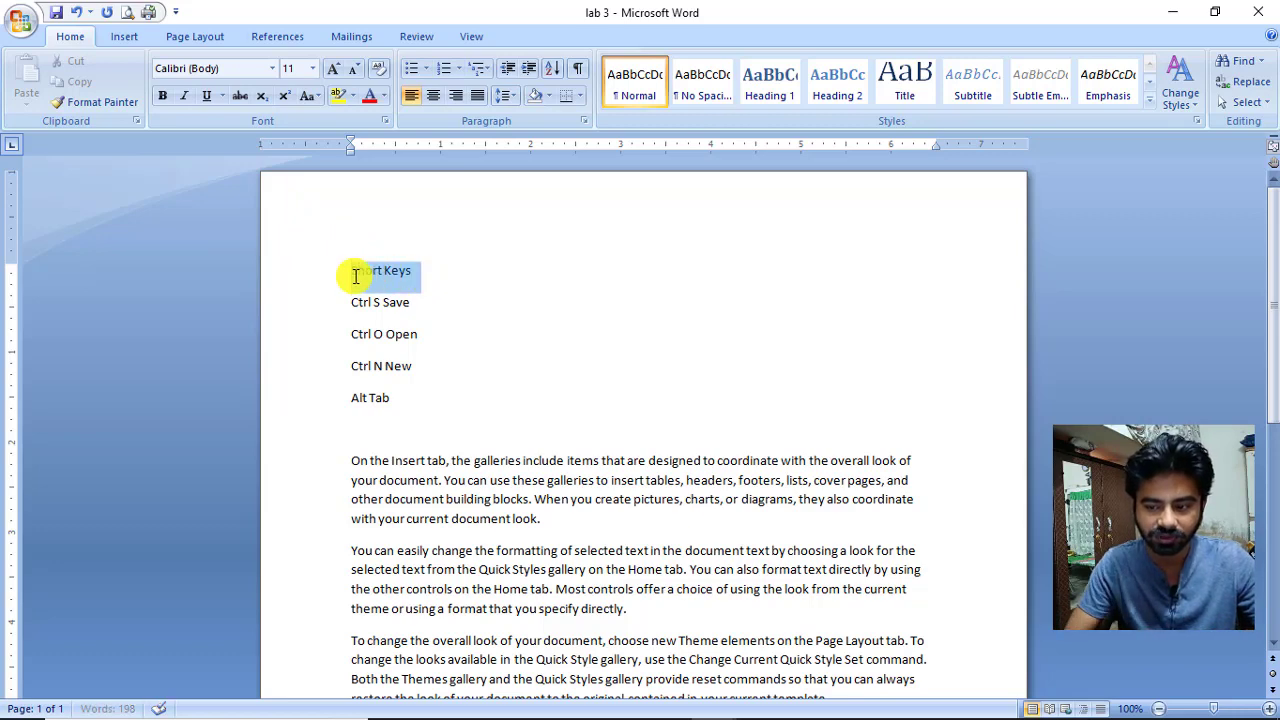
Set the Short Keys title to Algerian, size 48, then add an empty line below Alt Tab.
click(274, 68)
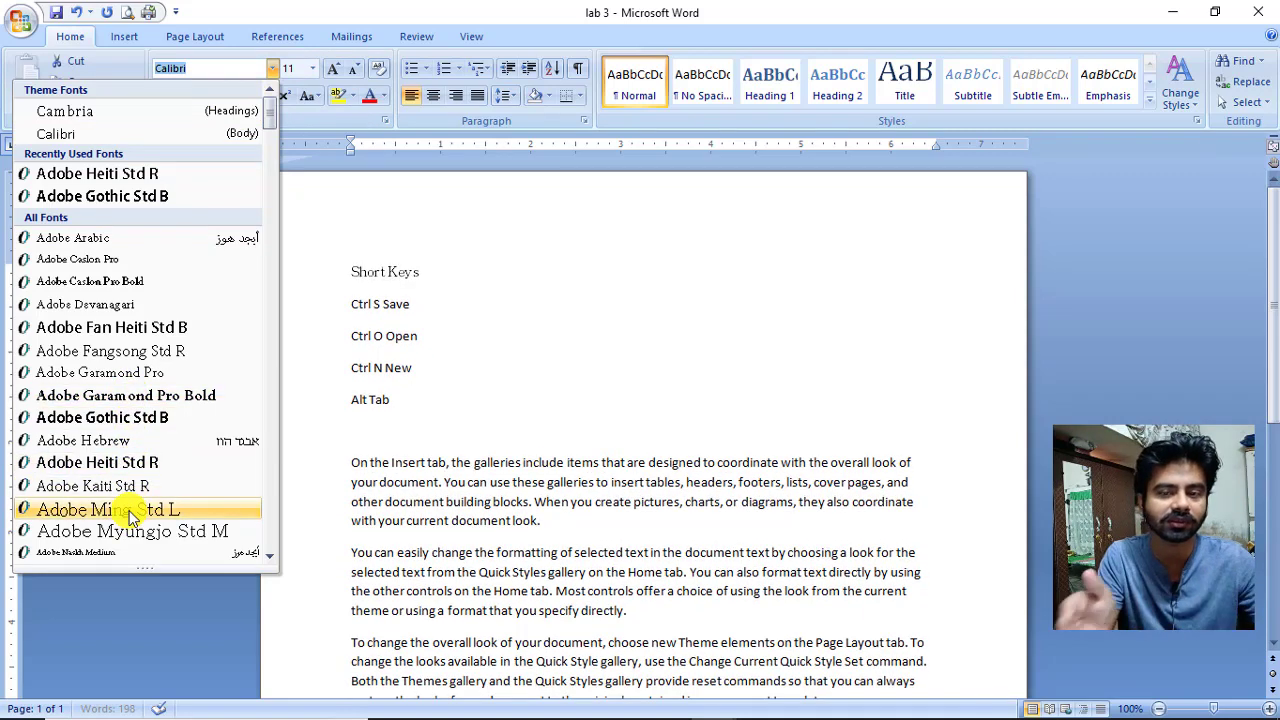
scroll(128, 510, down, 4)
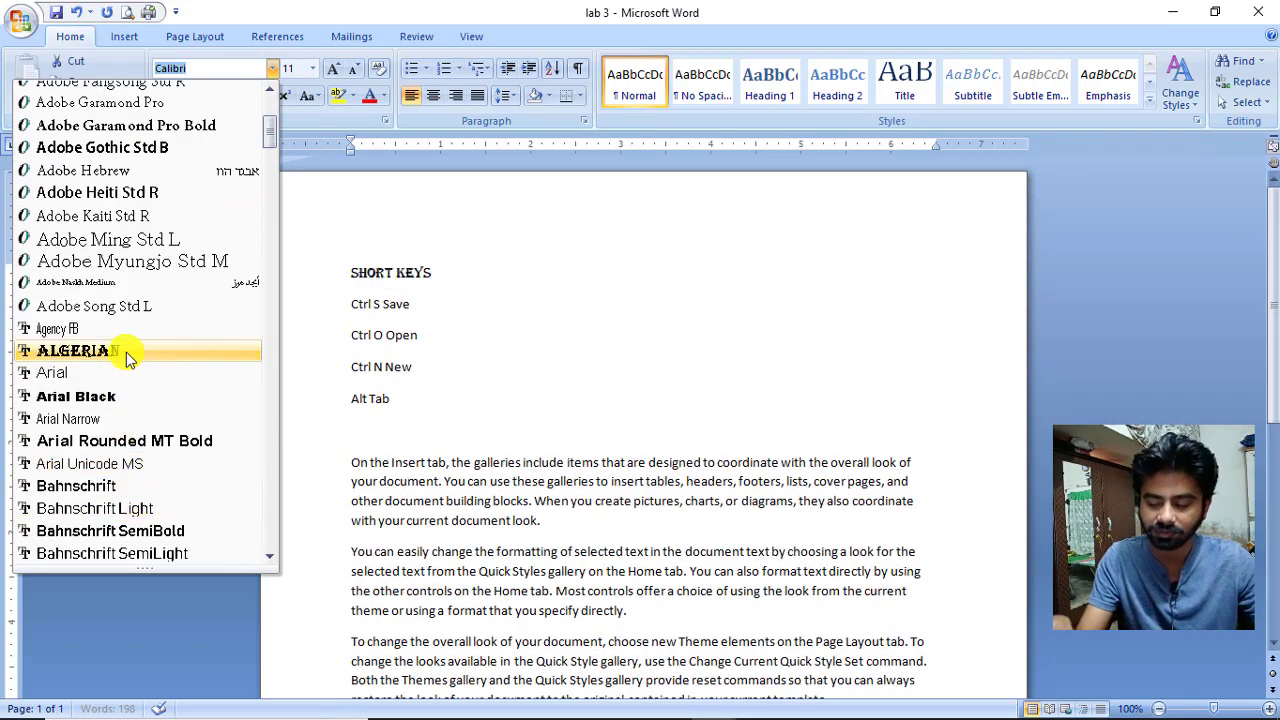
click(126, 350)
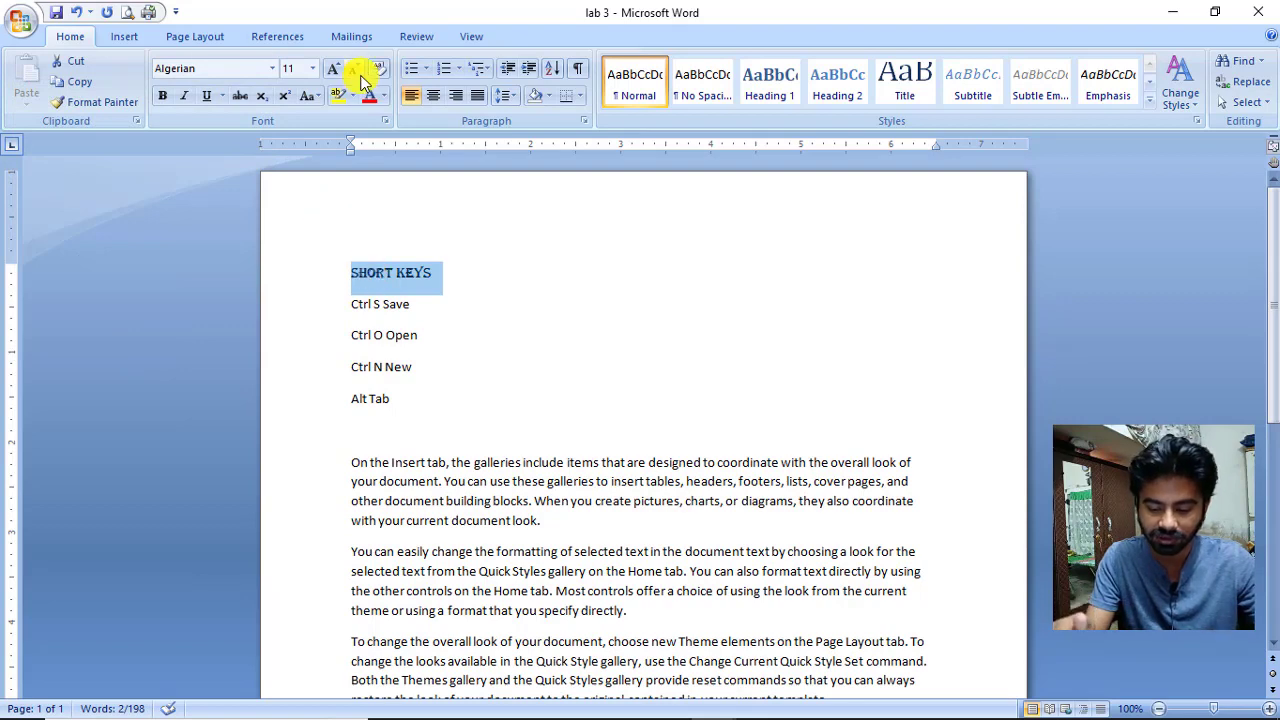
click(312, 70)
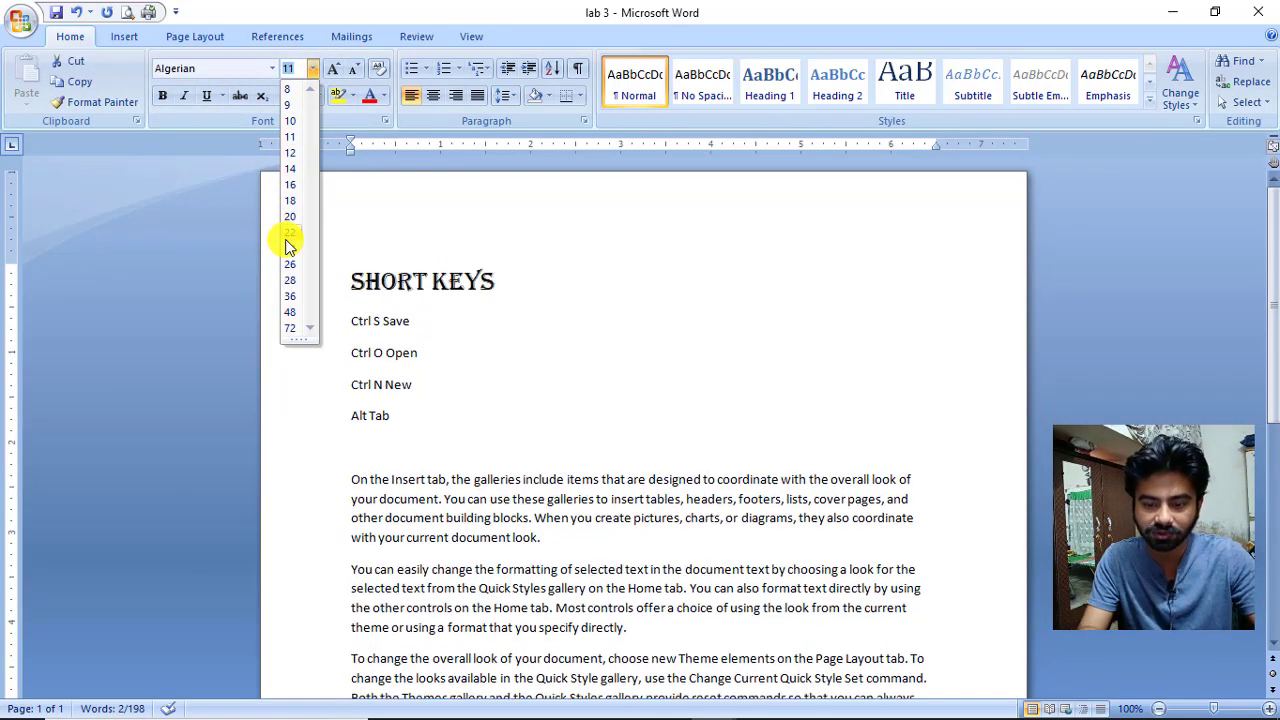
click(292, 311)
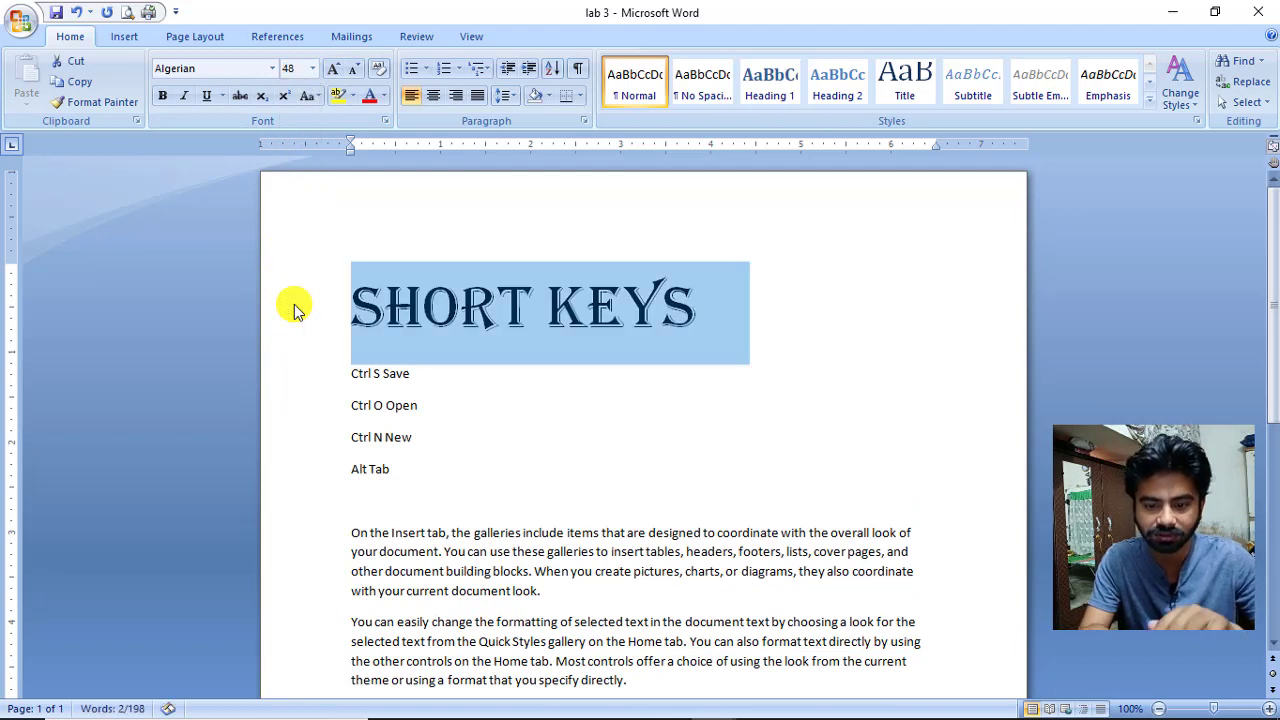
click(382, 505)
key(Return)
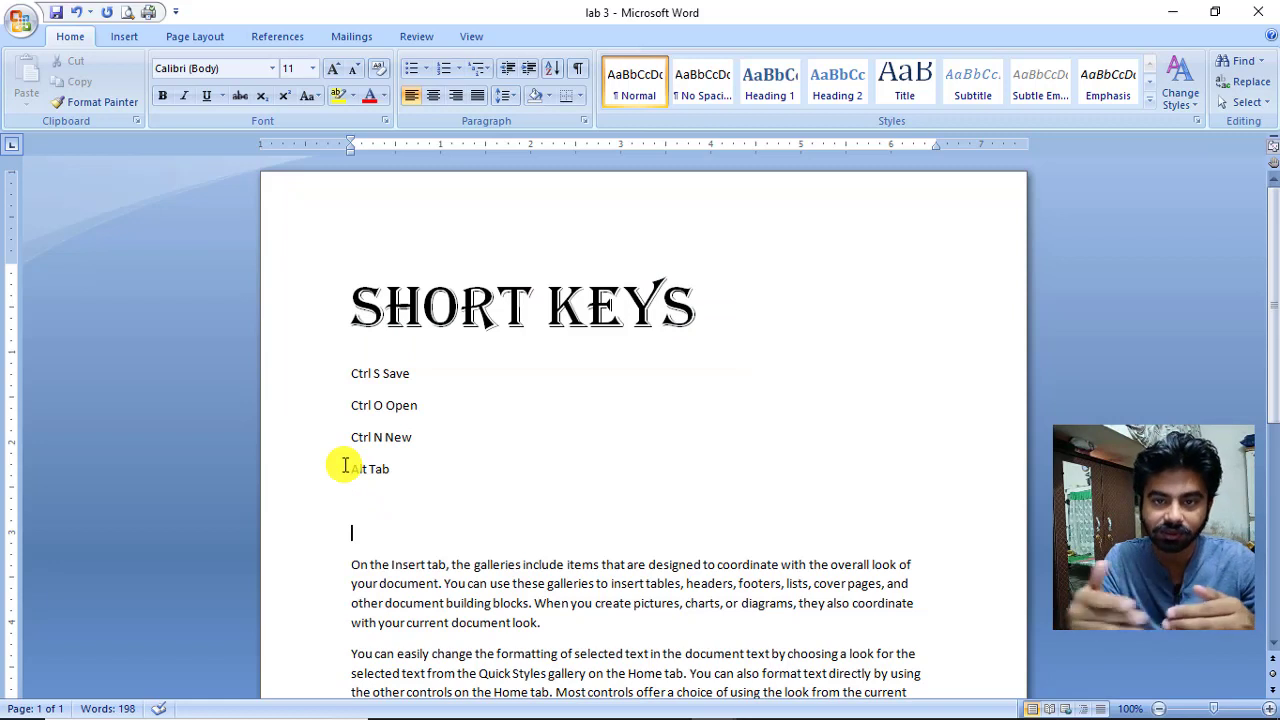
Type 'Font' and preview fonts on the Short Keys title without changing it.
text(Font)
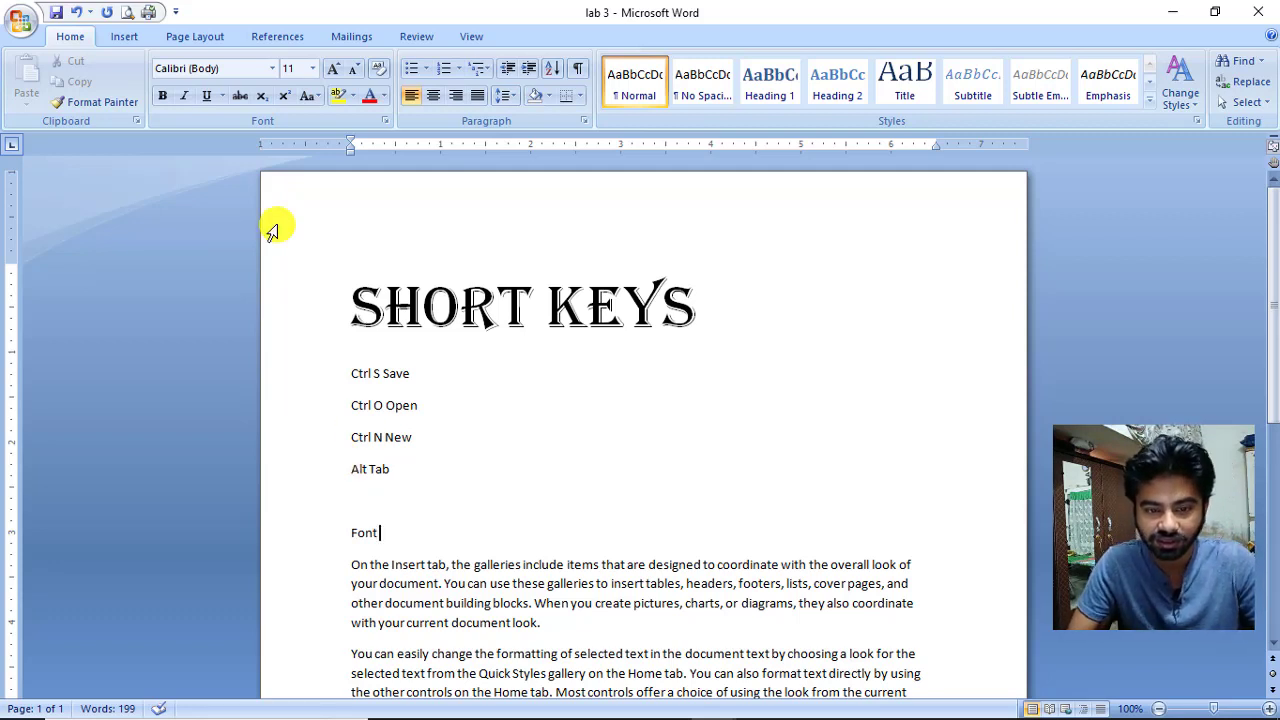
drag(356, 304, 710, 310)
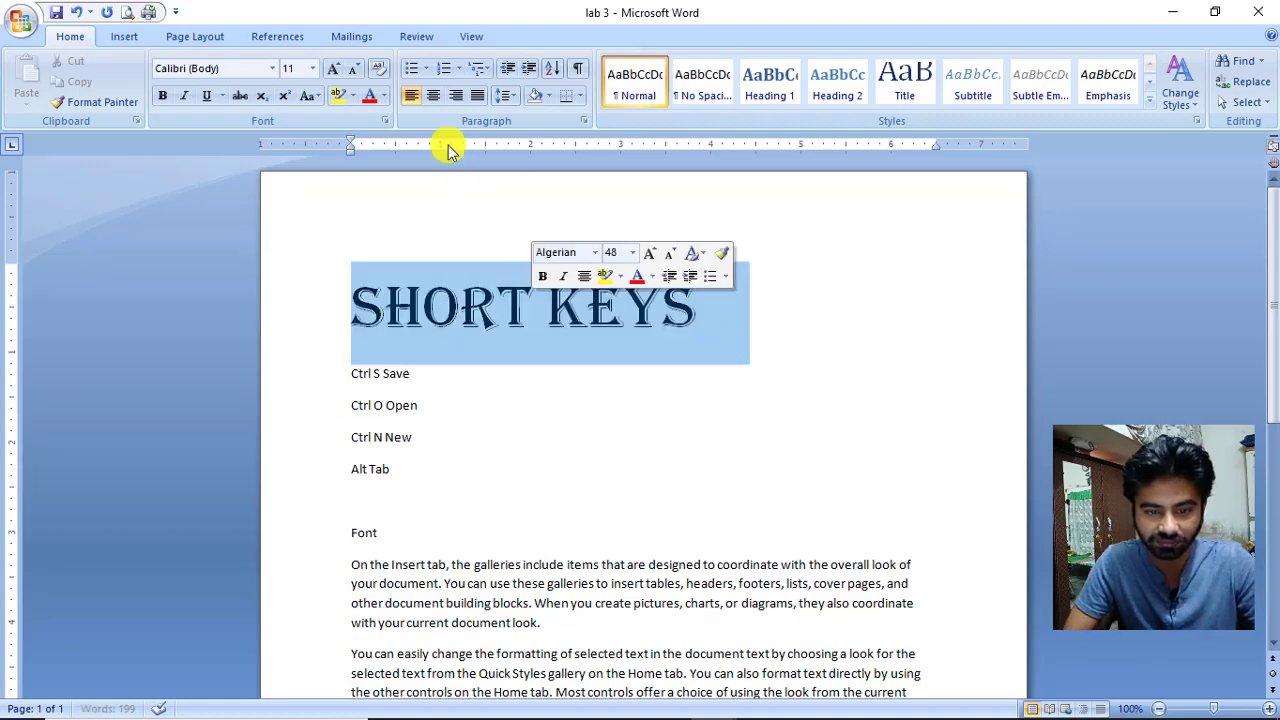
click(272, 70)
scroll(176, 350, down, 4)
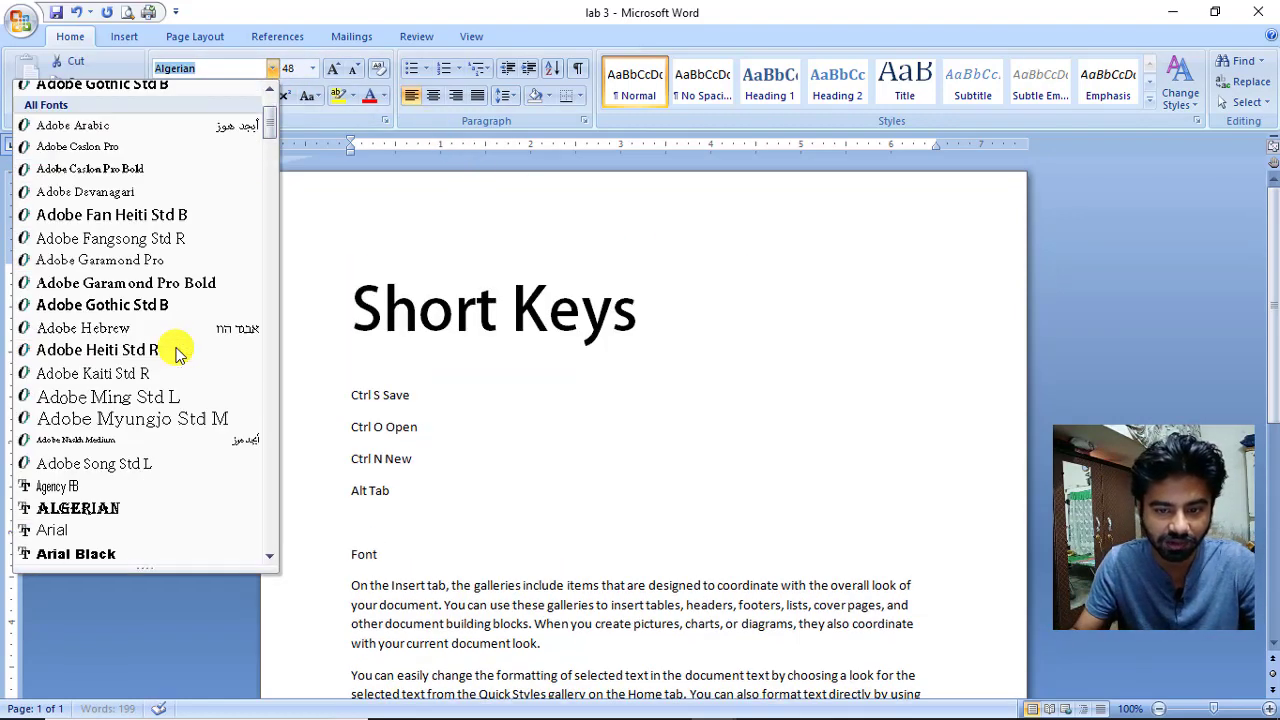
scroll(176, 350, down, 4)
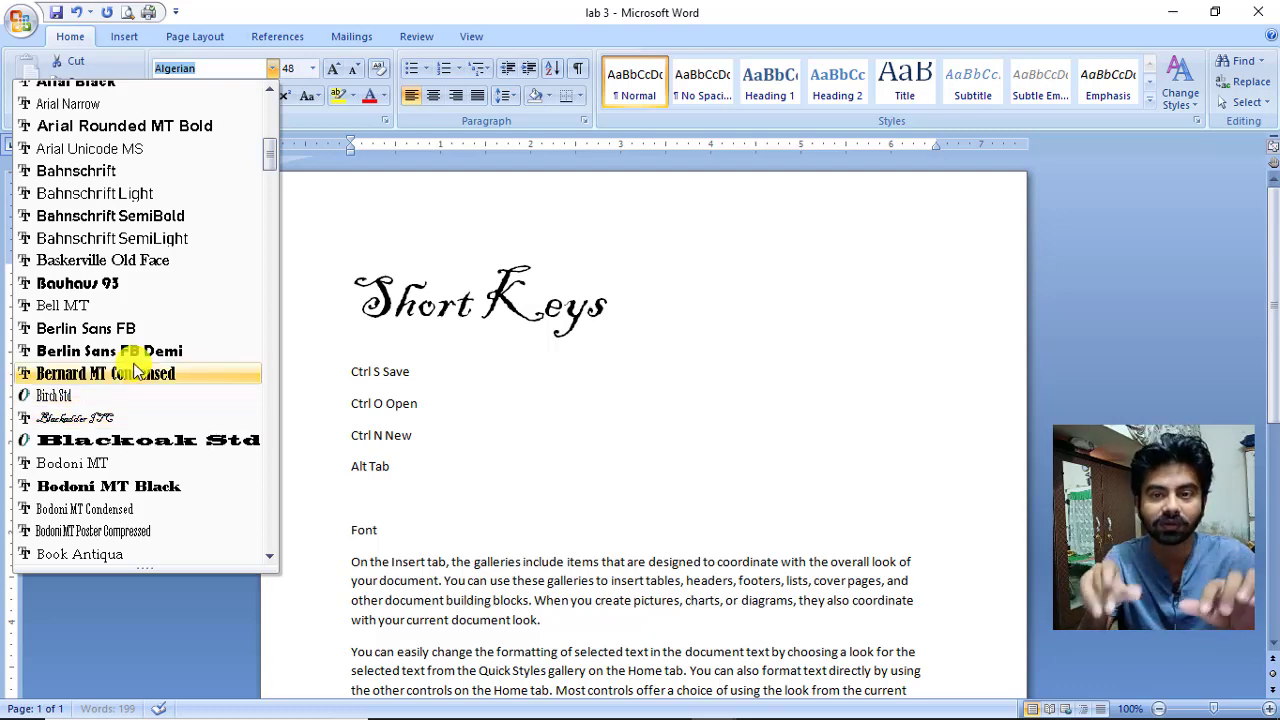
click(414, 531)
Complete the 'Font Face' heading and add 'Aril , Time New Roman' on the line below.
click(417, 535)
text(Face)
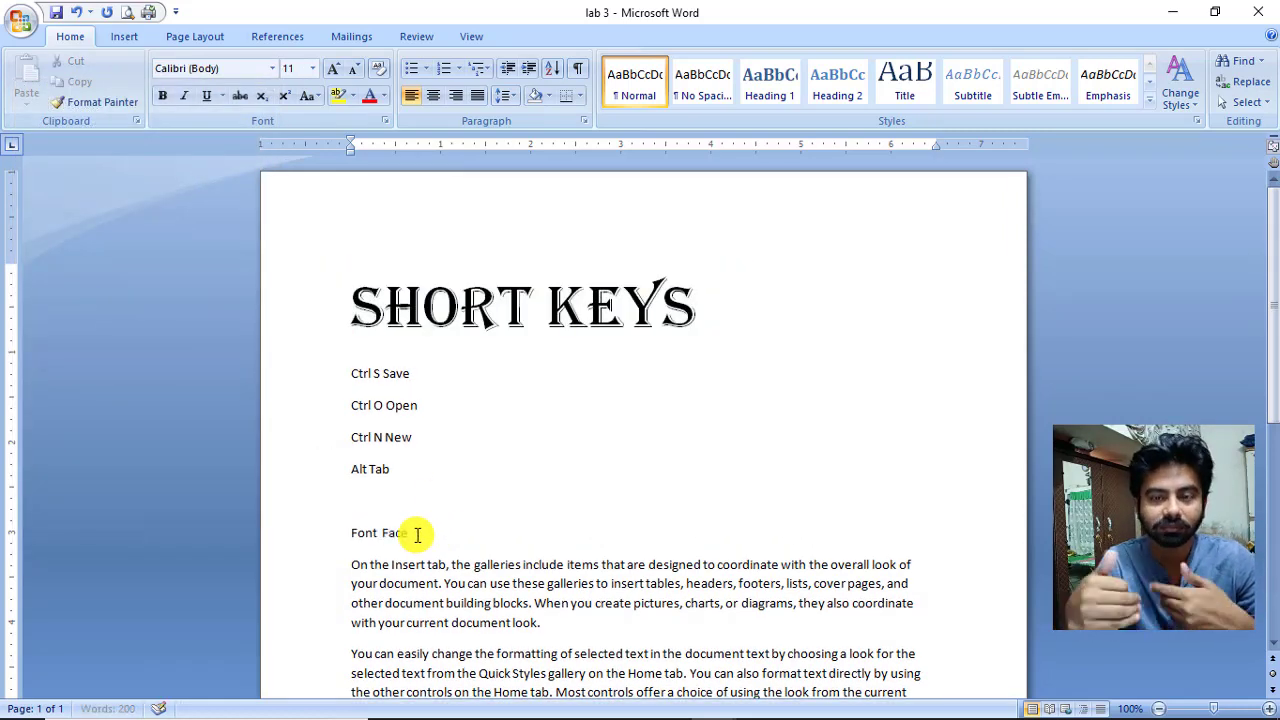
key(Return)
text(A)
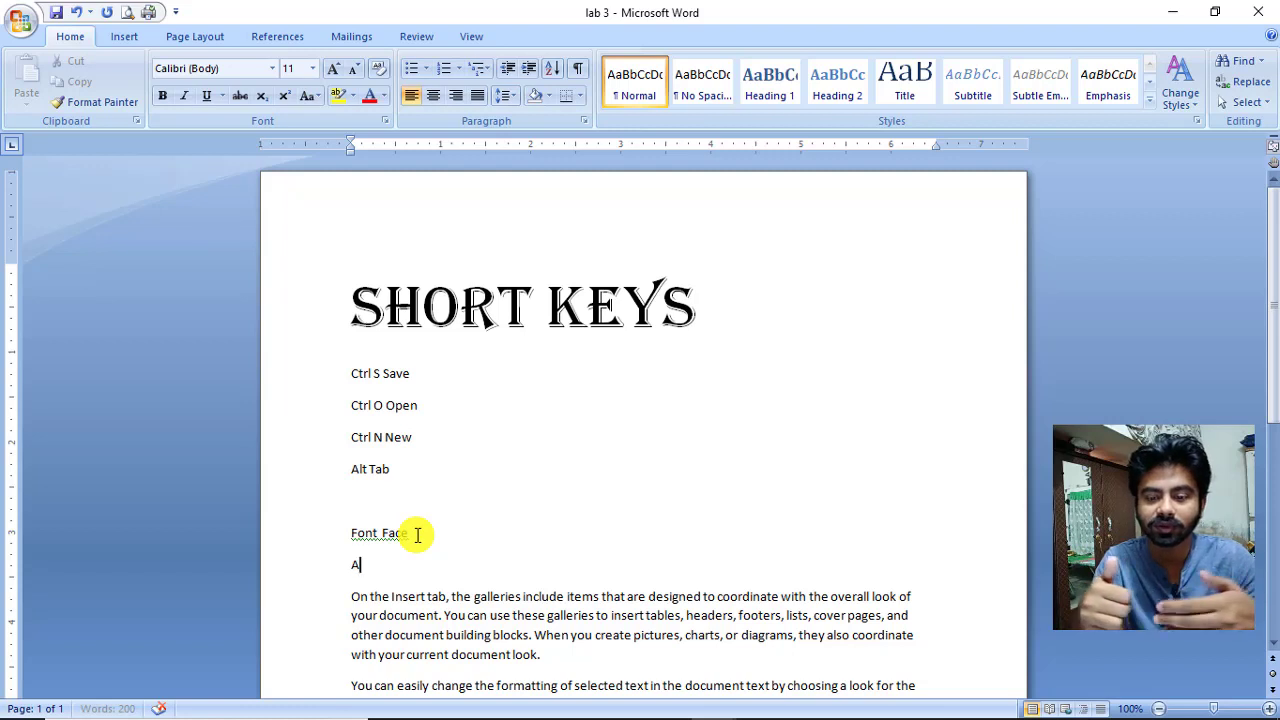
text(ril , T)
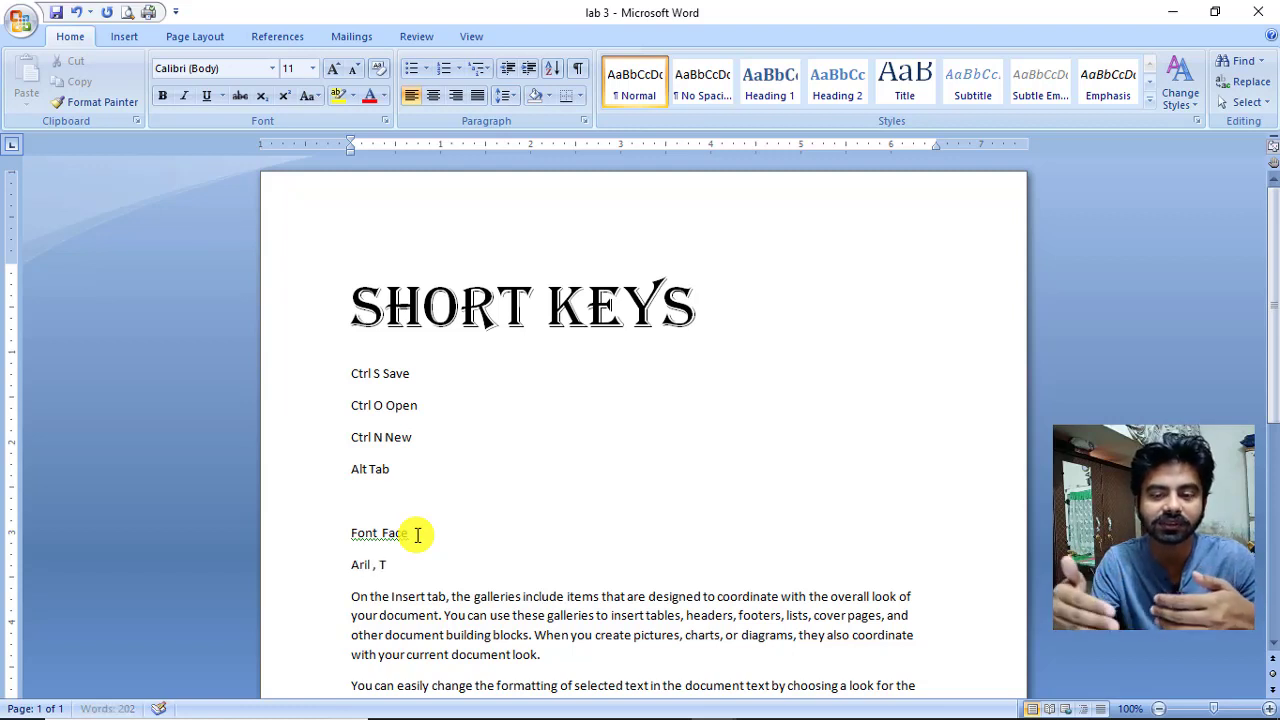
text(ime New)
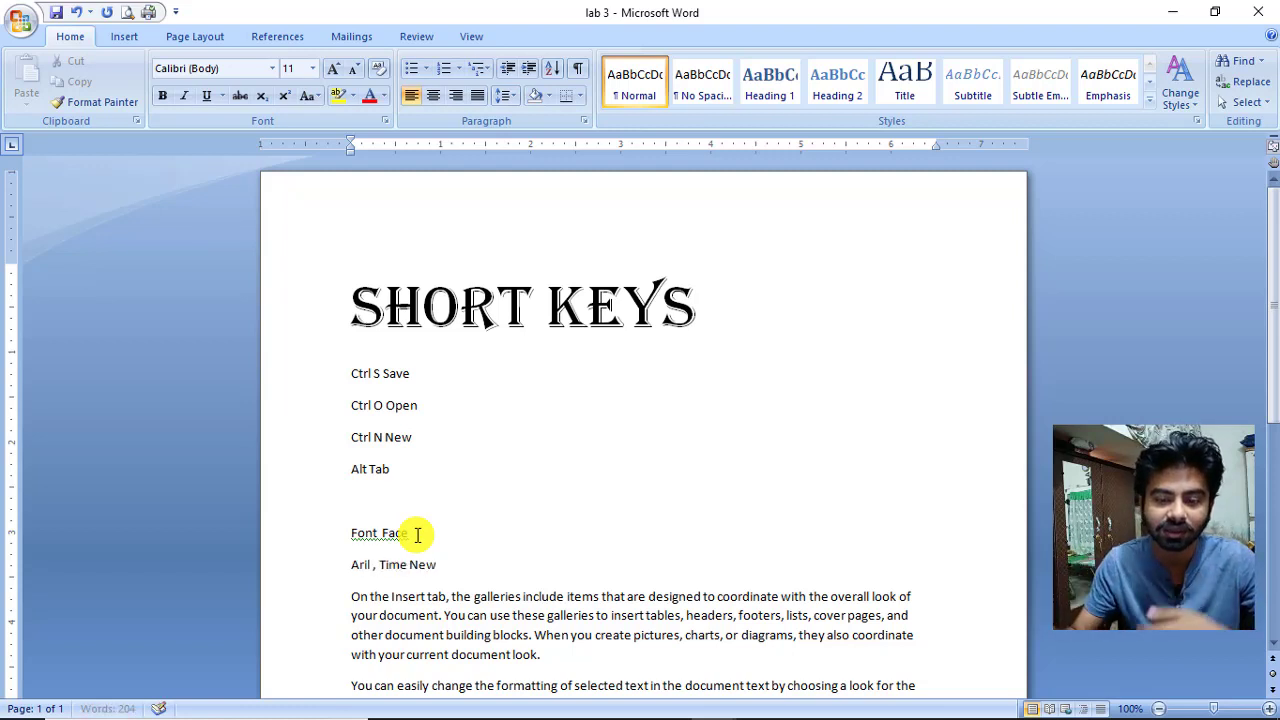
text( Roman)
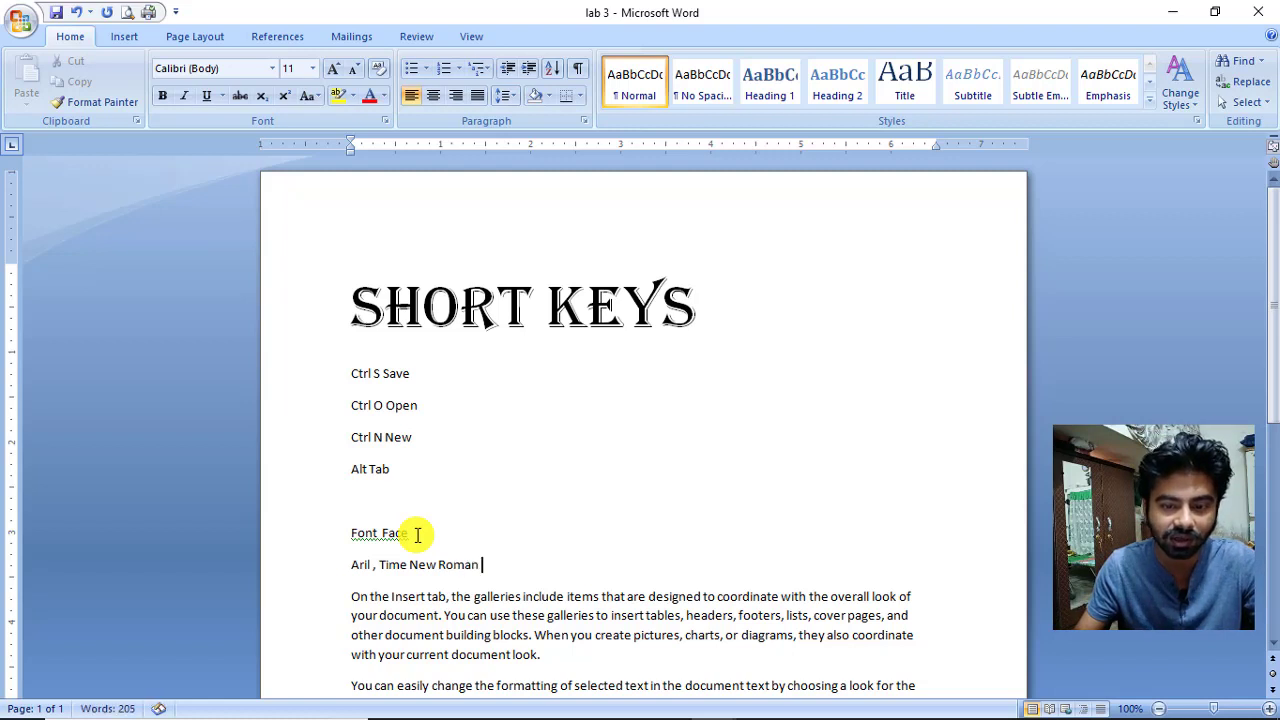
click(466, 37)
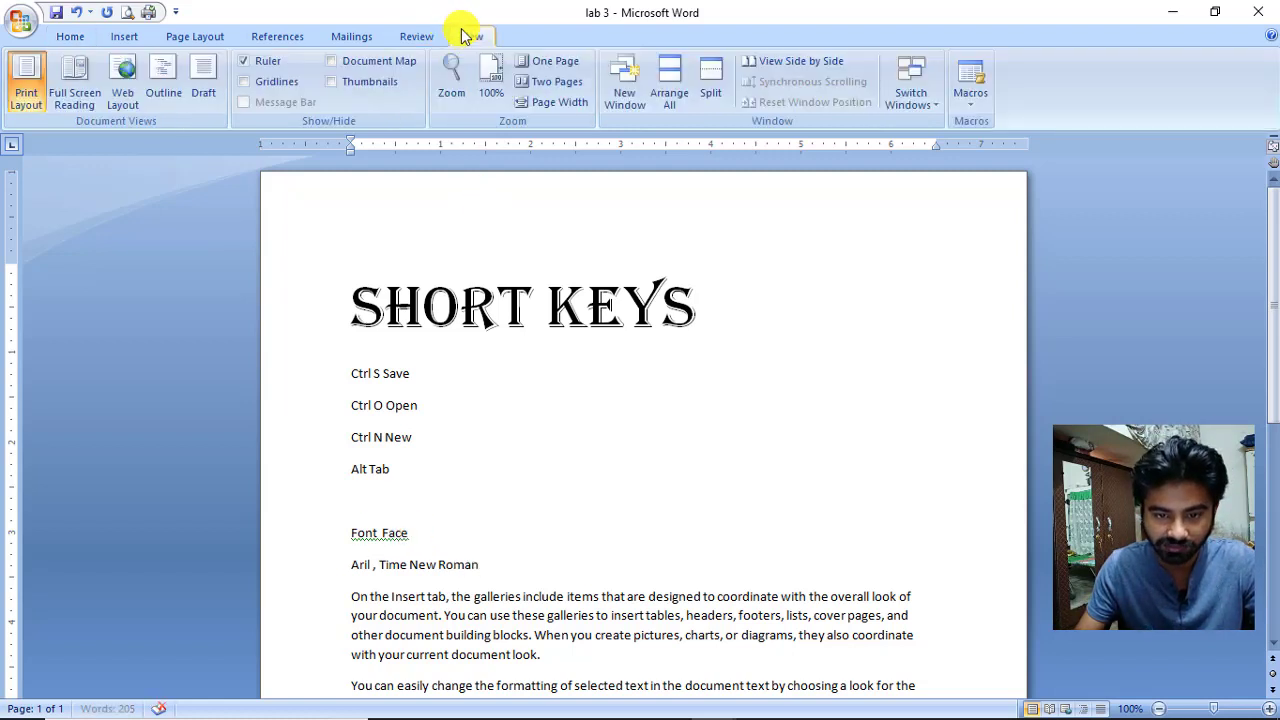
Zoom to page width and append ',caliber' to the font names line.
click(548, 102)
scroll(539, 346, up, 4)
scroll(534, 346, up, 2)
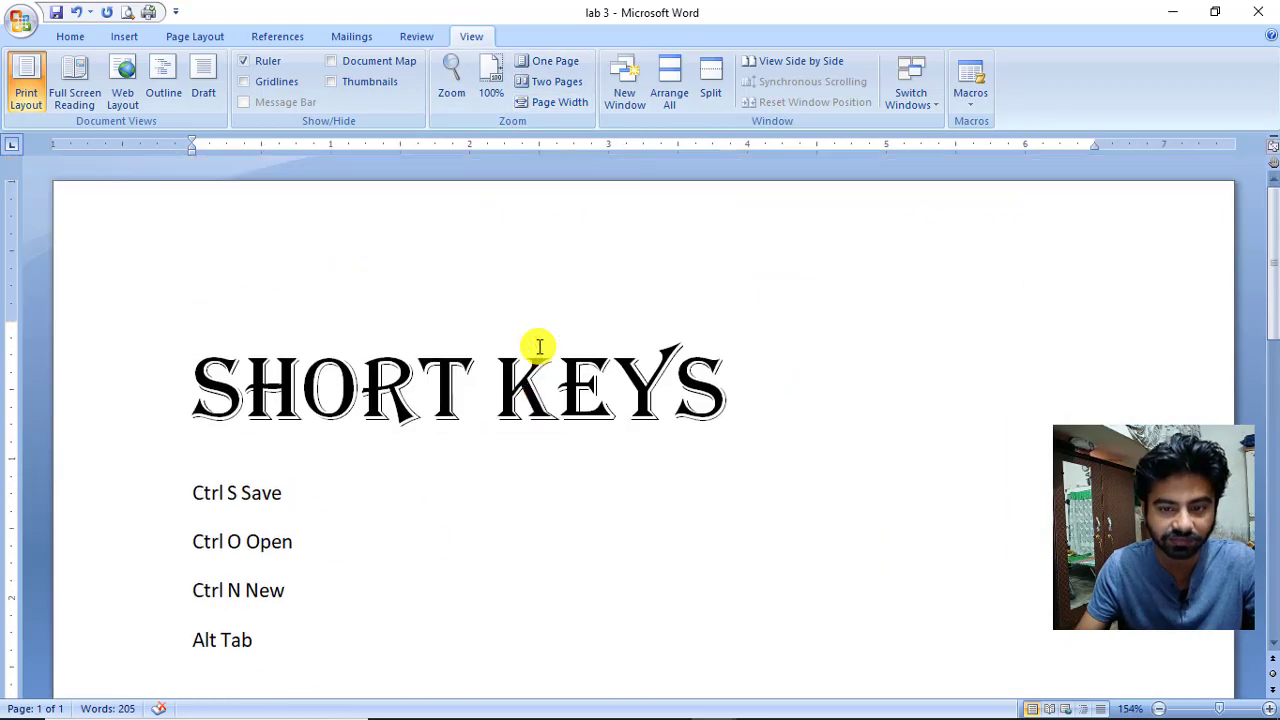
scroll(534, 346, down, 1)
text(, Time New Roman ,)
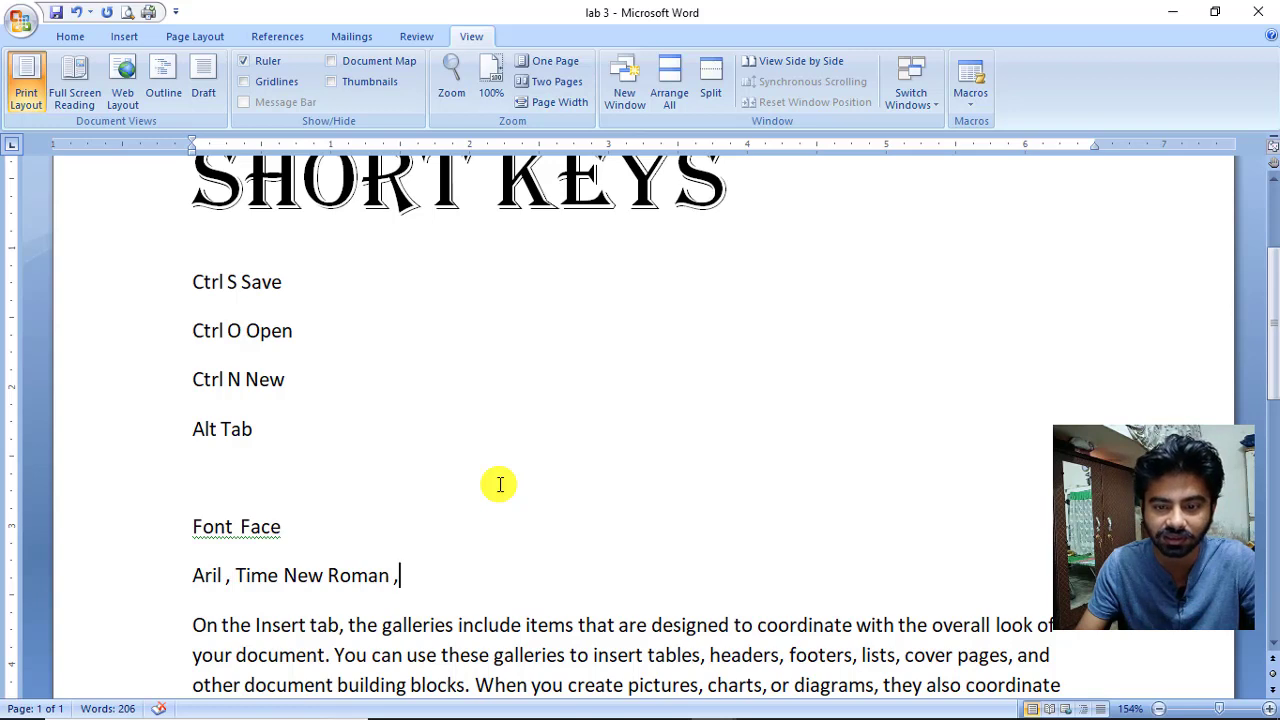
text(caku)
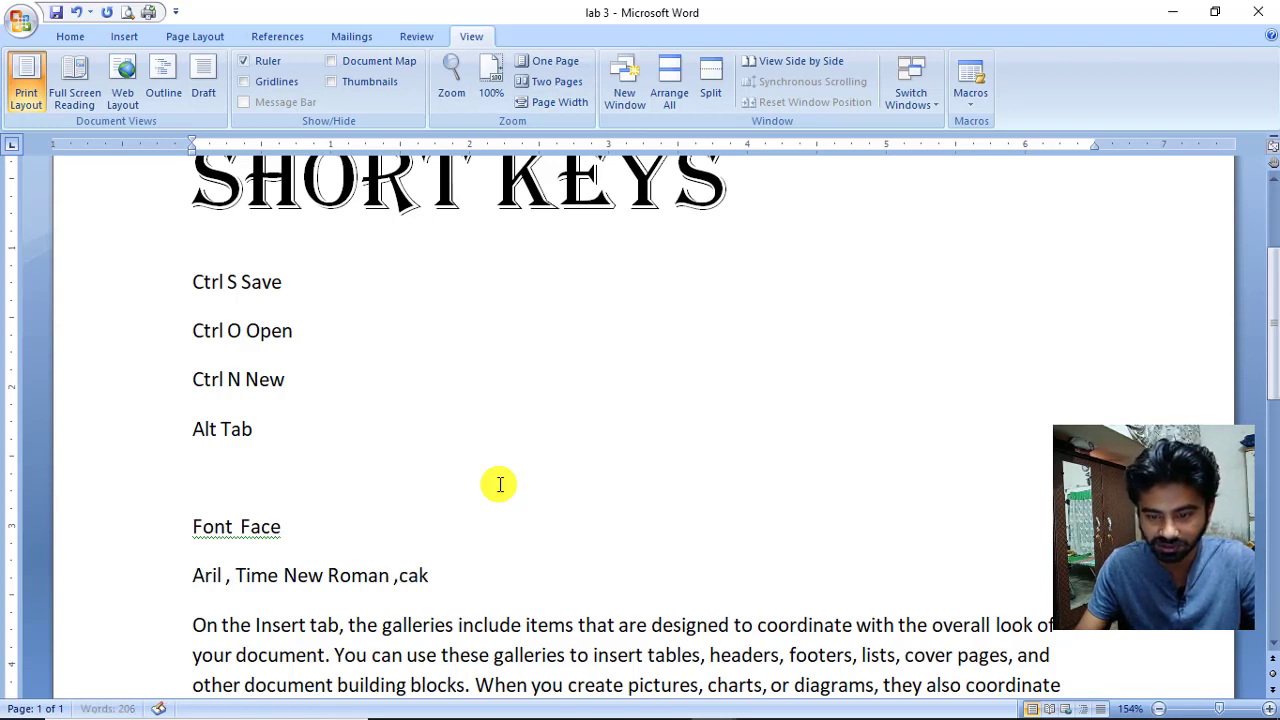
key(BackSpace)
key(BackSpace)
text(libre)
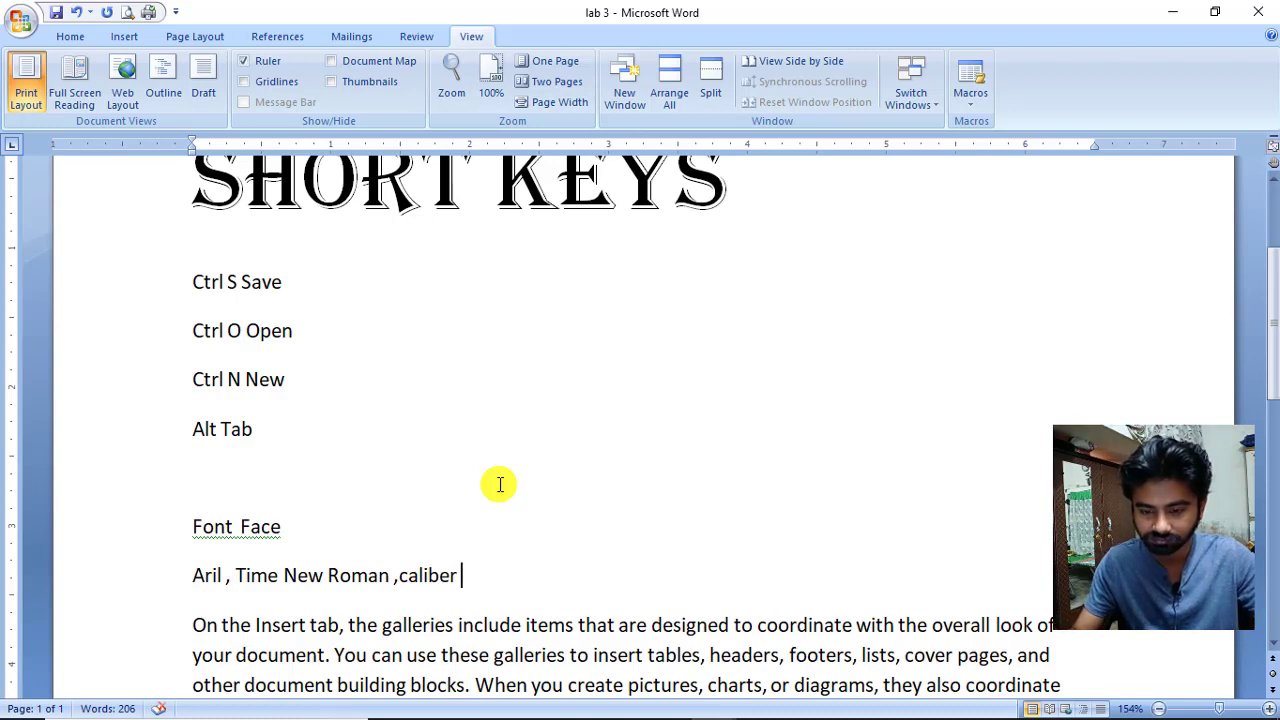
text( 8)
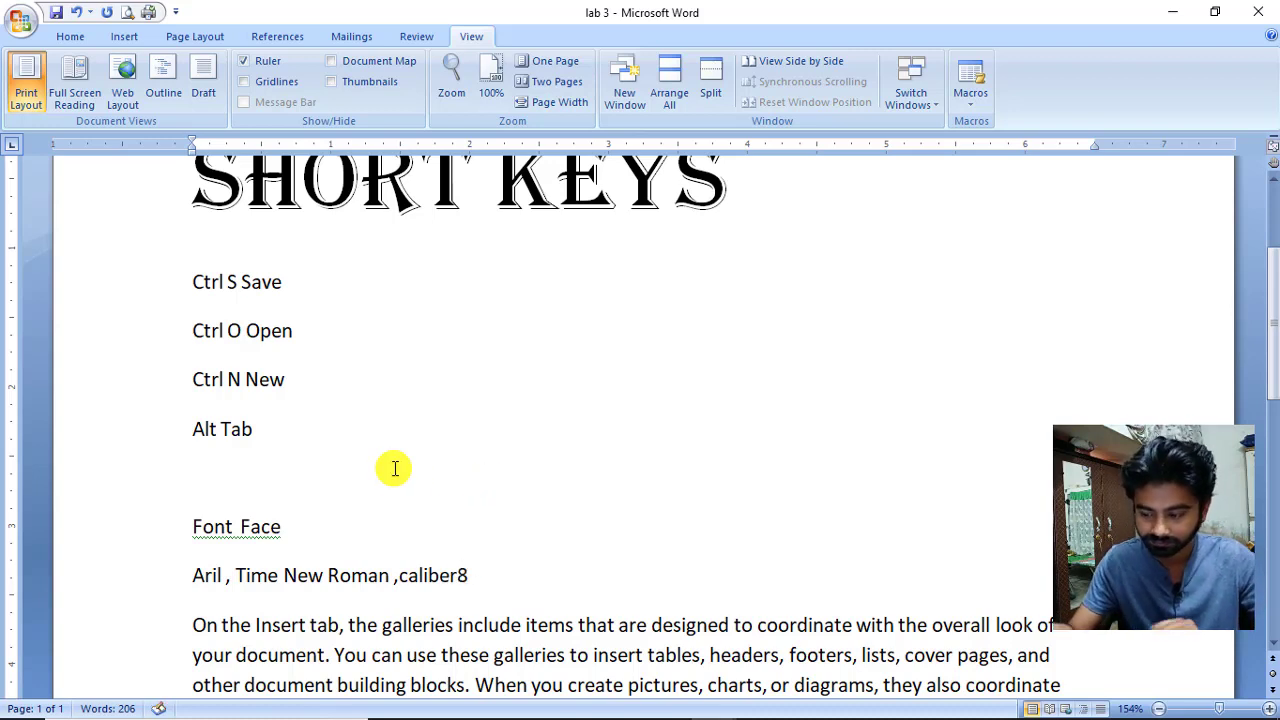
key(BackSpace)
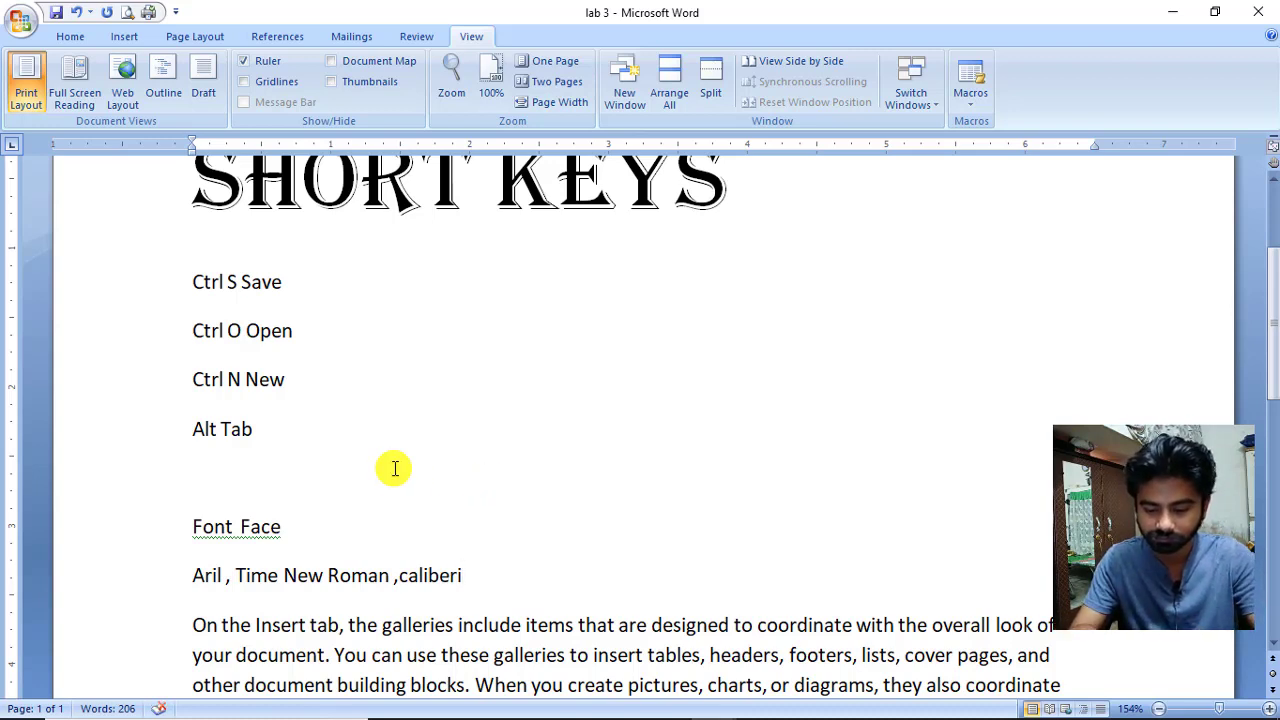
Add a 'Font size' line followed by '11,12,14,16,18', then select the Font Face heading.
key(Return)
text(F)
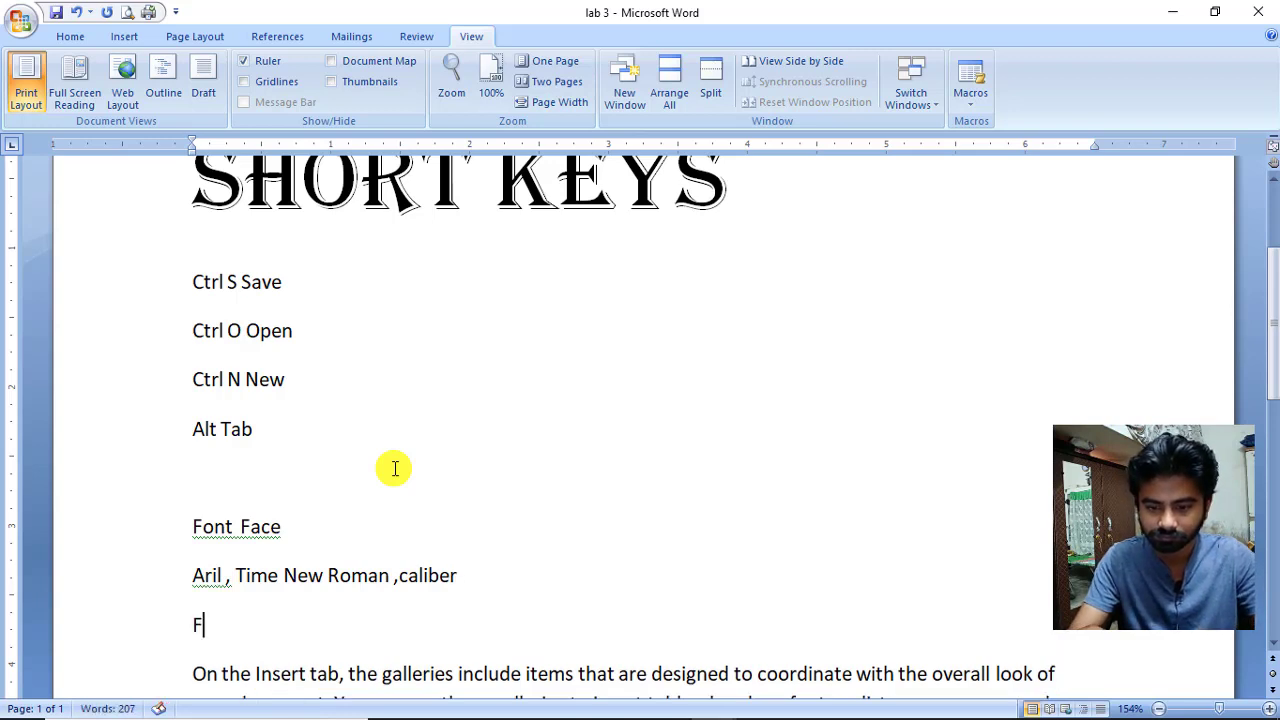
text(ont size)
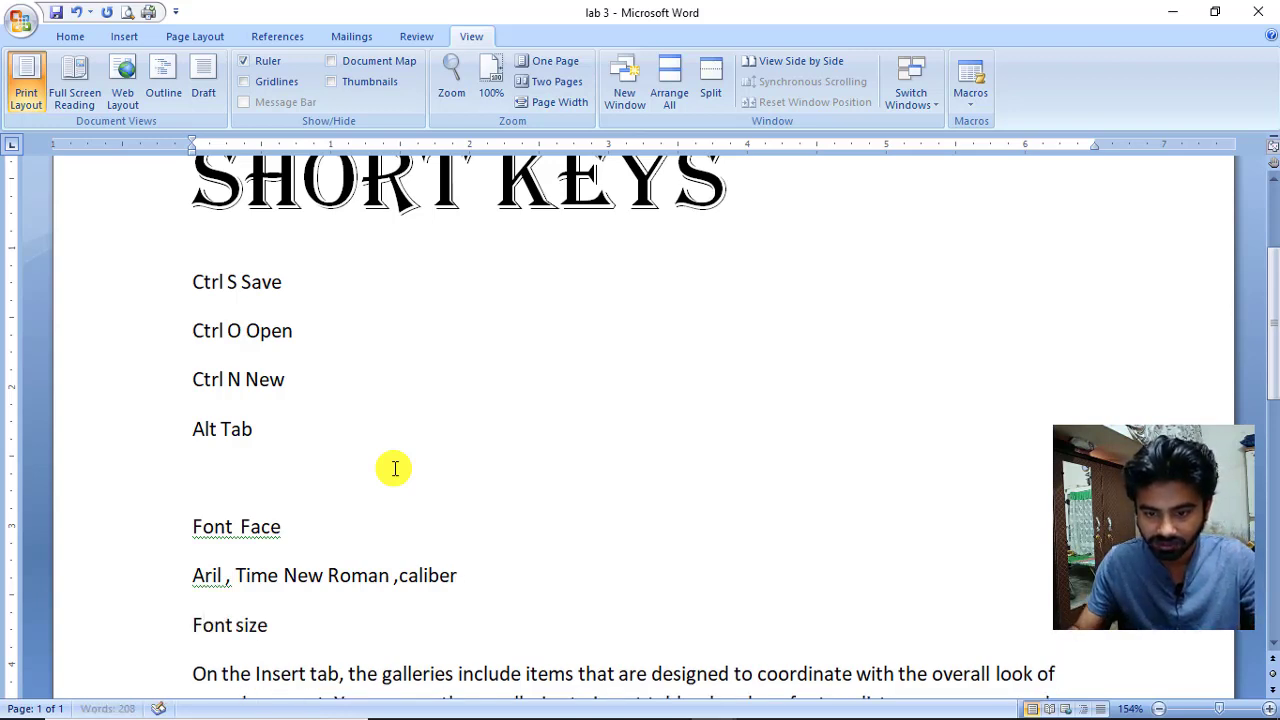
key(Return)
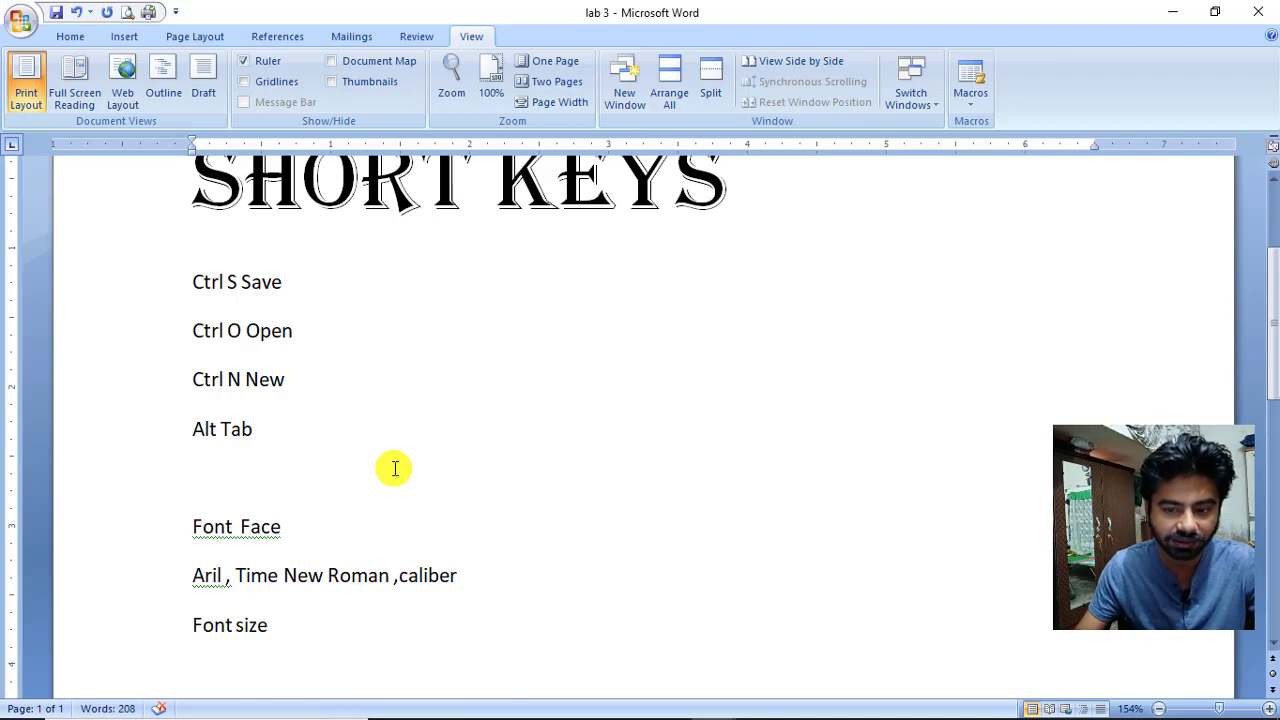
text(11,)
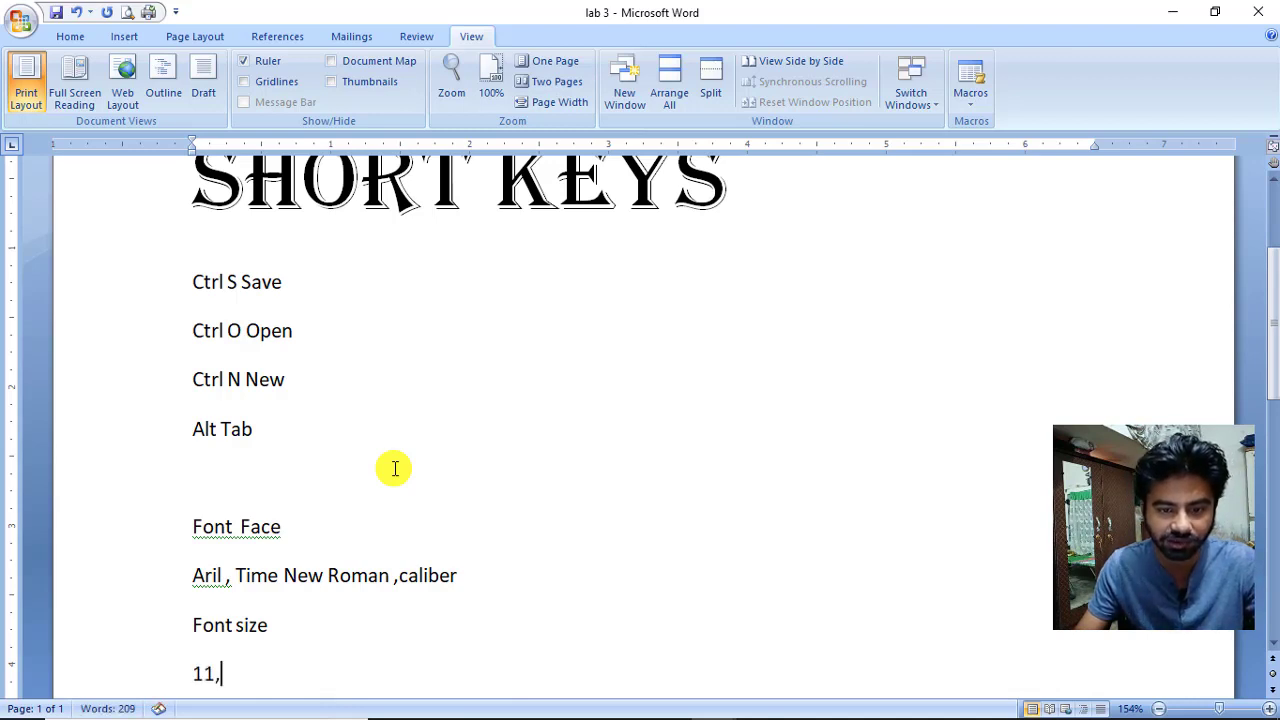
text(12,14,1)
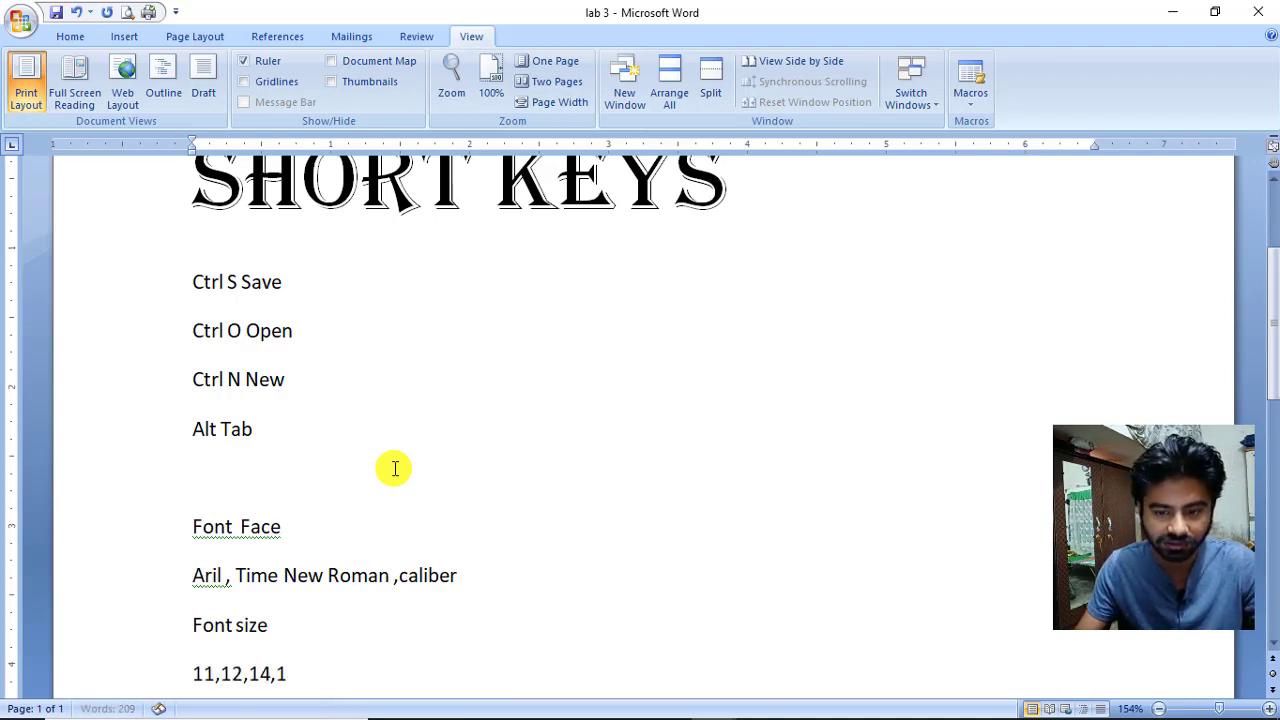
text(6,18)
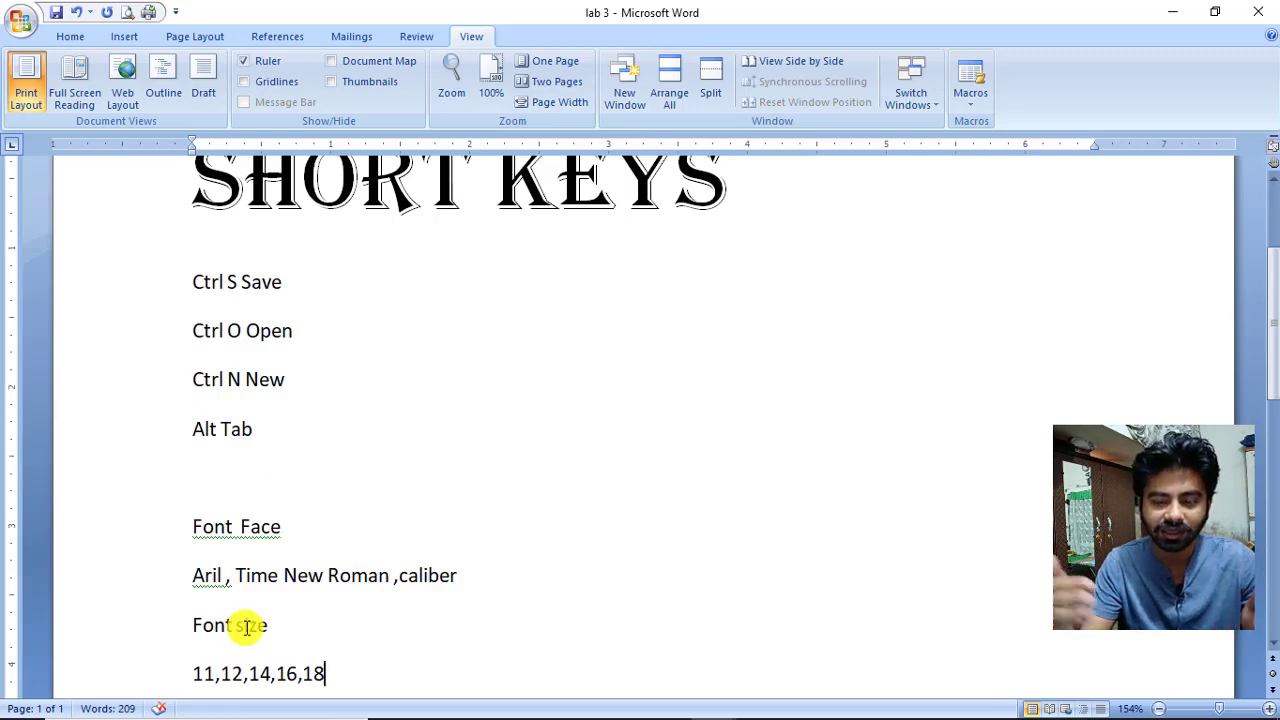
scroll(277, 634, down, 2)
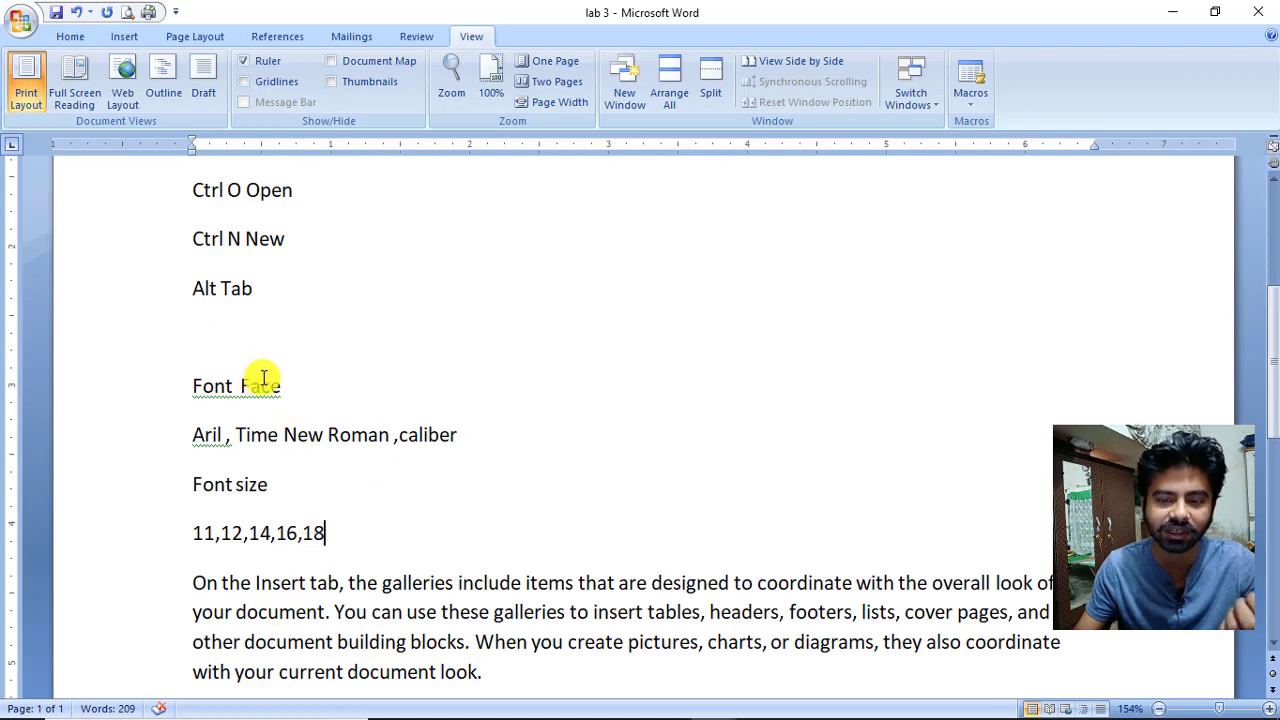
drag(294, 386, 192, 386)
Set the Font Face heading to size 14 from the Home tab's Font Size list.
click(70, 36)
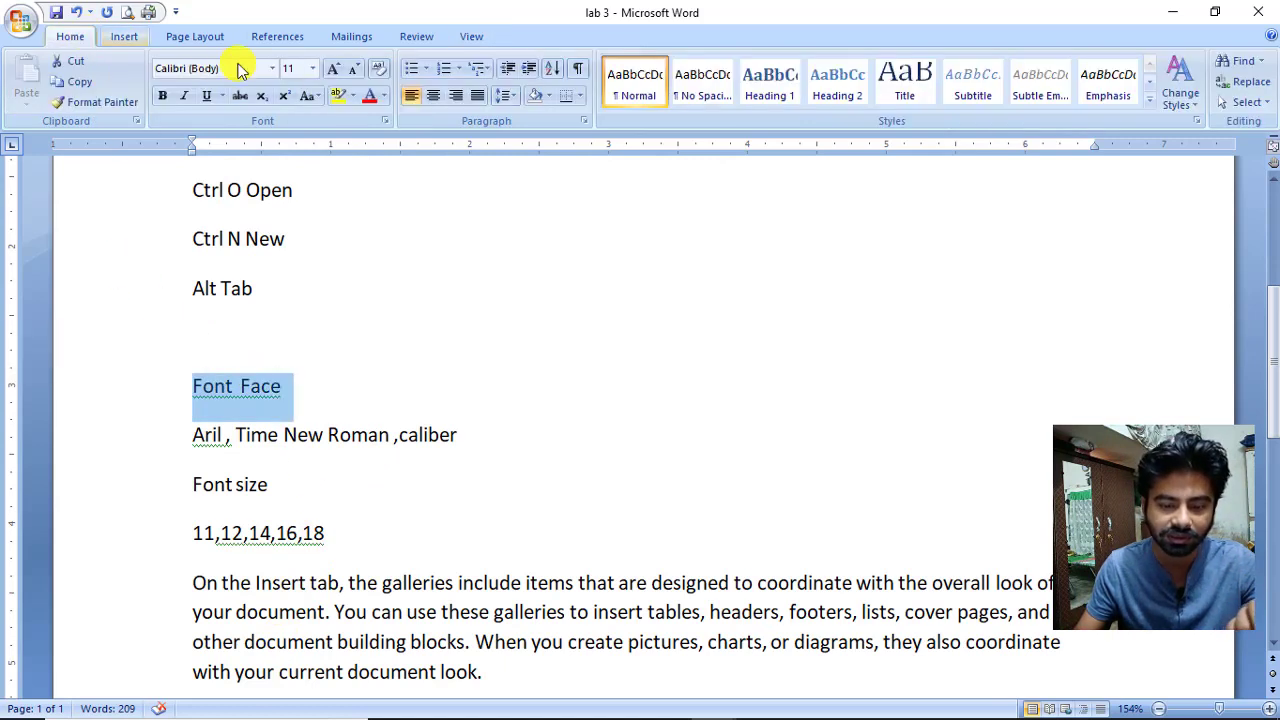
click(312, 68)
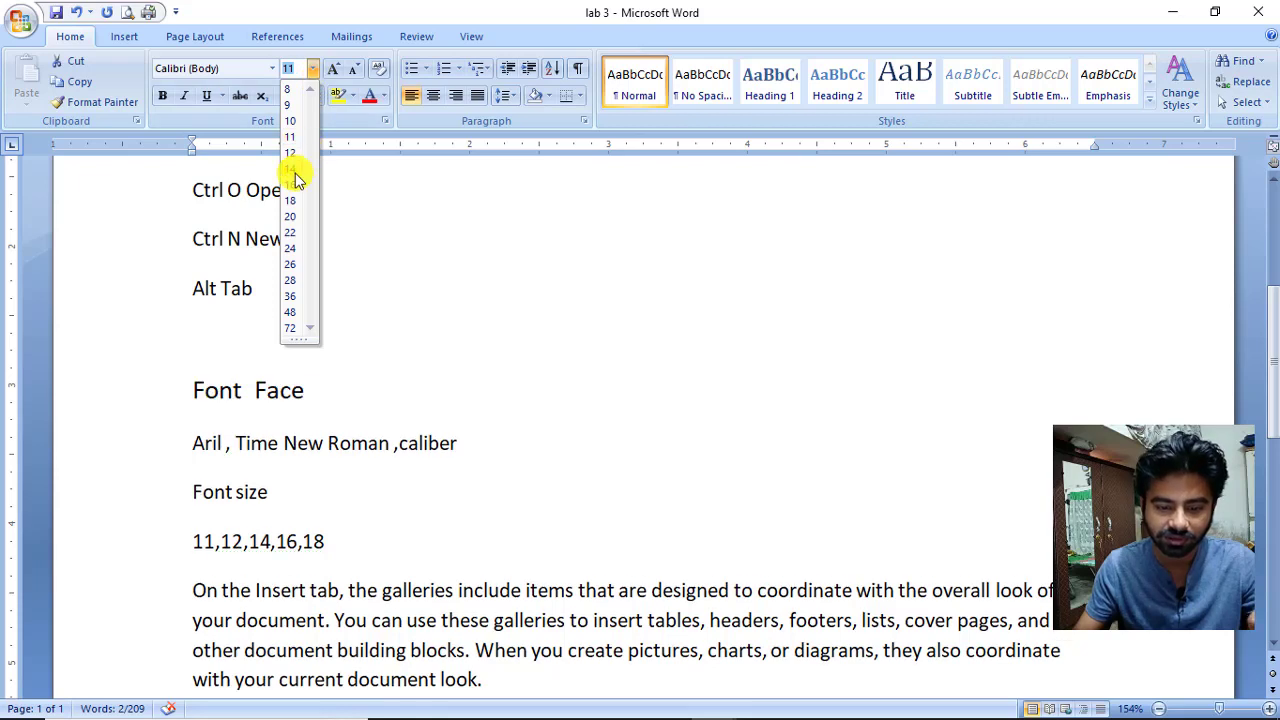
click(292, 168)
click(314, 69)
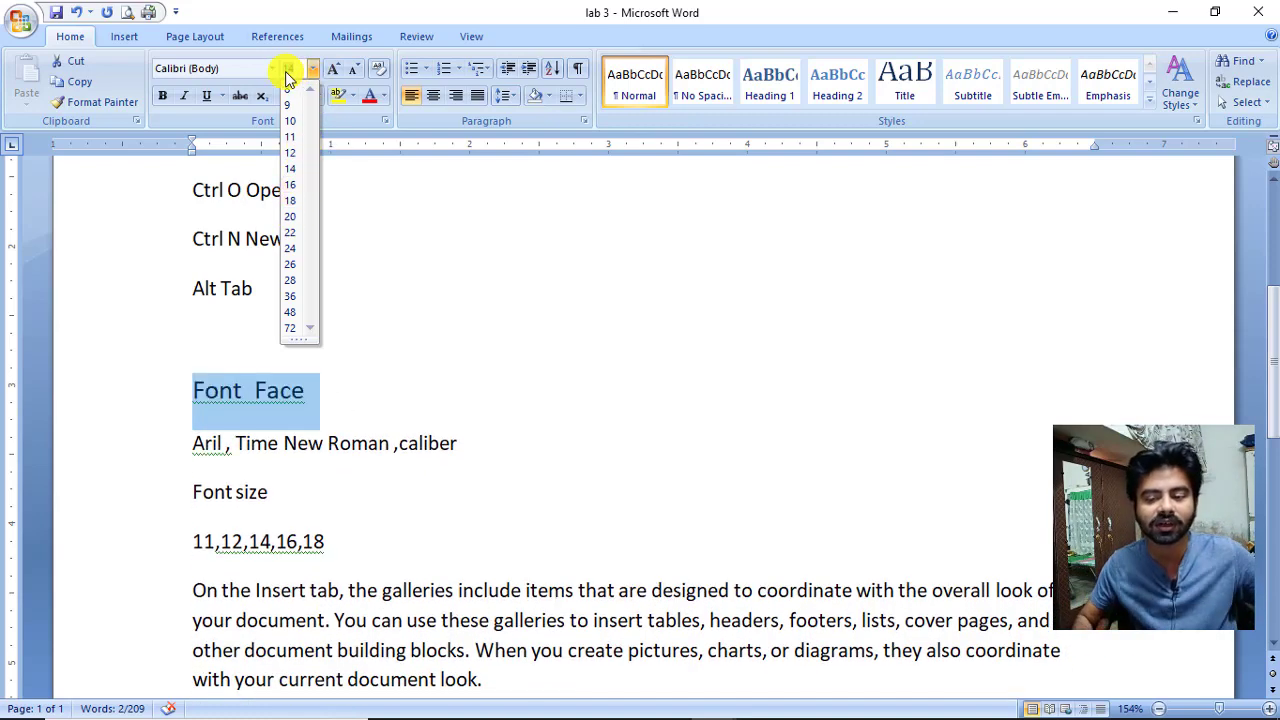
click(365, 273)
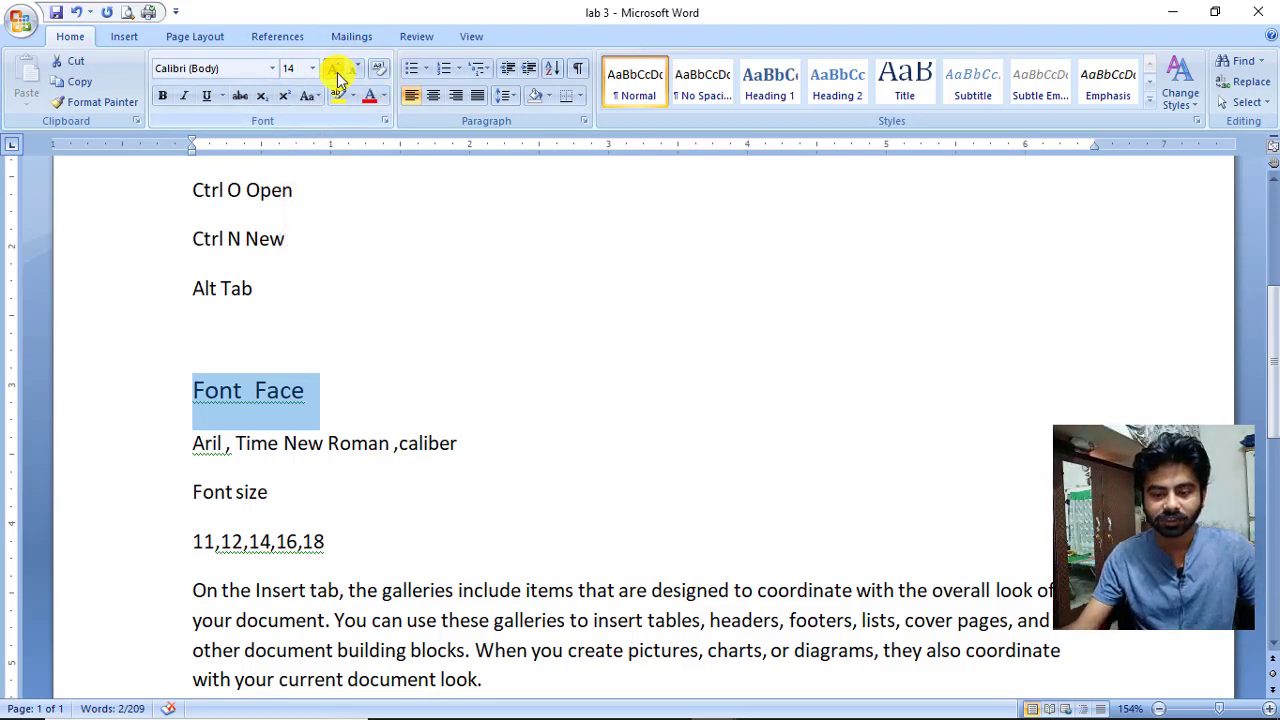
Enlarge the Font Face heading three steps with Grow Font, then shrink it back down.
click(336, 74)
click(336, 74)
click(336, 74)
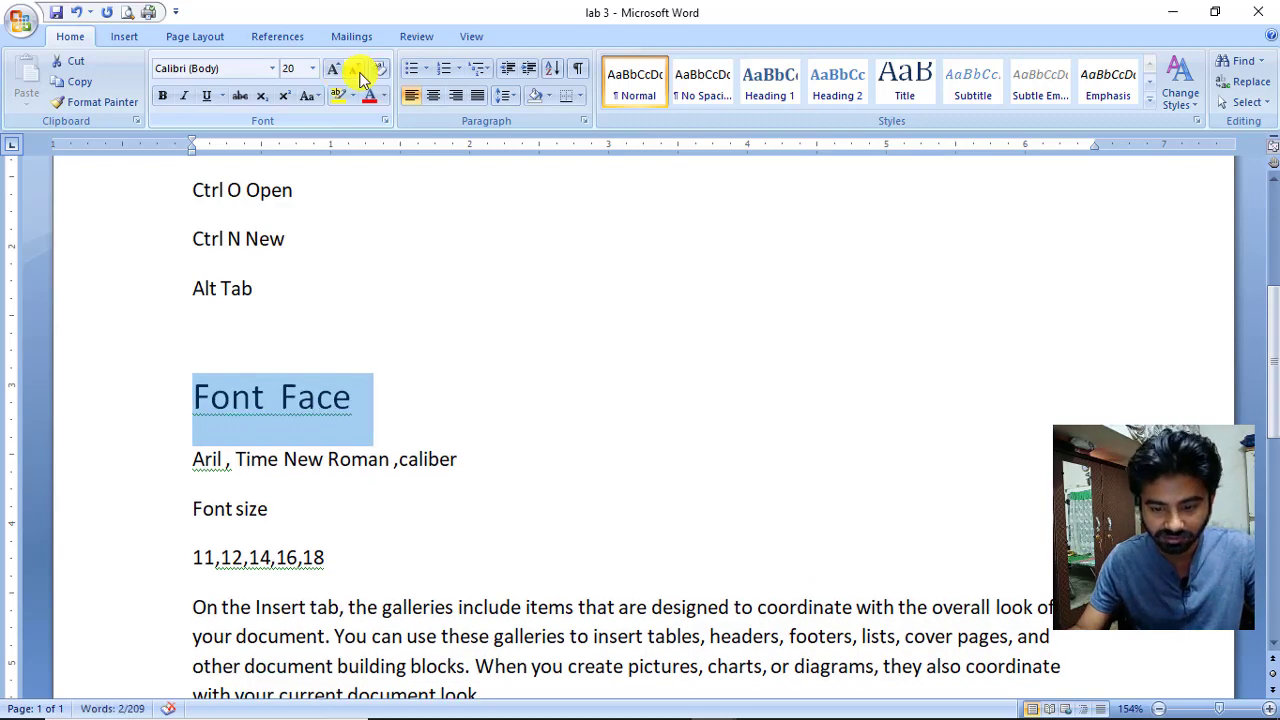
click(357, 72)
click(357, 72)
click(357, 72)
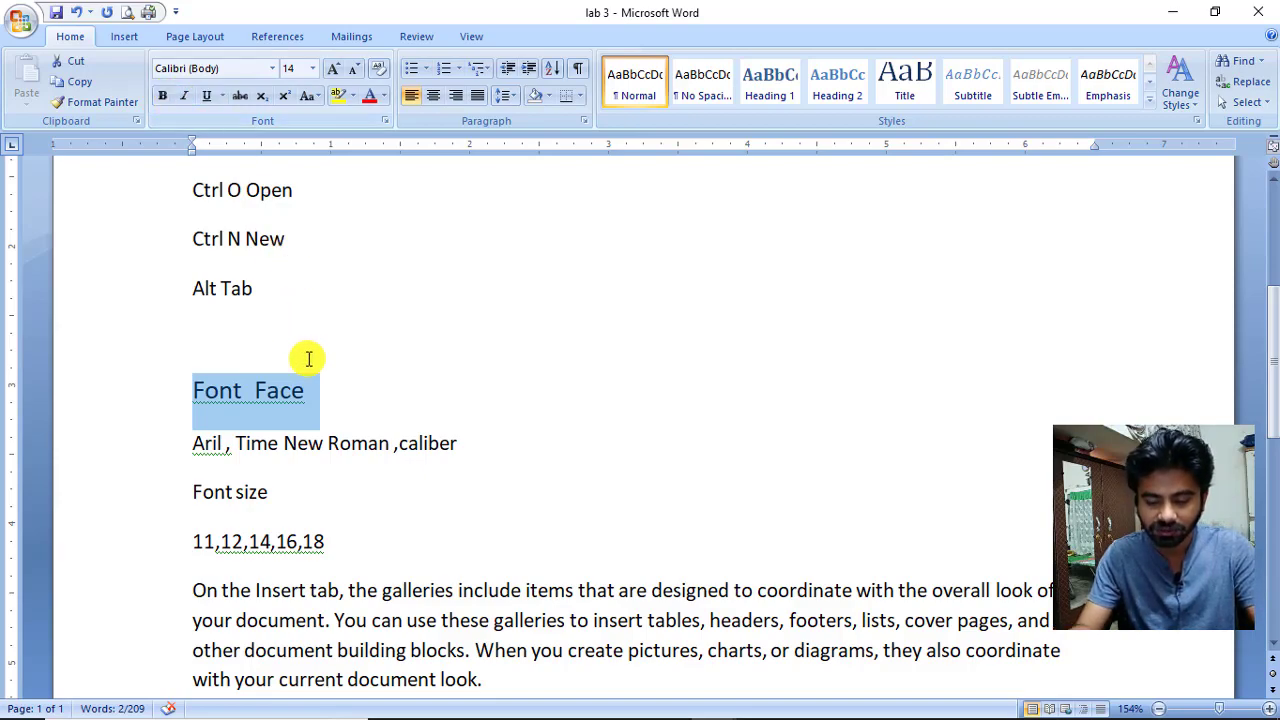
scroll(306, 357, down, 5)
scroll(306, 357, up, 2)
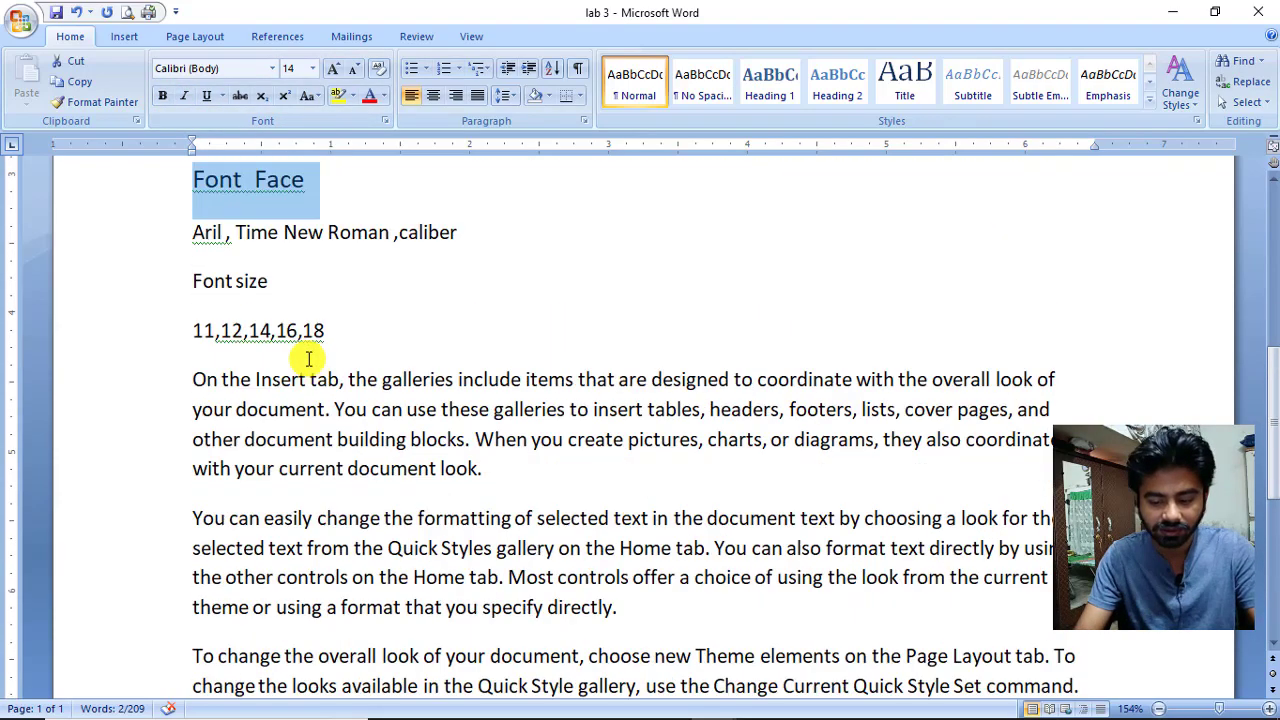
Below the size list, add Name, City and Phone lines with the person's name, city and phone number.
click(345, 350)
key(Return)
key(Return)
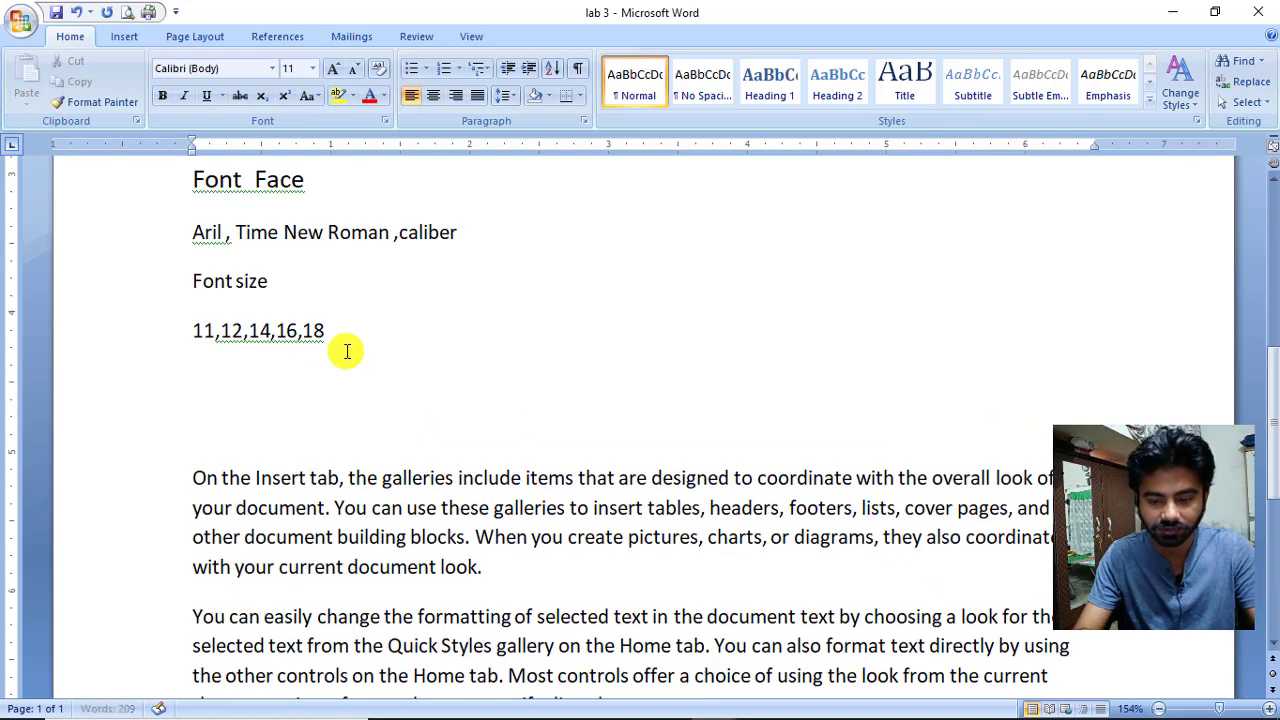
text(Man)
key(BackSpace)
key(BackSpace)
key(BackSpace)
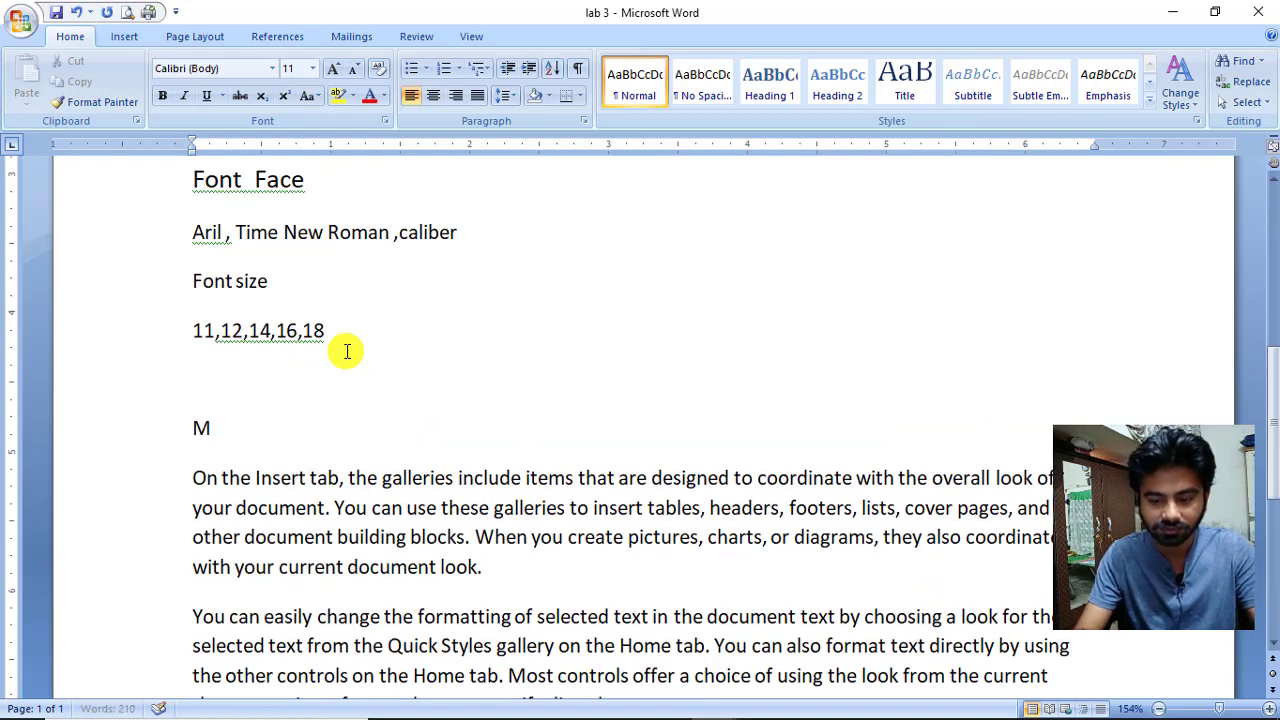
text(Name M)
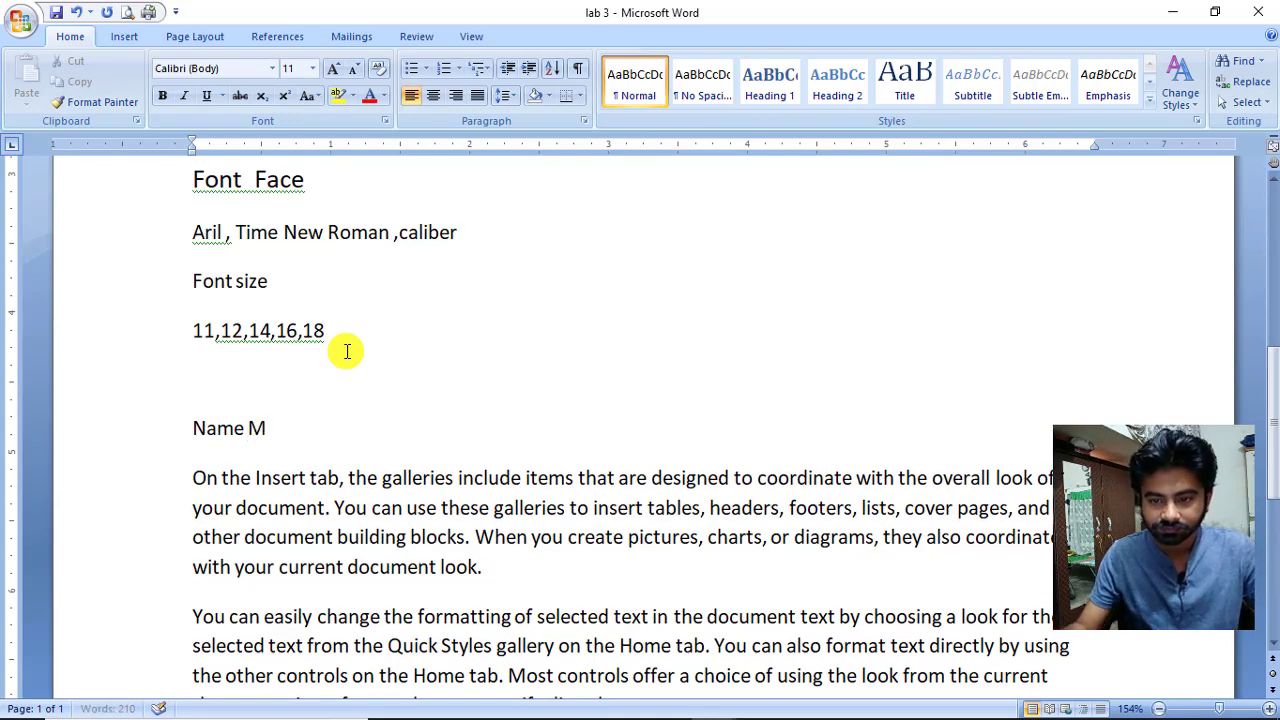
text(ansoor)
key(Return)
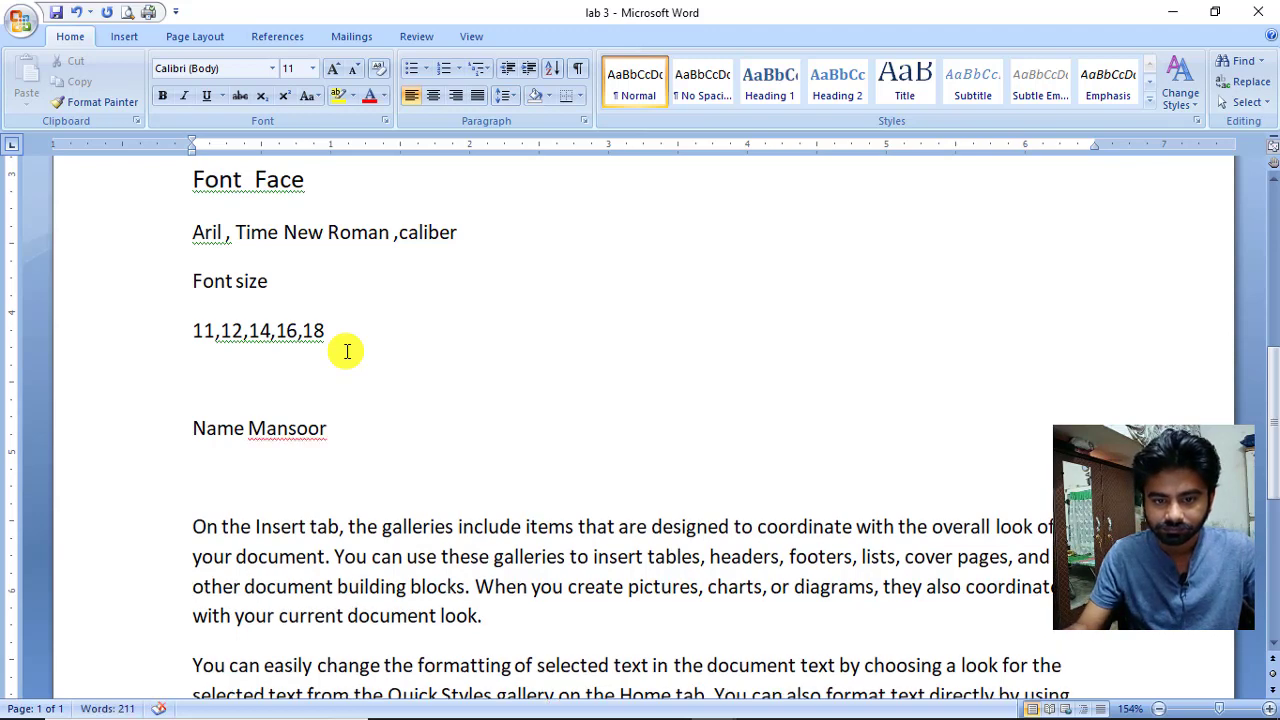
text(City)
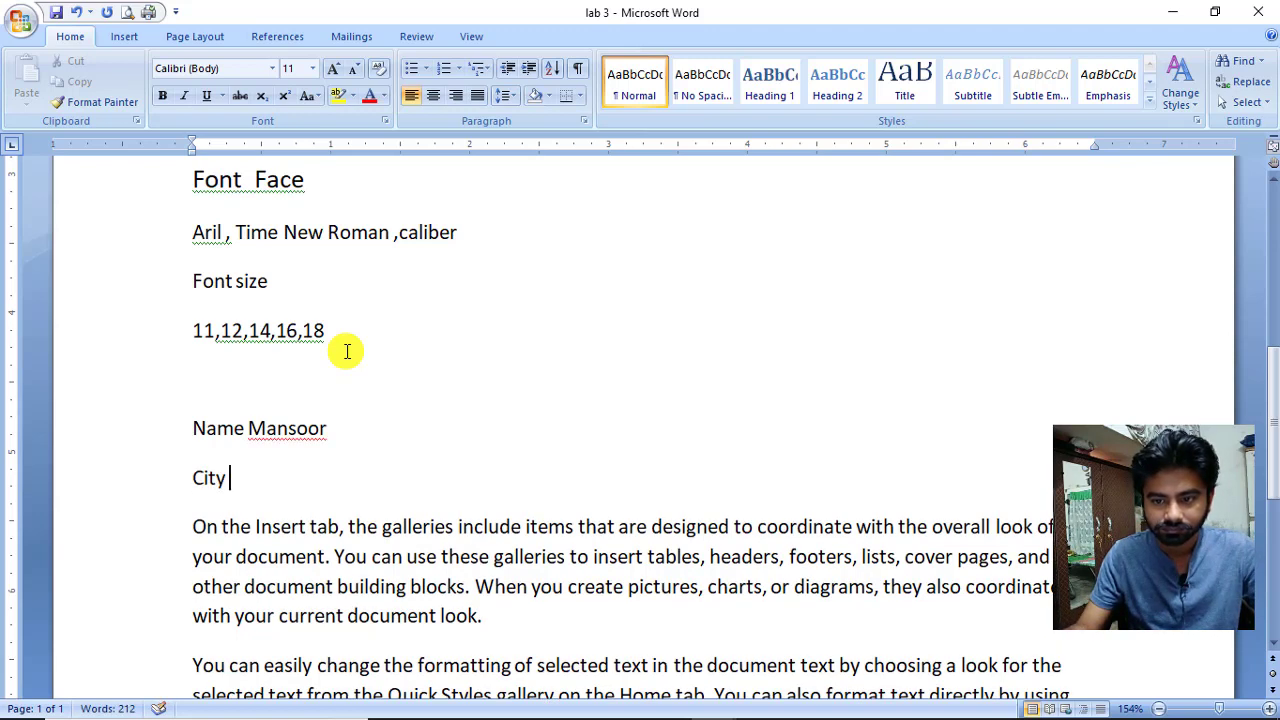
text( Miiiiiiiiiiiiiiii)
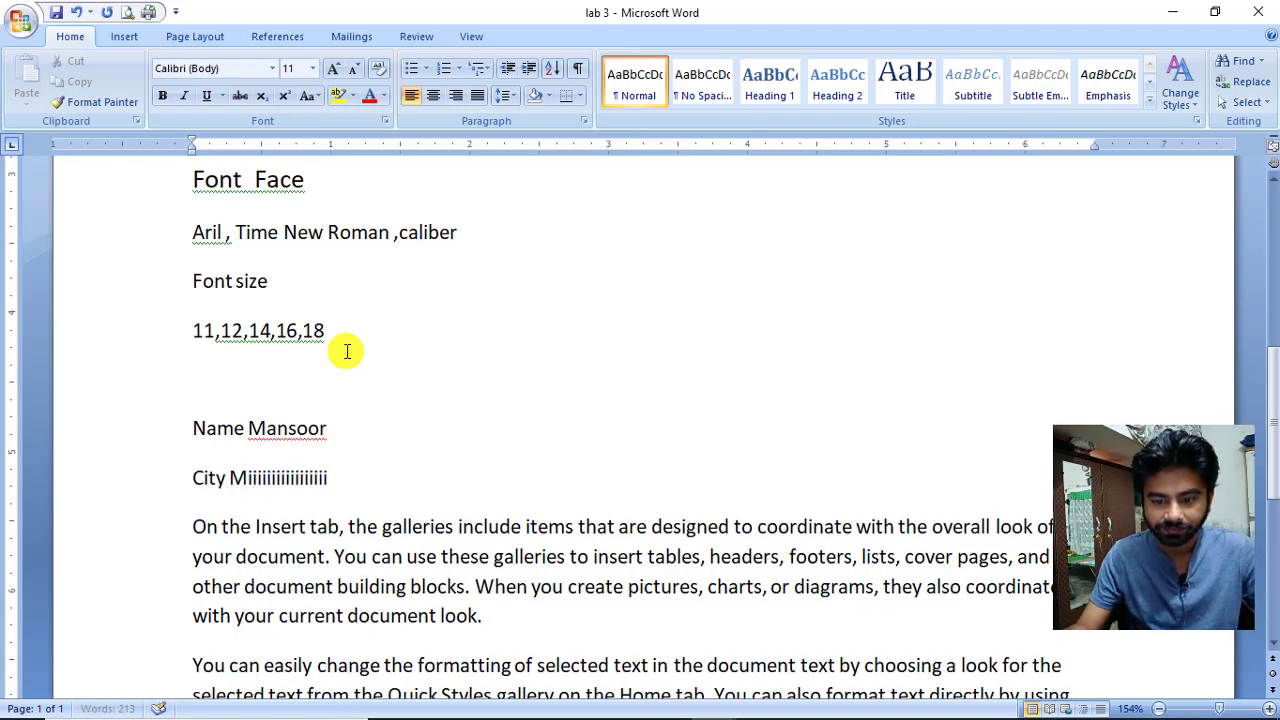
key(BackSpace)
key(BackSpace)
key(BackSpace)
key(BackSpace)
key(BackSpace)
key(BackSpace)
key(BackSpace)
key(BackSpace)
key(BackSpace)
key(BackSpace)
key(BackSpace)
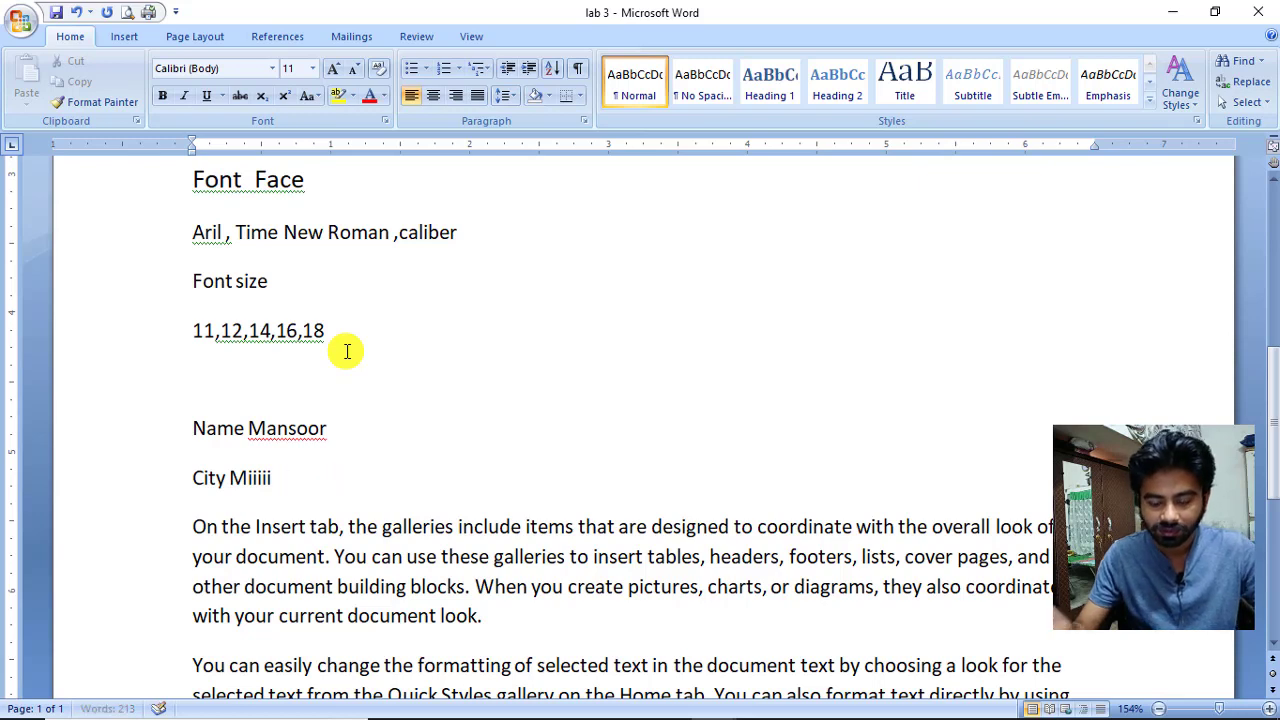
key(BackSpace)
key(BackSpace)
text(rp)
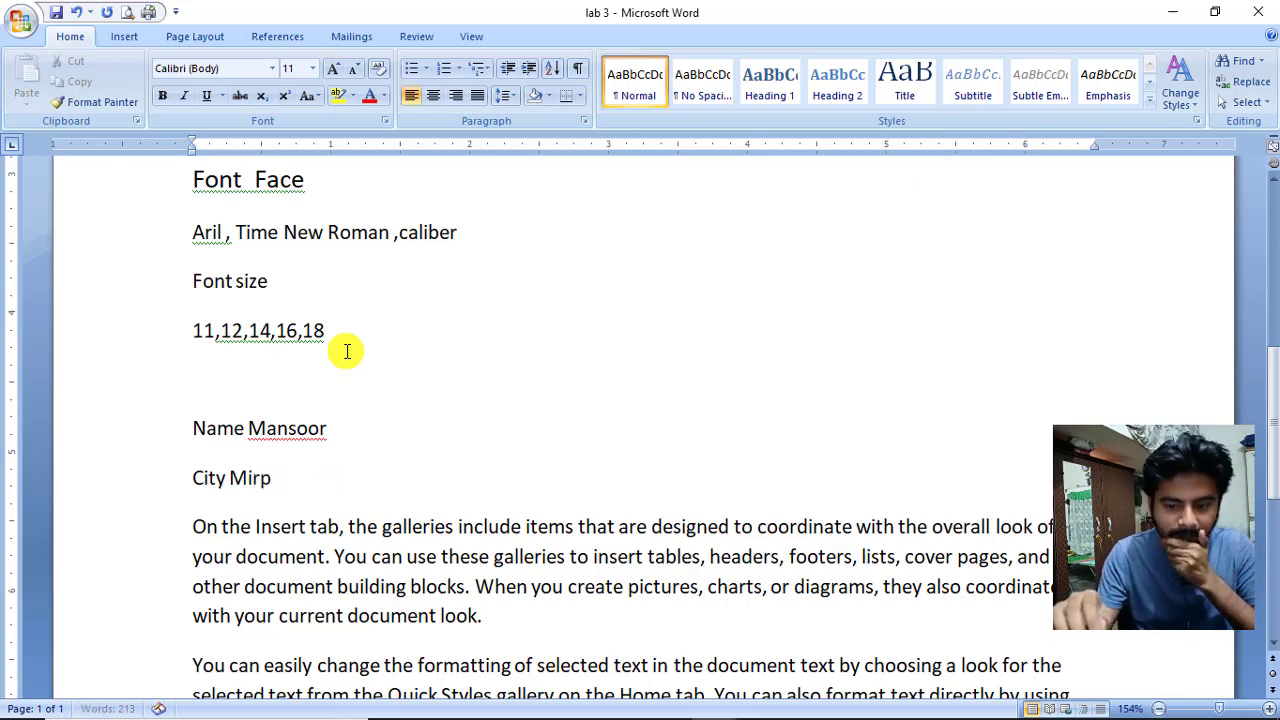
text(urkah)
key(BackSpace)
key(BackSpace)
text(h)
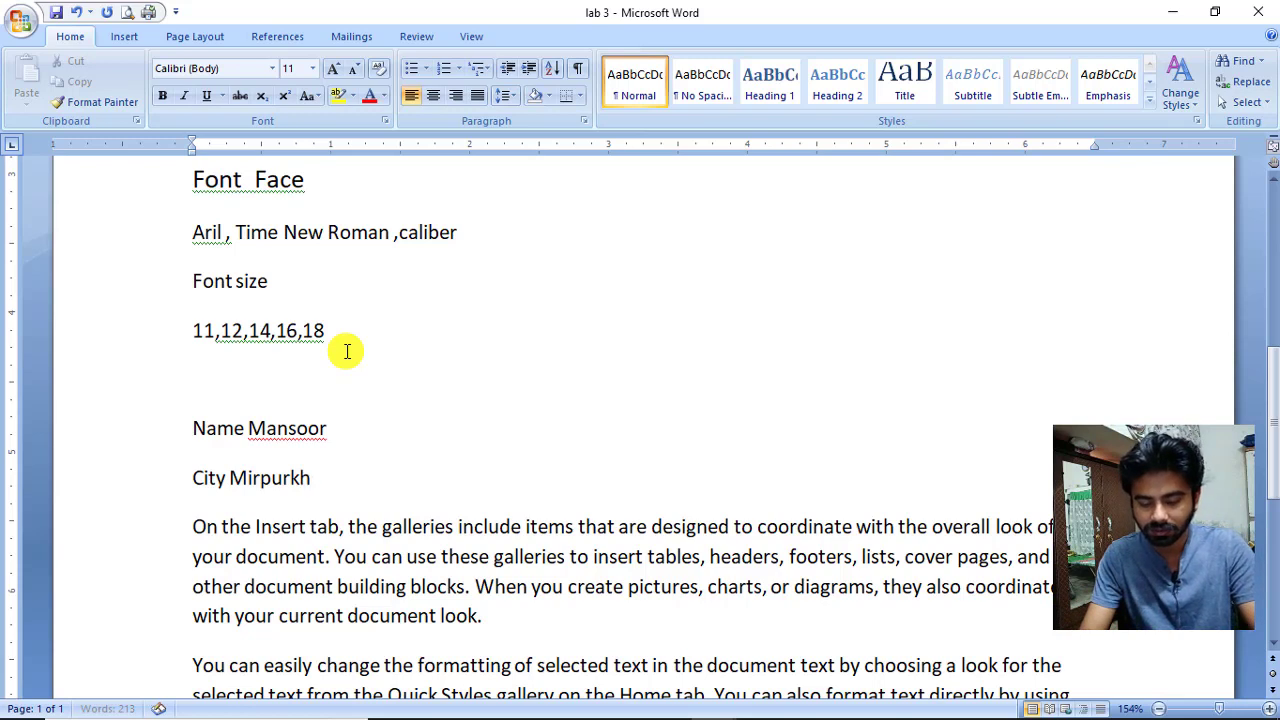
text(as)
key(Return)
text(P)
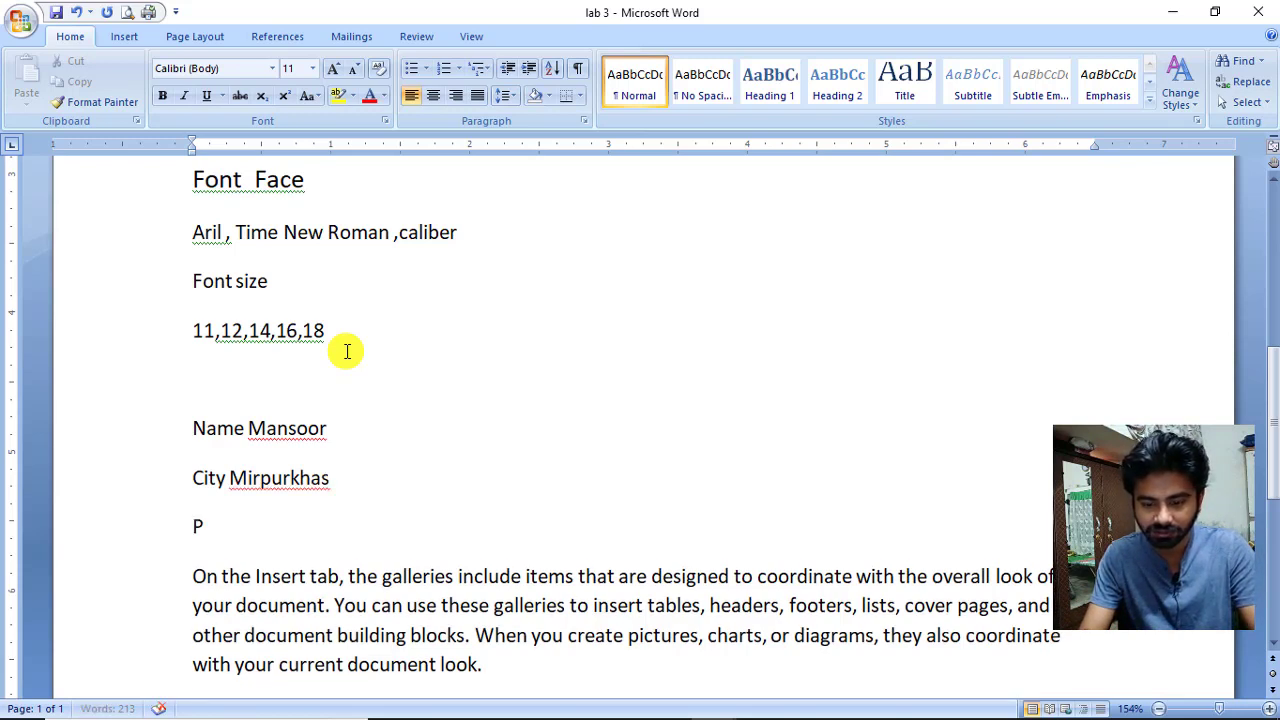
text(hone 12)
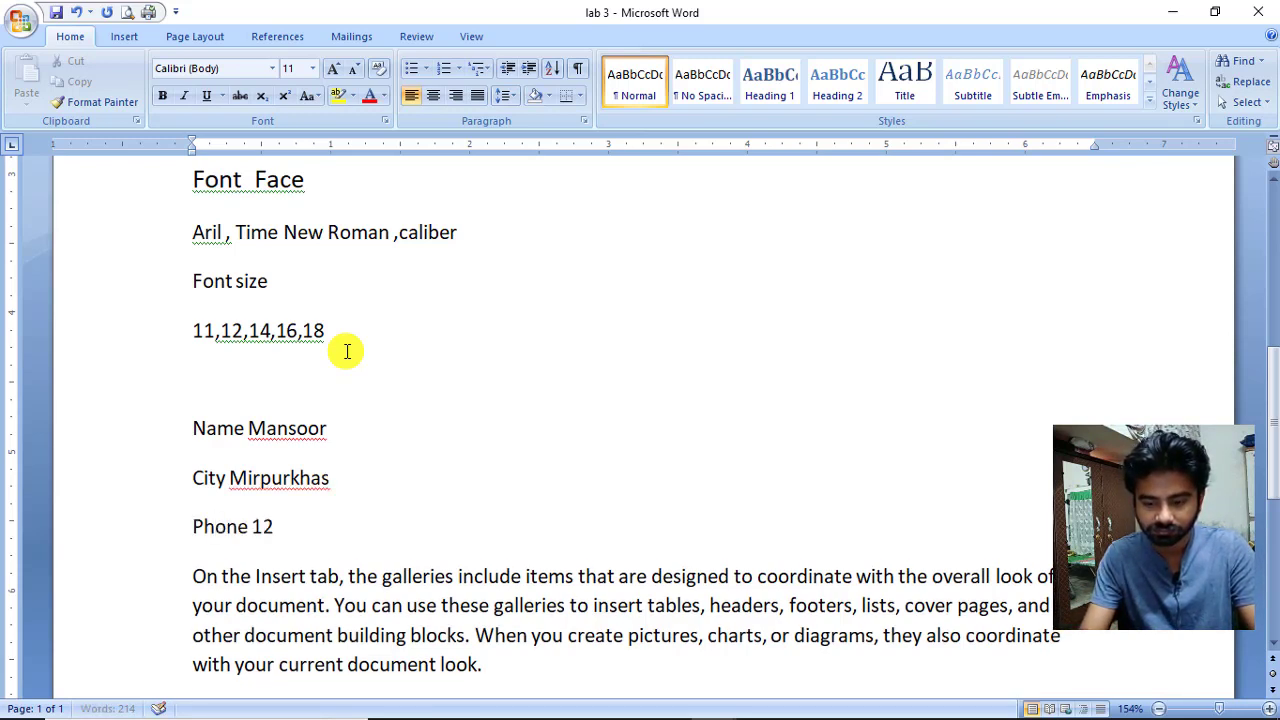
text(3456)
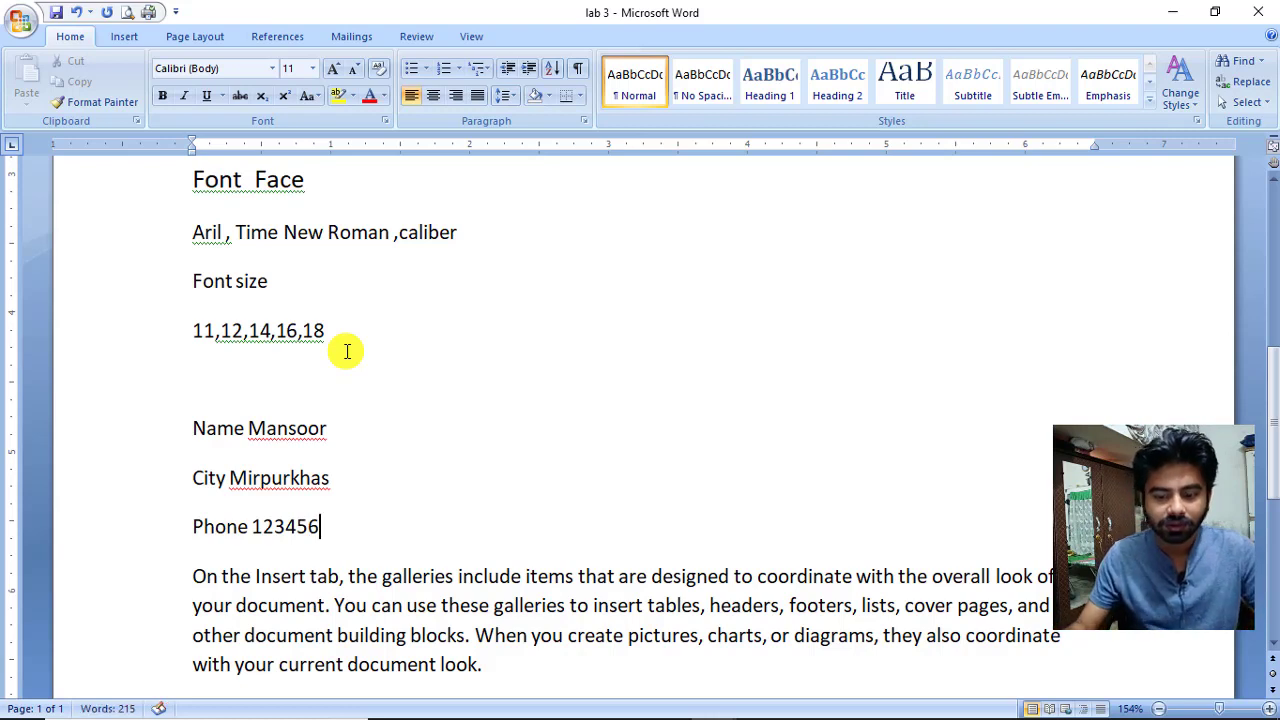
Insert a tab before each Name, City and Phone value to align them at the first tab stop.
key(Up)
key(Up)
key(Left)
key(Left)
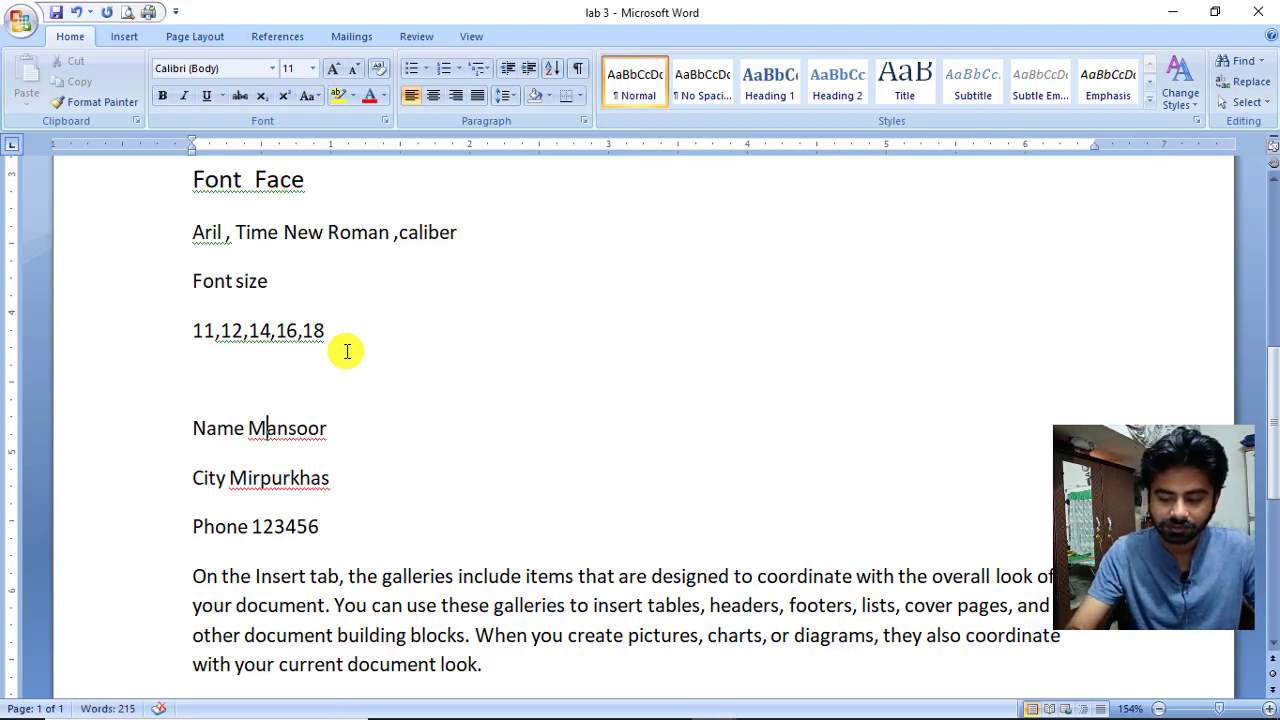
key(Left)
key(Tab)
key(Down)
key(Left)
key(Left)
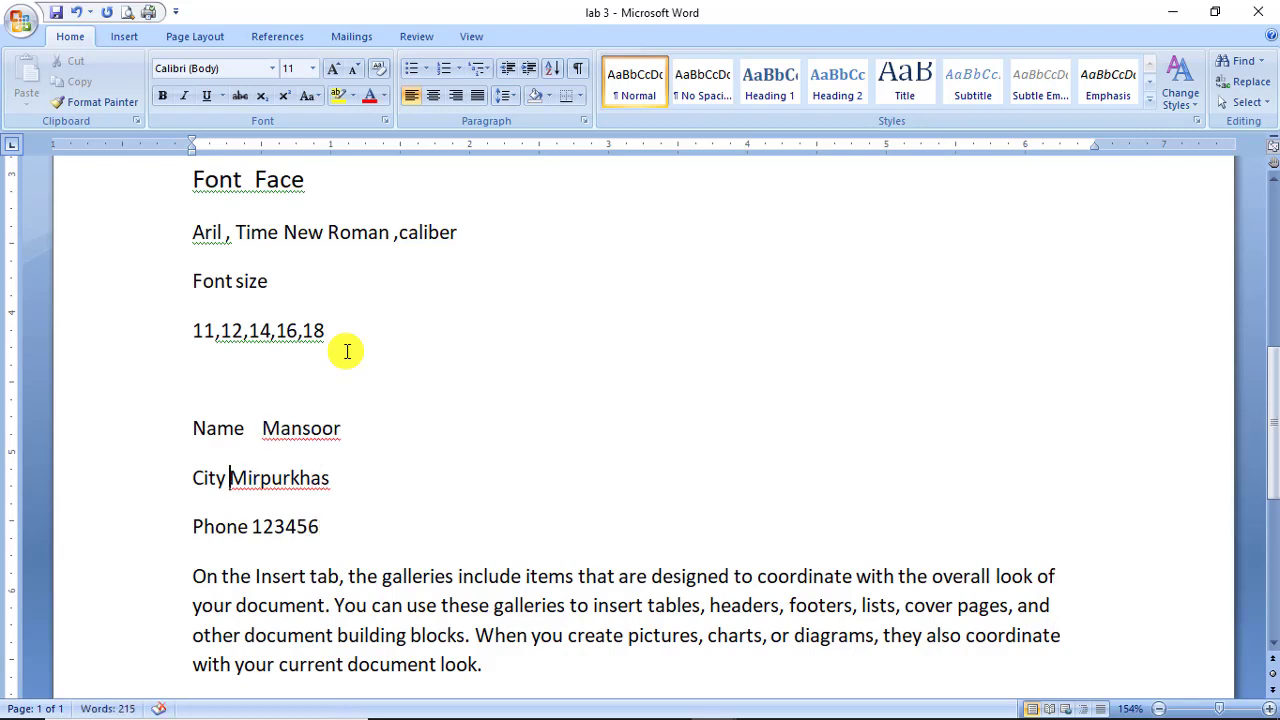
key(Tab)
key(Left)
key(Tab)
key(Up)
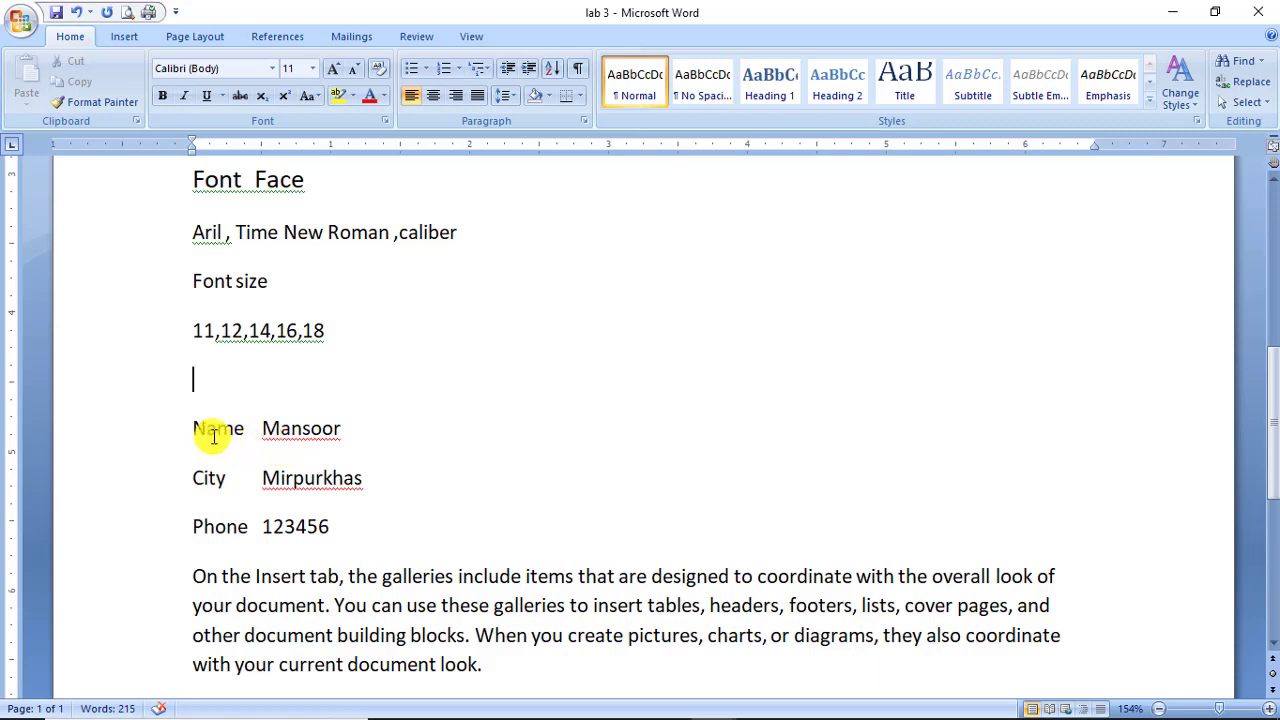
Bold the three values after Name, City and Phone, leaving the labels in regular type.
drag(198, 428, 342, 429)
click(294, 434)
click(162, 95)
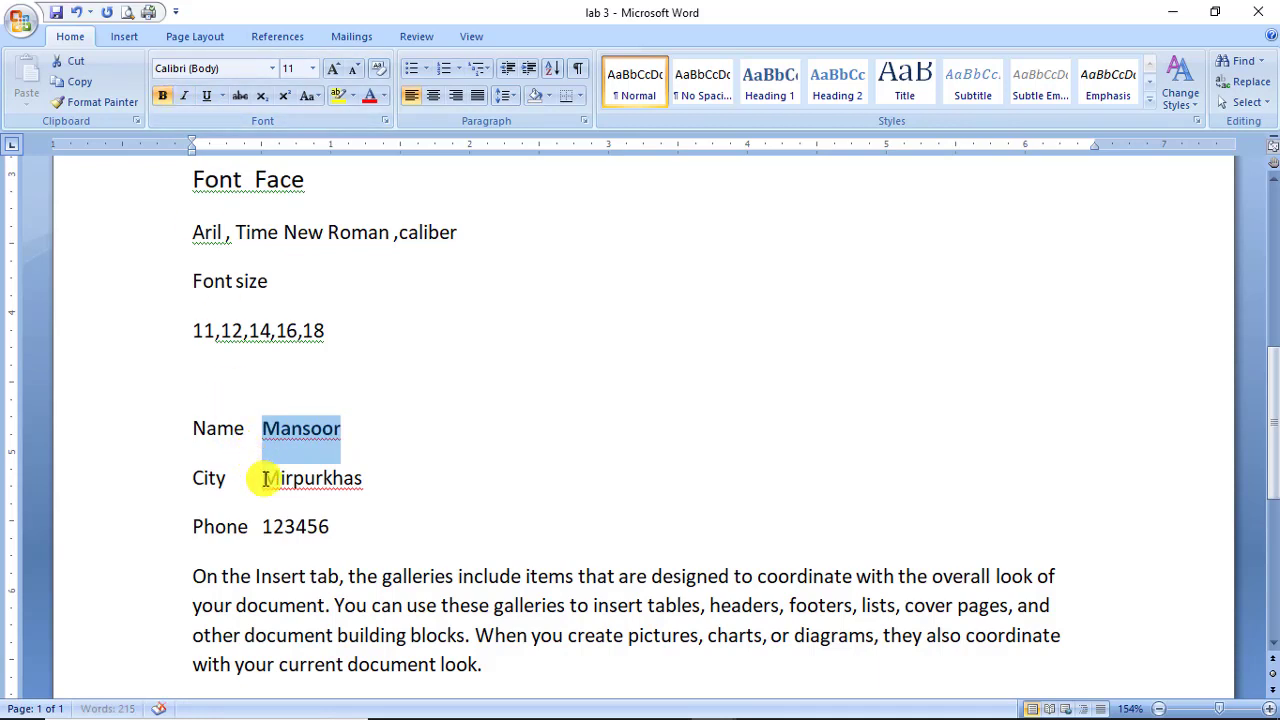
drag(264, 478, 364, 479)
click(162, 95)
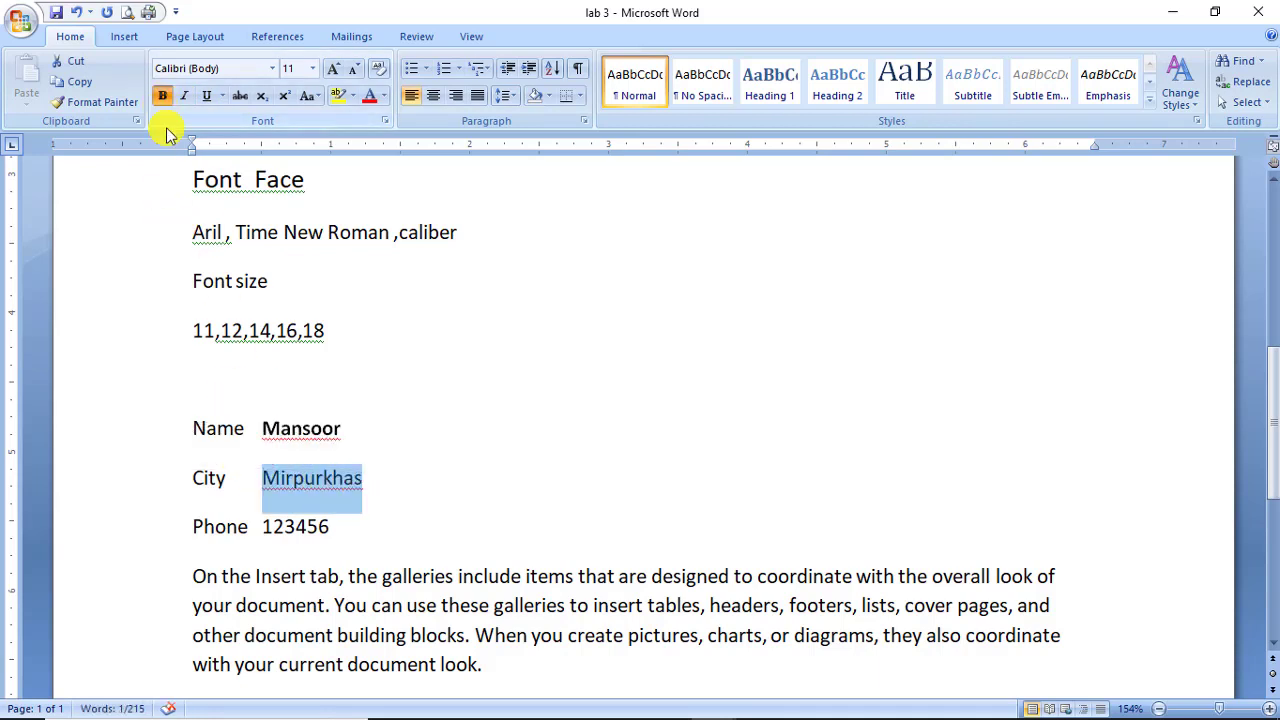
drag(263, 526, 330, 532)
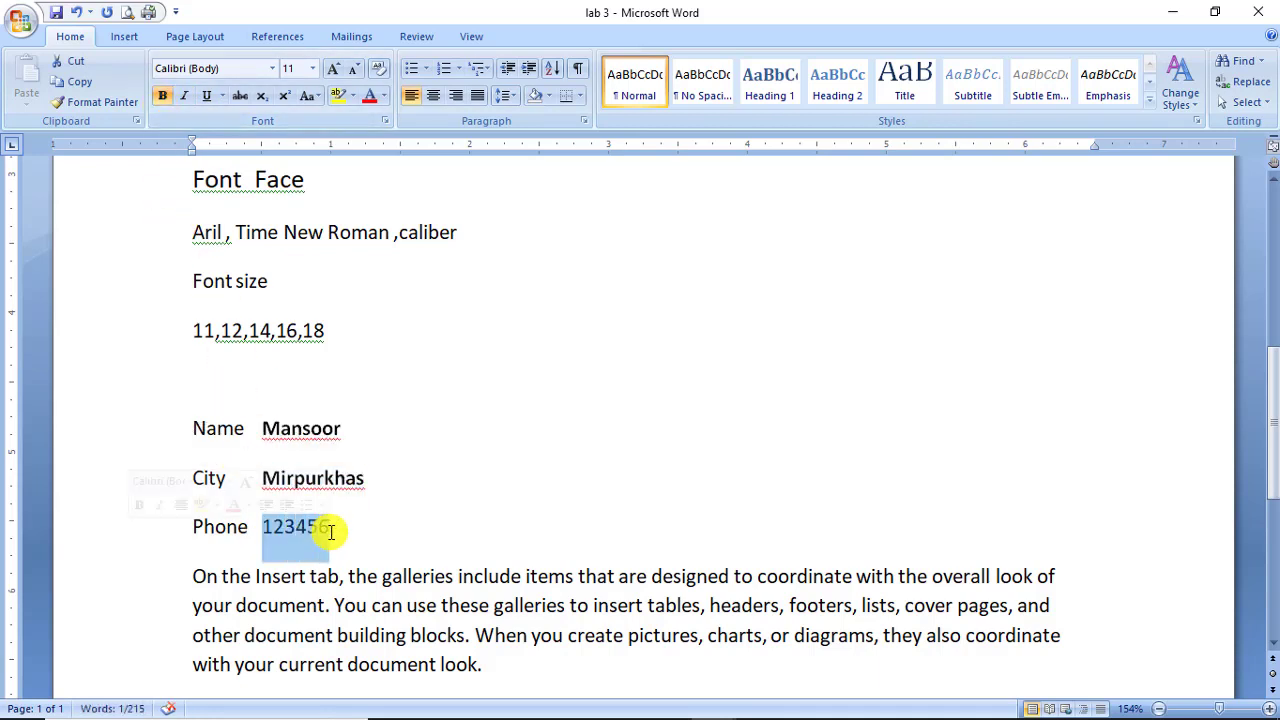
click(162, 95)
click(437, 334)
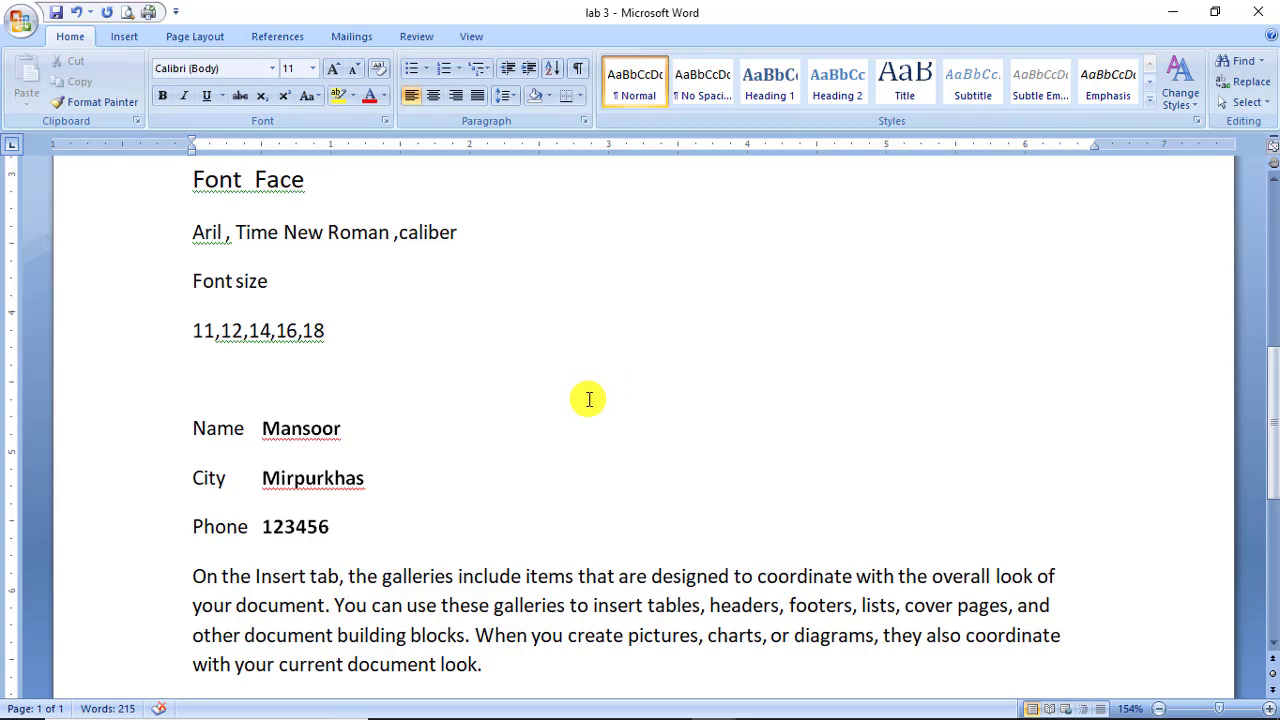
scroll(605, 492, down, 5)
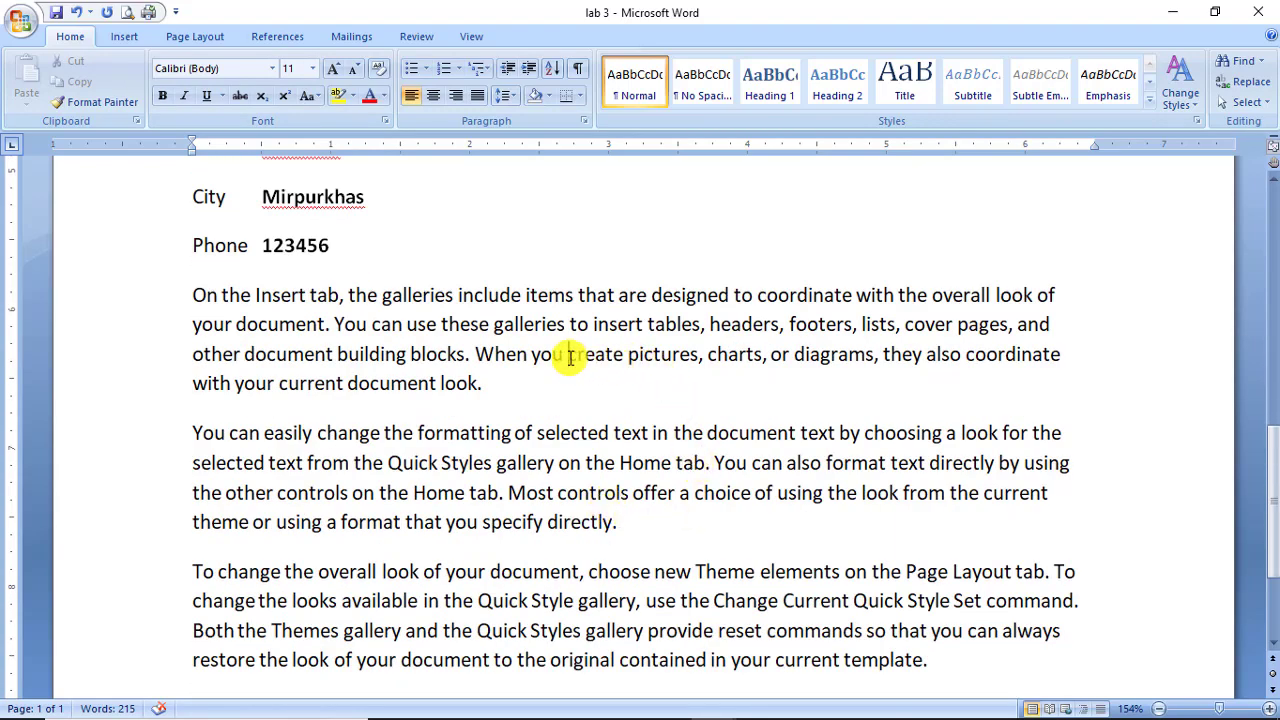
Bold the words 'create pictures' in the first sample paragraph.
drag(570, 357, 698, 357)
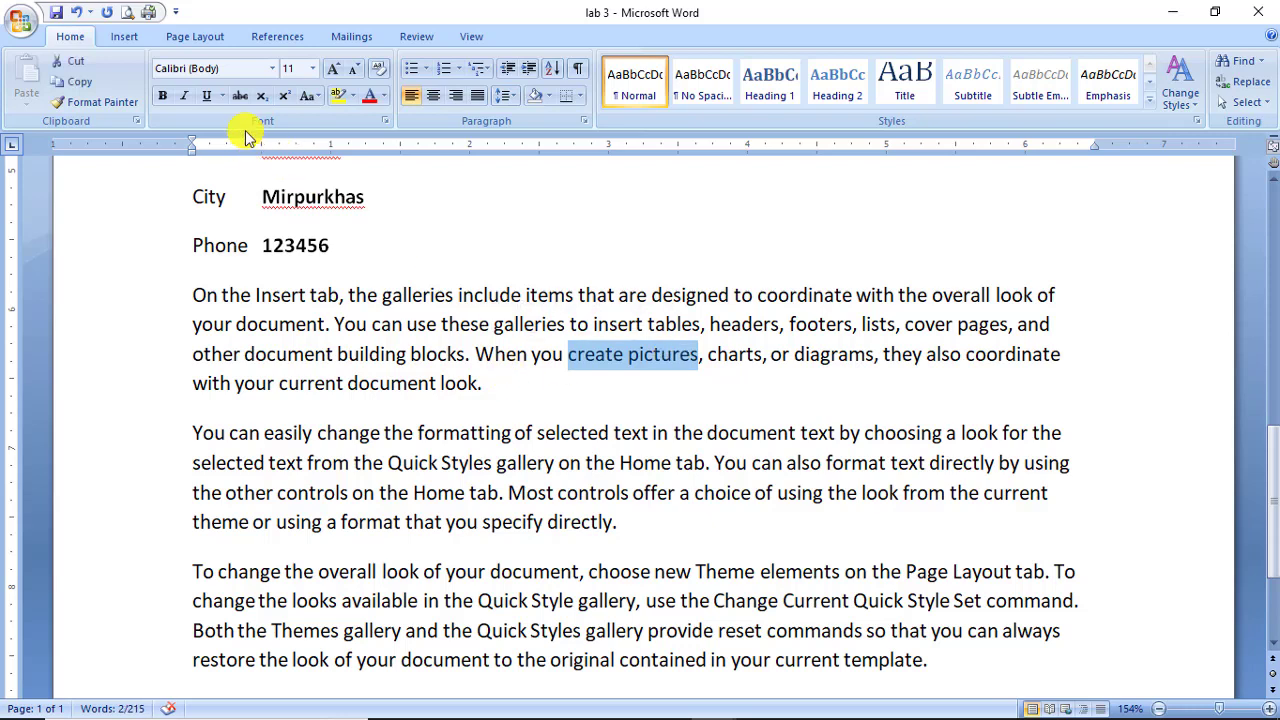
click(163, 95)
click(535, 524)
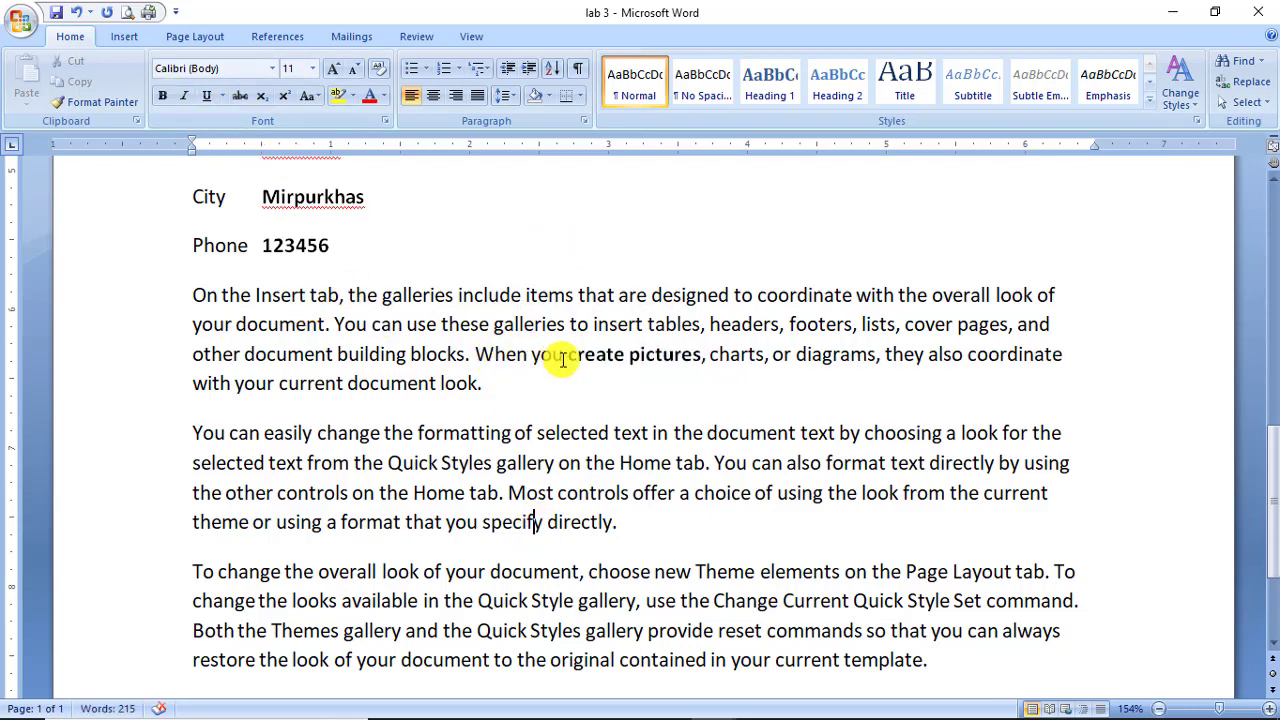
drag(569, 357, 674, 360)
click(673, 360)
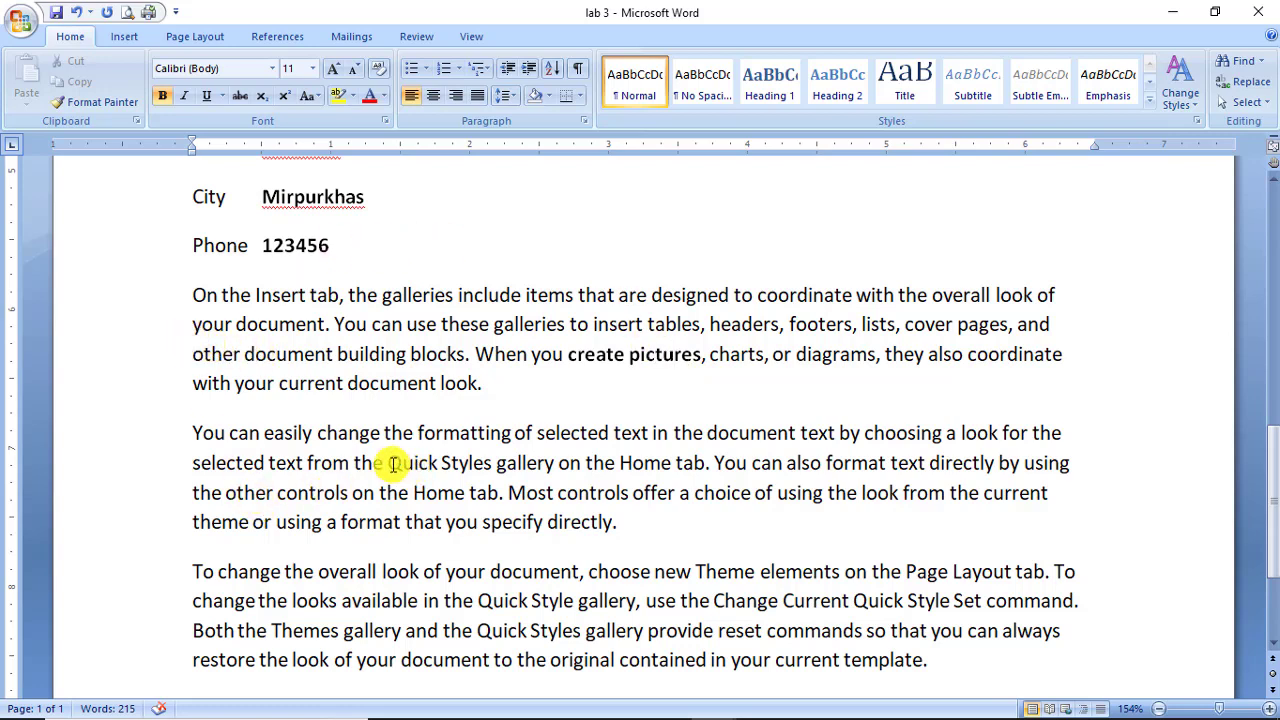
Underline 'Quick Styles' and italicize 'also format' in the second paragraph.
drag(389, 463, 493, 463)
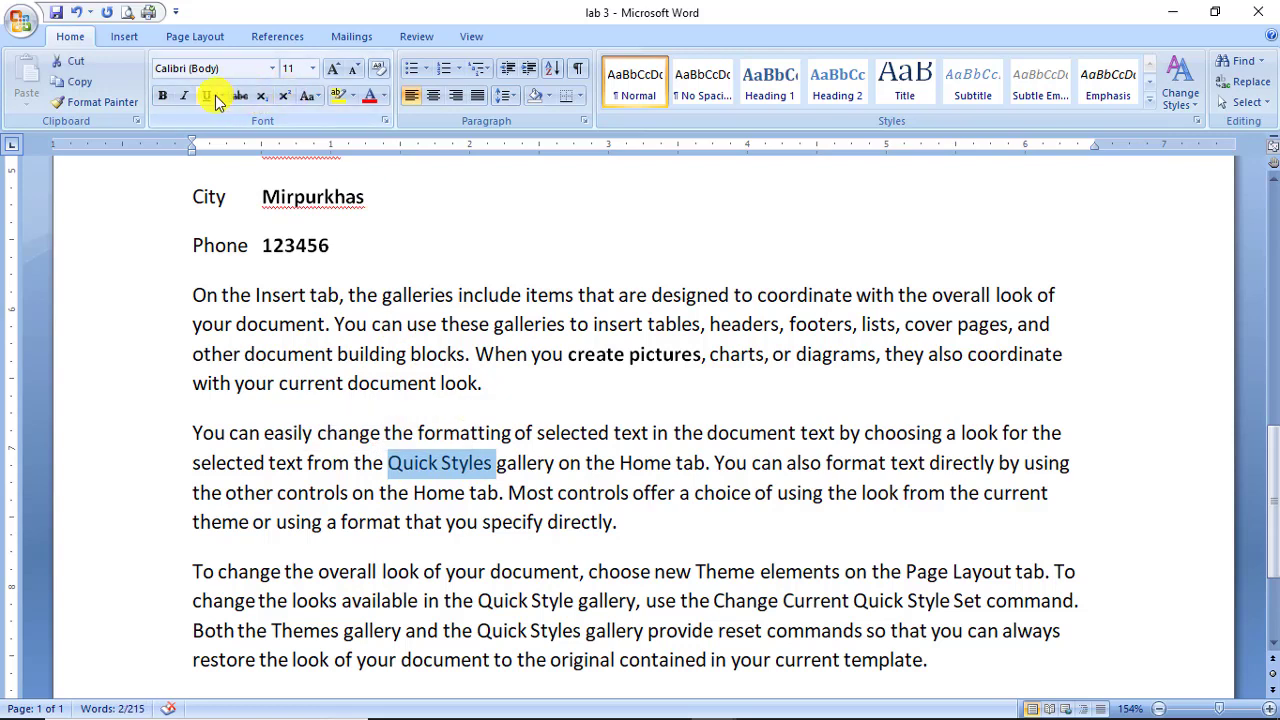
click(208, 97)
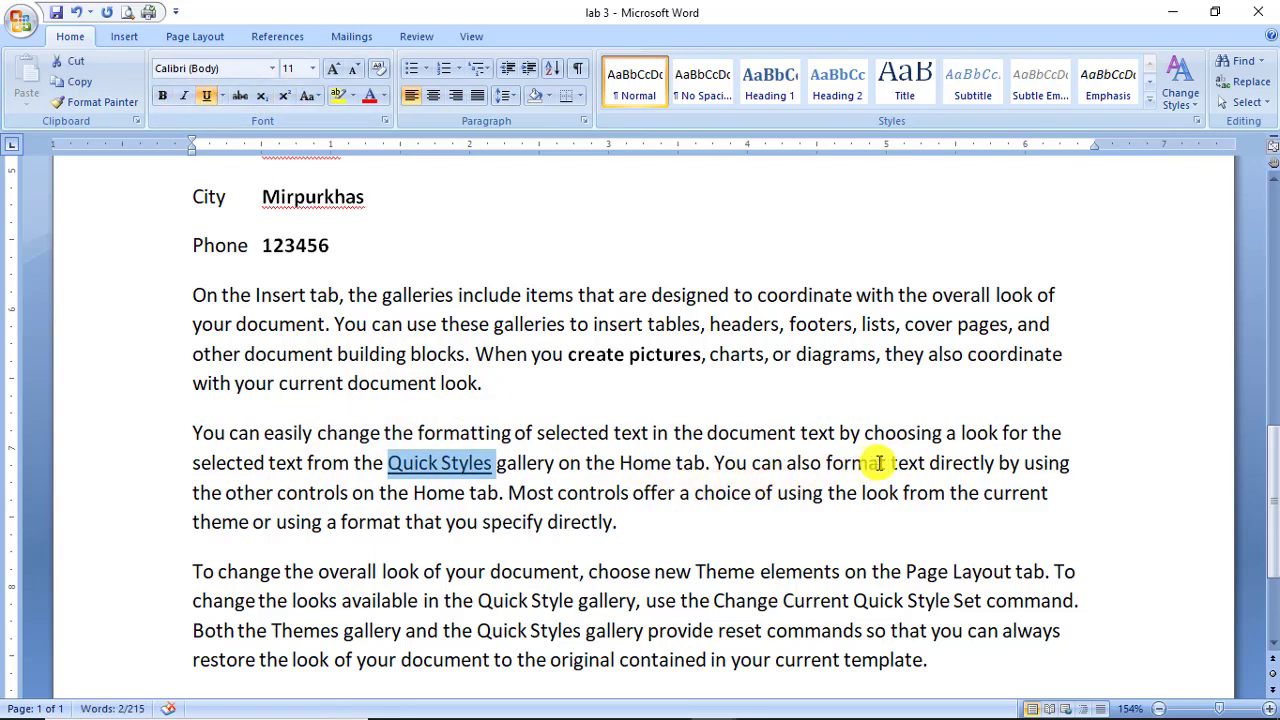
drag(888, 463, 808, 466)
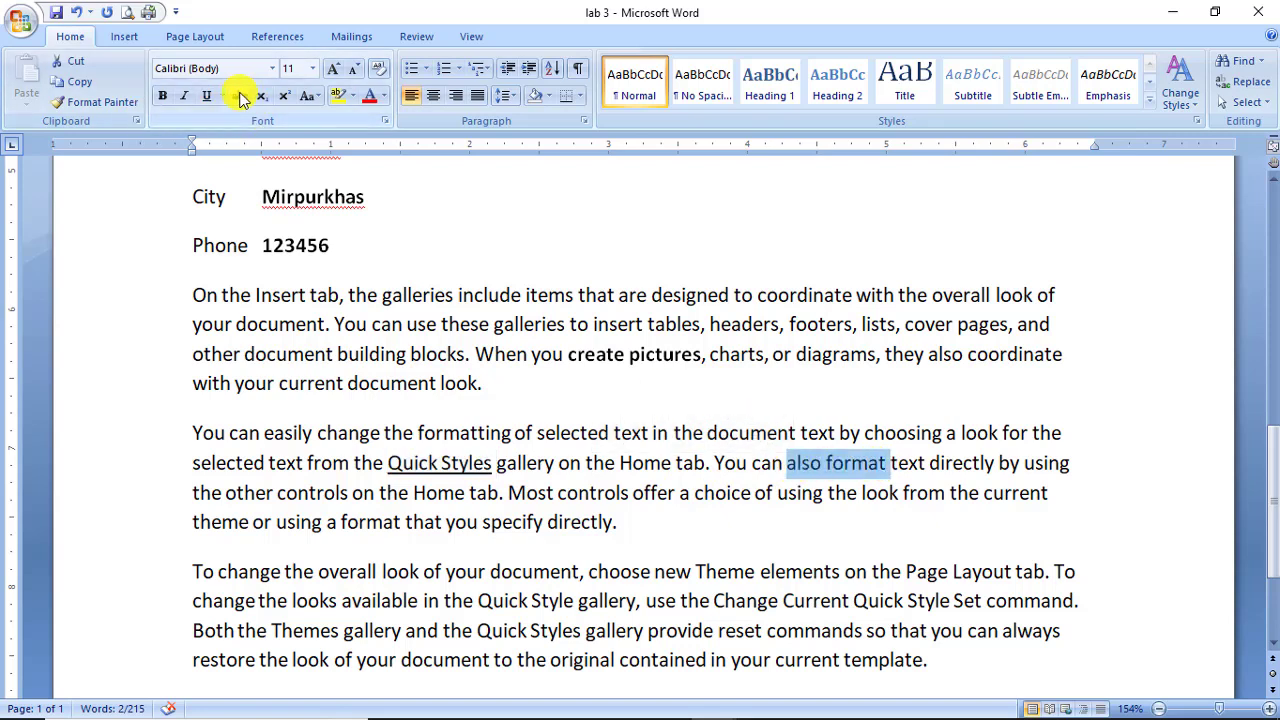
click(185, 100)
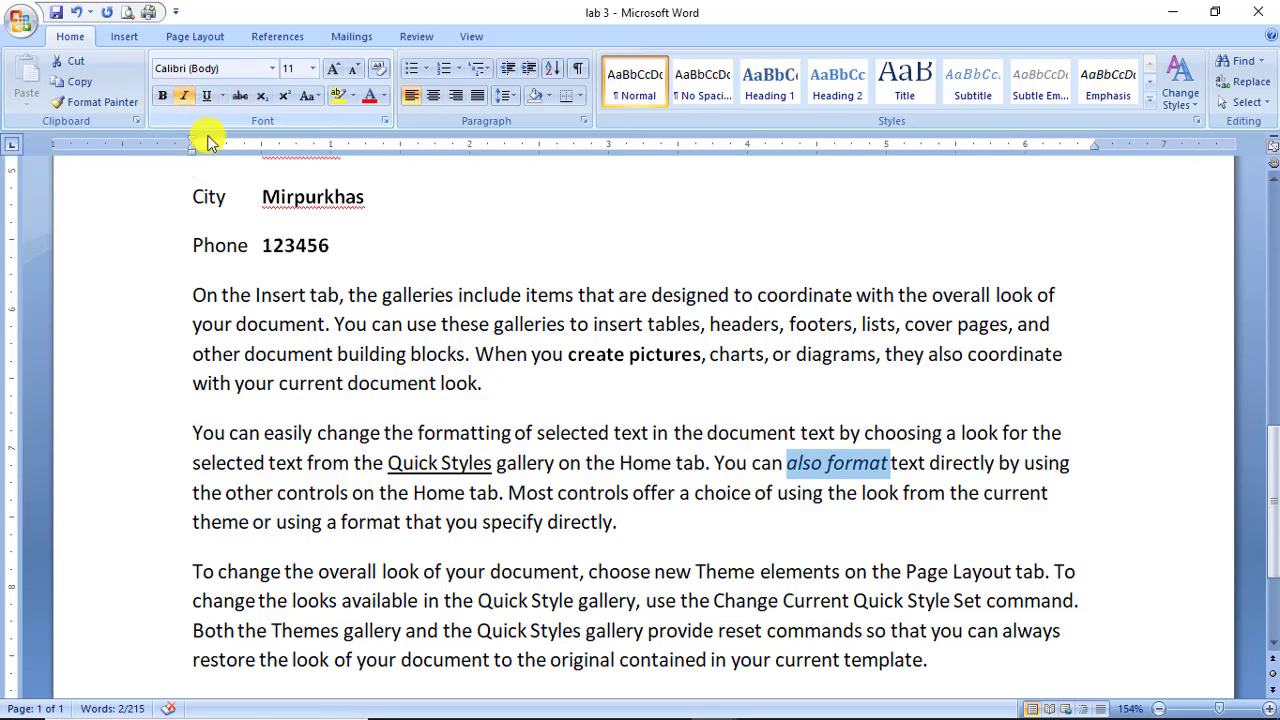
scroll(437, 391, up, 15)
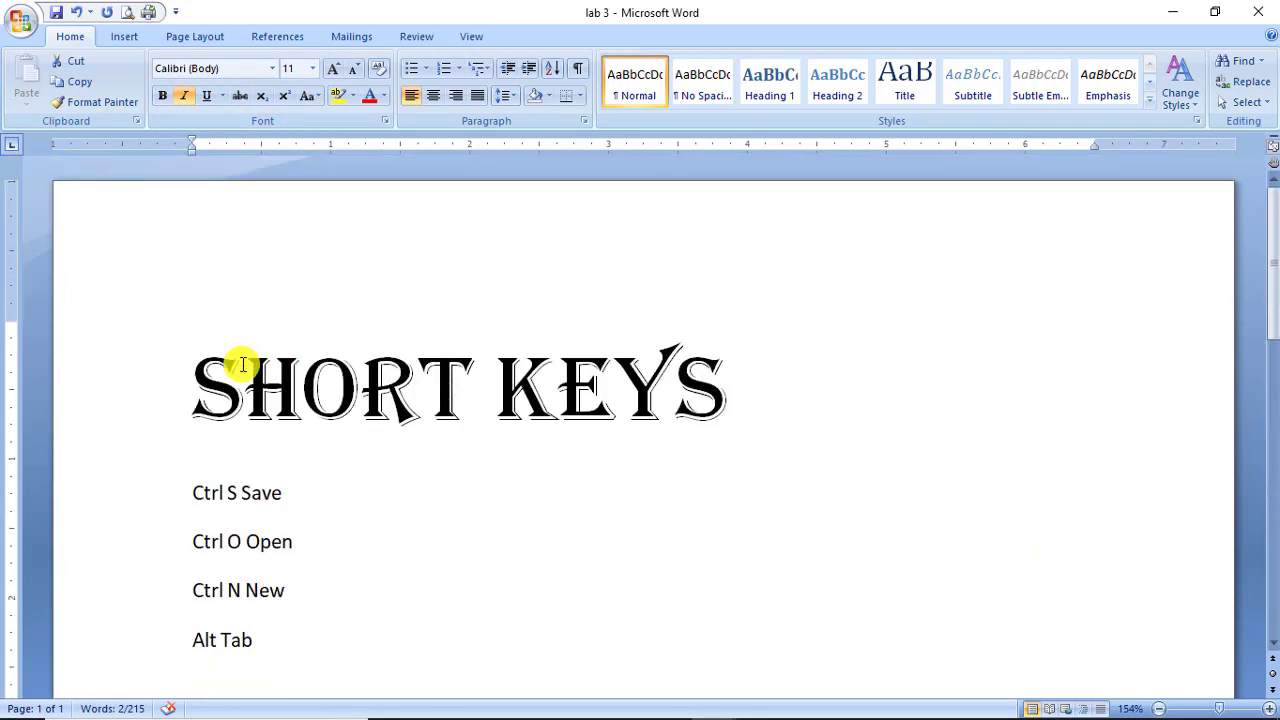
Underline the SHORT KEYS heading.
drag(200, 386, 713, 400)
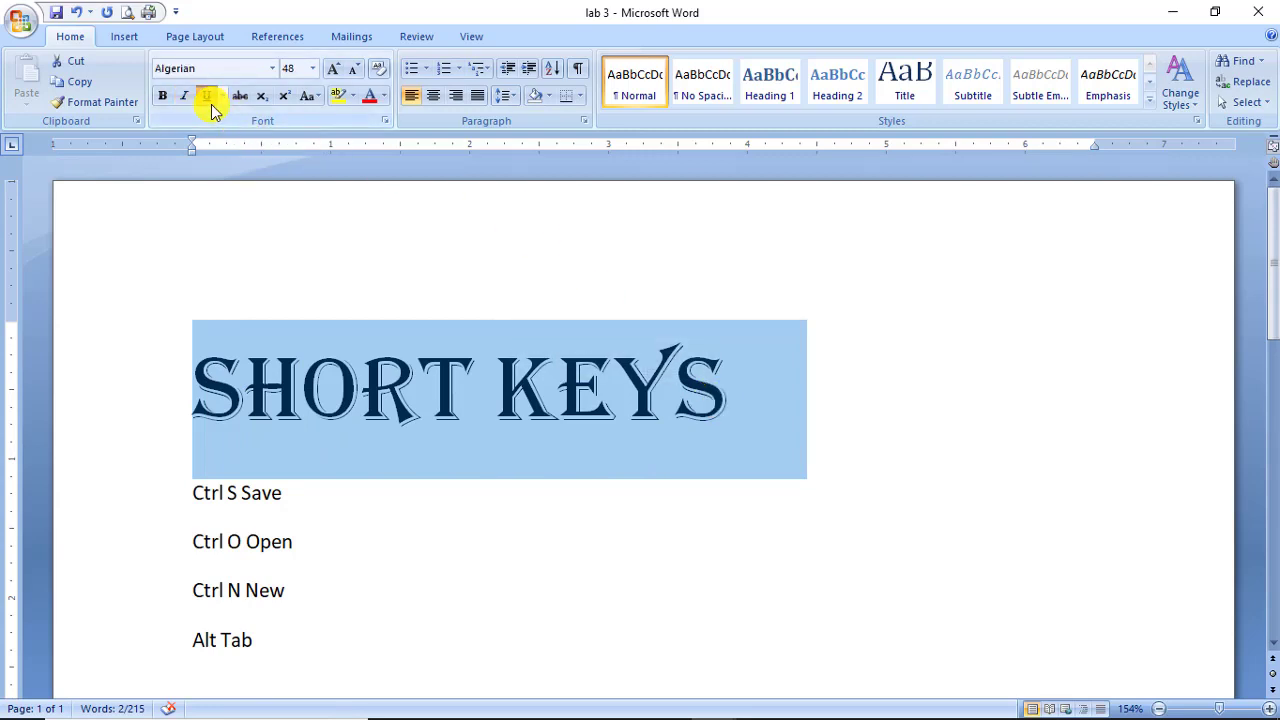
click(206, 96)
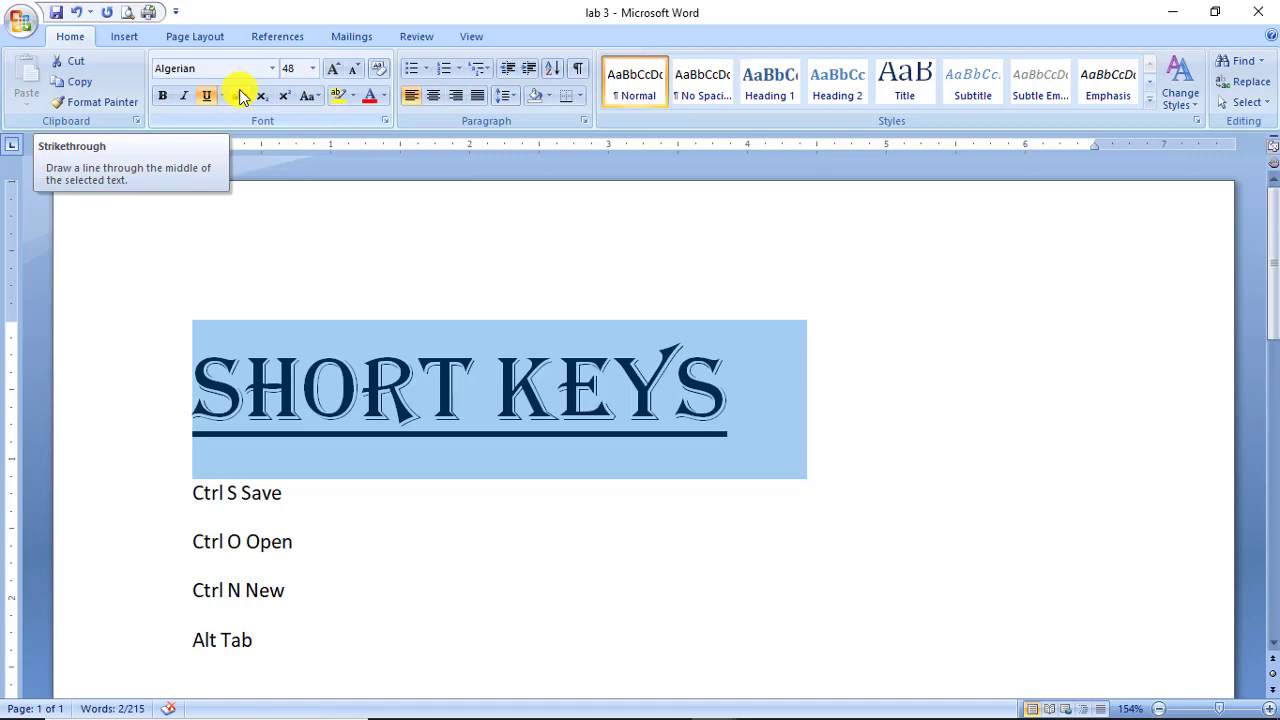
scroll(334, 445, down, 10)
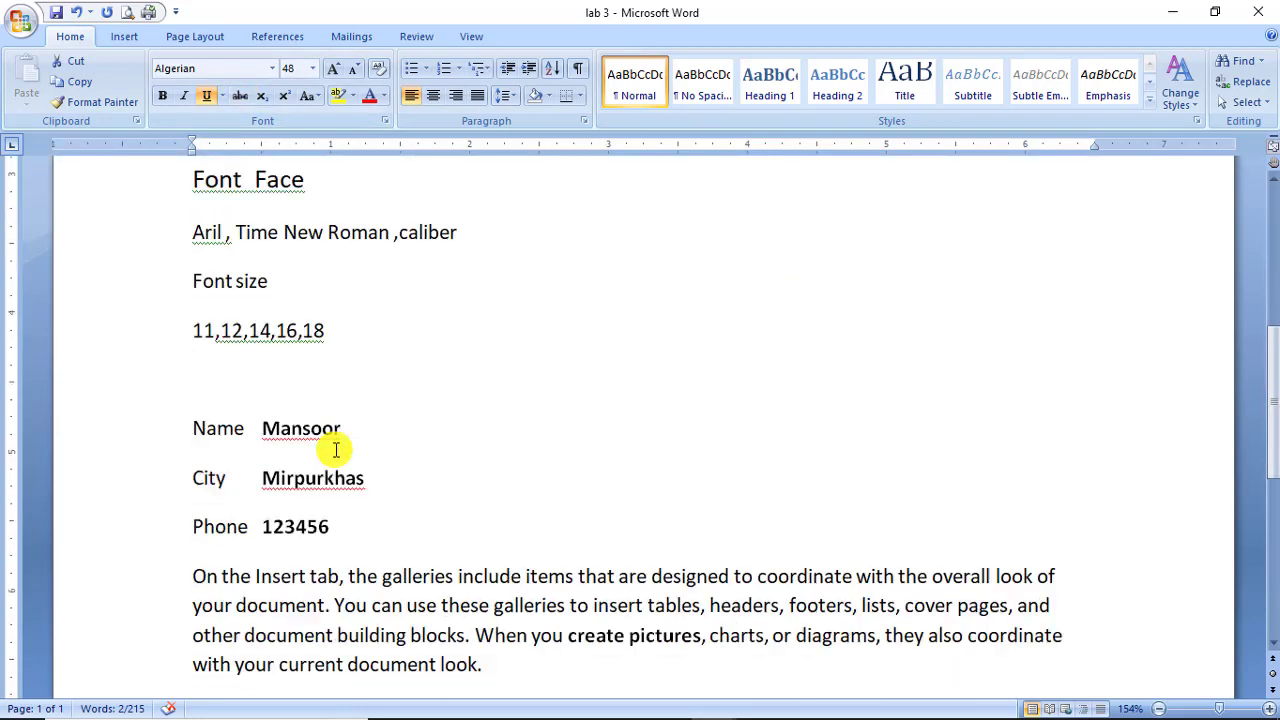
scroll(336, 450, down, 5)
scroll(336, 451, down, 2)
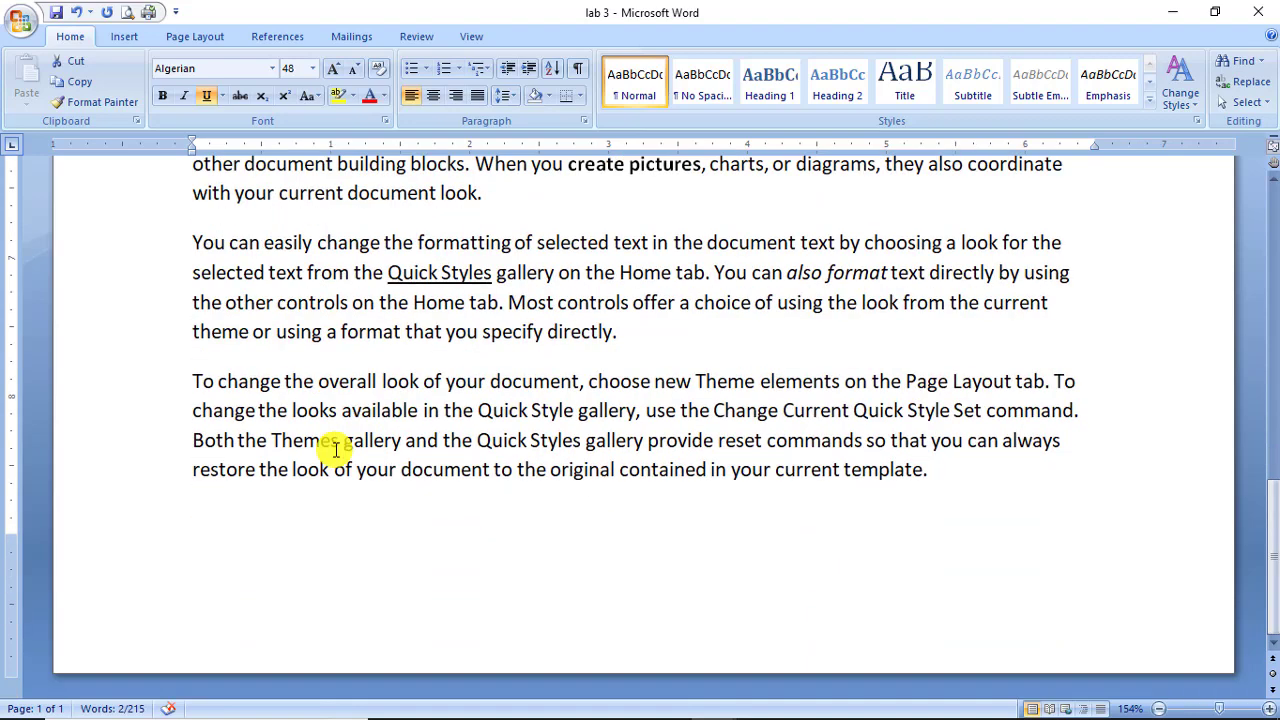
scroll(336, 445, up, 6)
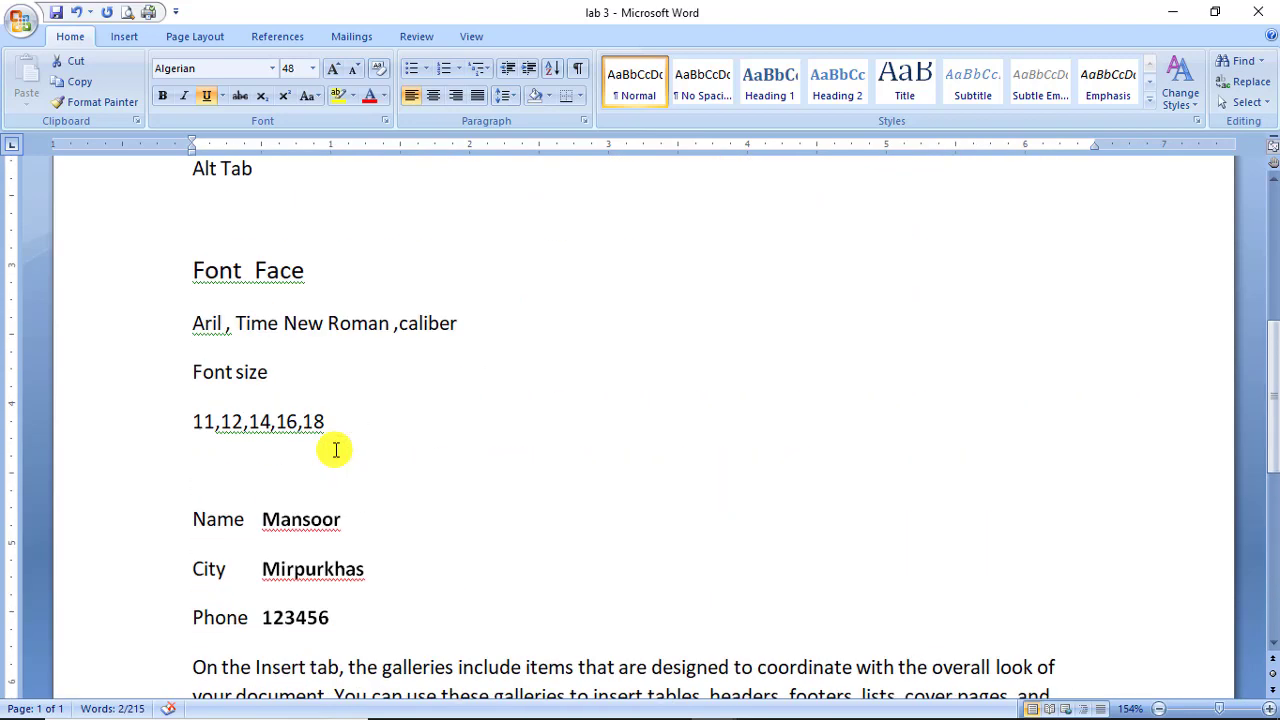
scroll(336, 451, up, 1)
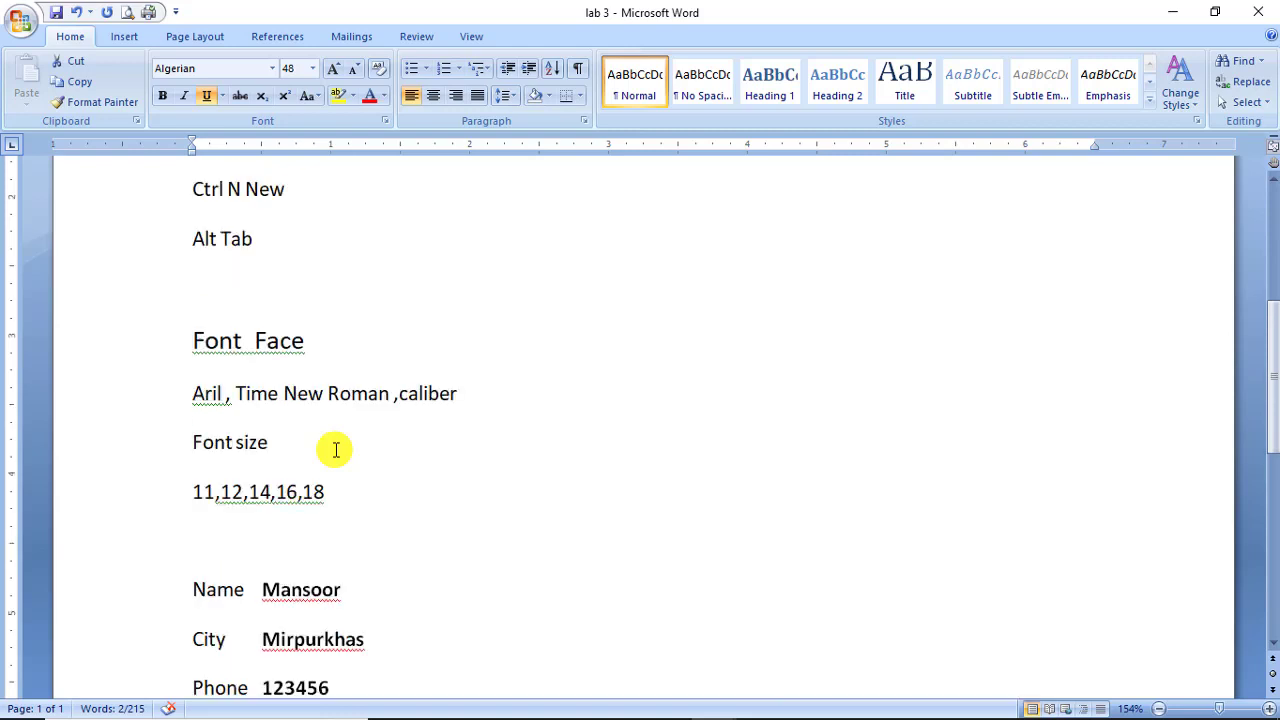
scroll(336, 450, up, 2)
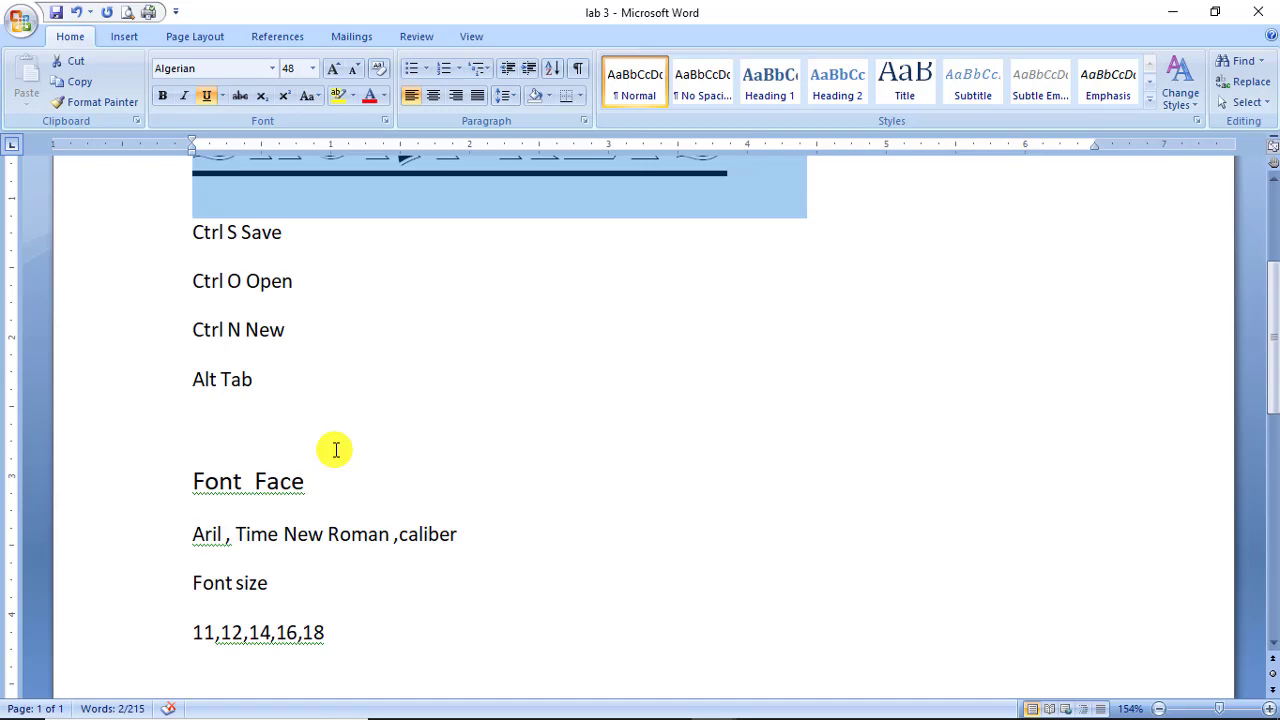
scroll(336, 450, down, 7)
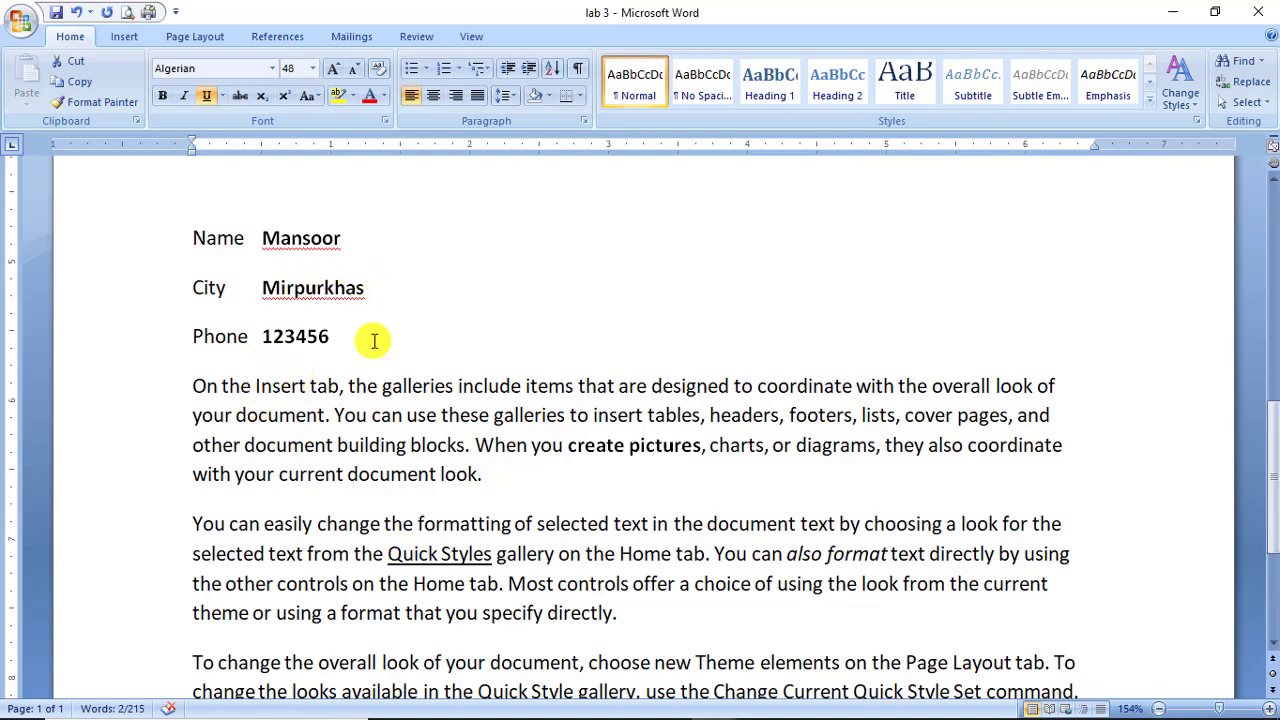
scroll(362, 348, up, 1)
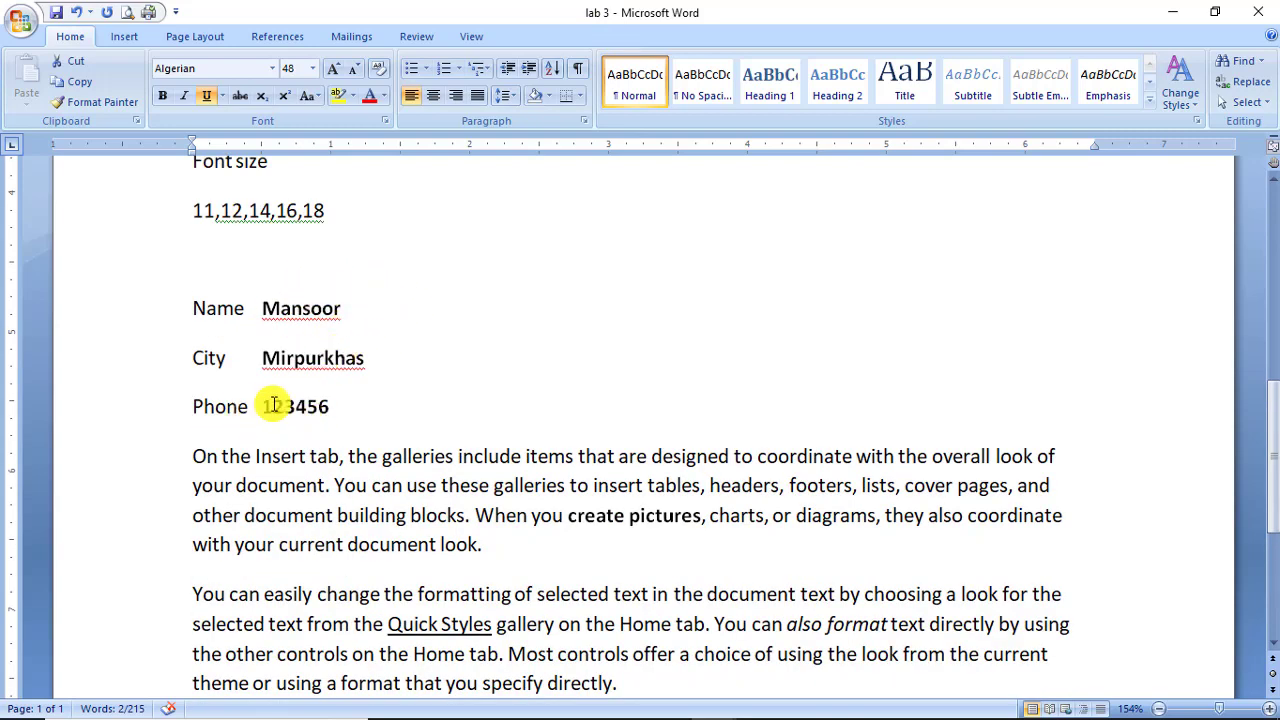
Strike through the old number on the Phone line and type a new phone number after it.
drag(262, 406, 330, 408)
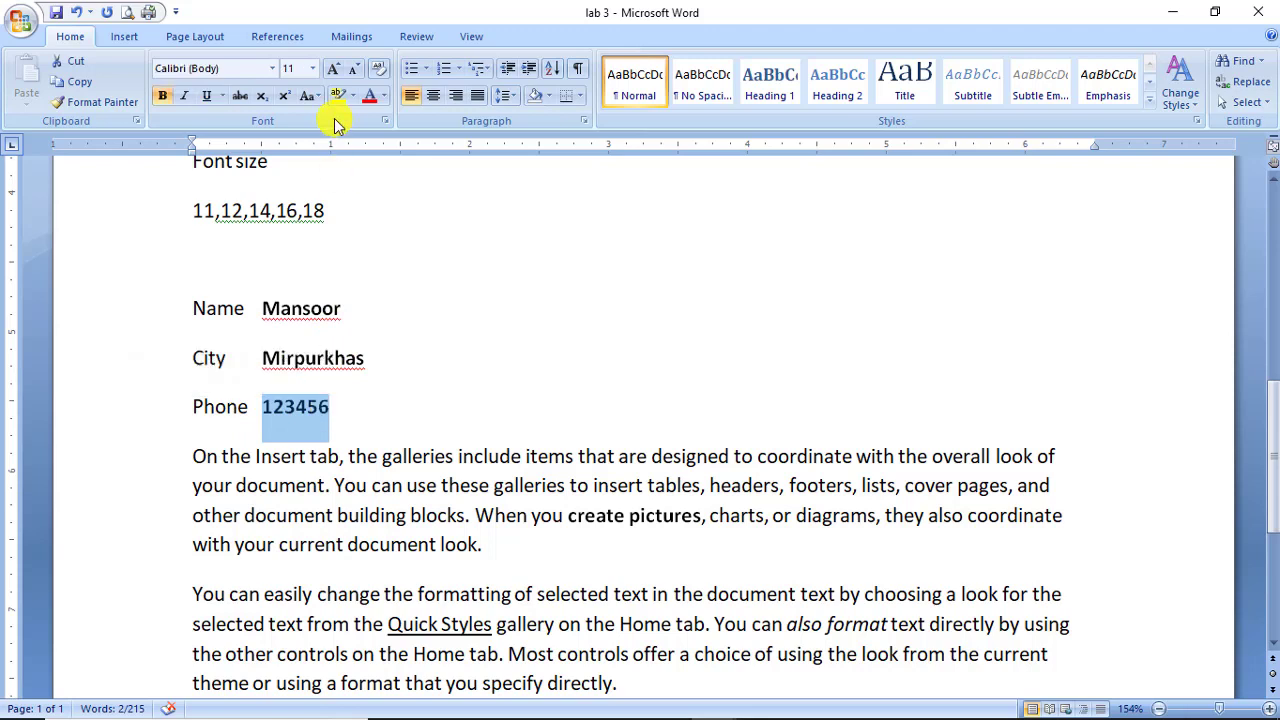
click(242, 98)
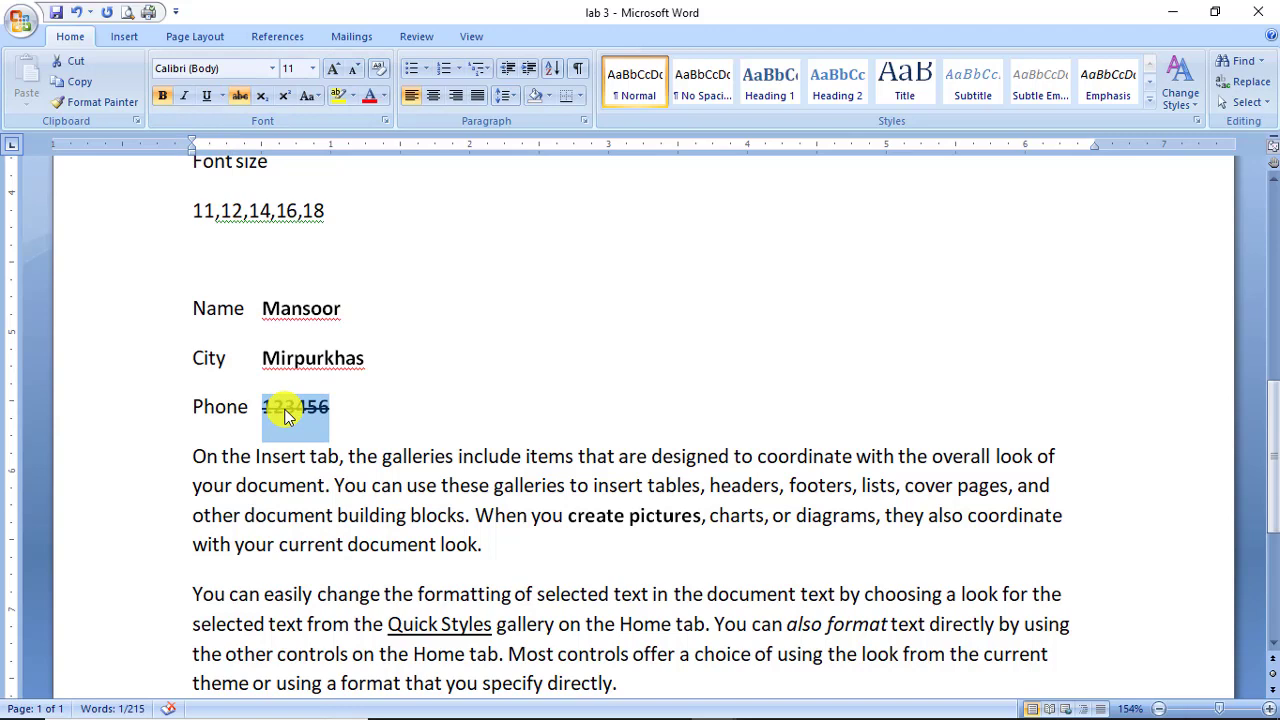
click(397, 413)
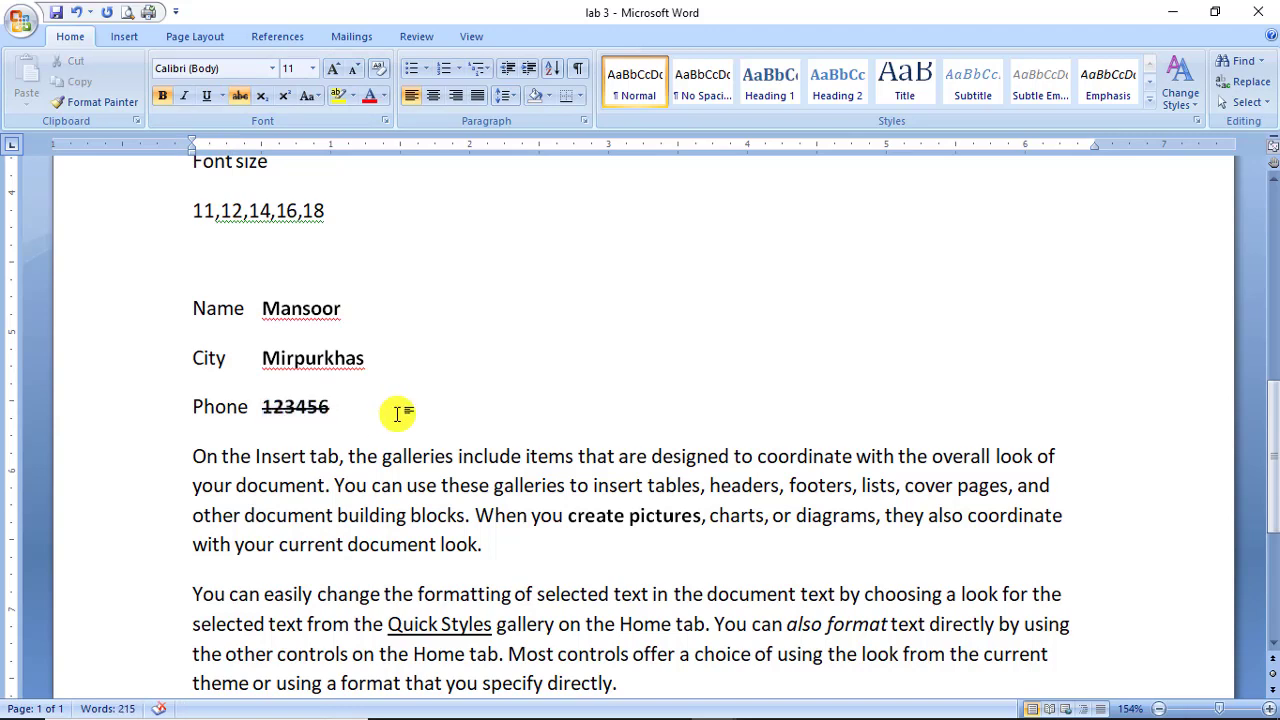
key(ctrl+z)
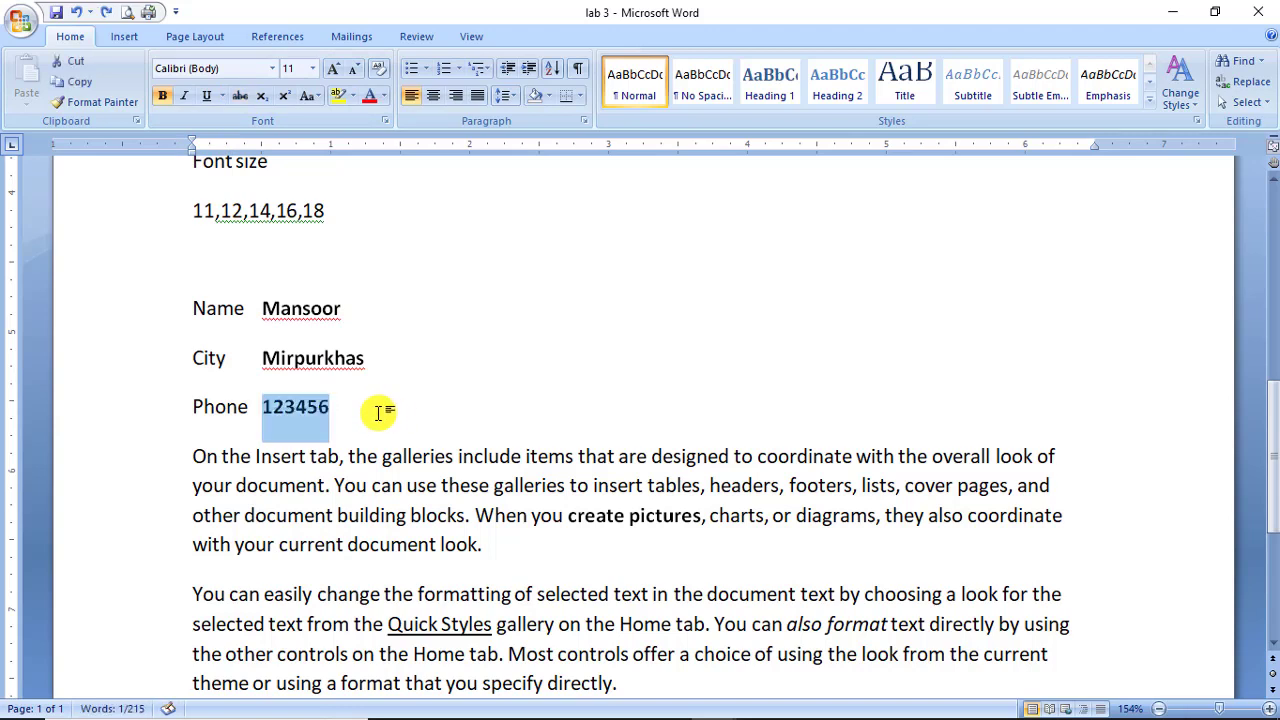
click(240, 95)
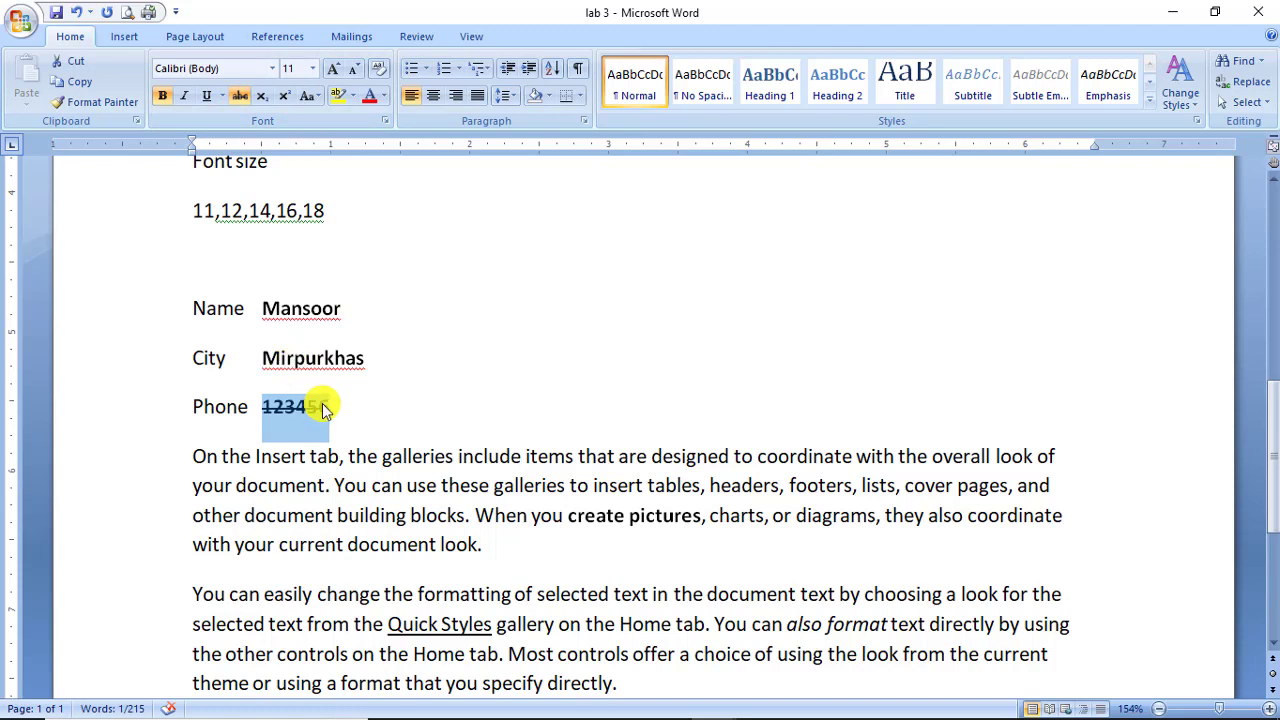
click(330, 408)
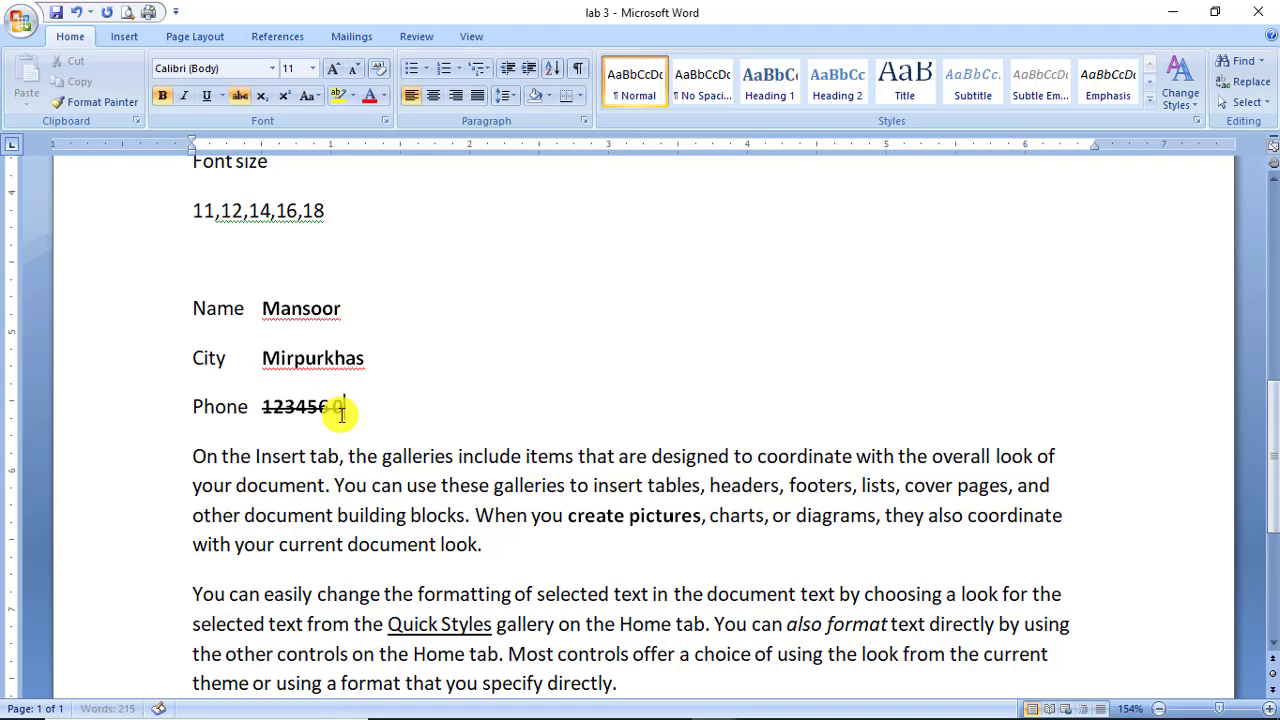
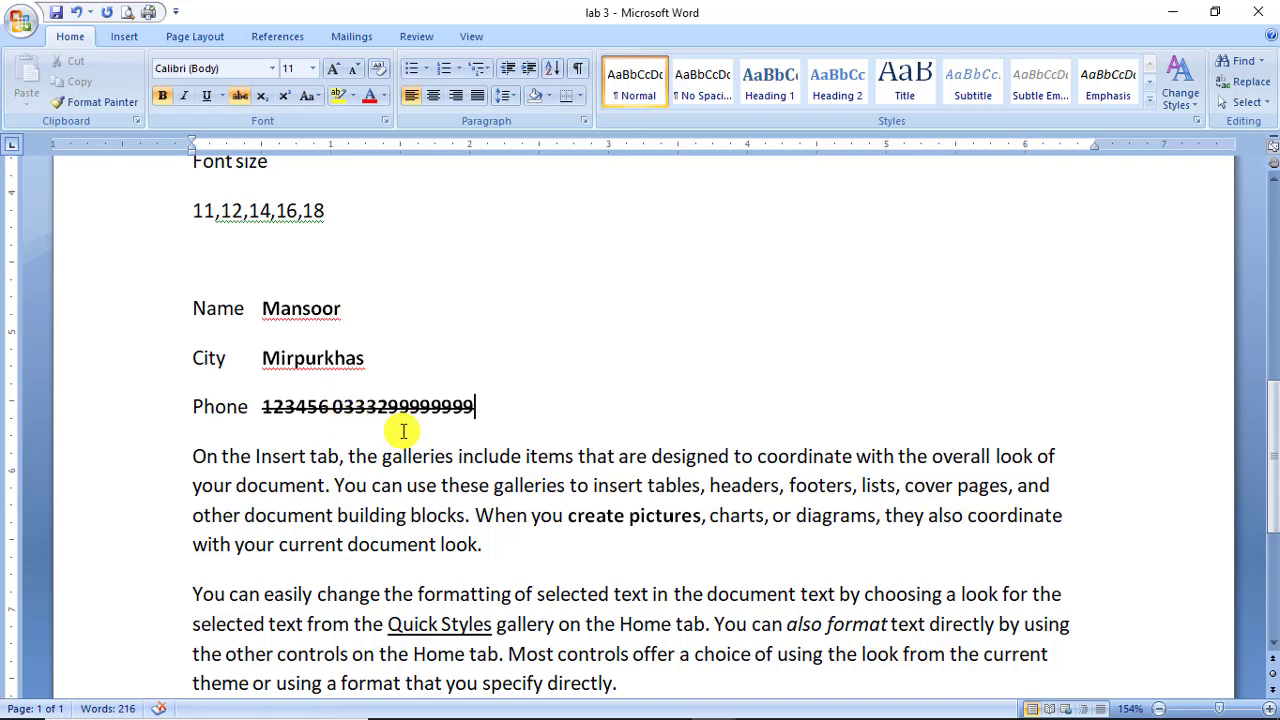
key(ctrl+z)
key(ctrl+z)
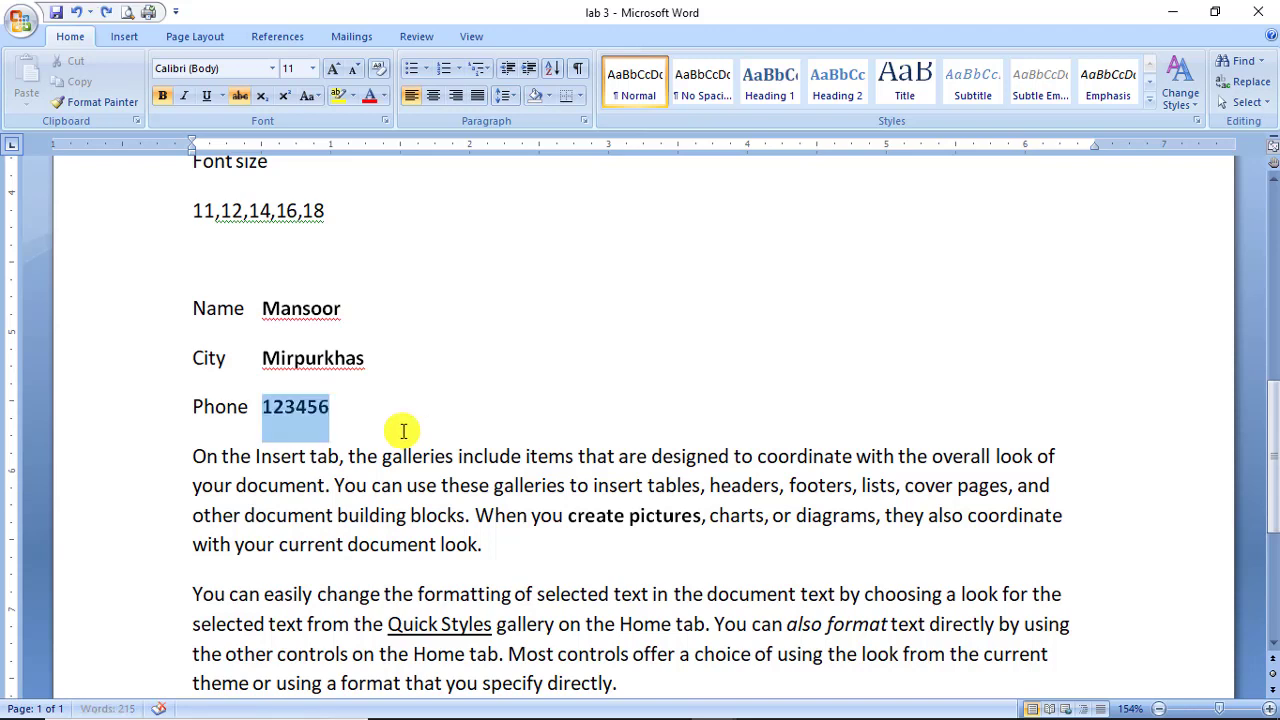
click(403, 424)
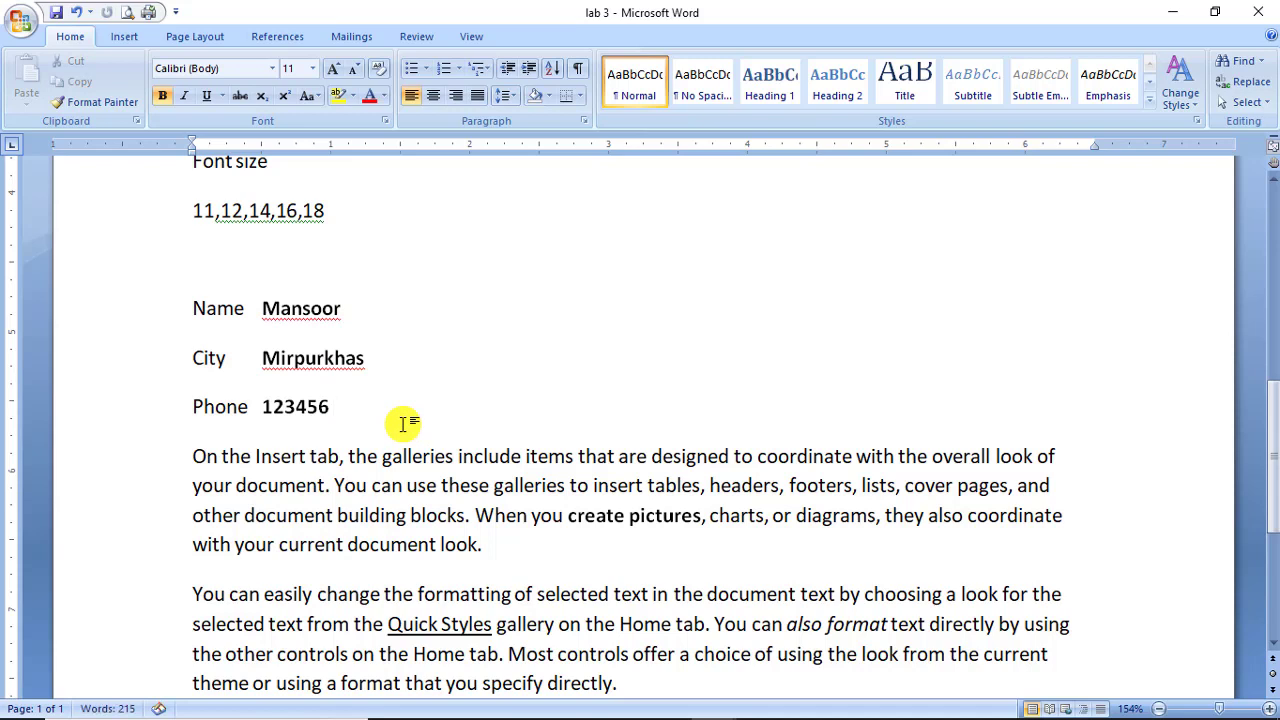
text(033333)
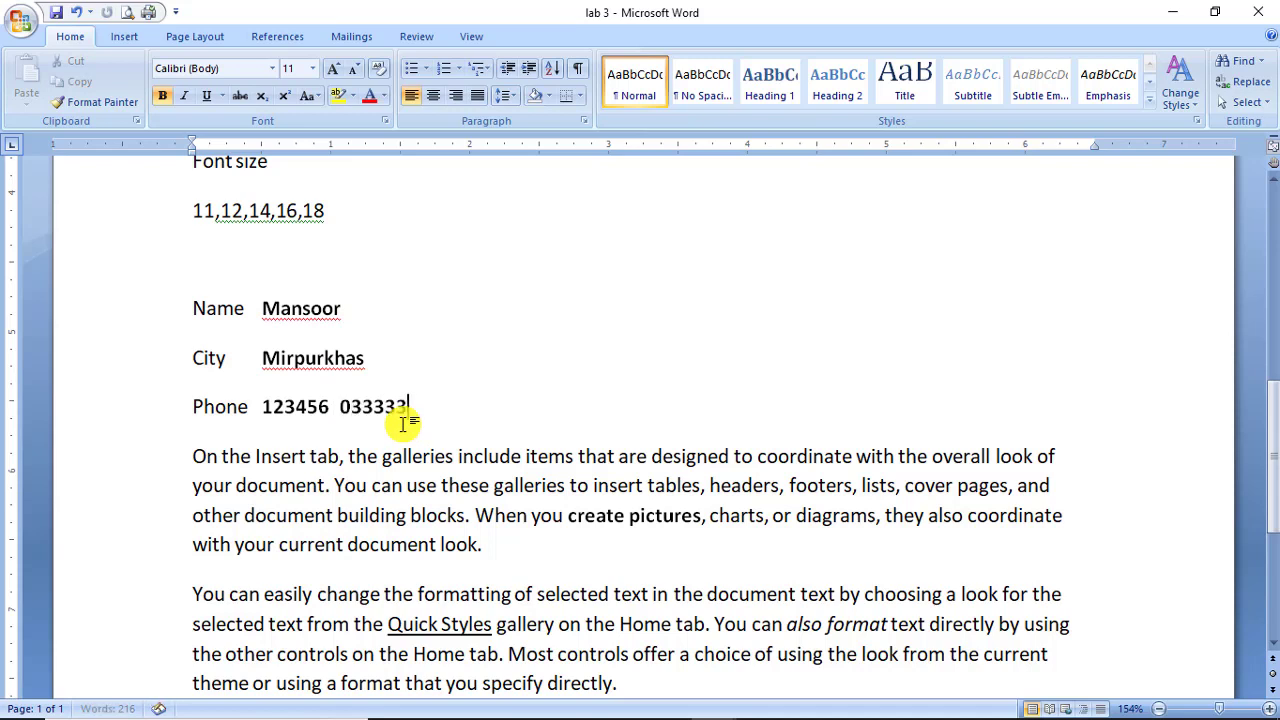
text(33333)
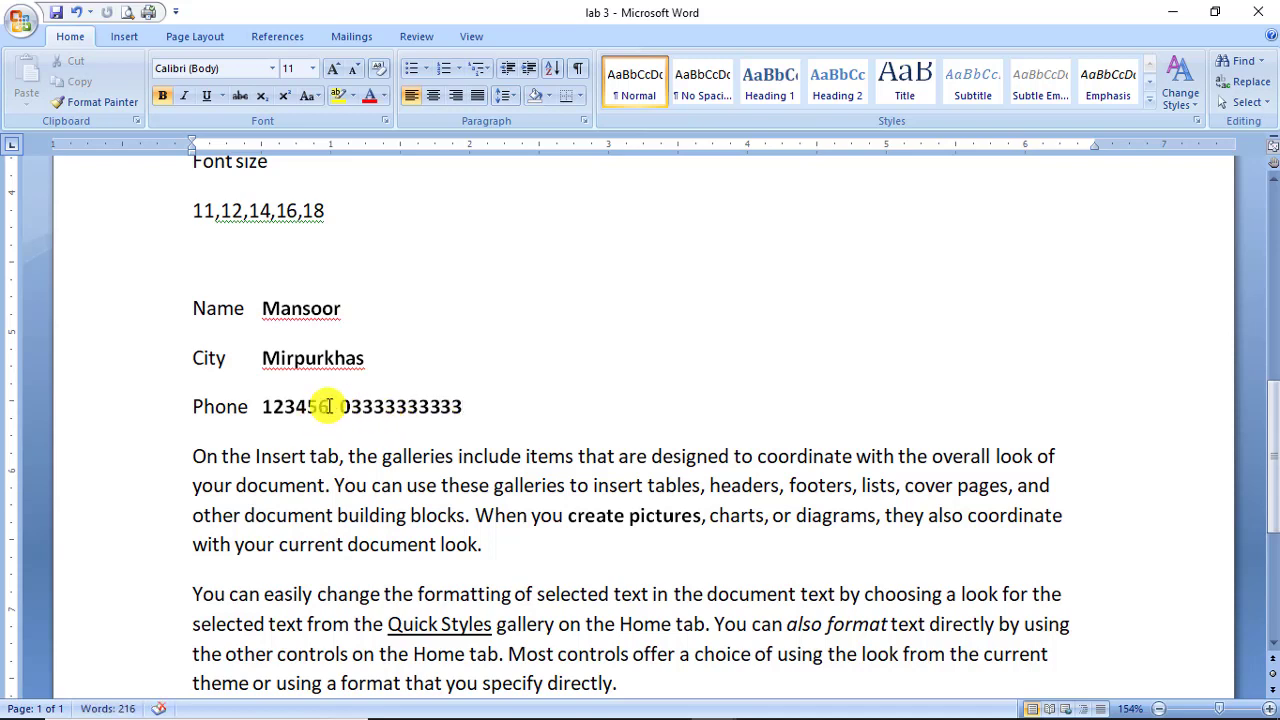
drag(330, 406, 264, 404)
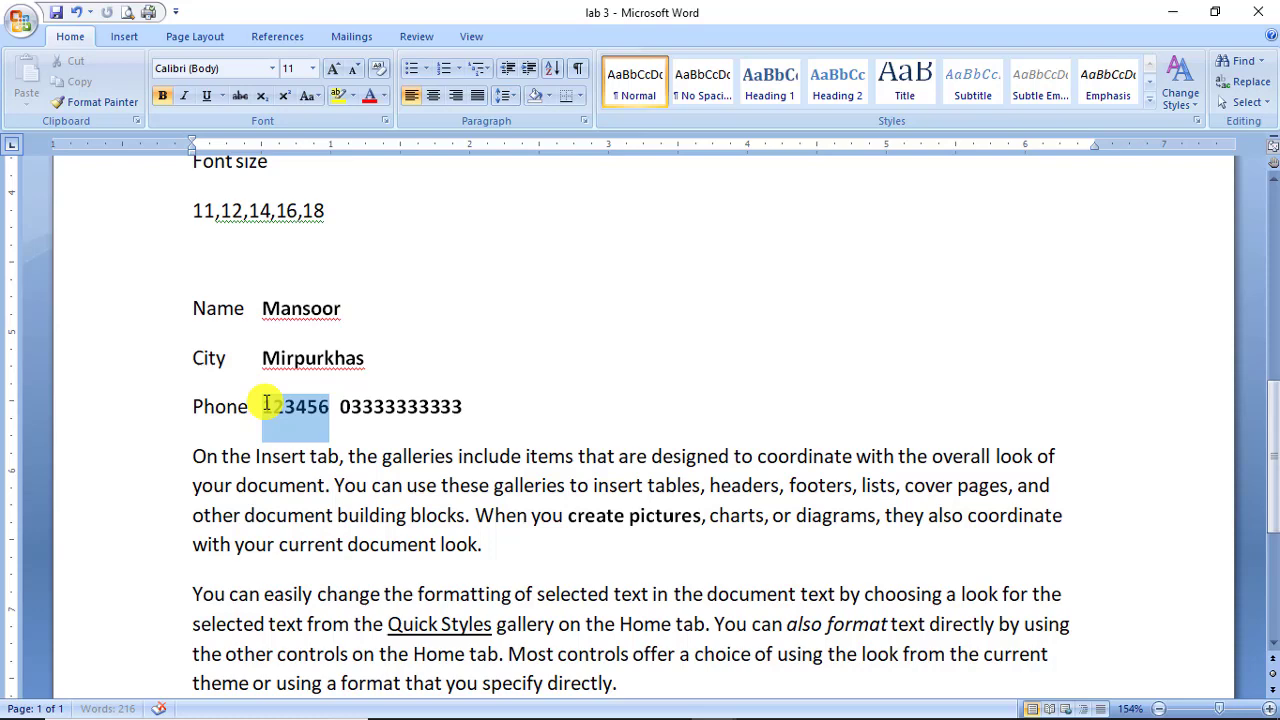
click(240, 95)
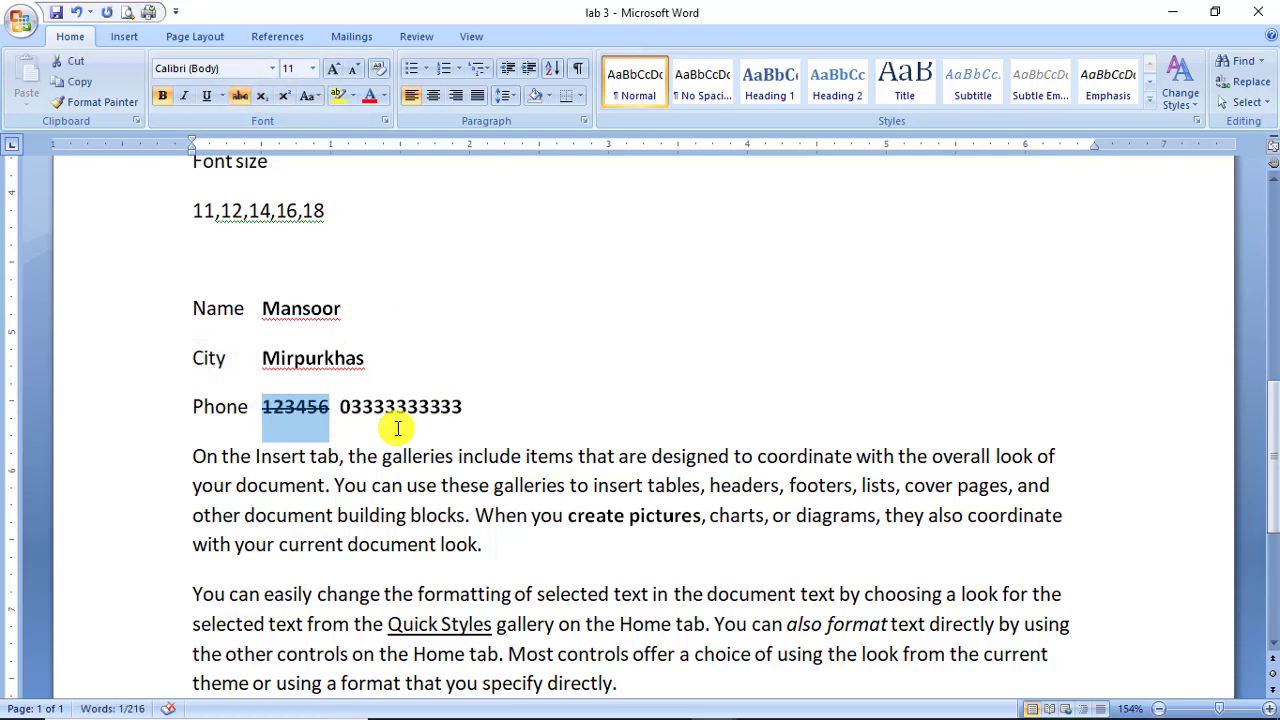
Clean up stray letters typed after the SHORT KEYS heading.
scroll(375, 440, up, 5)
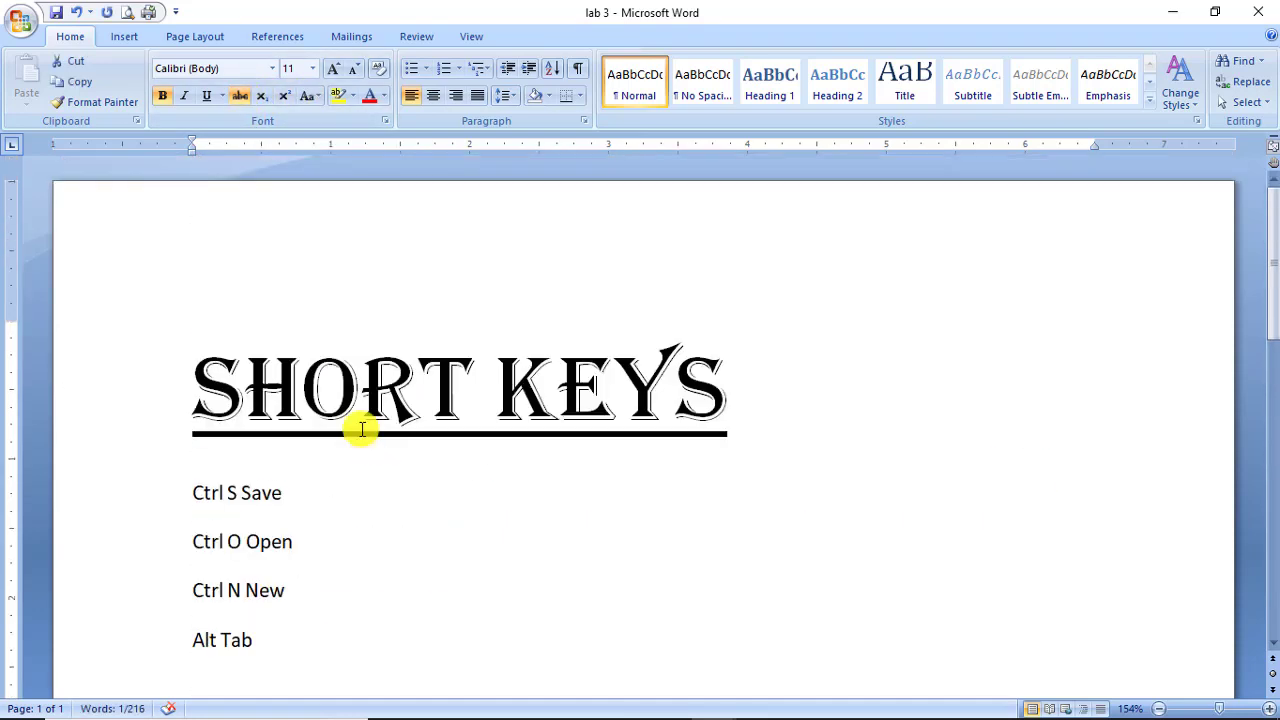
click(778, 407)
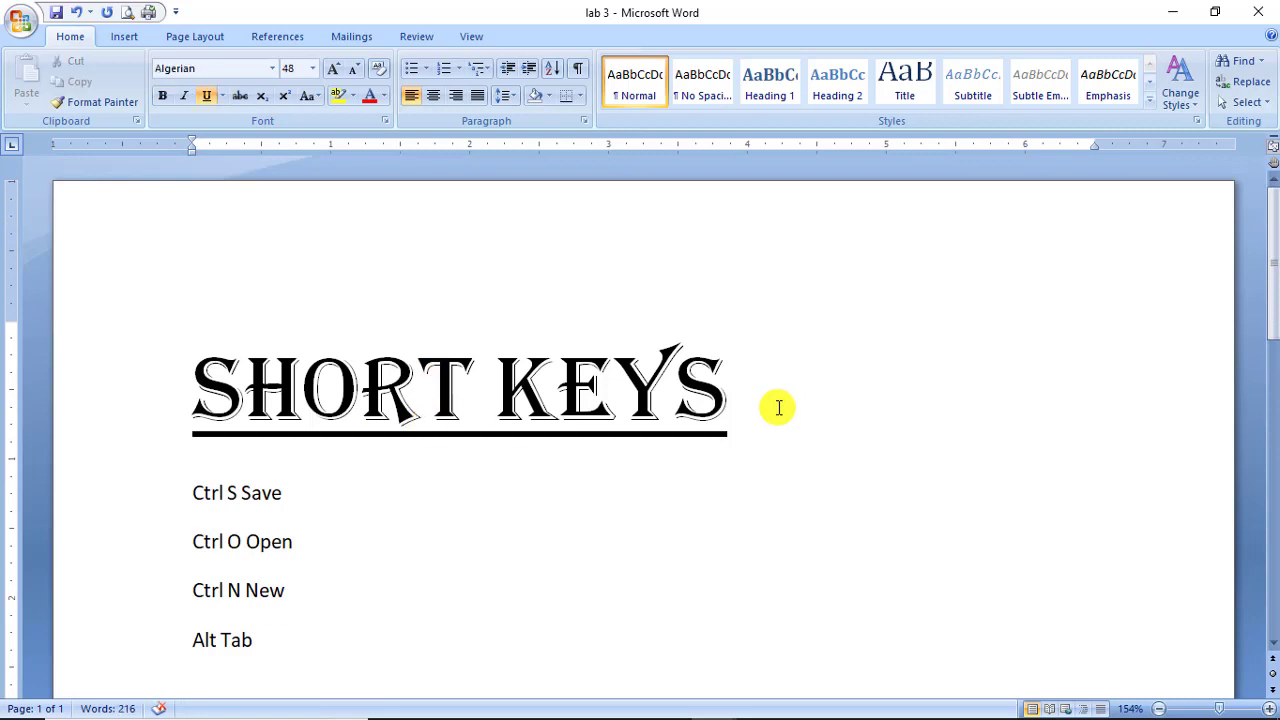
text(sdfsdf)
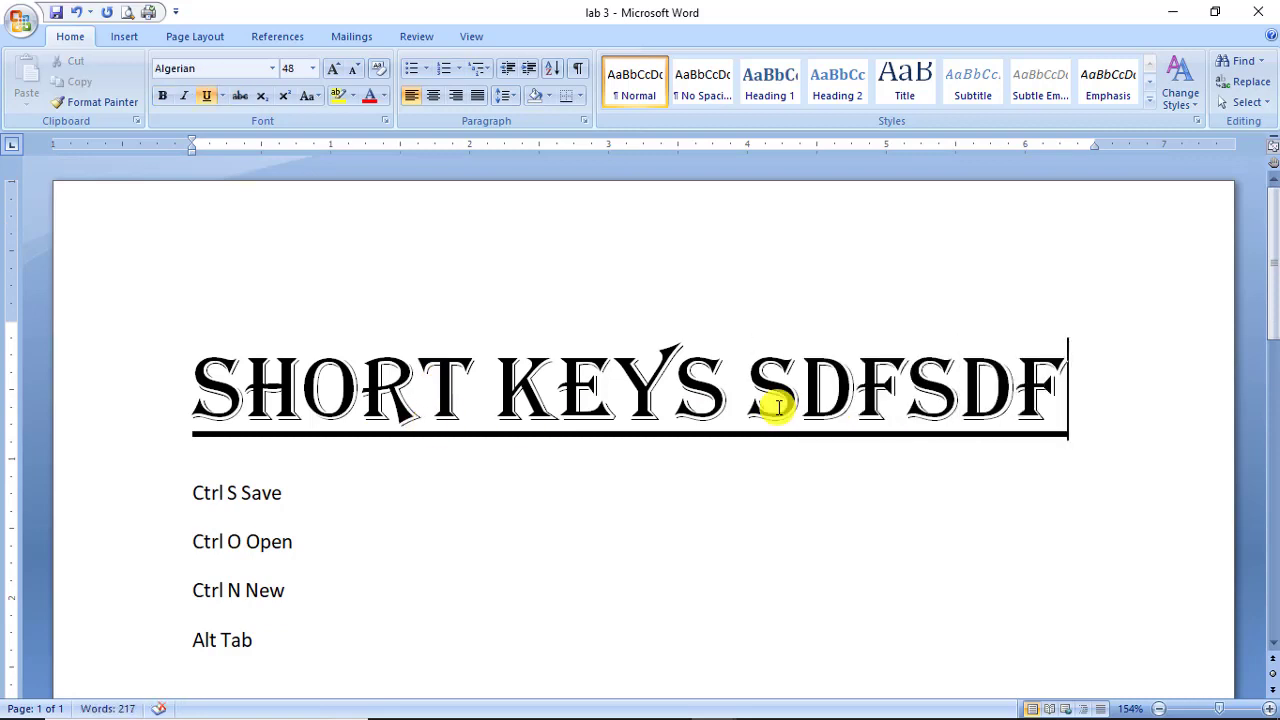
key(BackSpace)
key(BackSpace)
key(BackSpace)
key(BackSpace)
key(BackSpace)
key(BackSpace)
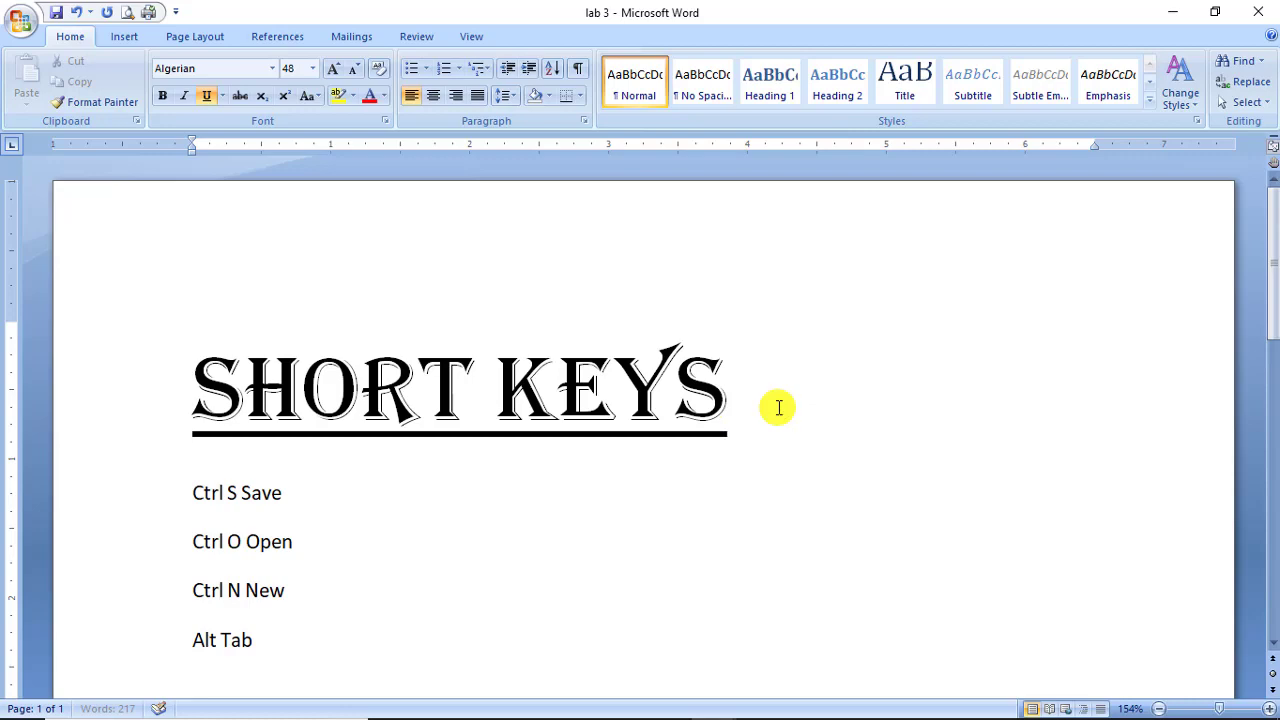
Insert a page break before the last paragraph so it starts page 2.
scroll(778, 407, down, 12)
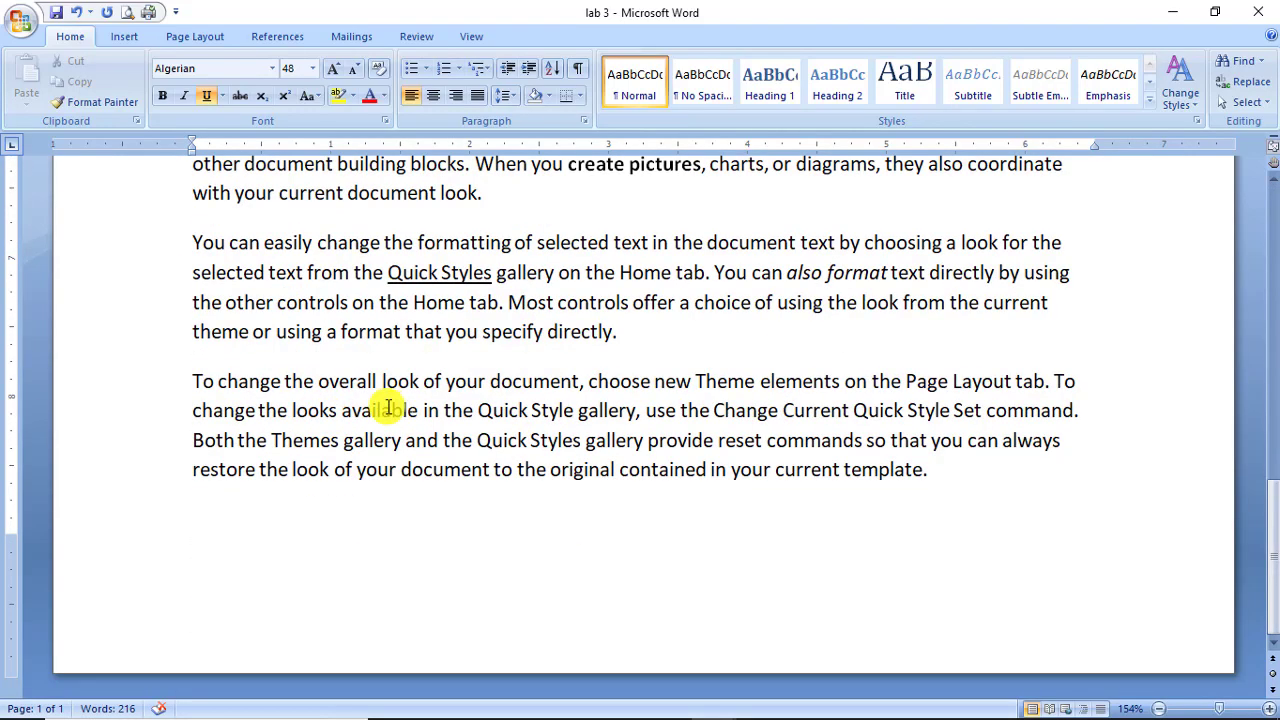
click(177, 381)
click(195, 383)
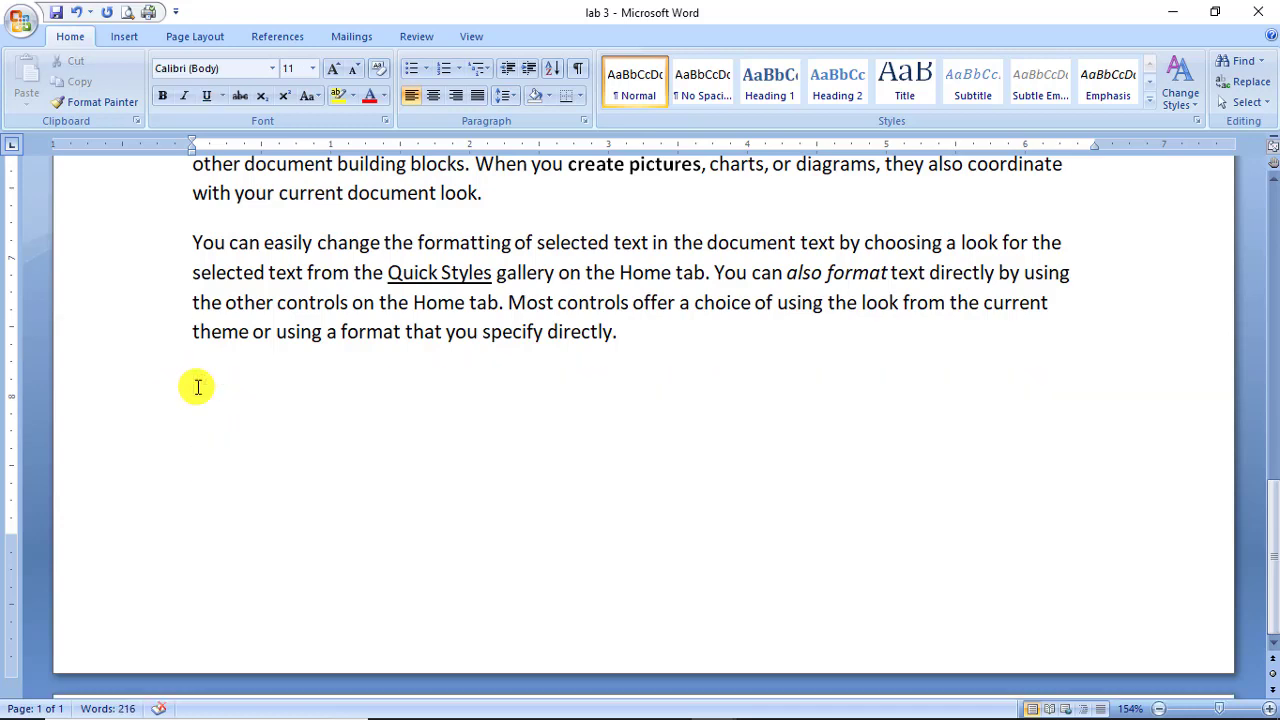
key(ctrl+Return)
Split the paragraph's opening phrase, ending in 'document', onto its own line and select it.
scroll(200, 395, down, 3)
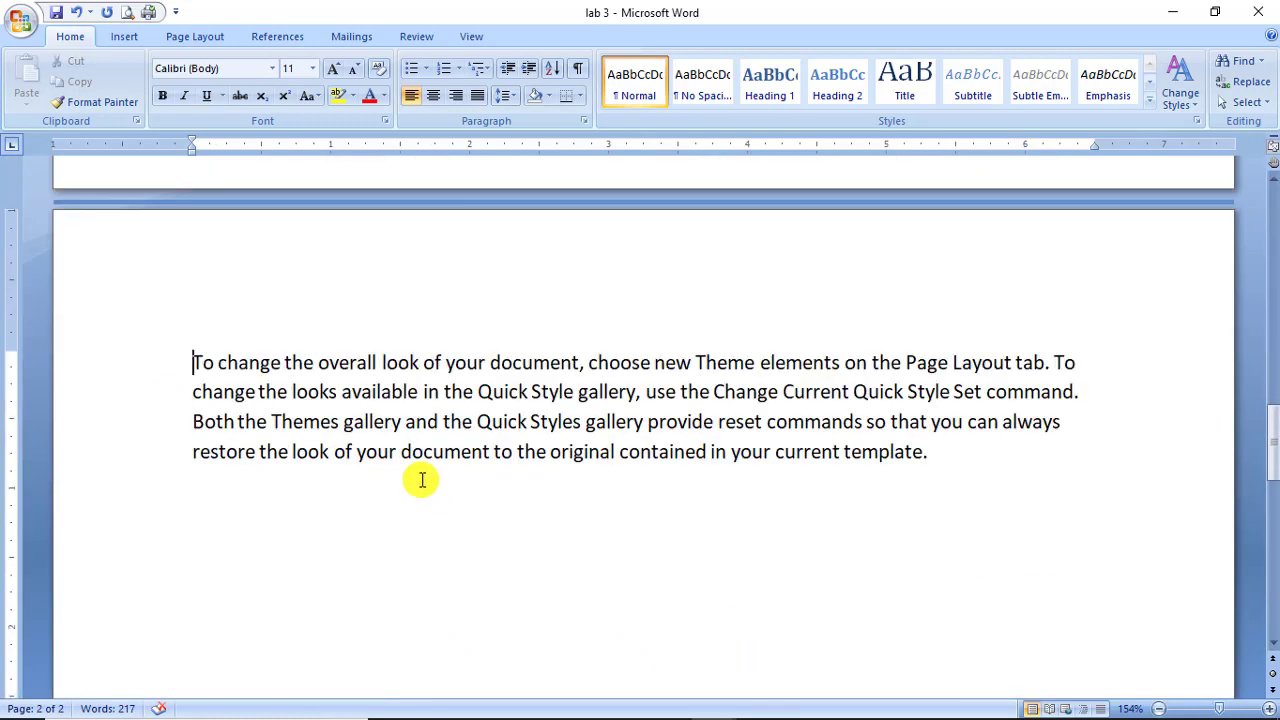
click(581, 363)
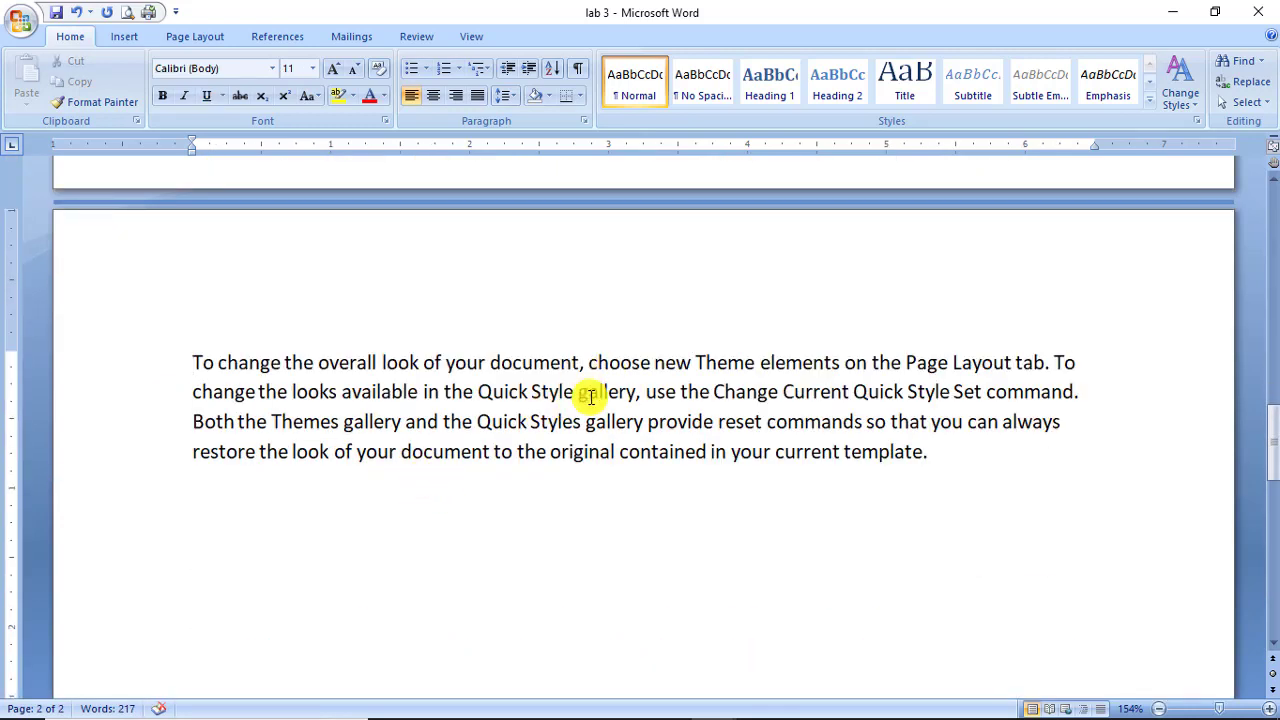
key(Return)
key(Return)
drag(191, 362, 590, 376)
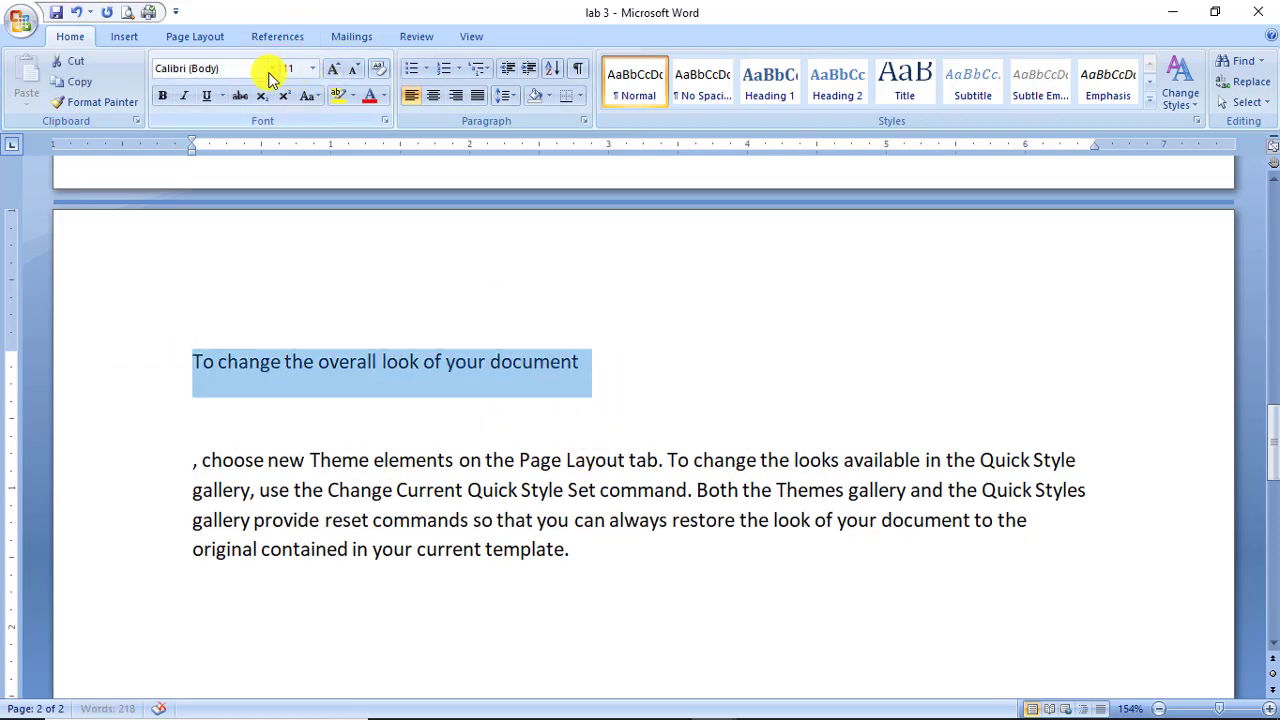
Format the split-off heading as Algerian, 18 pt, underlined.
click(271, 69)
click(180, 172)
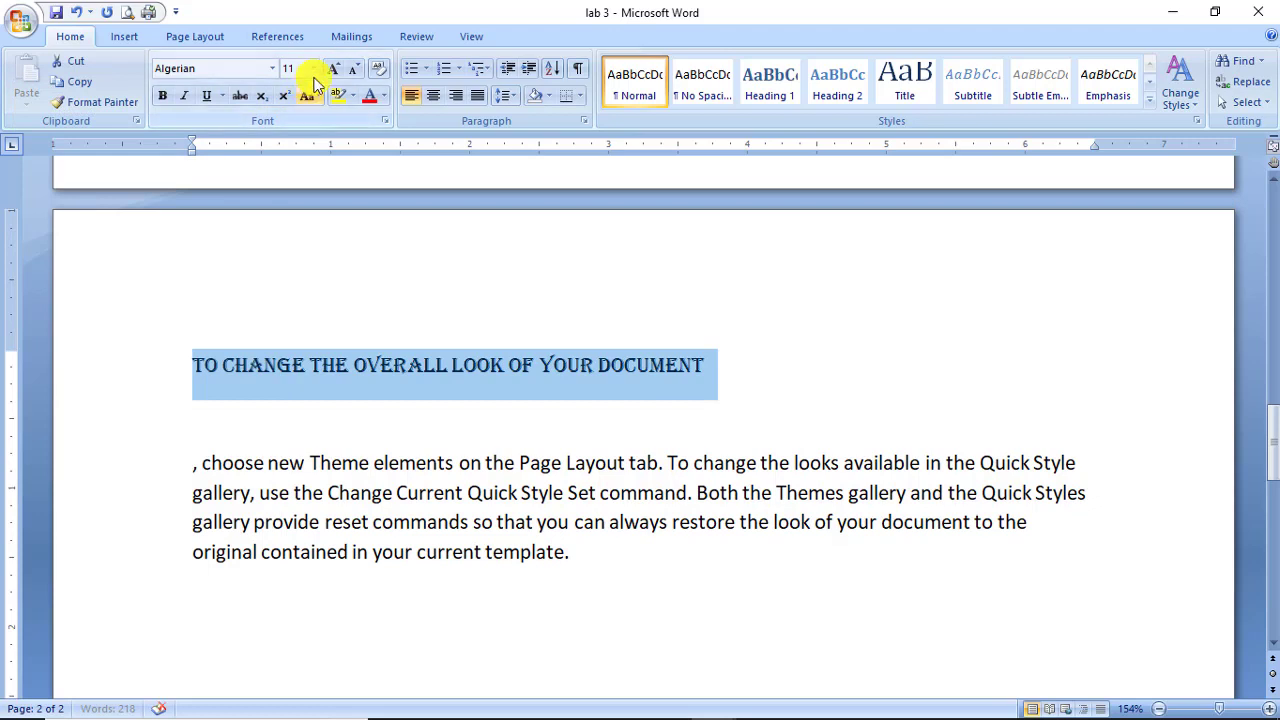
click(313, 68)
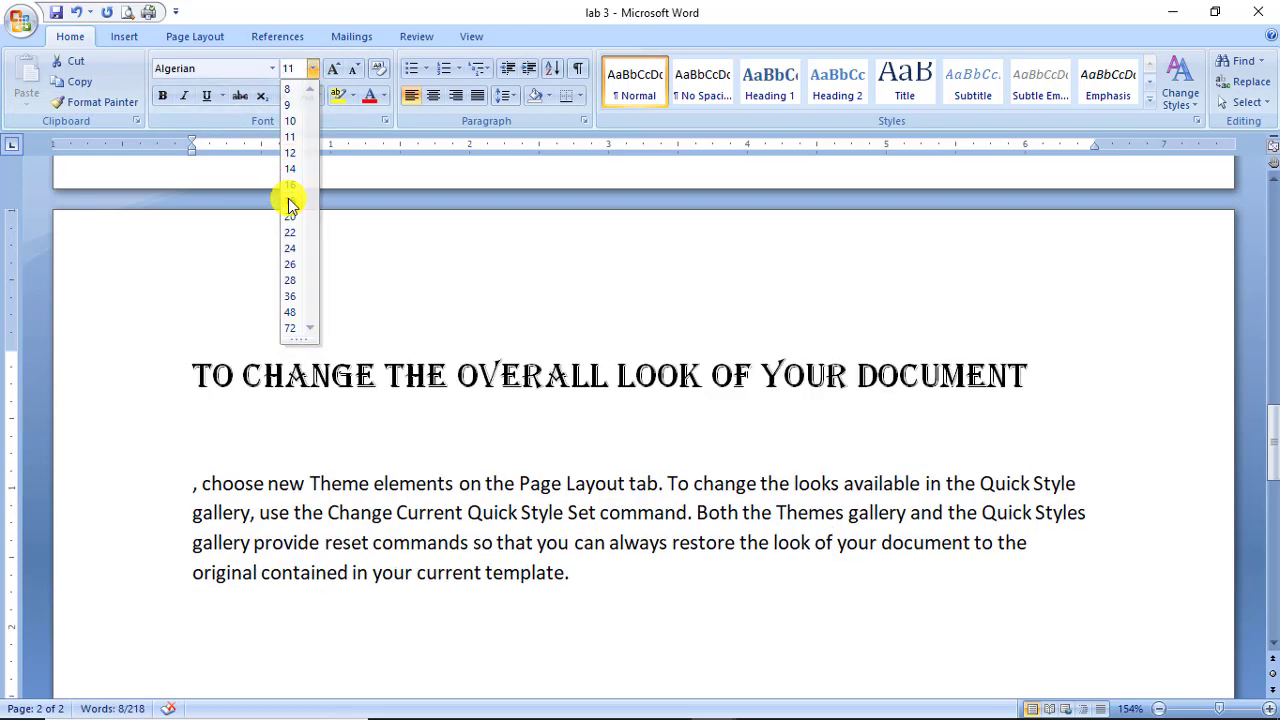
click(290, 201)
click(206, 95)
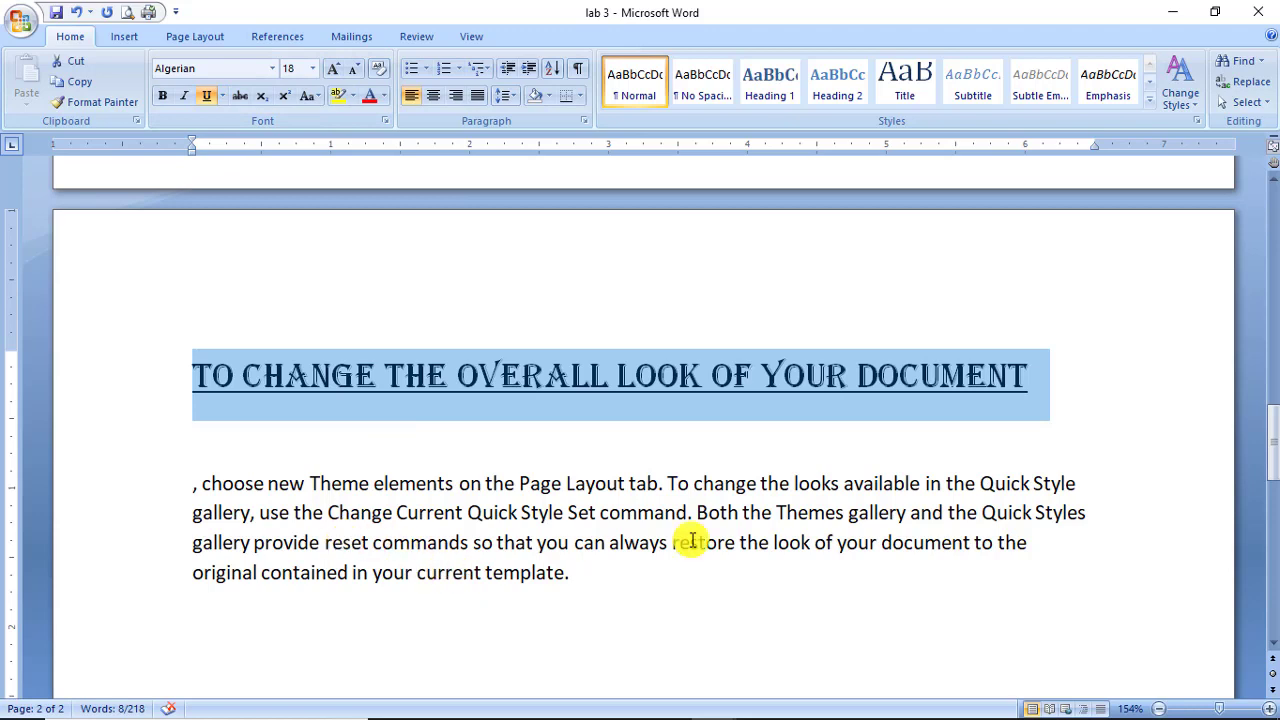
Bold 'Quick Style Set command' and underline 'gallery provide reset' in the paragraph.
drag(687, 514, 472, 513)
click(162, 95)
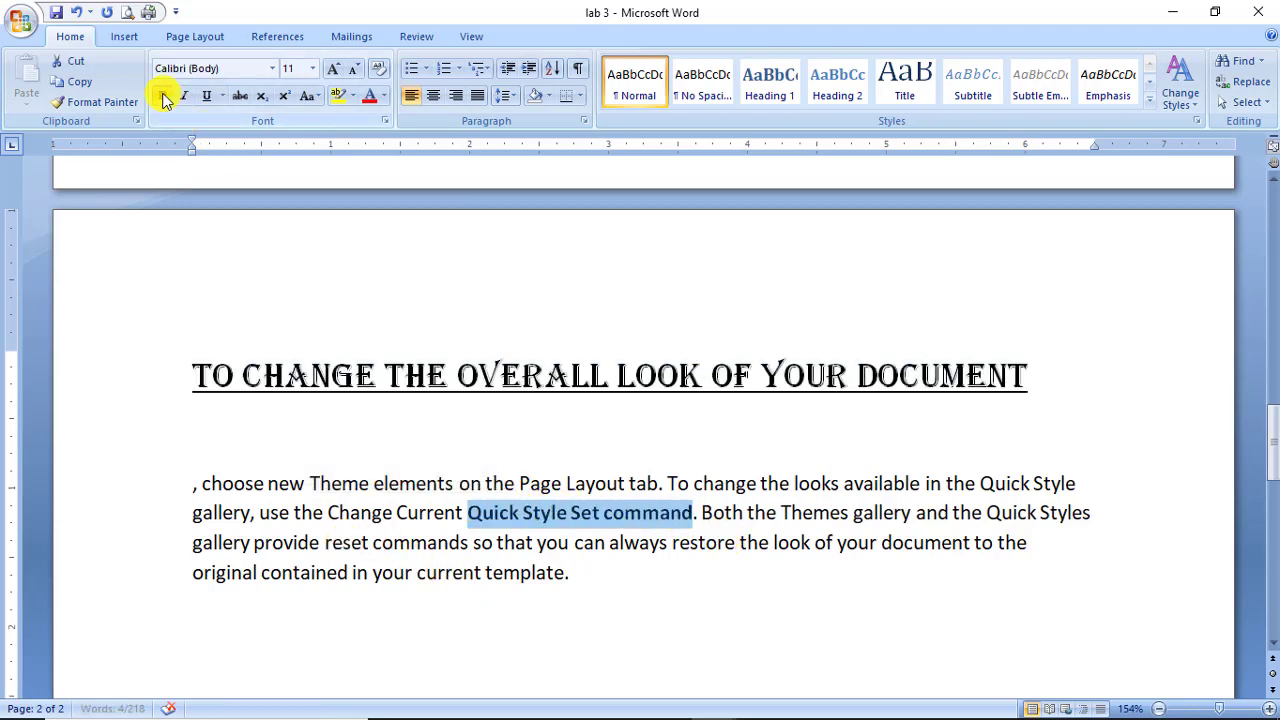
click(197, 543)
drag(197, 543, 370, 543)
click(207, 97)
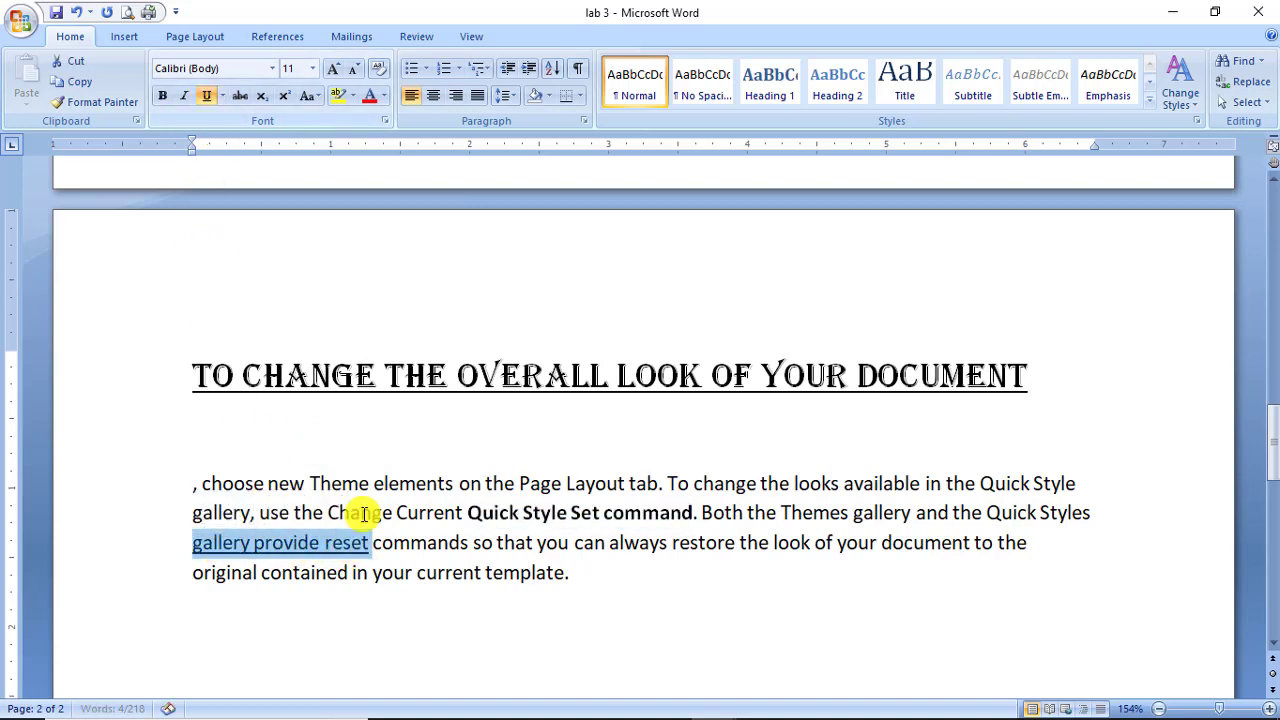
click(452, 572)
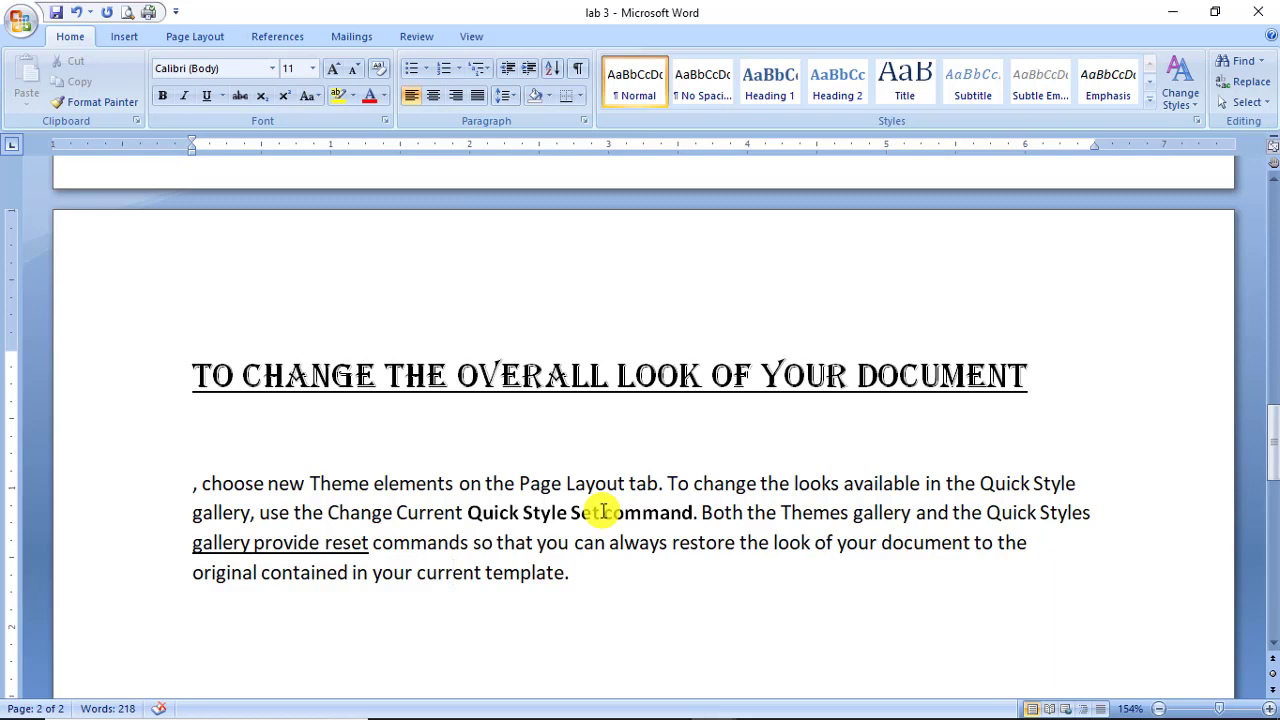
scroll(580, 513, down, 3)
Type 'To change the overall look of your document' on a new line in Algerian 18 pt.
click(400, 557)
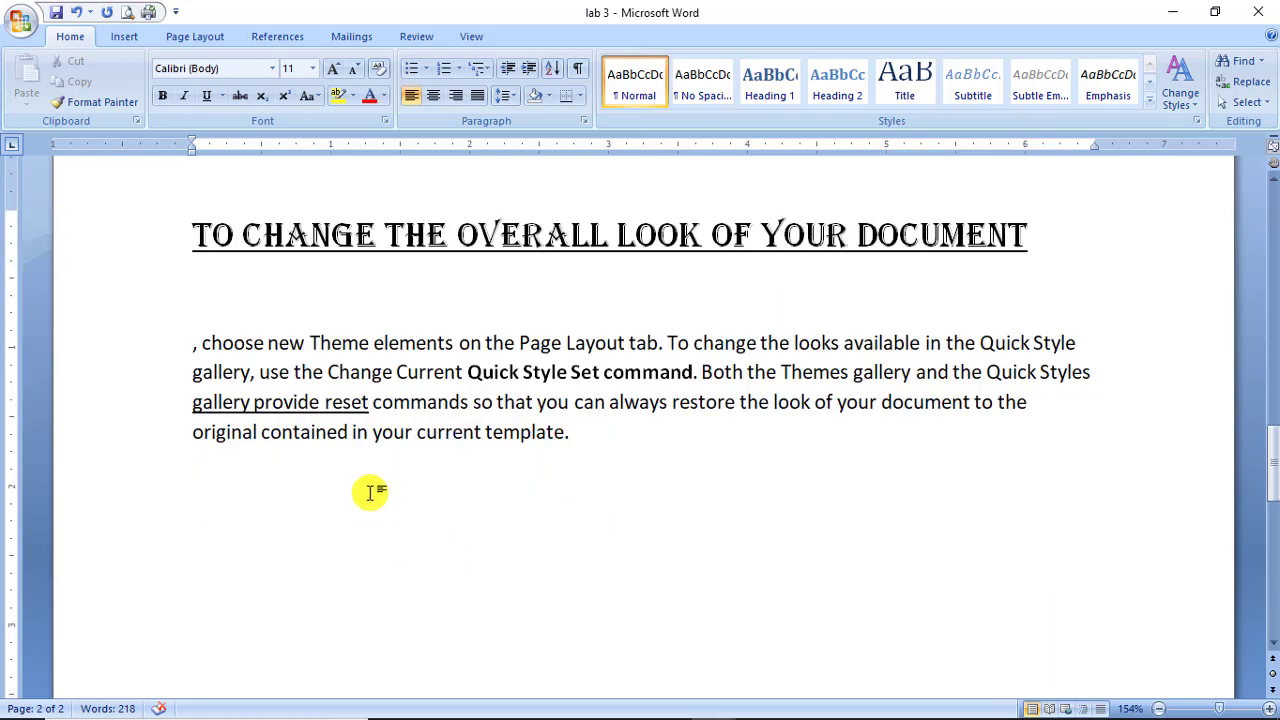
key(Return)
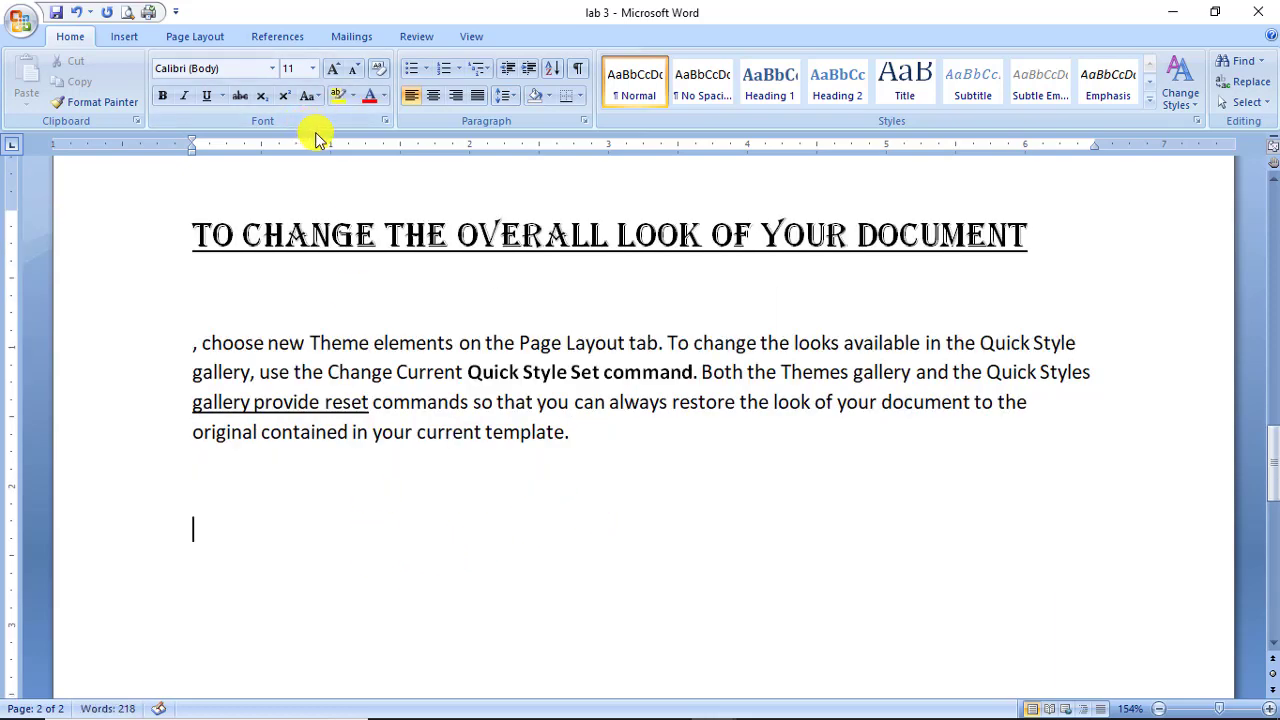
text(To change the overall loo)
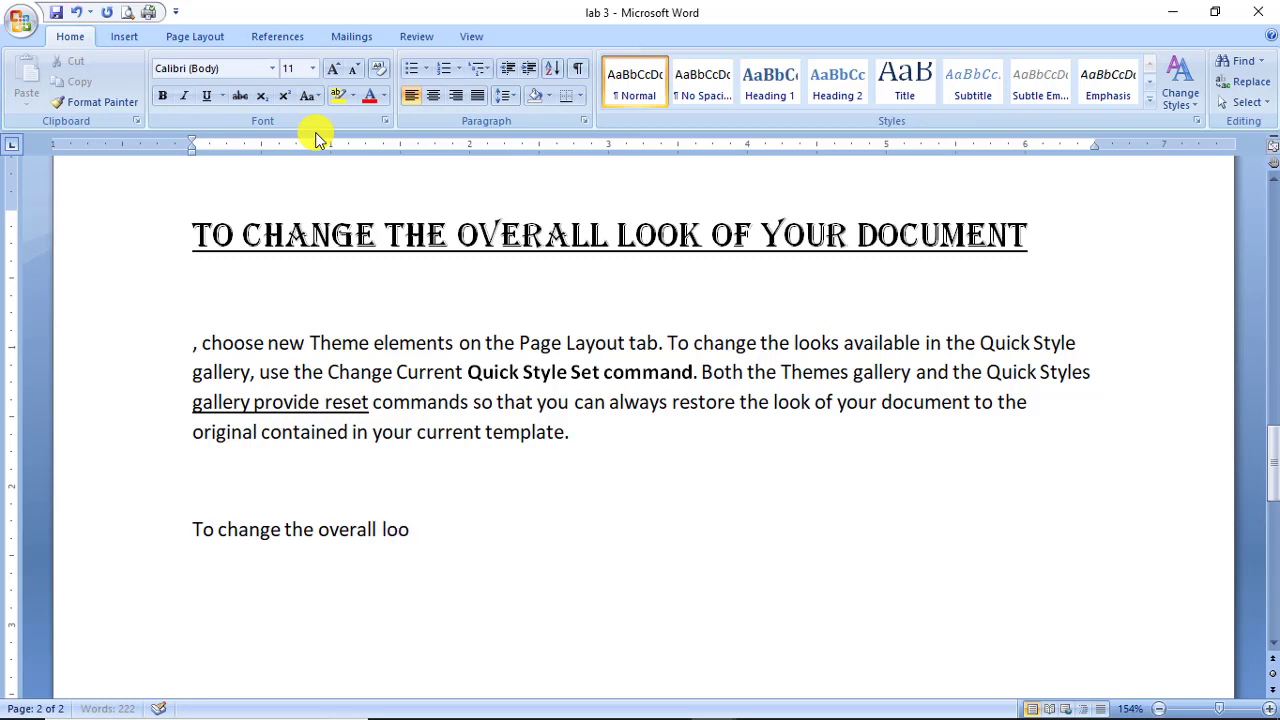
text(document)
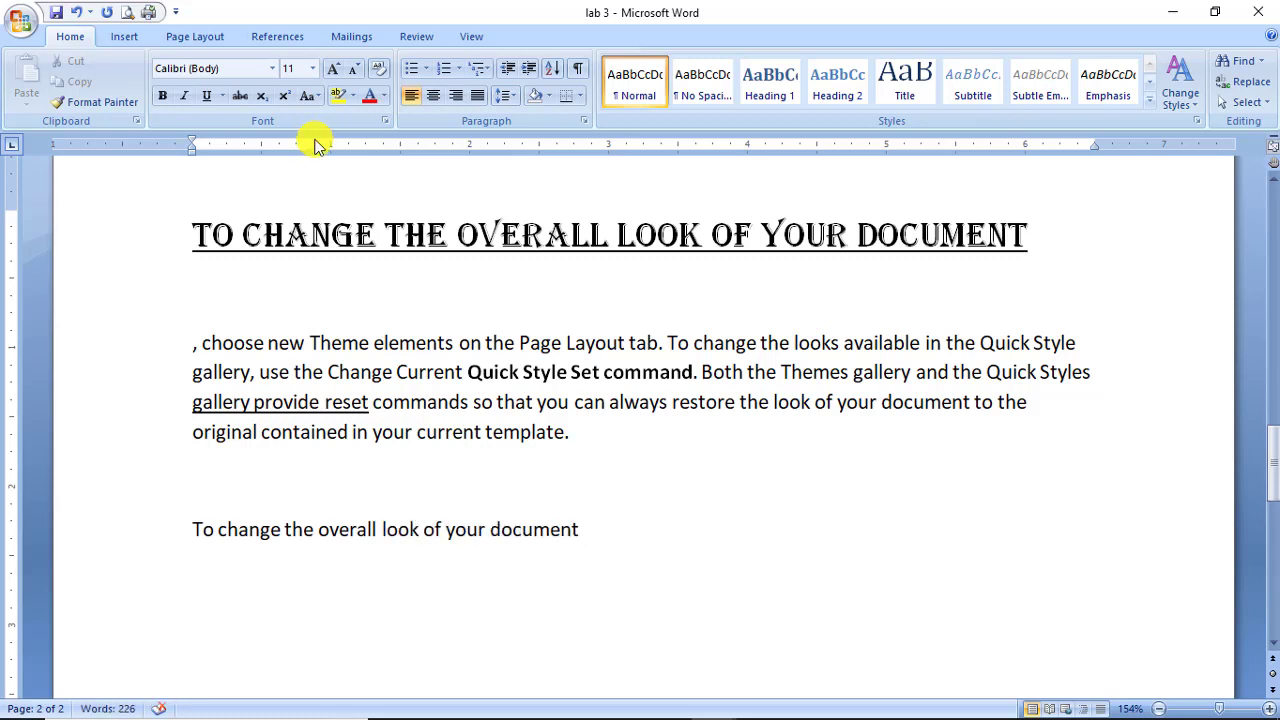
double_click(575, 528)
click(189, 486)
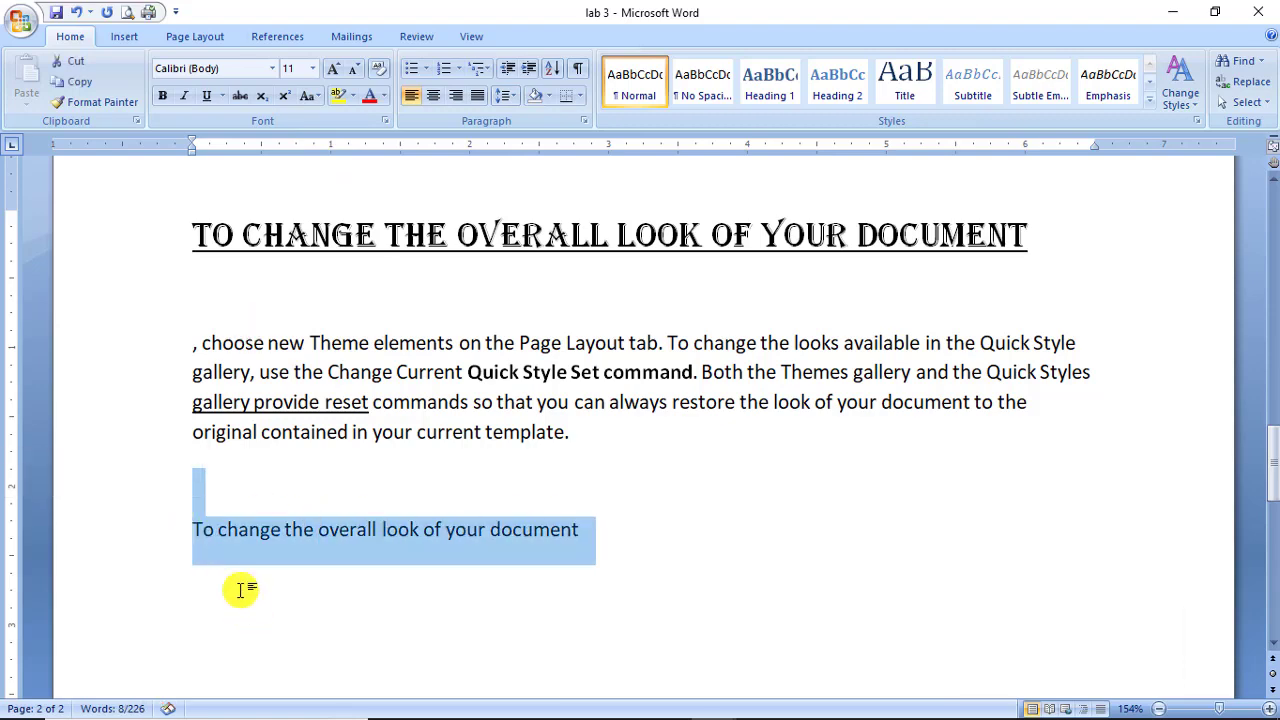
drag(192, 529, 577, 478)
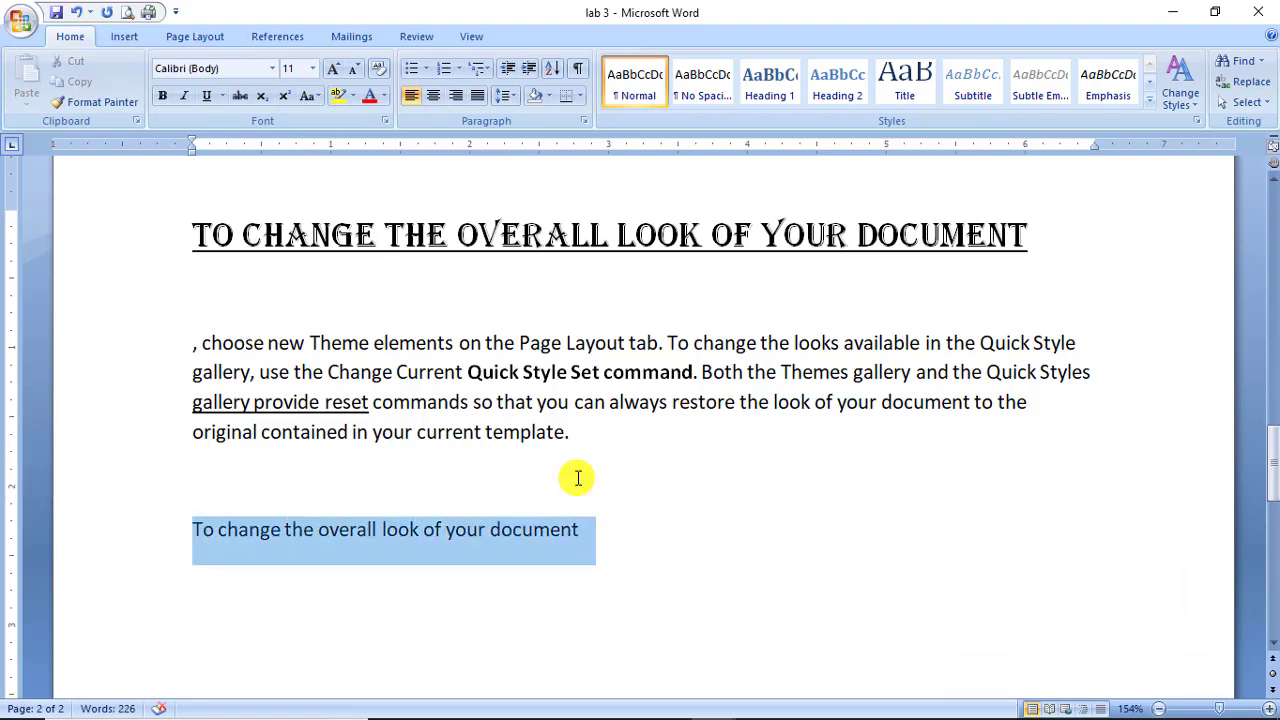
click(272, 68)
click(240, 172)
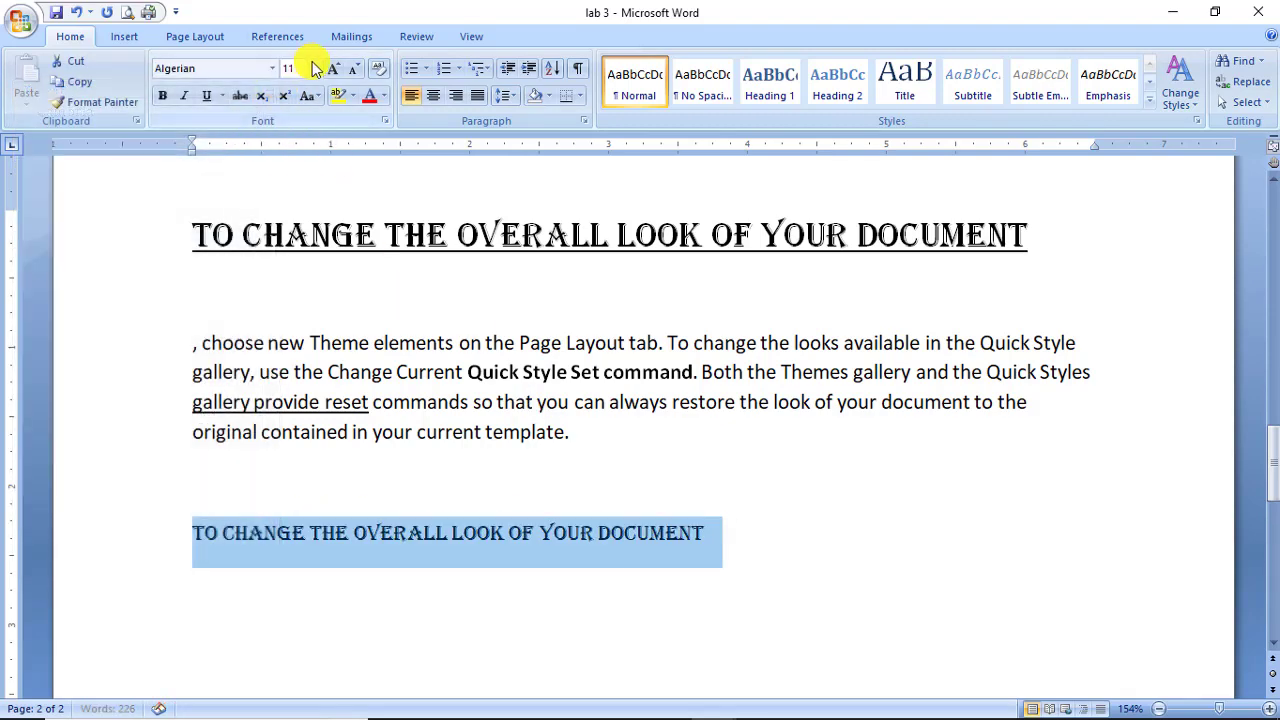
click(312, 68)
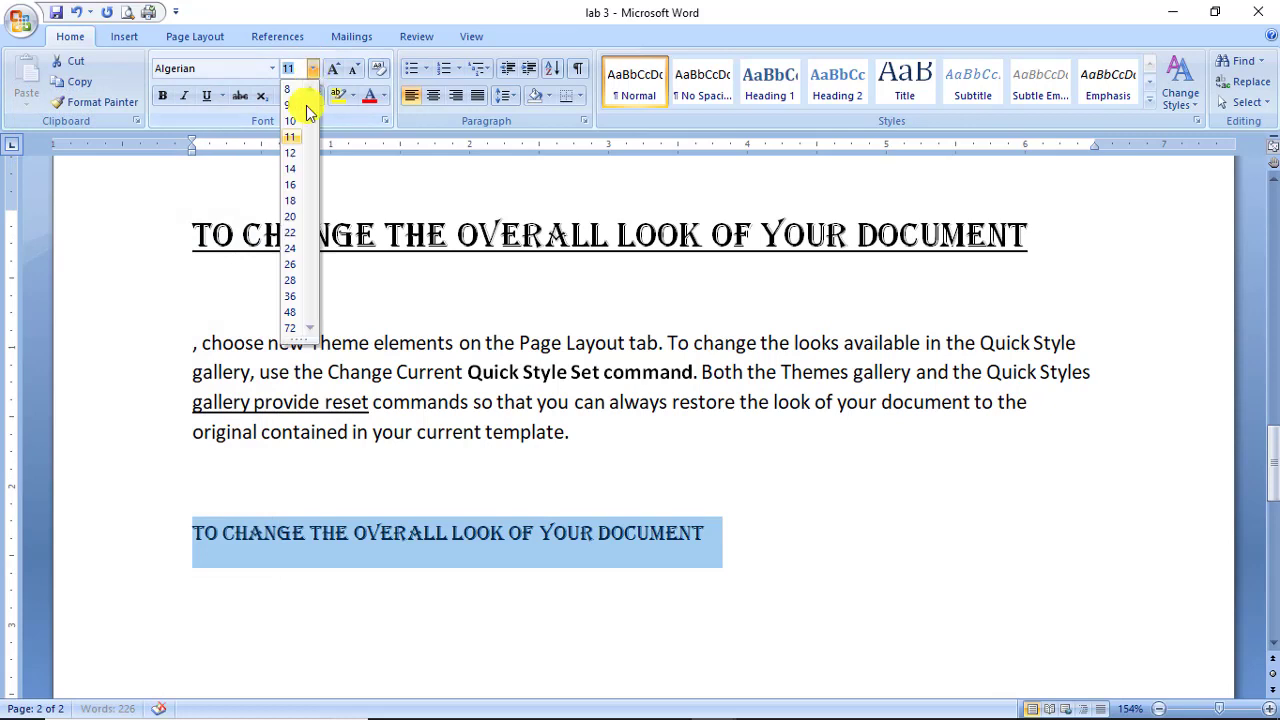
click(289, 200)
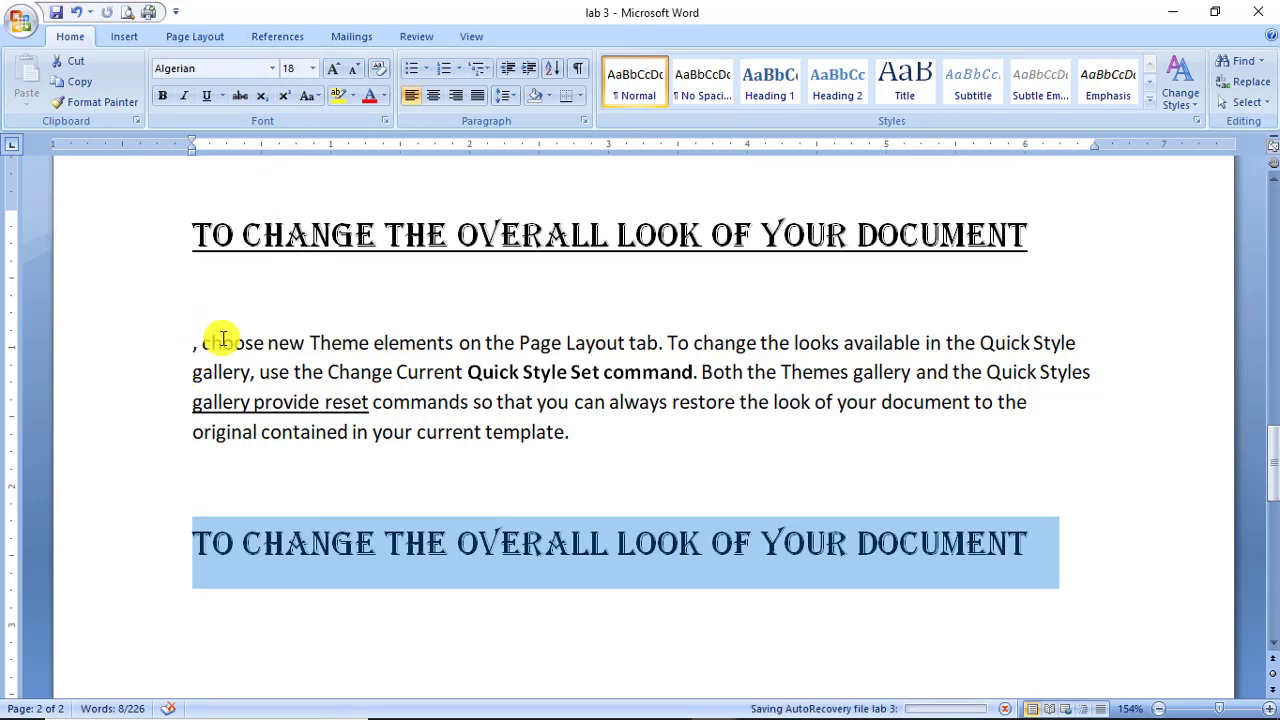
Add the line 'CHOSE NEW THEME ELEMEN' below the second heading.
click(1063, 545)
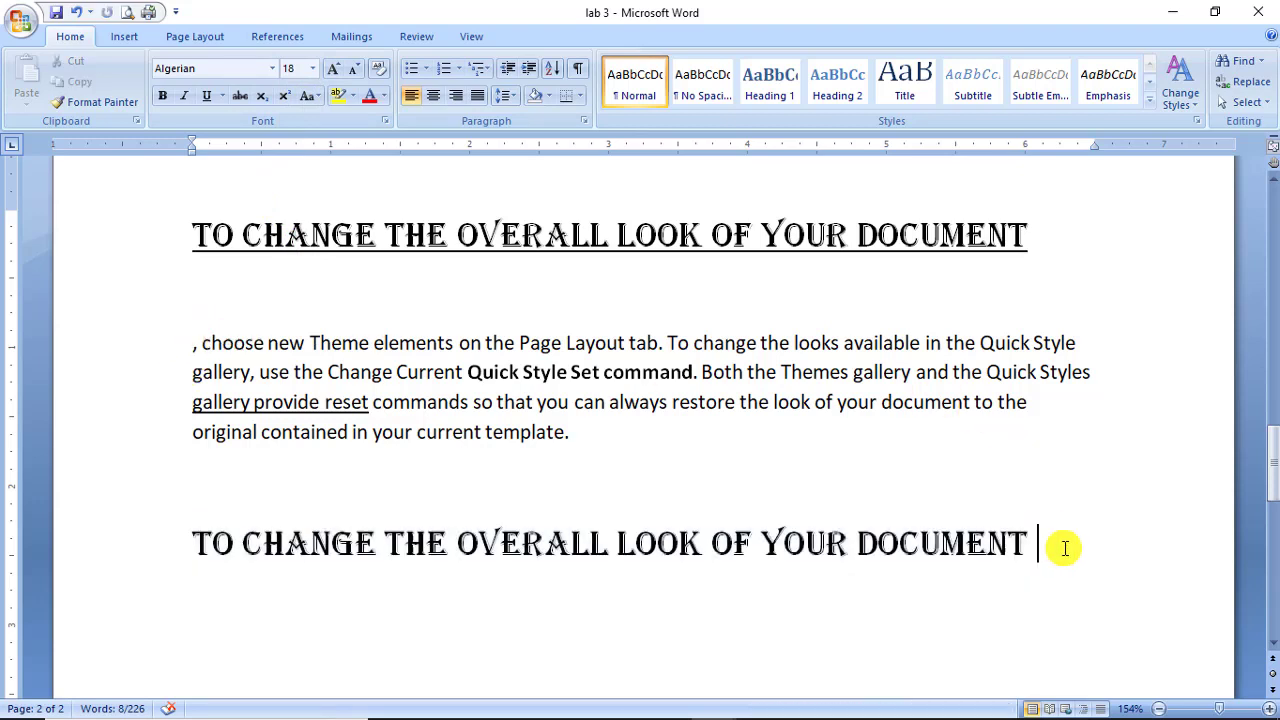
key(Return)
text(T)
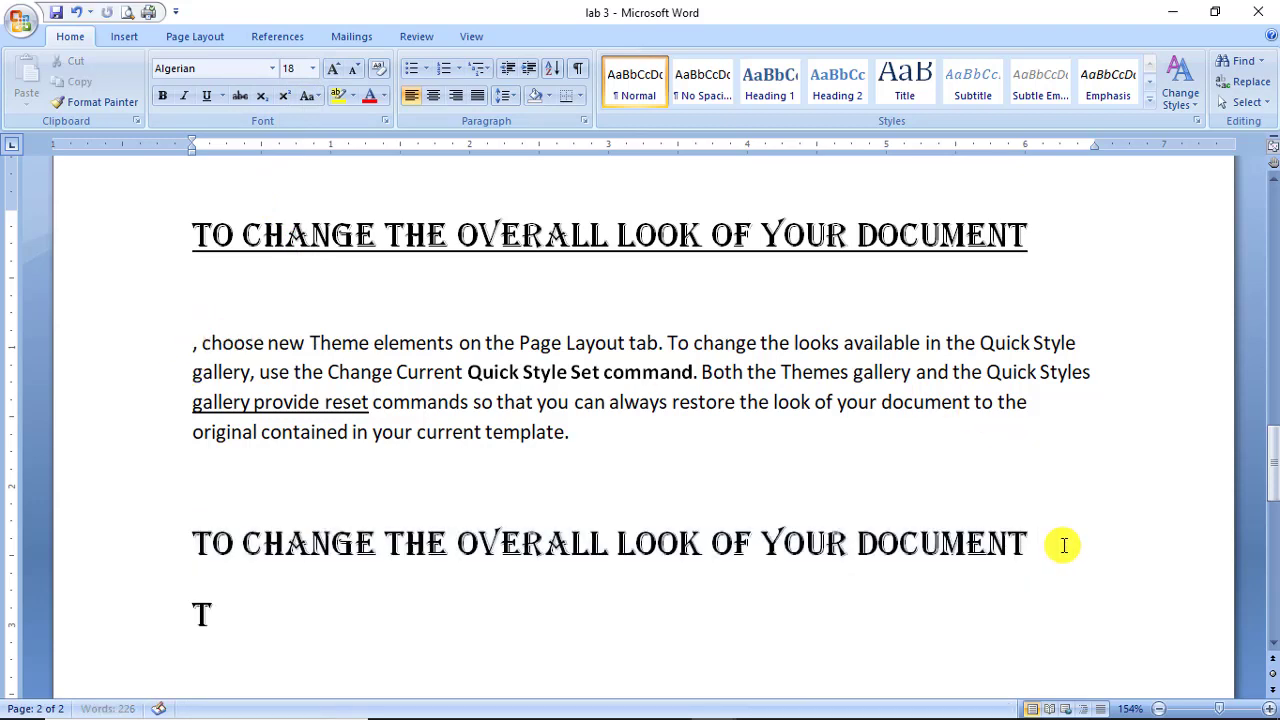
text(SASDASD)
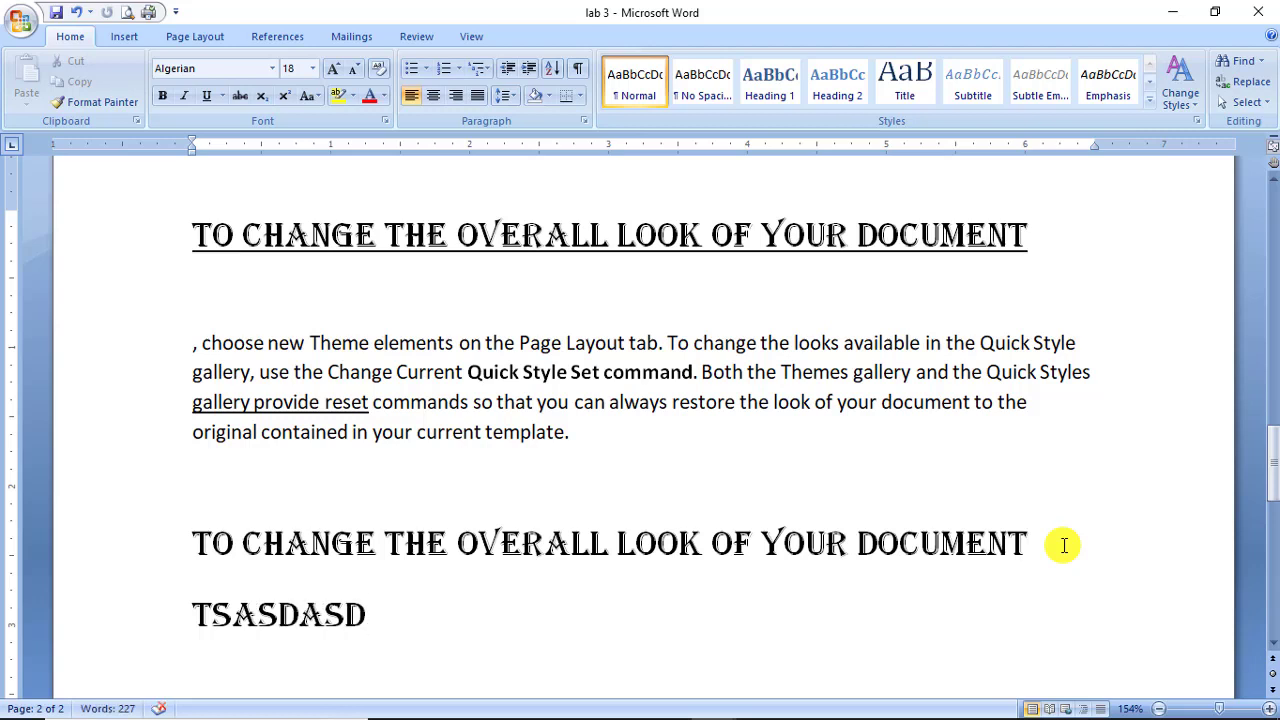
key(BackSpace)
key(BackSpace)
key(BackSpace)
key(BackSpace)
key(BackSpace)
key(BackSpace)
key(BackSpace)
key(BackSpace)
text(C)
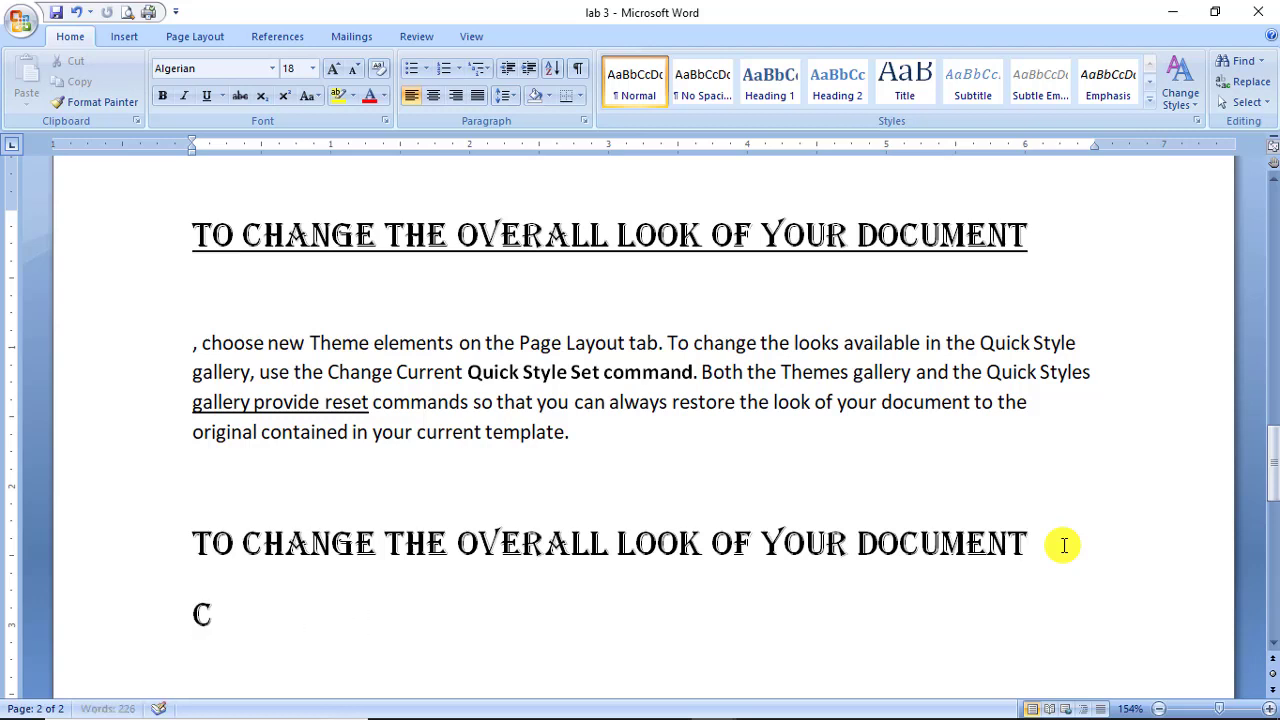
text(HOSE N)
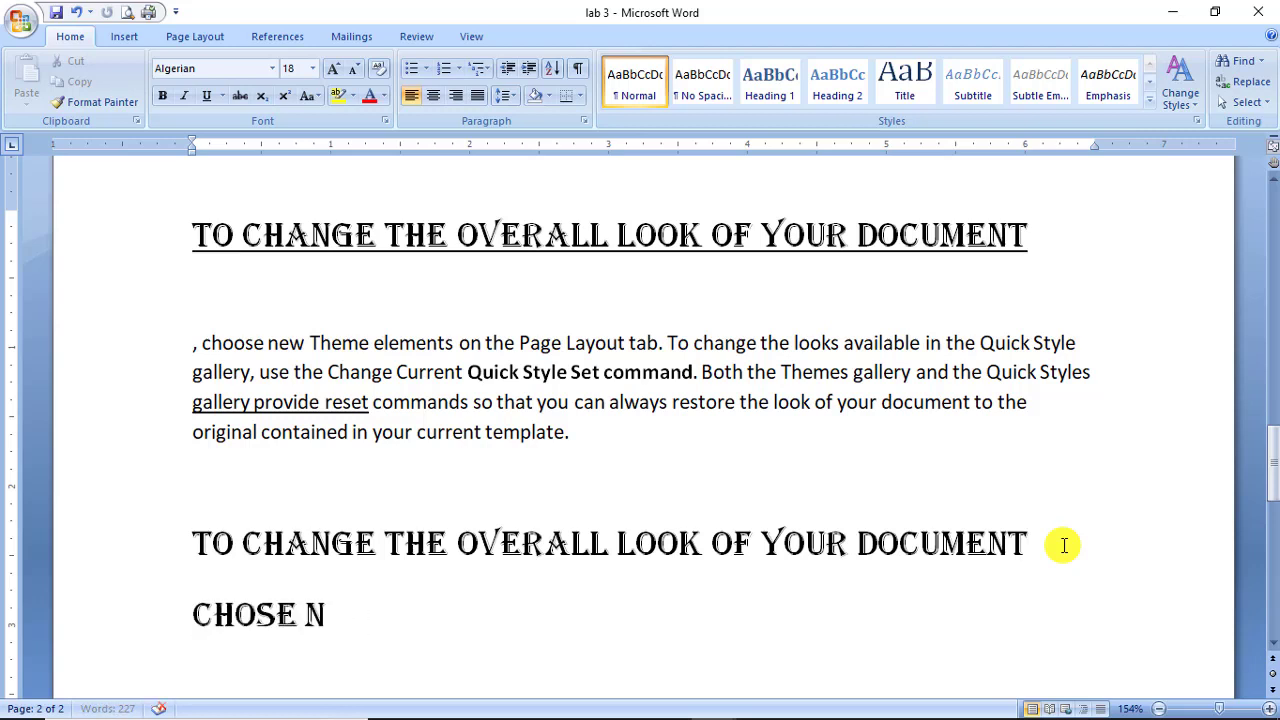
text(EW TH)
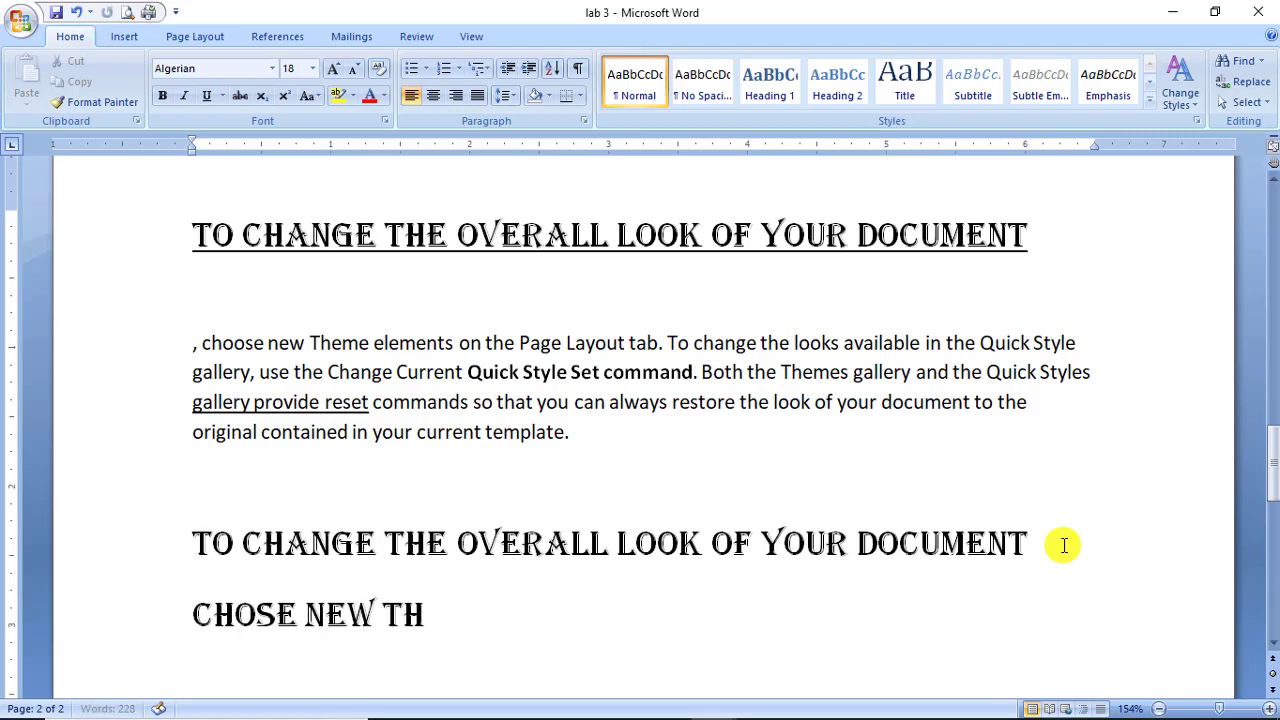
text(EME ELEMEN)
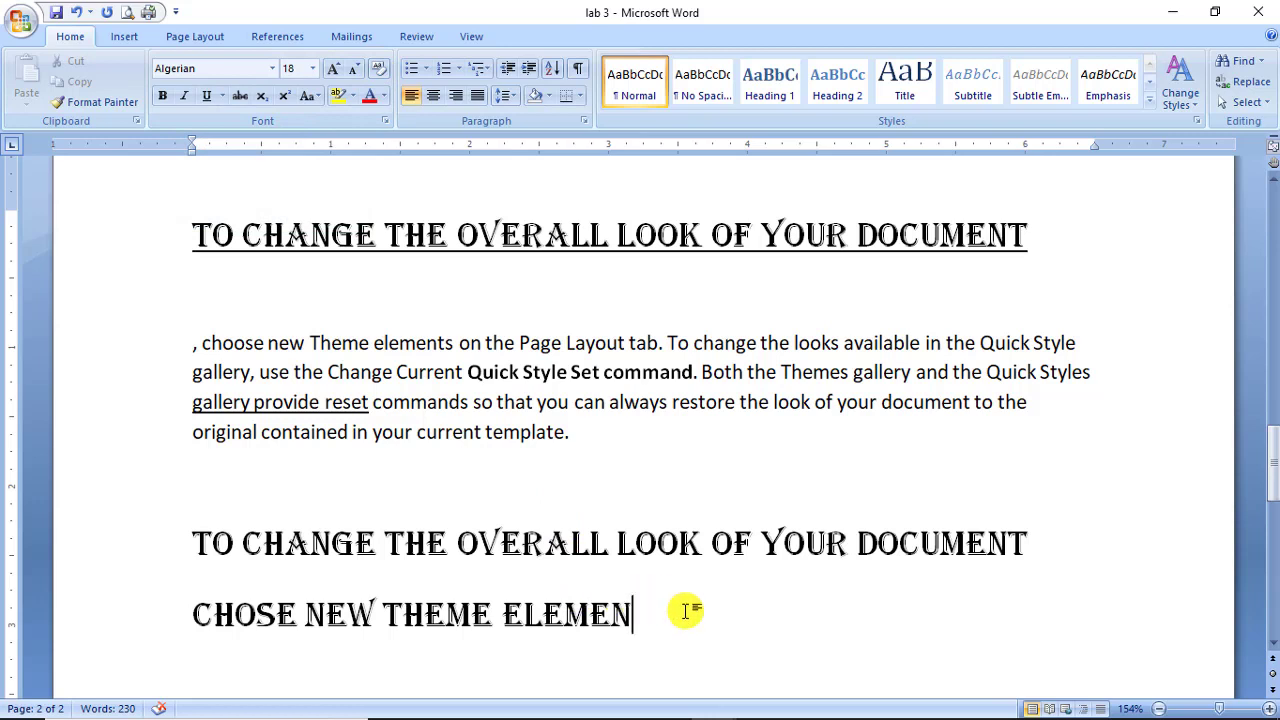
Clear the formatting on the 'CHOSE NEW THEME ELEMEN' line so it becomes plain body text.
drag(685, 610, 237, 600)
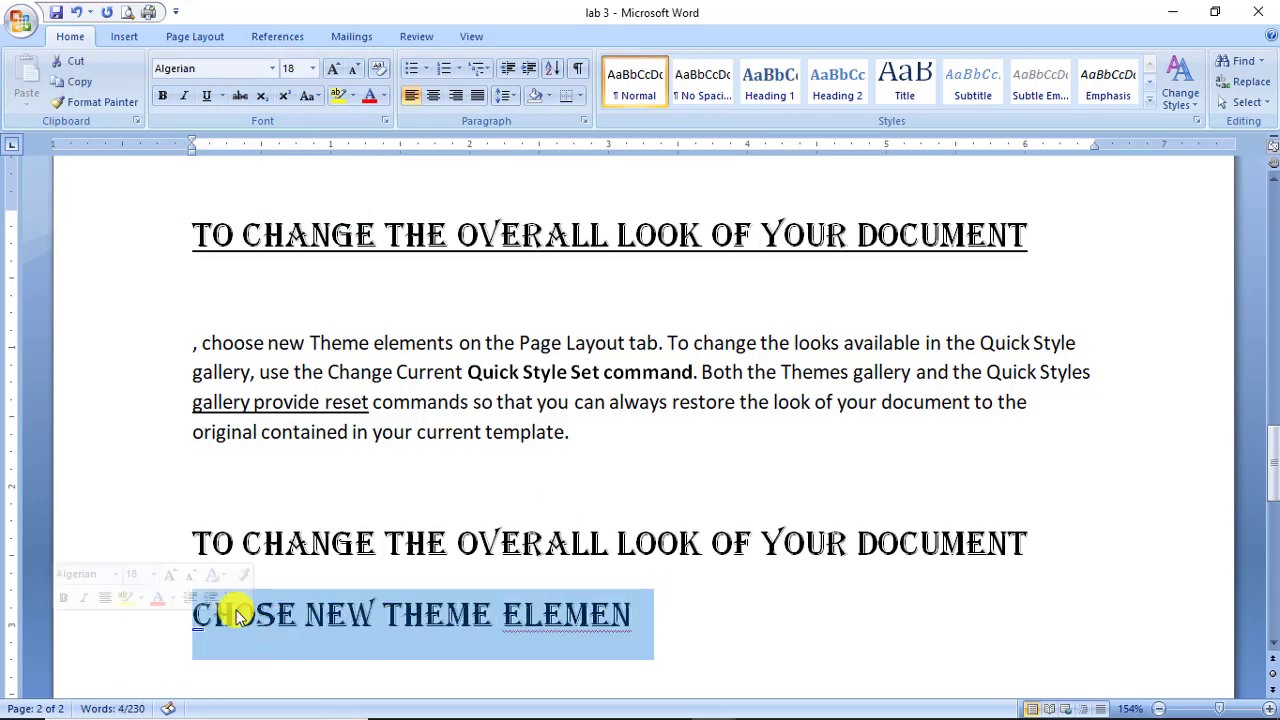
click(381, 74)
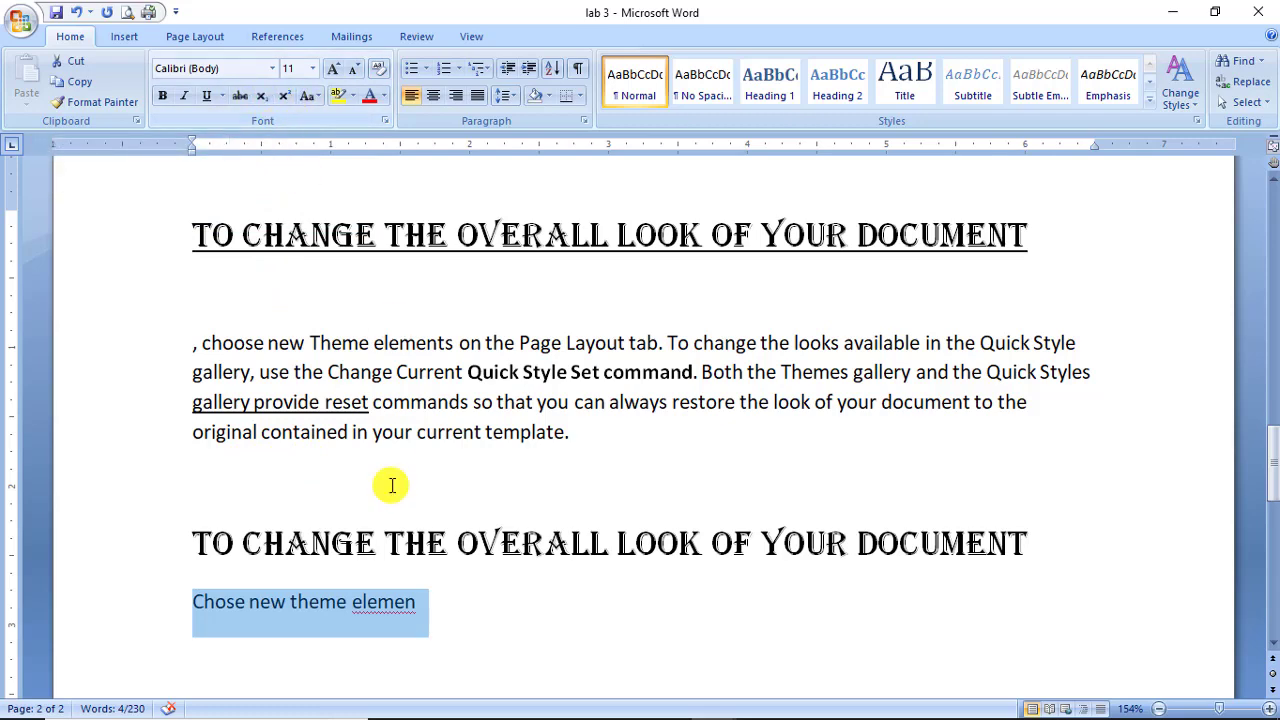
scroll(370, 510, down, 3)
click(346, 543)
click(525, 497)
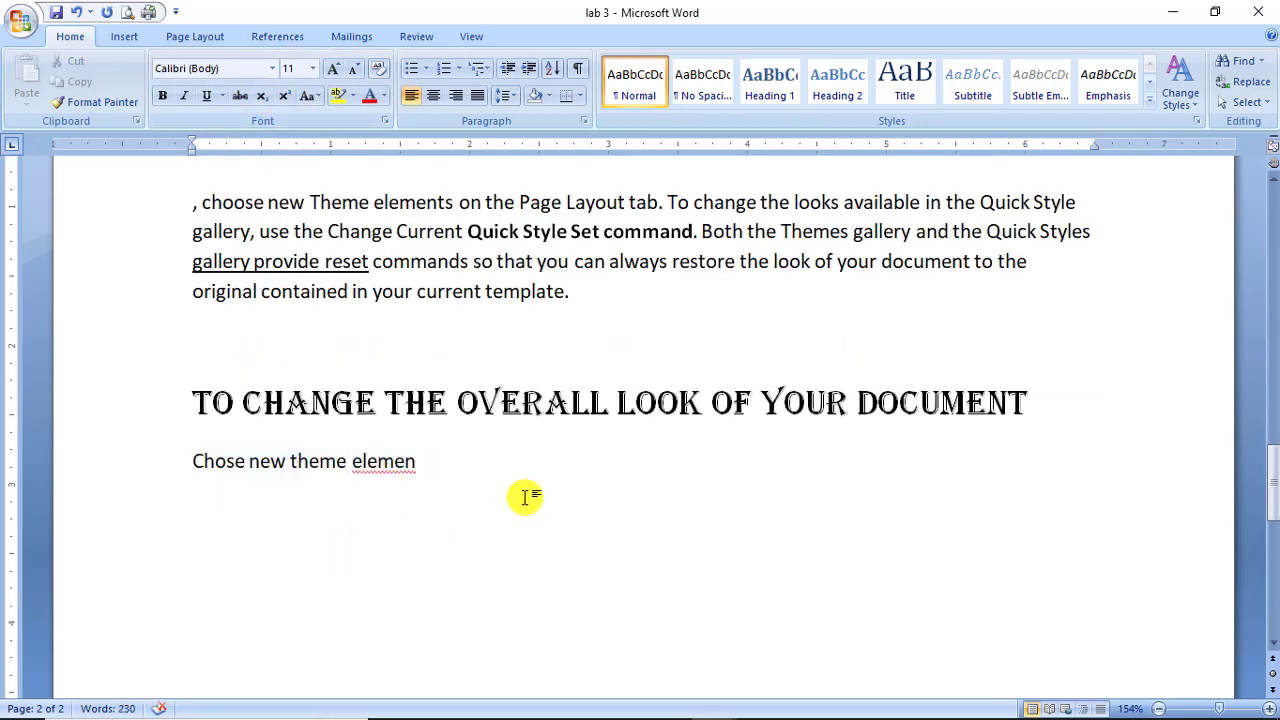
Add an H20 line with the 2 subscripted, then type 101111) on the empty line above.
key(Return)
key(Return)
text(H20)
key(Left)
key(shift+Left)
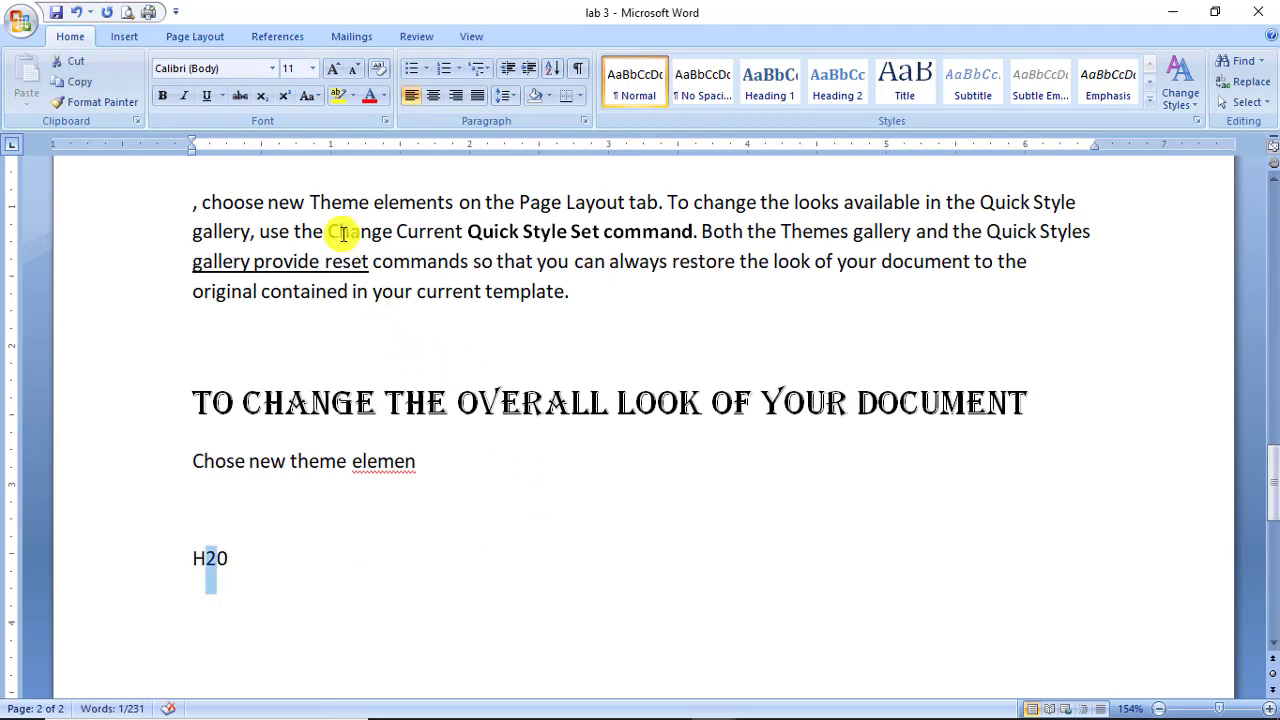
click(264, 96)
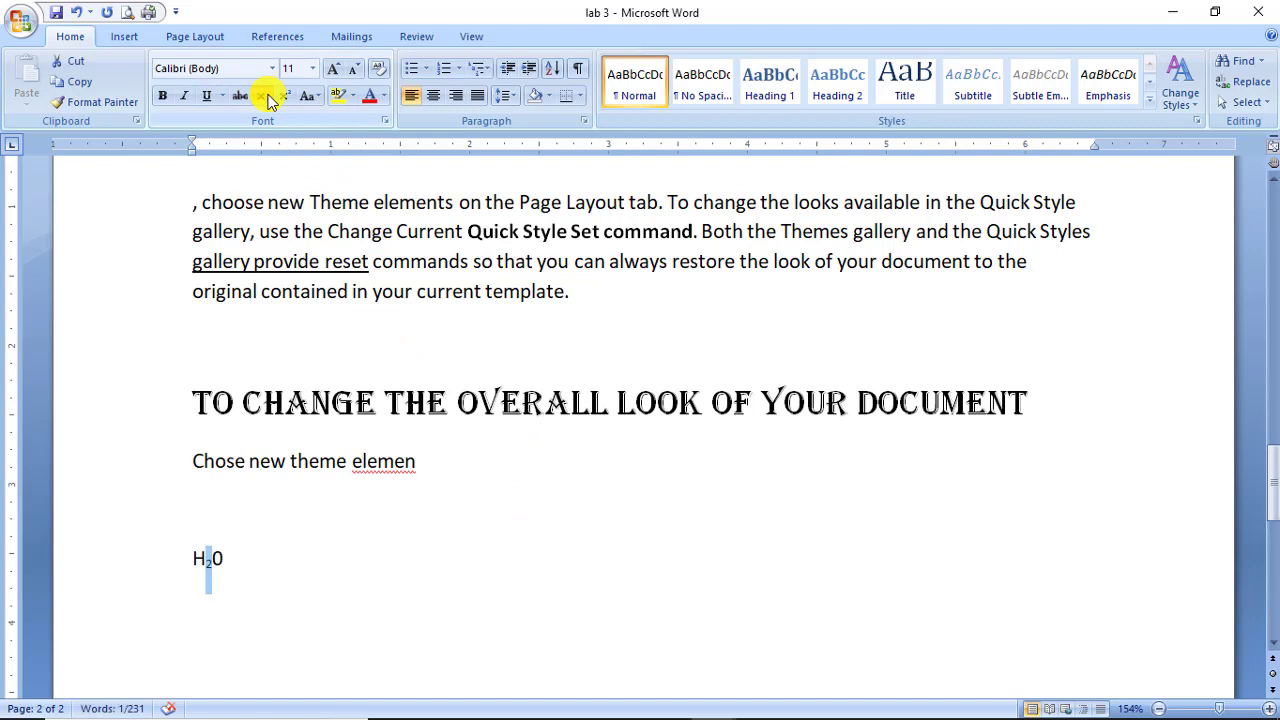
click(255, 532)
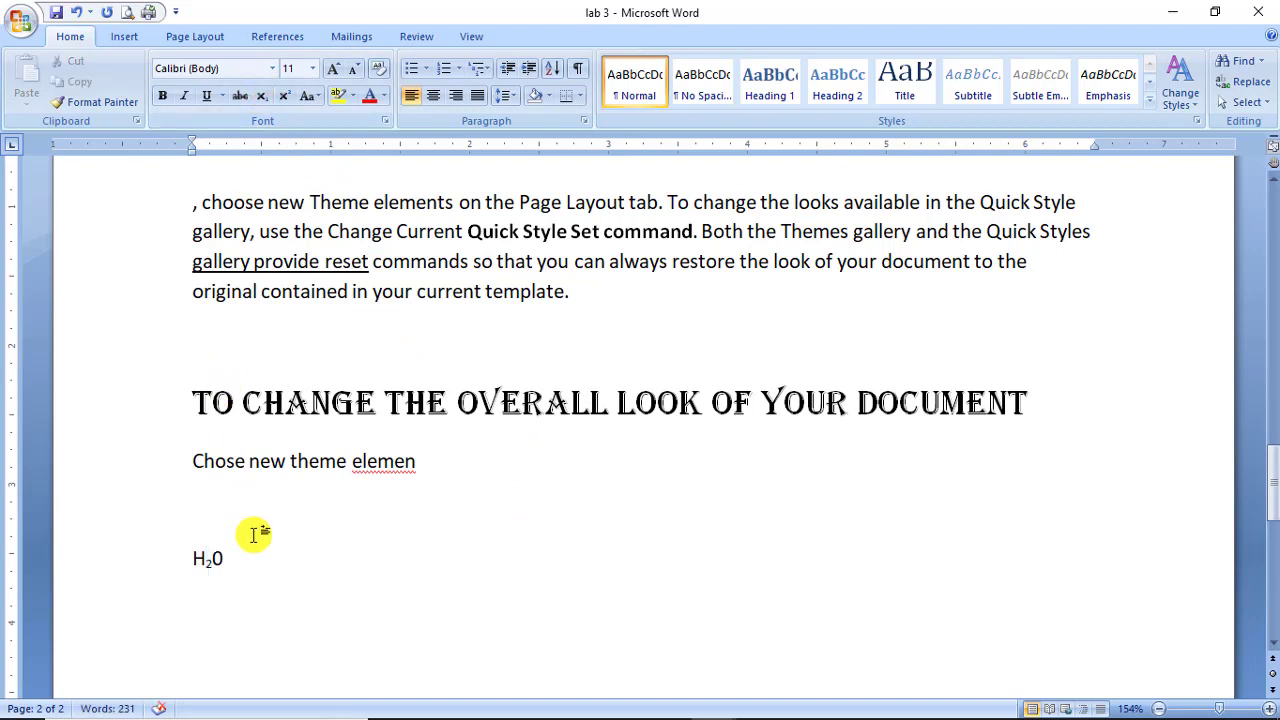
text(101111))
Rewrite the line as (101111) followed by a subscript 2, then add an empty line below.
key(Left)
key(Left)
key(Left)
key(Left)
key(Left)
key(Left)
key(Left)
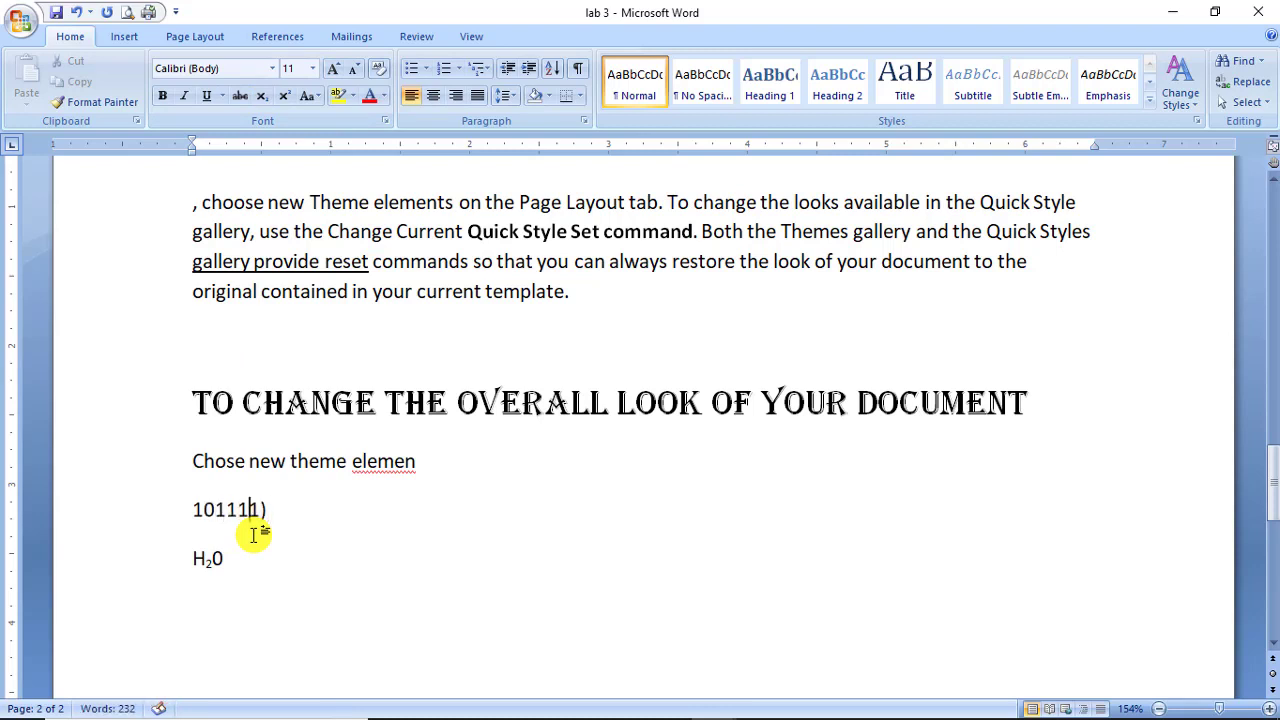
text(()
key(Right)
key(Right)
key(Right)
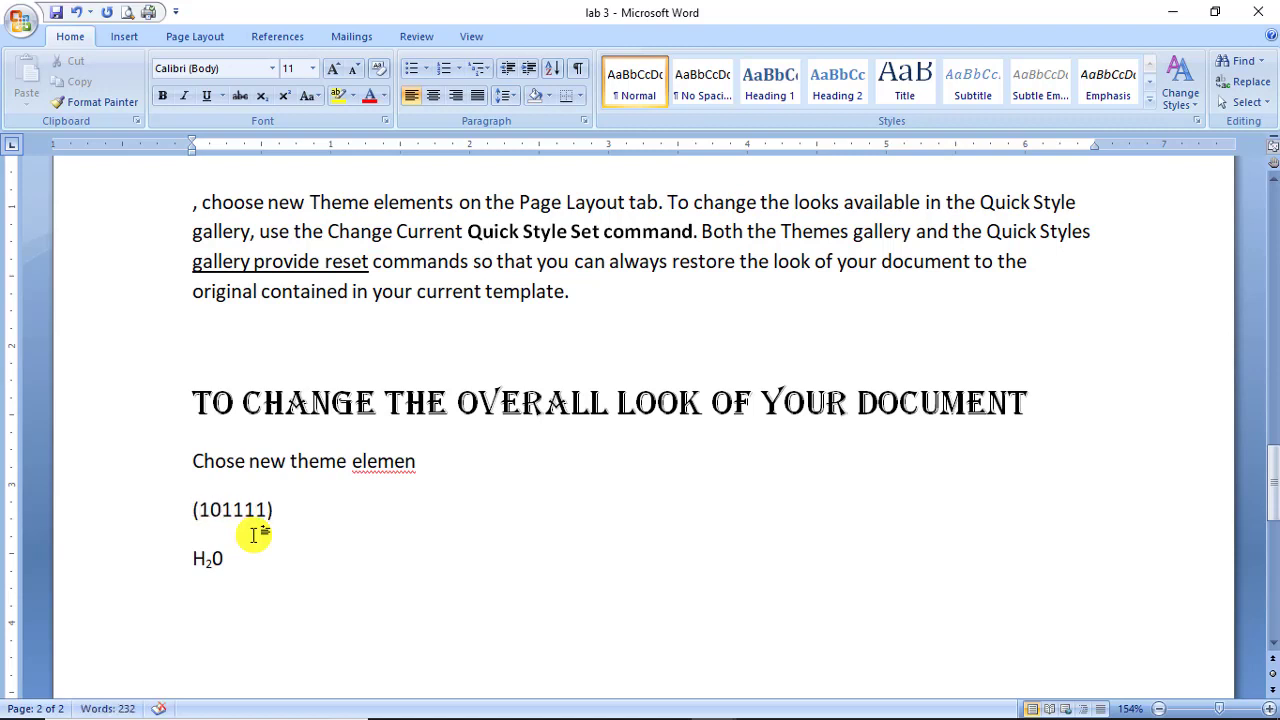
key(Right)
key(Right)
key(Right)
key(Right)
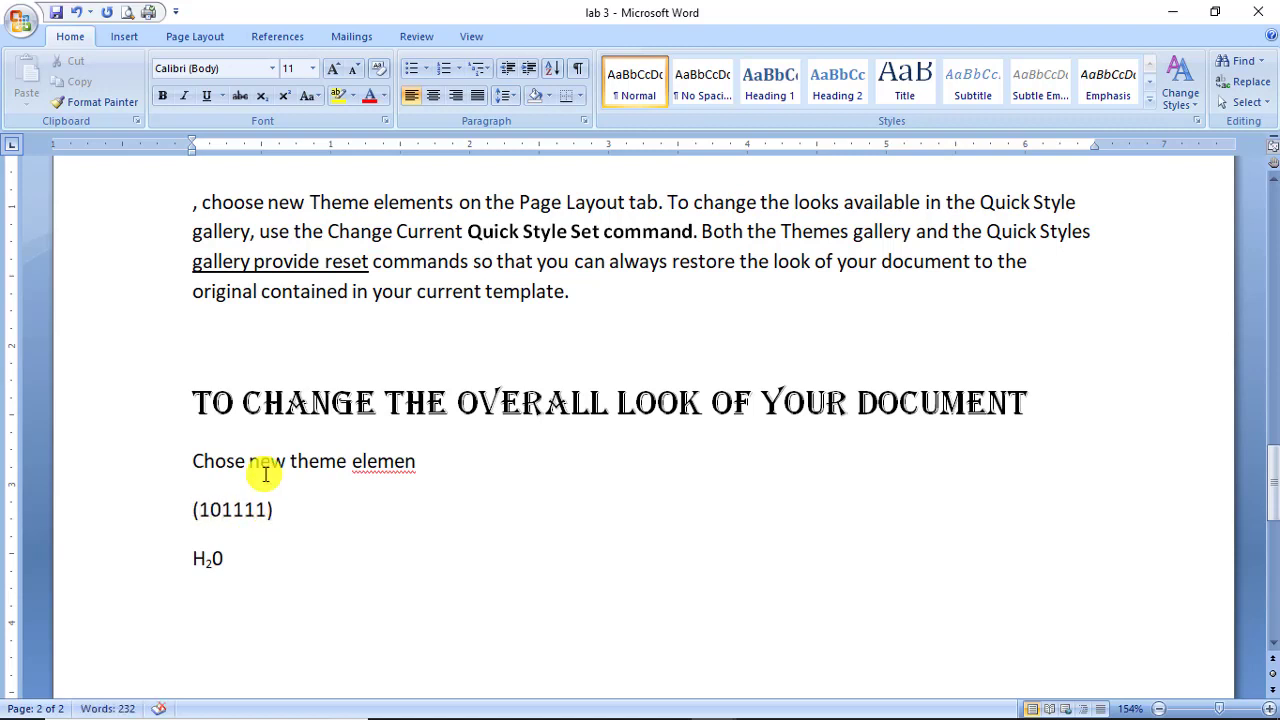
text(2)
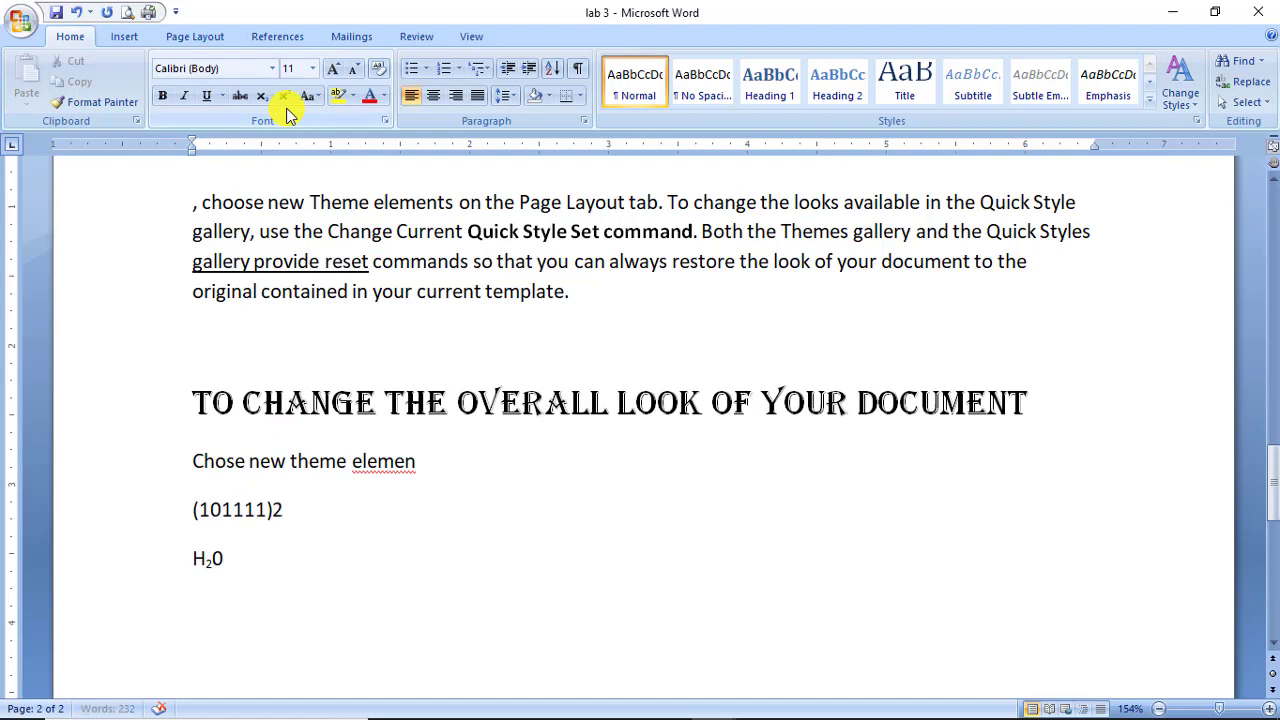
key(shift+Left)
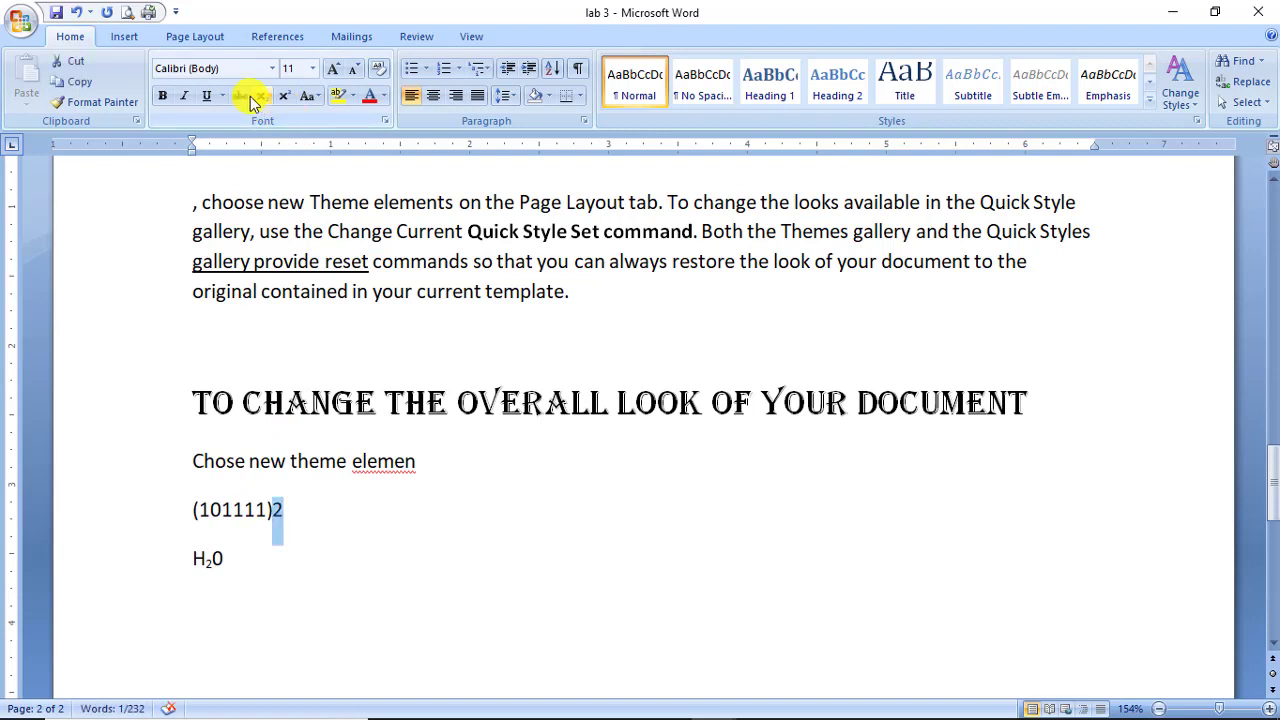
click(259, 97)
click(264, 630)
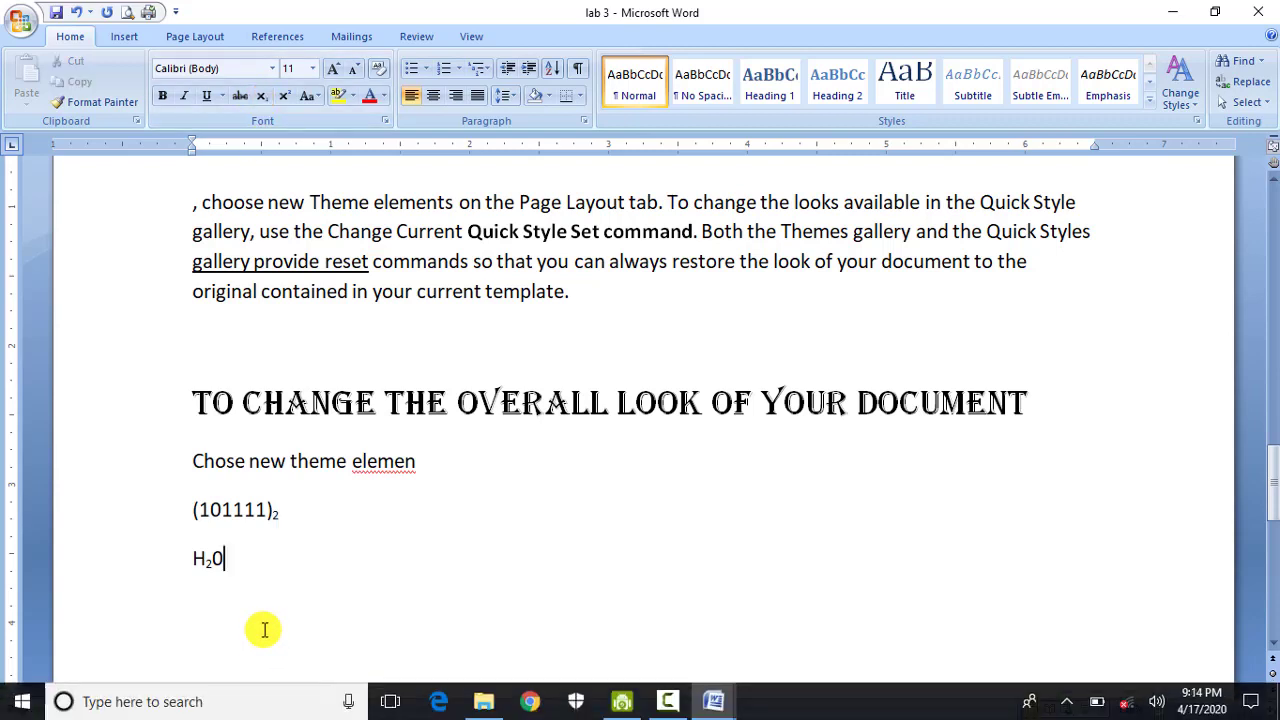
key(Return)
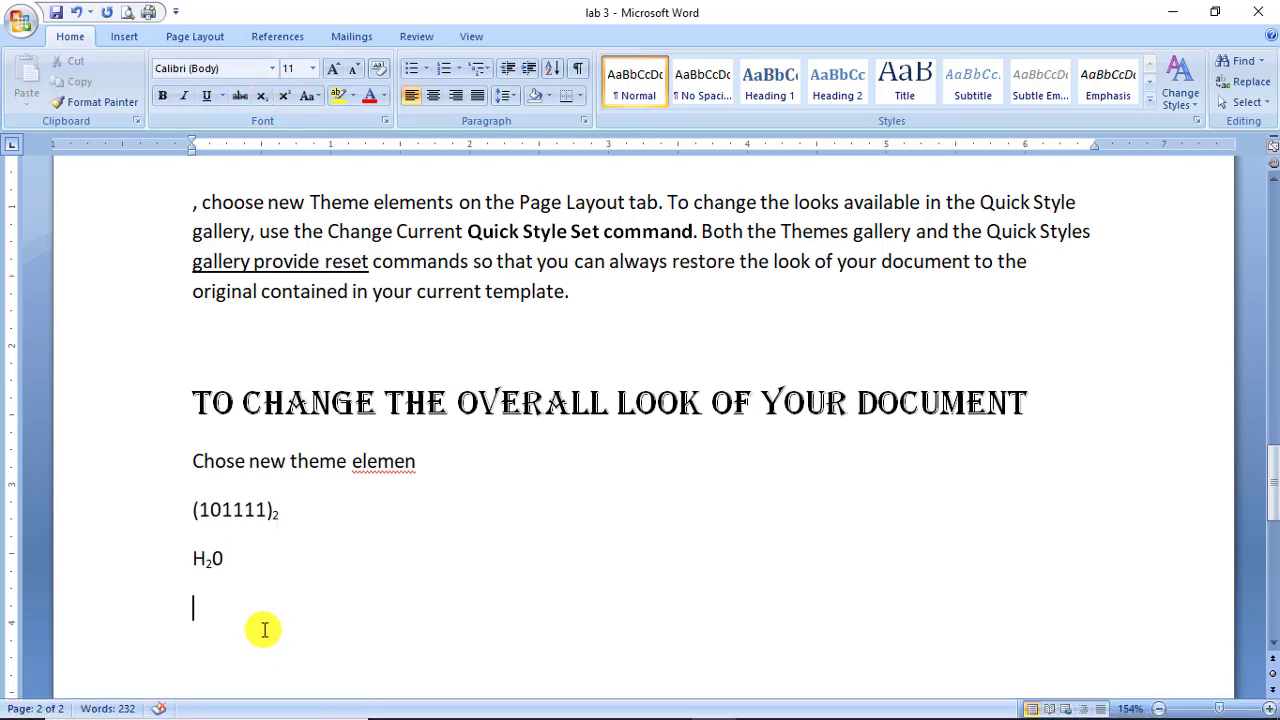
Type X2+X3 and make both the 2 and the 3 superscripts, giving X²+X³.
text(X2+x3)
key(Left)
key(BackSpace)
text(X)
key(Left)
key(Left)
key(shift+Left)
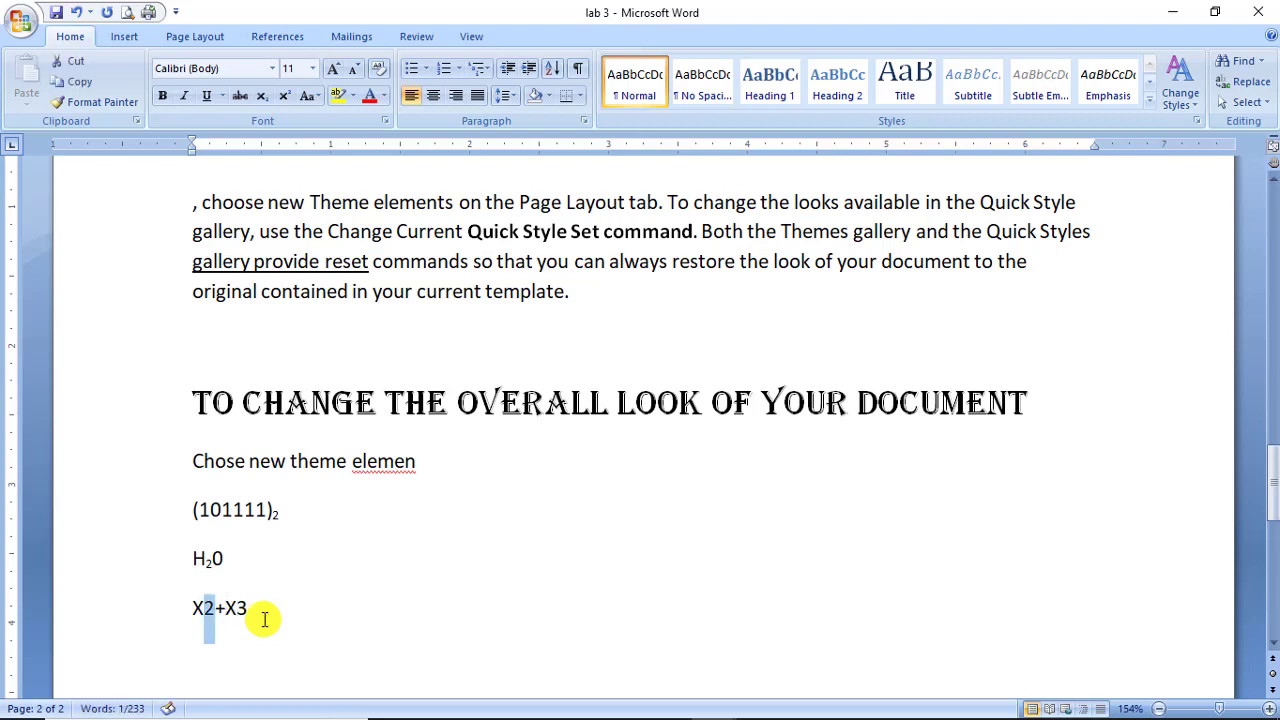
click(284, 96)
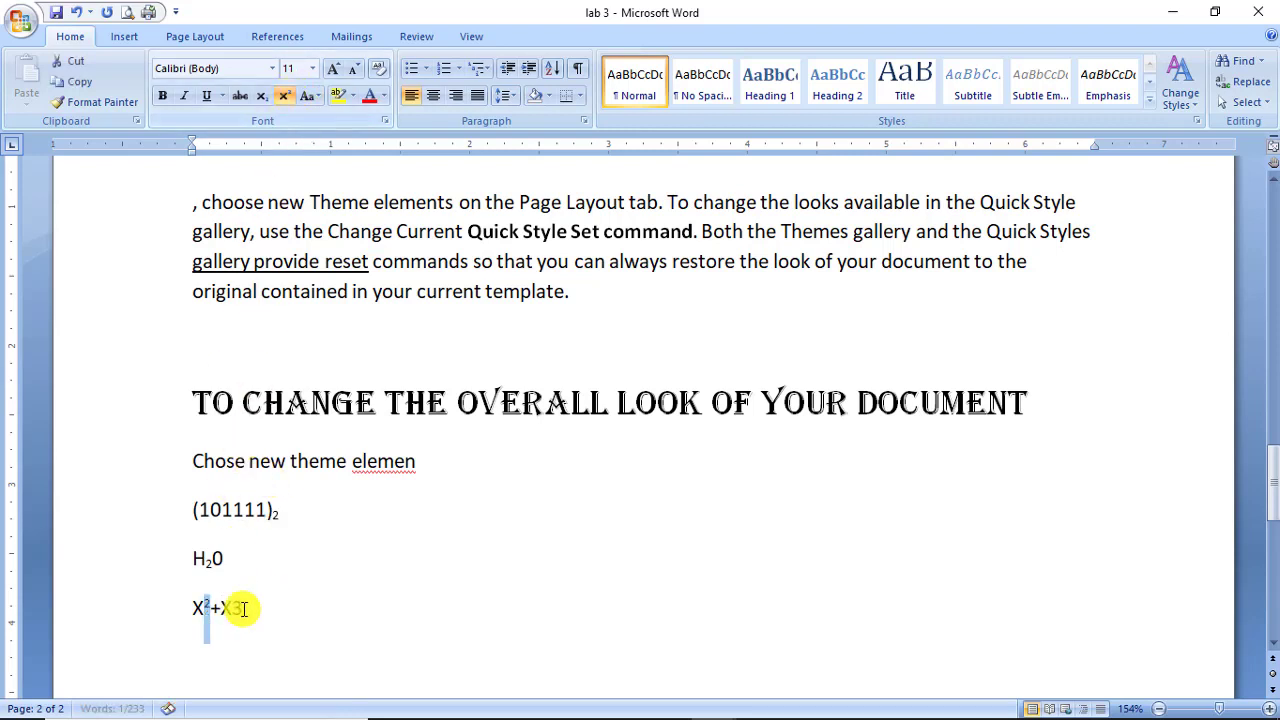
drag(233, 608, 243, 608)
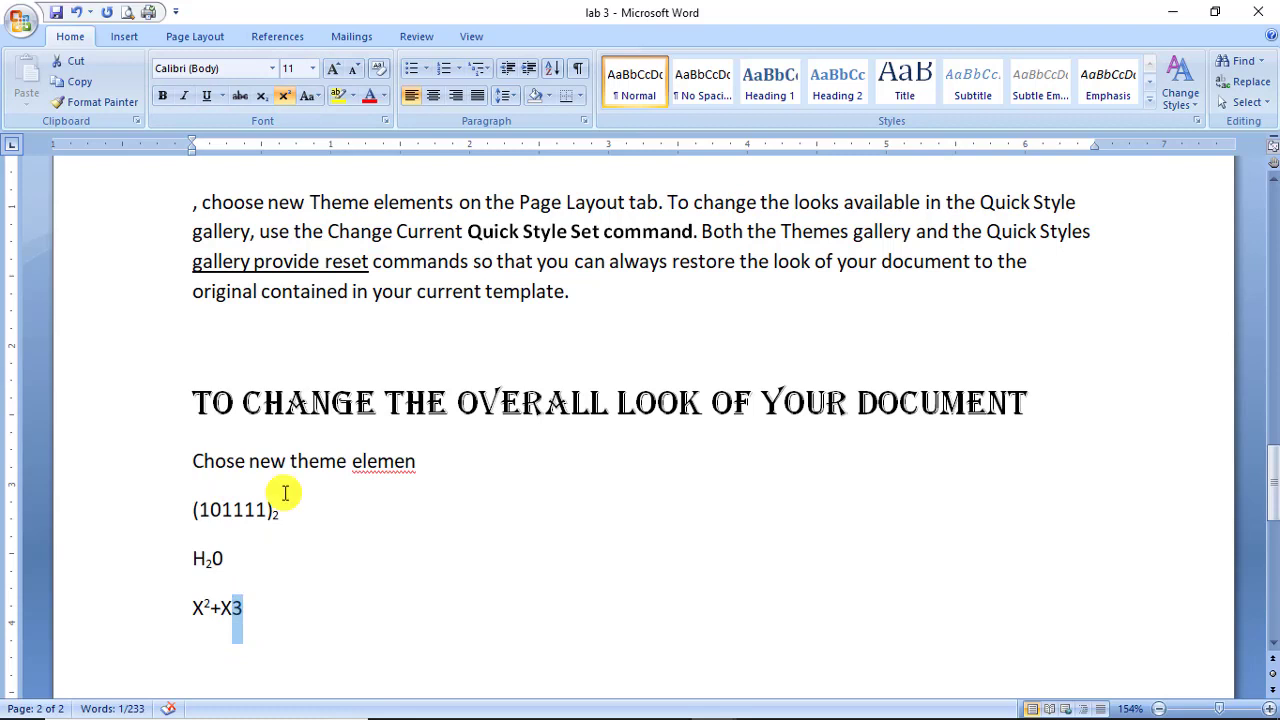
click(284, 96)
click(310, 461)
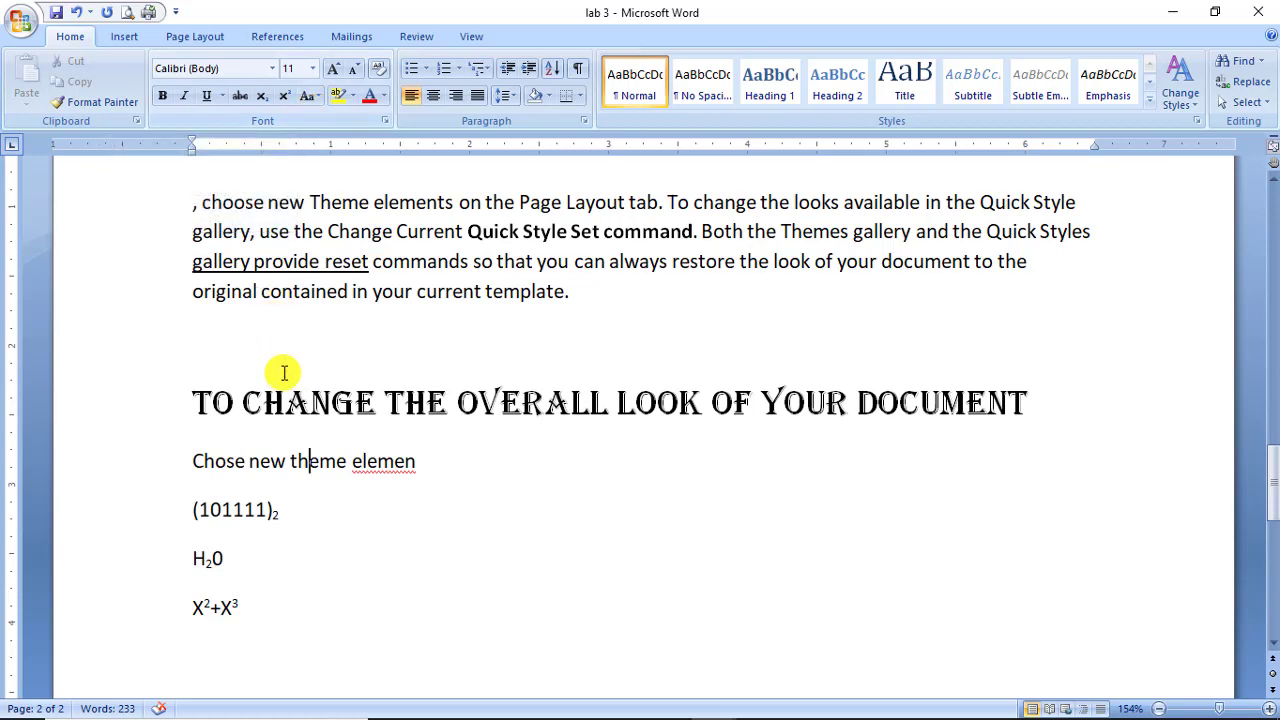
Apply Sentence case to the 'To change the overall look of your document' heading.
click(195, 404)
drag(193, 408, 940, 403)
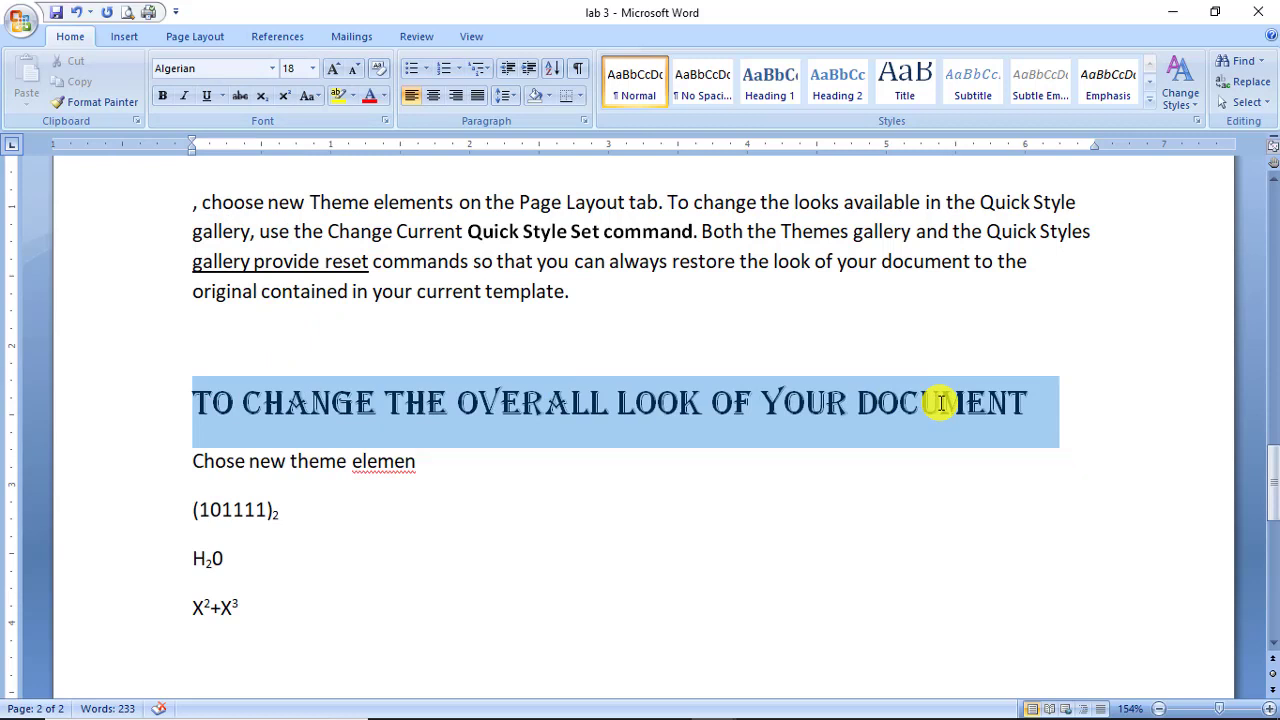
drag(940, 403, 1020, 403)
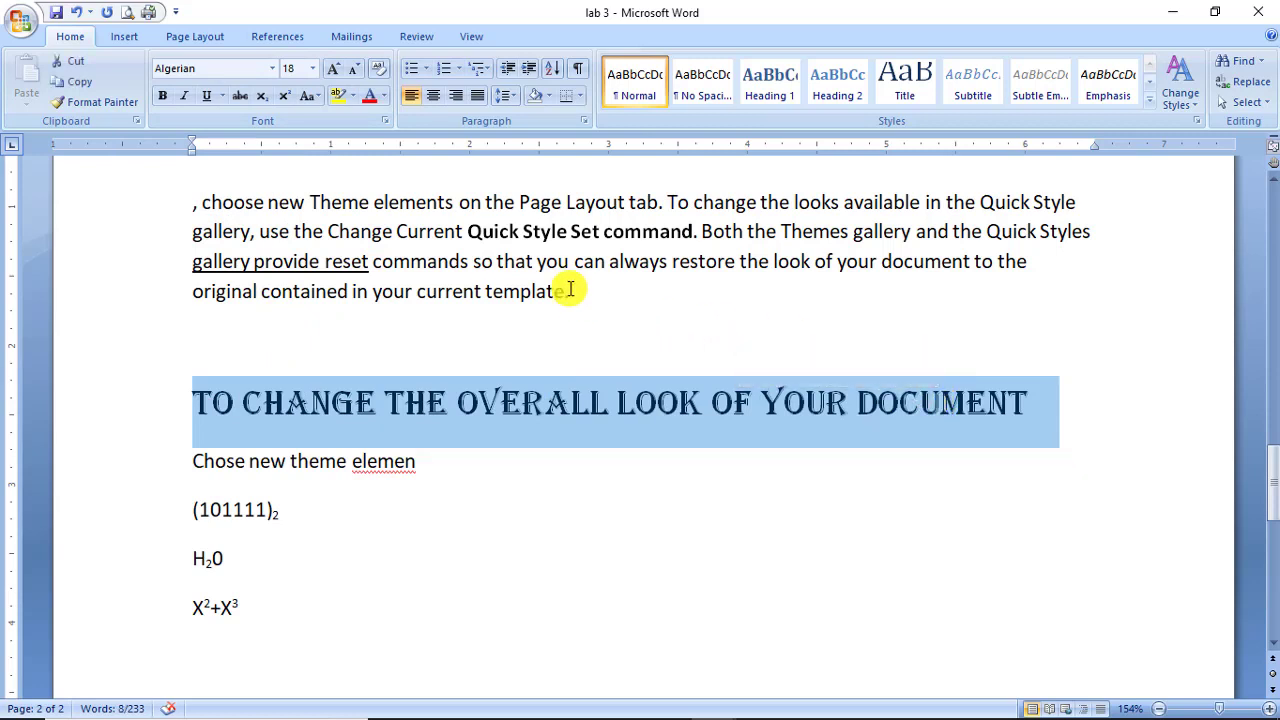
drag(570, 289, 191, 206)
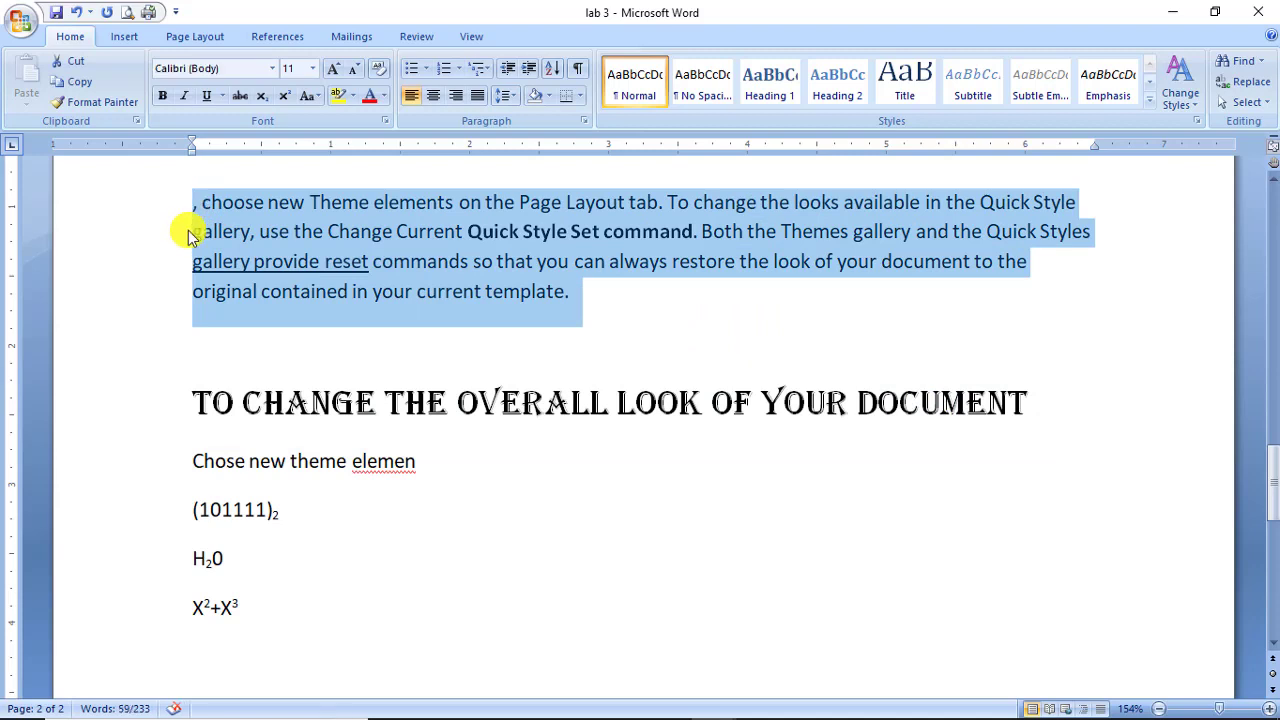
click(264, 404)
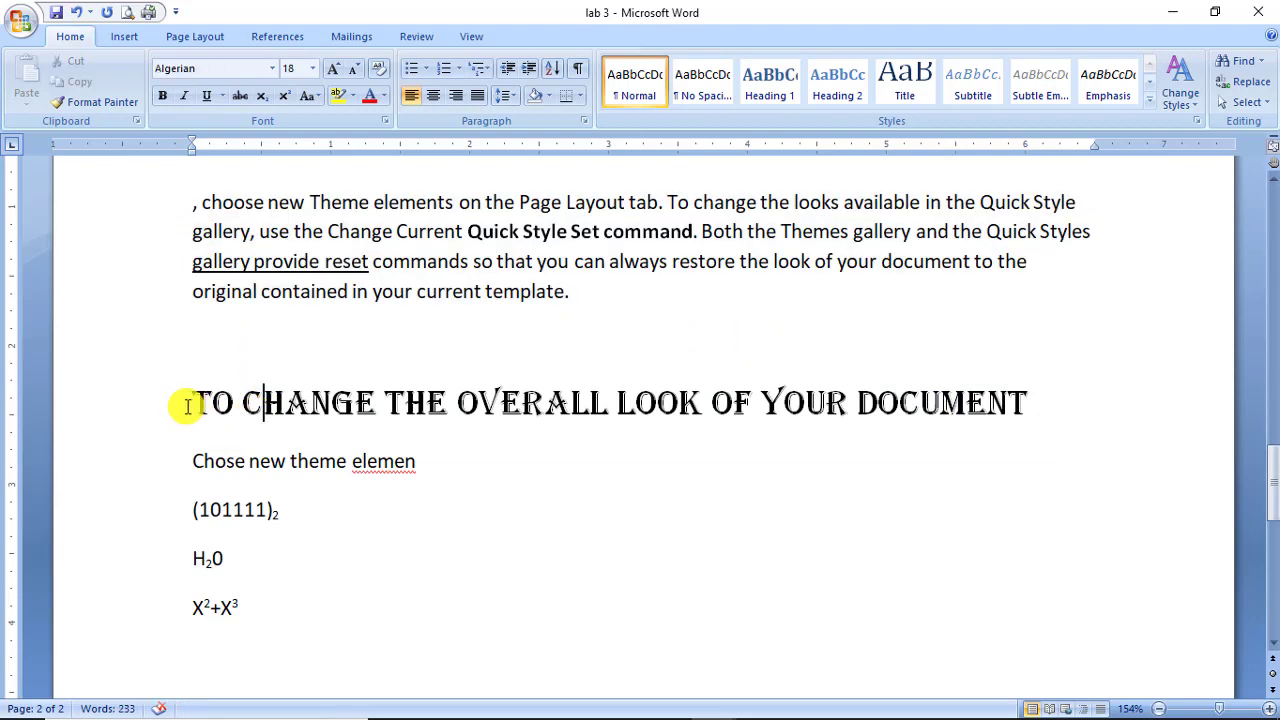
drag(187, 405, 891, 389)
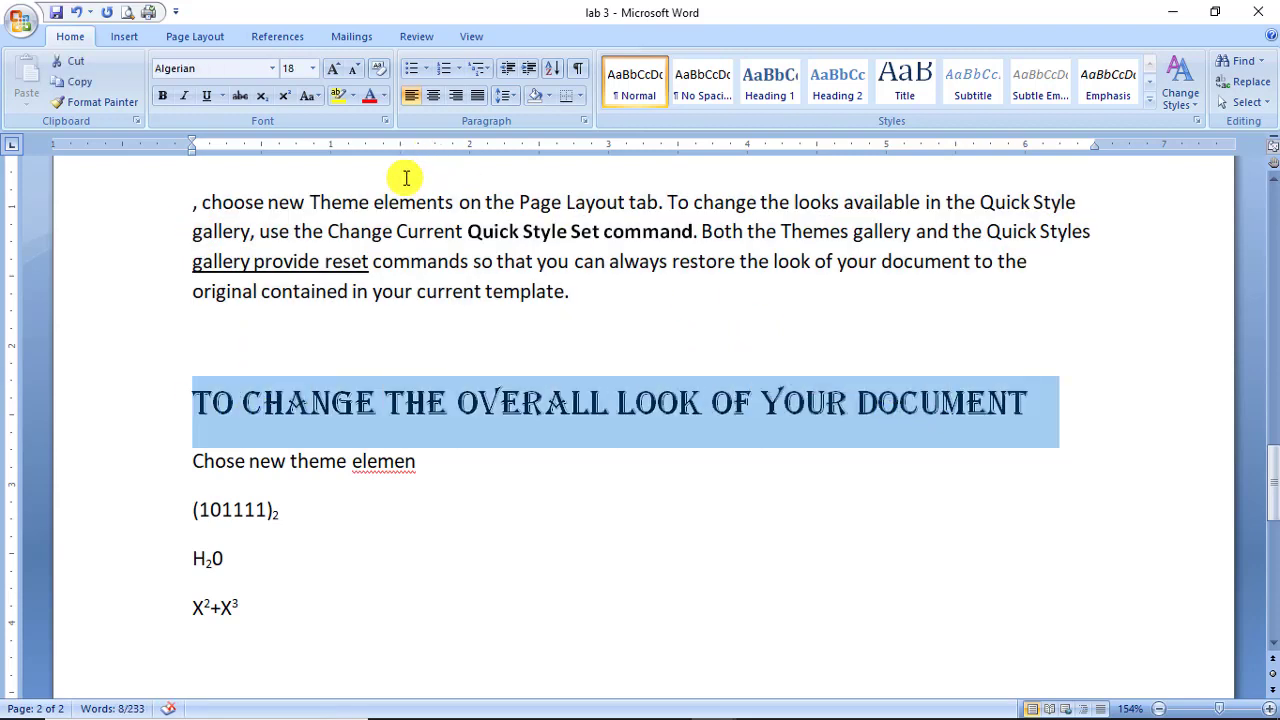
click(308, 96)
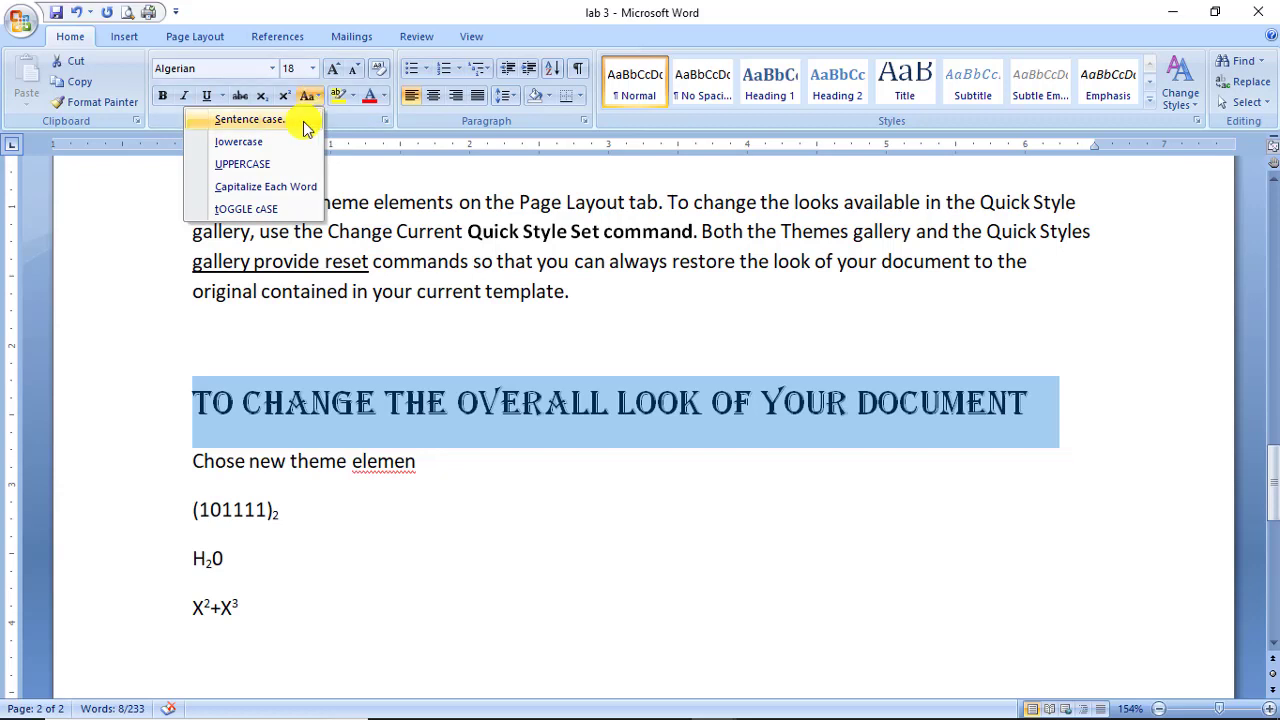
click(305, 124)
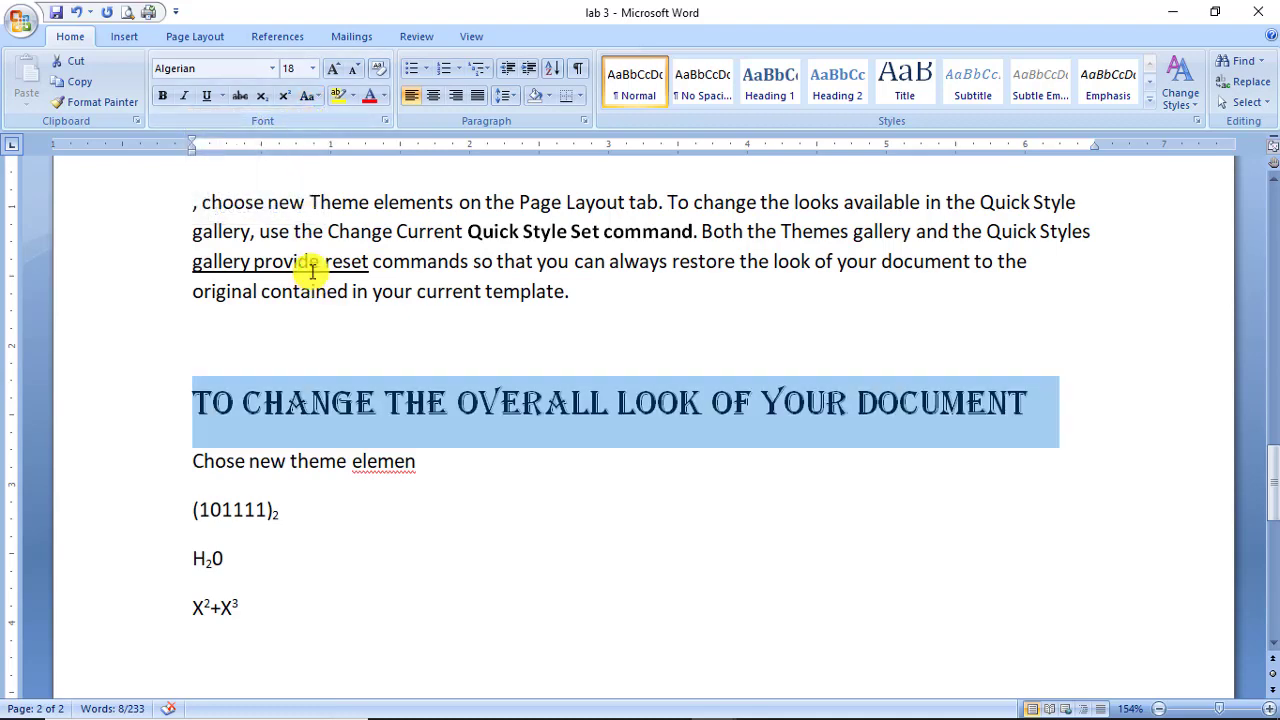
Change the selected heading's font from Algerian to Adobe Gothic Std B.
click(274, 70)
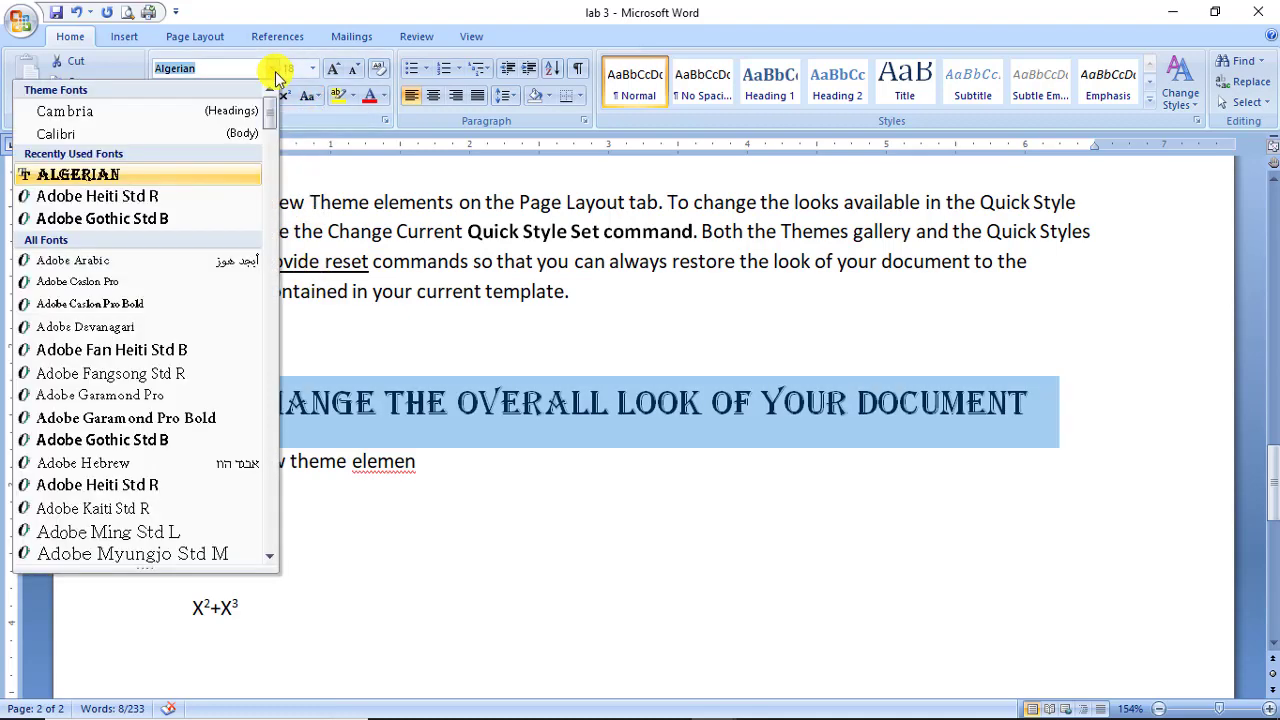
click(305, 216)
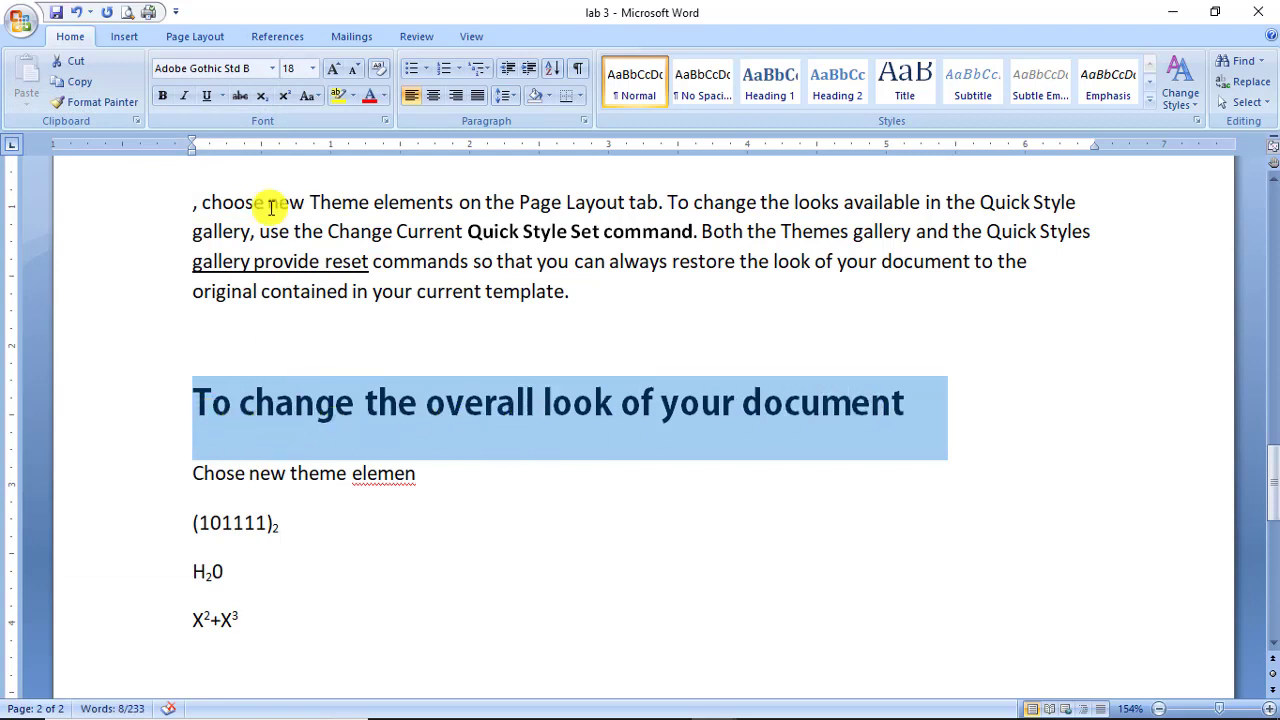
click(309, 96)
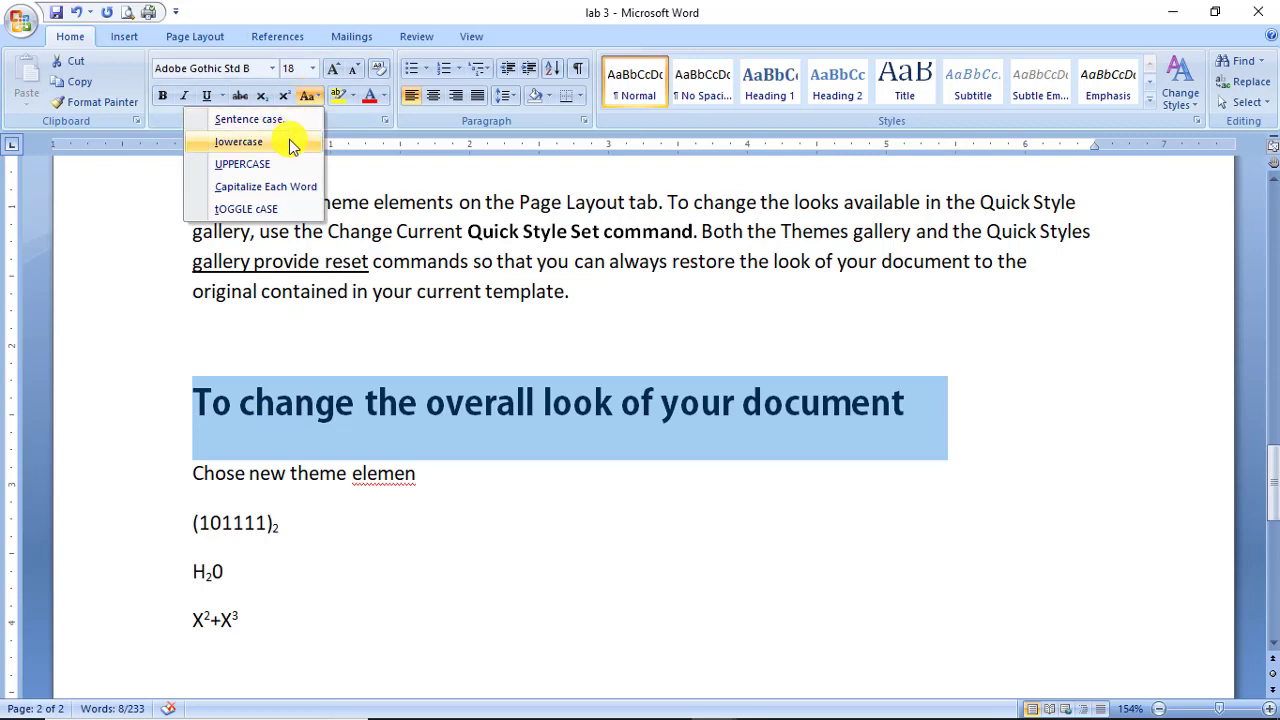
Switch the heading to lowercase, then UPPERCASE, then Capitalize Each Word.
click(289, 141)
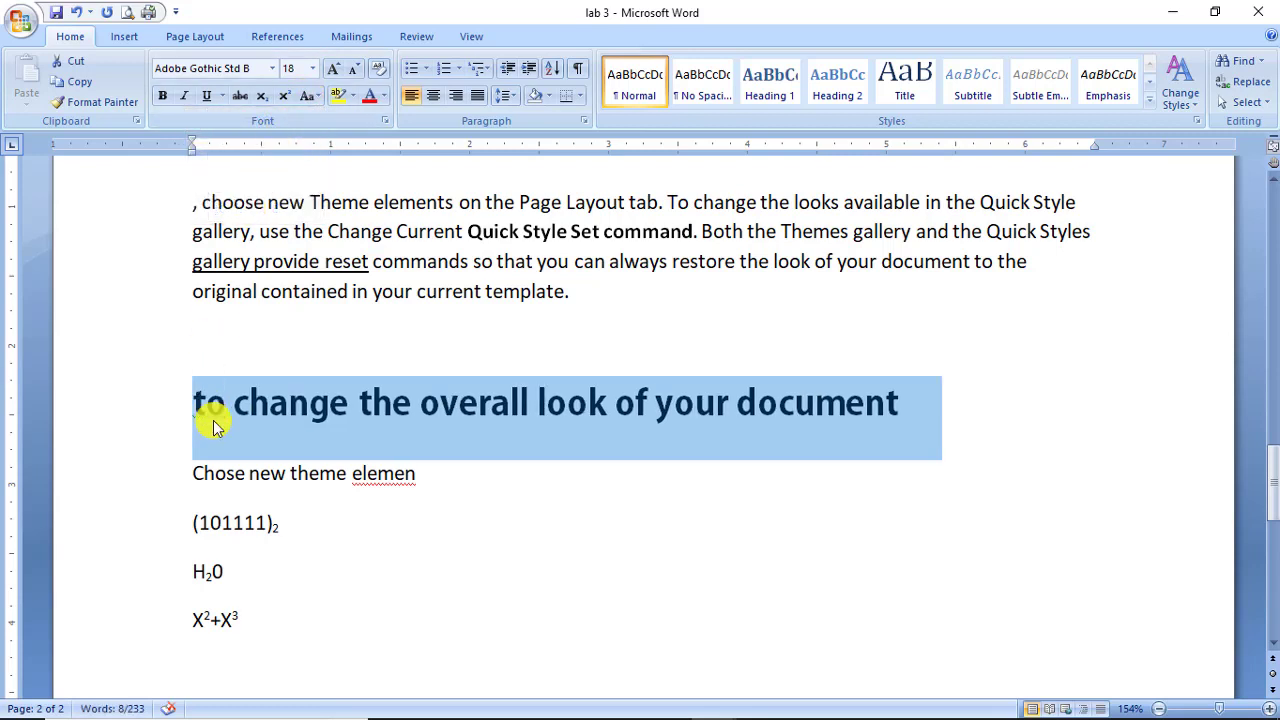
click(307, 96)
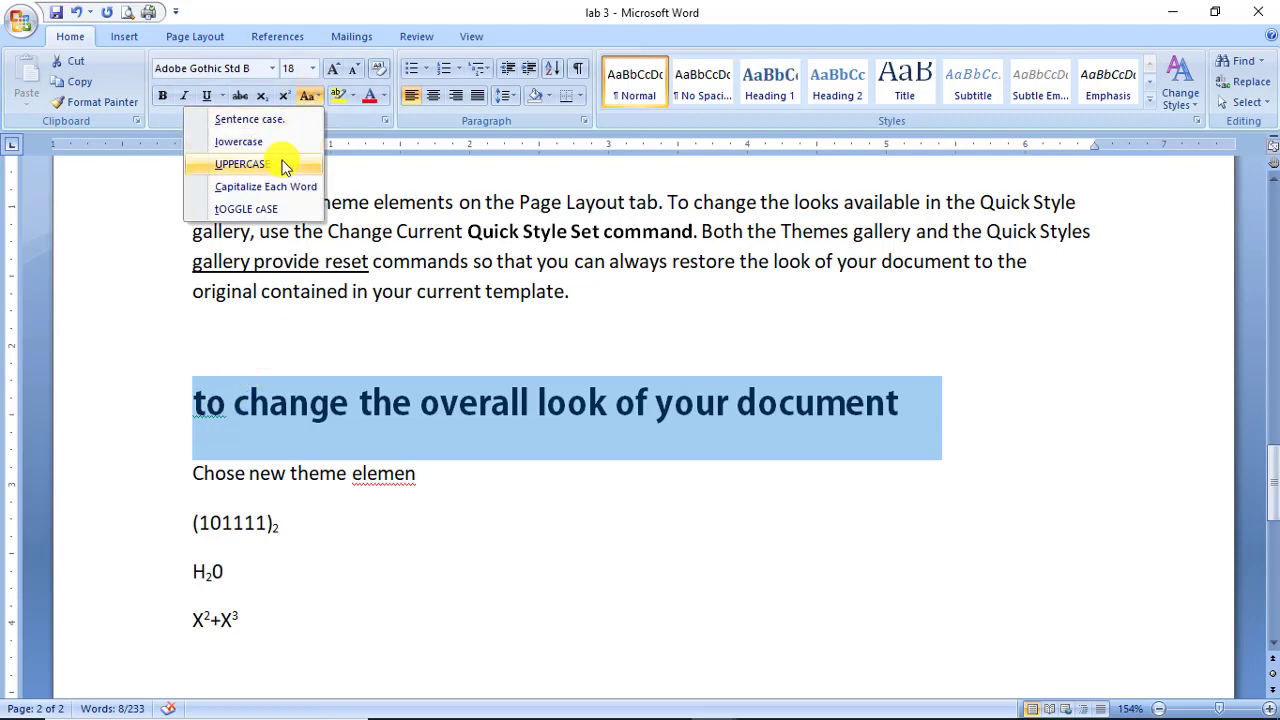
click(283, 166)
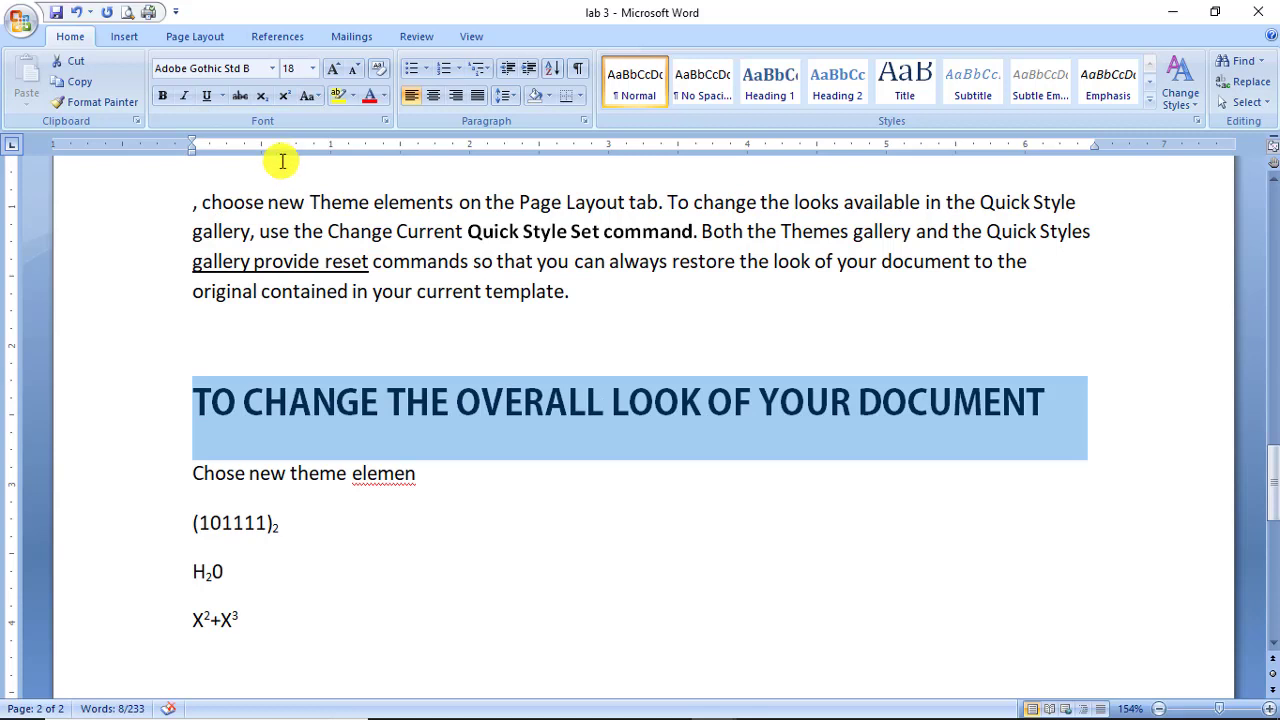
click(305, 96)
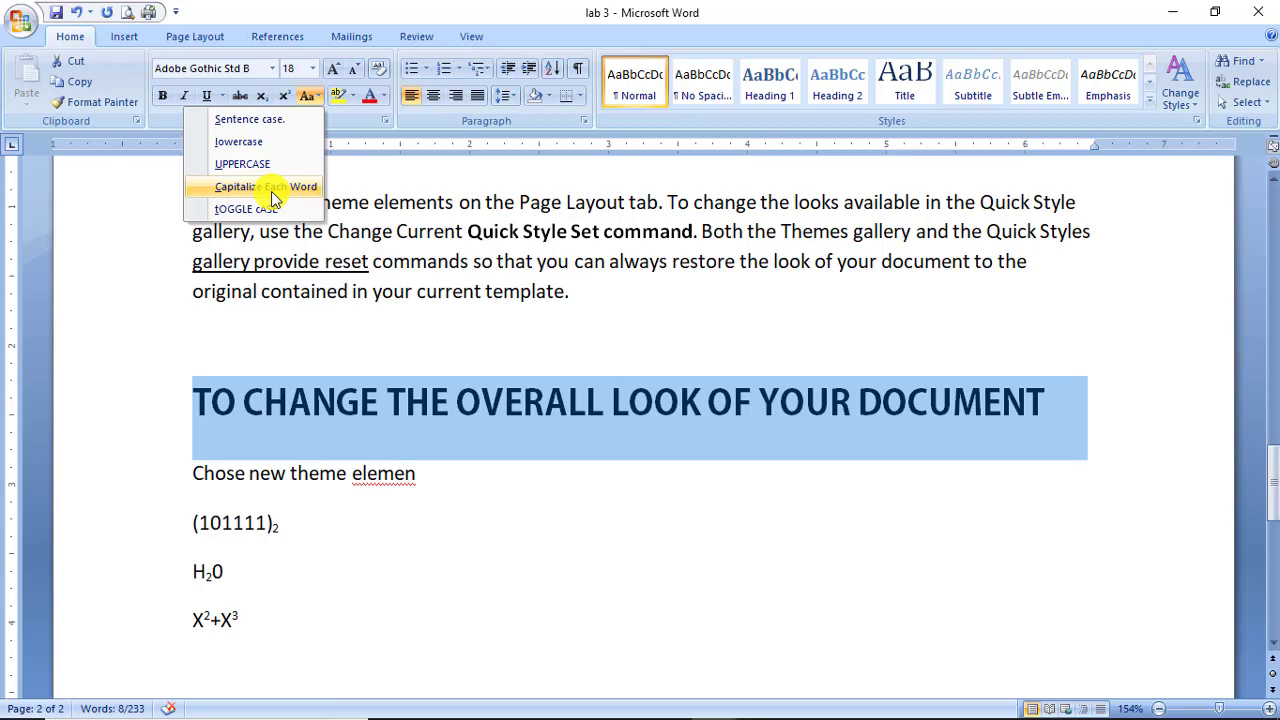
click(270, 187)
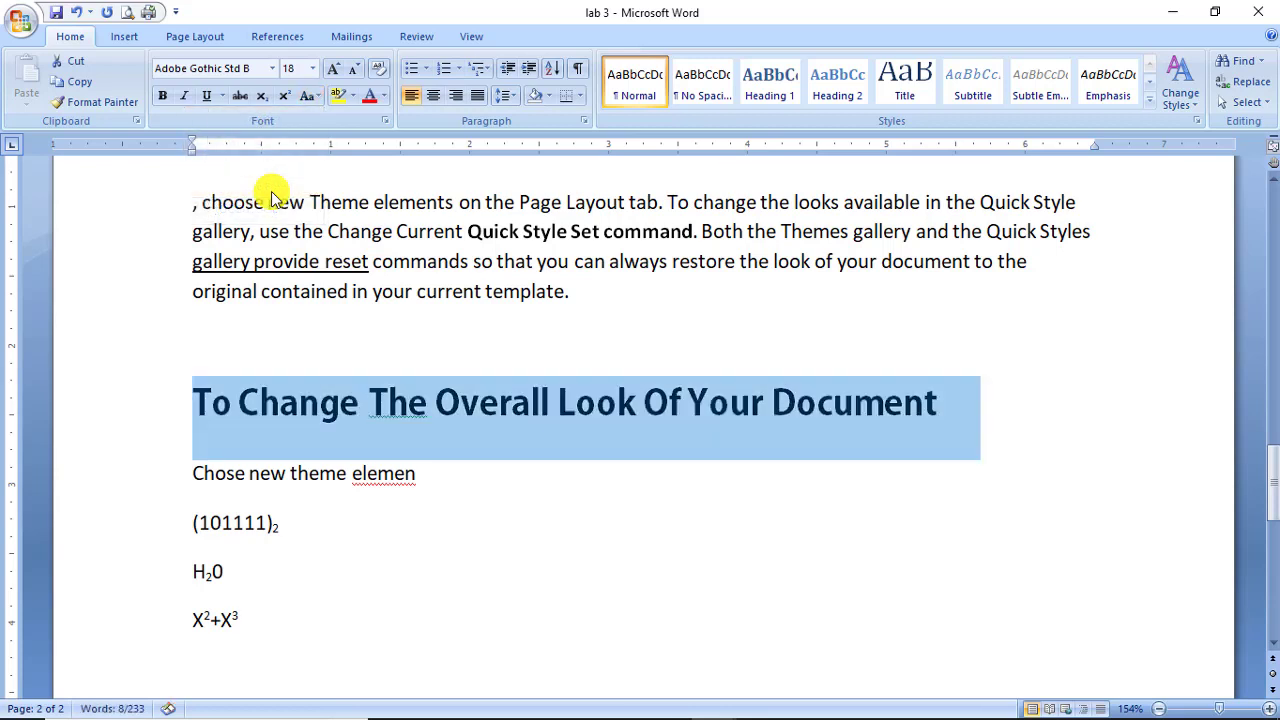
Put the heading into Sentence case, then back to Capitalize Each Word.
click(307, 95)
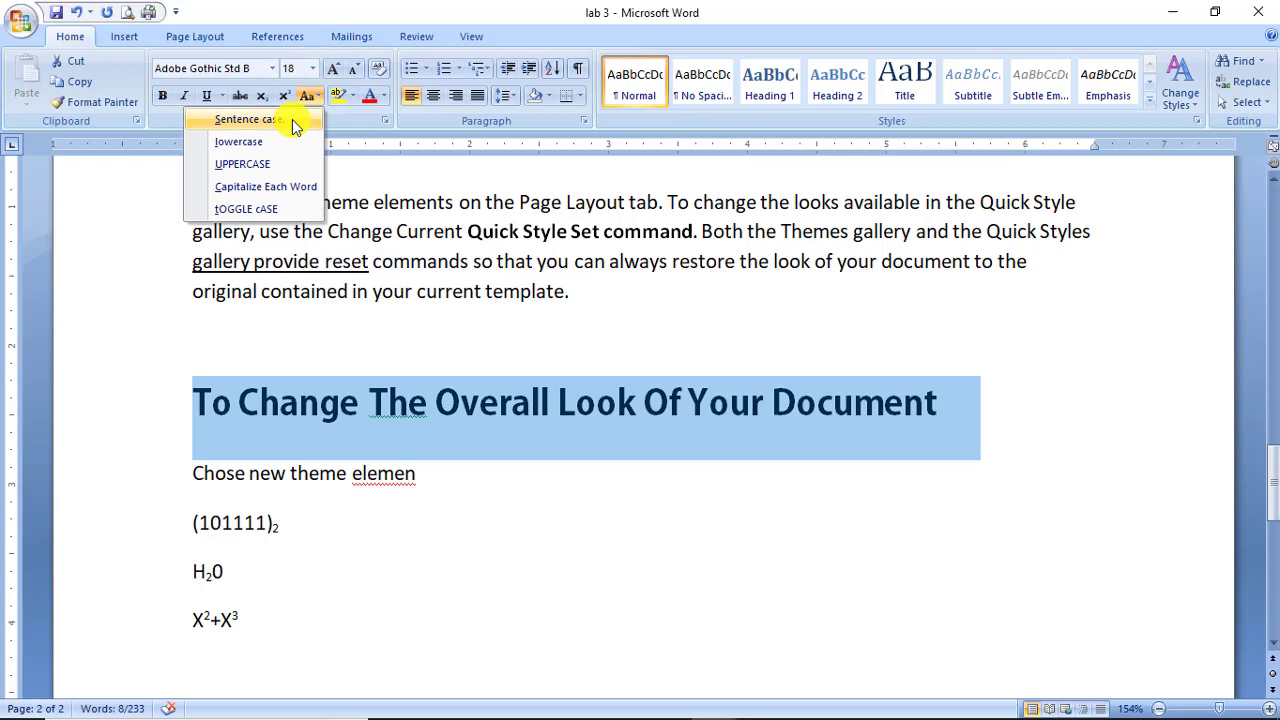
click(292, 119)
click(304, 104)
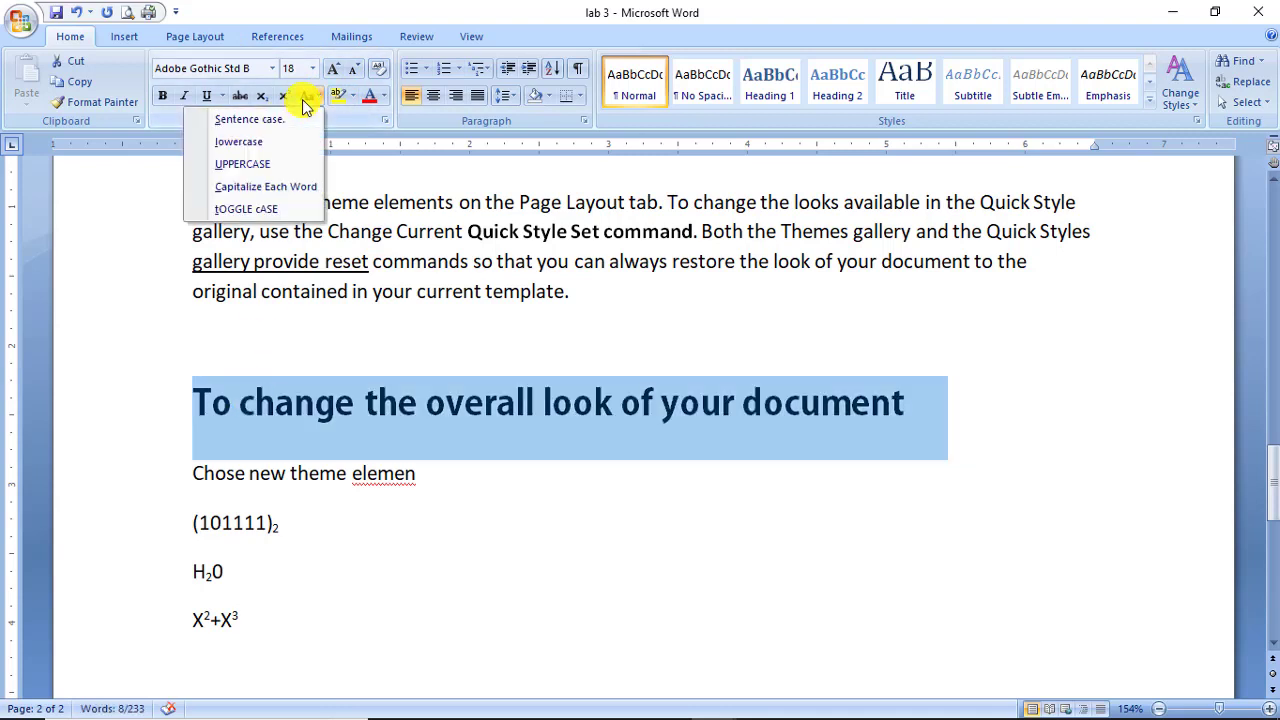
click(292, 184)
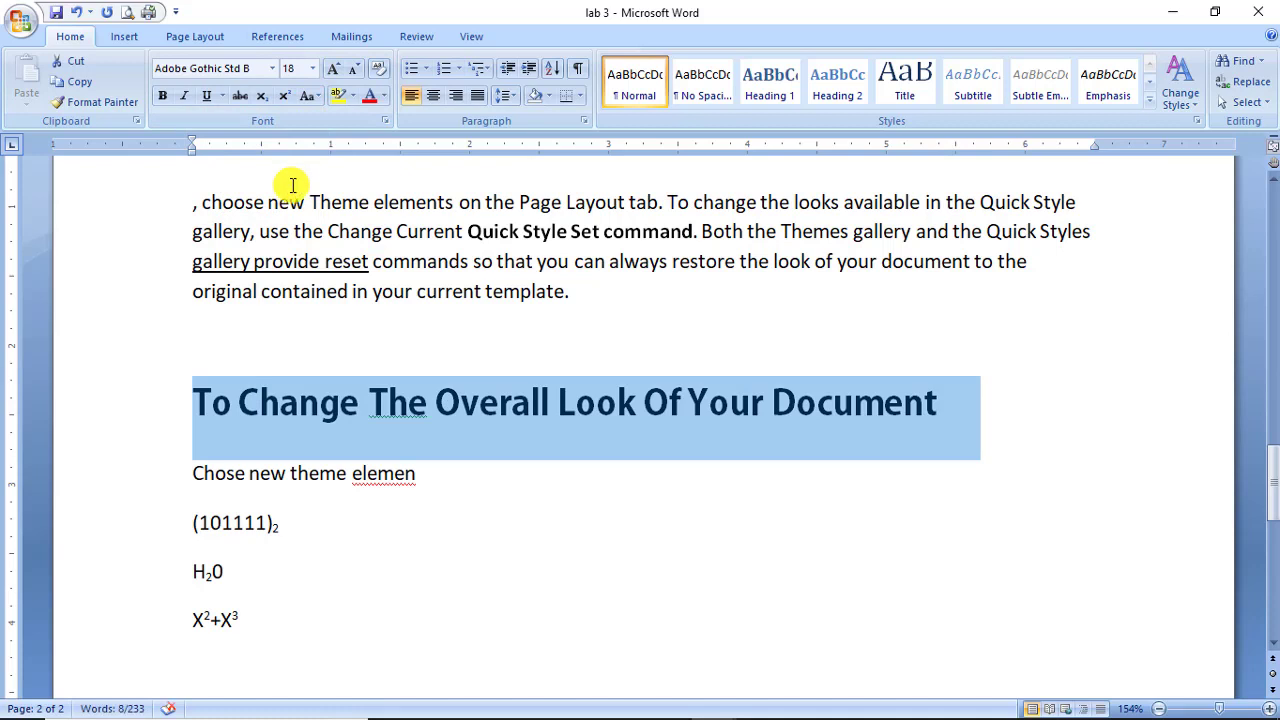
click(301, 101)
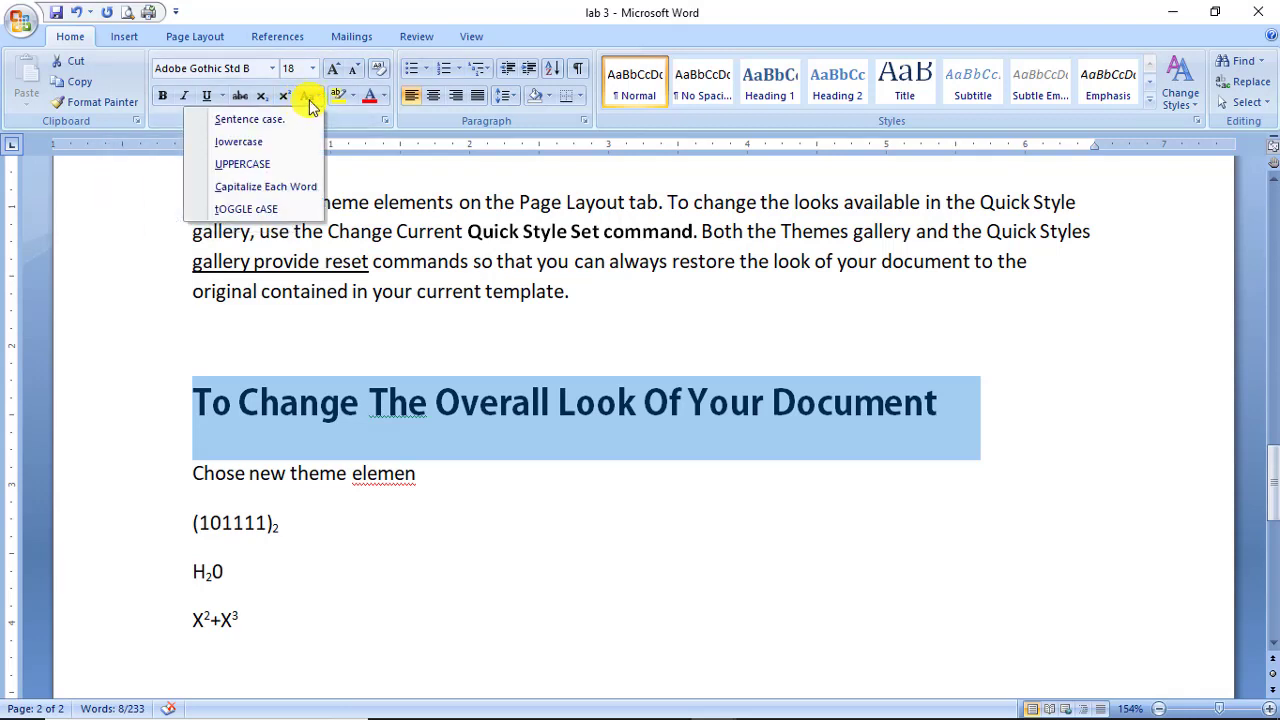
click(250, 228)
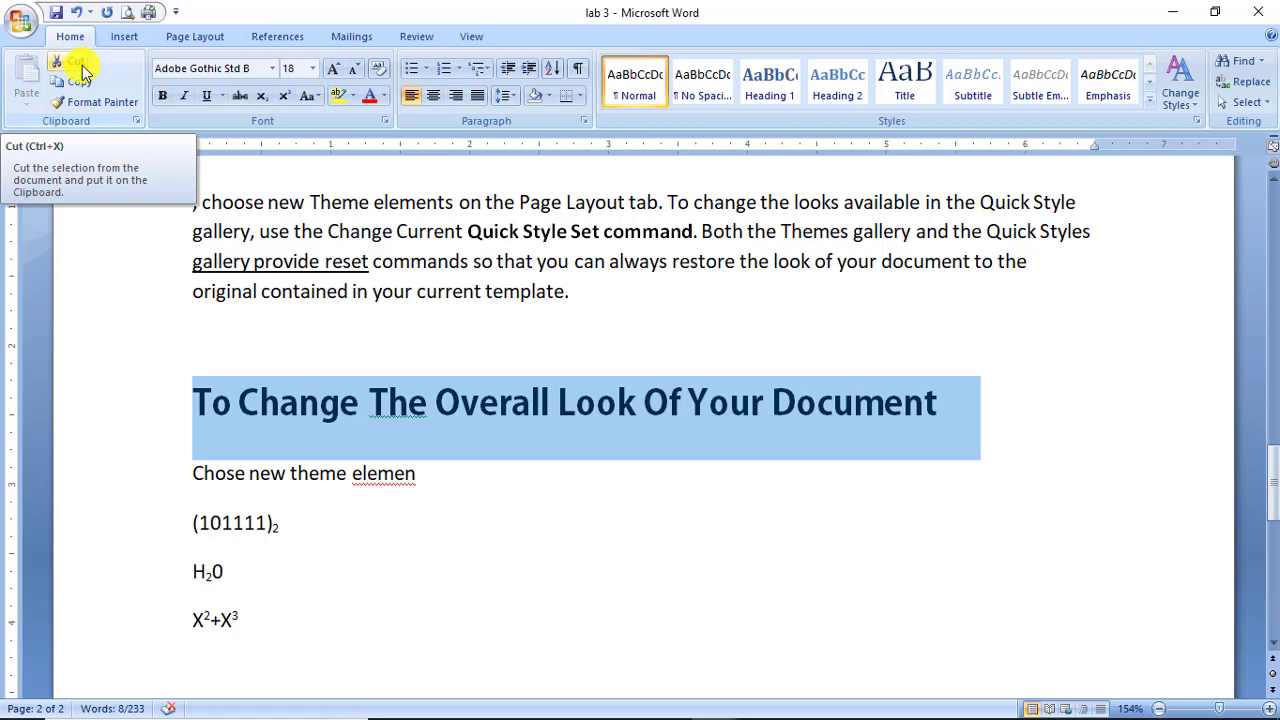
Select the Overall Look heading down through X²+X³ and cut it.
click(249, 462)
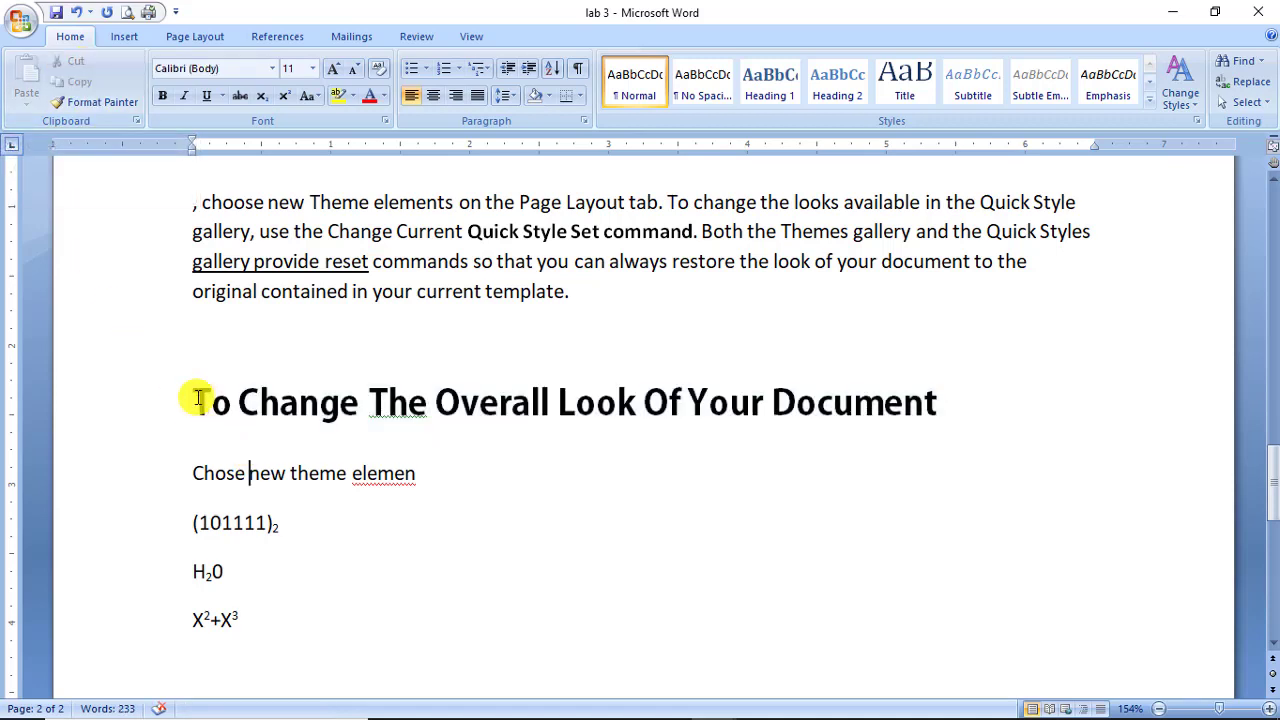
drag(196, 398, 250, 622)
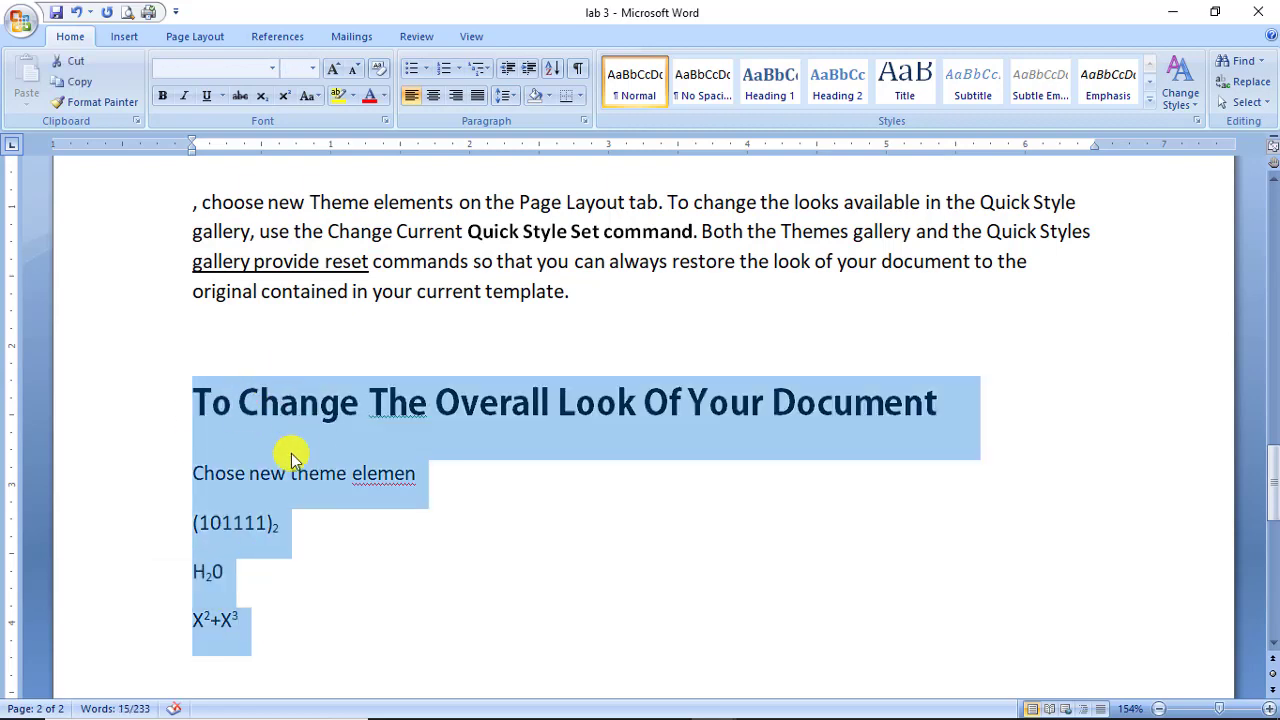
scroll(273, 446, up, 3)
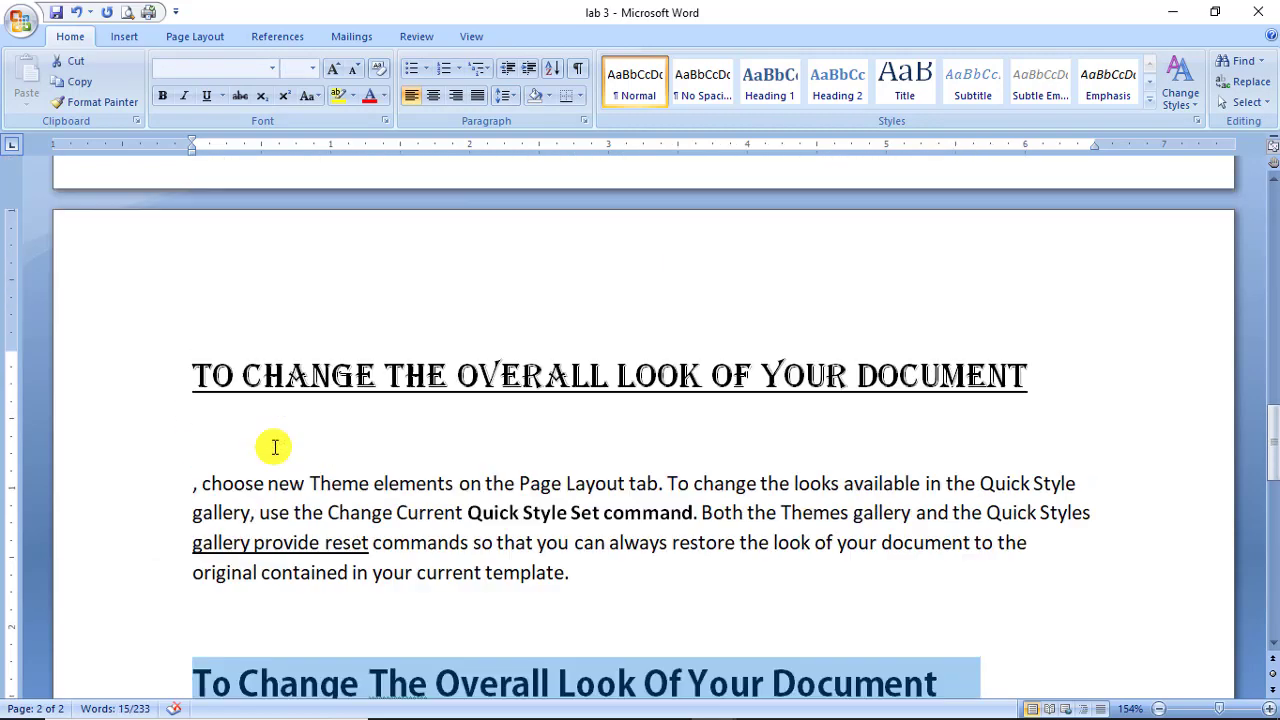
scroll(273, 446, up, 5)
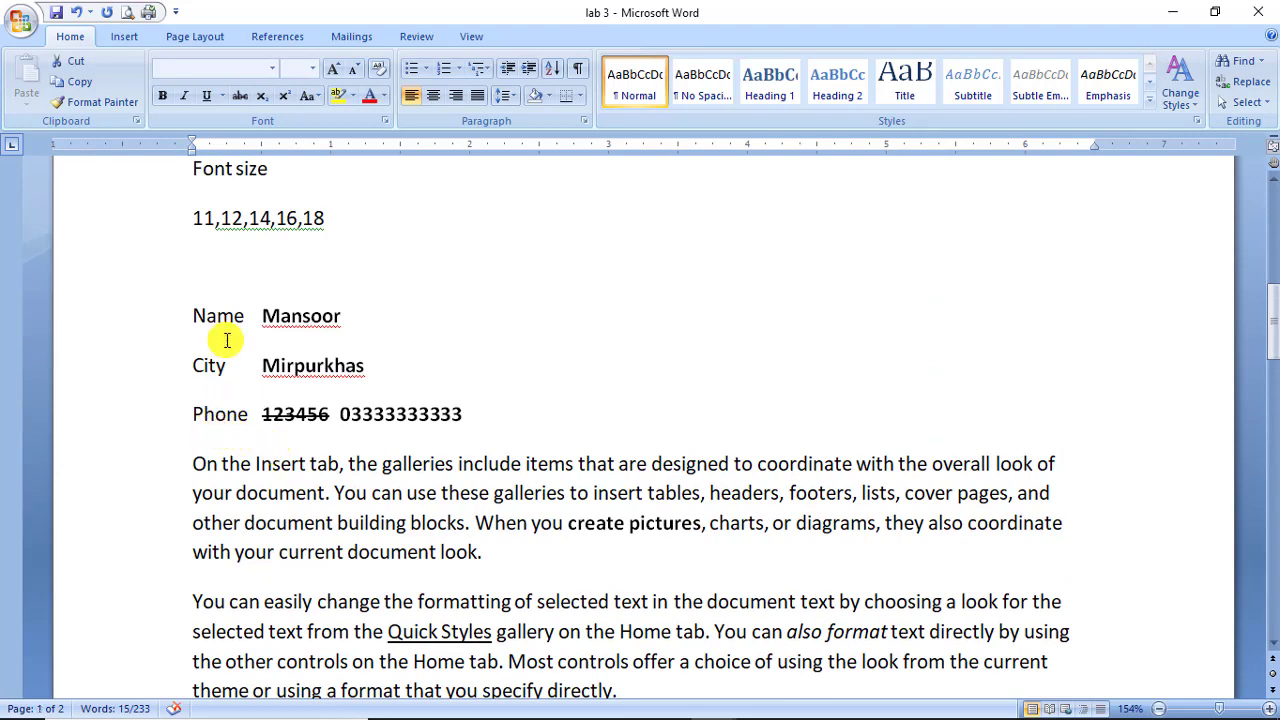
scroll(286, 594, down, 10)
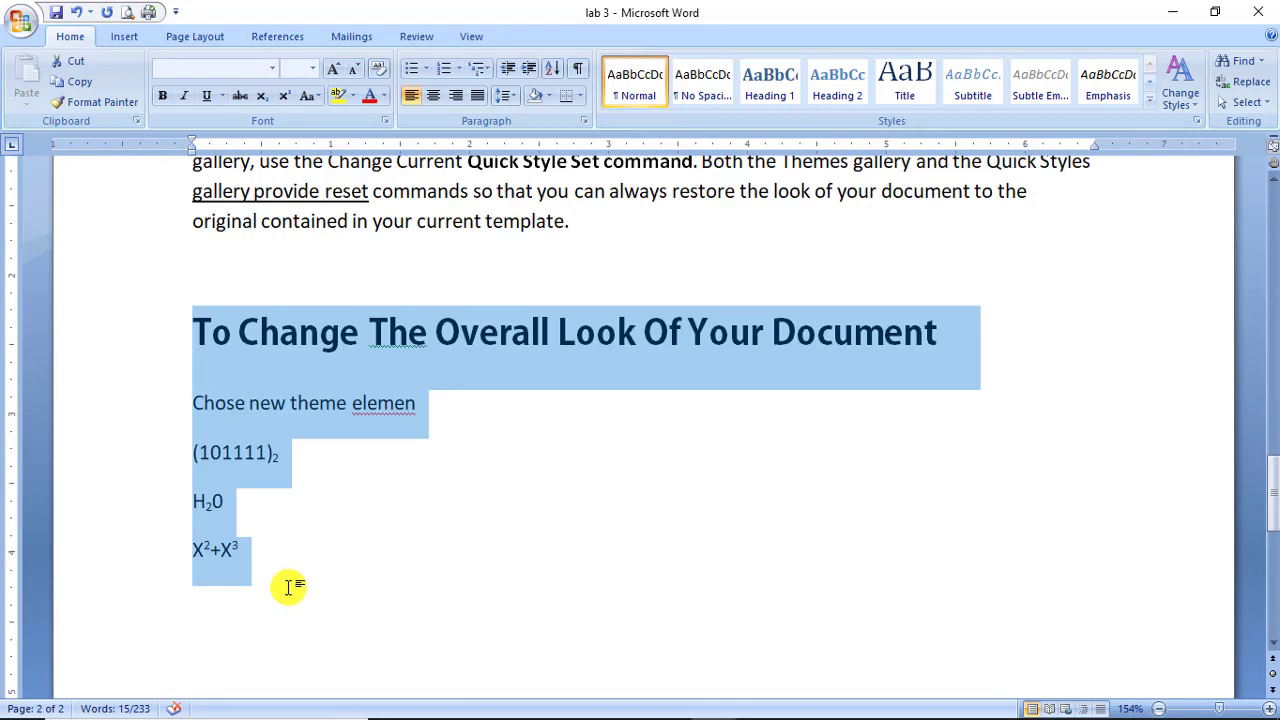
click(78, 68)
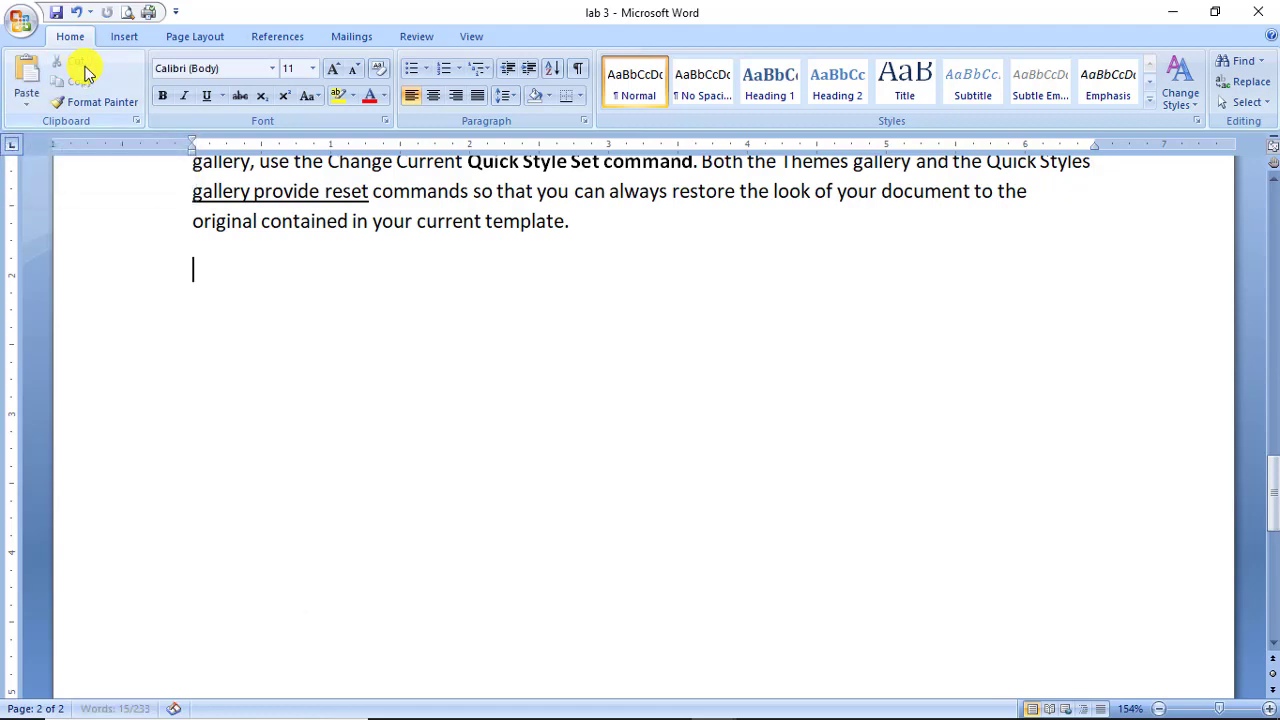
Place the insertion point on the empty line below the font sizes 11,12,14,16,18.
scroll(282, 291, up, 5)
scroll(282, 291, up, 10)
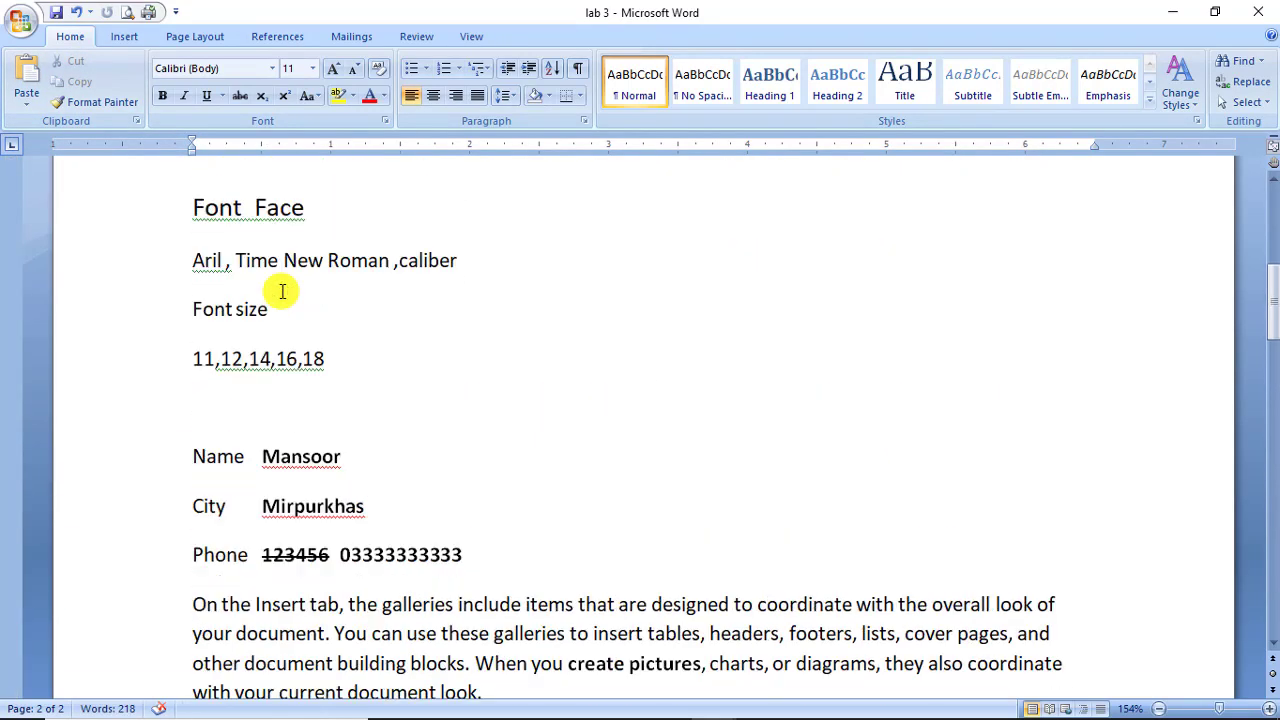
scroll(282, 291, up, 2)
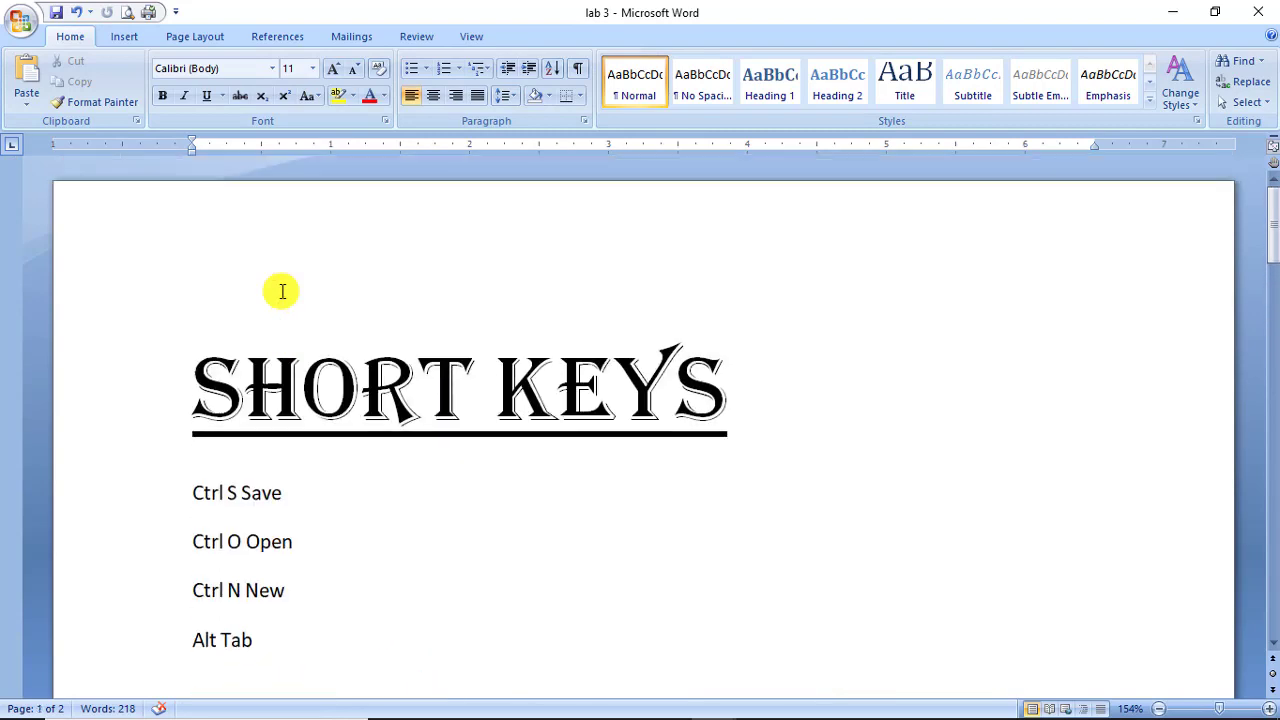
scroll(281, 289, down, 5)
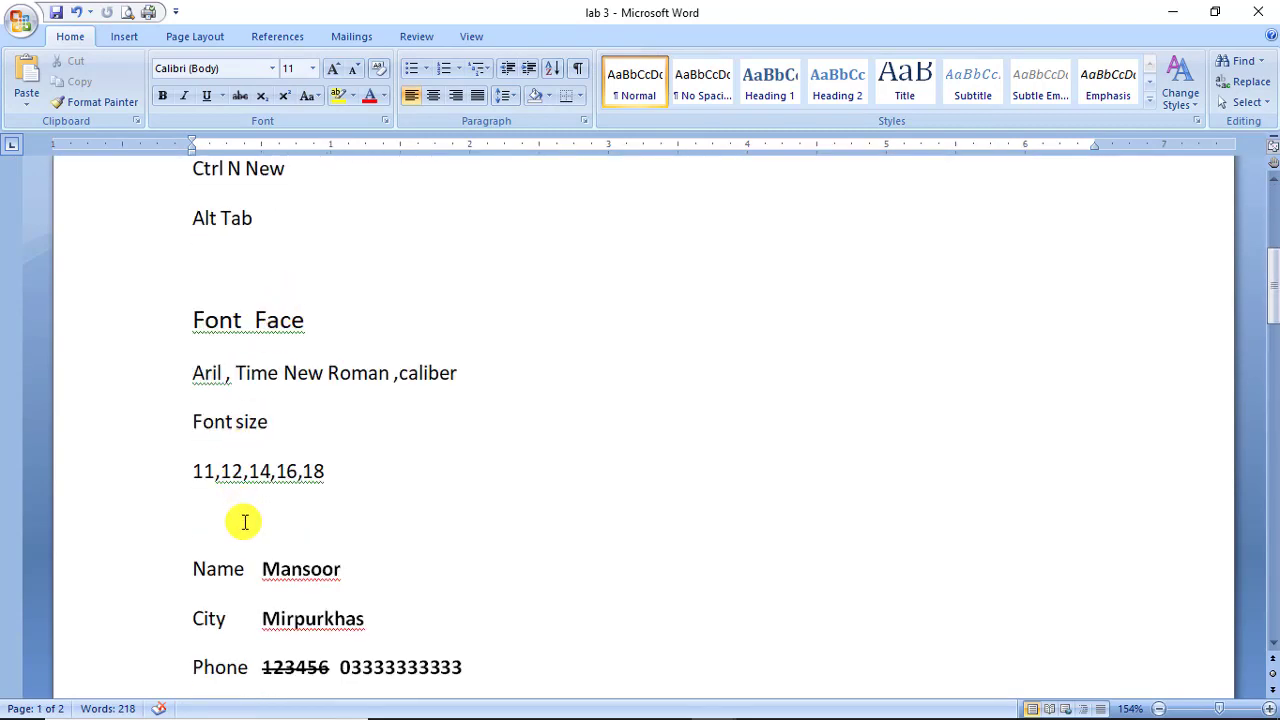
click(246, 516)
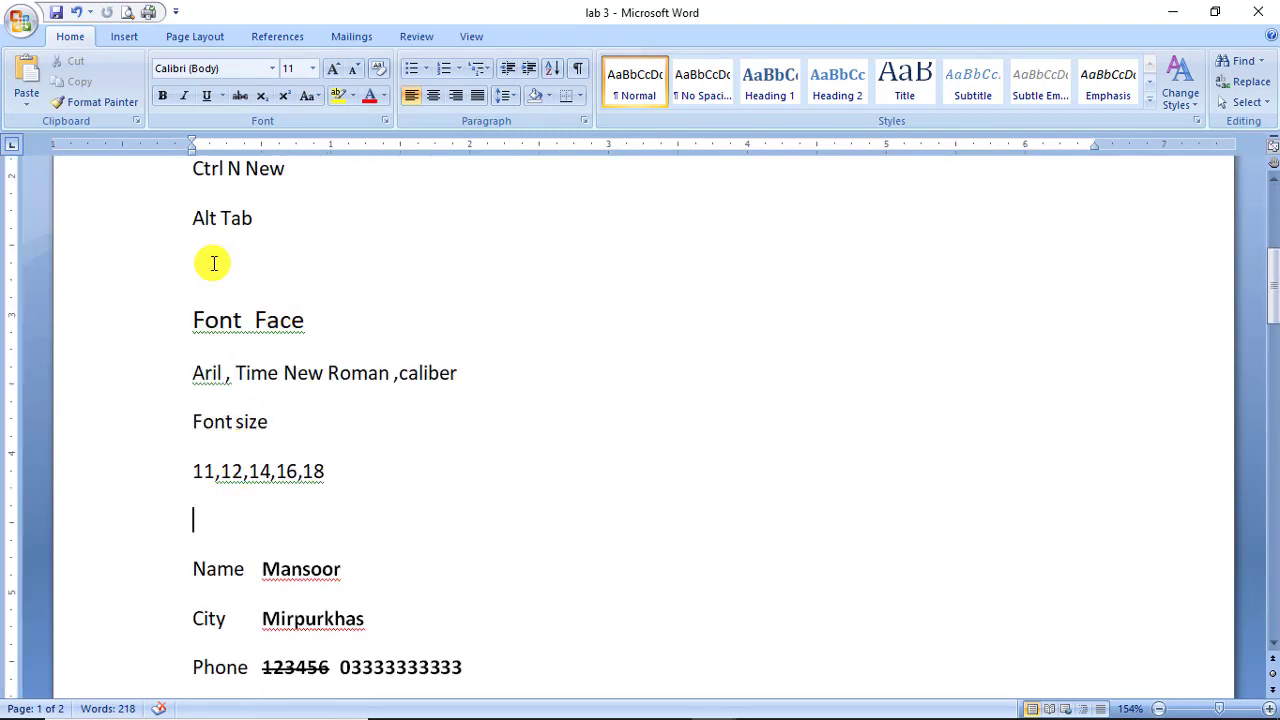
Paste the Overall Look heading and its four formula lines below the font sizes.
click(26, 67)
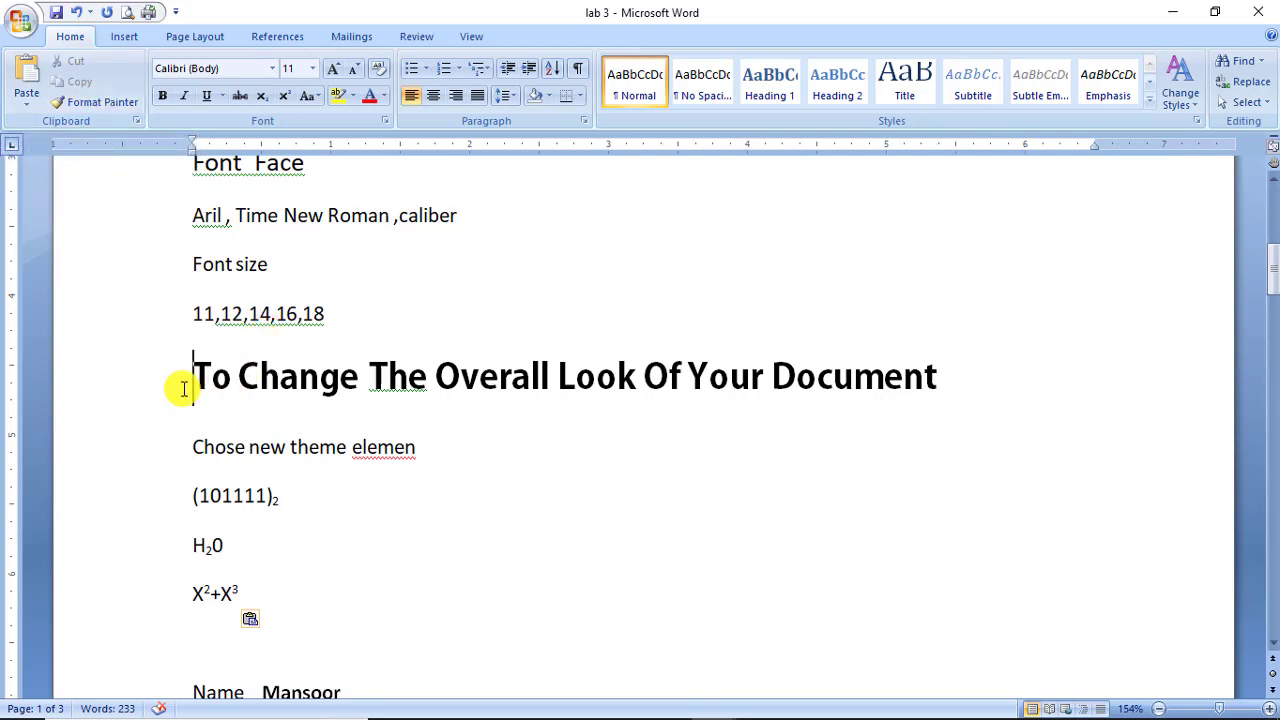
drag(184, 389, 874, 417)
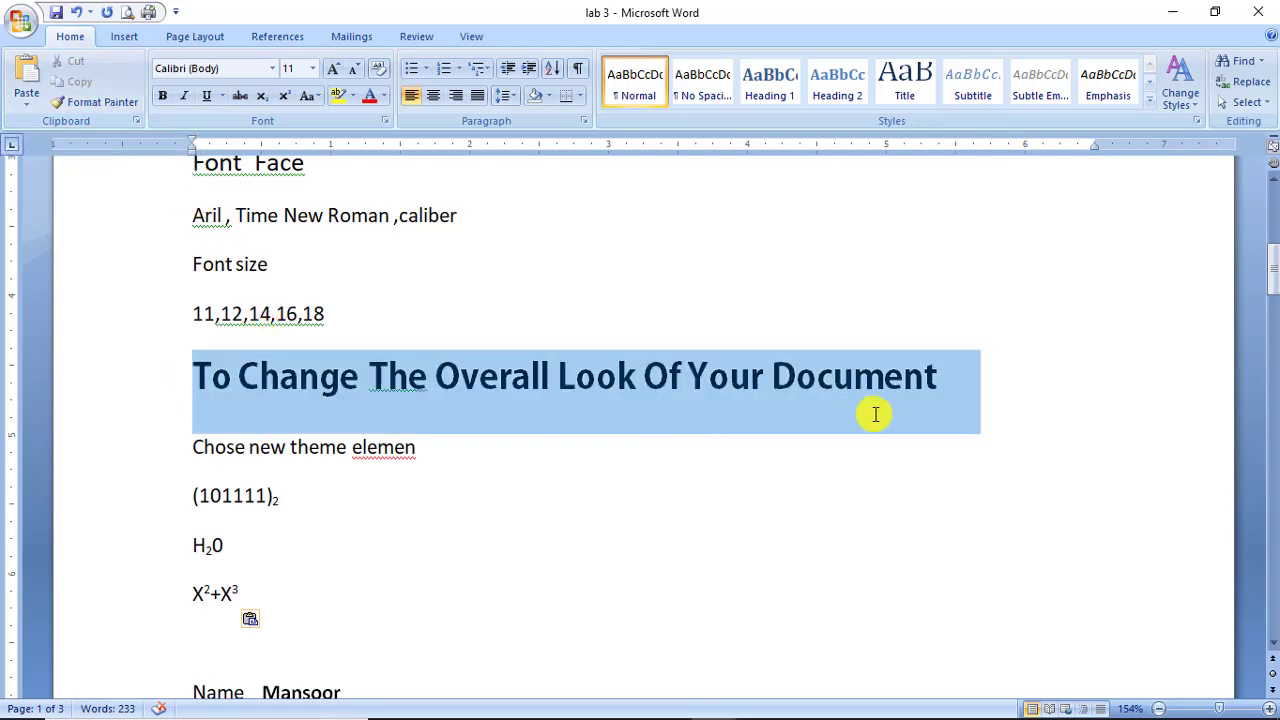
click(575, 387)
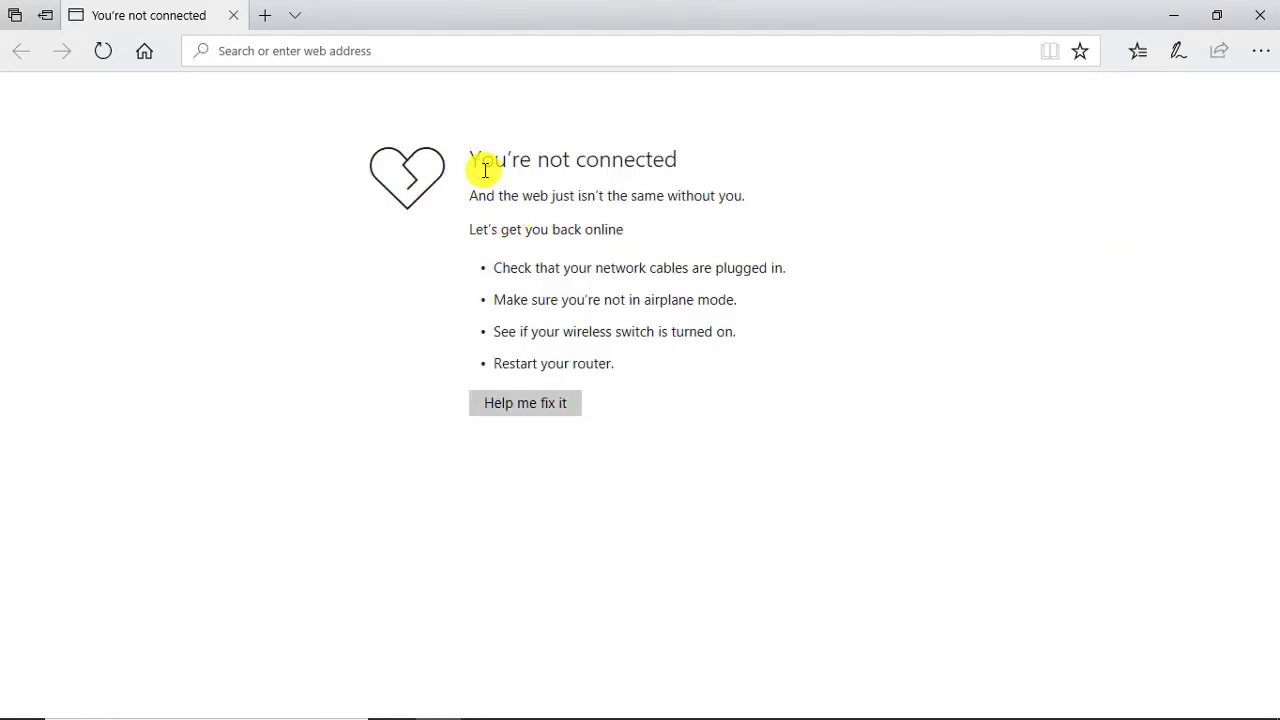
Copy all the text on Edge's You're not connected page.
drag(475, 161, 599, 365)
right_click(599, 365)
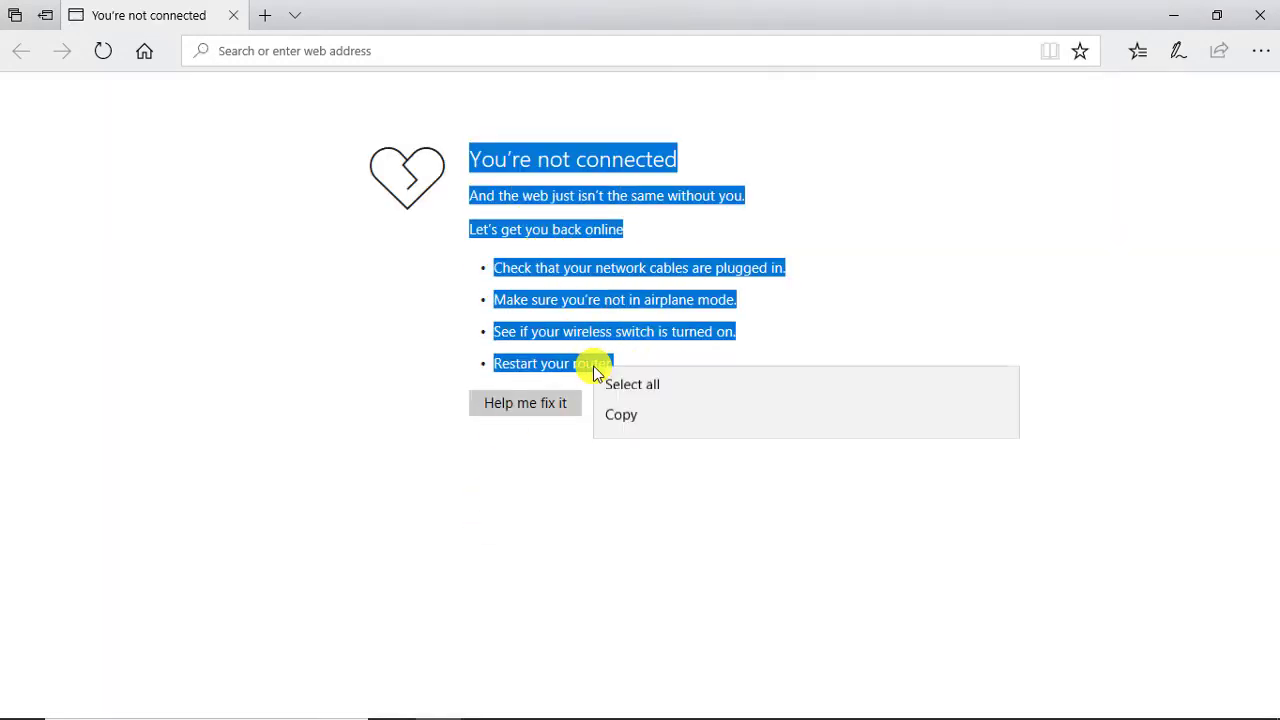
click(620, 486)
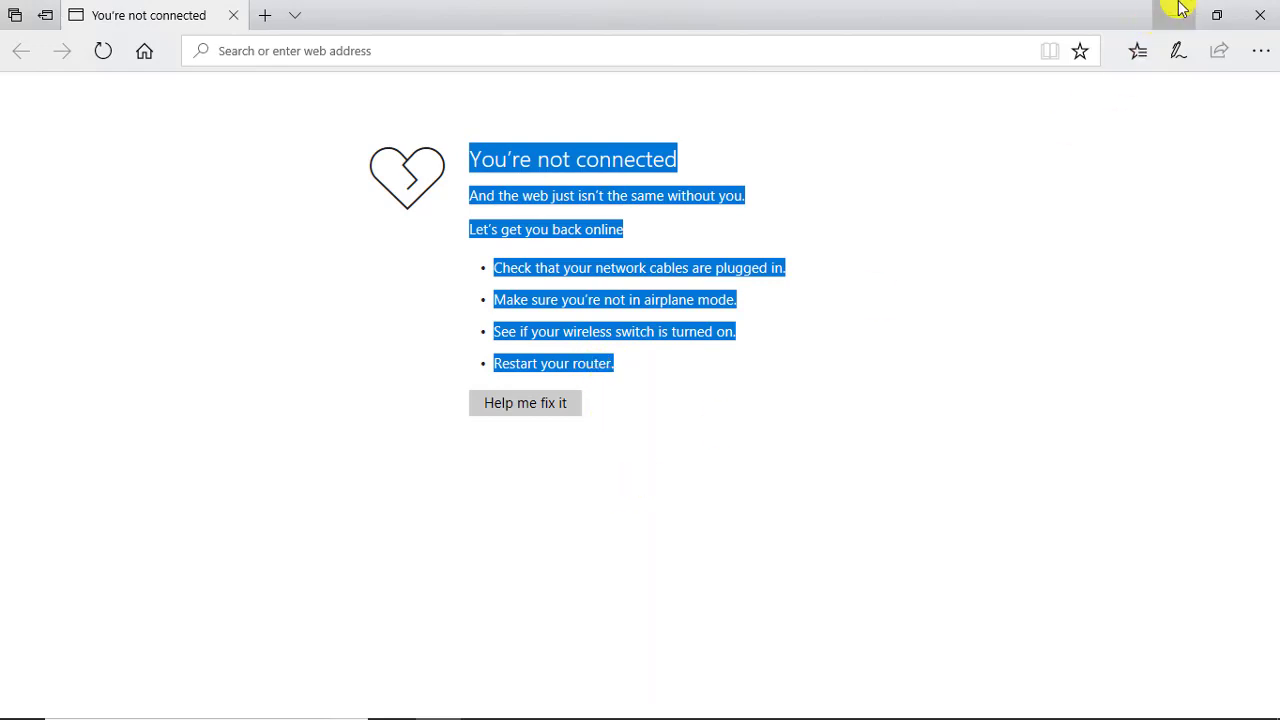
Back in Word, place the insertion point on the document's empty last line.
key(alt+Tab)
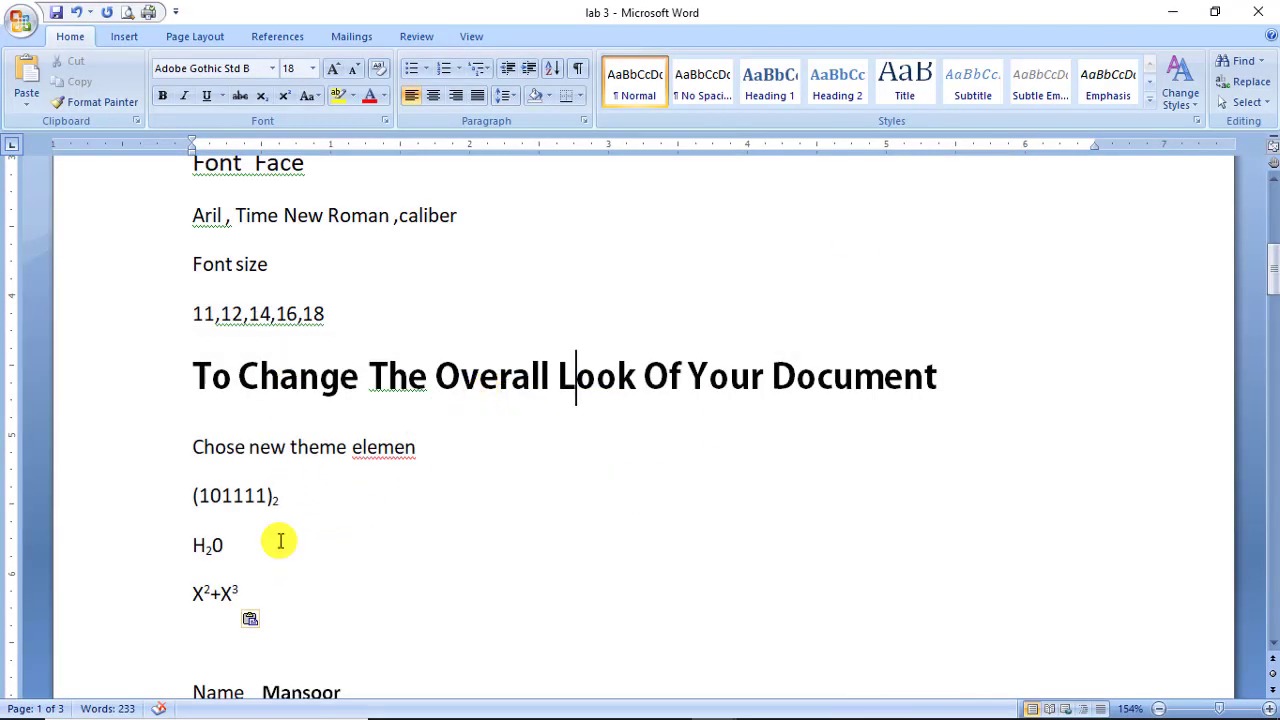
scroll(275, 555, down, 10)
scroll(244, 560, down, 5)
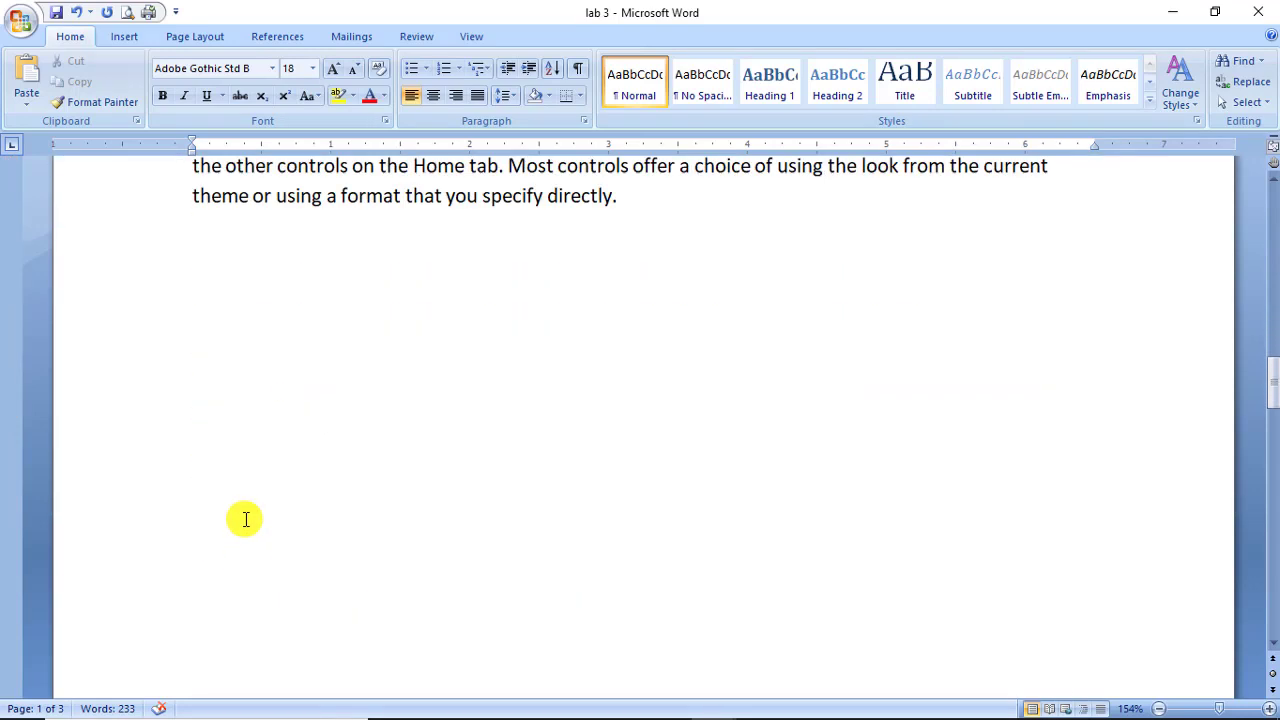
click(209, 297)
Paste the web text at the document end, then copy the Edge page text again.
right_click(203, 248)
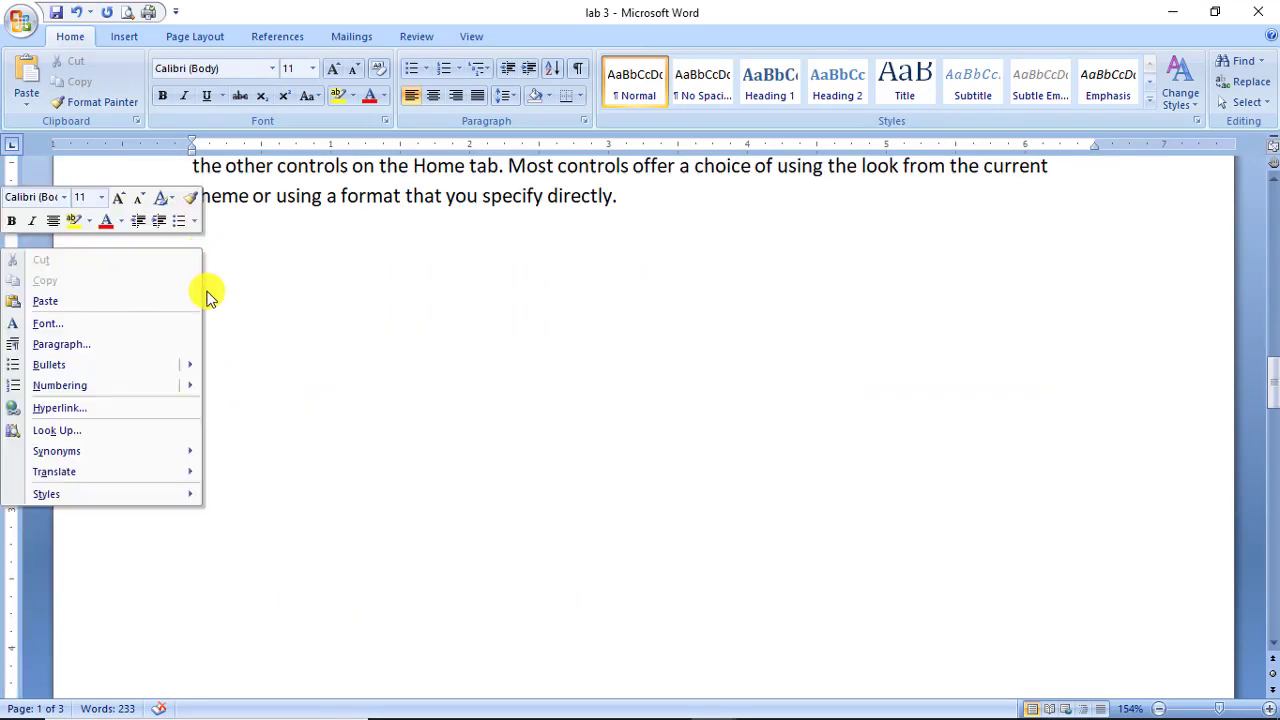
click(140, 301)
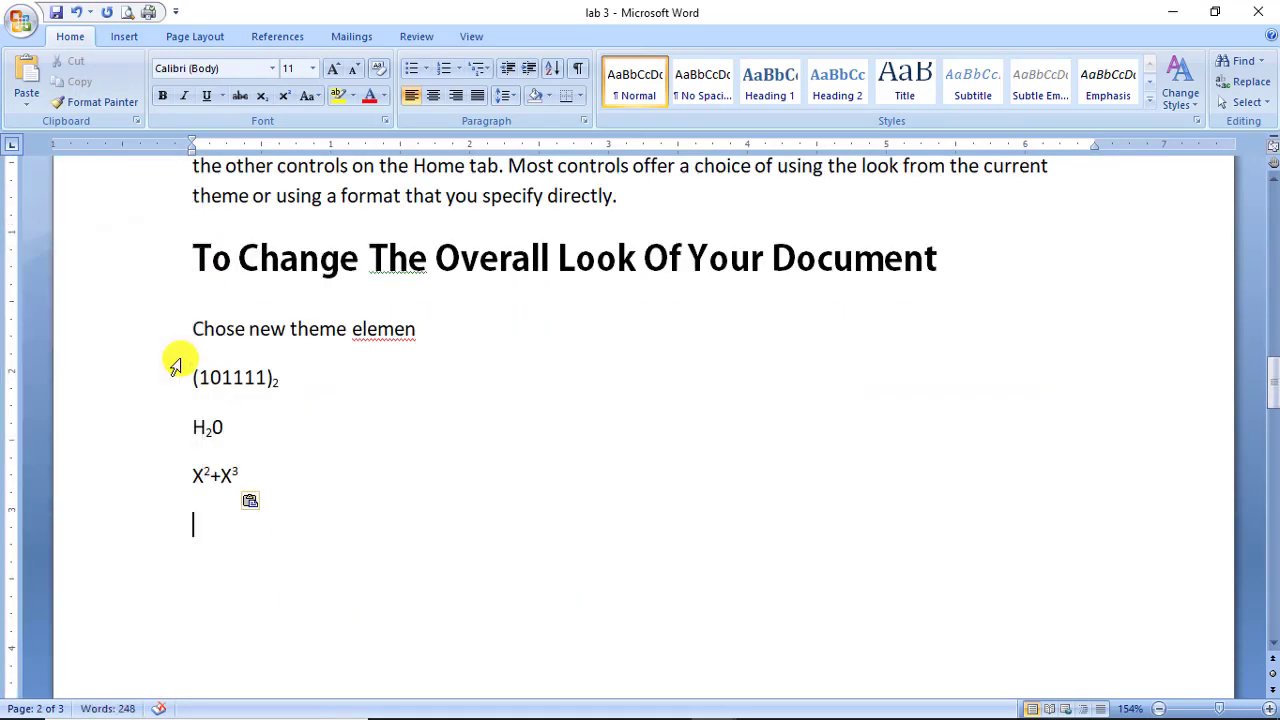
key(alt+Tab)
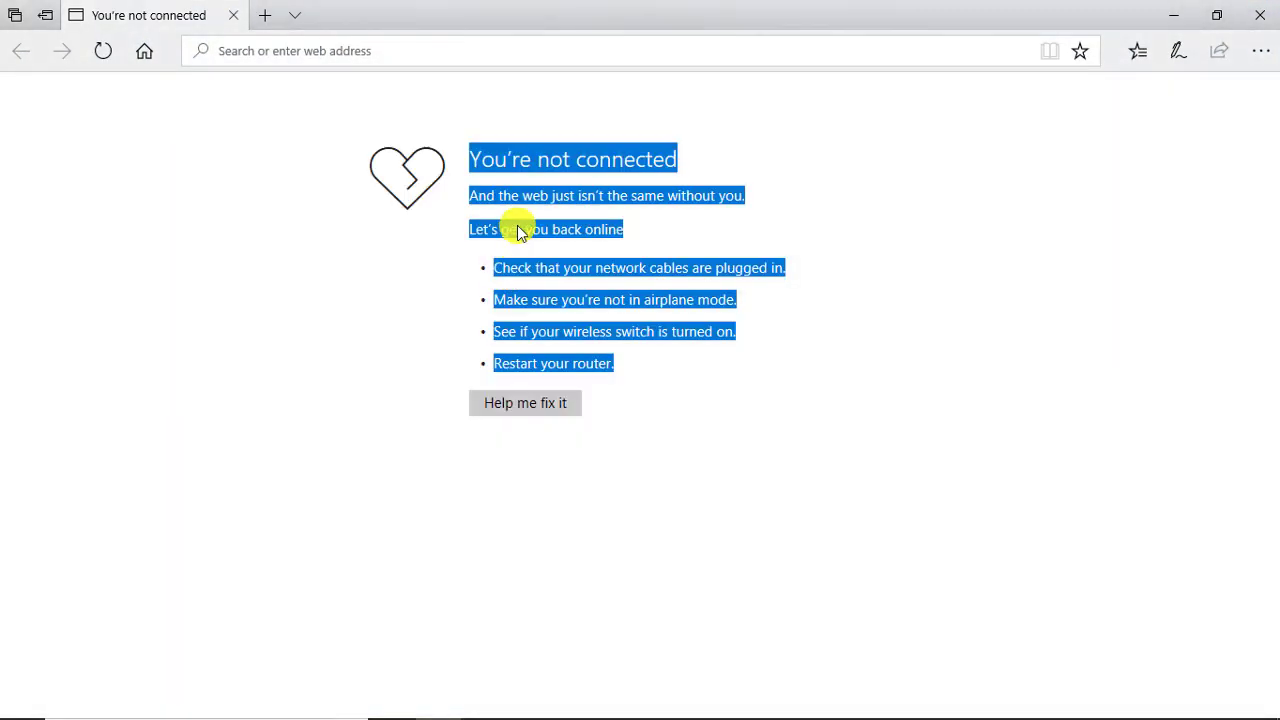
right_click(517, 225)
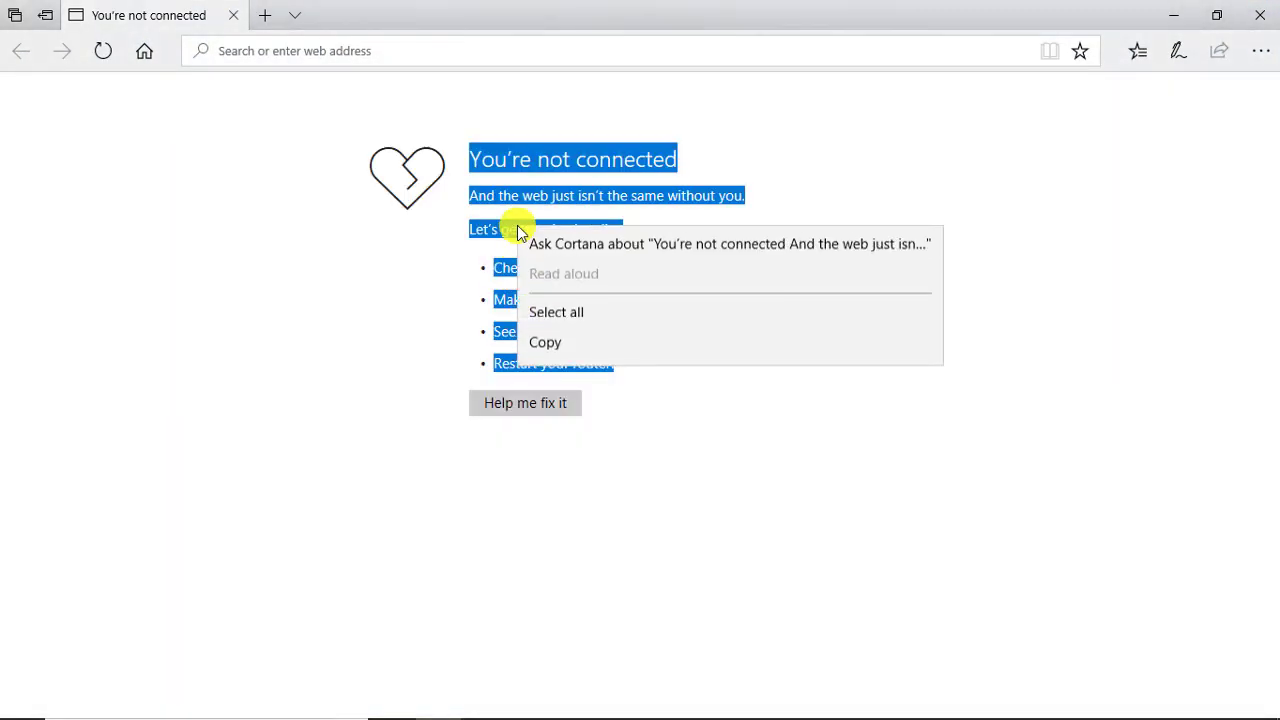
click(544, 338)
key(alt+Tab)
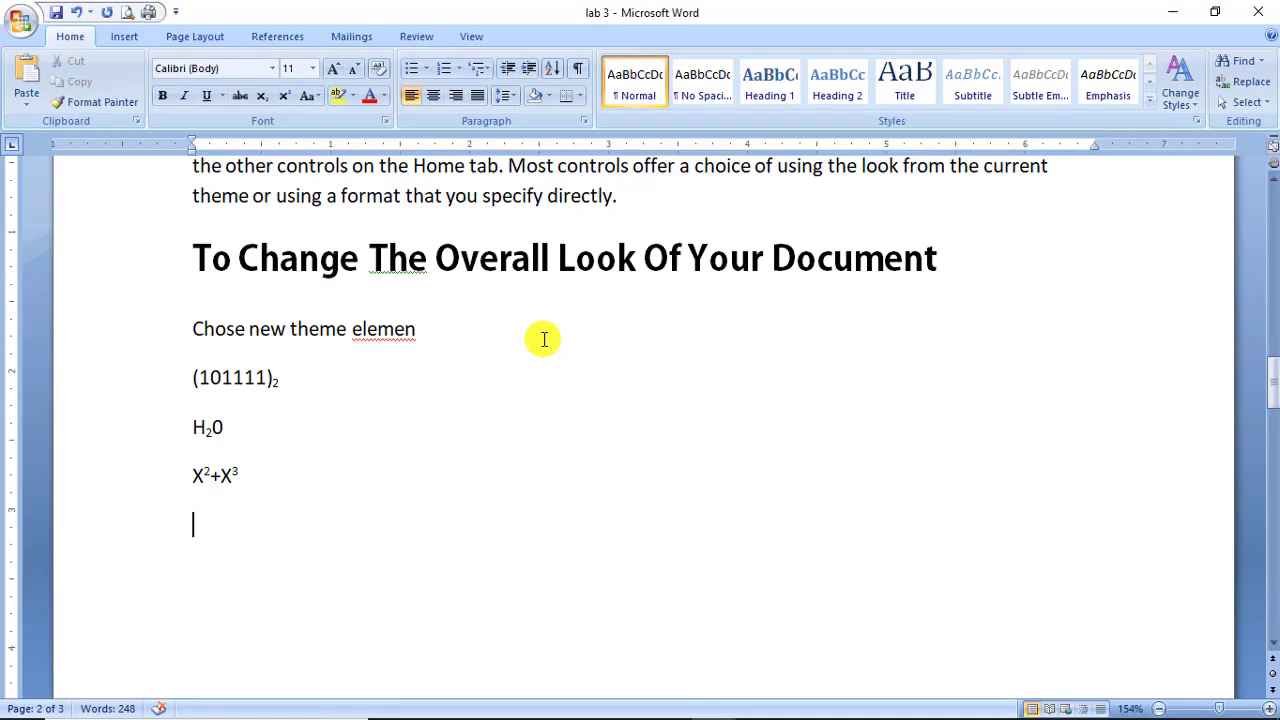
Replace the four duplicated formula lines with the web text and delete the duplicate heading.
drag(243, 476, 182, 344)
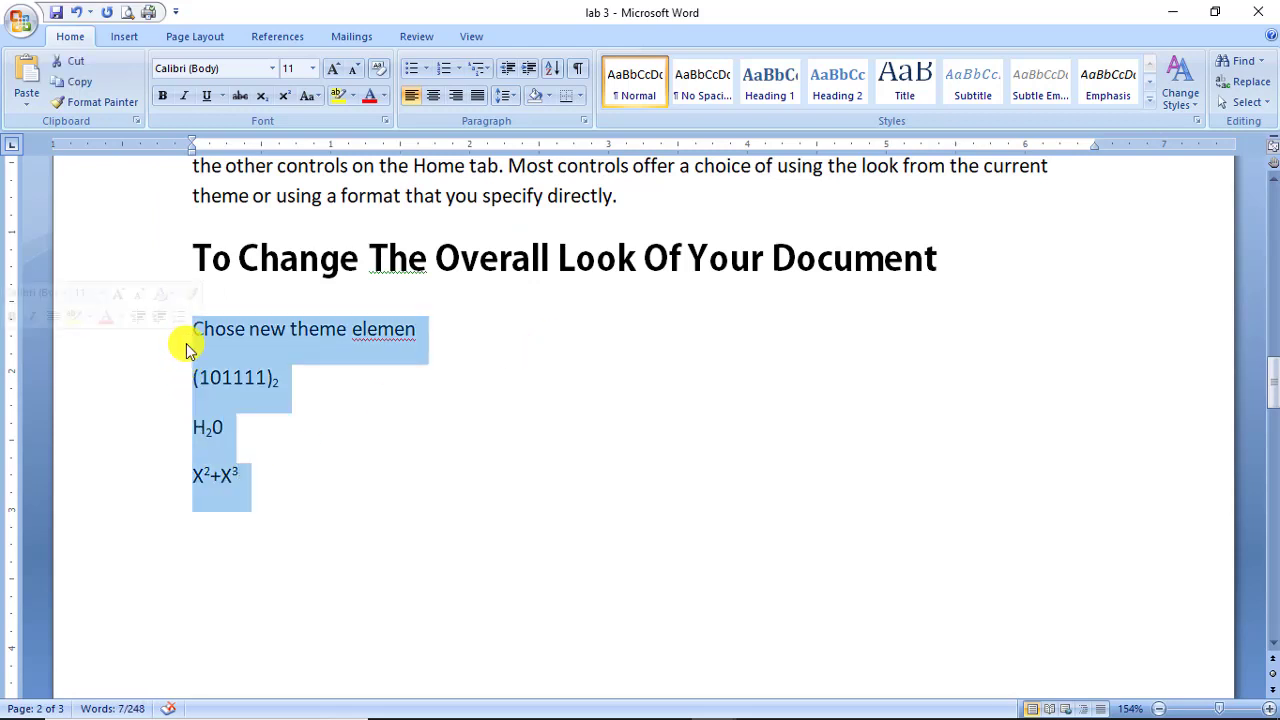
key(ctrl+v)
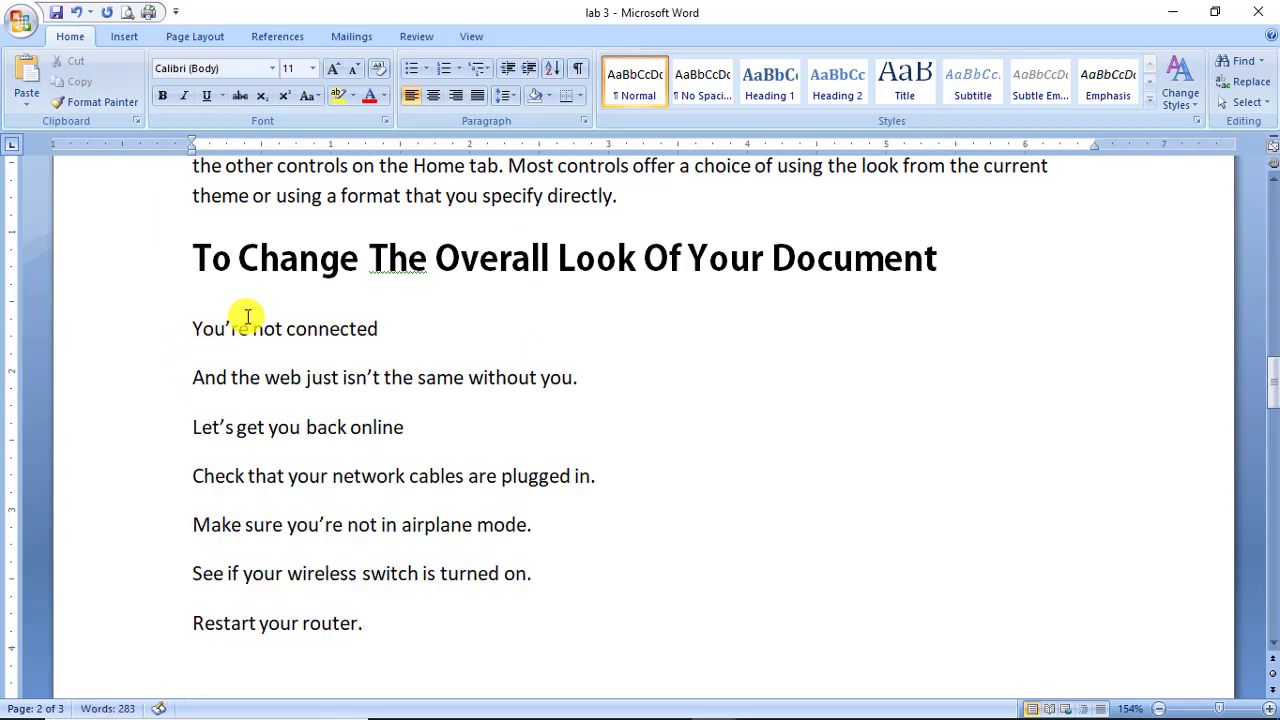
drag(949, 257, 200, 291)
key(Delete)
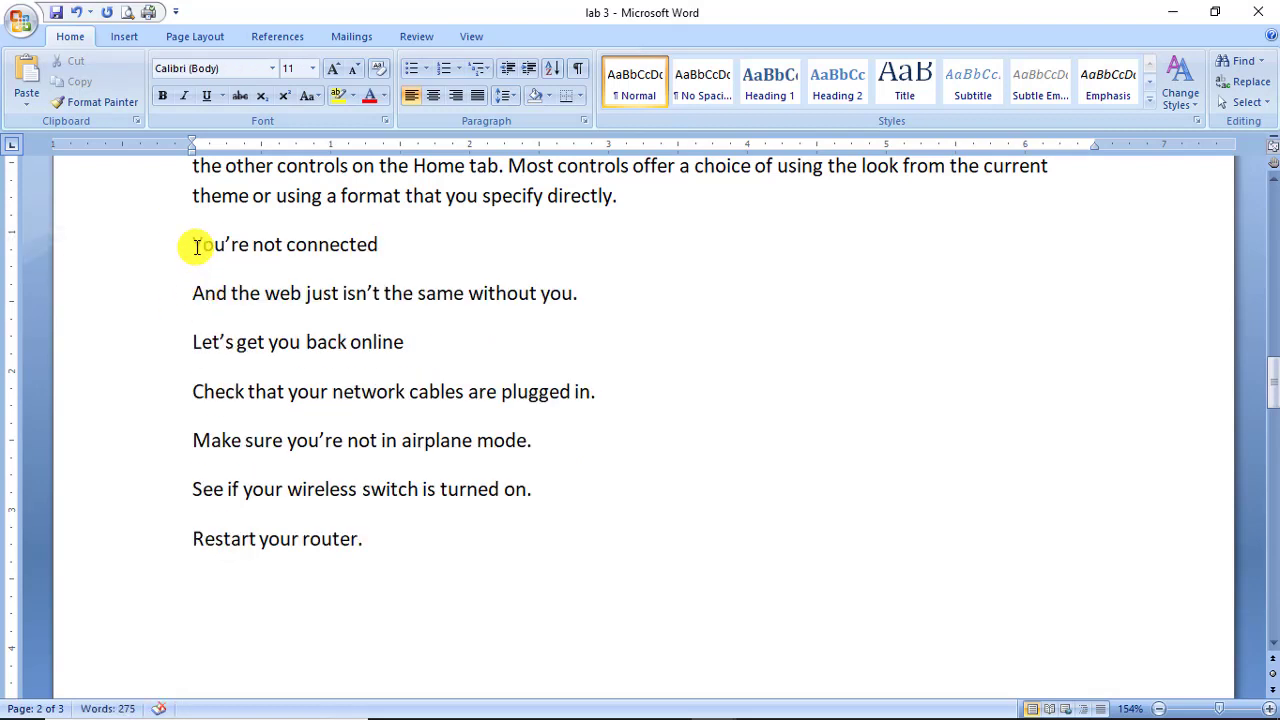
Undo the accidental text move and set 'You're not connected' in Adobe Gothic Std B.
mouse_move(194, 243)
mouse_down()
mouse_move(385, 231)
mouse_move(386, 251)
mouse_move(194, 243)
mouse_up()
click(385, 250)
key(ctrl+z)
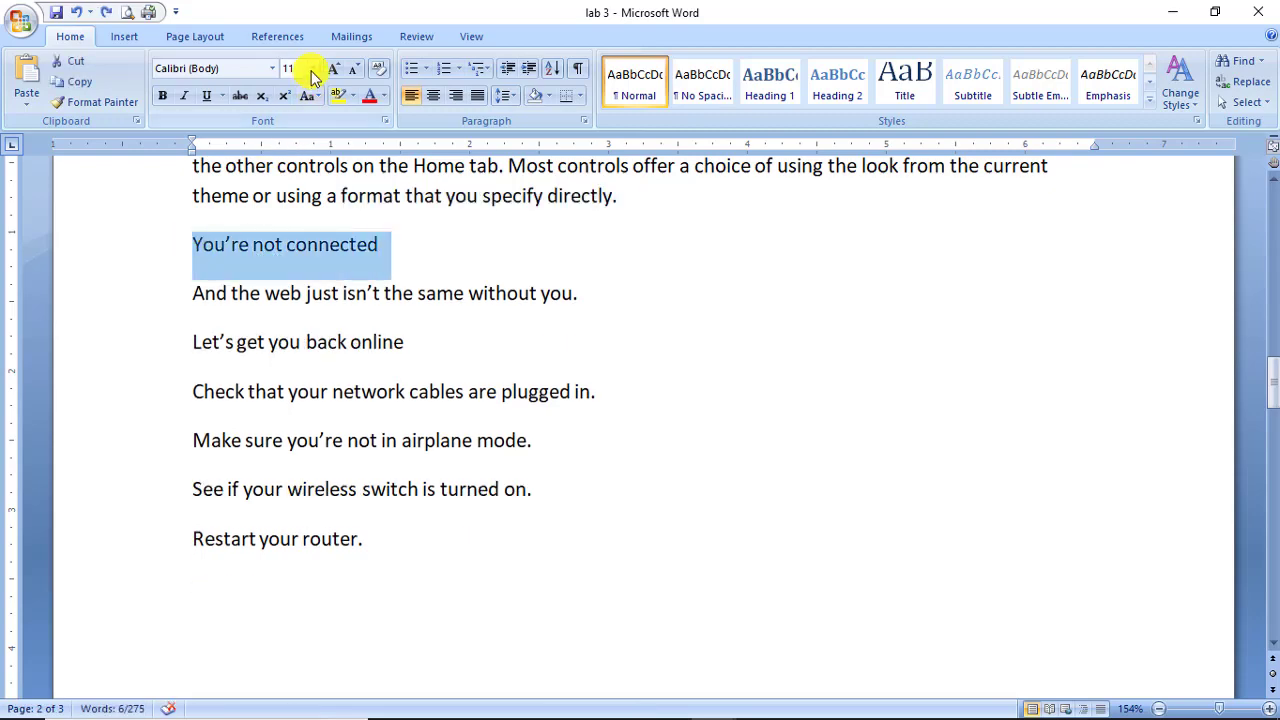
click(272, 68)
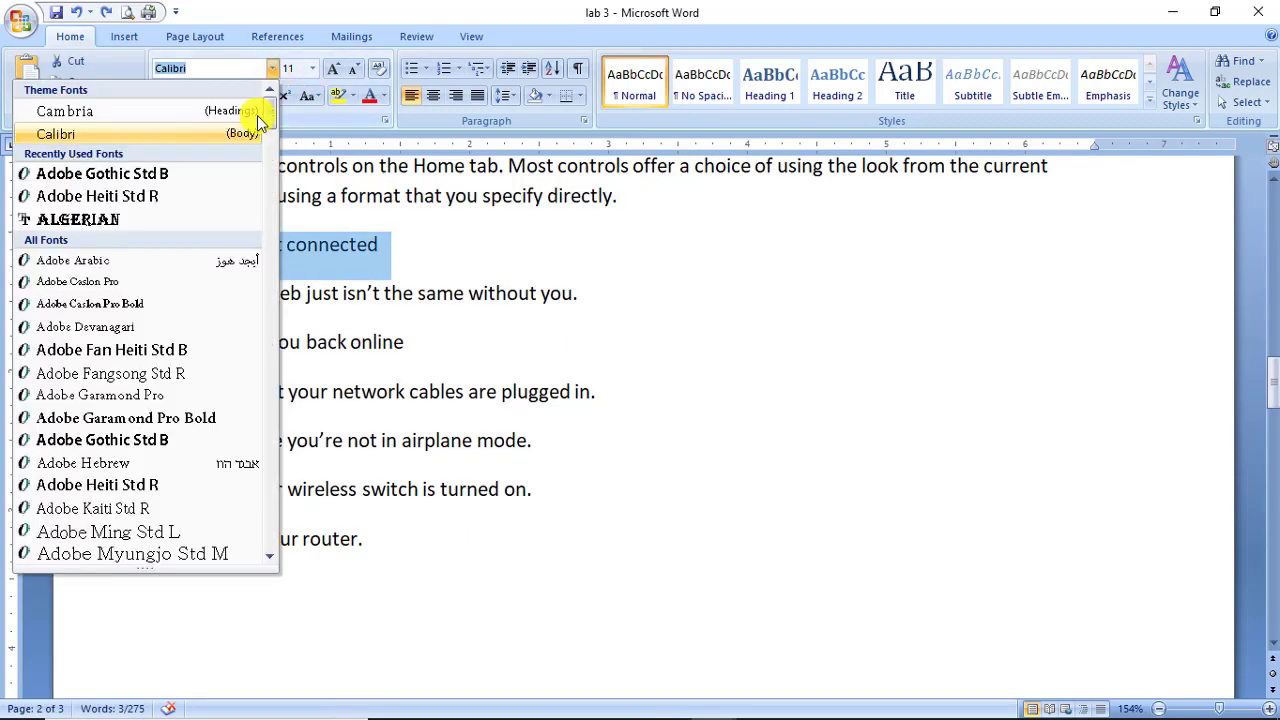
click(220, 176)
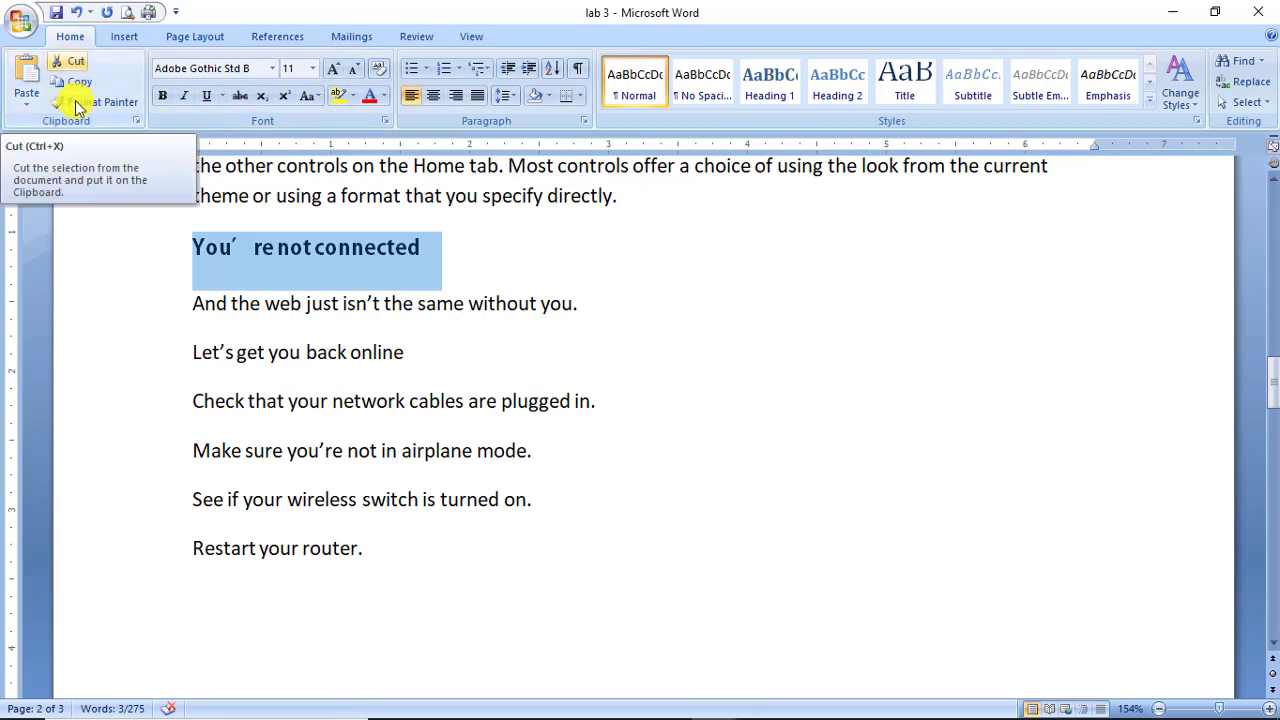
Bring Edge forward, select its You're not connected heading, then minimize Edge.
click(445, 699)
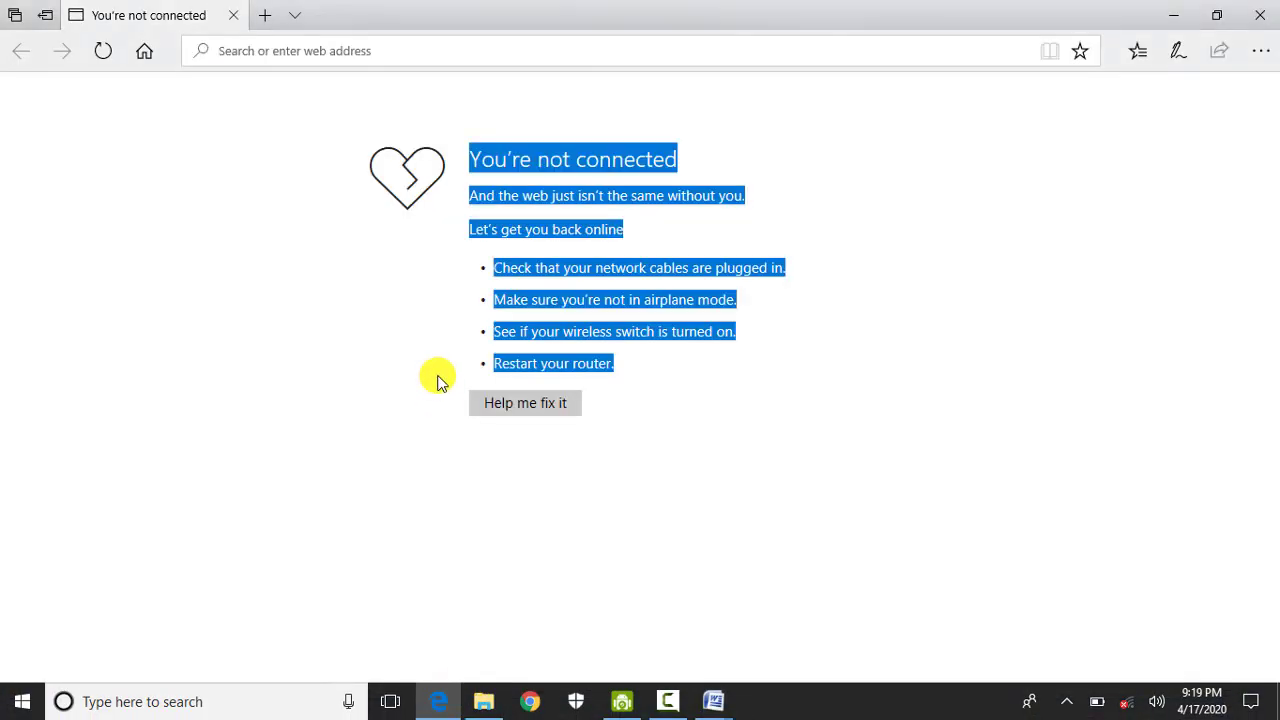
click(534, 270)
right_click(534, 270)
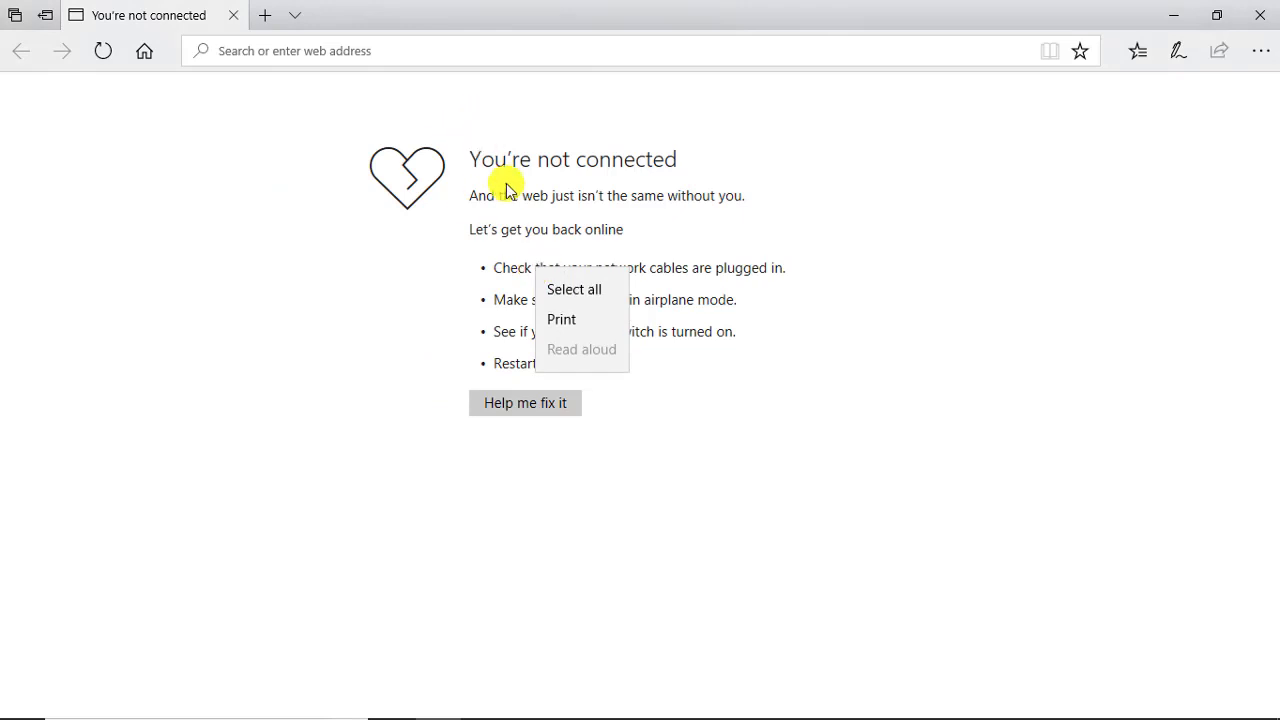
click(460, 162)
mouse_move(460, 162)
mouse_down()
mouse_move(679, 166)
mouse_move(489, 177)
mouse_move(477, 166)
mouse_up()
click(663, 160)
right_click(664, 164)
click(650, 152)
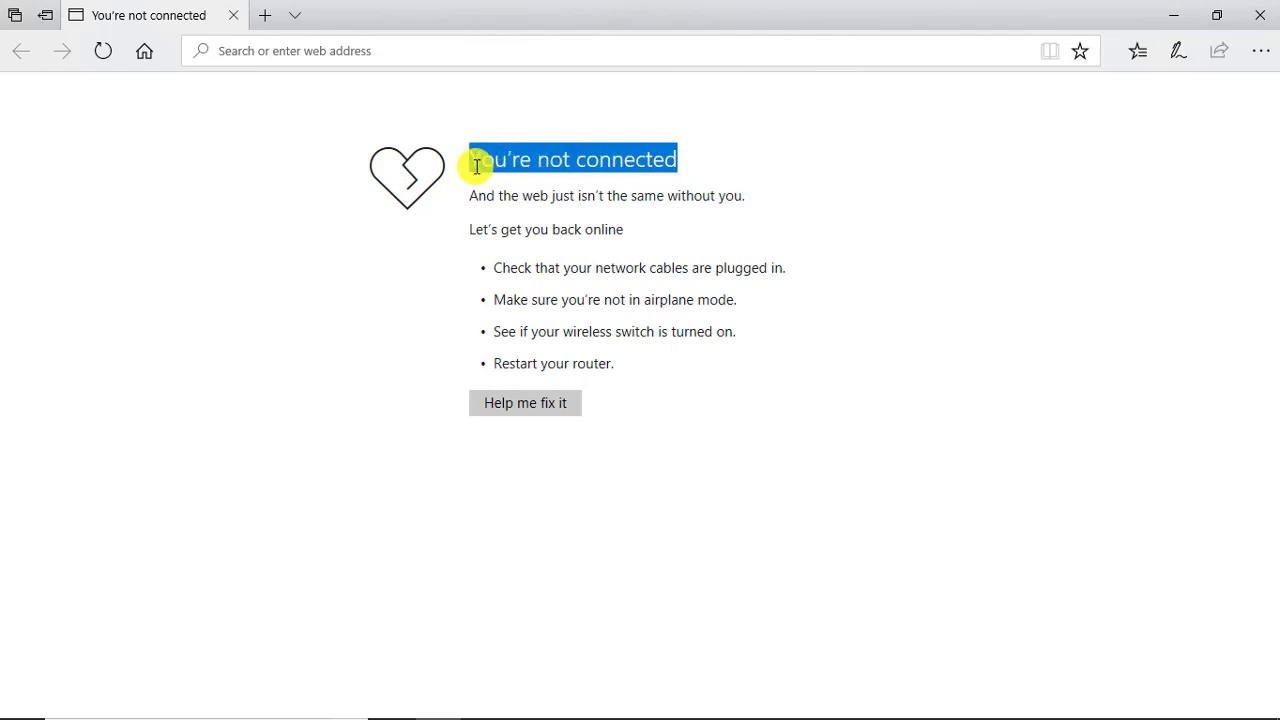
click(477, 166)
right_click(474, 166)
click(1008, 20)
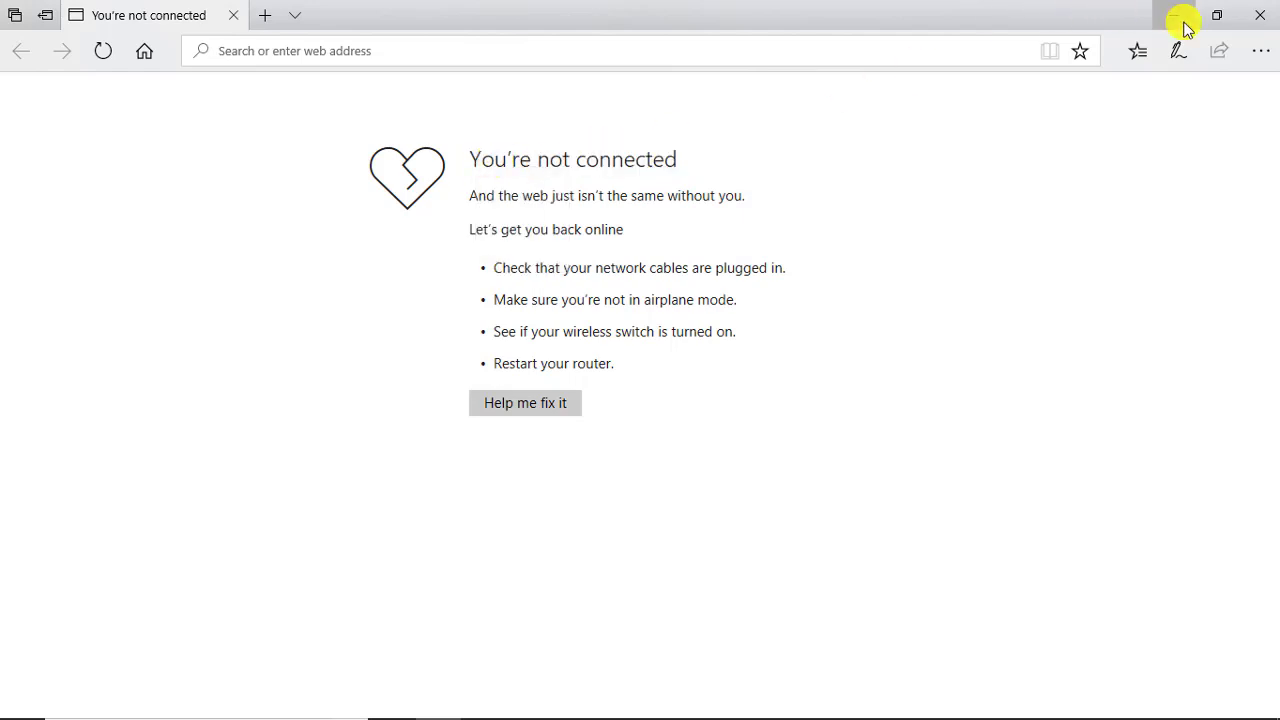
click(1179, 16)
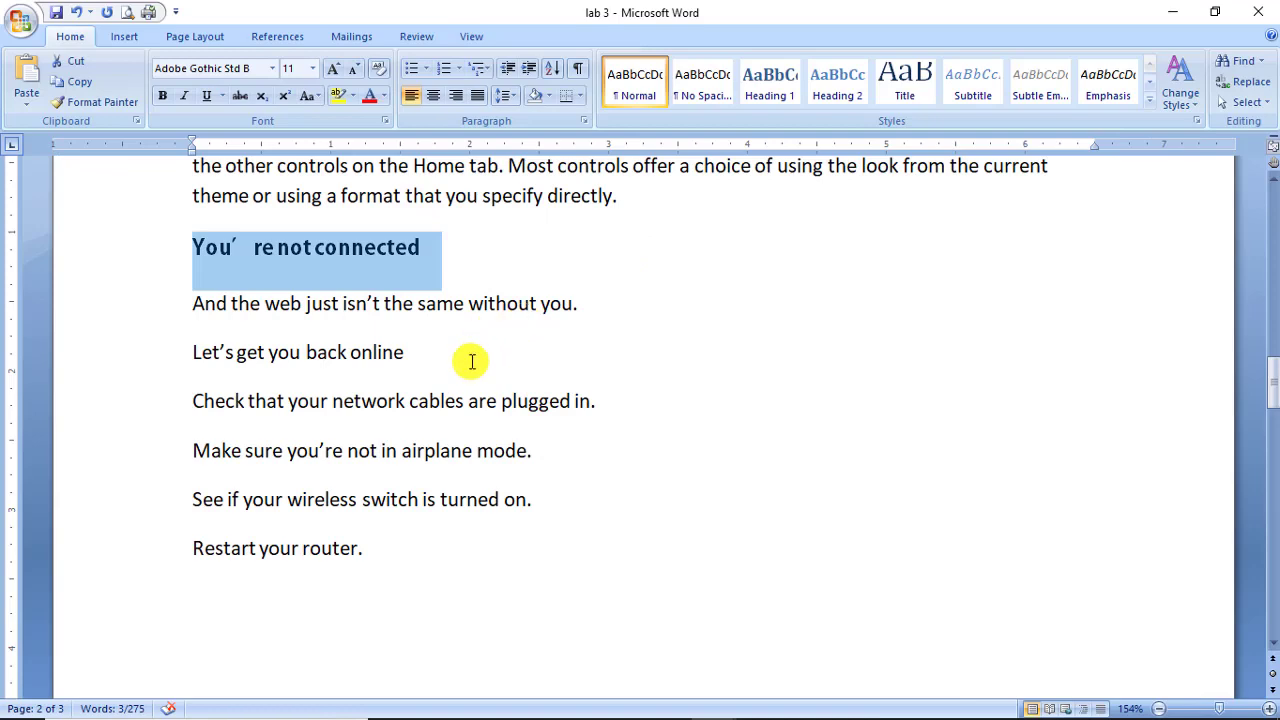
Below 'Ctrl N New', type new lines 'Ctrl C Copy', 'Ctrl V PAST' and 'Ctrl X CUT'.
scroll(472, 361, up, 2)
click(206, 391)
scroll(209, 403, up, 6)
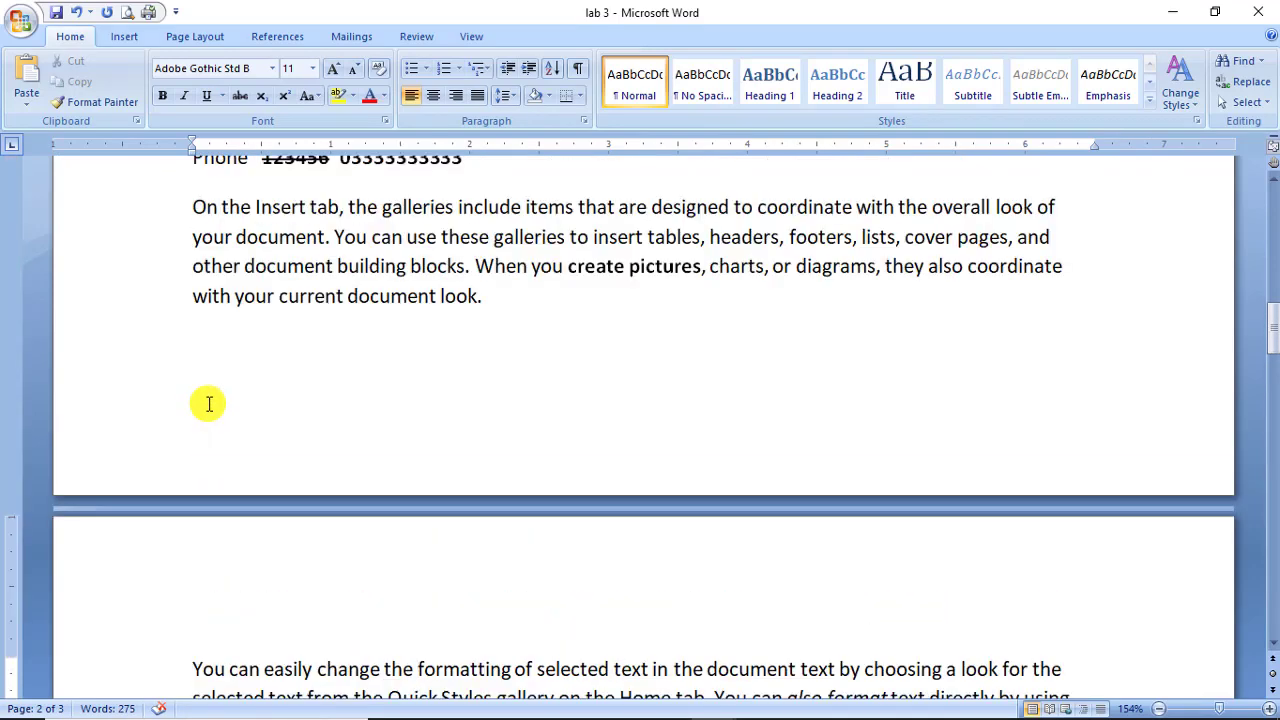
scroll(209, 403, up, 15)
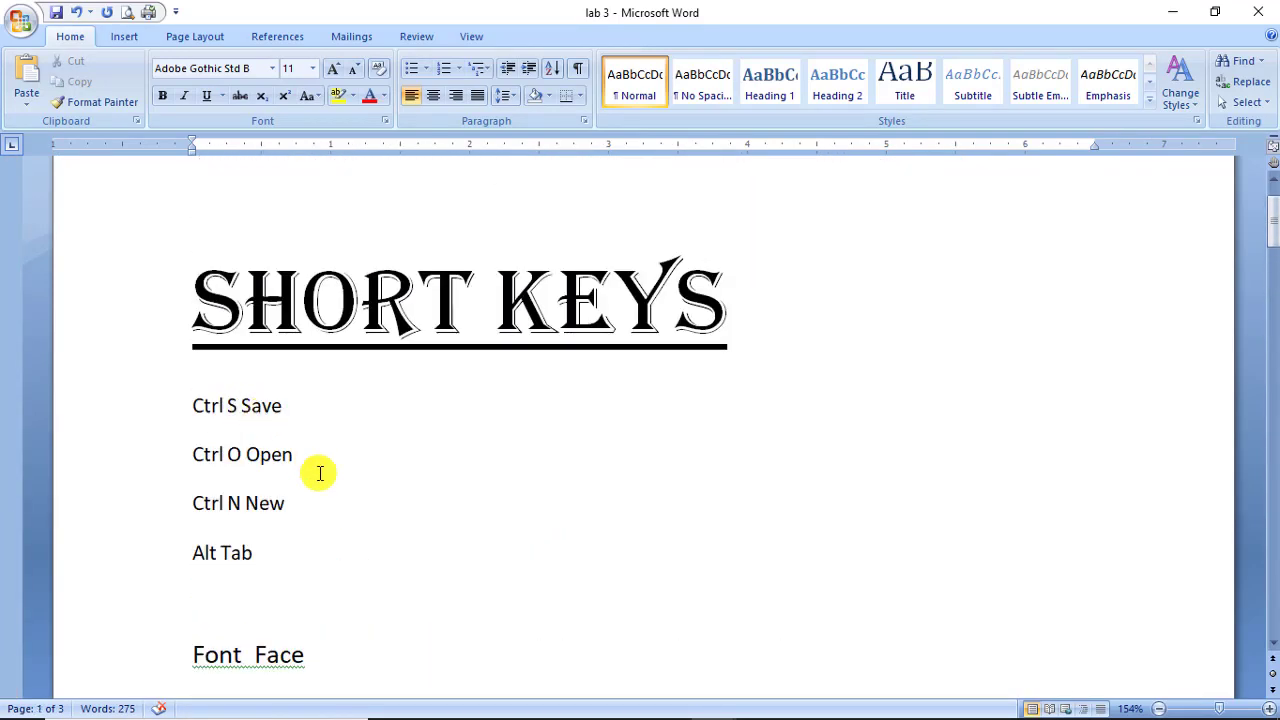
click(312, 512)
key(Return)
text(Ctrl C Copy)
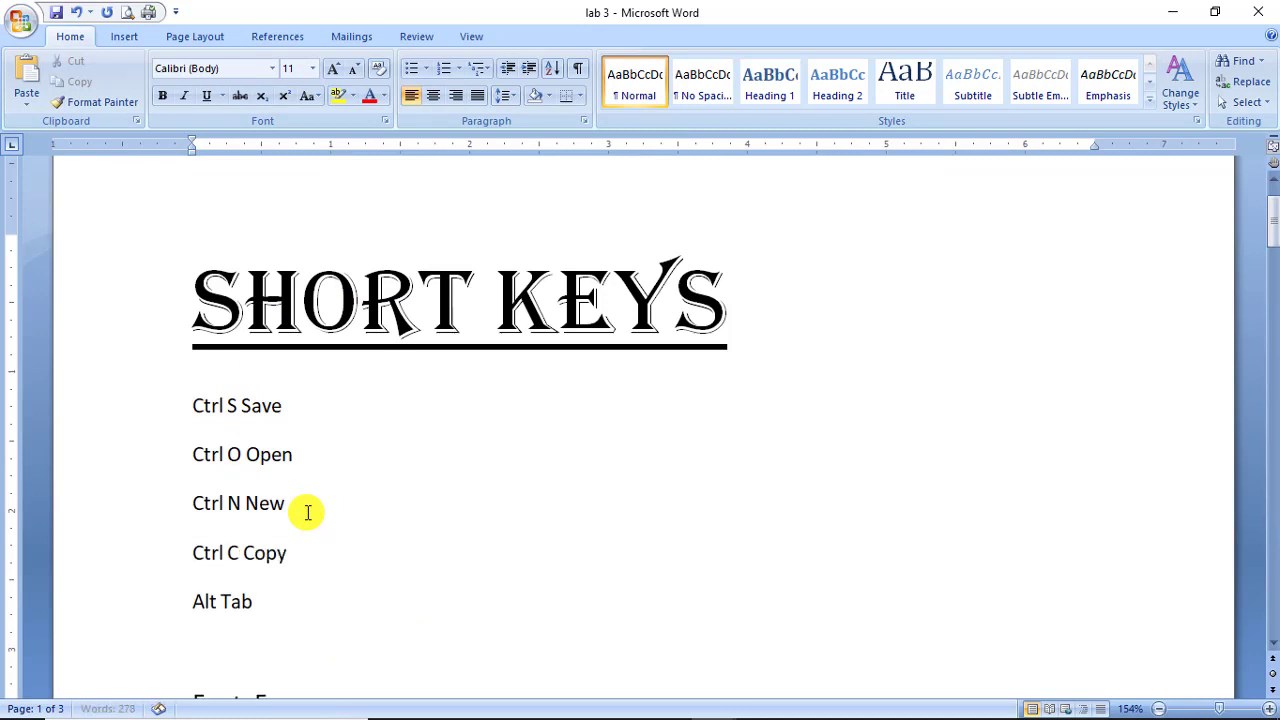
key(Return)
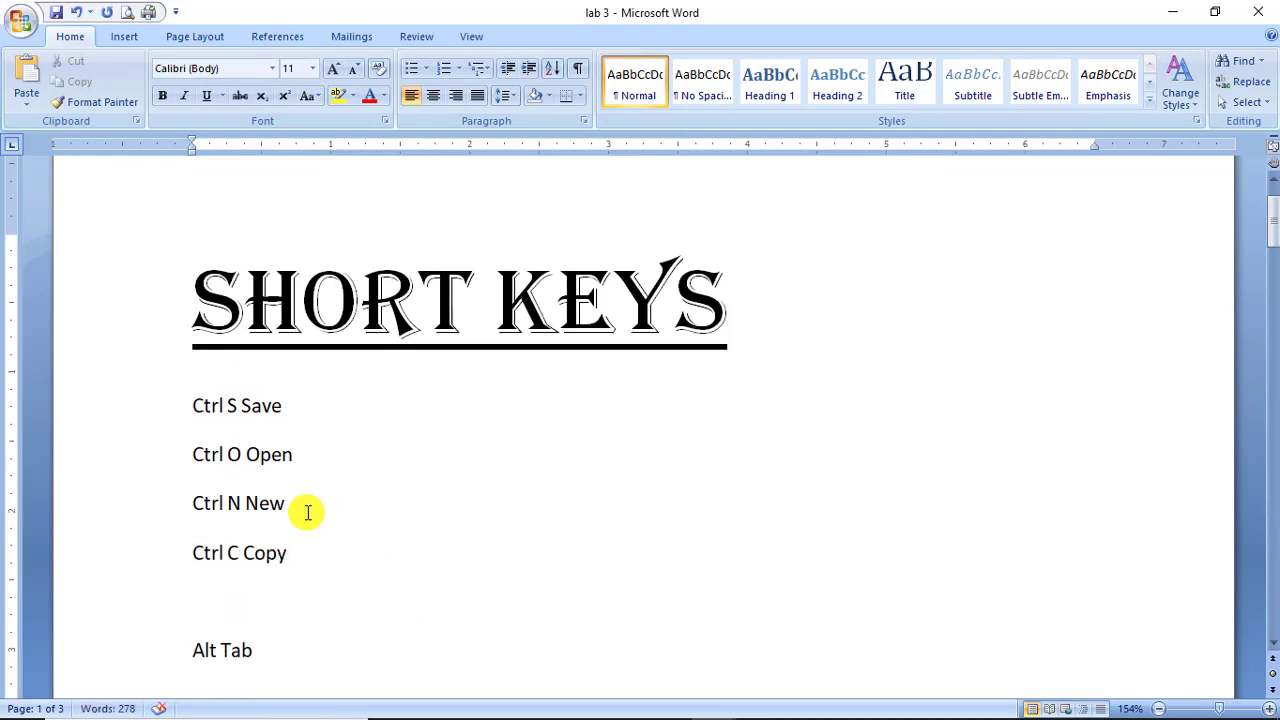
text(Ctr)
text(tr)
text(l V PAST)
key(Return)
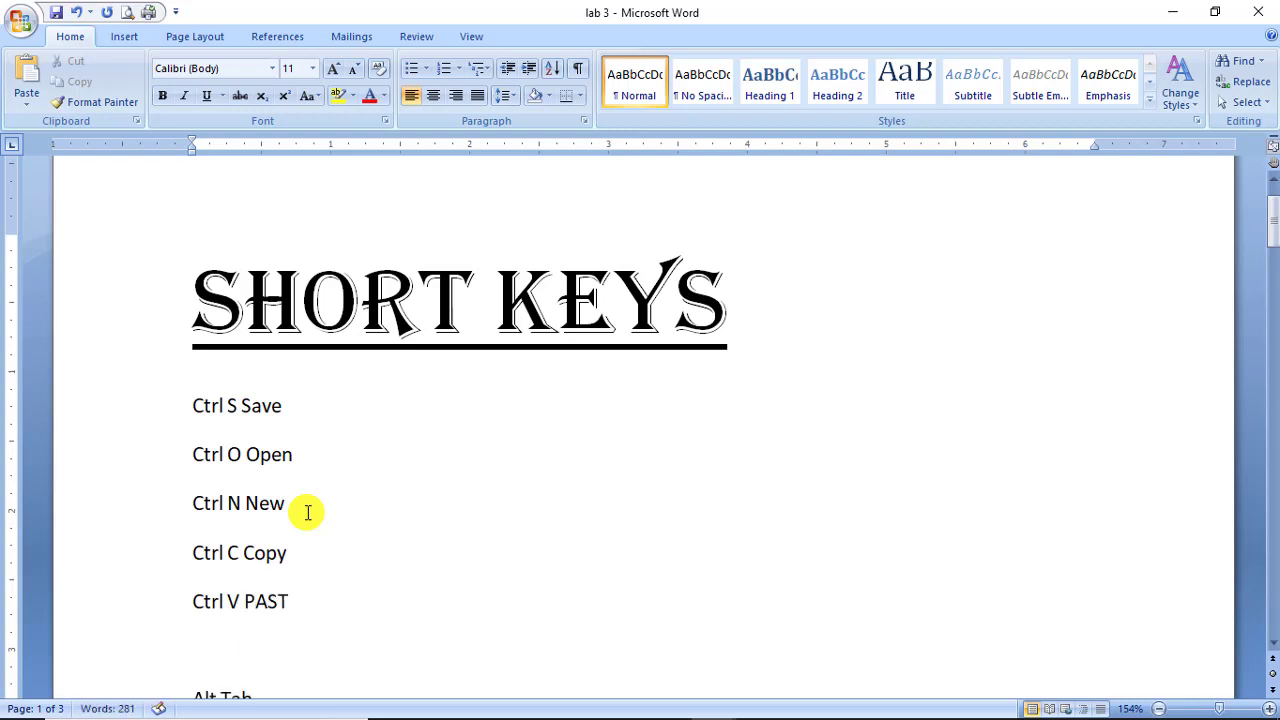
text(Ctrl X CUT)
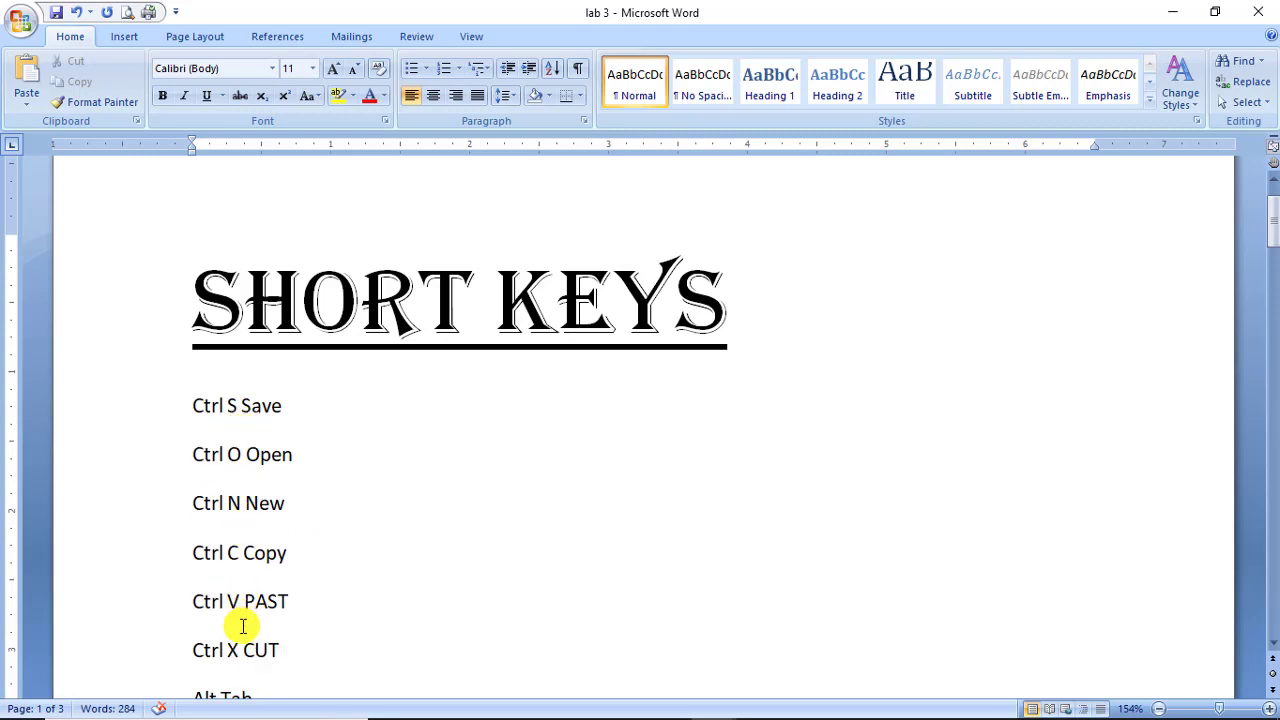
scroll(240, 563, down, 8)
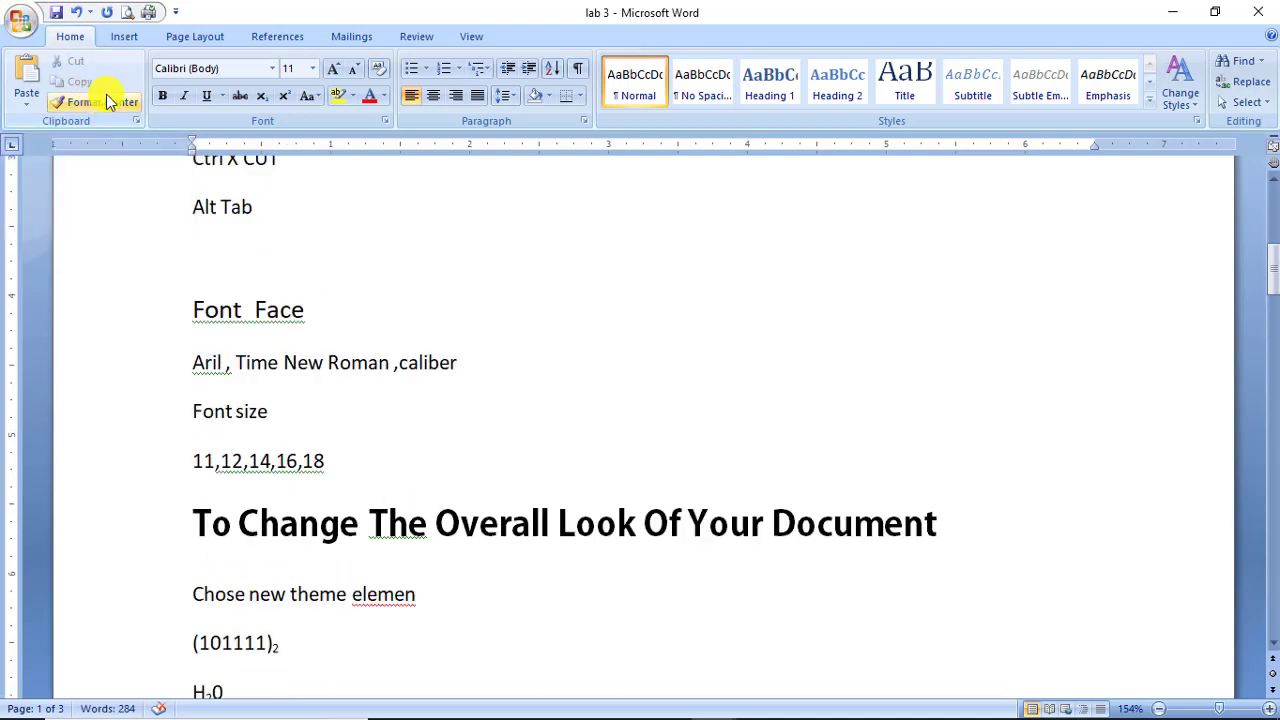
scroll(337, 346, down, 15)
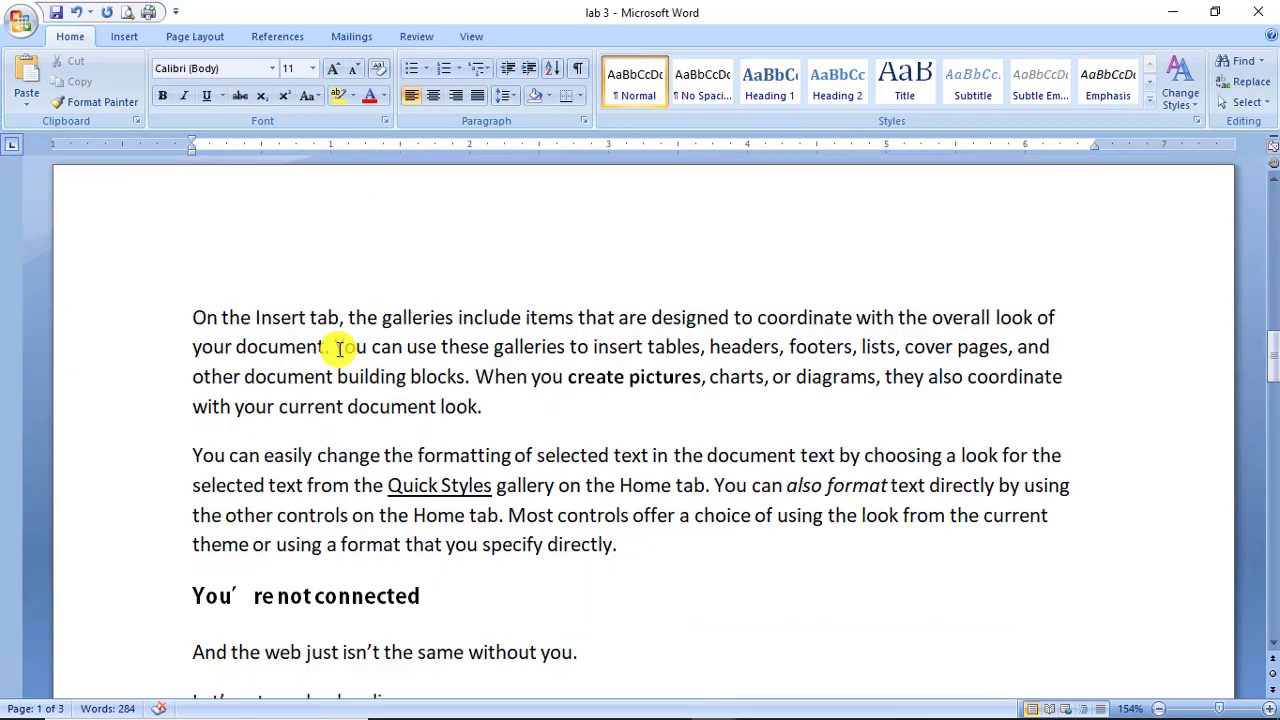
scroll(337, 346, down, 4)
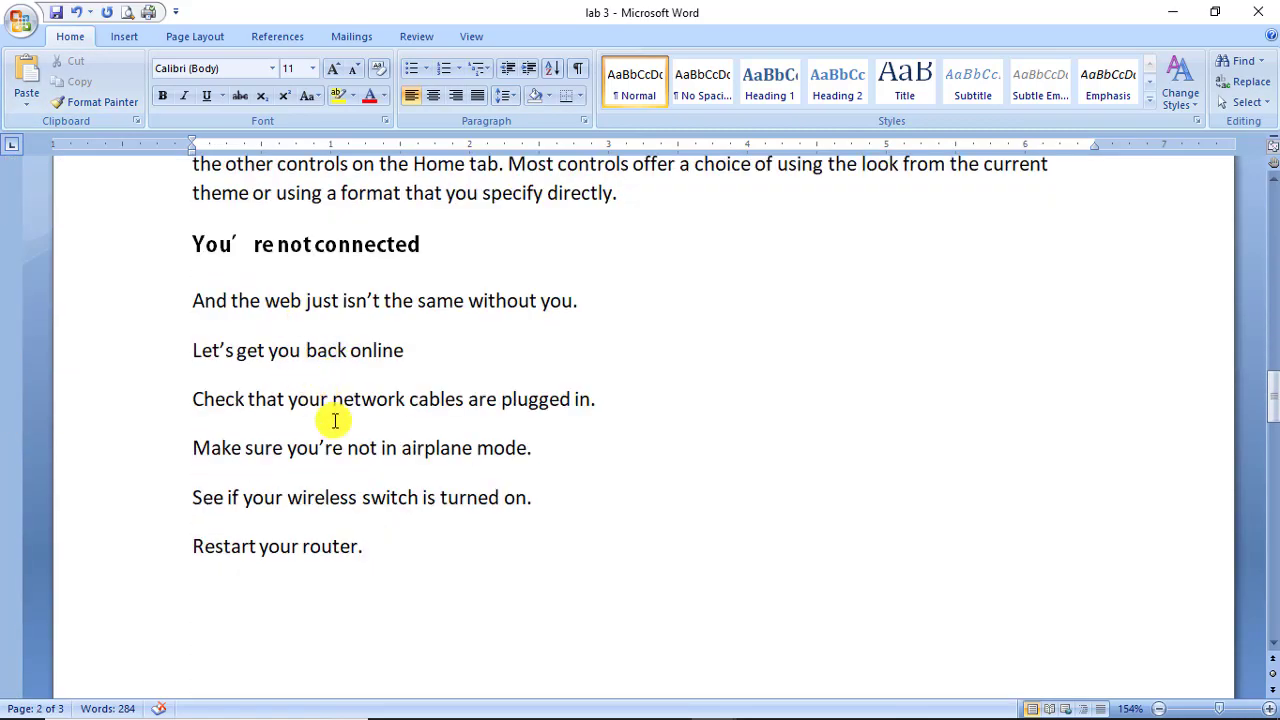
scroll(335, 421, up, 7)
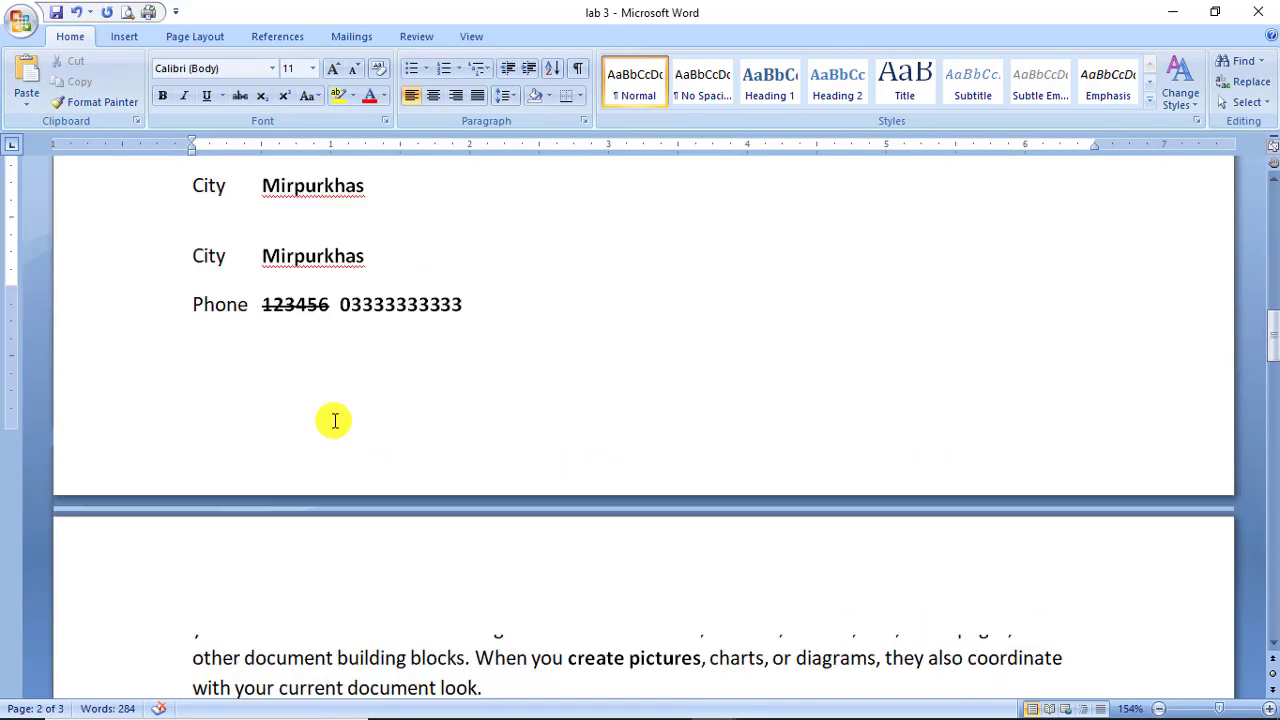
scroll(335, 421, up, 8)
scroll(330, 451, down, 2)
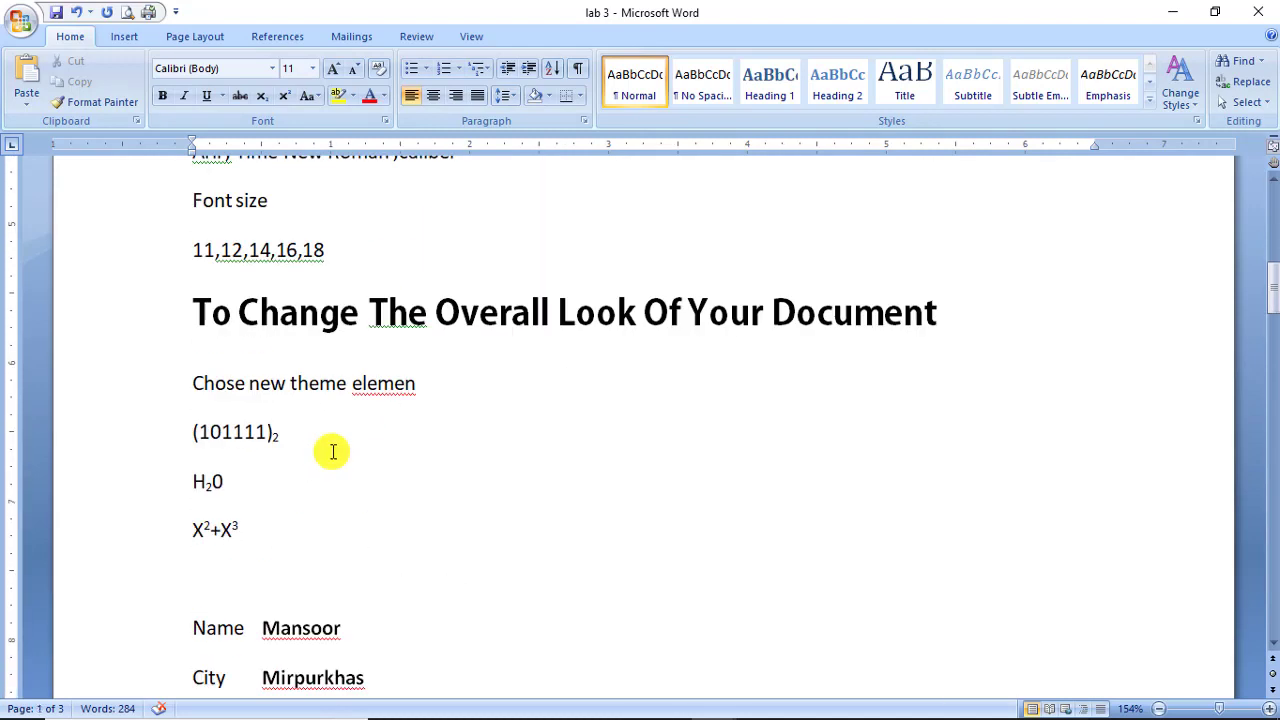
click(340, 313)
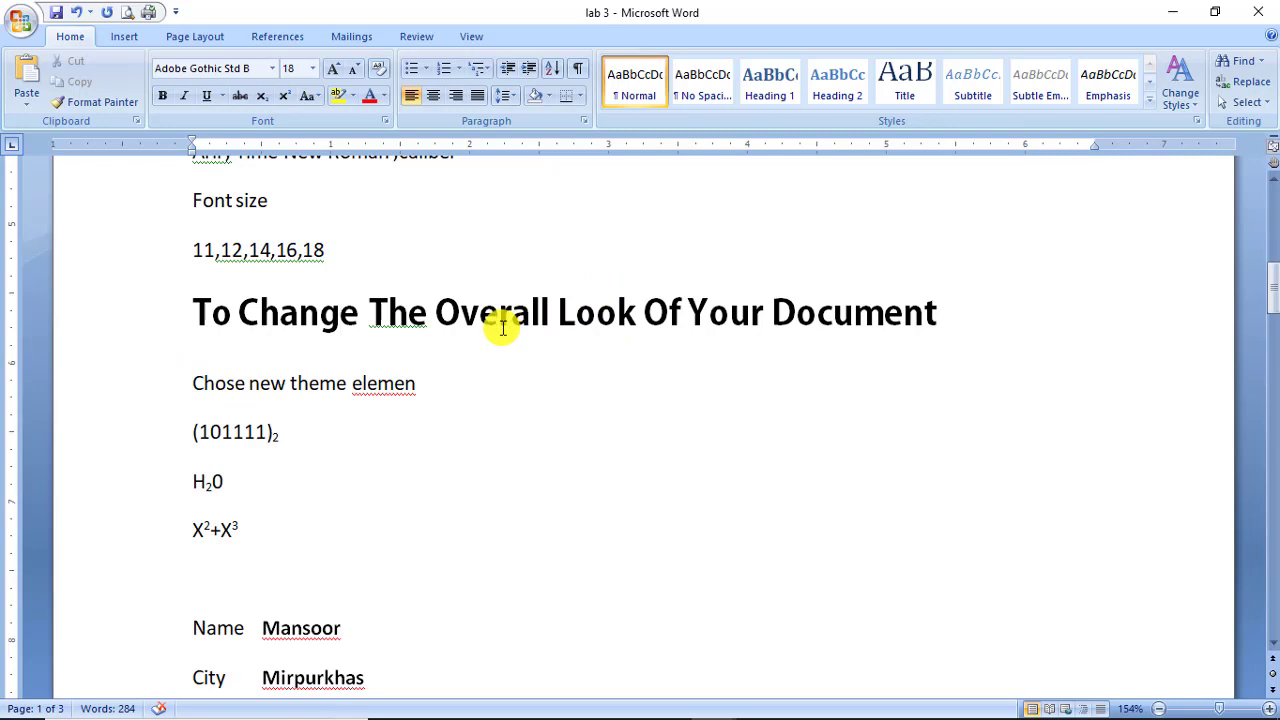
scroll(500, 366, down, 5)
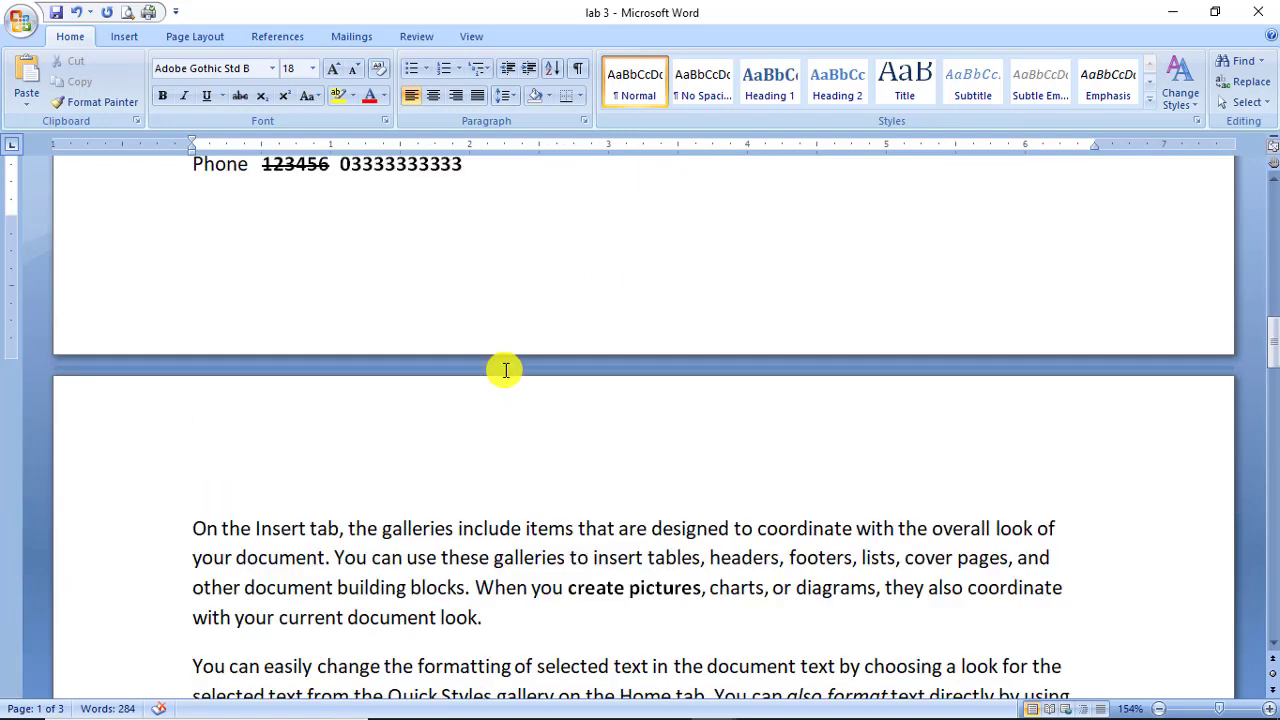
scroll(505, 370, down, 5)
scroll(505, 370, up, 1)
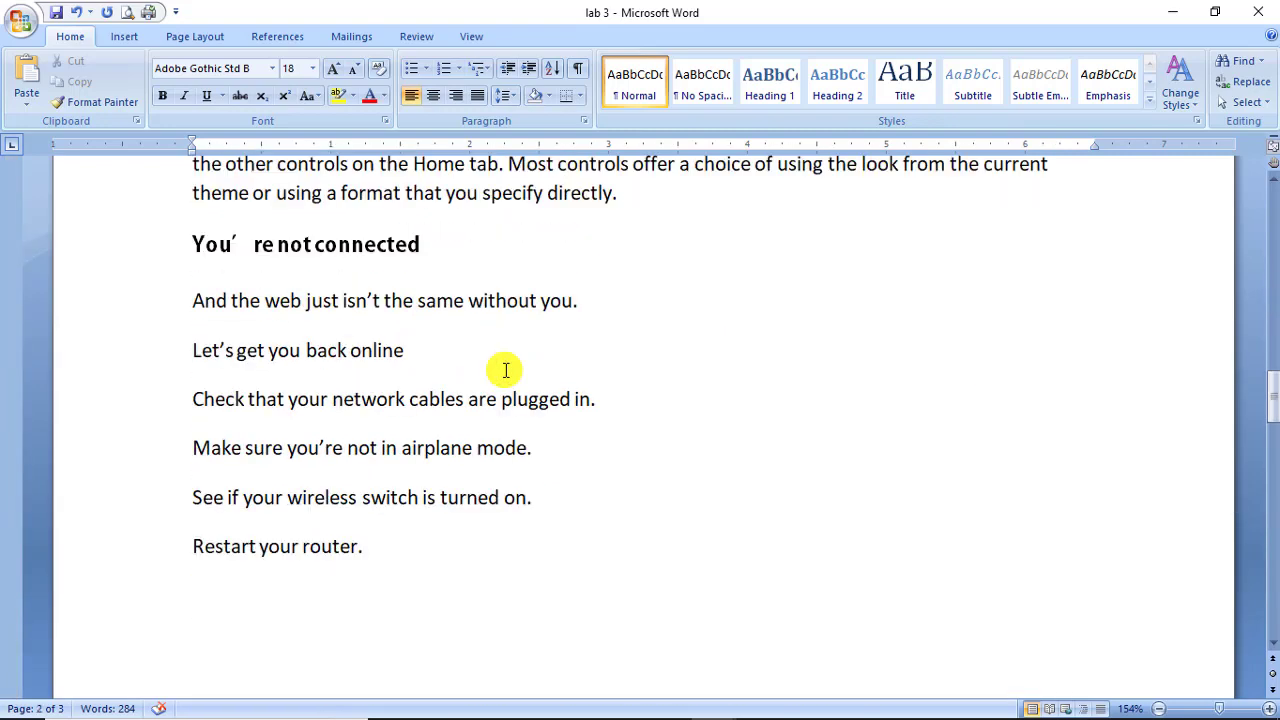
scroll(505, 370, up, 8)
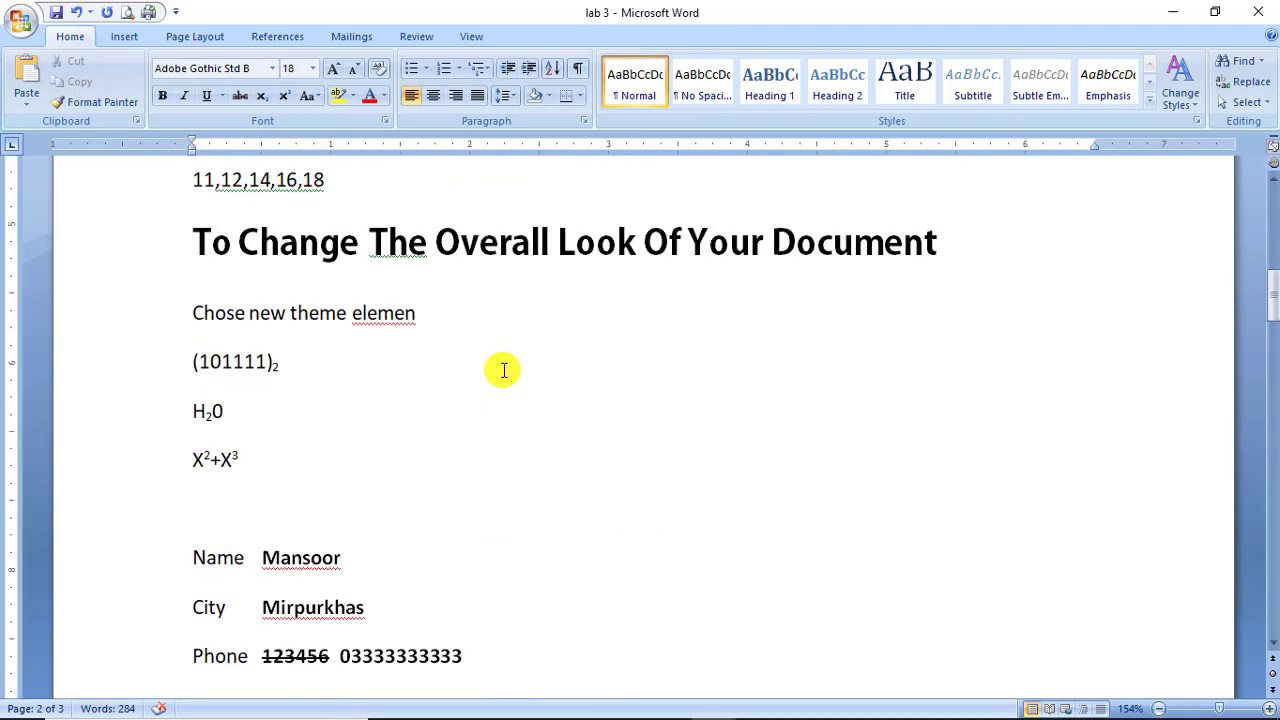
scroll(502, 345, up, 1)
scroll(494, 431, down, 8)
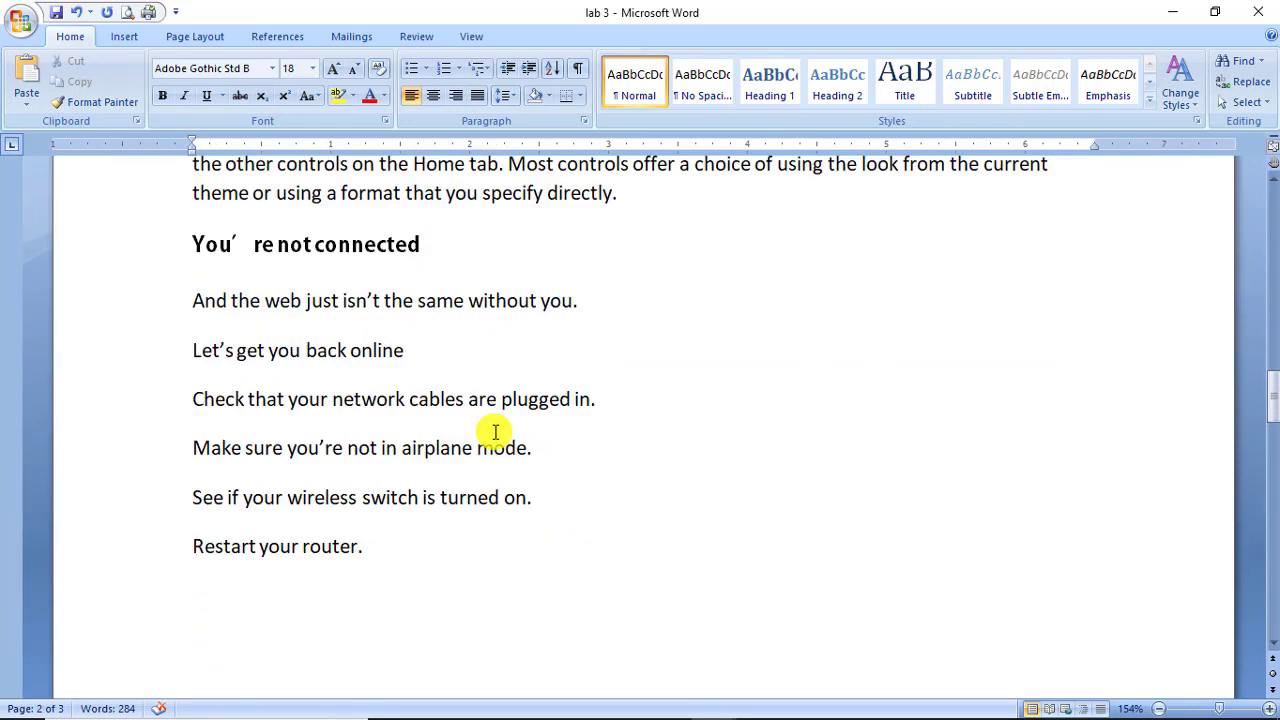
scroll(367, 260, up, 1)
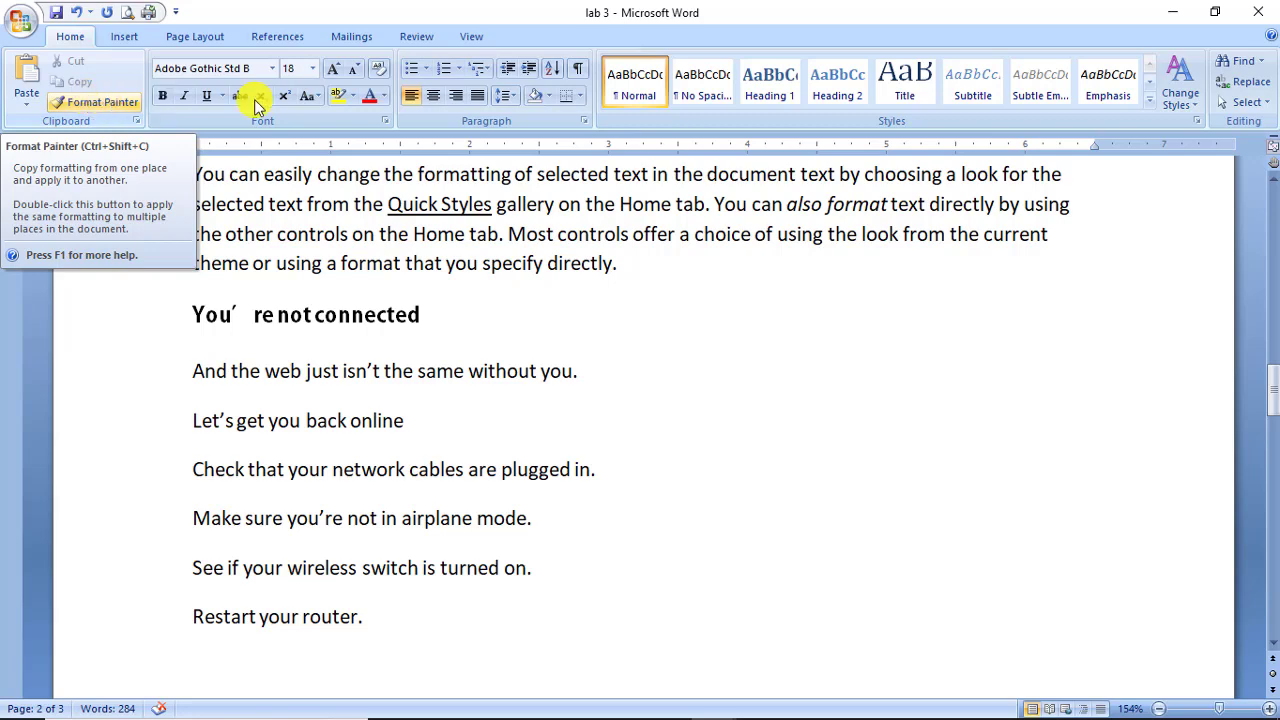
Use Format Painter to copy the Overall Look heading's style onto 'You're not connected'.
click(737, 249)
scroll(740, 255, up, 5)
scroll(745, 264, up, 6)
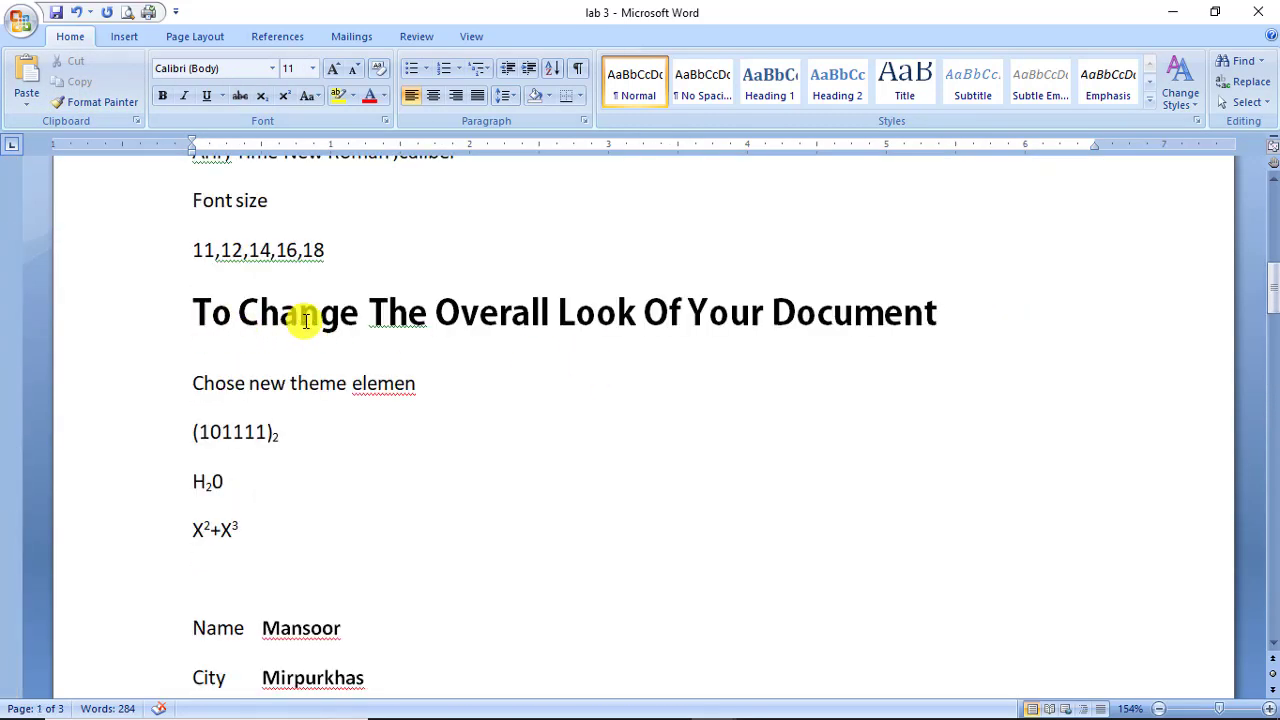
click(300, 318)
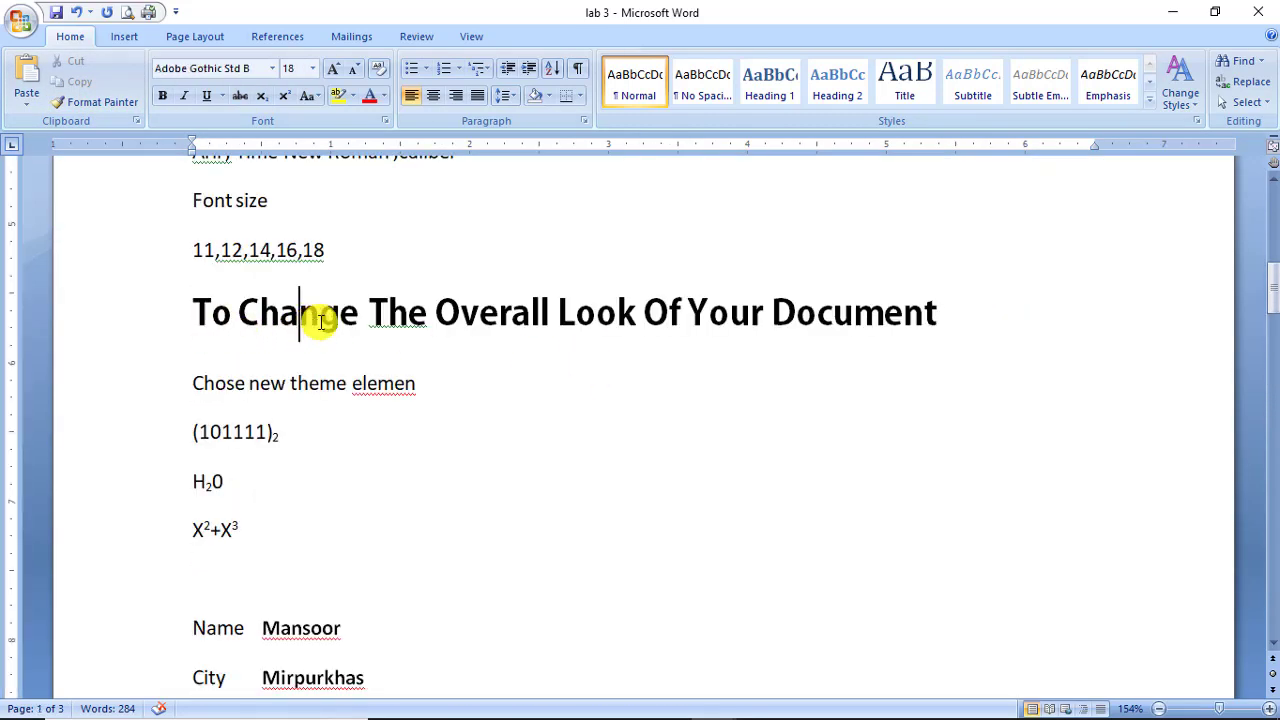
click(106, 103)
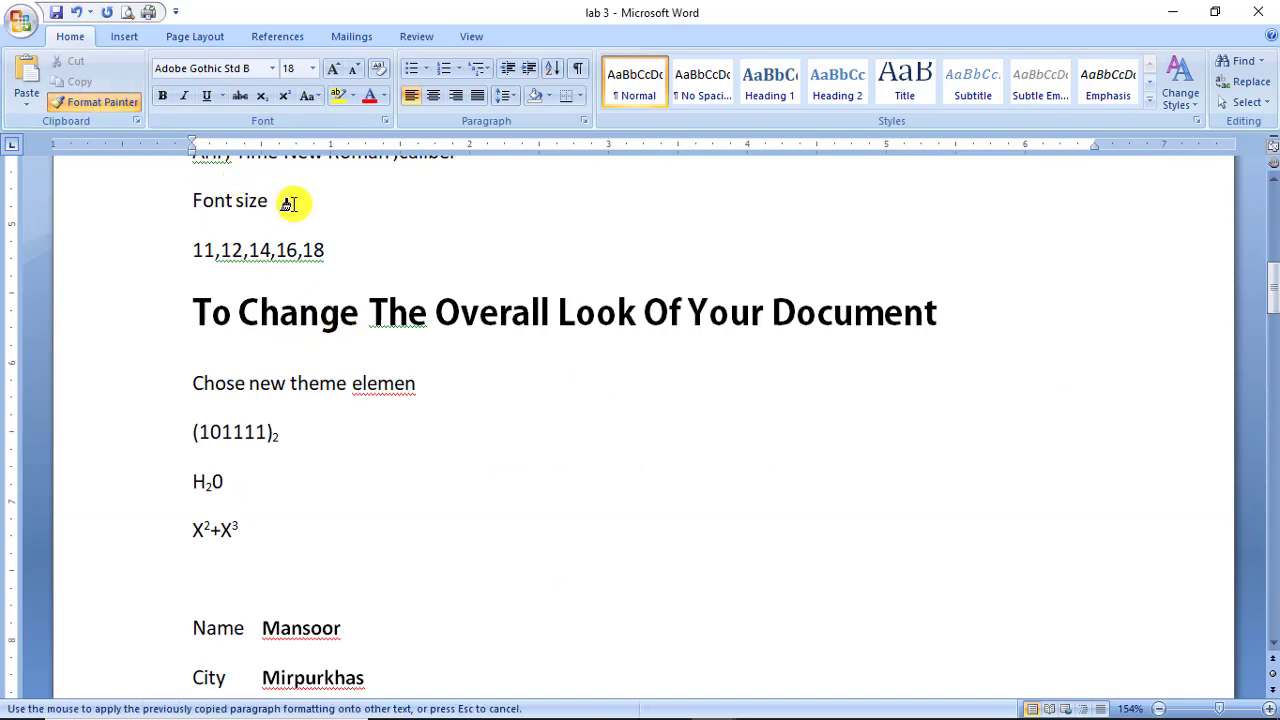
scroll(287, 229, down, 7)
scroll(290, 238, down, 1)
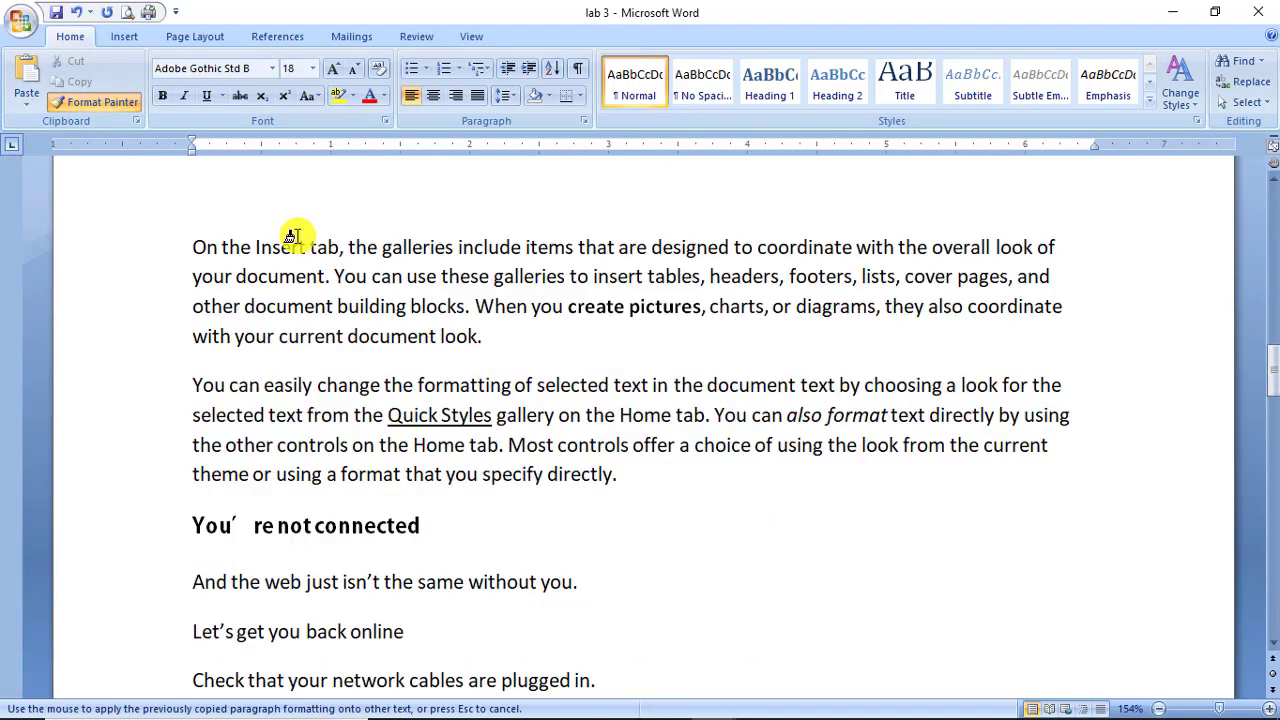
scroll(310, 295, down, 1)
drag(417, 313, 206, 316)
Deselect the restyled heading and check the Overall Look heading's formatting again.
scroll(387, 383, up, 3)
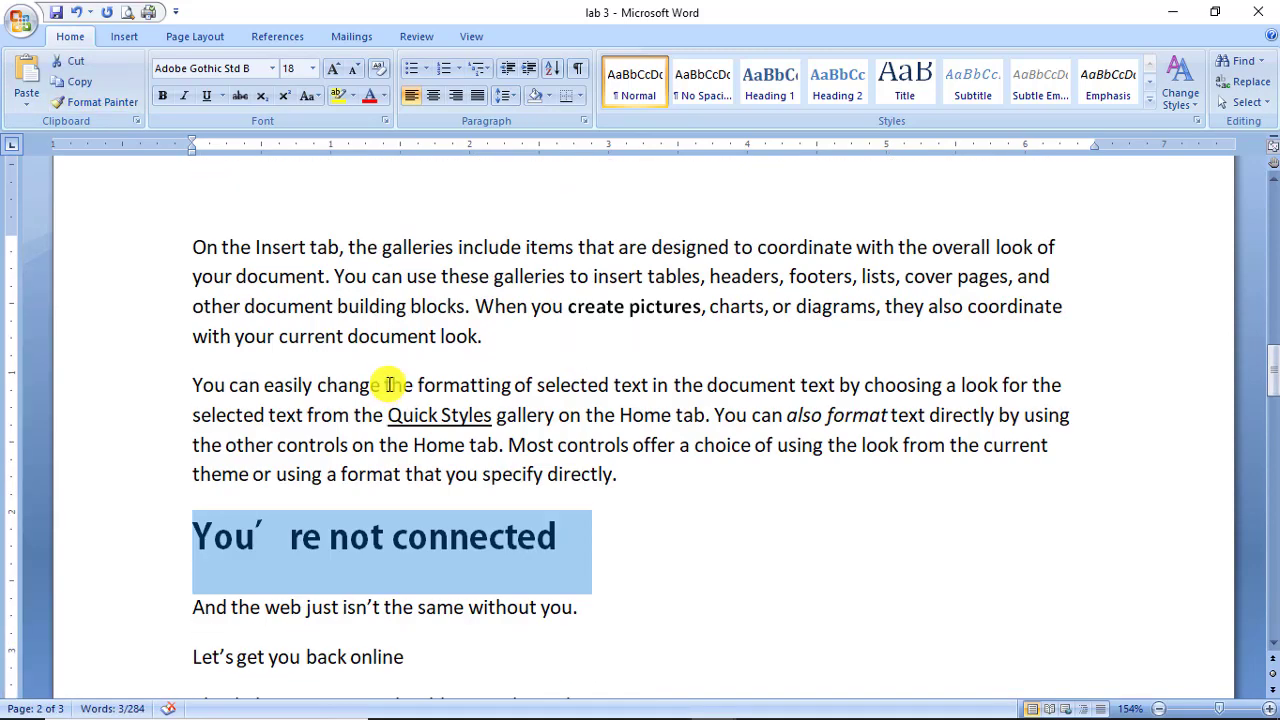
scroll(391, 380, down, 2)
click(388, 398)
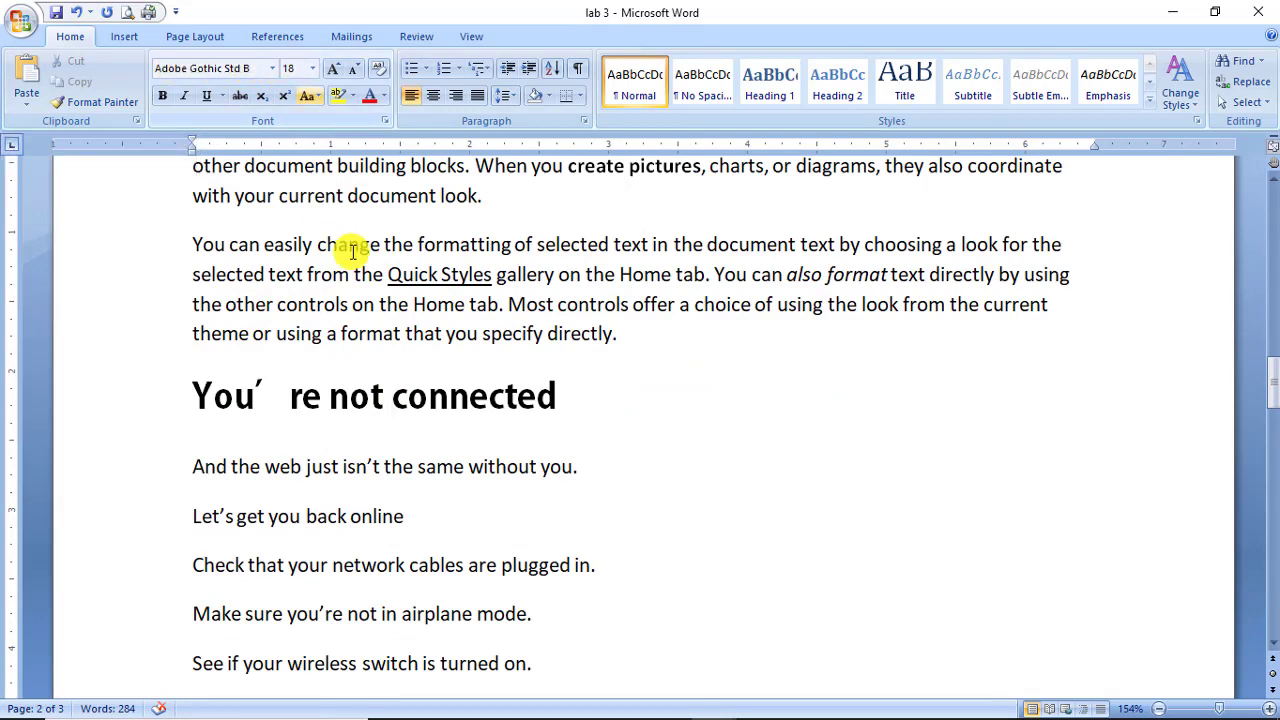
scroll(370, 290, up, 10)
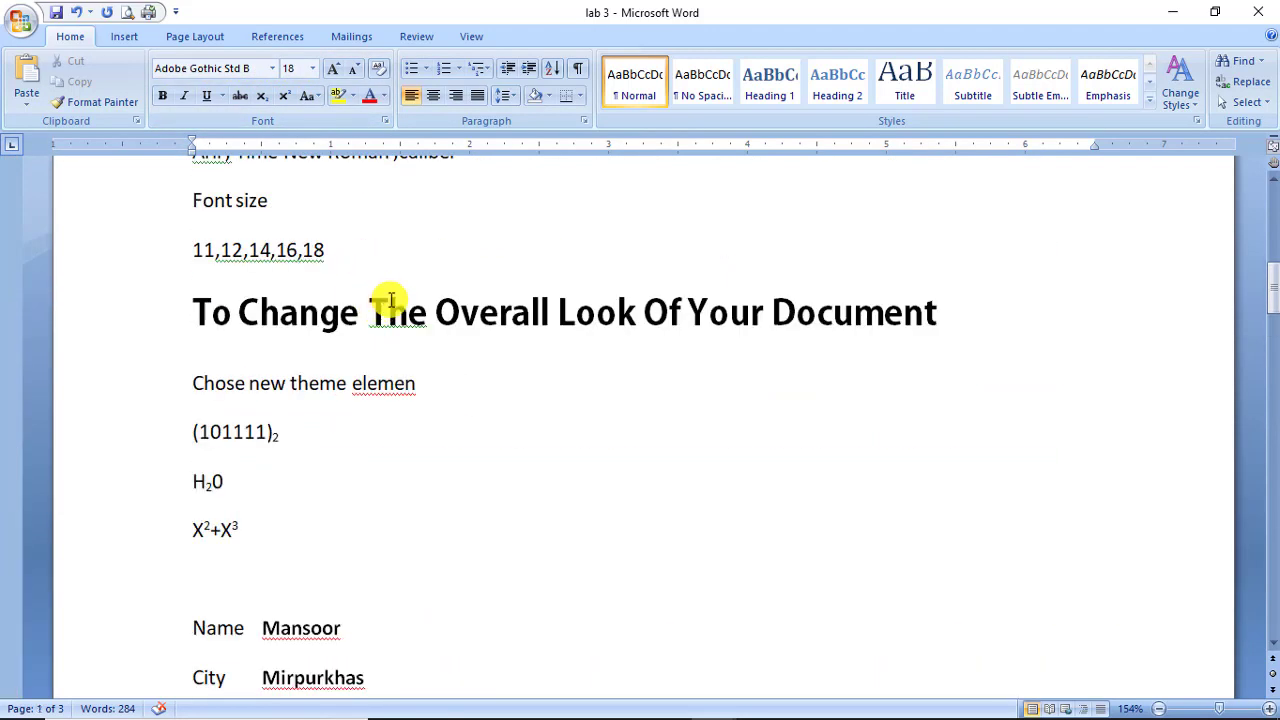
click(388, 312)
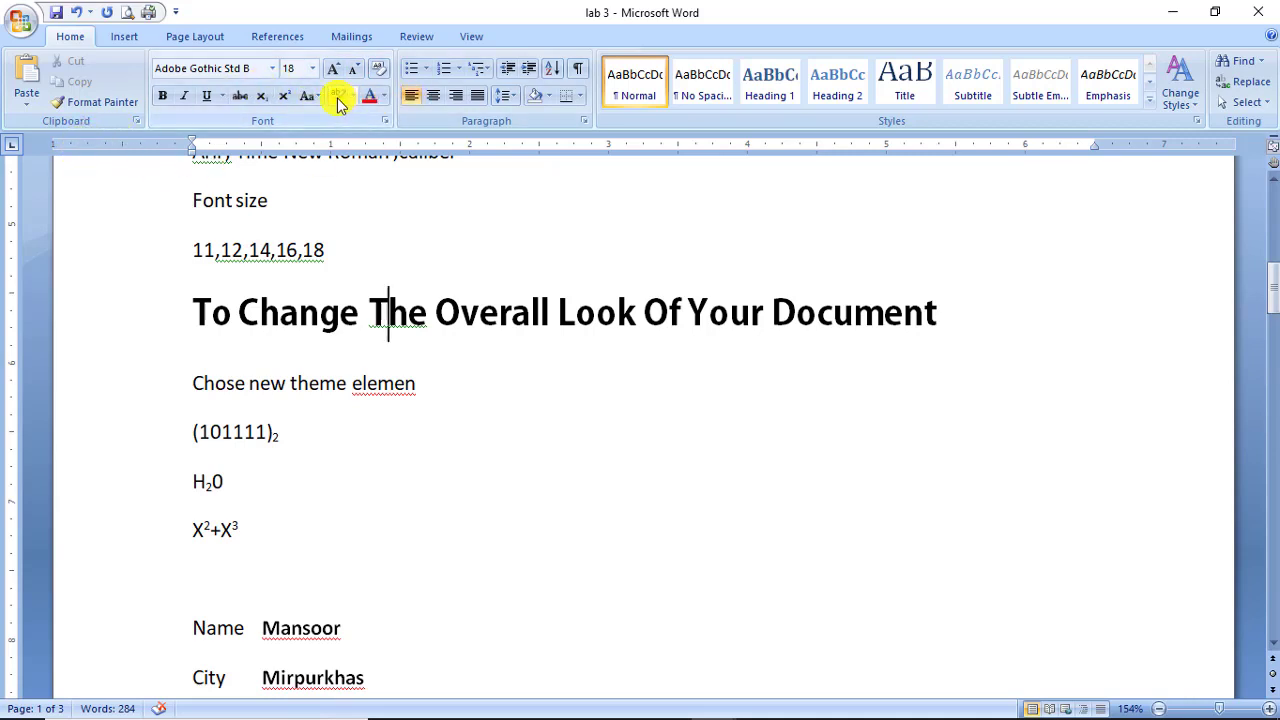
Apply Yellow text highlight to 'You can also format', then to 'You can use these'.
scroll(399, 409, up, 7)
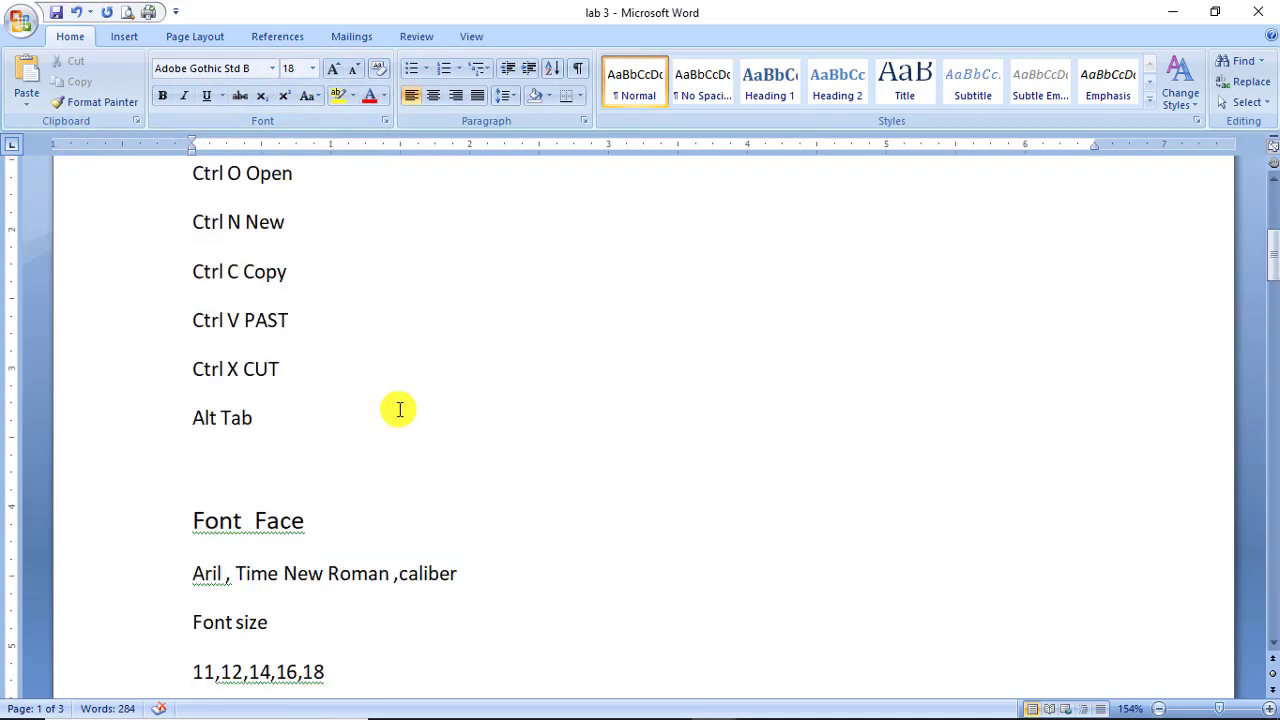
scroll(399, 409, up, 4)
scroll(399, 409, down, 15)
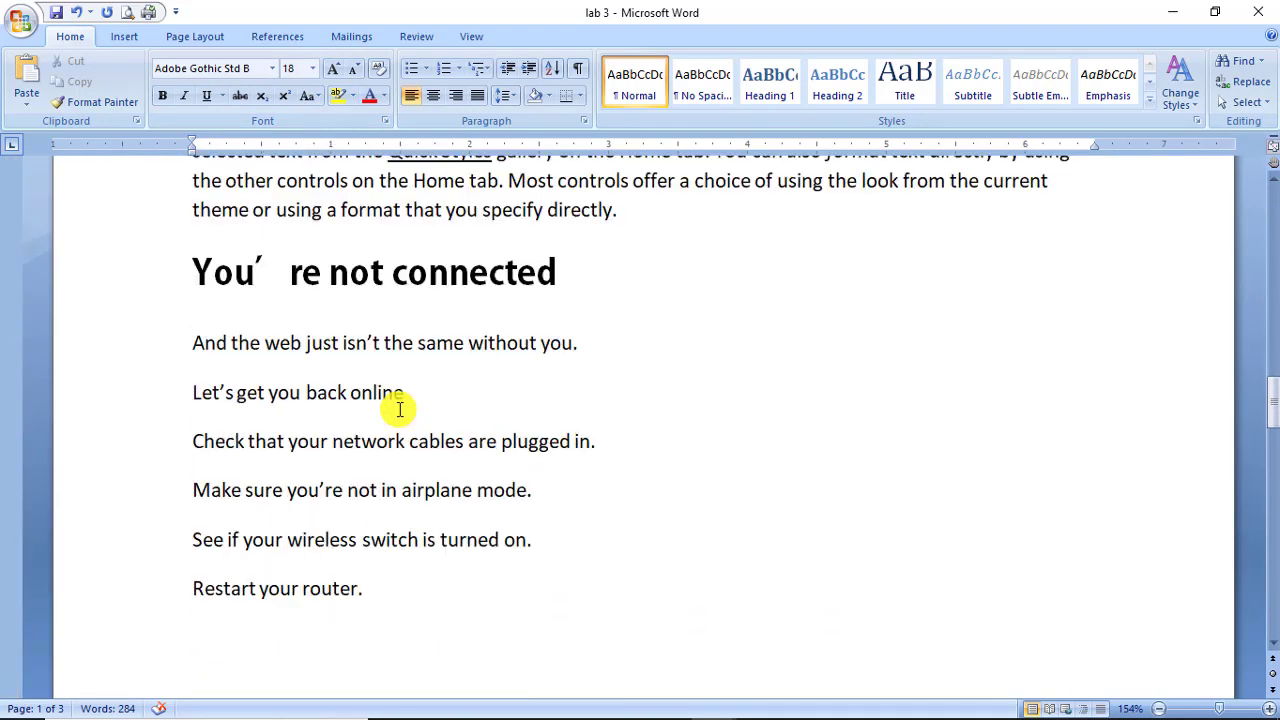
scroll(399, 409, up, 5)
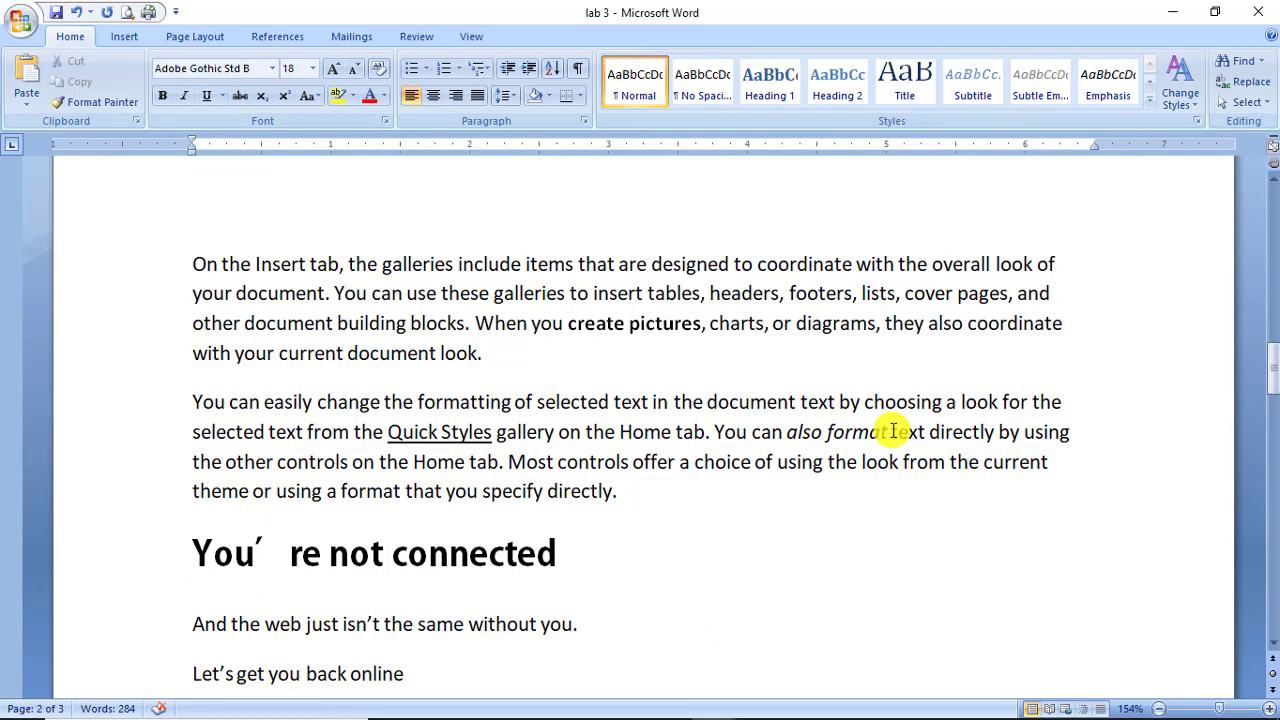
drag(890, 432, 714, 432)
click(351, 96)
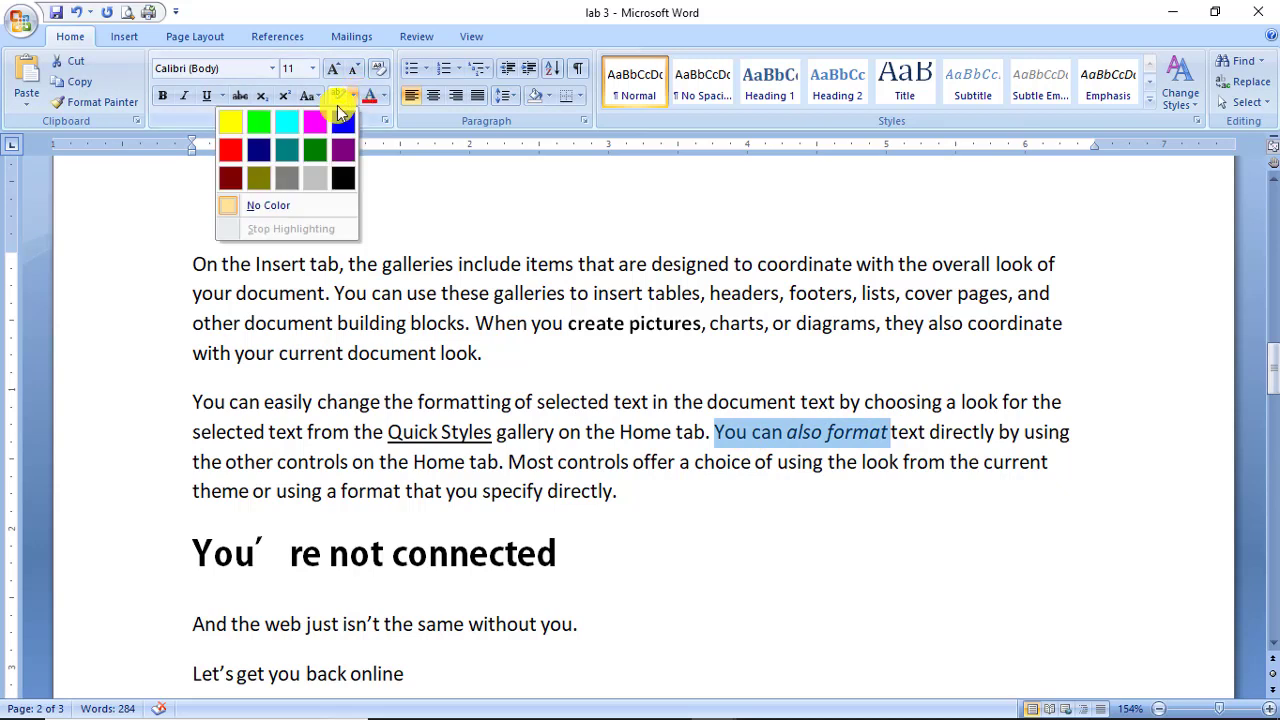
click(231, 122)
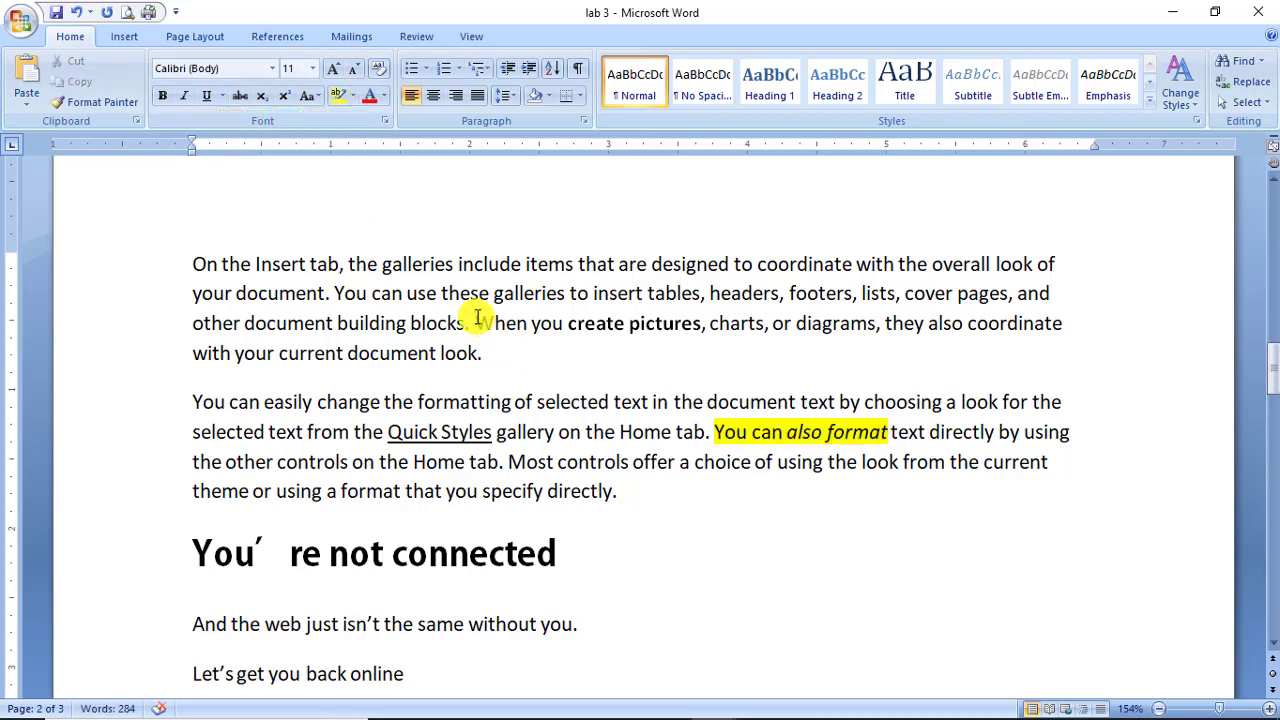
drag(490, 293, 334, 293)
click(338, 96)
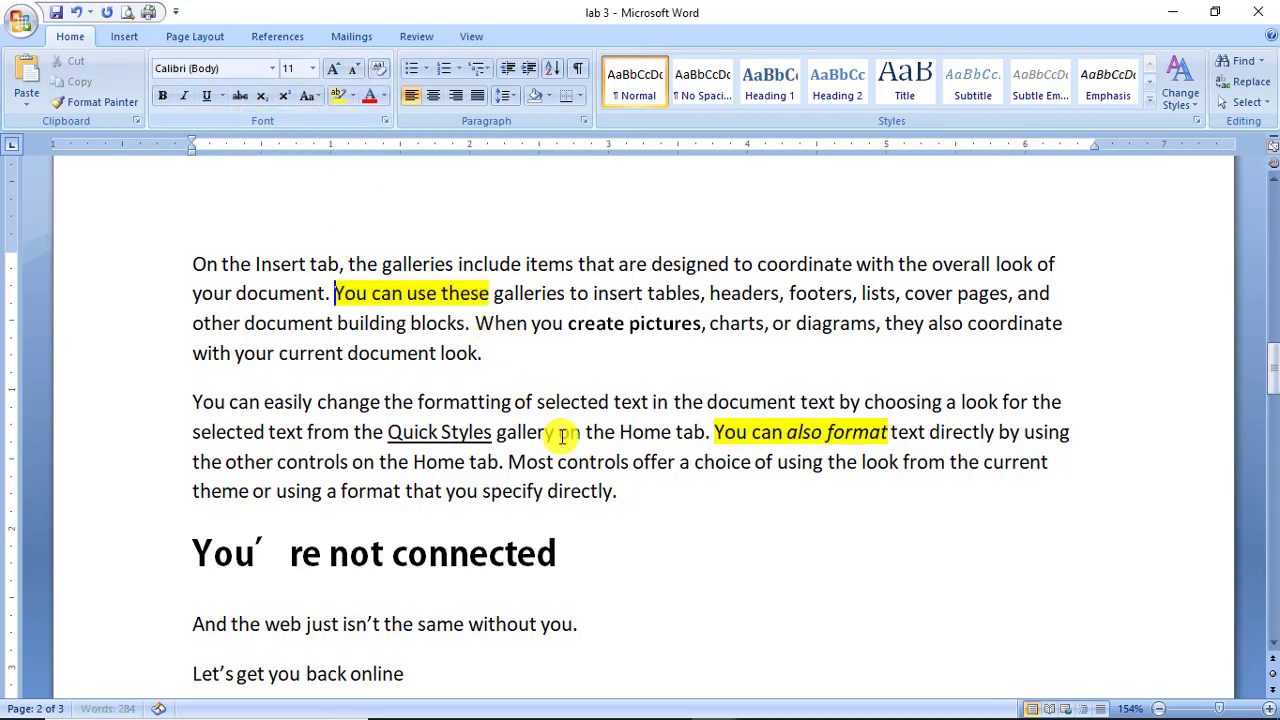
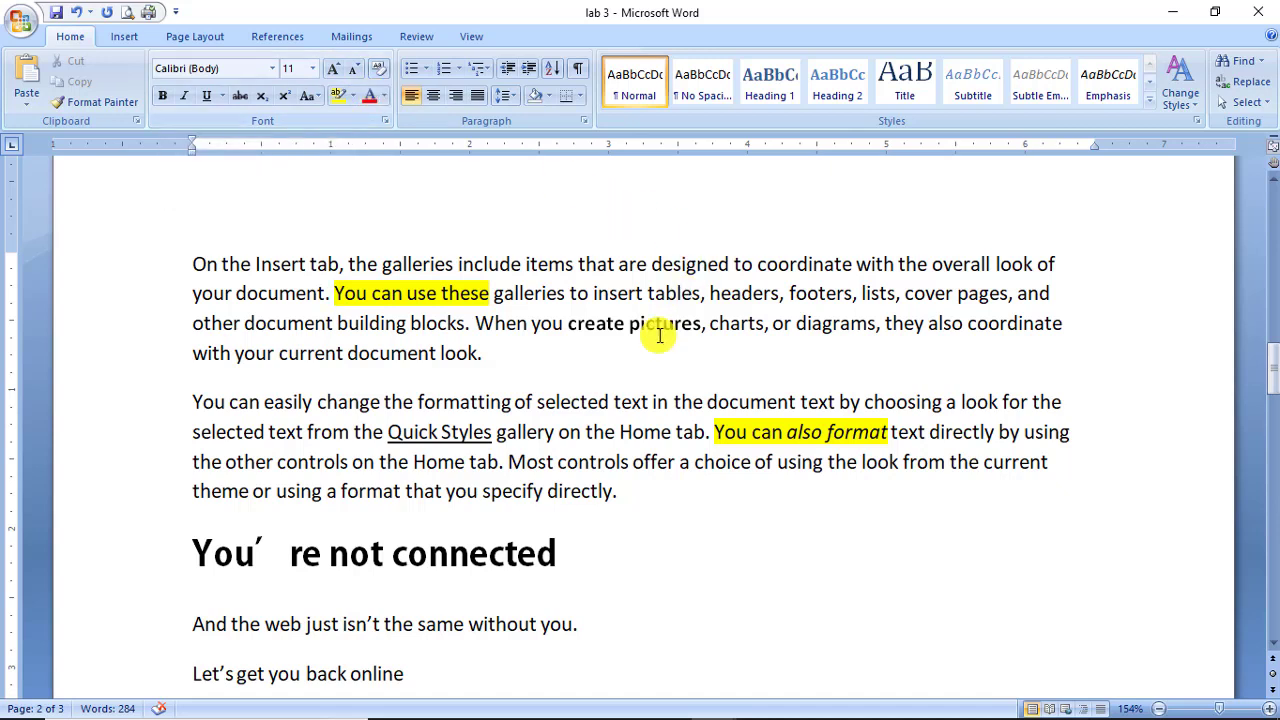
Color the heading 'To Change The Overall Look Of Your Document' orange with Font Color.
scroll(660, 338, up, 5)
scroll(660, 338, up, 4)
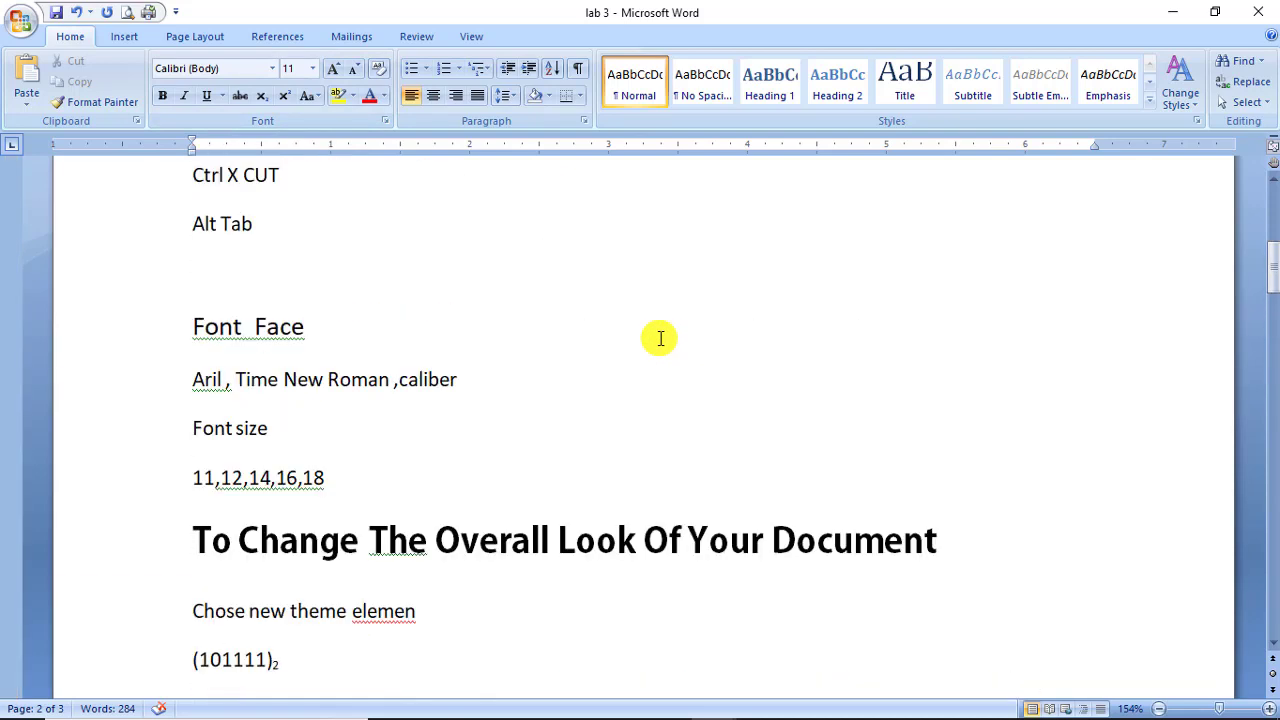
scroll(665, 340, down, 3)
drag(974, 329, 192, 325)
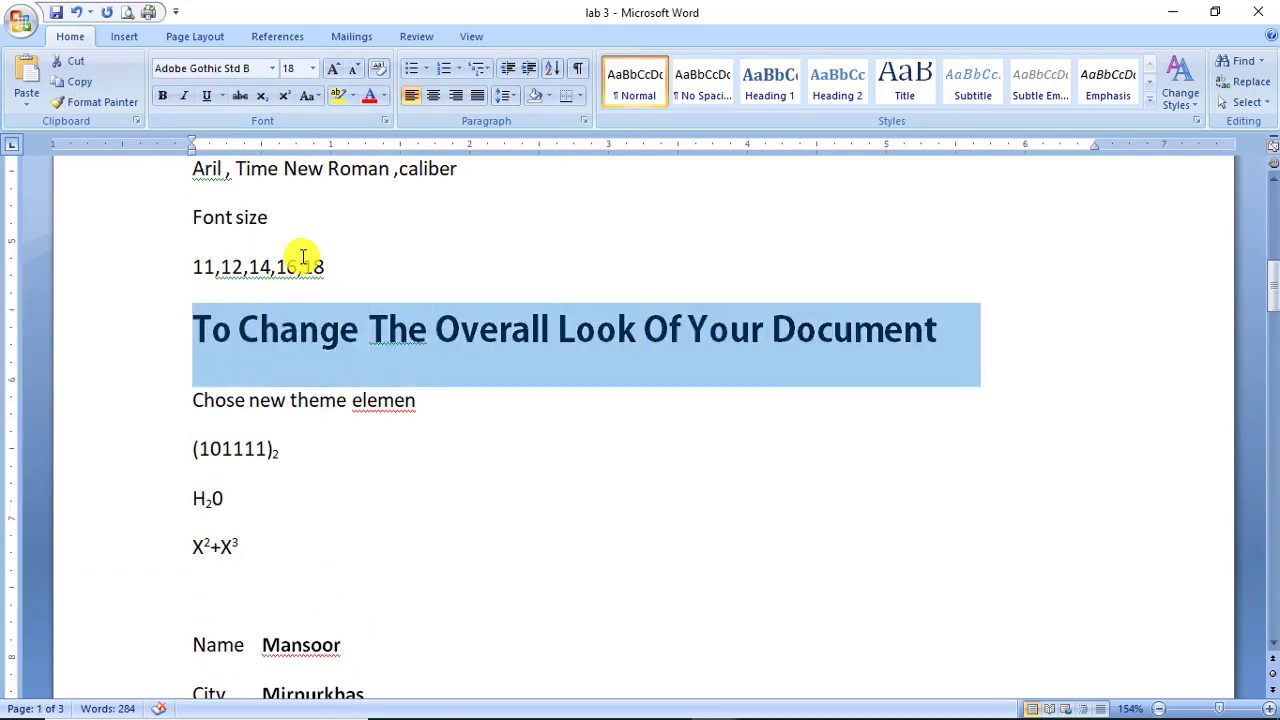
click(382, 96)
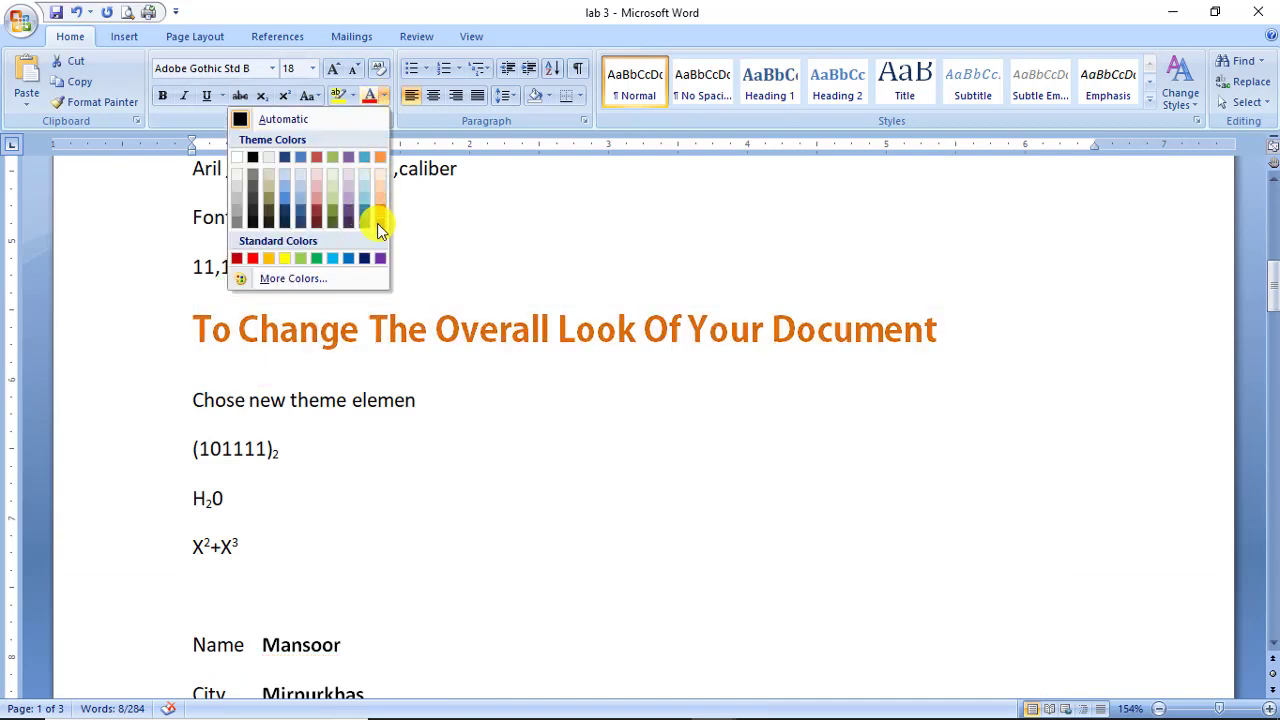
click(380, 158)
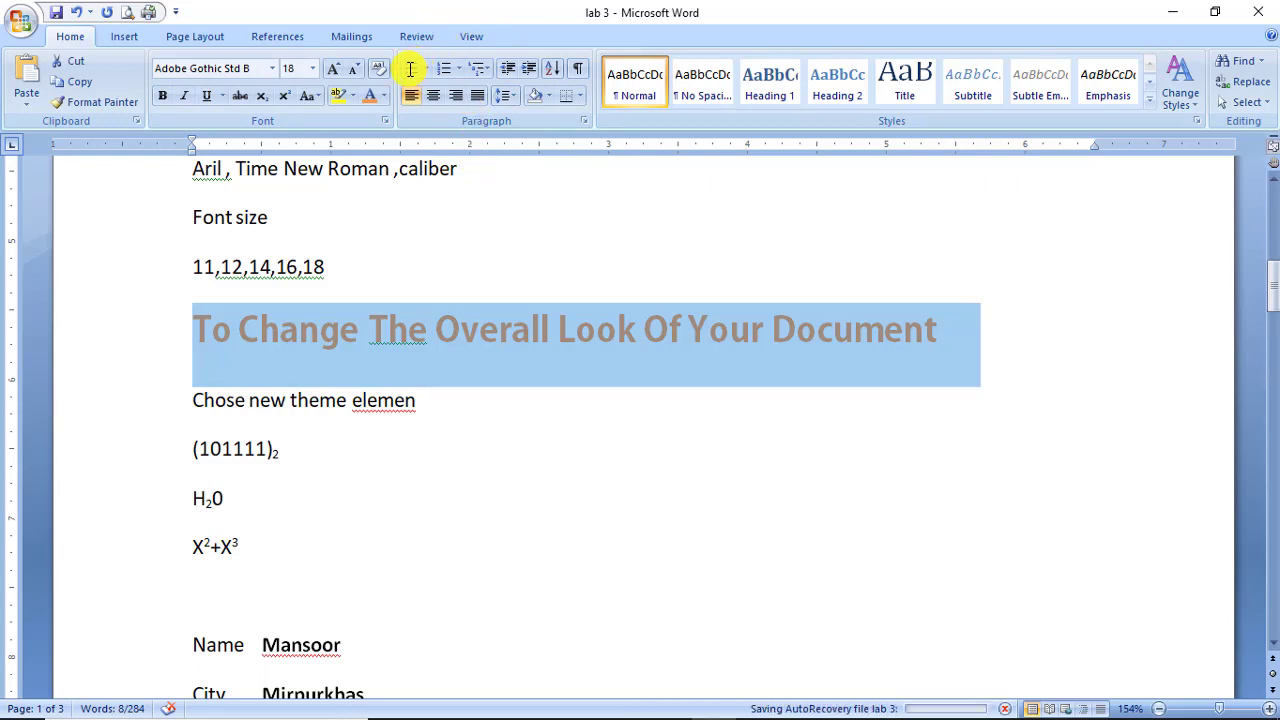
scroll(506, 366, down, 20)
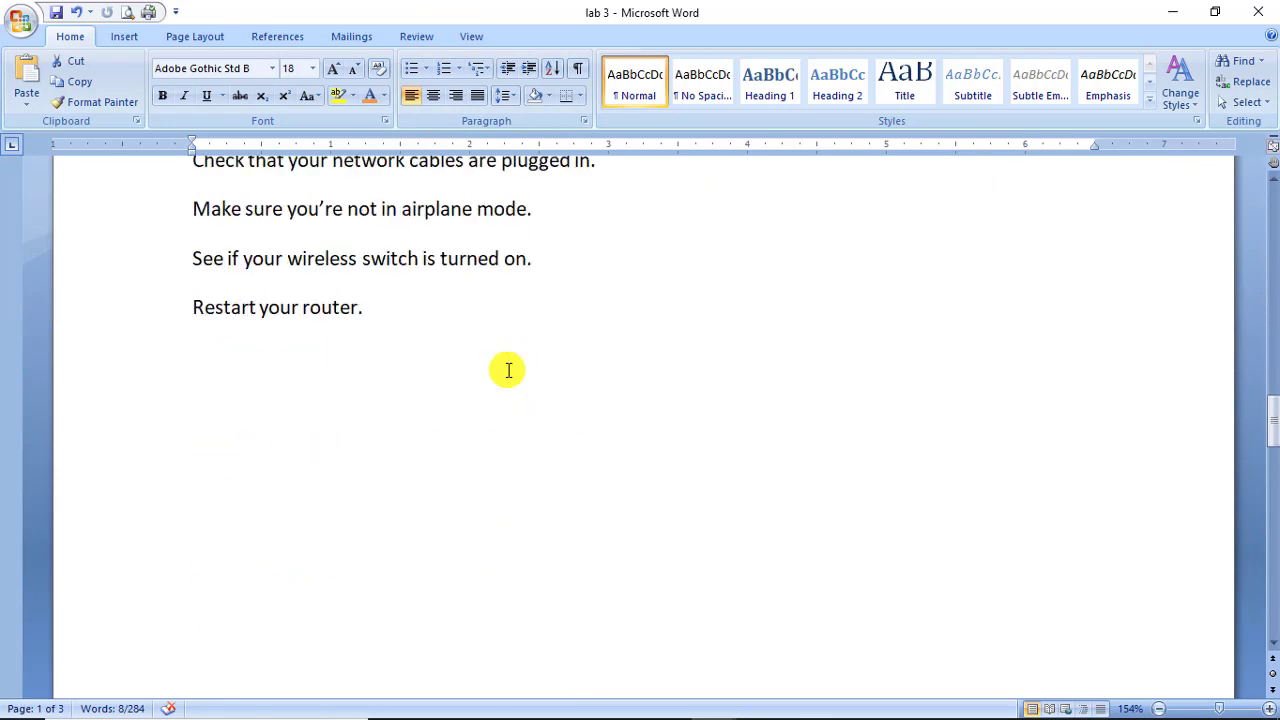
Add a new line reading 'What is font Face?' below 'Restart your router.', fixing typos.
click(500, 375)
click(447, 209)
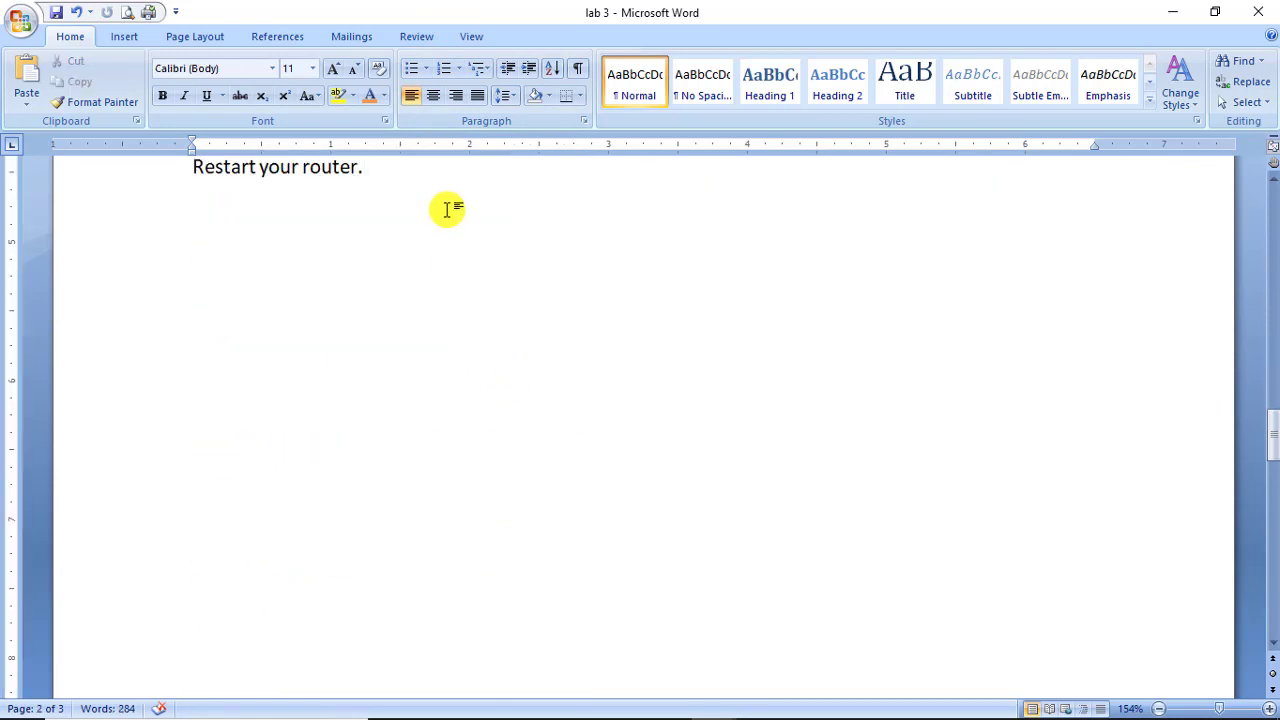
key(Return)
key(Return)
text(wHAT)
key(BackSpace)
key(BackSpace)
key(BackSpace)
key(BackSpace)
text(w)
key(BackSpace)
text(Wh)
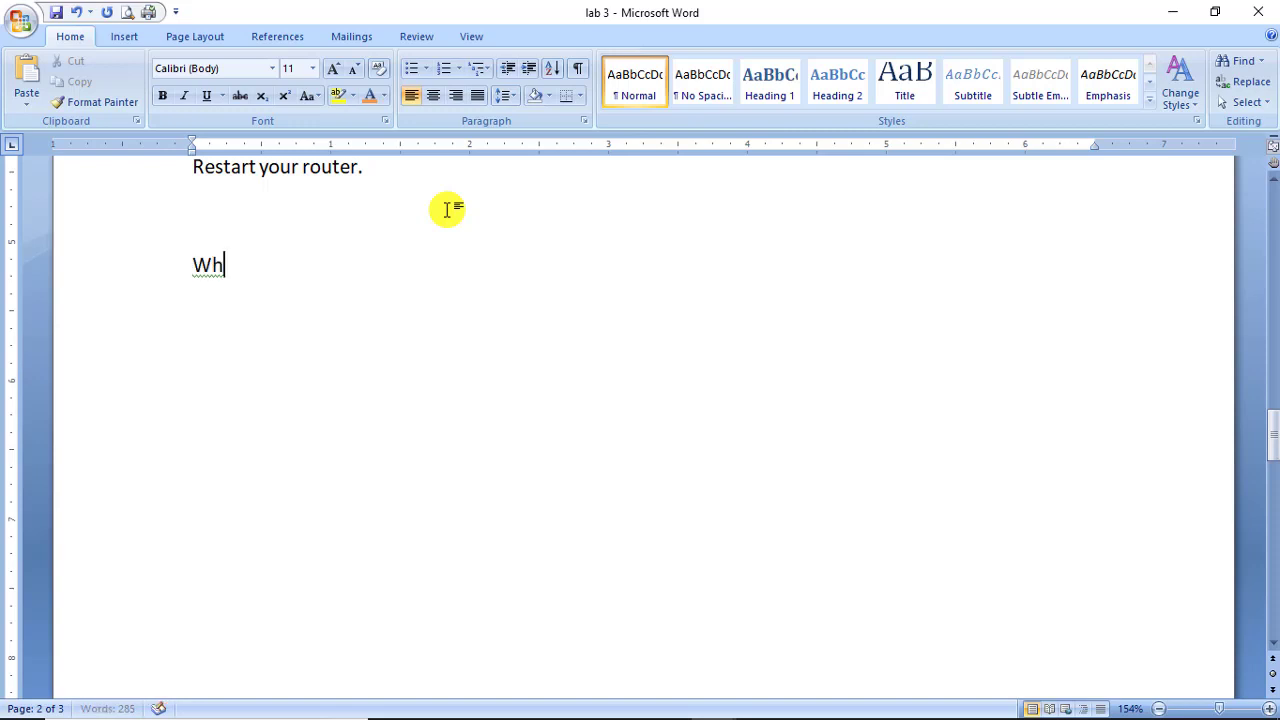
text(at is )
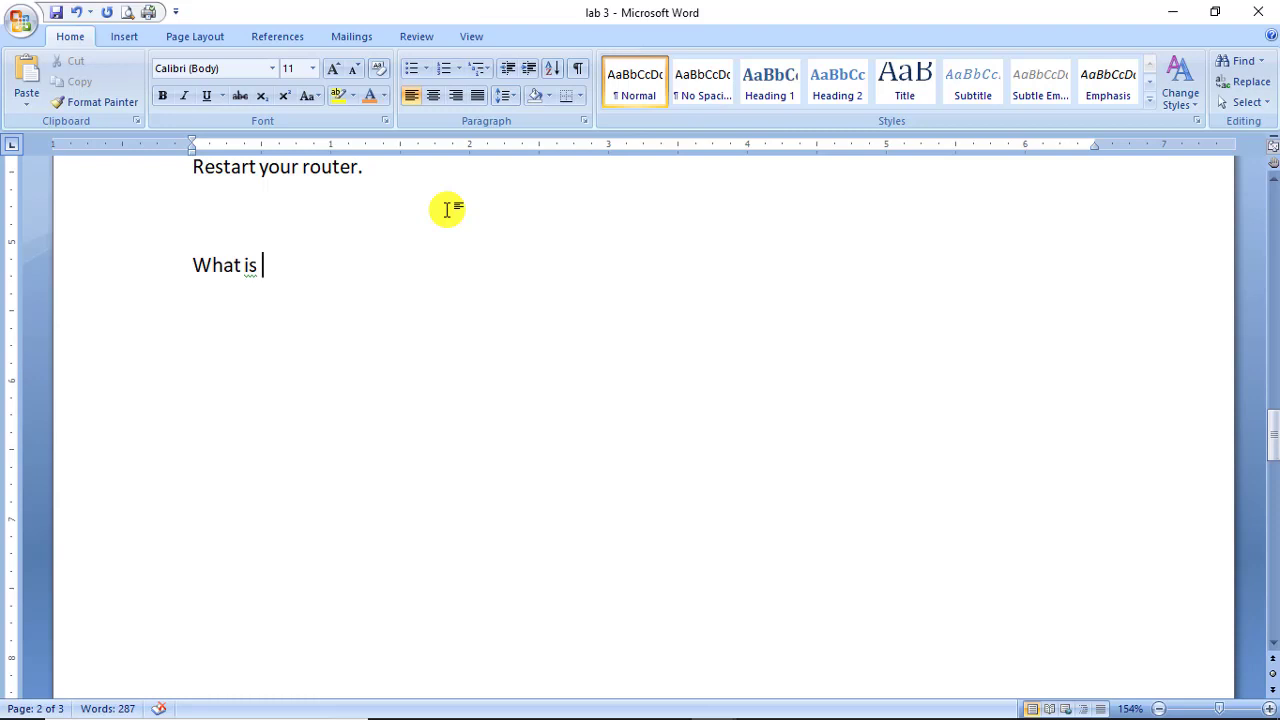
text(P)
key(BackSpace)
key(BackSpace)
key(BackSpace)
key(BackSpace)
key(BackSpace)
key(BackSpace)
key(BackSpace)
key(BackSpace)
key(BackSpace)
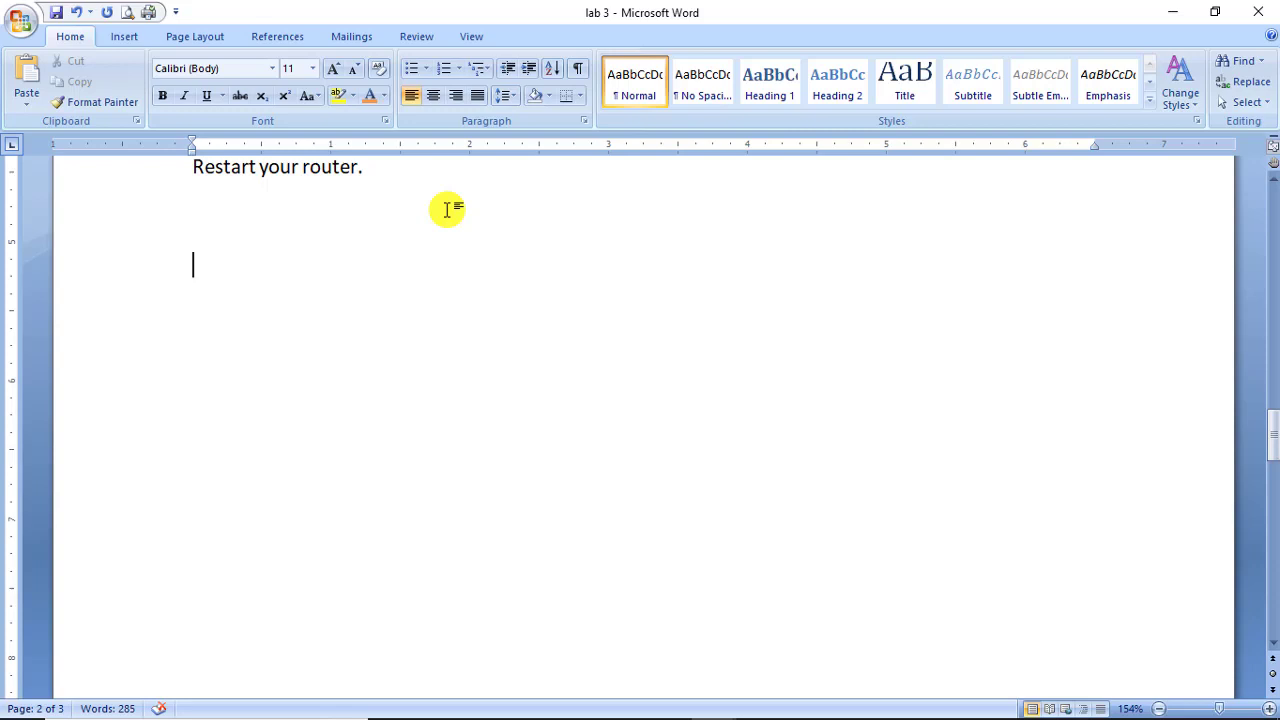
text(What)
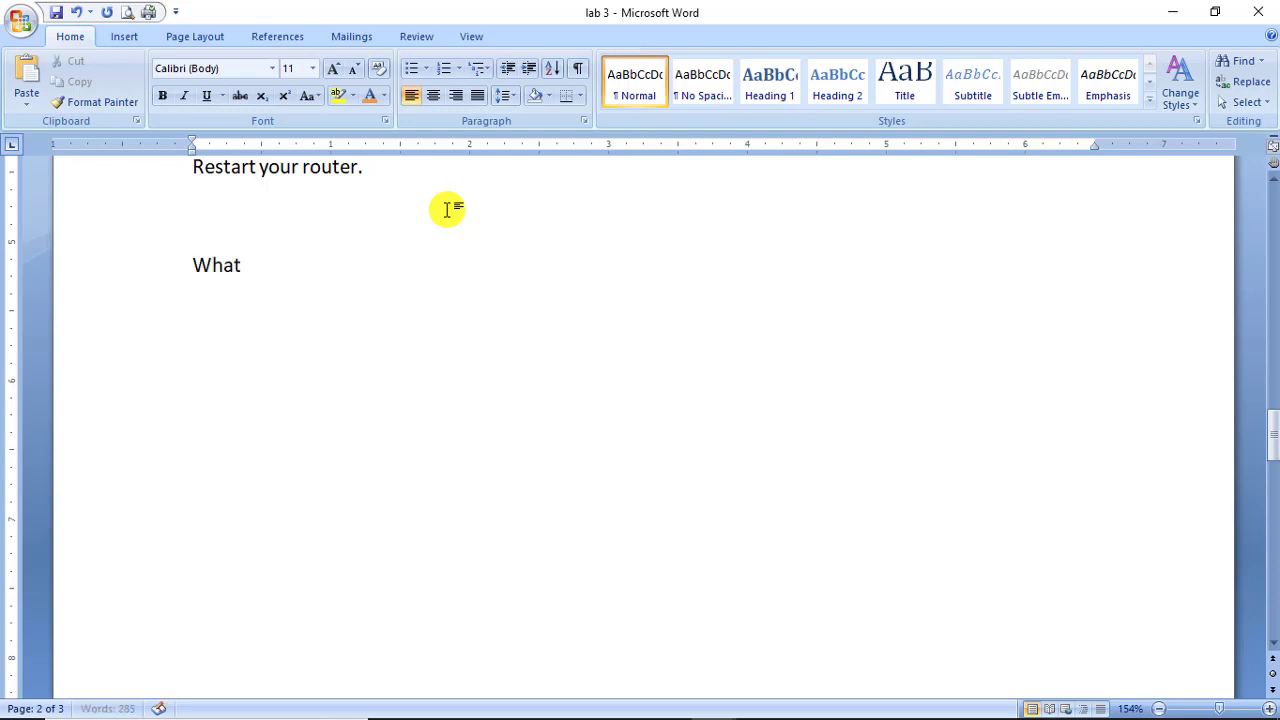
text( is Ms O)
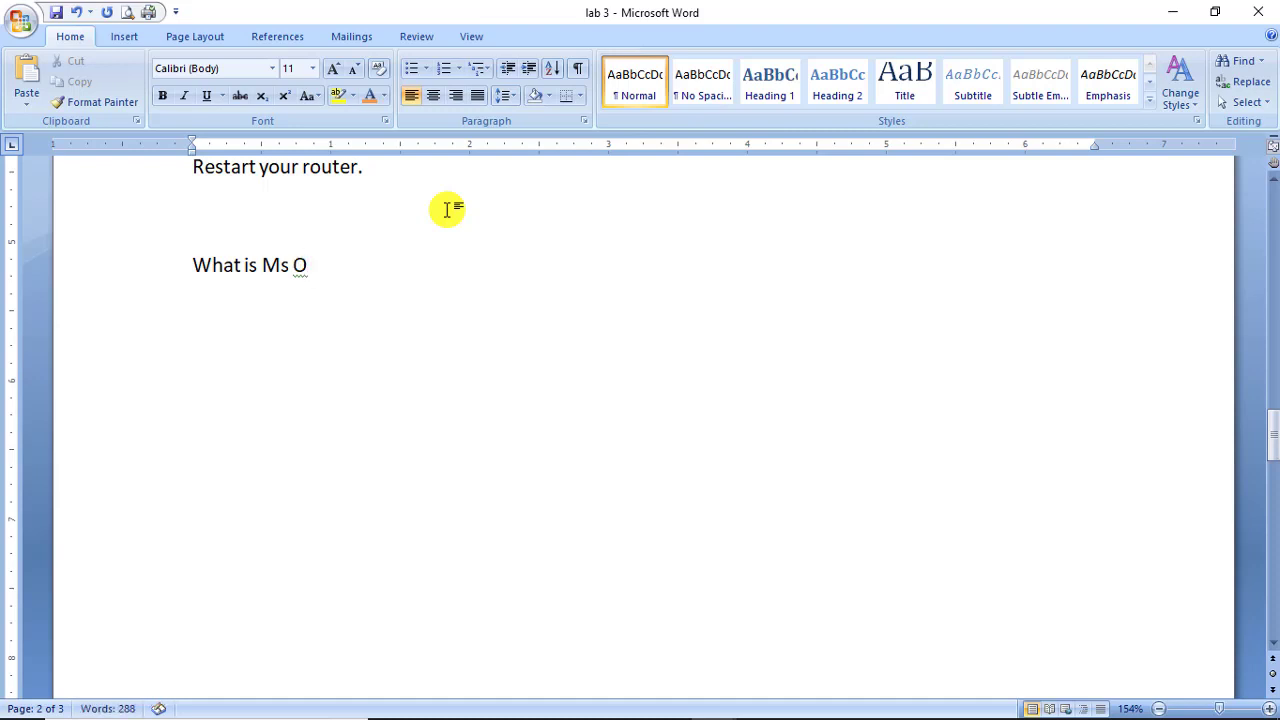
text(ffice)
key(BackSpace)
key(BackSpace)
key(BackSpace)
key(BackSpace)
key(BackSpace)
key(BackSpace)
key(BackSpace)
key(BackSpace)
key(BackSpace)
key(BackSpace)
key(BackSpace)
text(font Face)
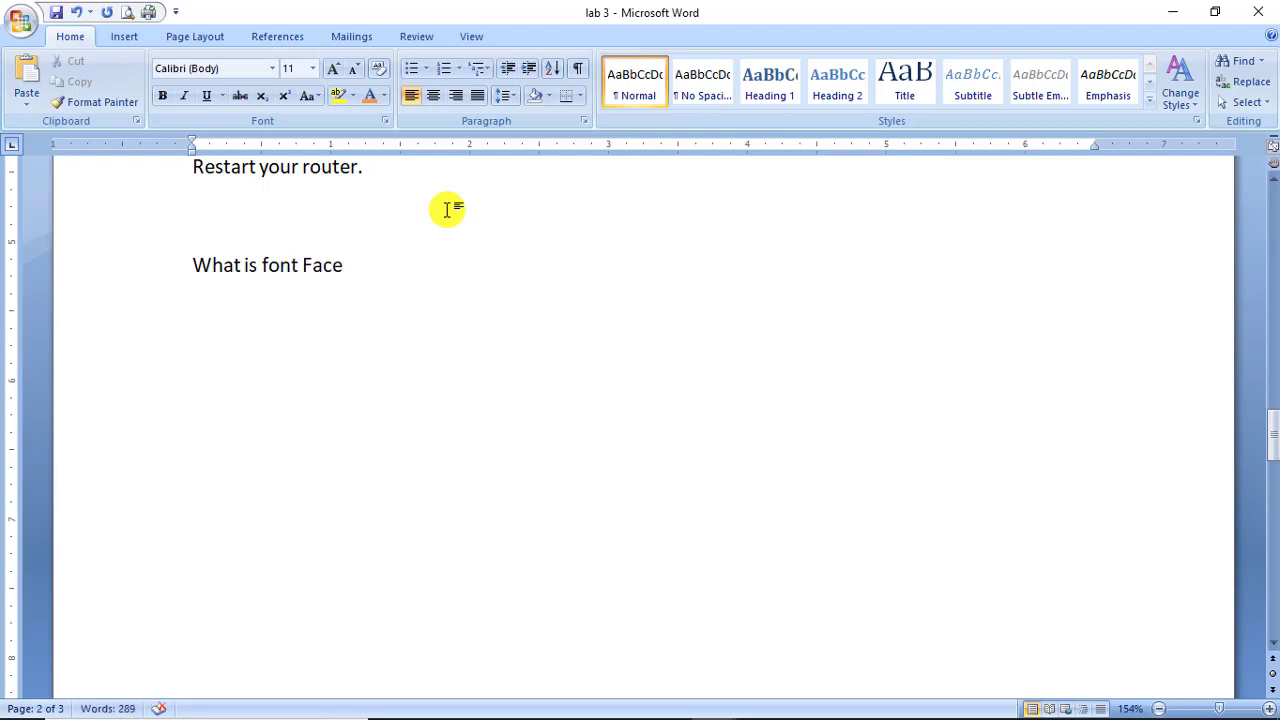
text(?)
key(Return)
key(Up)
key(Down)
key(Up)
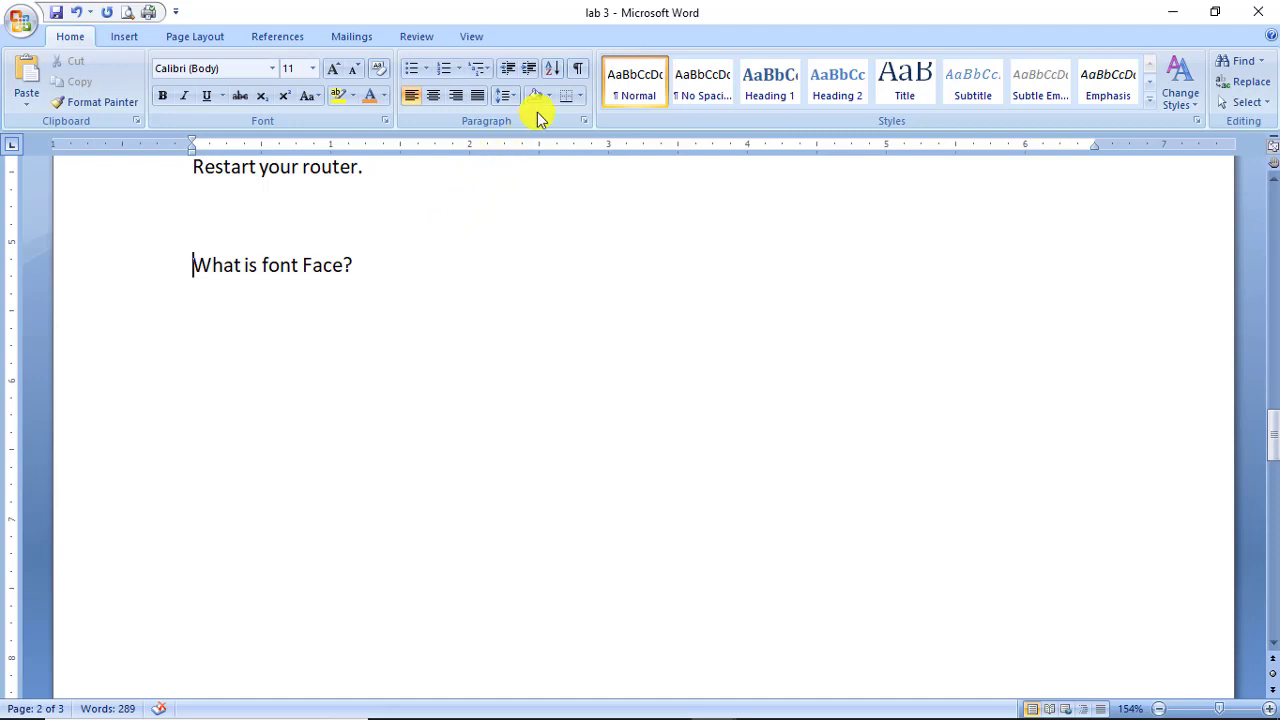
Number the question line, then delete the question text and its numbering.
click(448, 68)
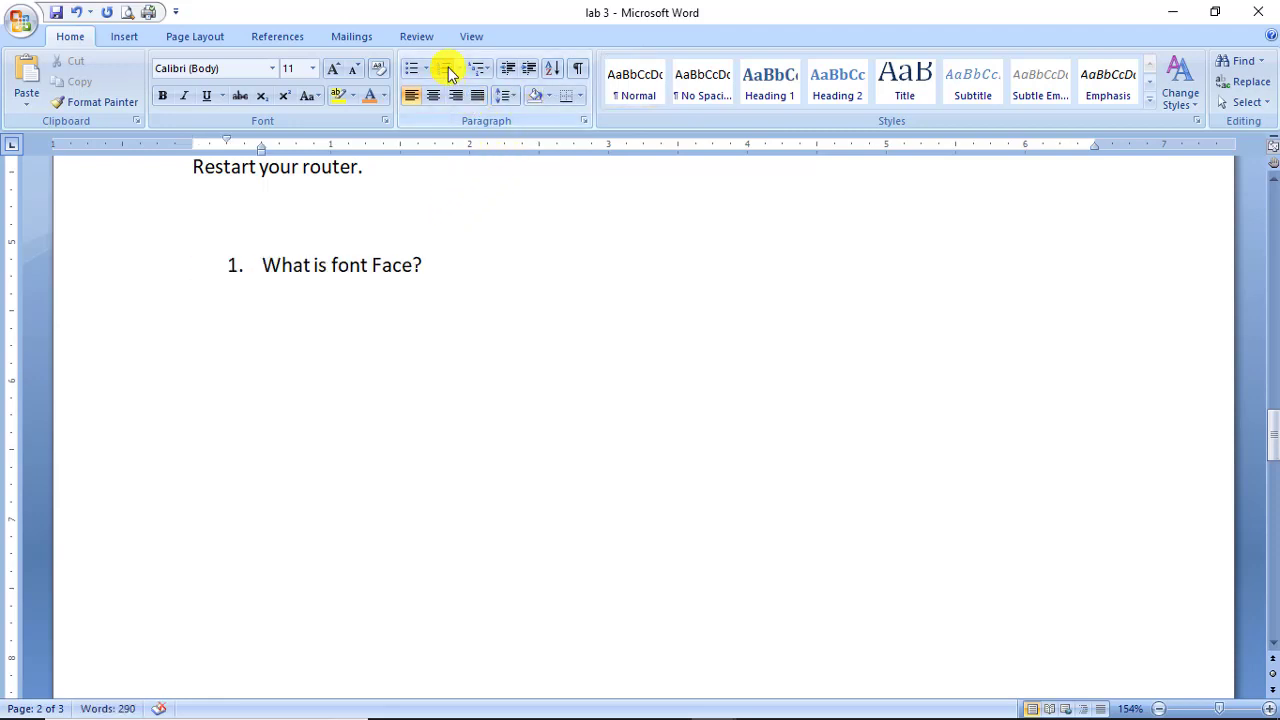
key(Right)
key(Right)
key(Right)
key(Right)
key(Right)
key(Right)
key(Right)
key(Right)
key(Right)
key(Right)
key(Right)
key(Right)
key(Right)
key(Right)
key(Right)
key(Right)
key(Right)
key(Return)
key(shift+Up)
key(BackSpace)
key(BackSpace)
key(BackSpace)
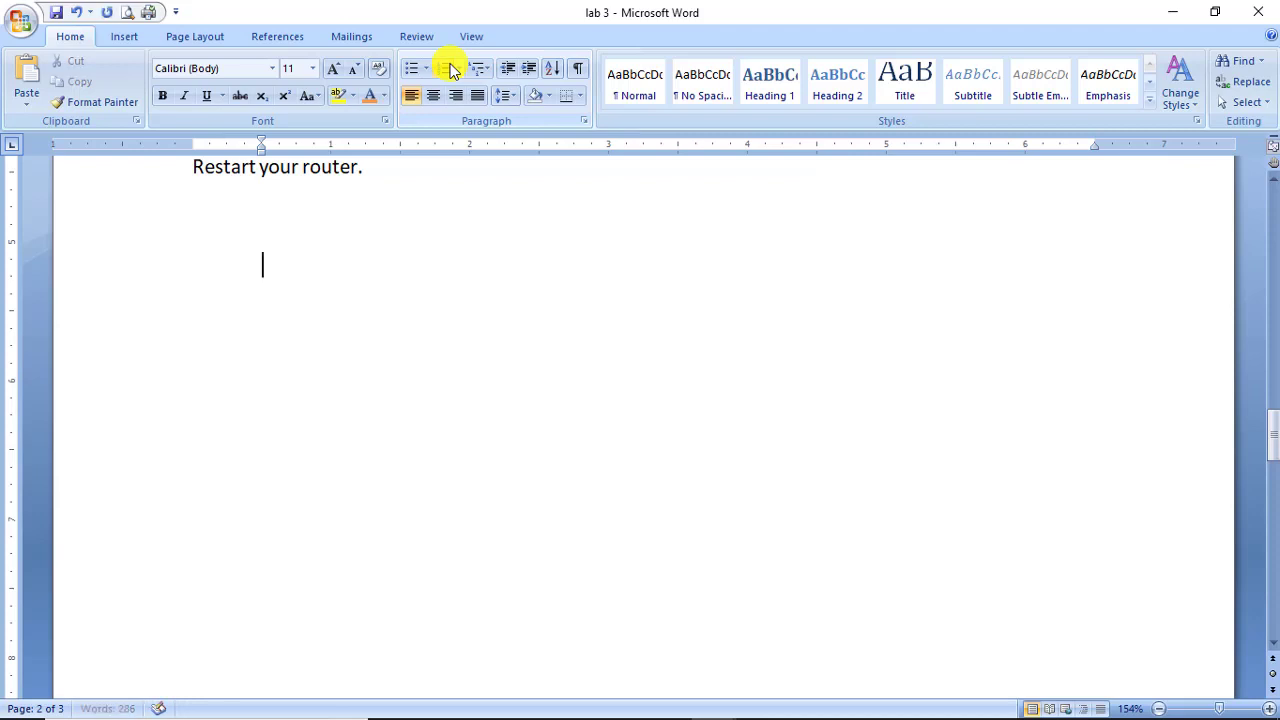
Type 'Hobbies' and make it numbered list item 1.
text(Hobi)
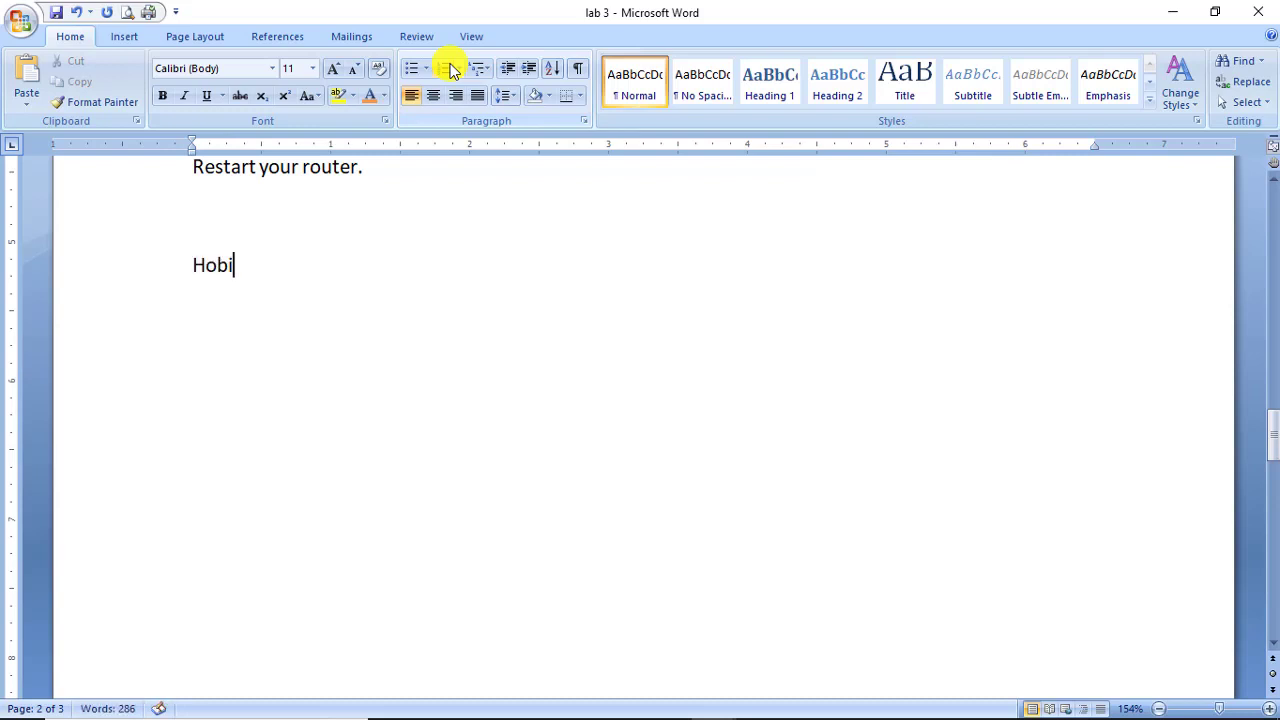
key(BackSpace)
text(bies)
key(Return)
click(193, 268)
click(445, 72)
click(387, 266)
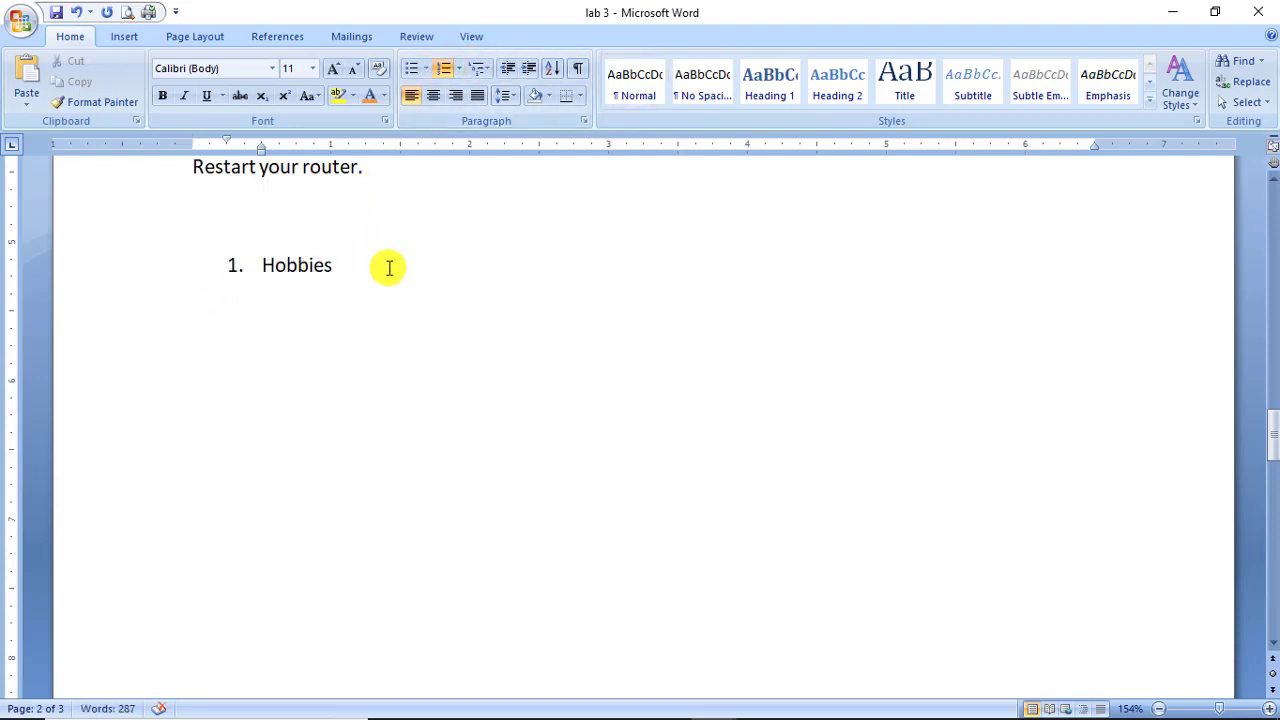
Add lettered sub-items 'internet sufring', 'reading' and 'writing' under Hobbies.
key(Return)
key(Tab)
text(int)
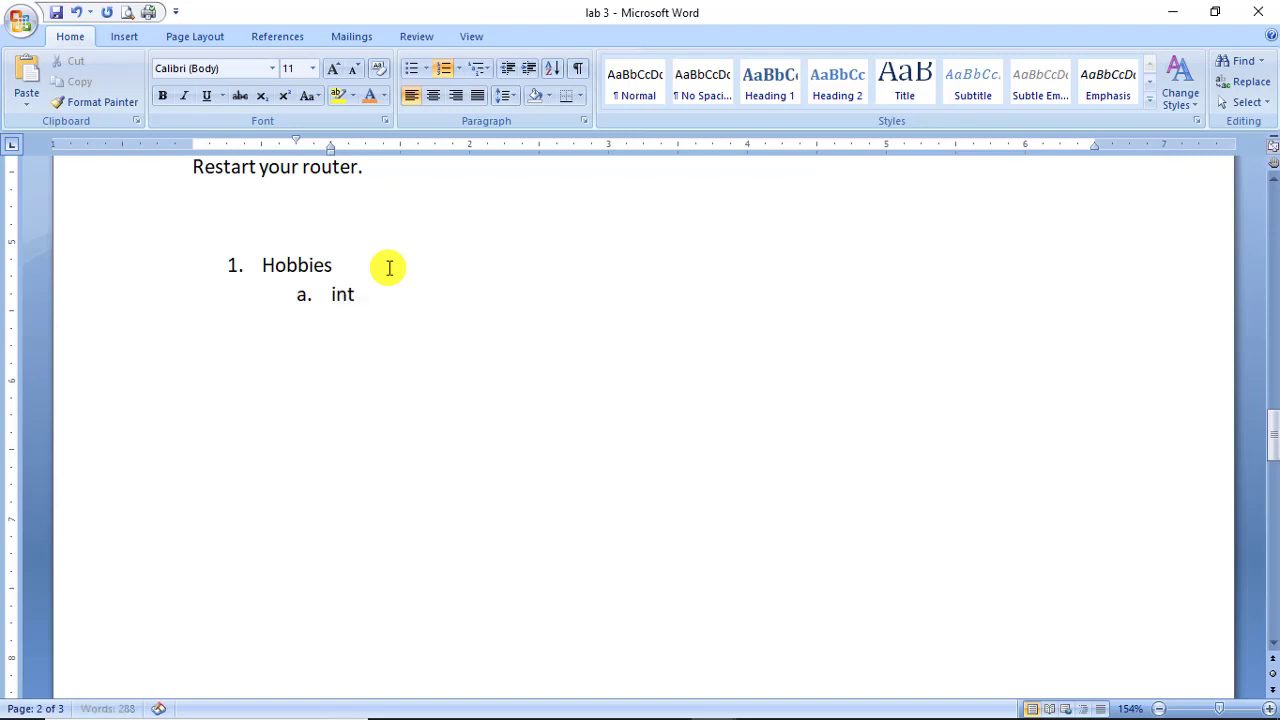
text(ernet su)
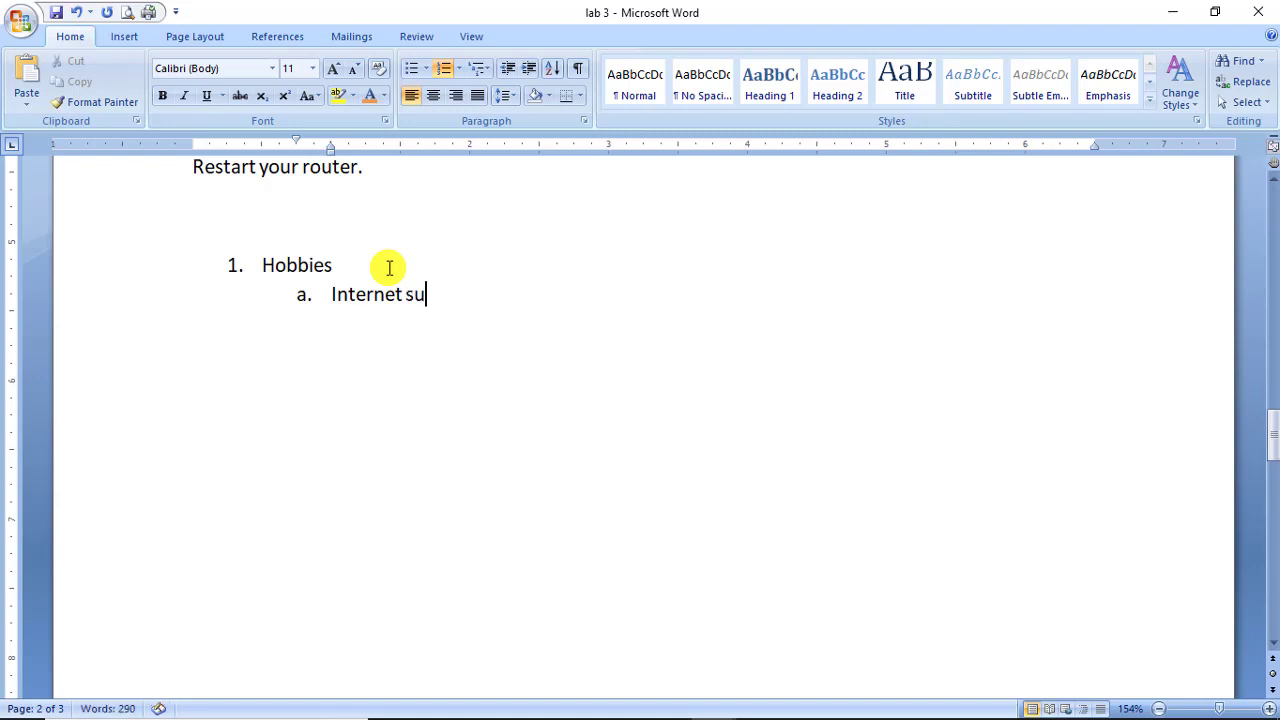
text(fring)
key(Return)
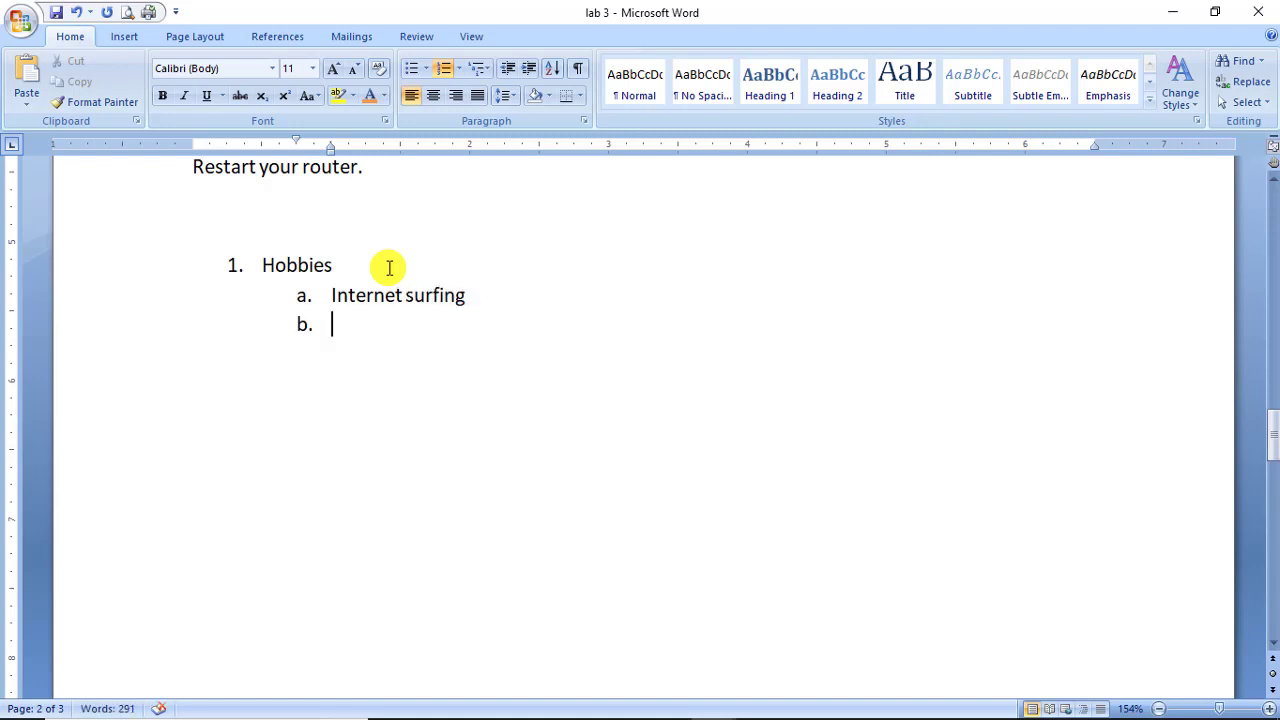
text(reading)
key(Return)
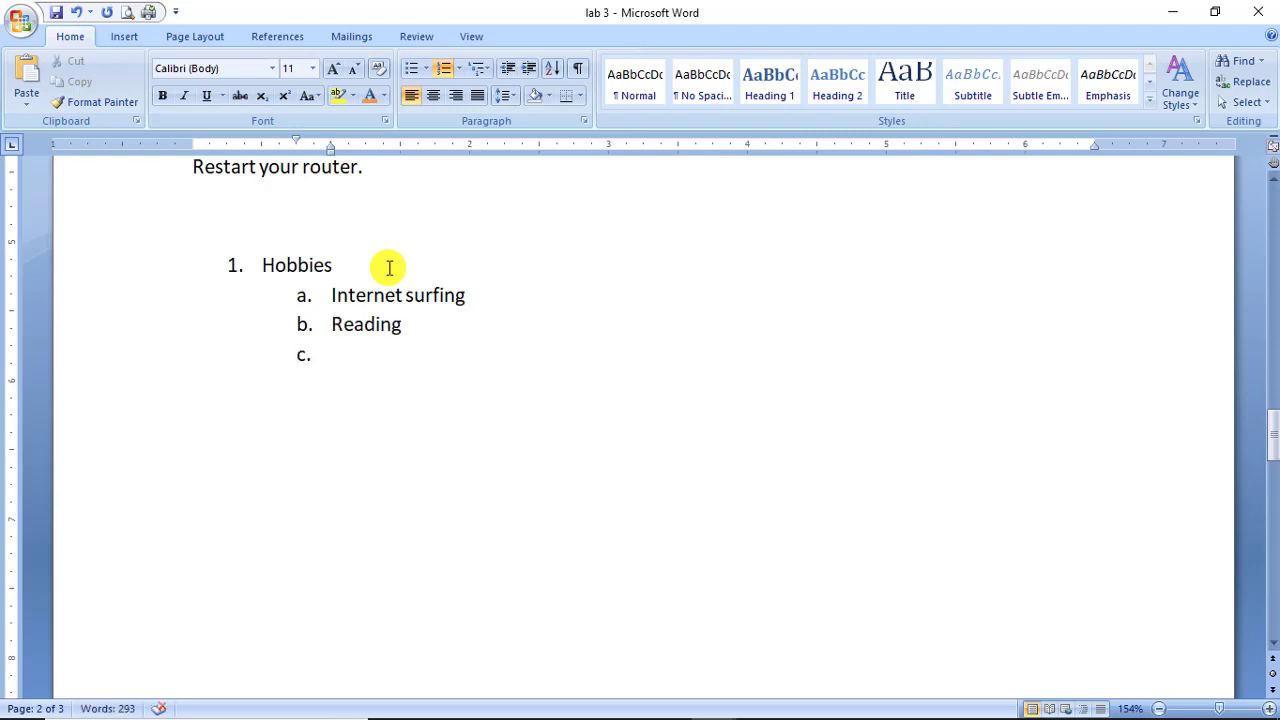
text(writing)
Remove the extra empty sub-item and promote a new line to top-level item 2.
key(Return)
text(r)
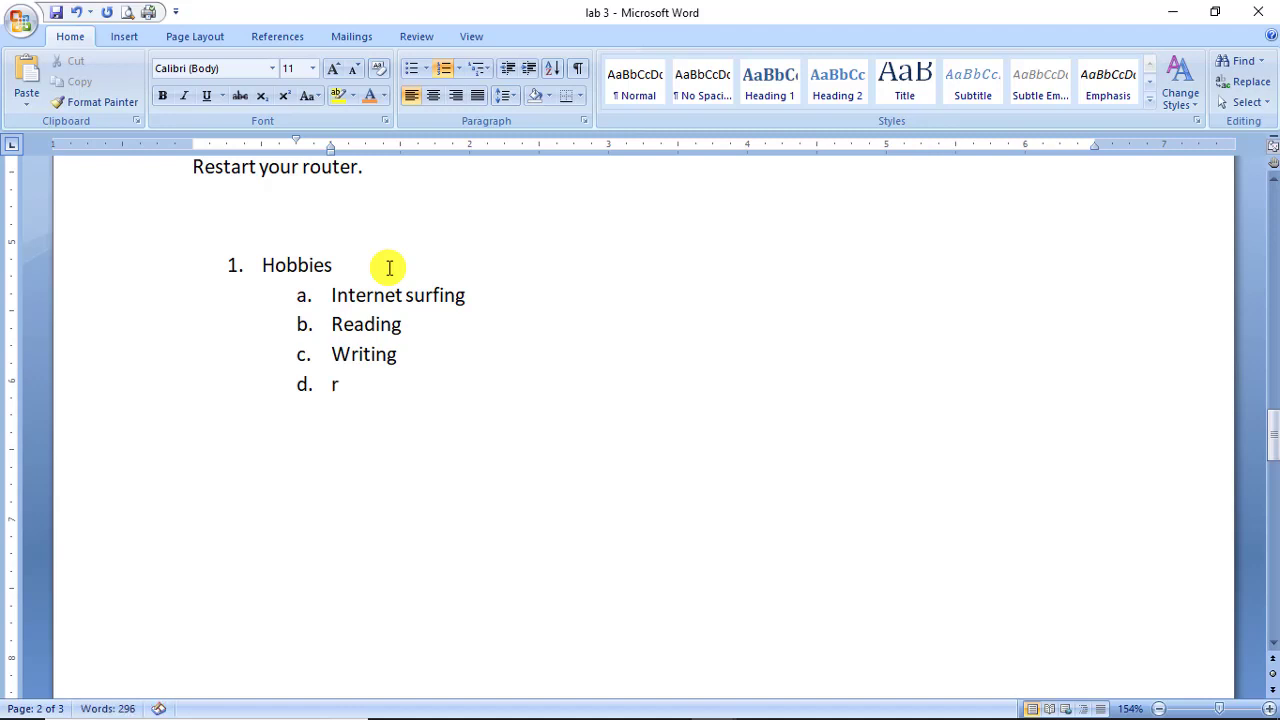
key(BackSpace)
key(BackSpace)
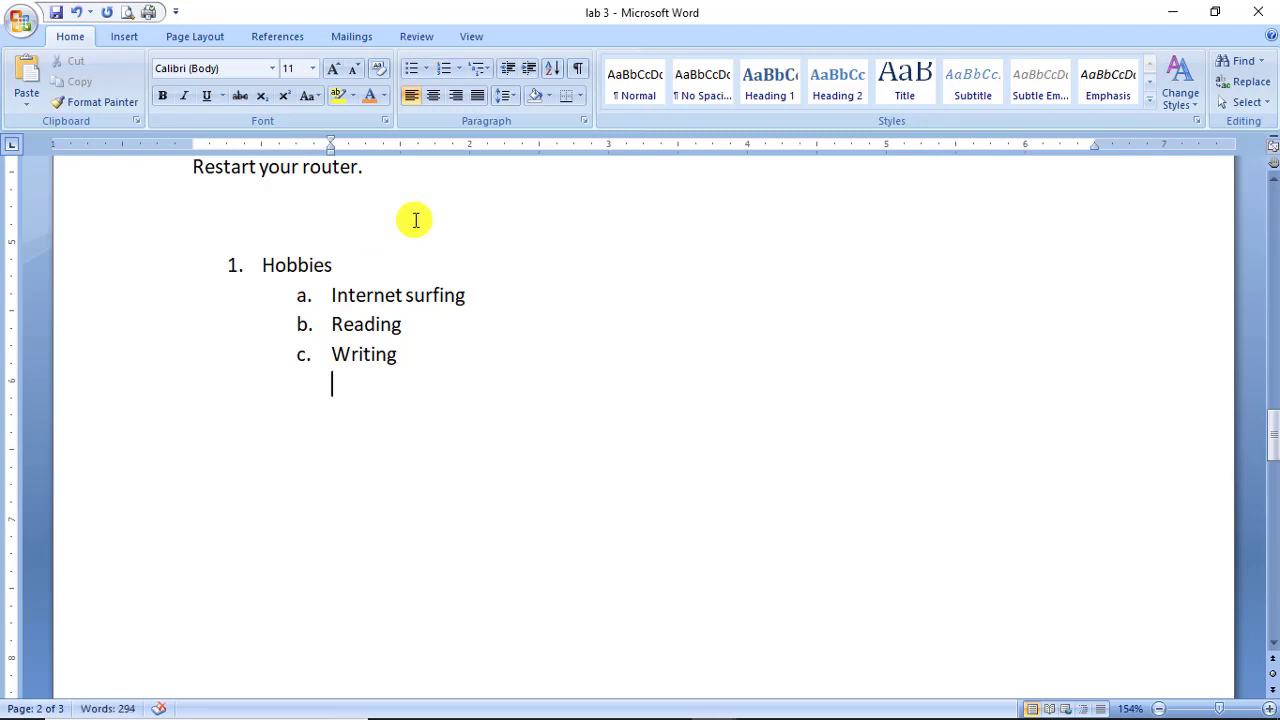
key(BackSpace)
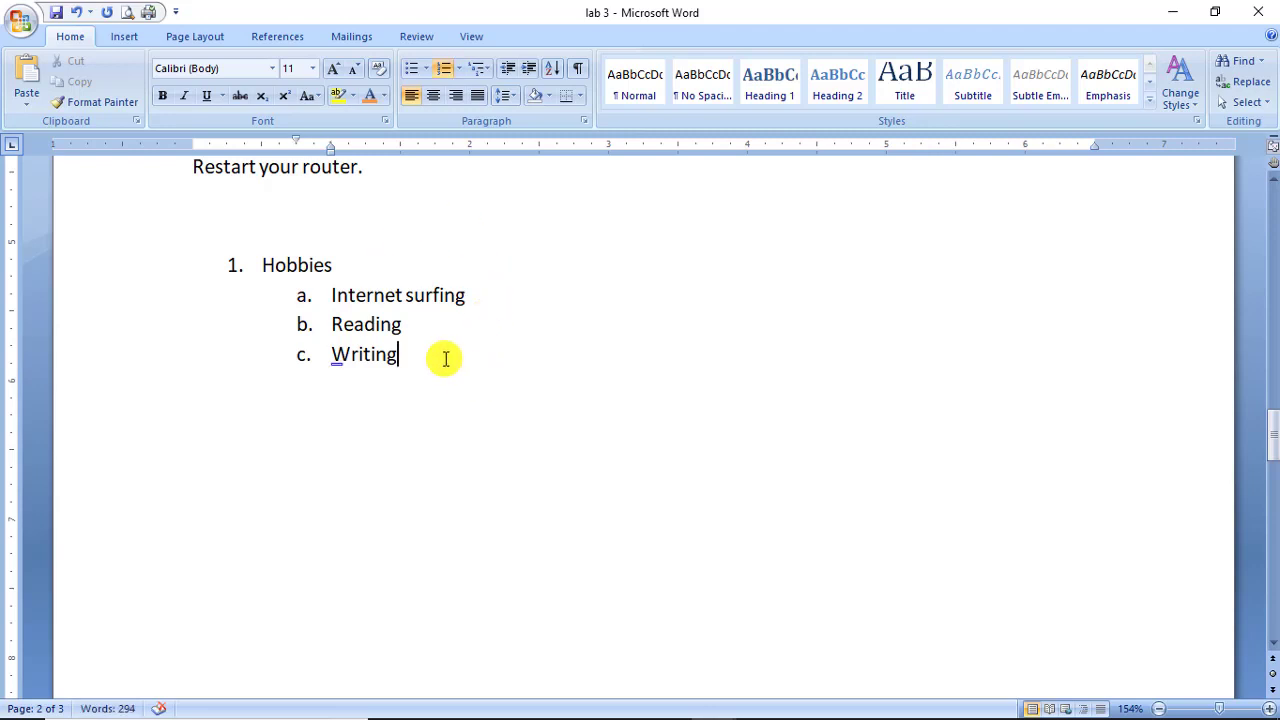
key(Return)
key(shift+Tab)
Name item 2 'cpu' and add sub-item a 'central processing unit'.
text(cpu)
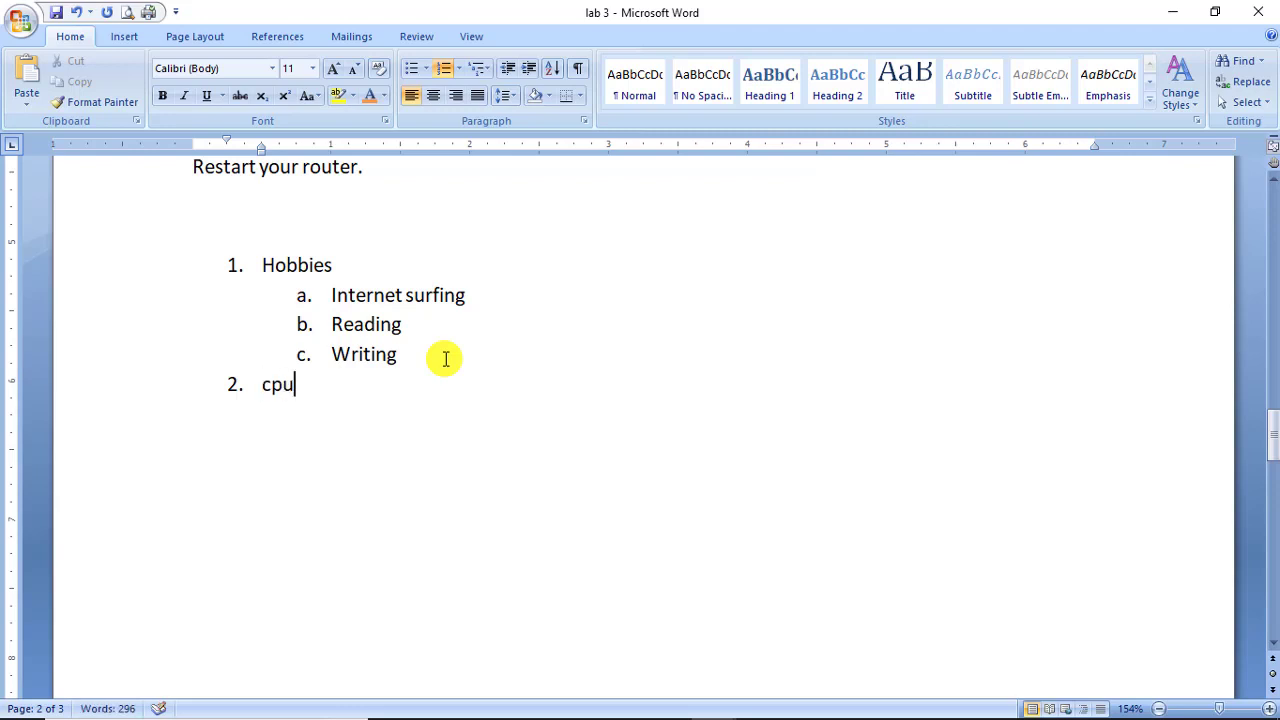
key(Return)
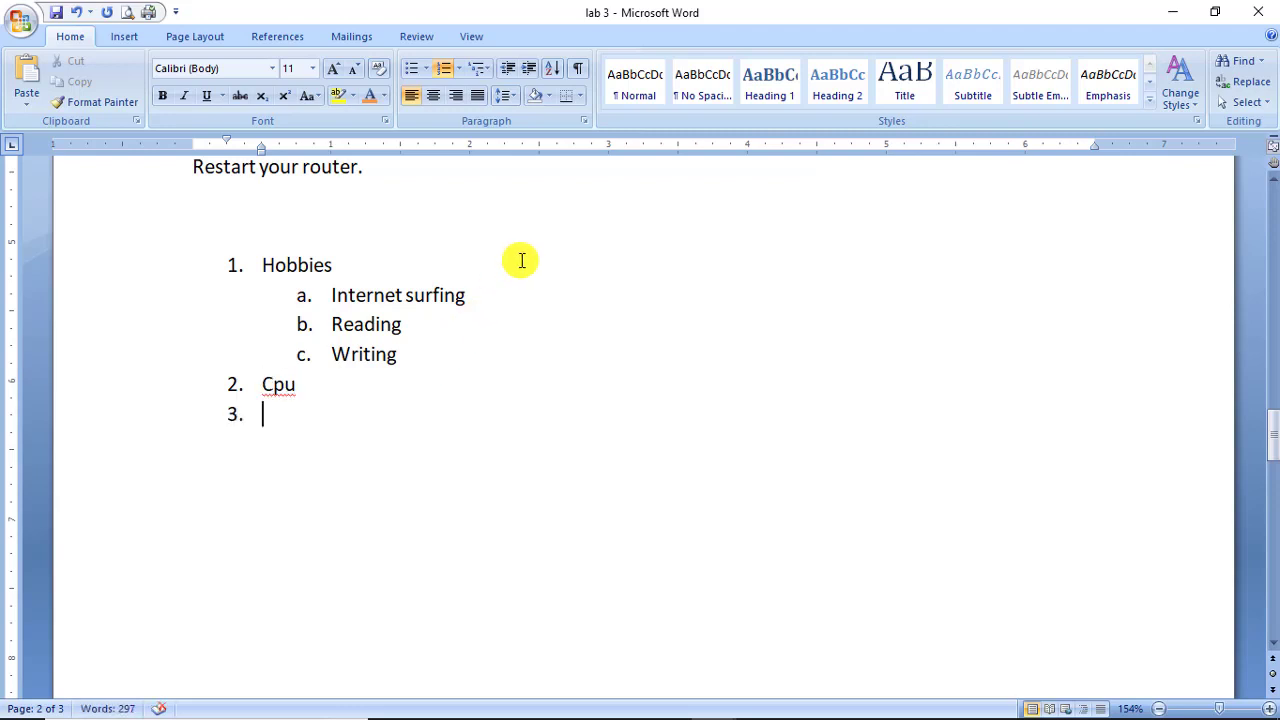
key(Tab)
text(c)
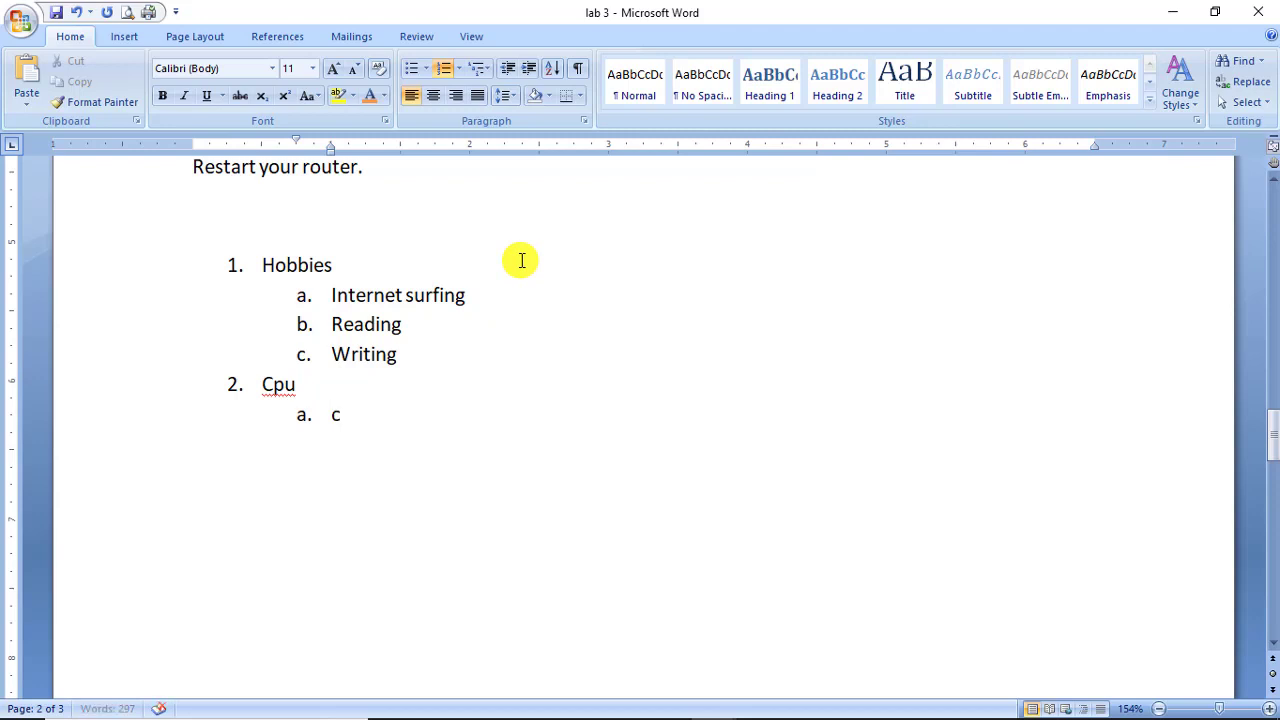
text(ental)
key(BackSpace)
key(BackSpace)
text(tral proce)
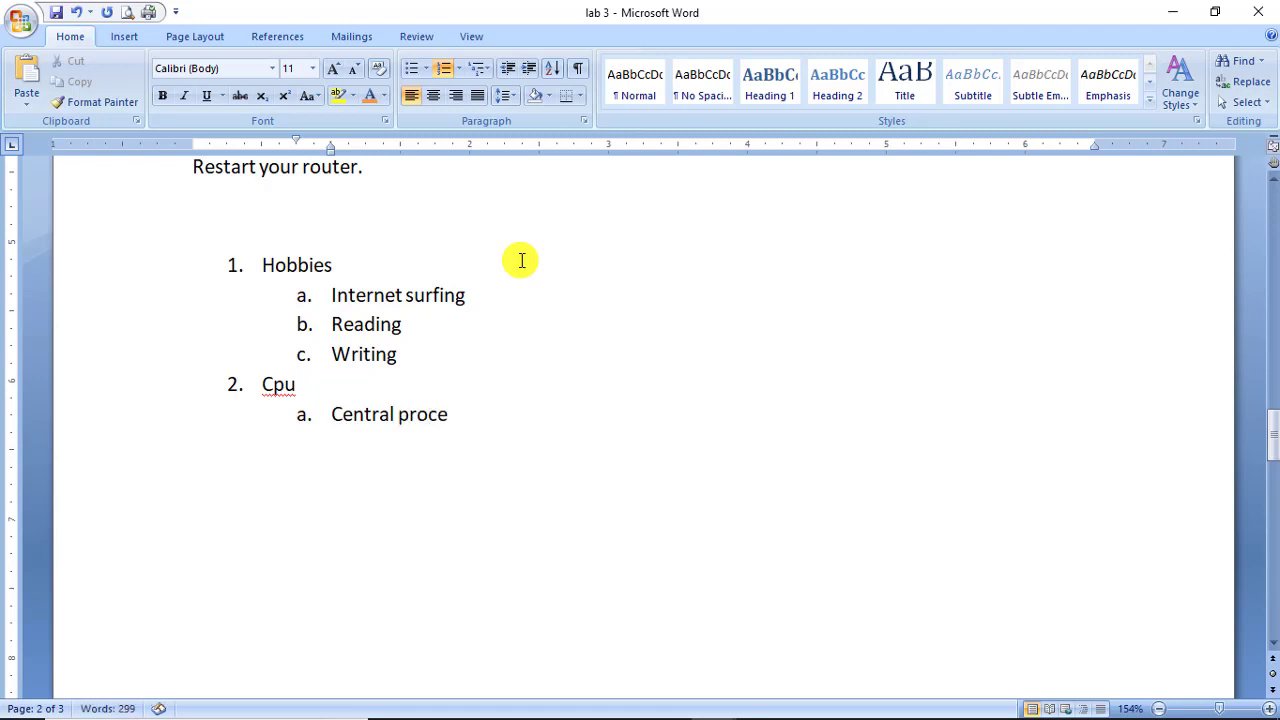
text(ssing unit)
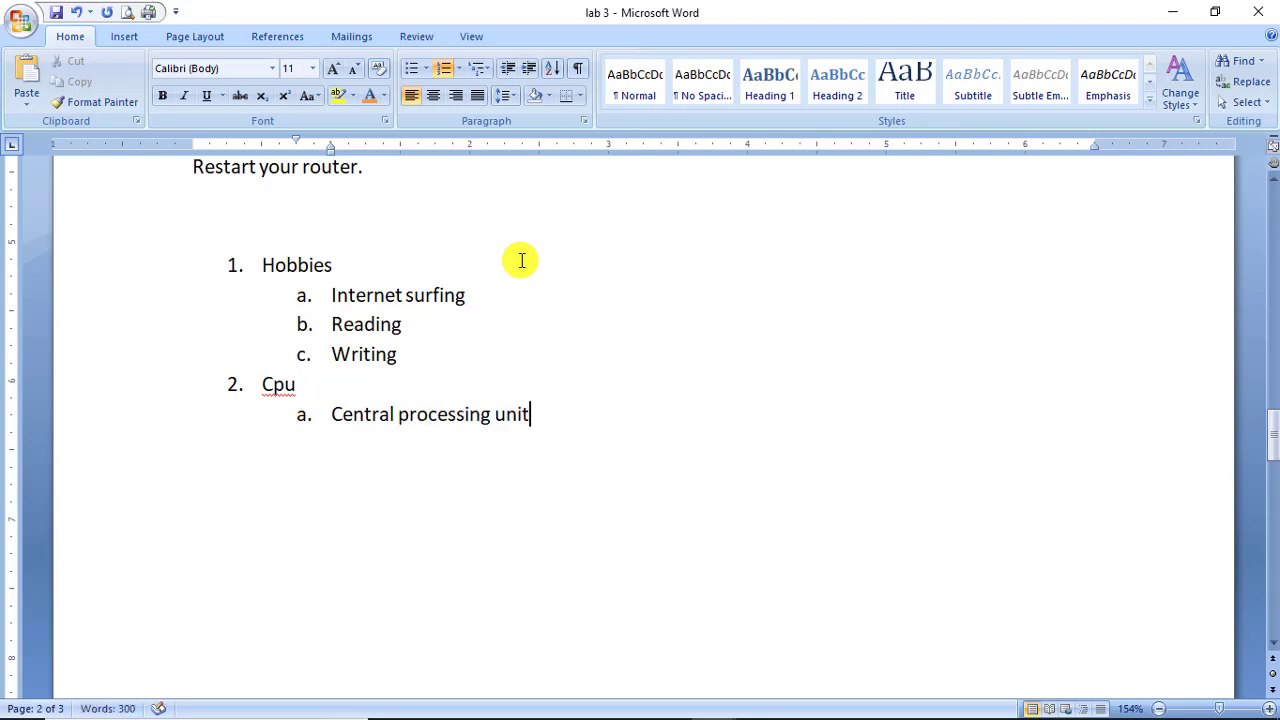
Add Cpu sub-items 'control panel unit' and 'central parallel unit', starting item d.
key(Return)
text(control)
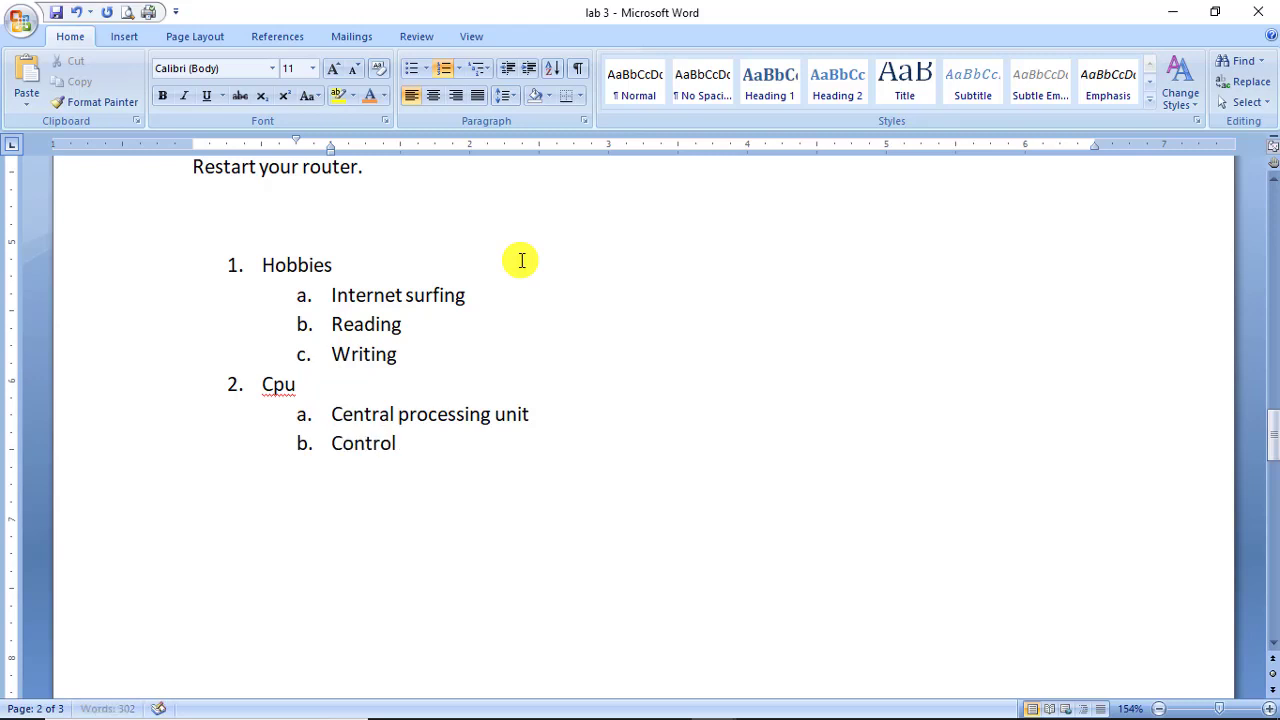
text( panel u)
text(nit)
text(c)
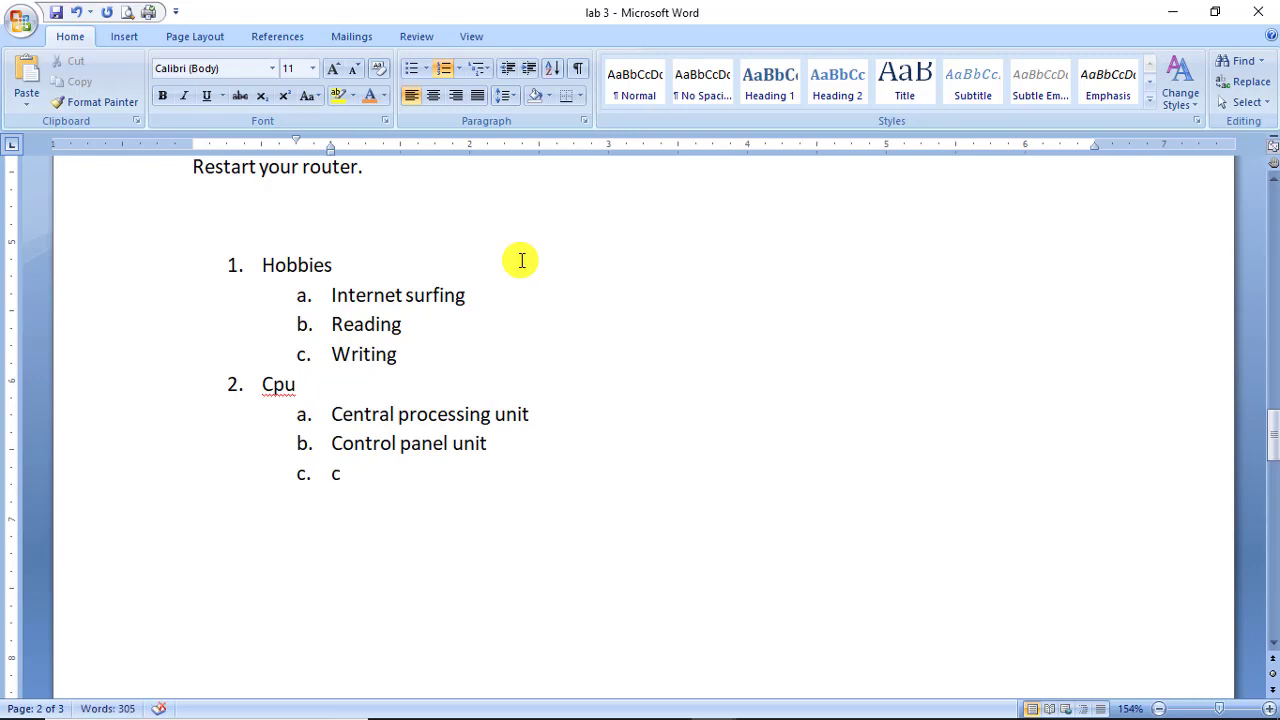
text(etral)
key(BackSpace)
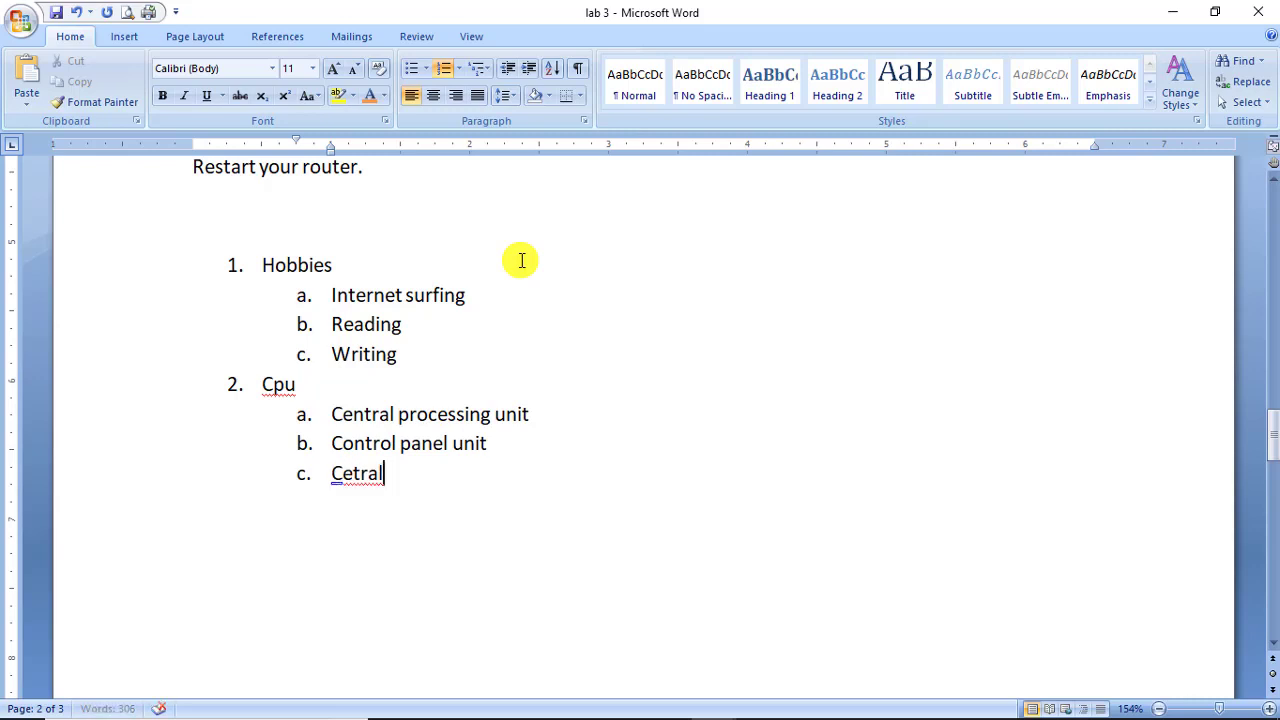
key(BackSpace)
key(BackSpace)
key(BackSpace)
key(BackSpace)
text(ntr)
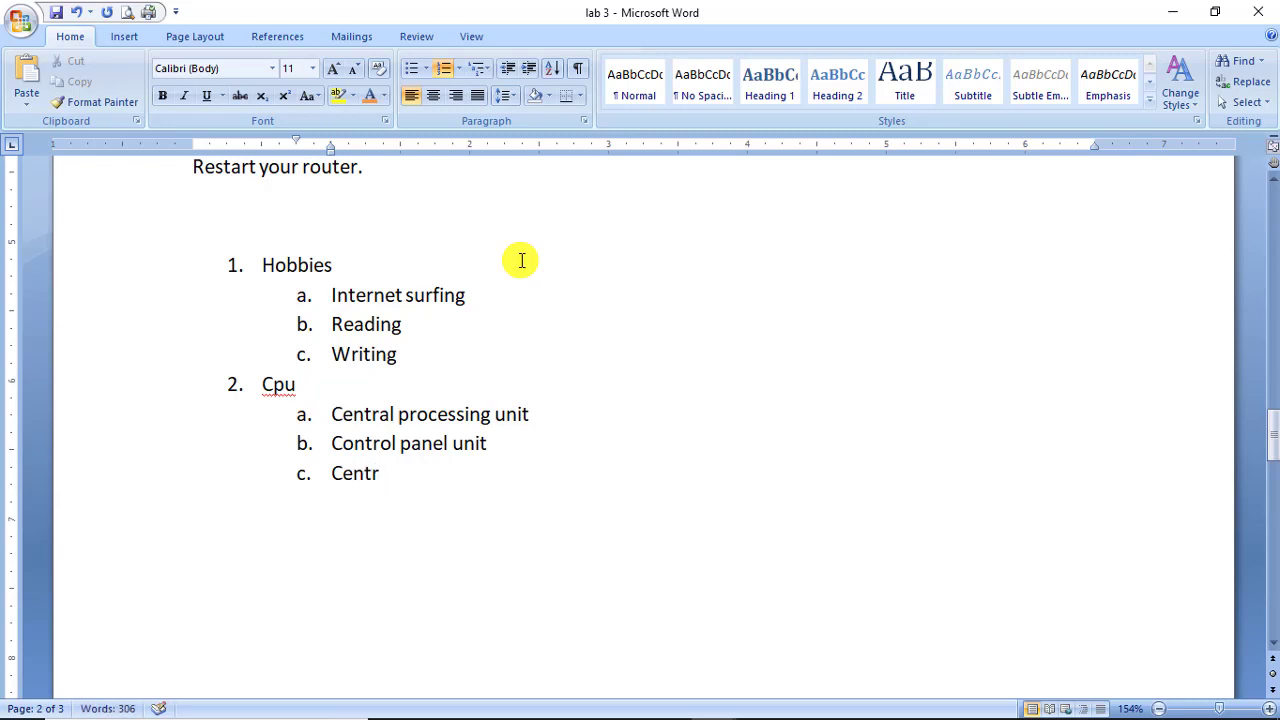
text(al pral)
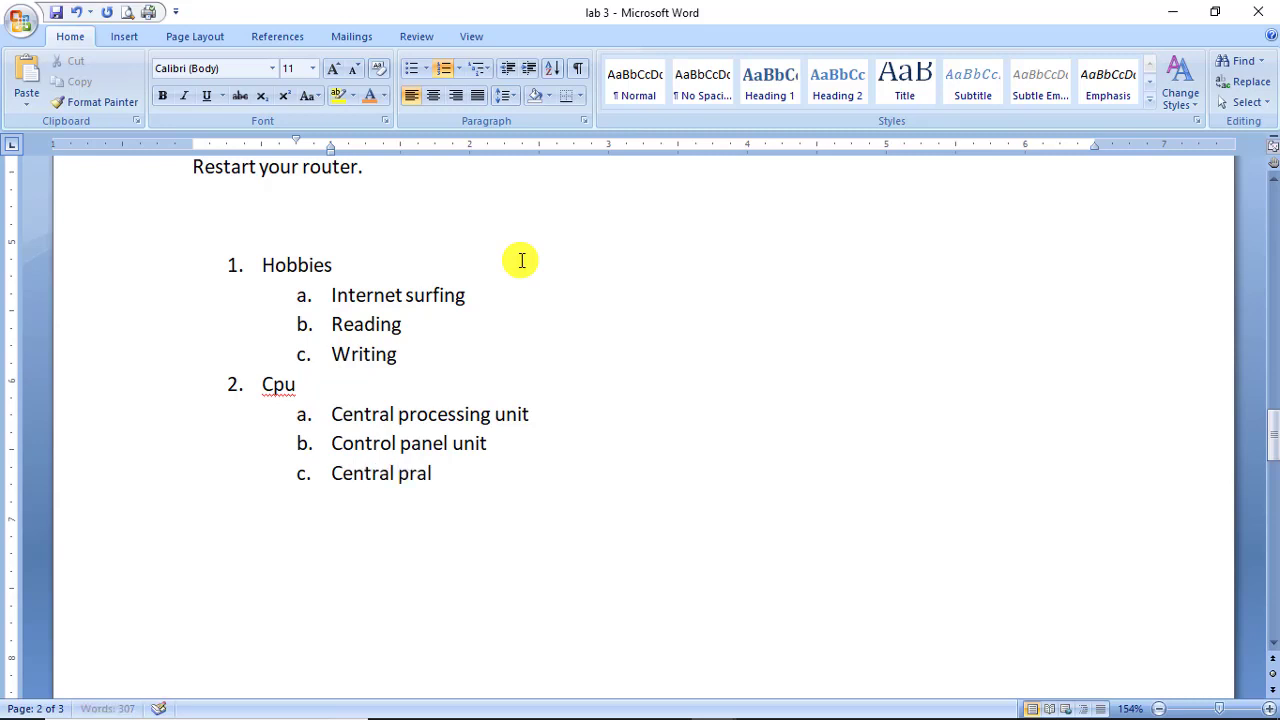
text( parallel)
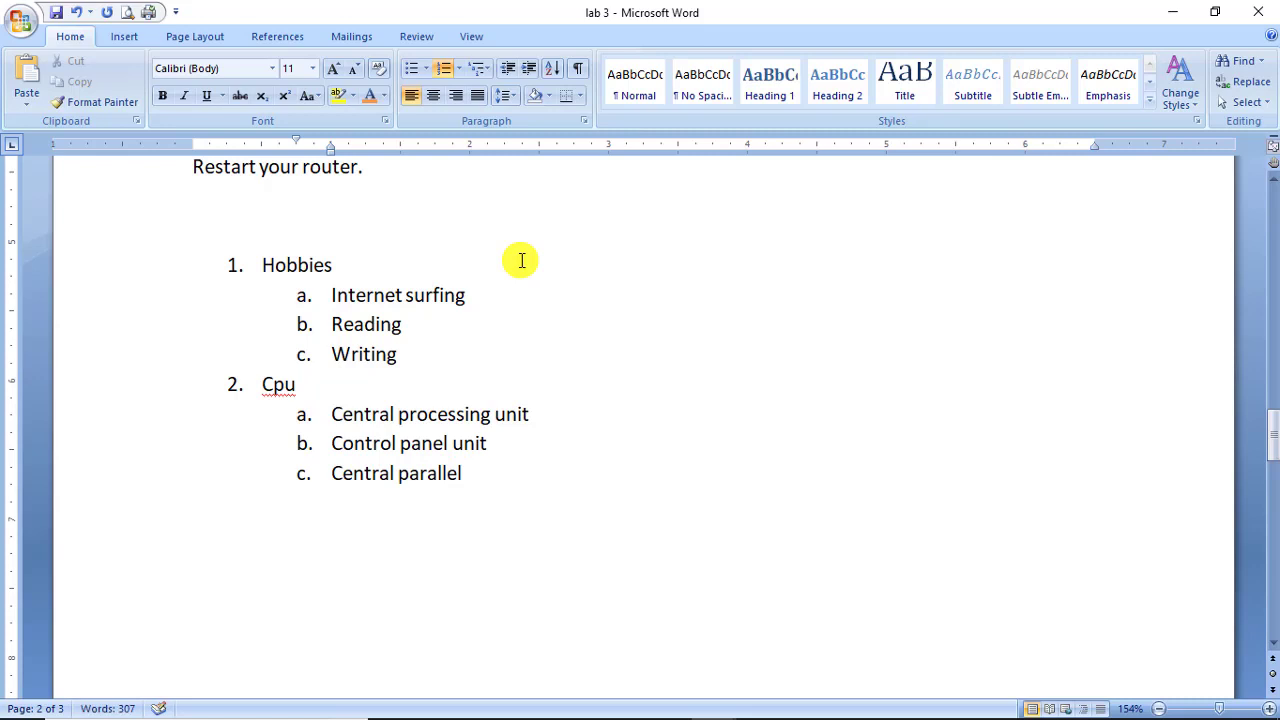
text( unit)
key(Return)
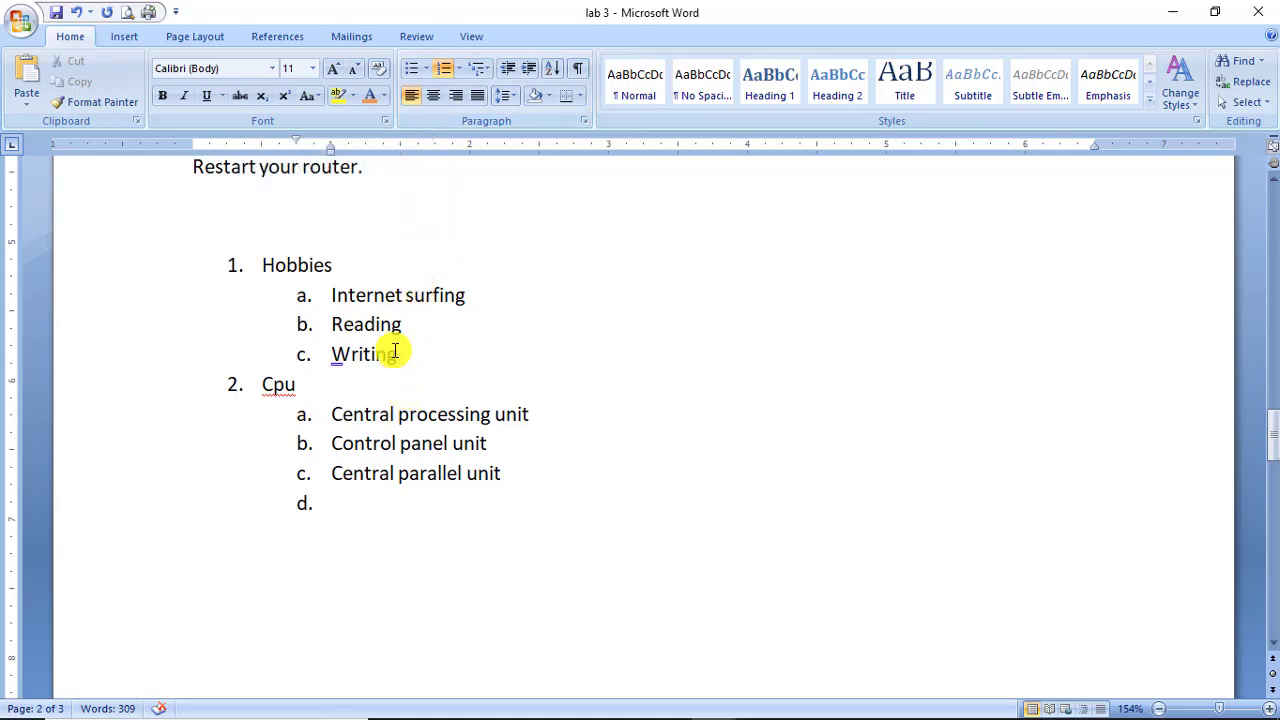
Renumber the three Hobbies sub-items in the 1), 2), 3) format.
drag(395, 352, 333, 294)
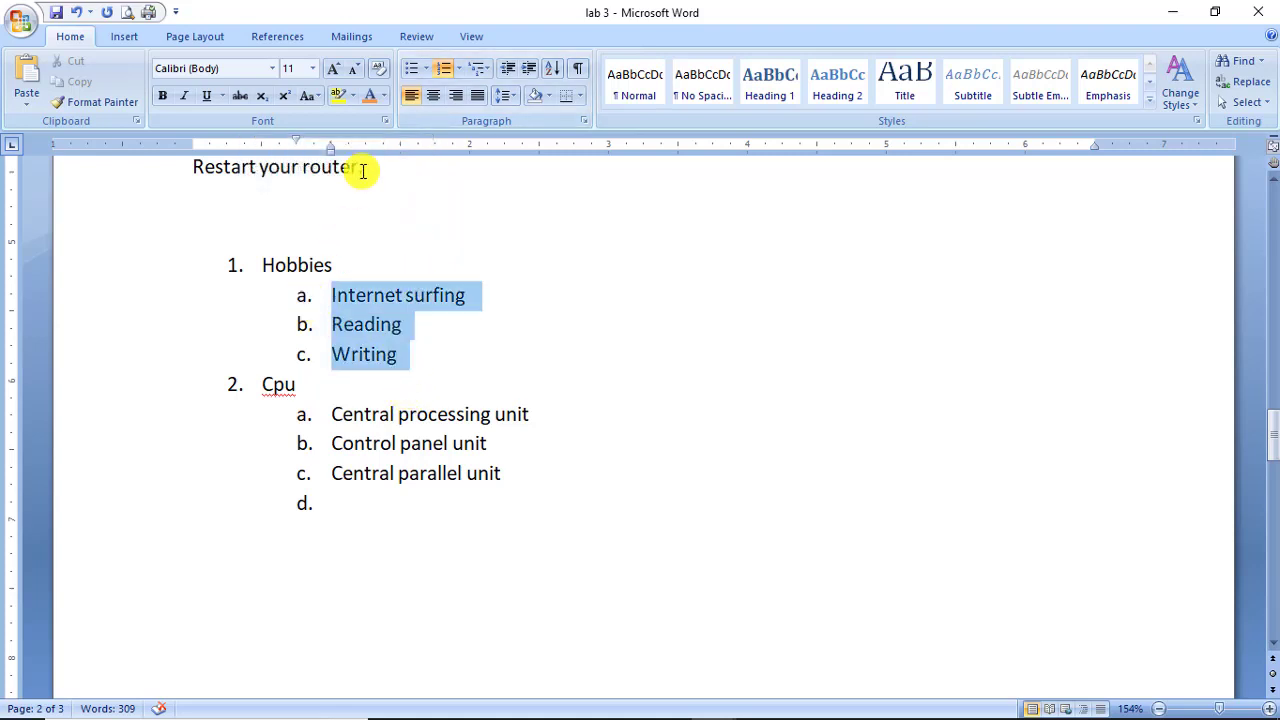
click(425, 68)
click(458, 72)
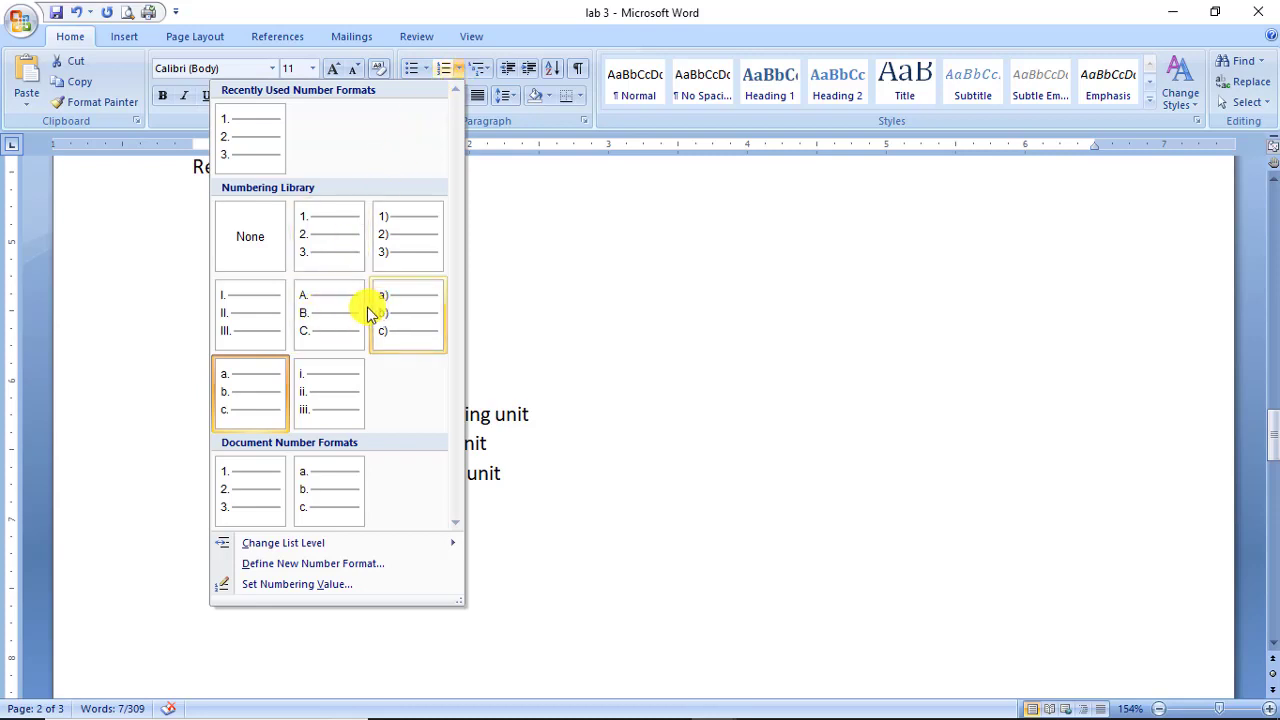
click(229, 312)
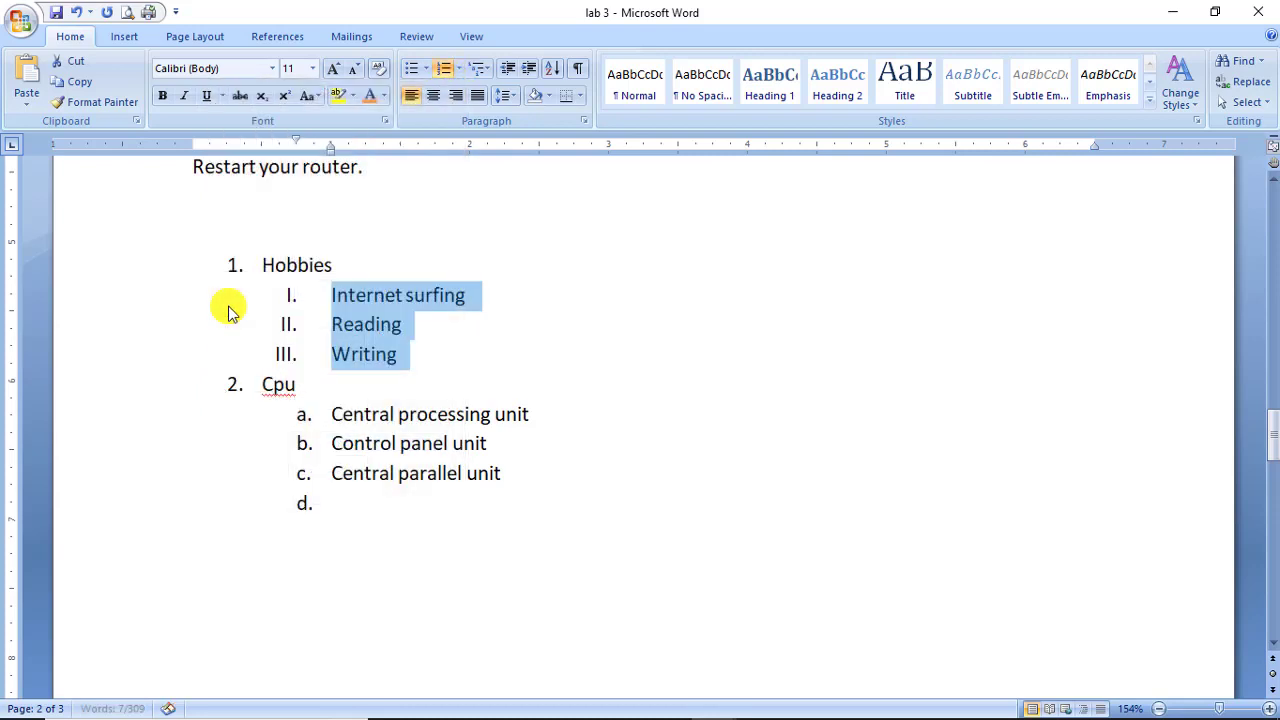
click(457, 72)
click(400, 247)
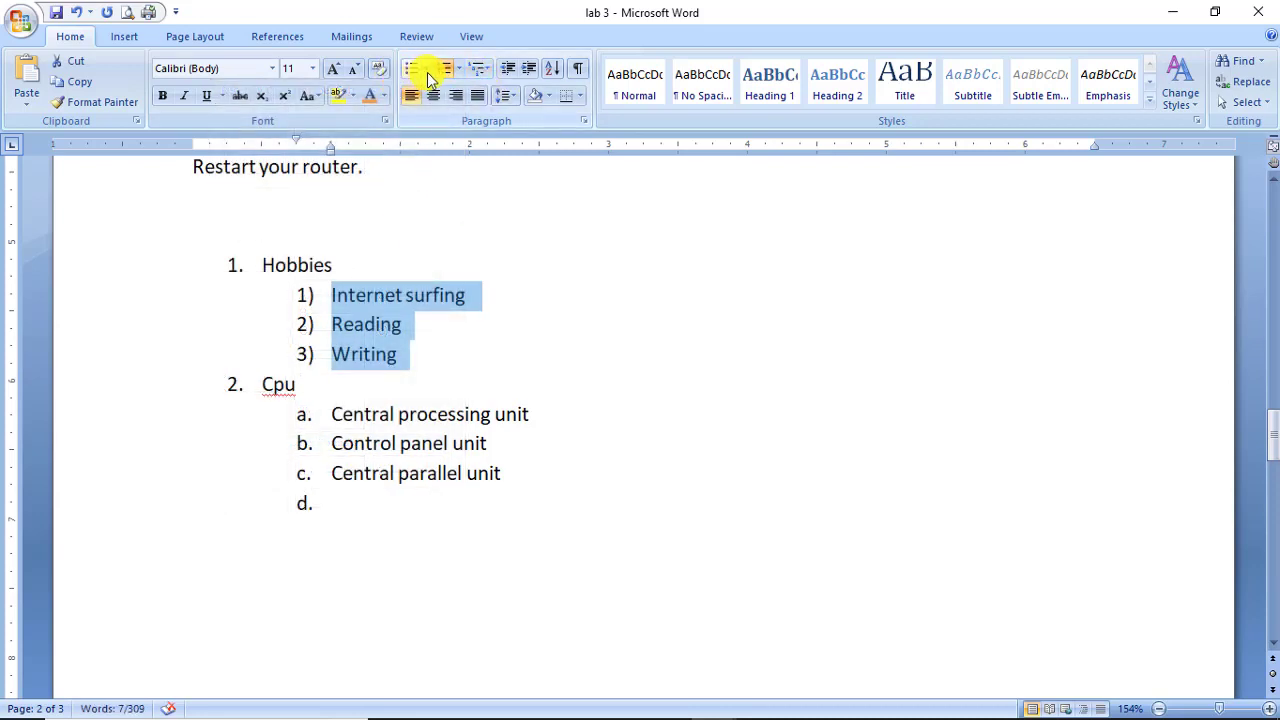
click(335, 264)
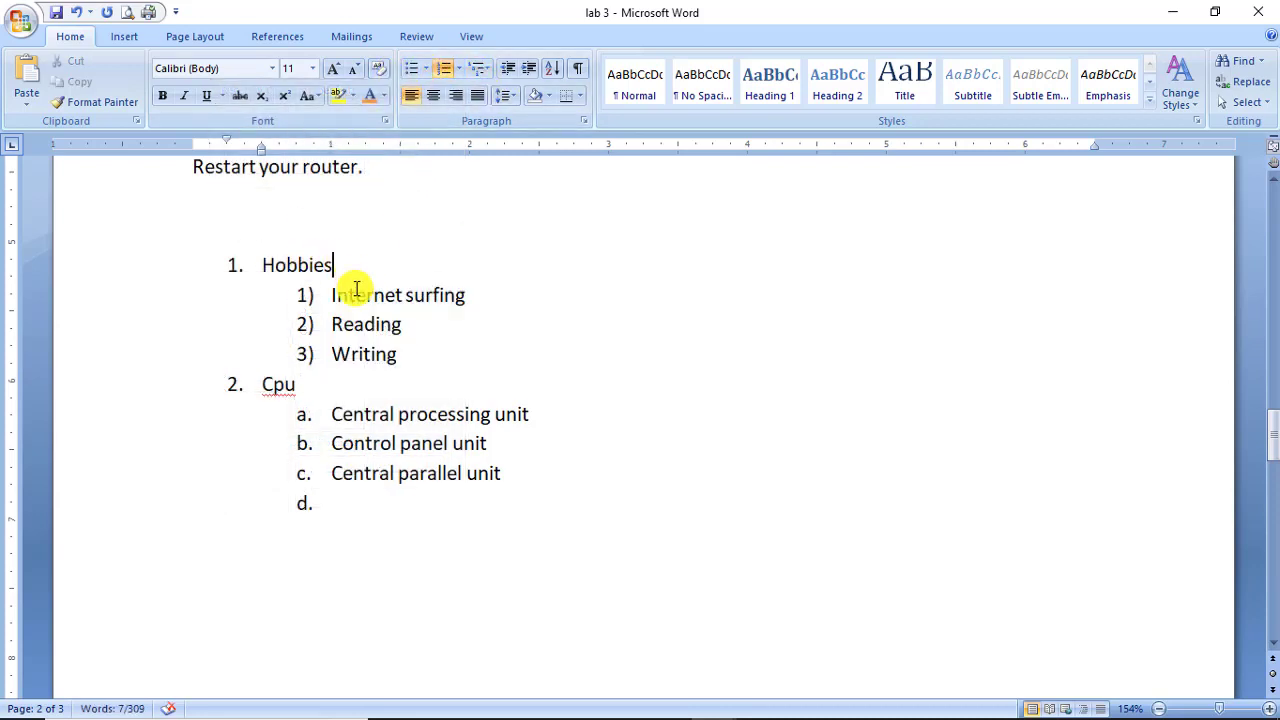
Type an 'Order list' line above the list with an indented 'number' line below.
click(388, 211)
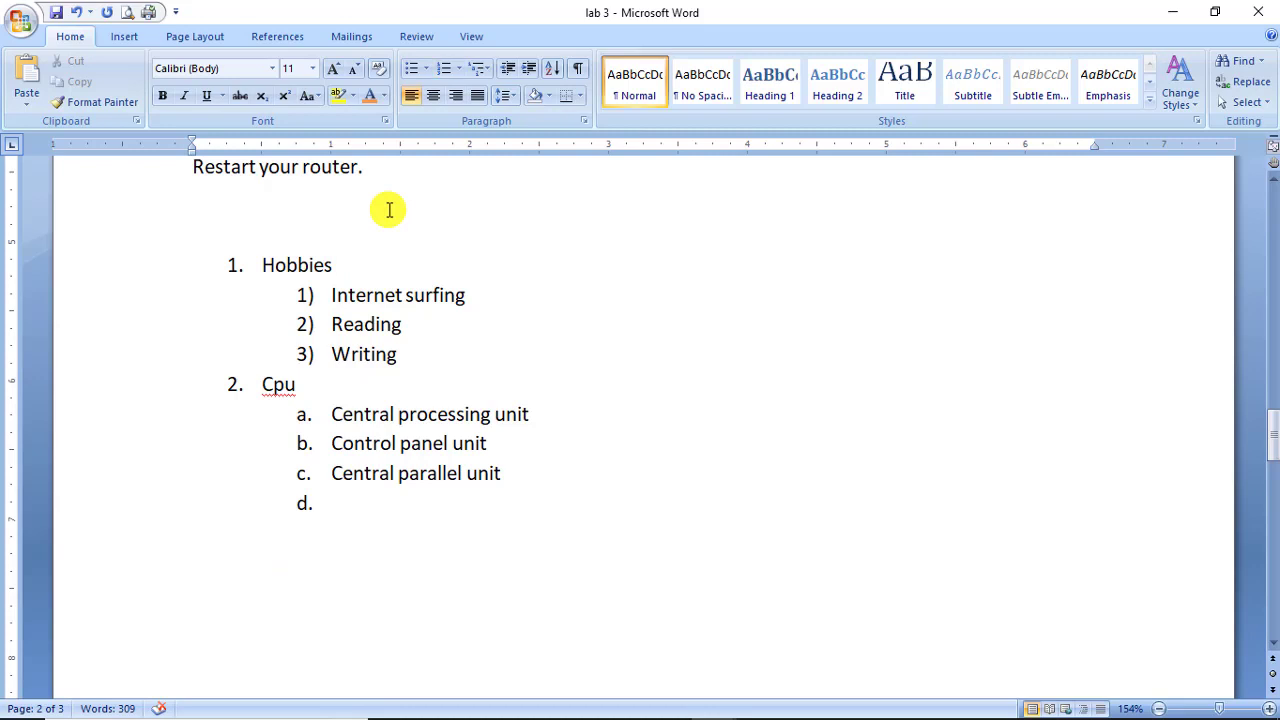
text(Order l)
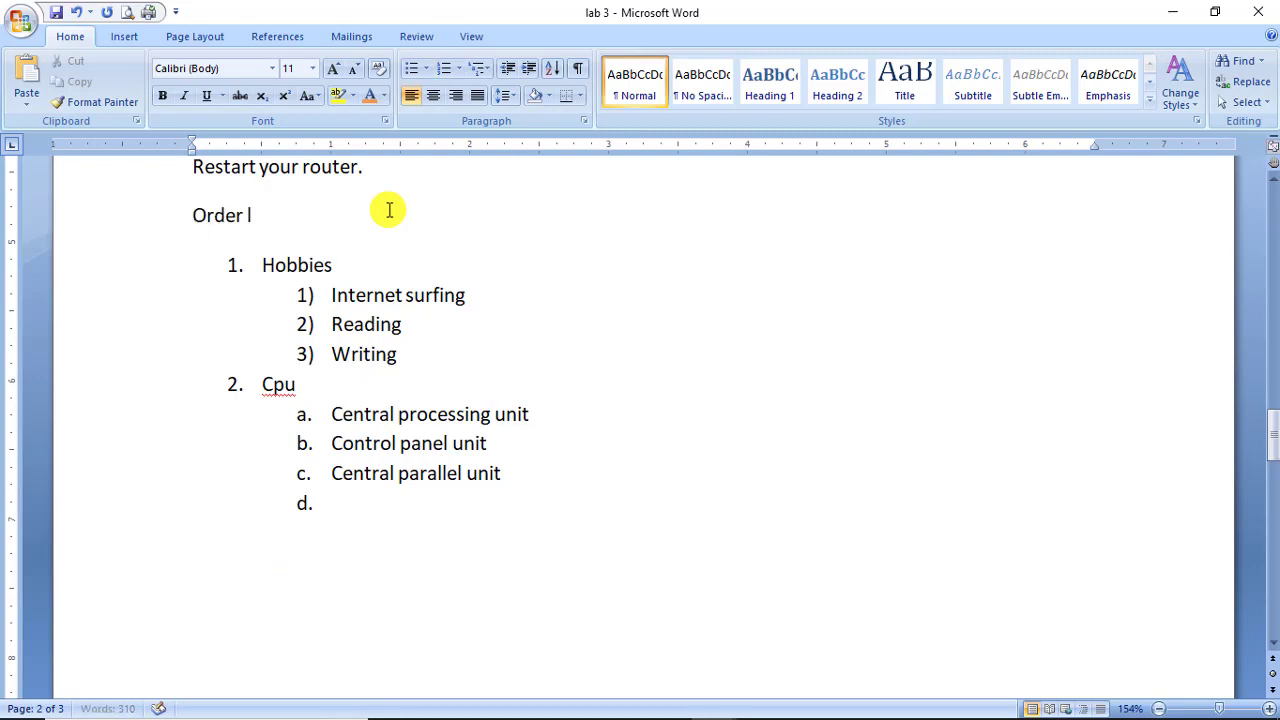
text(ist)
key(Return)
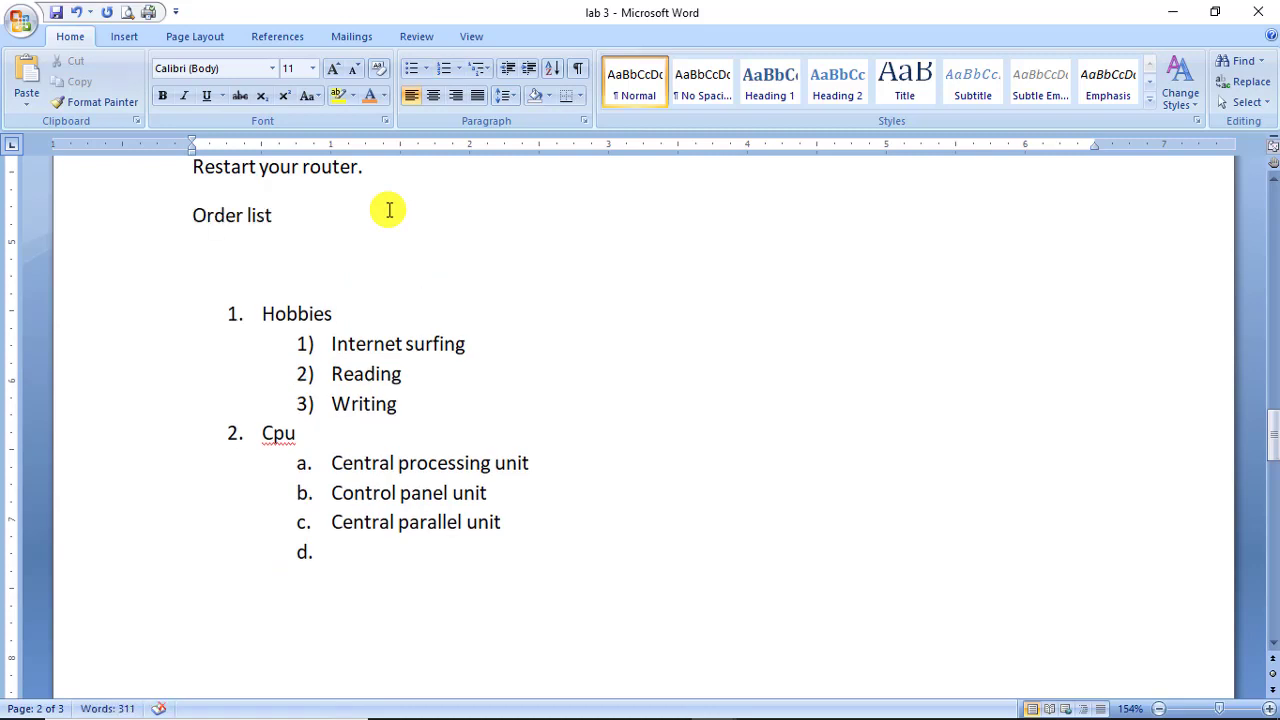
key(Tab)
text(number)
Delete the stray 'number' line, keeping Hobbies on its own line.
key(shift+Up)
key(ctrl+u)
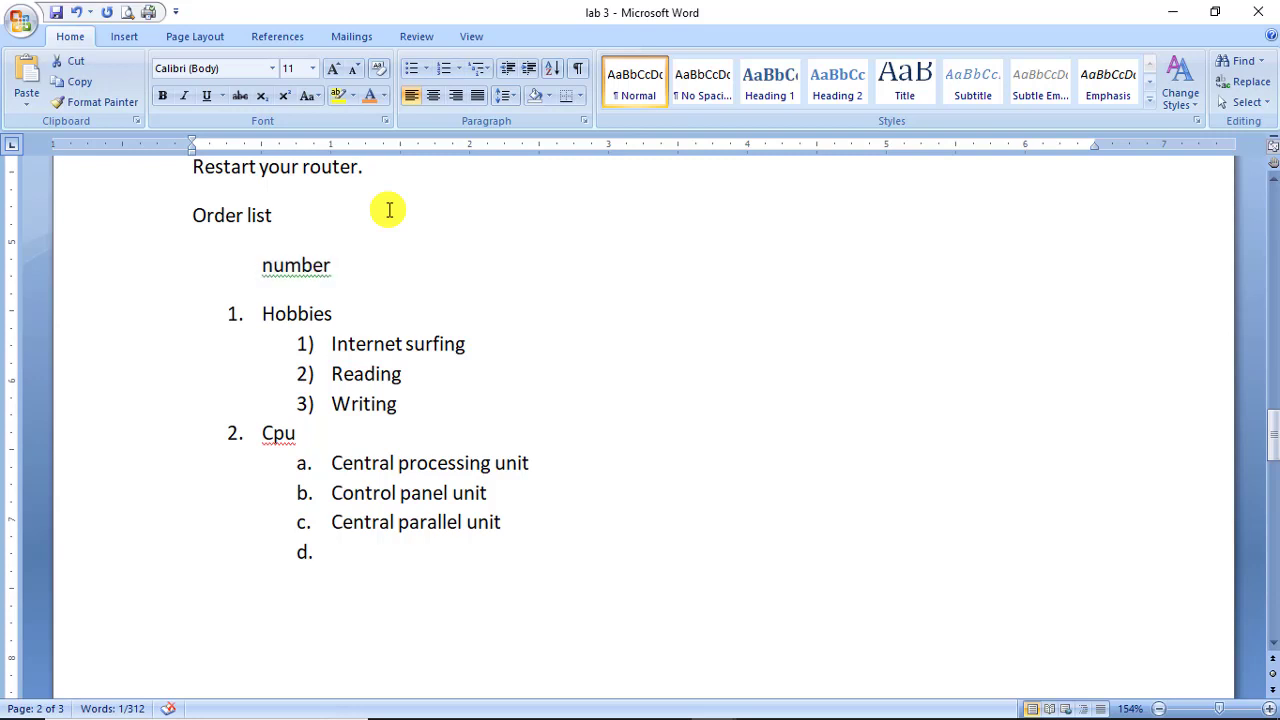
key(Delete)
key(Return)
key(Return)
key(Up)
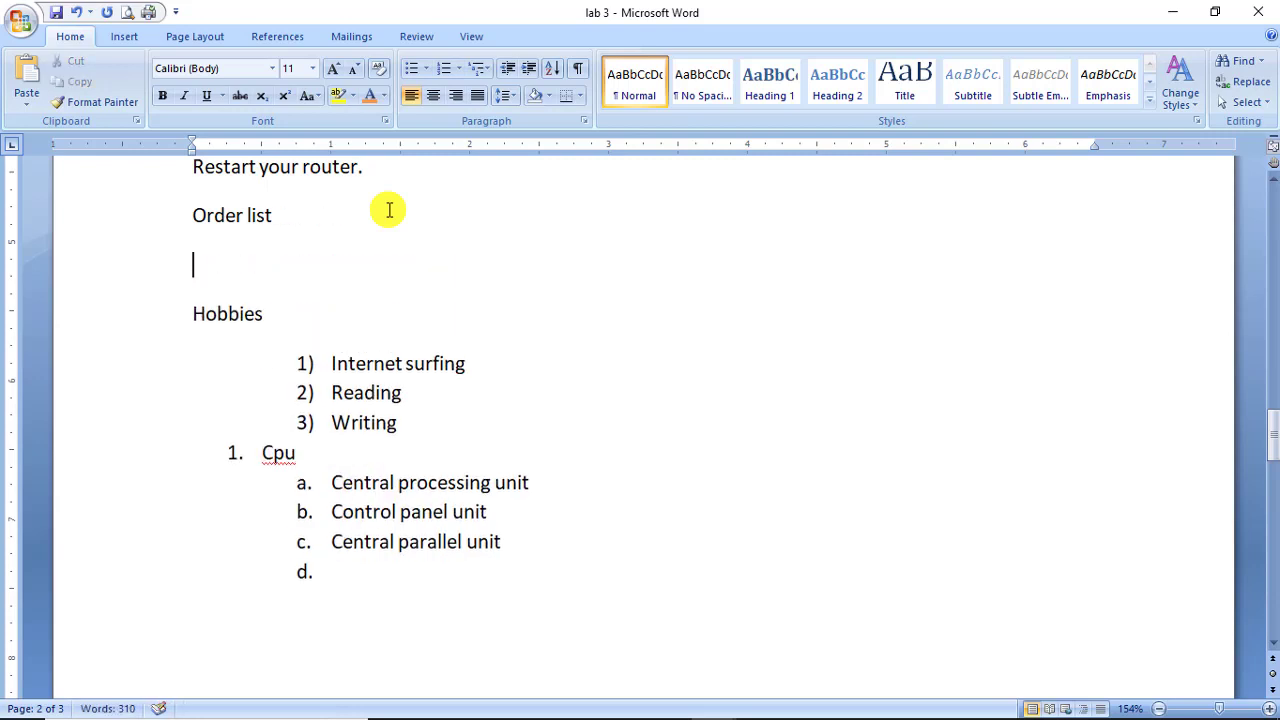
key(End)
Append the note '( numbering (1,2,3)(a,b,c)<i,ii' to Order list and add a blank line above Hobbies.
text(( numbering)
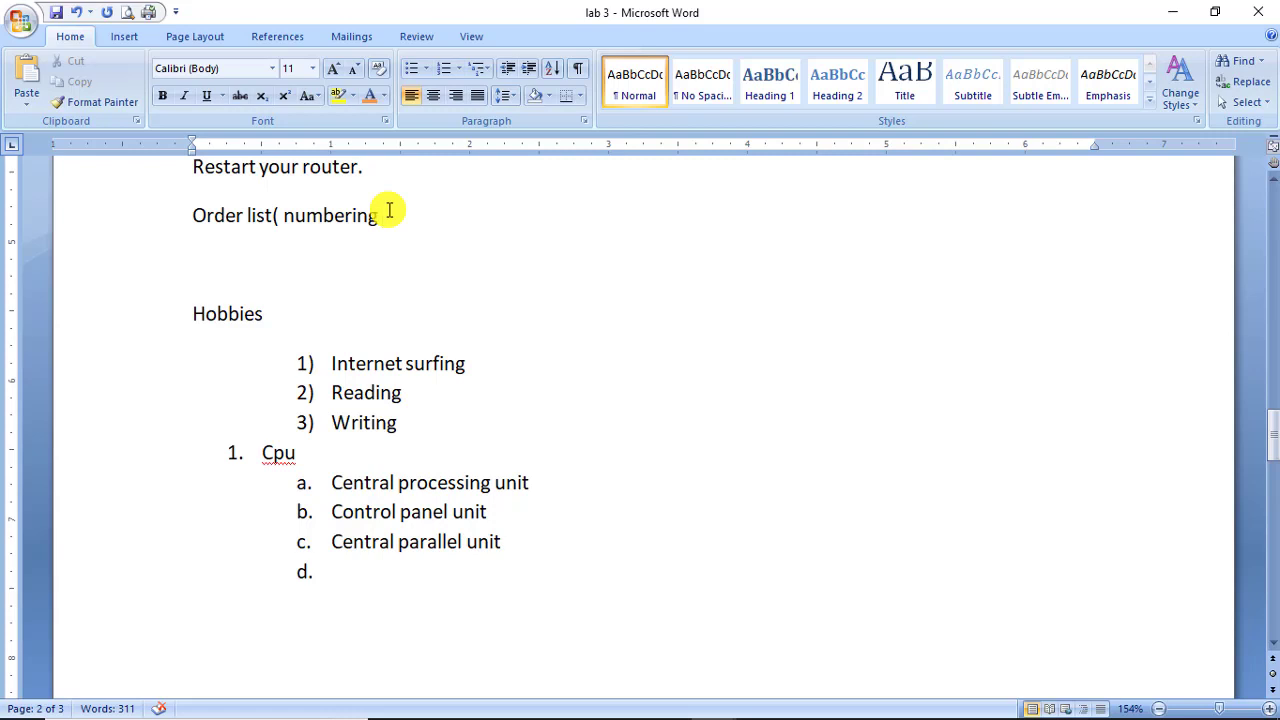
text())
text(1,2,)
text(3)
text((a,b)
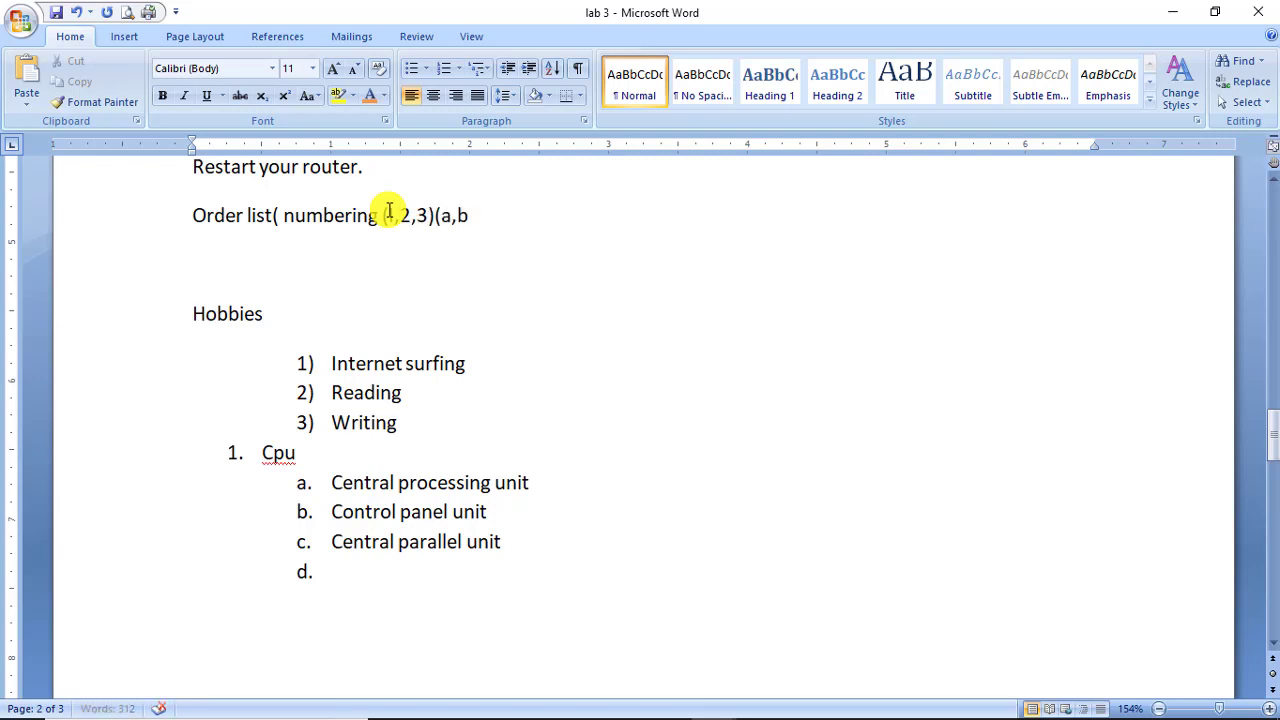
text(c)
text(,c))
text(<i)
text(,)
text(ii)
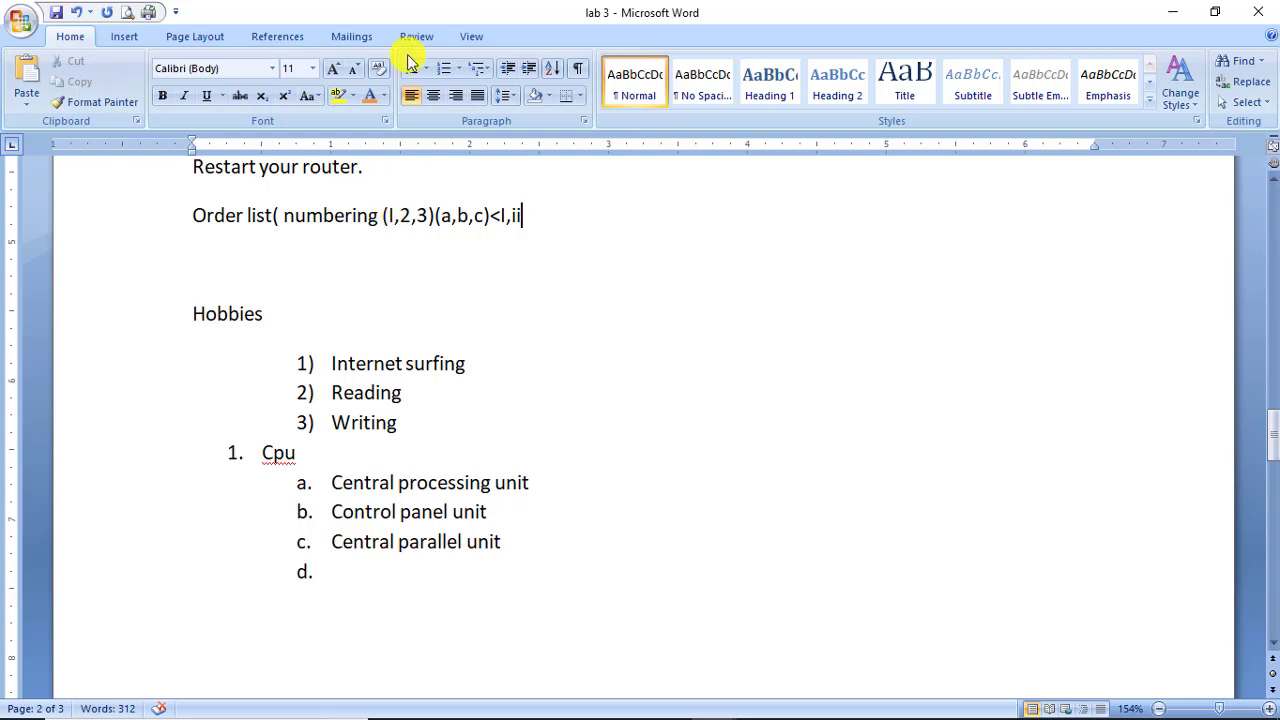
click(455, 68)
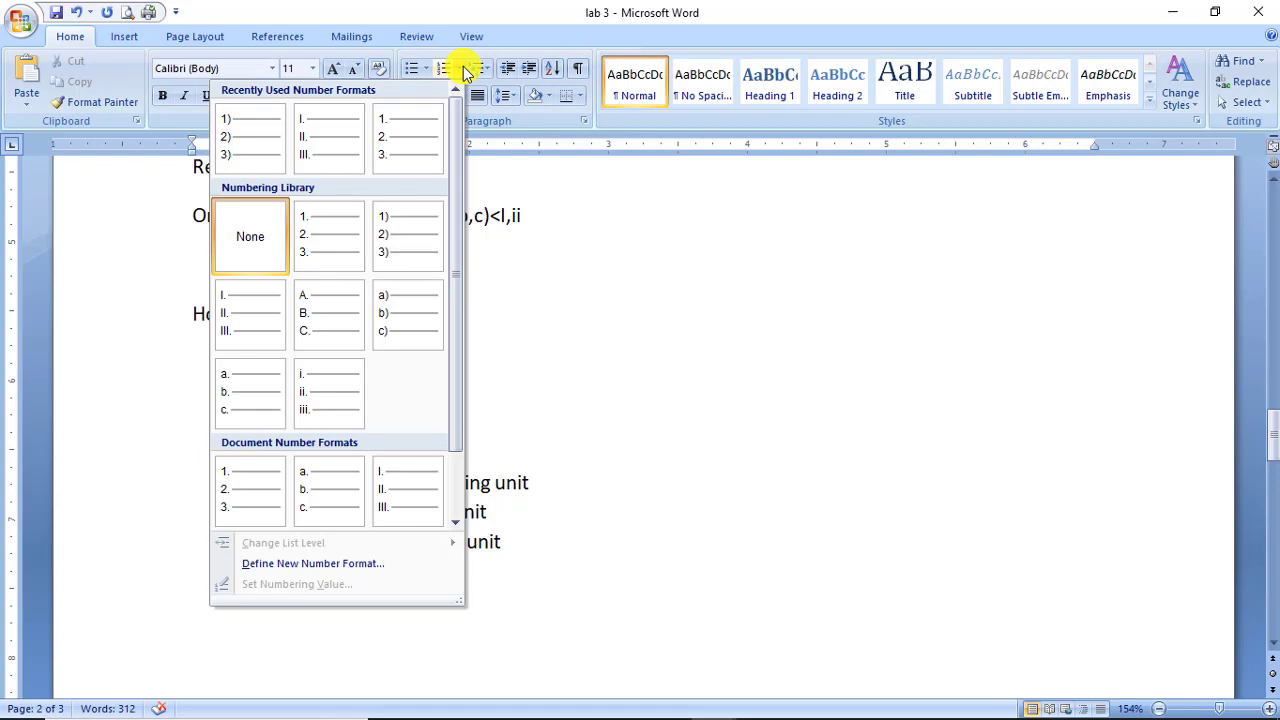
click(480, 8)
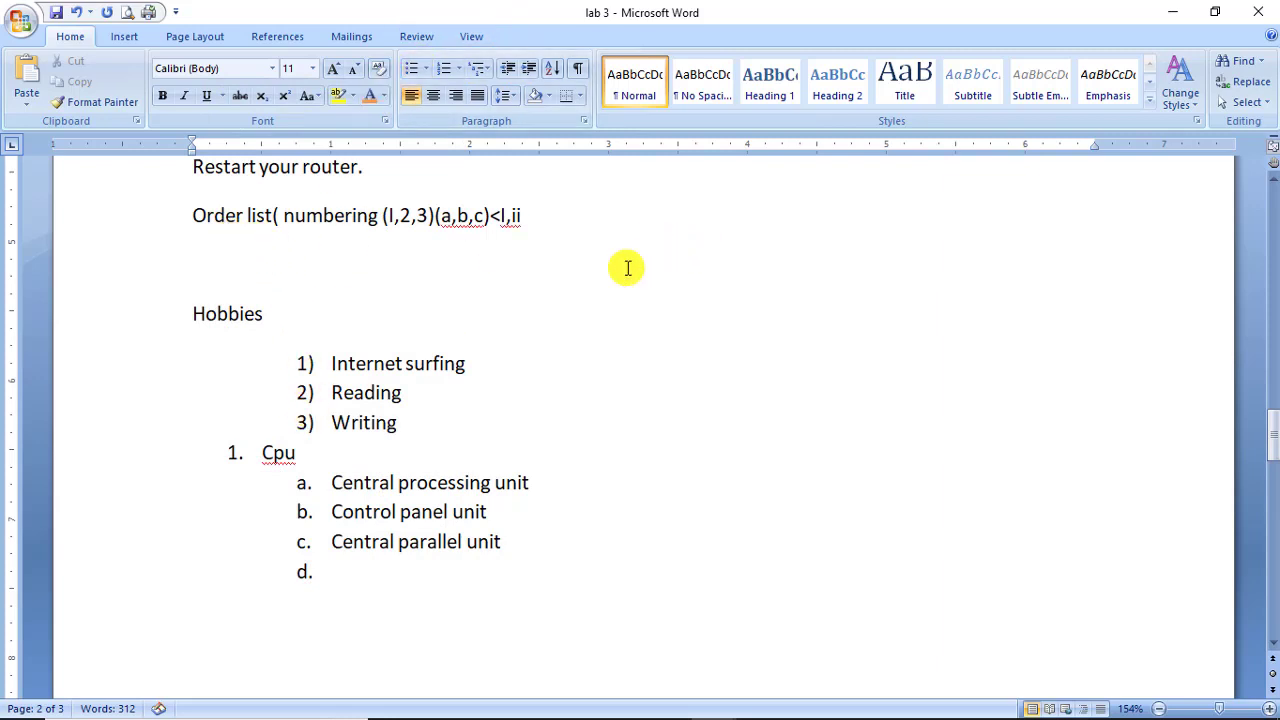
key(Return)
key(Up)
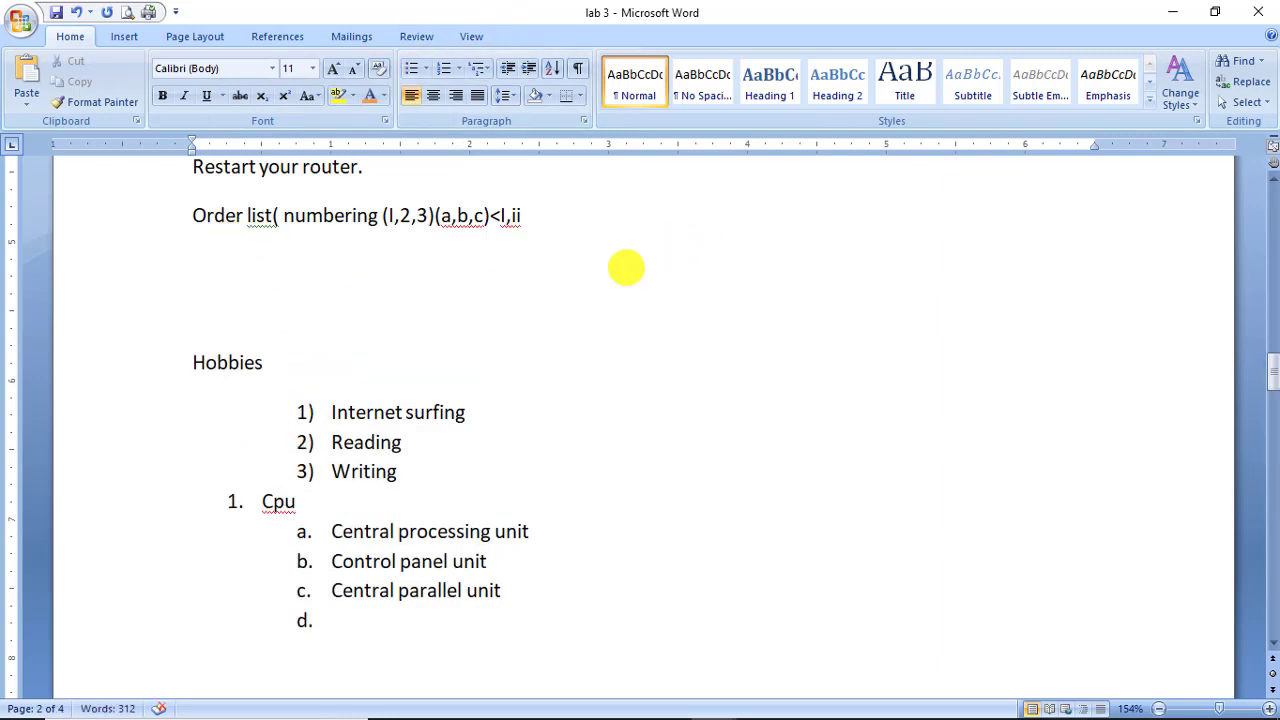
Type an 'Unorder list' line and start a new line below it.
text(Unorder)
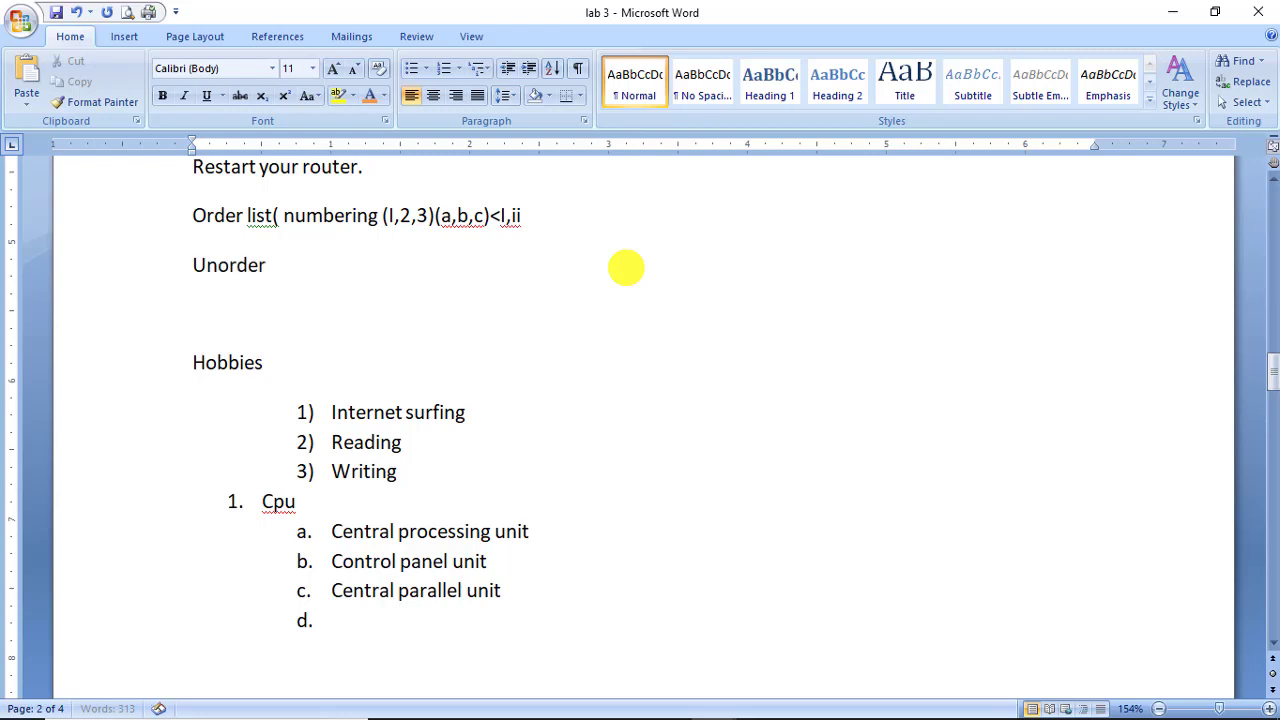
text(list)
key(BackSpace)
key(Left)
key(Right)
key(Right)
key(Right)
key(Right)
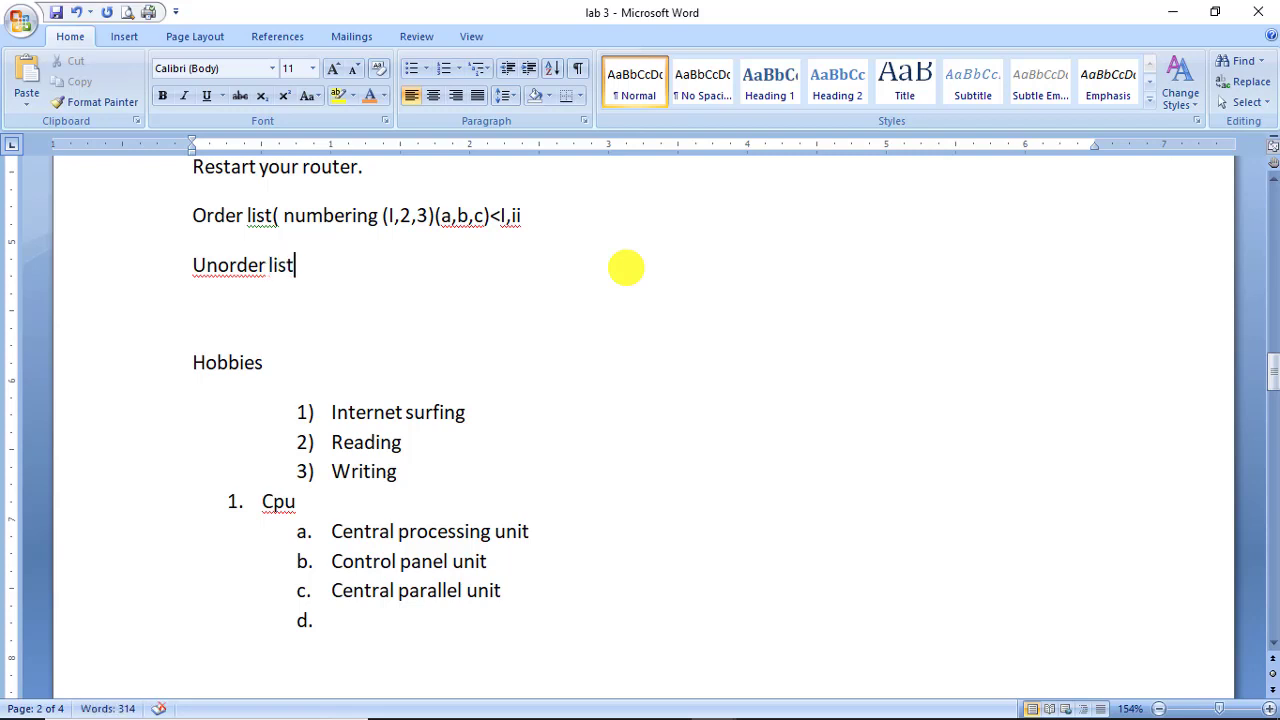
key(Return)
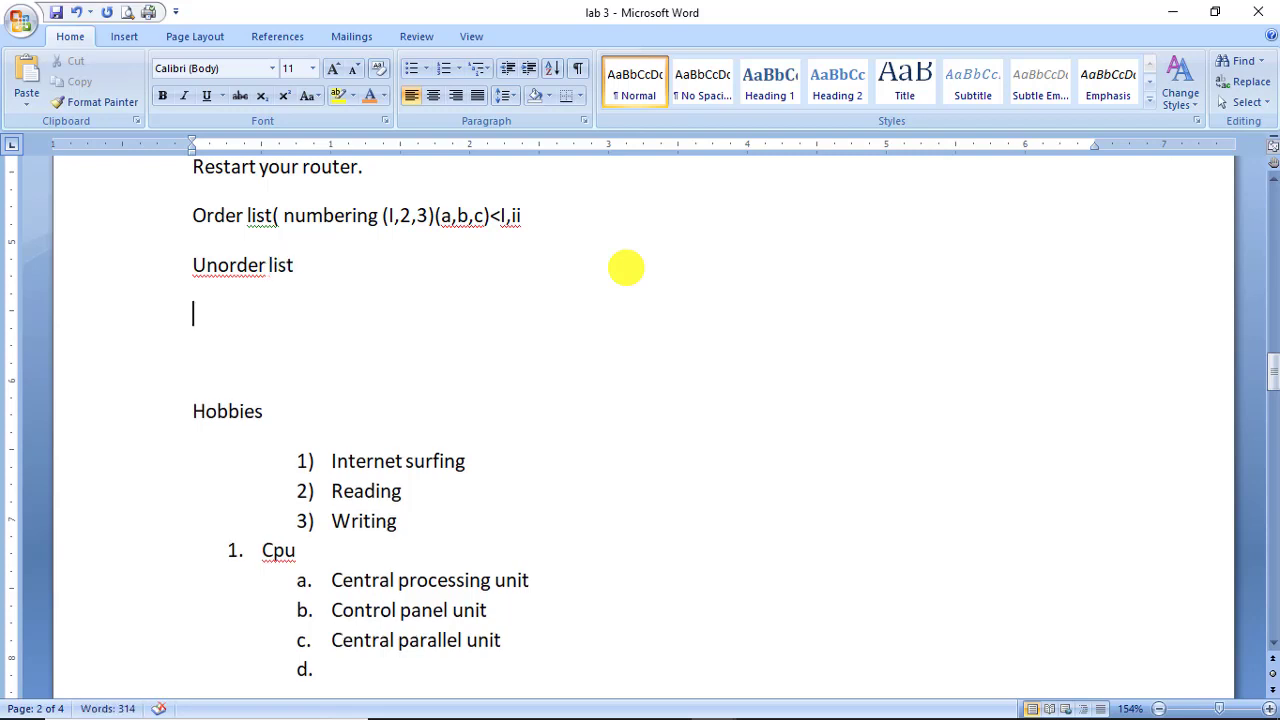
Type two names under Unorder list, each on its own line.
text(pradeep,add)
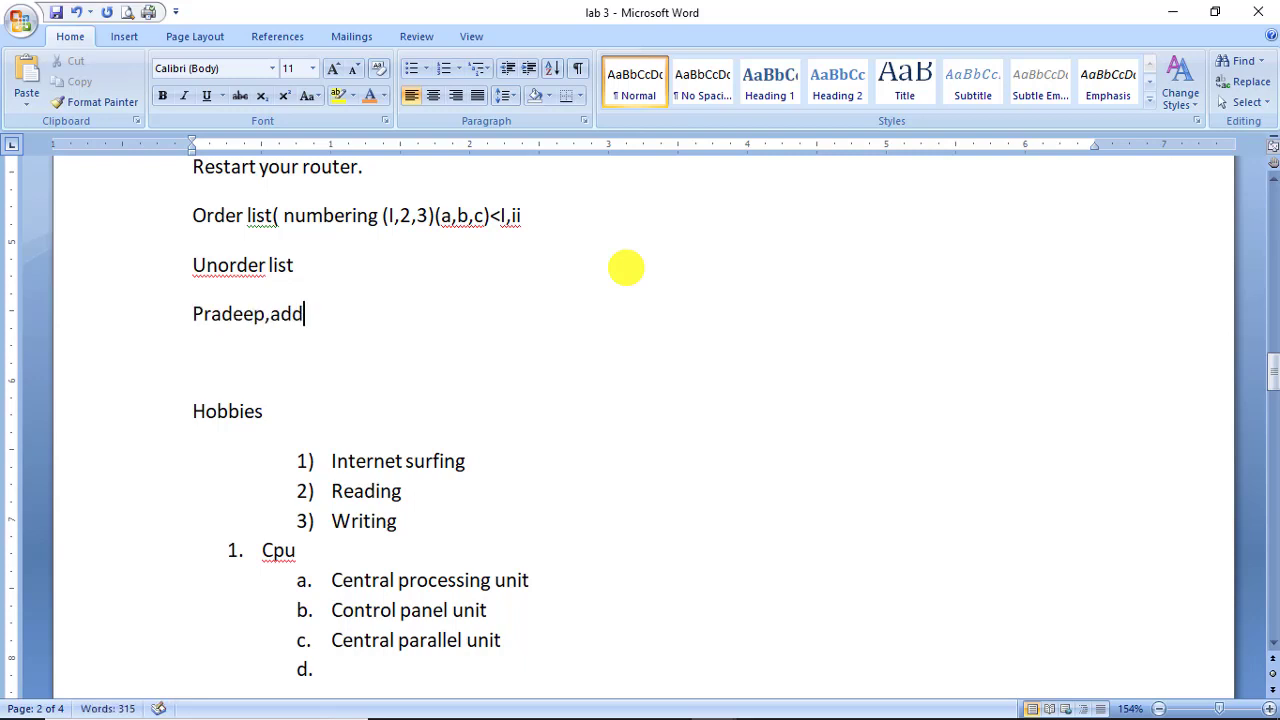
key(BackSpace)
text(eel)
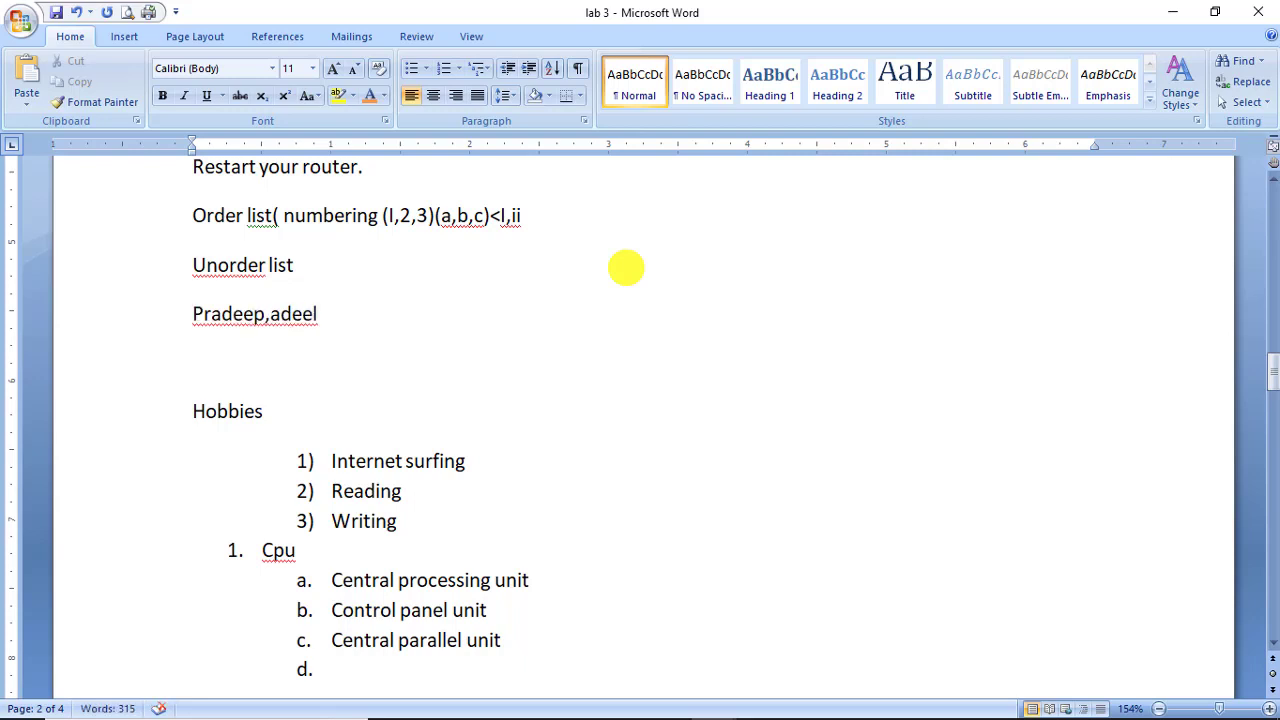
key(Left)
key(Left)
key(Left)
key(Left)
key(Left)
key(Left)
key(Right)
key(Right)
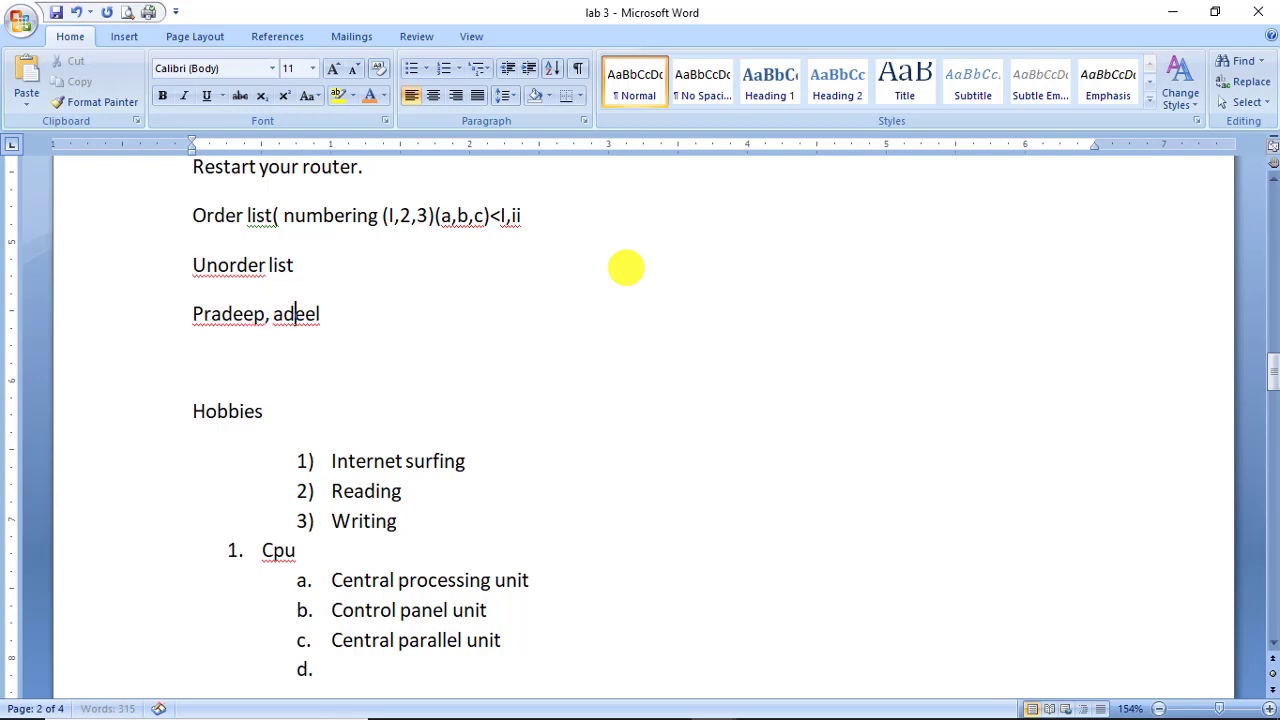
key(Right)
key(Right)
key(Right)
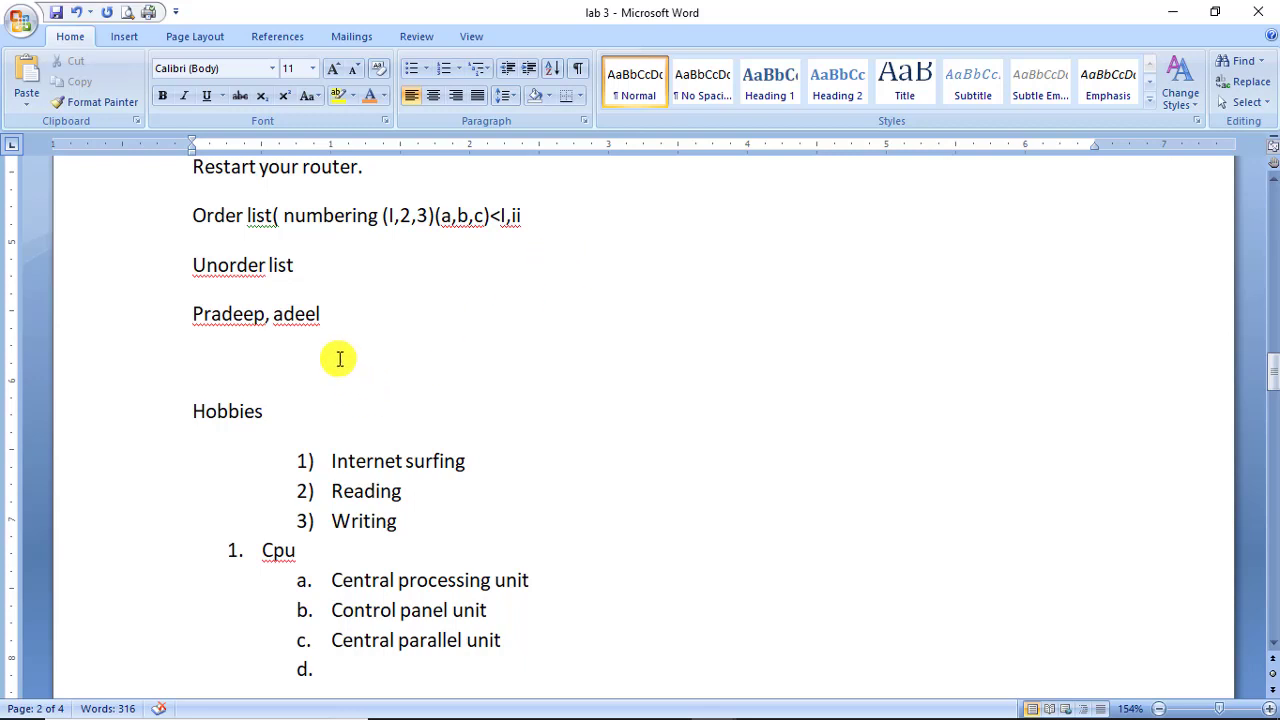
click(275, 316)
key(BackSpace)
key(BackSpace)
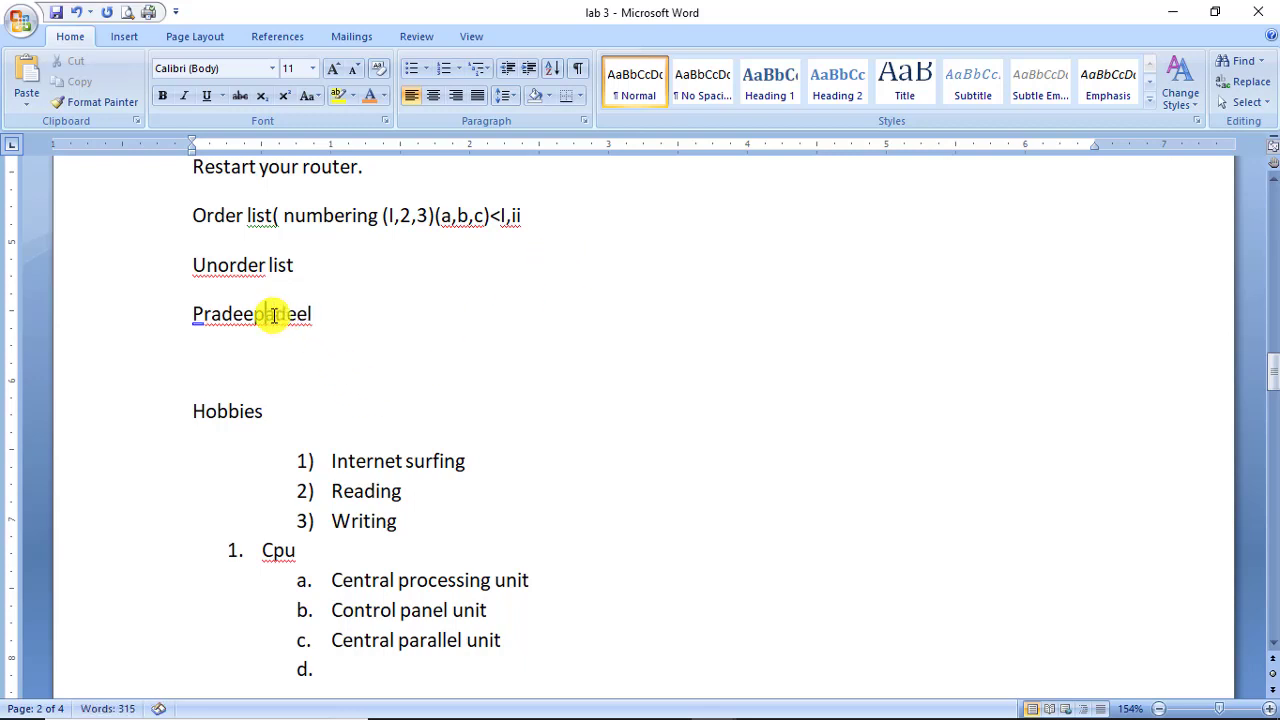
key(Return)
Bullet the two name lines and start a numbered list on the empty line below.
drag(240, 362, 192, 310)
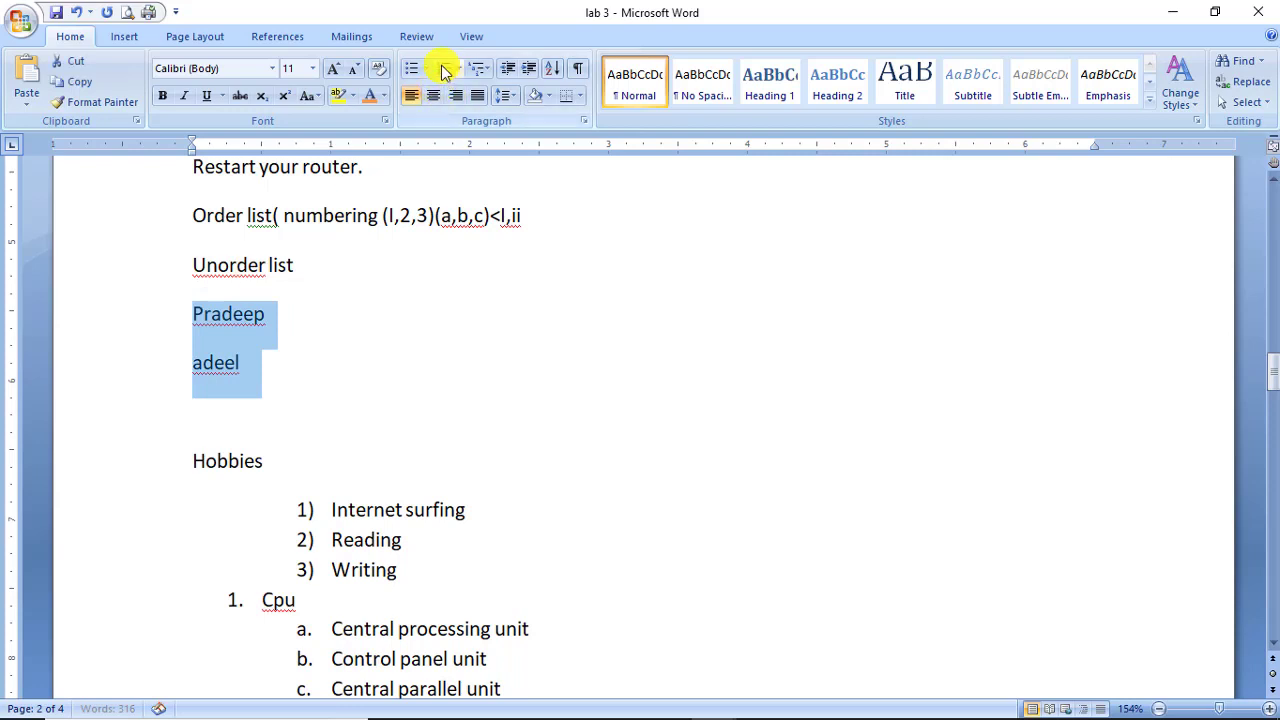
click(411, 68)
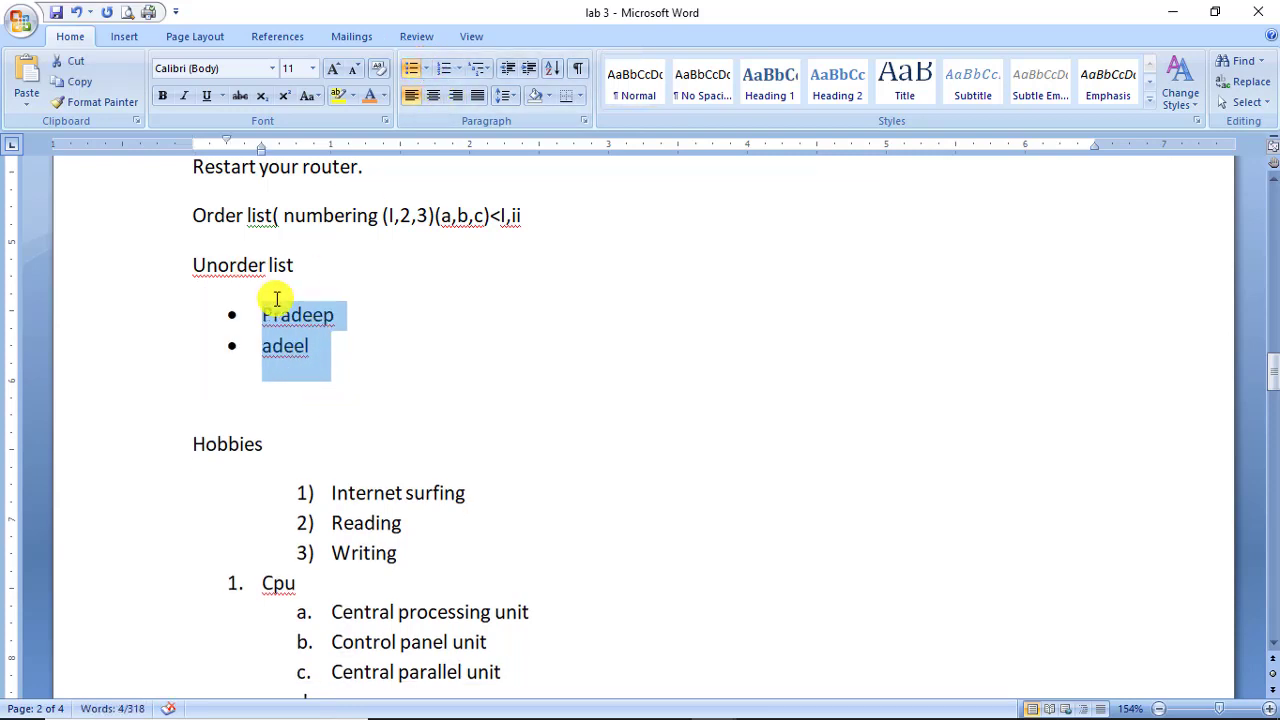
click(271, 423)
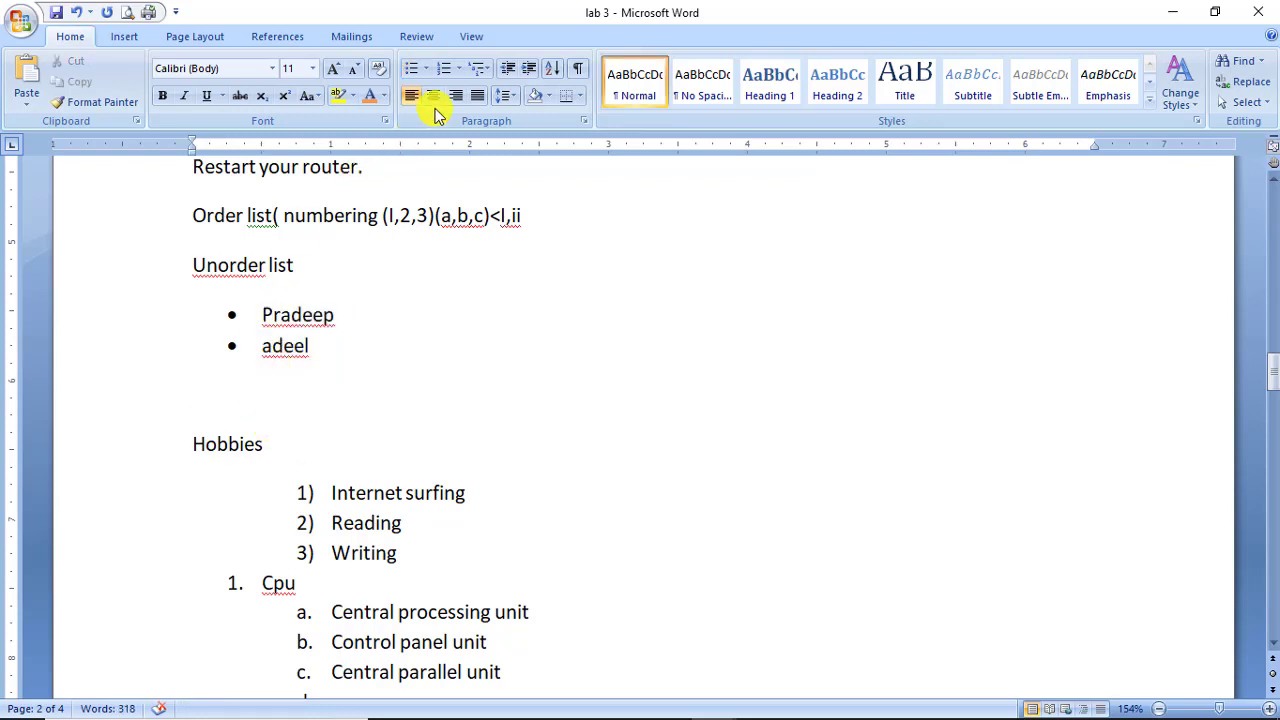
click(445, 70)
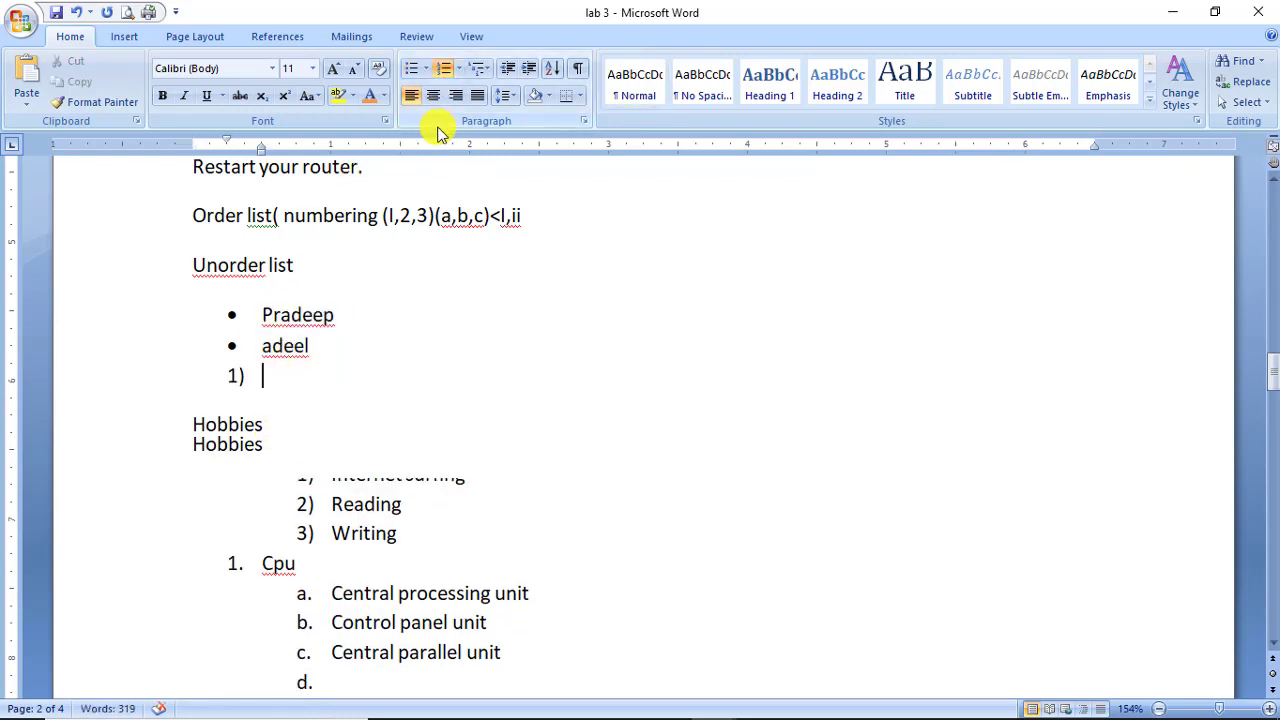
Enter the same two names as numbered items 1) and 2).
text(pard)
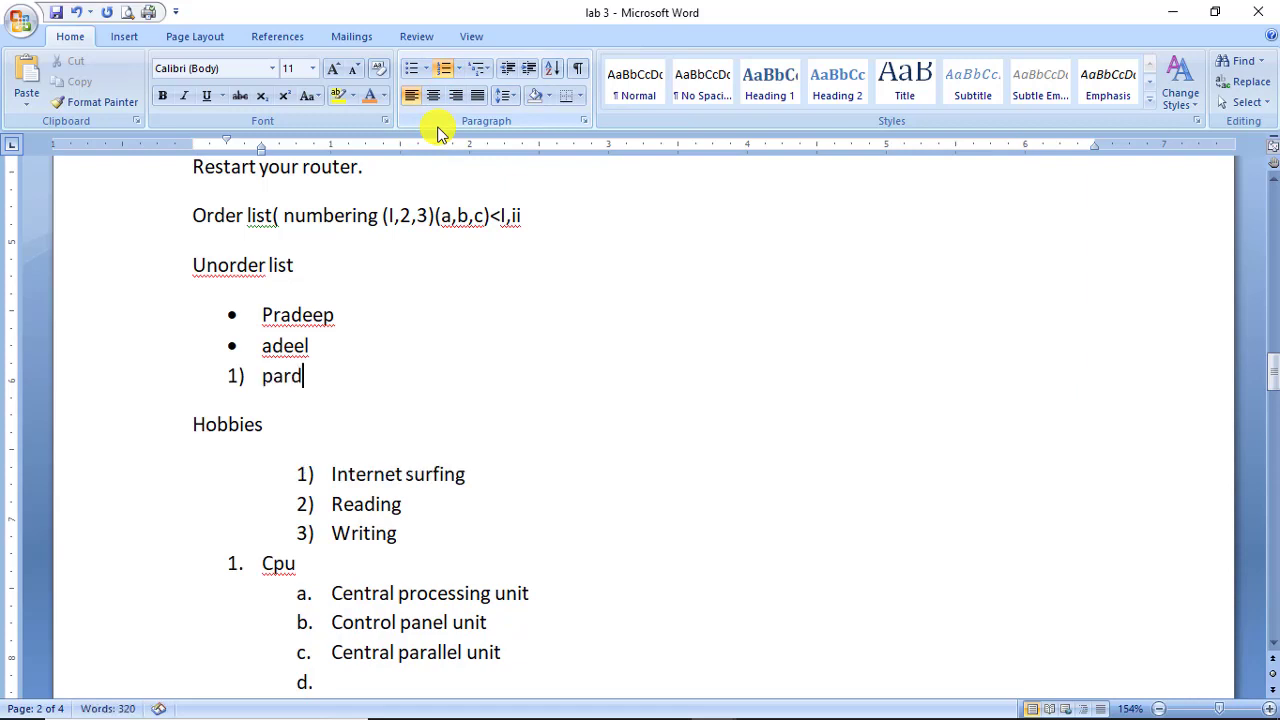
text(eep)
key(Return)
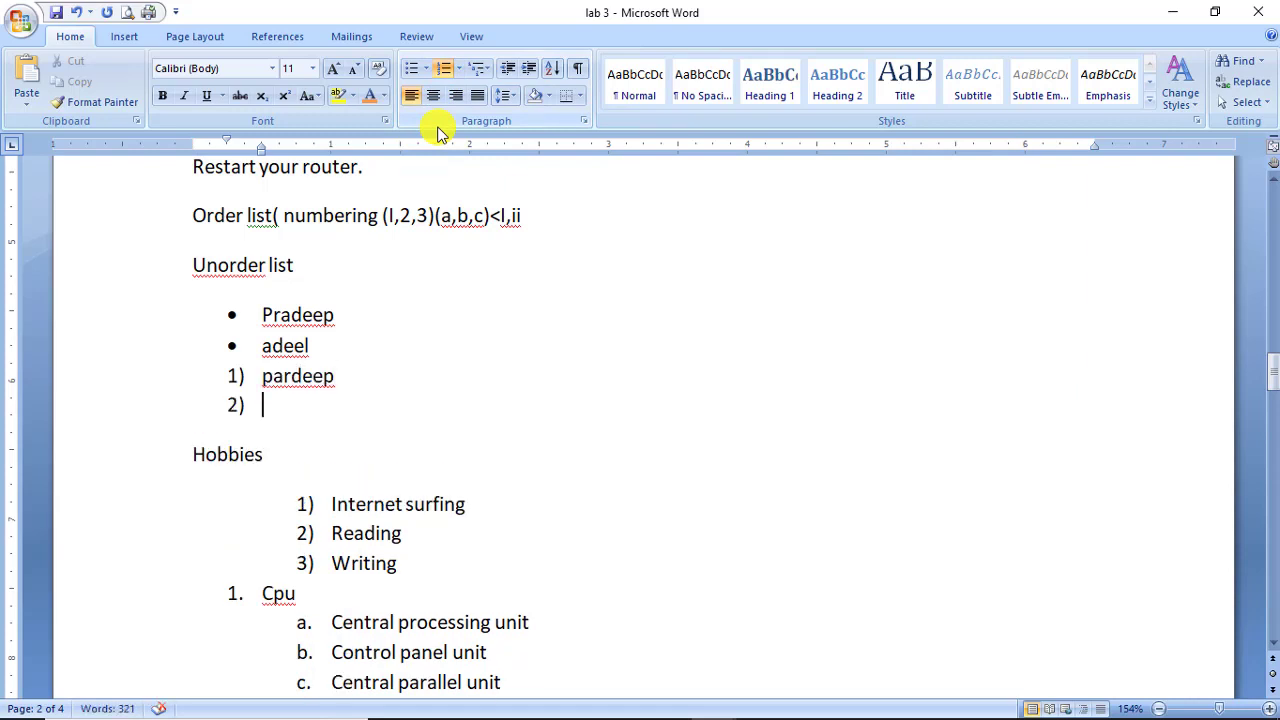
text(adeel)
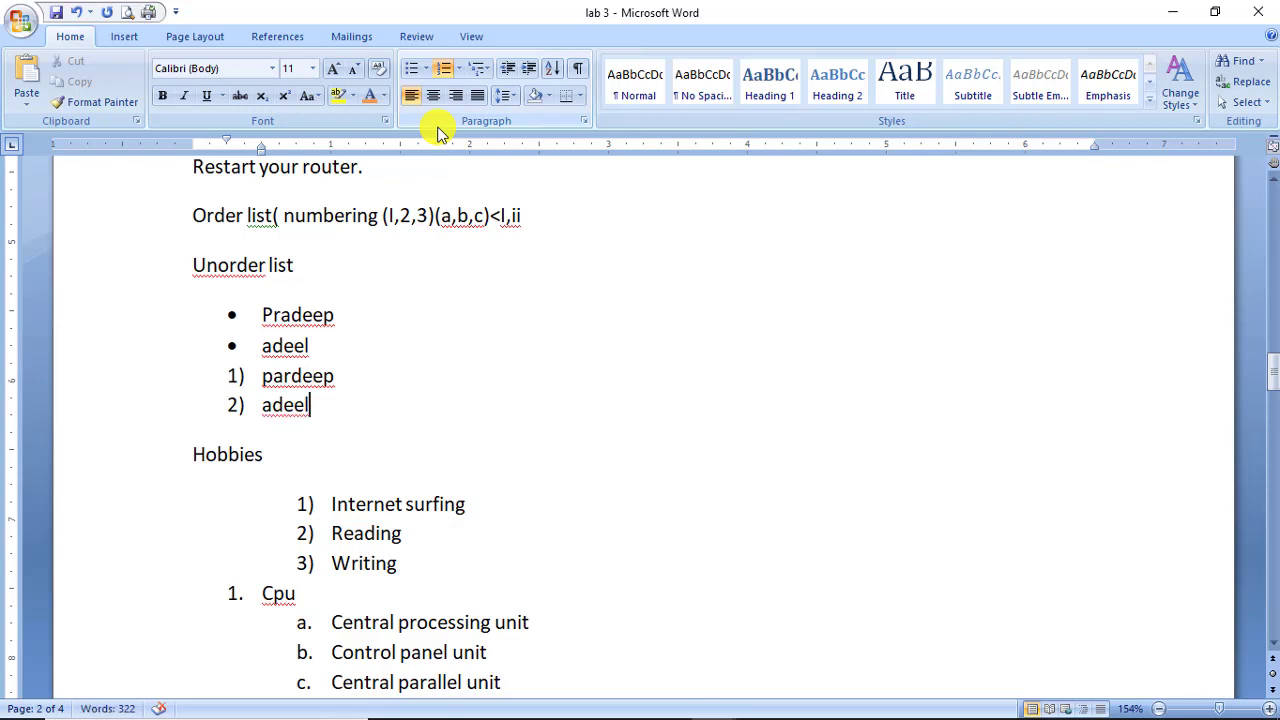
Correct the first bulleted name's spelling and leave an unbulleted blank line before the numbered list.
key(Up)
key(Left)
key(Left)
key(Left)
key(Up)
key(Up)
key(Right)
key(Right)
key(Right)
key(Return)
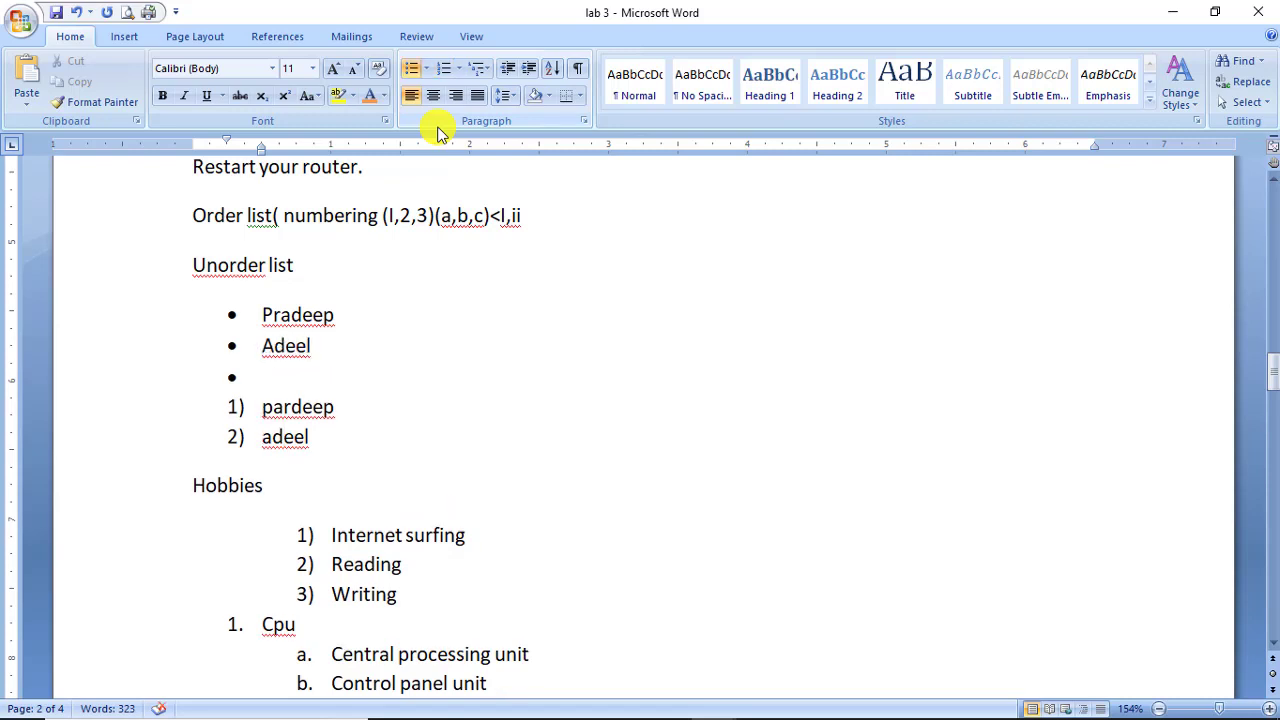
key(Up)
key(Up)
key(Right)
key(Right)
key(BackSpace)
key(Right)
text(r)
key(Down)
key(Down)
key(BackSpace)
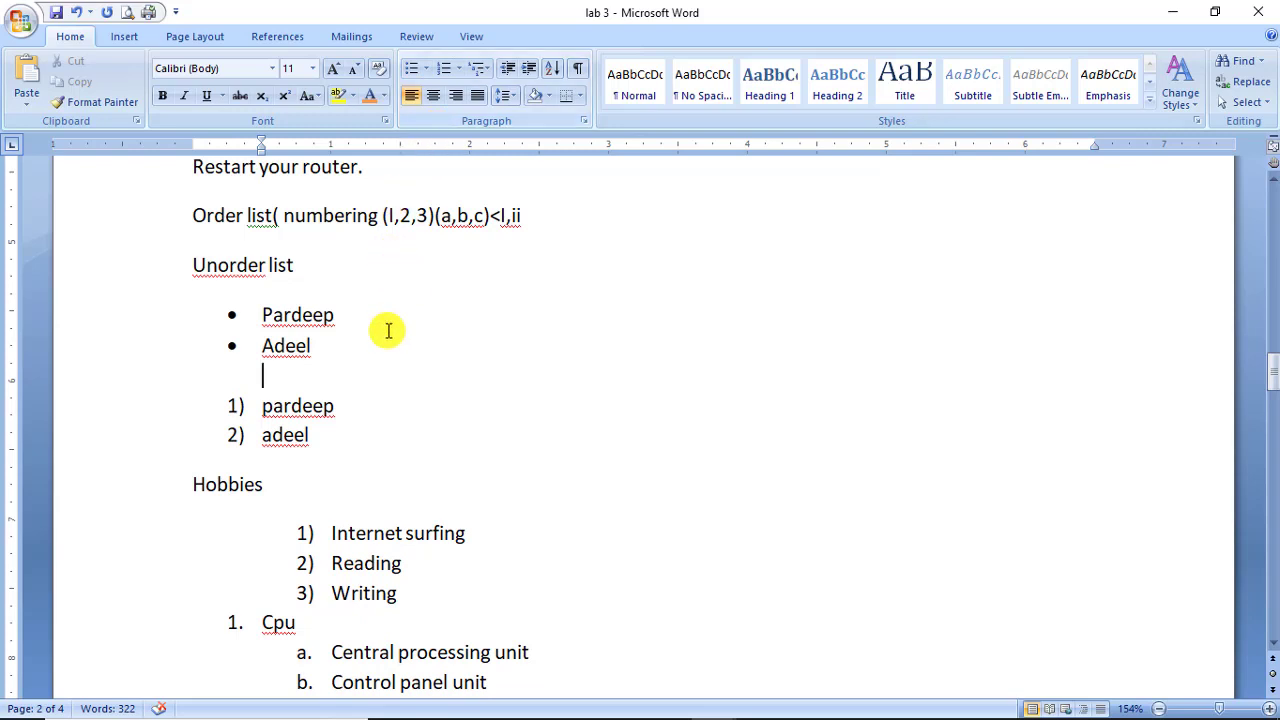
Add an empty third item 3) to the numbered list.
click(291, 406)
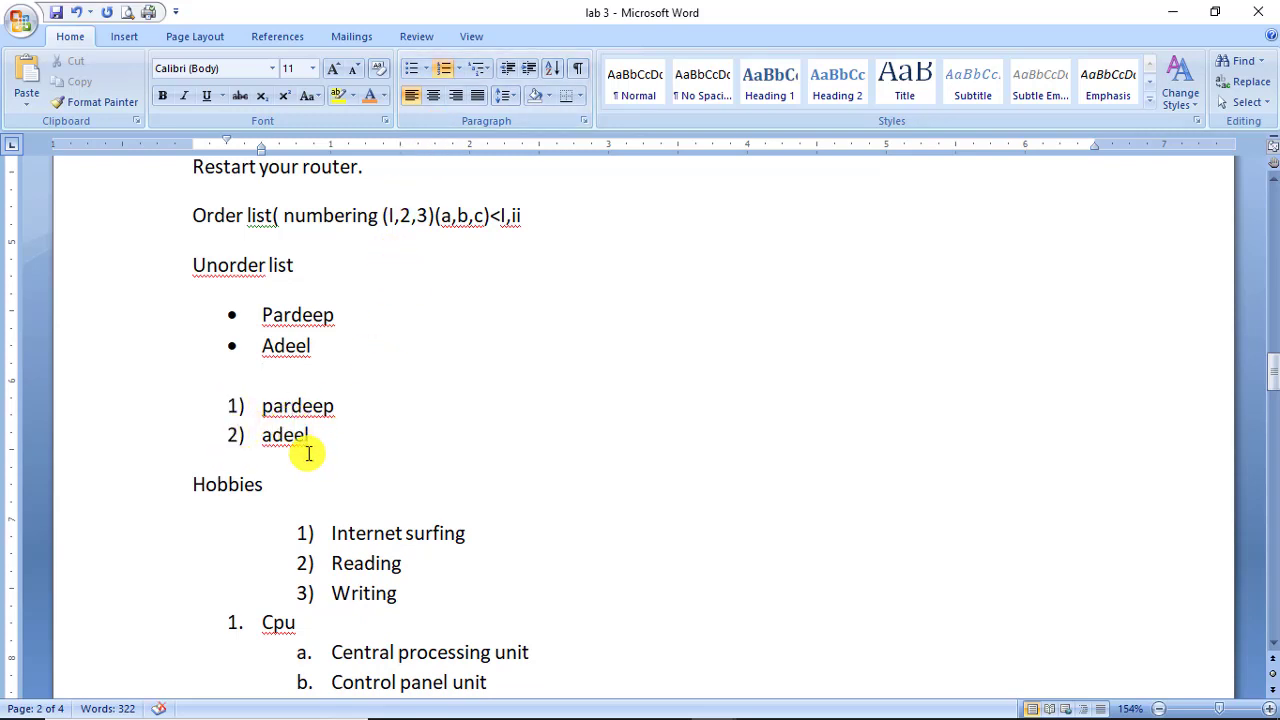
drag(289, 428, 266, 416)
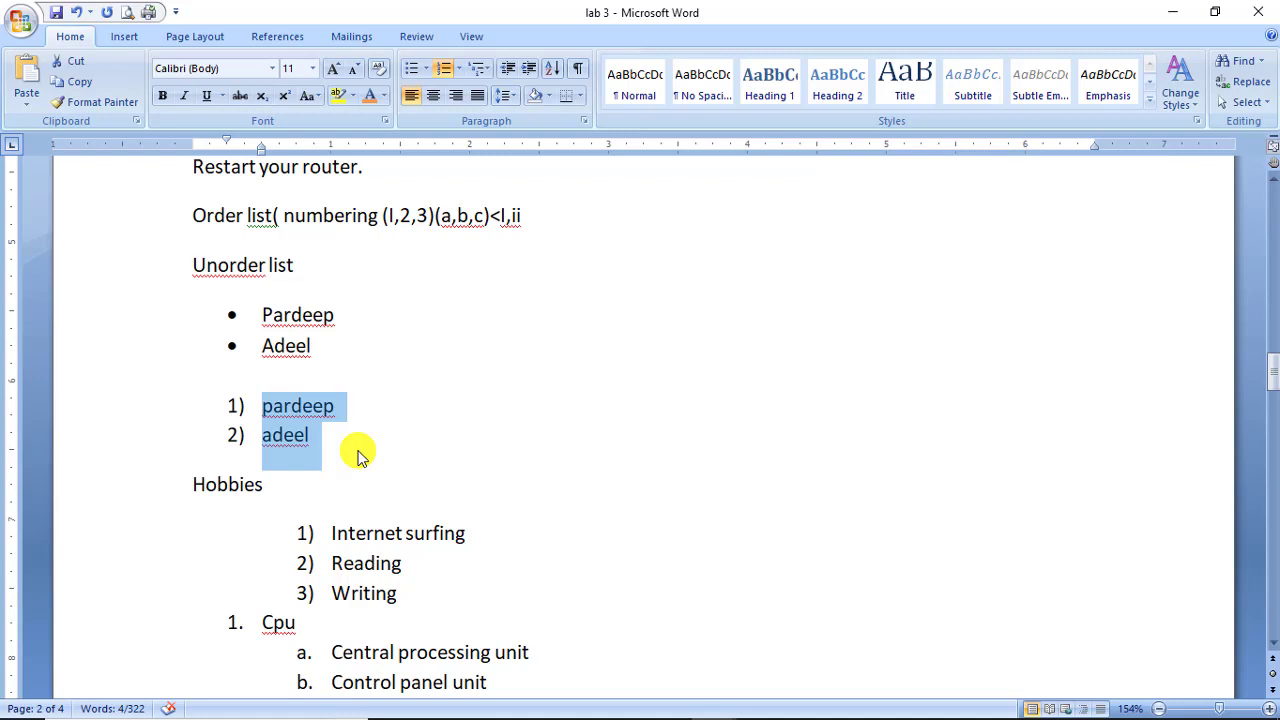
click(358, 450)
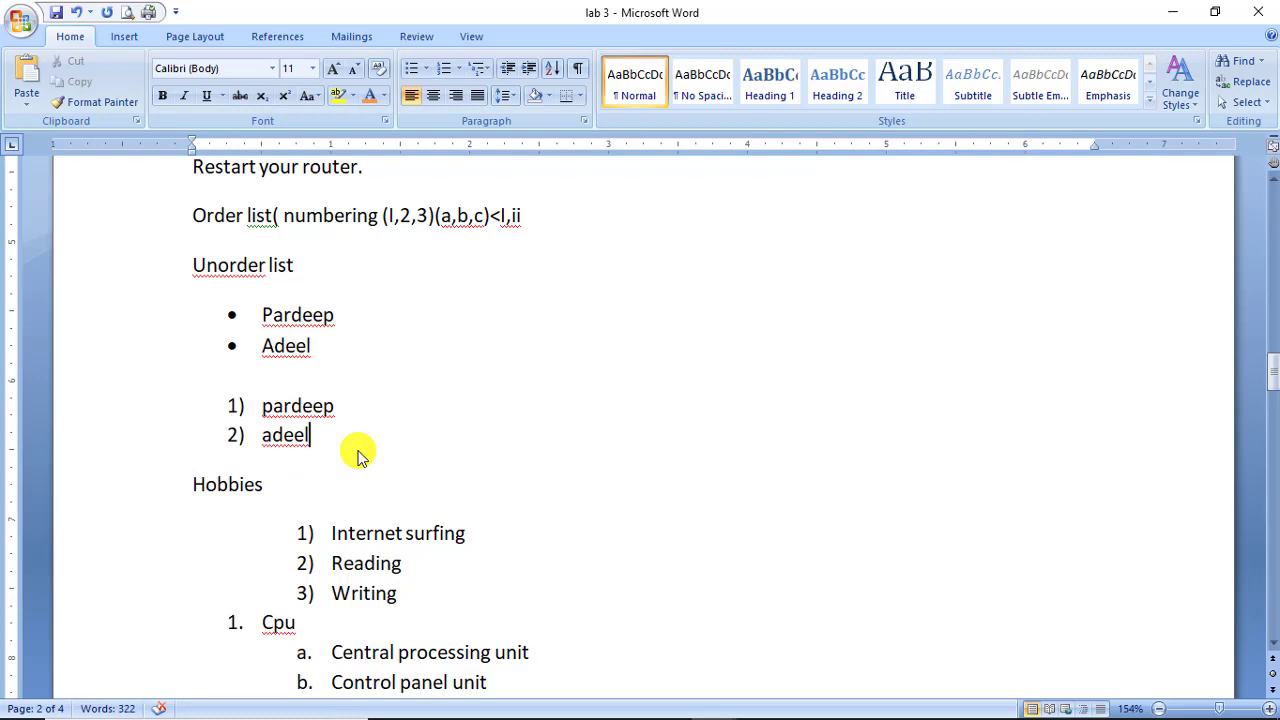
key(Return)
text(f)
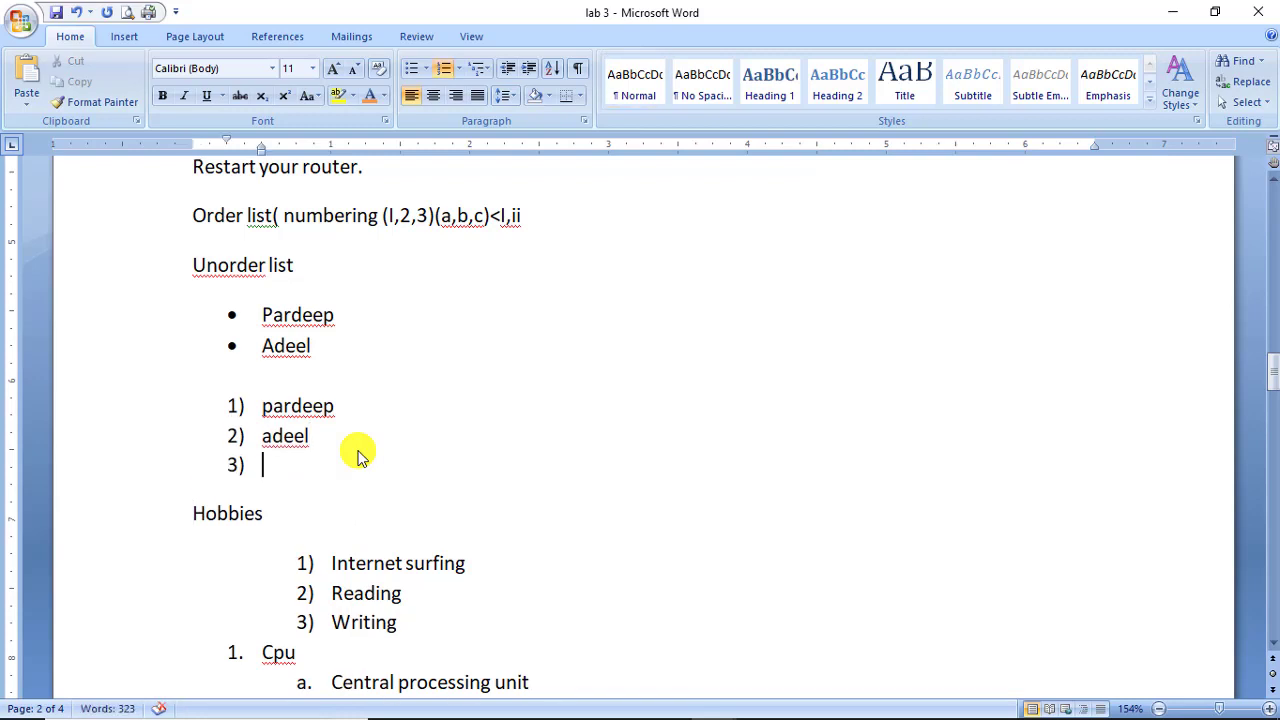
Add a third name as a new bullet below the second bulleted name.
key(Up)
key(Up)
key(Left)
key(Left)
key(Return)
text(far)
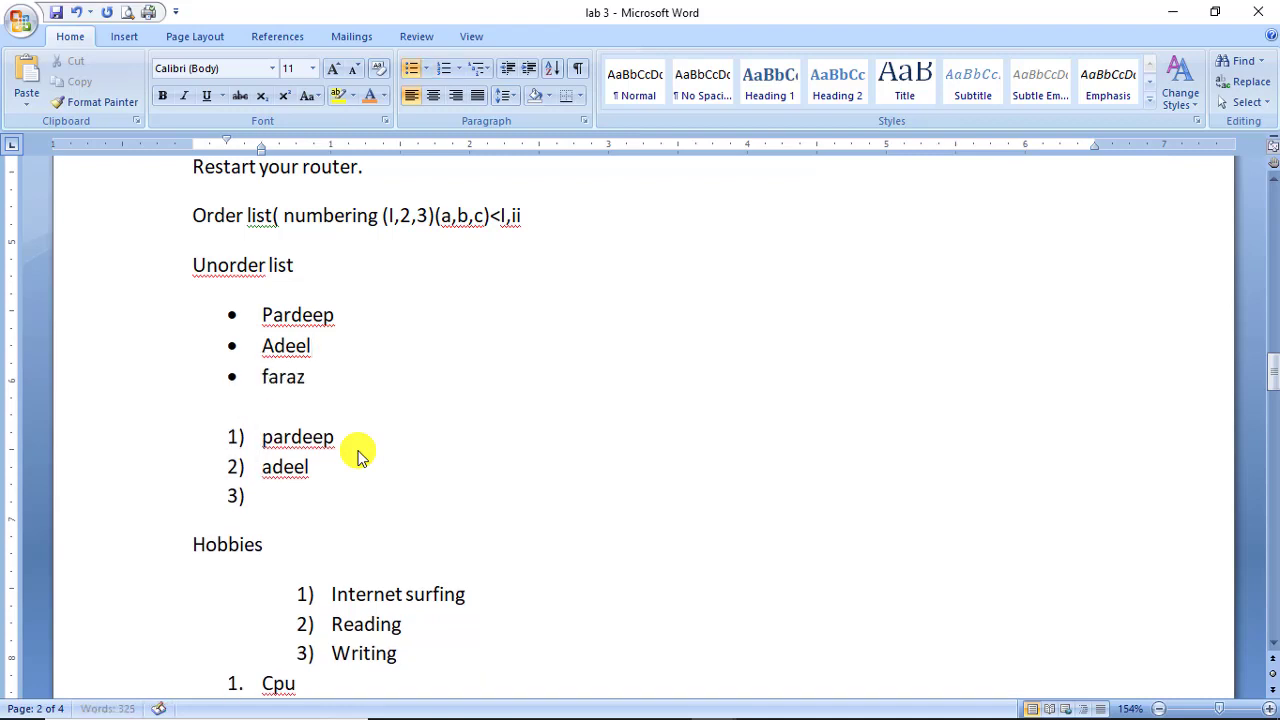
key(Return)
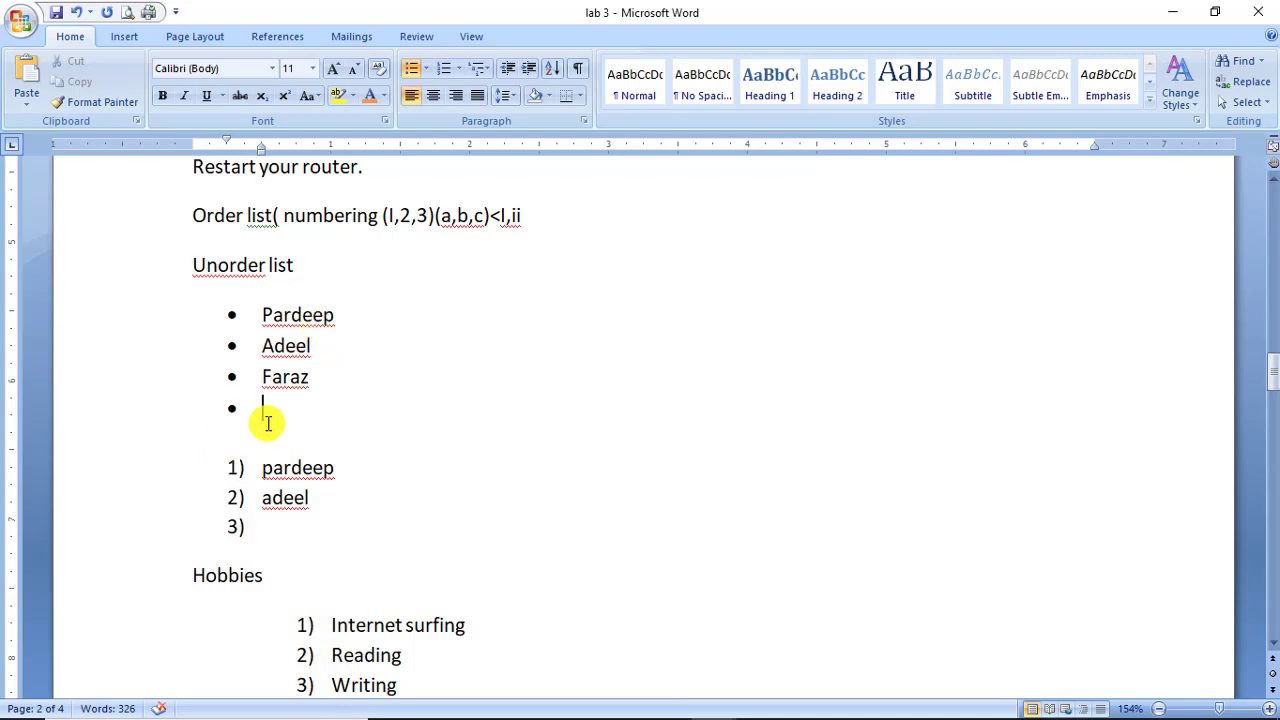
Switch the three bulleted names to hollow circle bullets.
drag(310, 379, 252, 318)
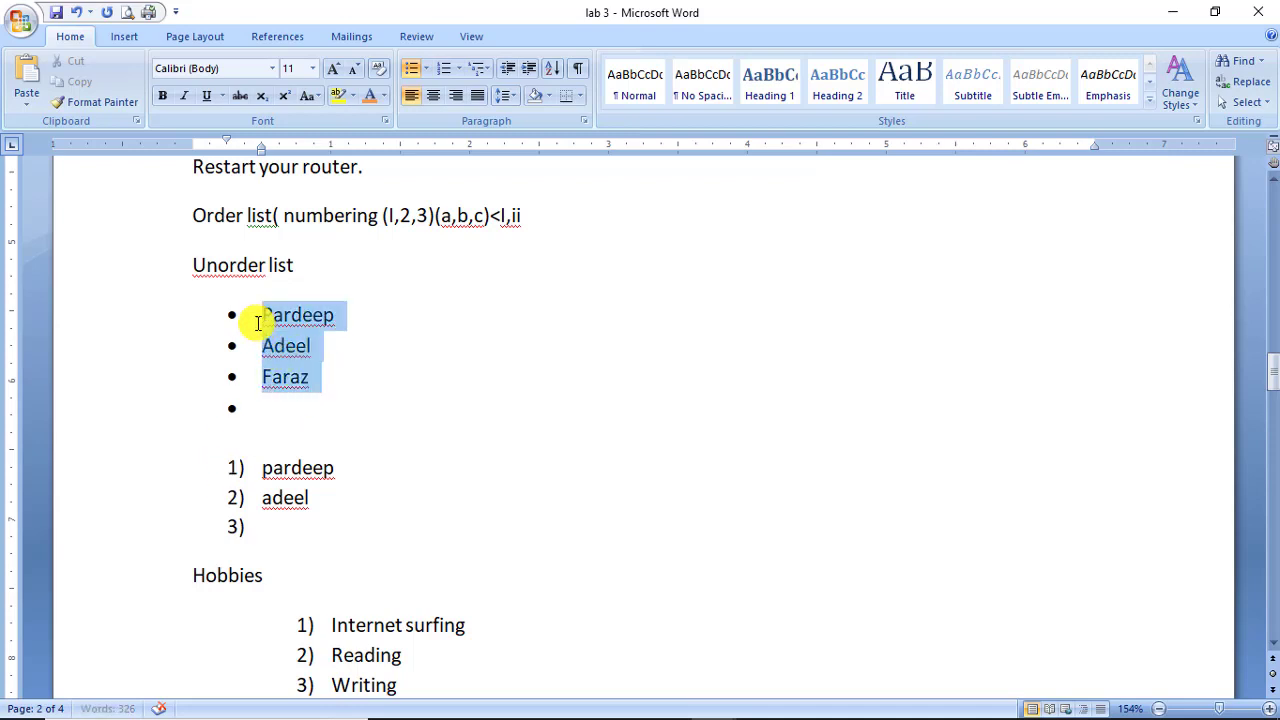
click(427, 70)
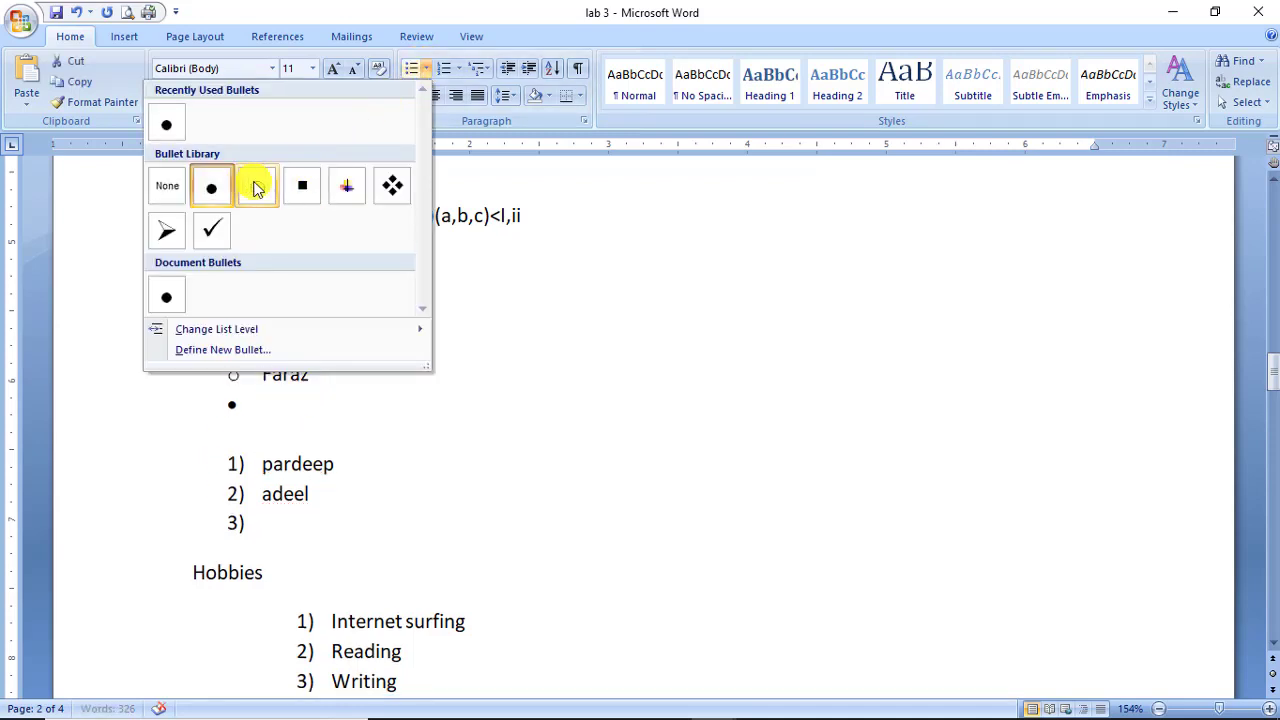
click(257, 188)
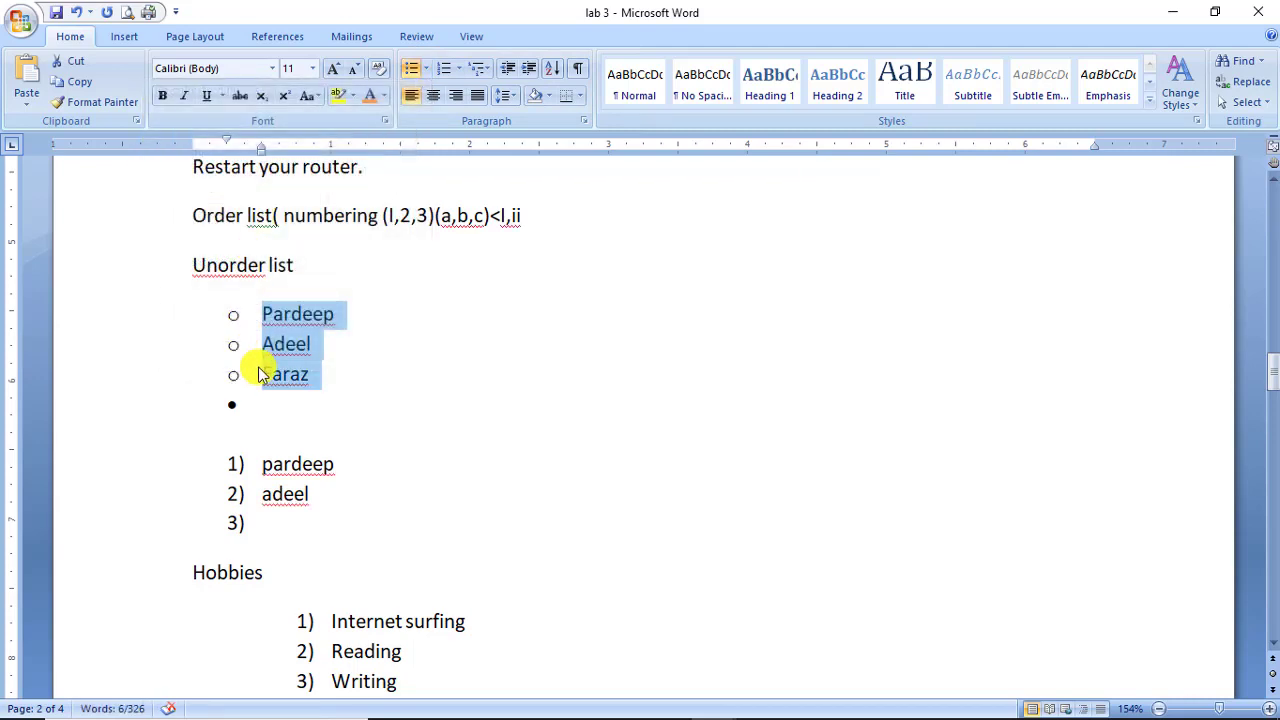
Look through the Define New Bullet dialog and the multilevel list options without changing anything.
click(427, 68)
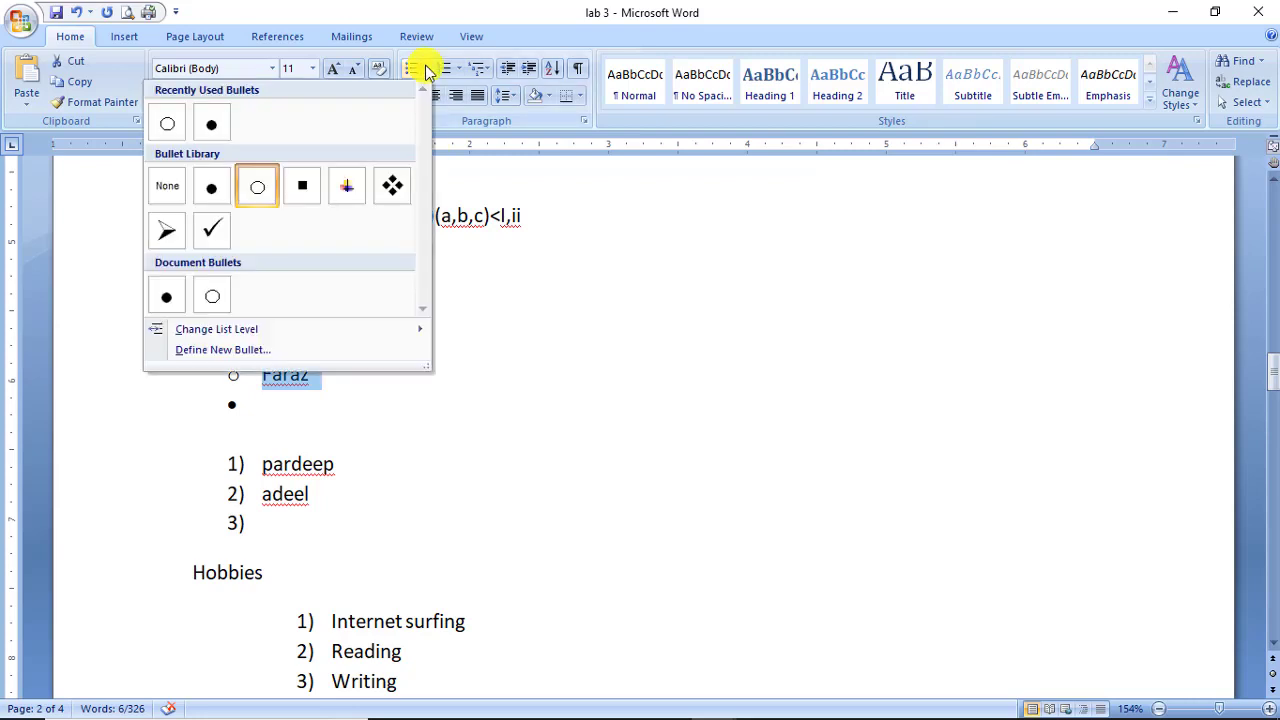
click(203, 349)
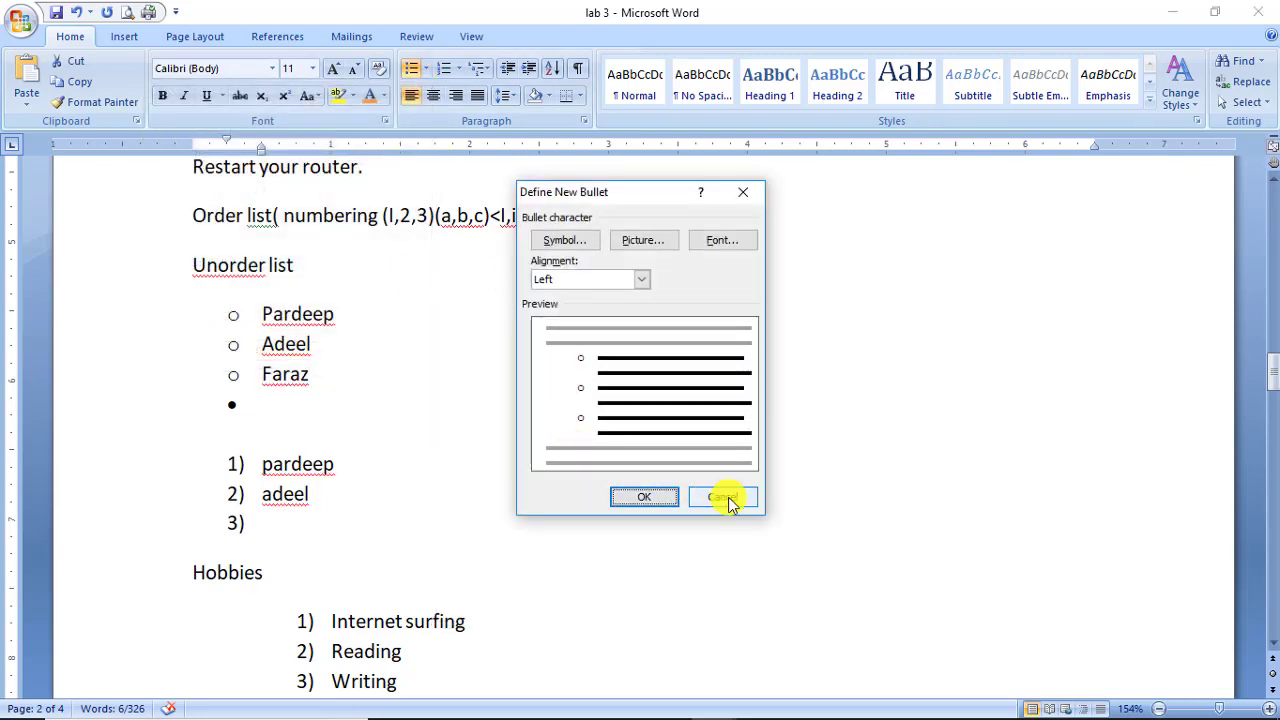
click(722, 496)
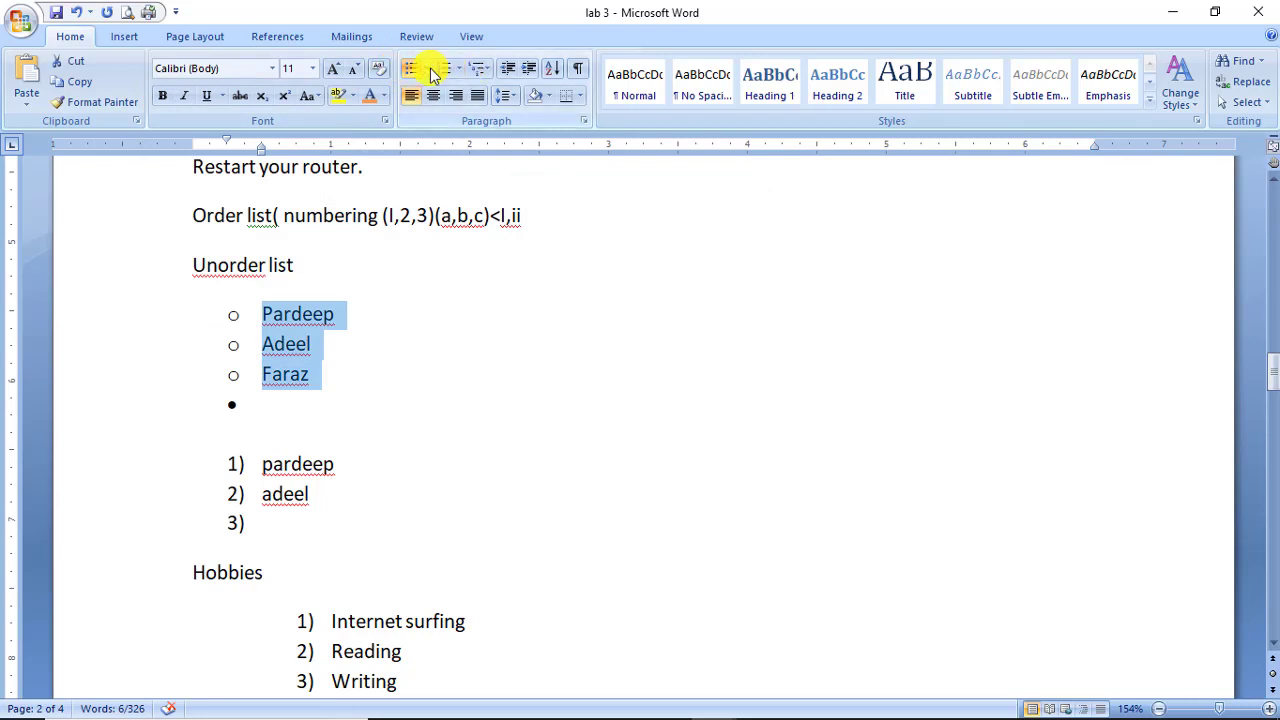
click(484, 69)
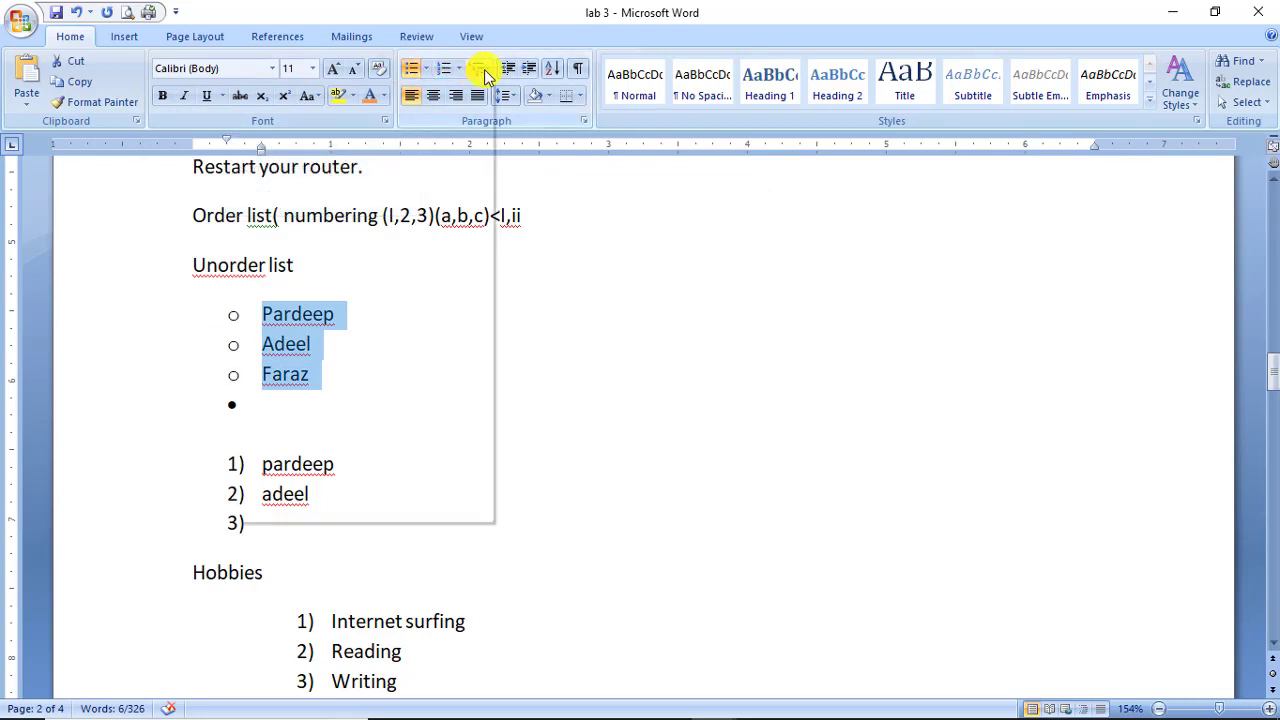
click(515, 8)
scroll(394, 557, down, 3)
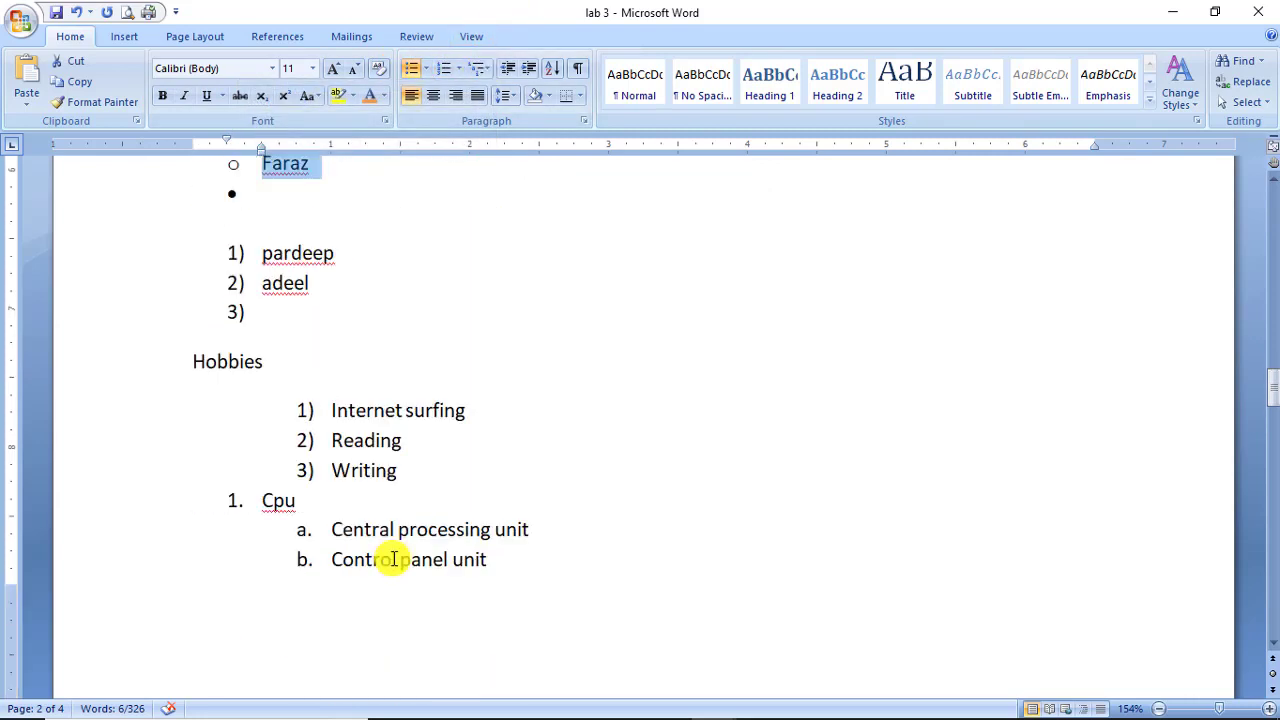
Number the selected lines with the 1) a) b) multilevel list style.
drag(501, 560, 191, 374)
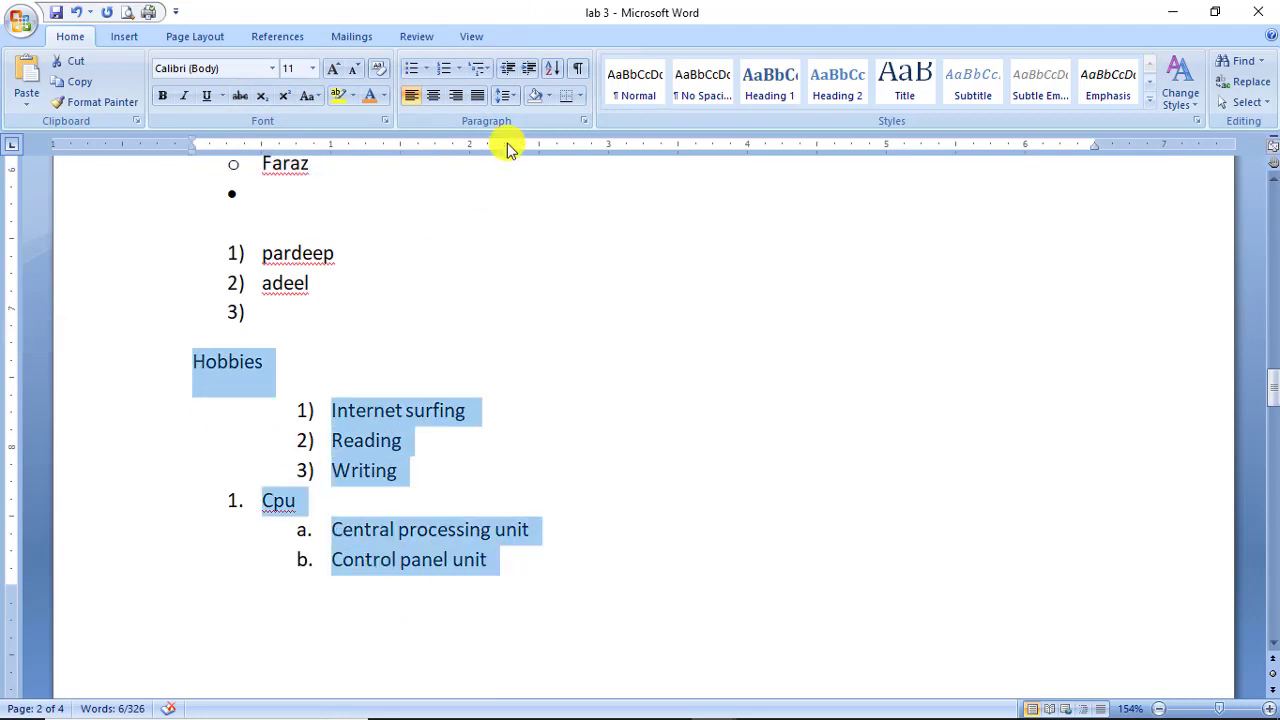
click(484, 68)
click(385, 314)
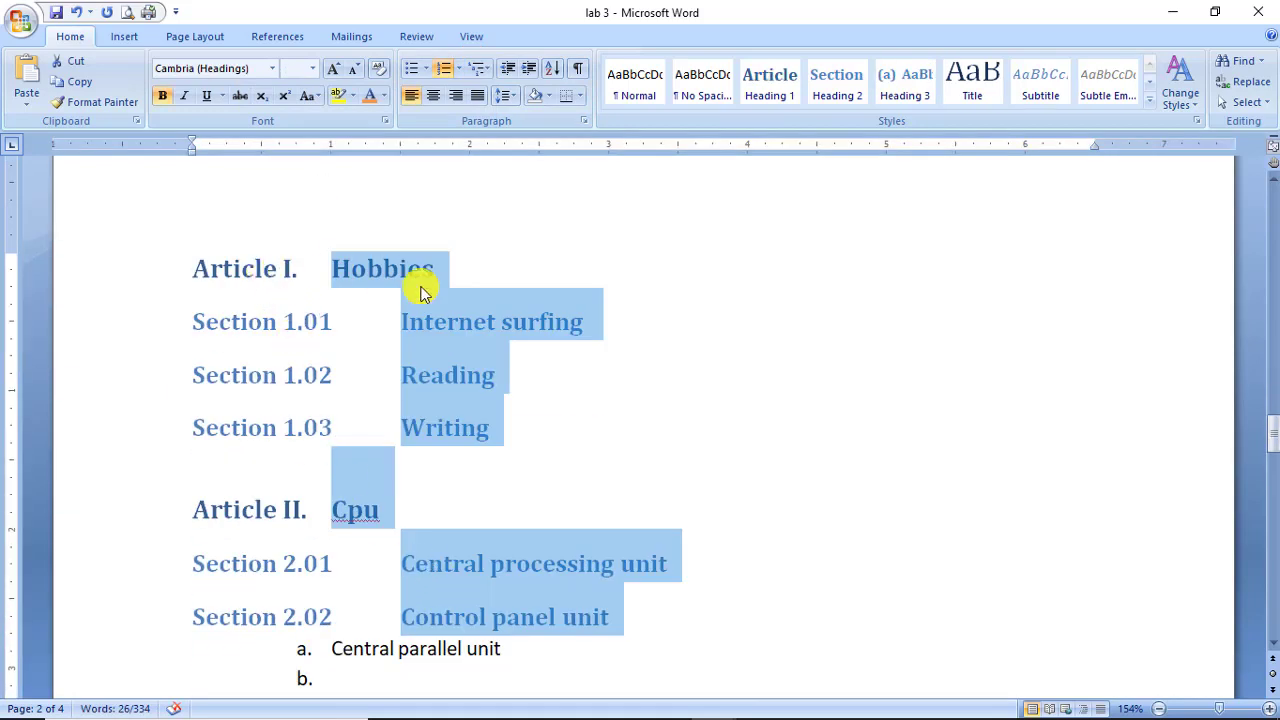
click(484, 68)
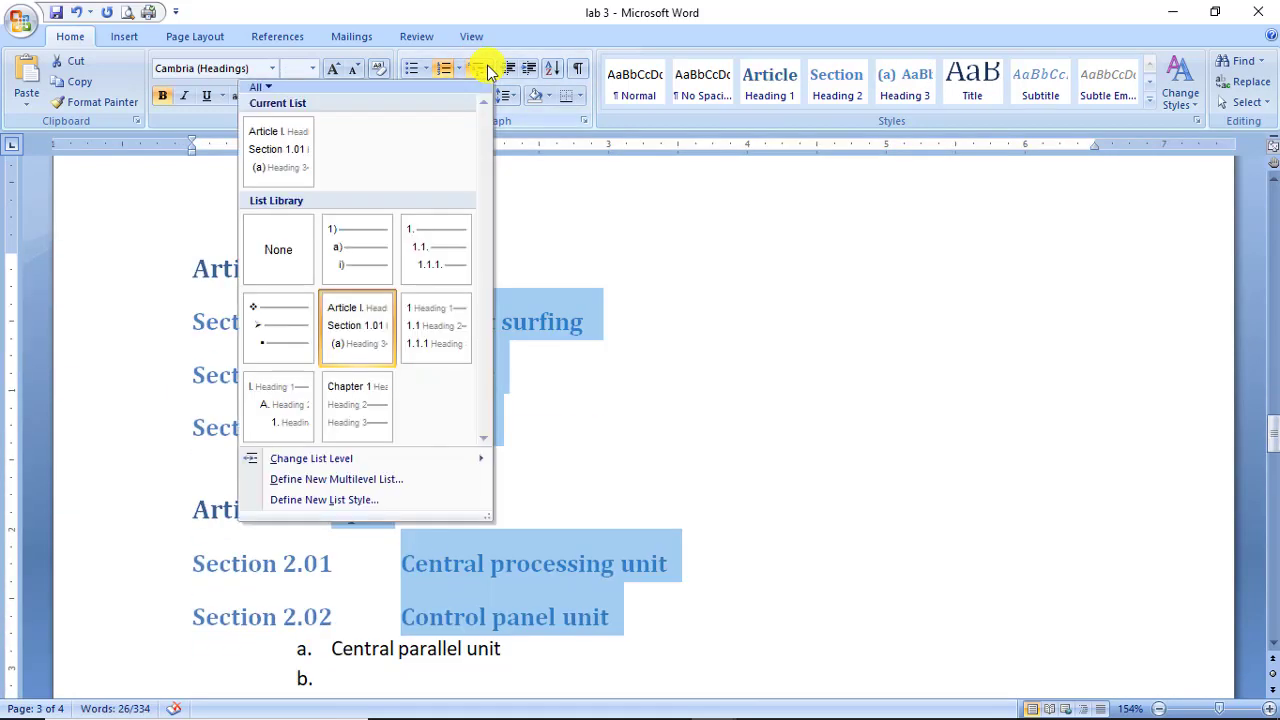
click(456, 240)
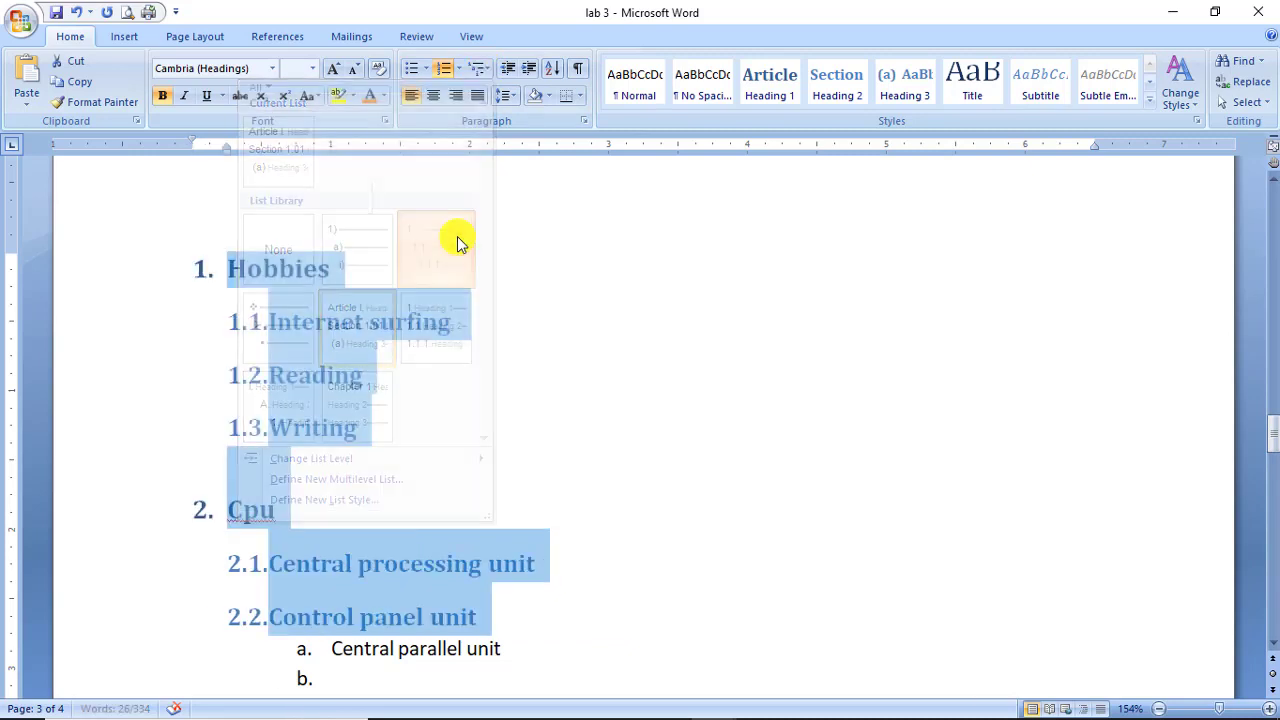
click(484, 70)
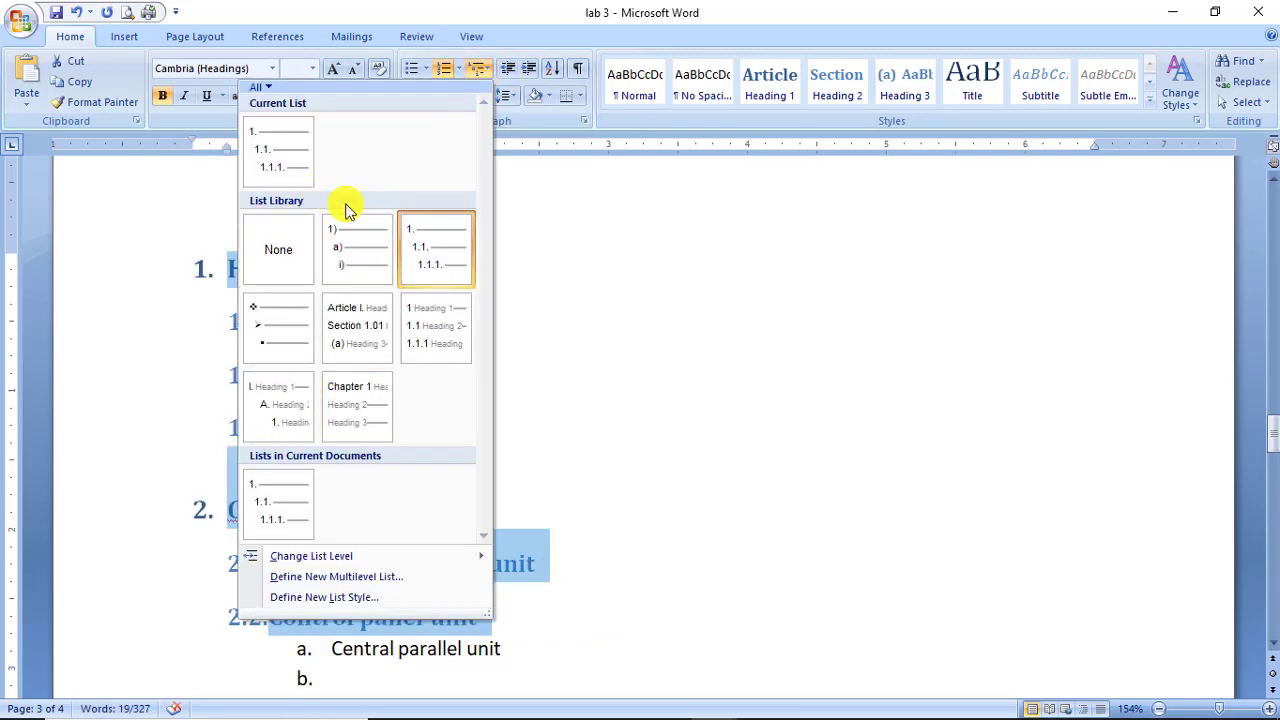
click(369, 262)
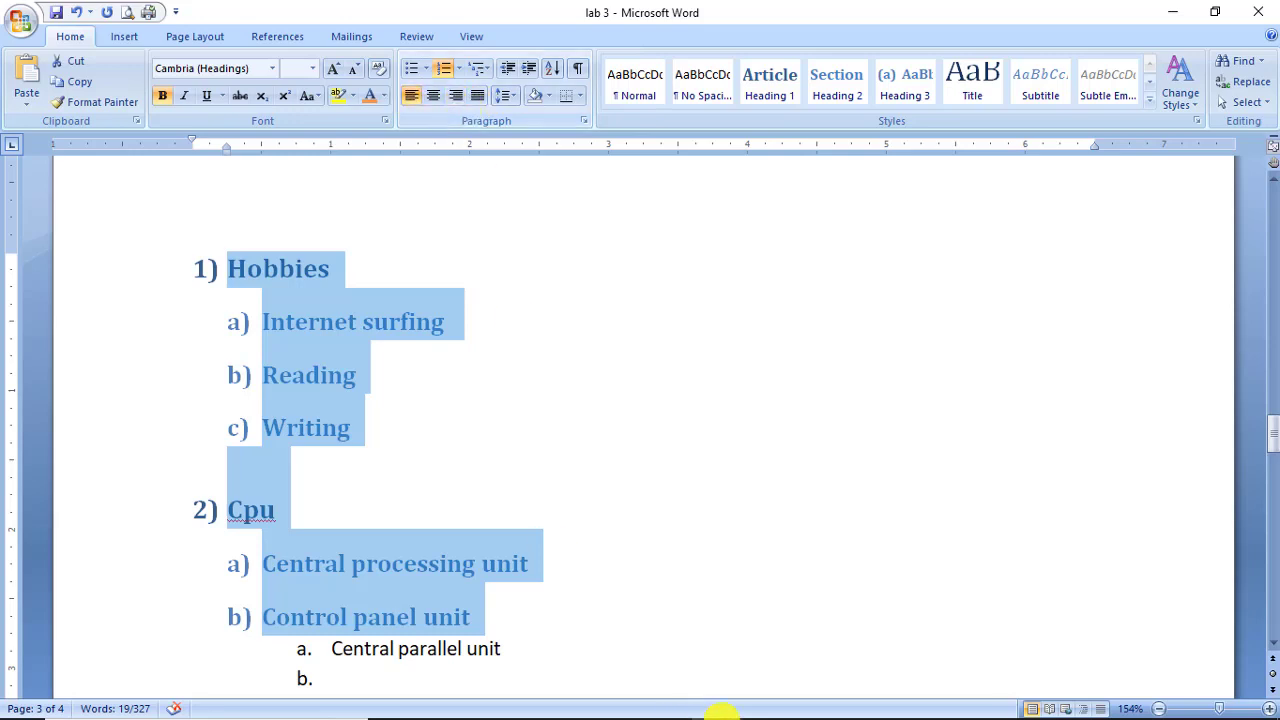
Deselect the list and put the caret after the Cpu heading.
click(651, 440)
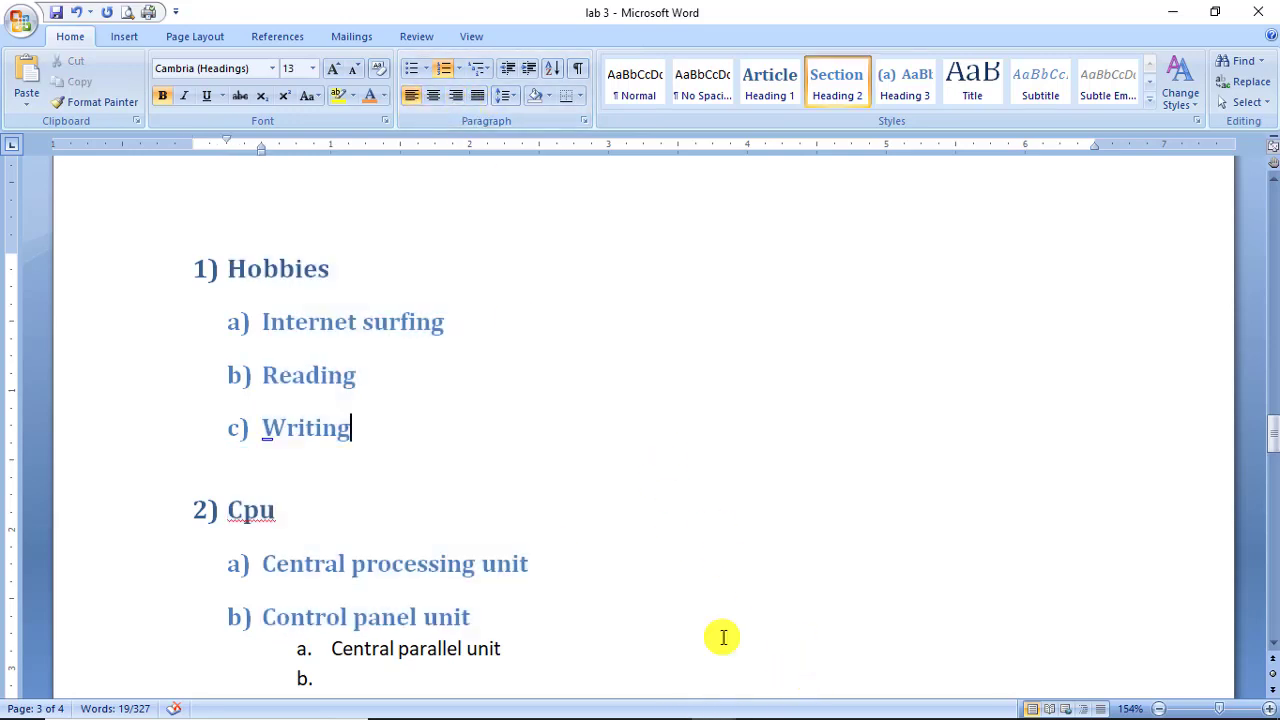
mouse_move(757, 705)
click(670, 705)
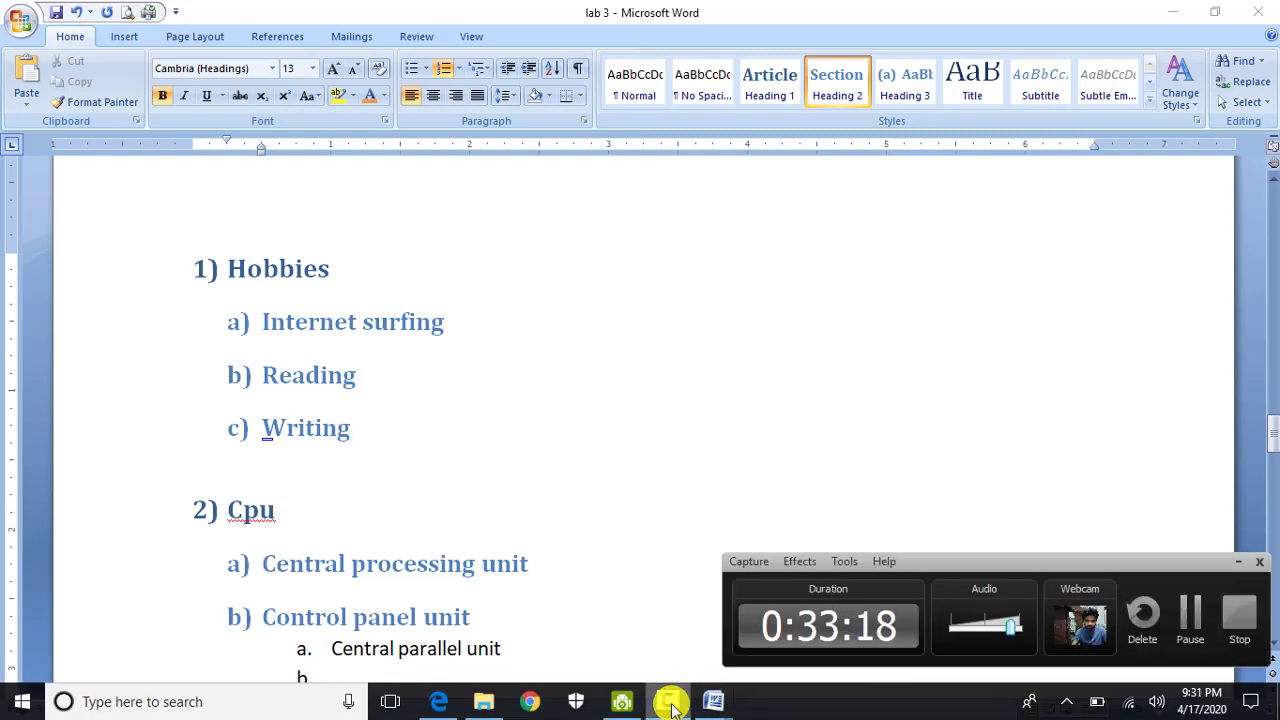
click(674, 428)
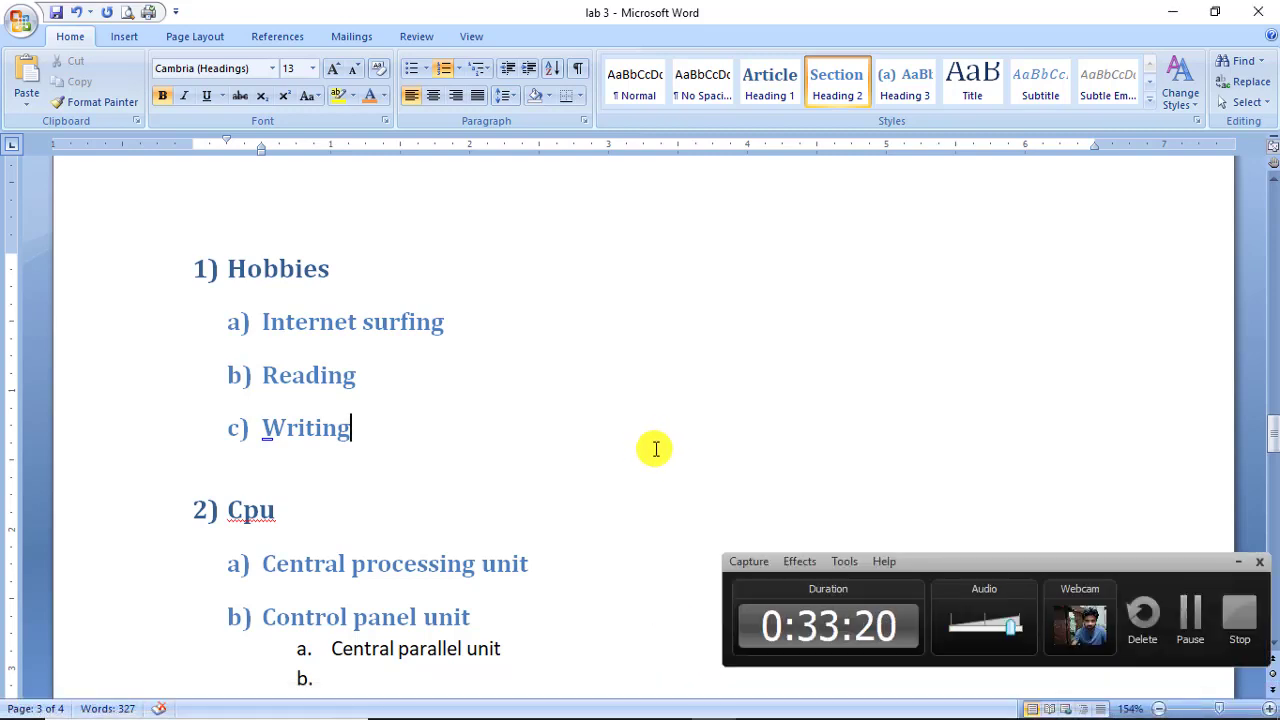
click(1232, 565)
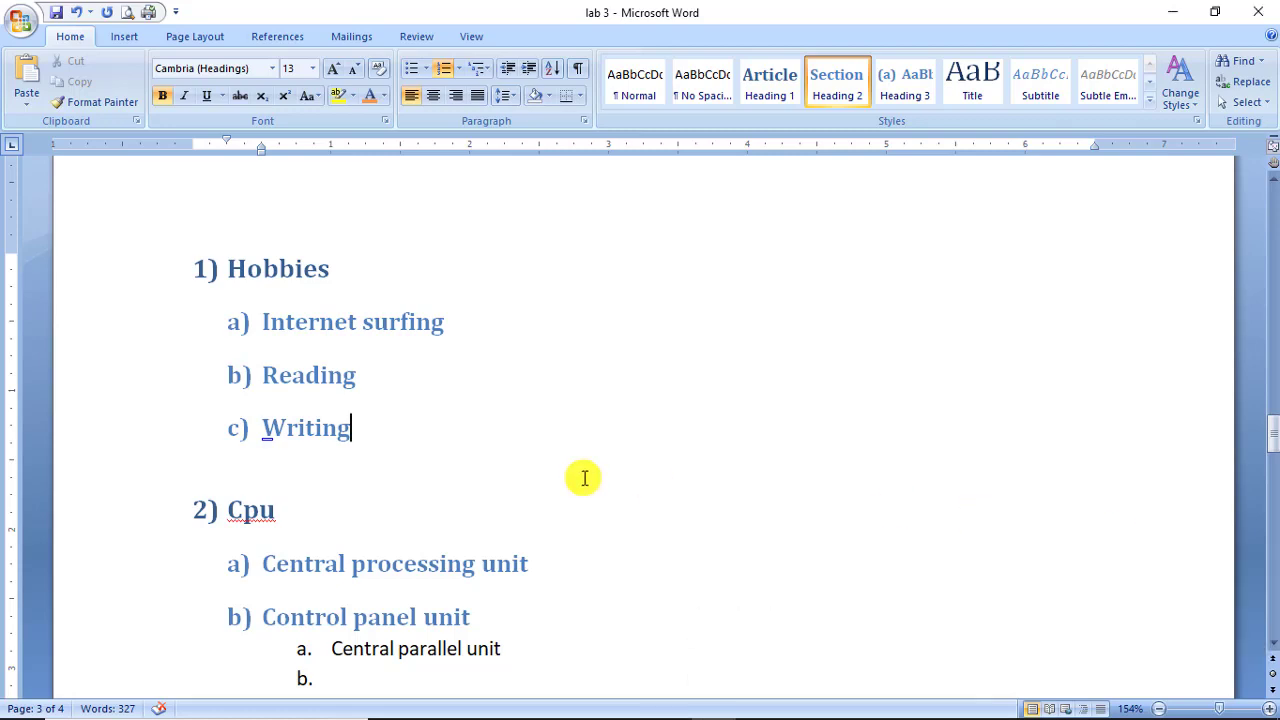
click(580, 477)
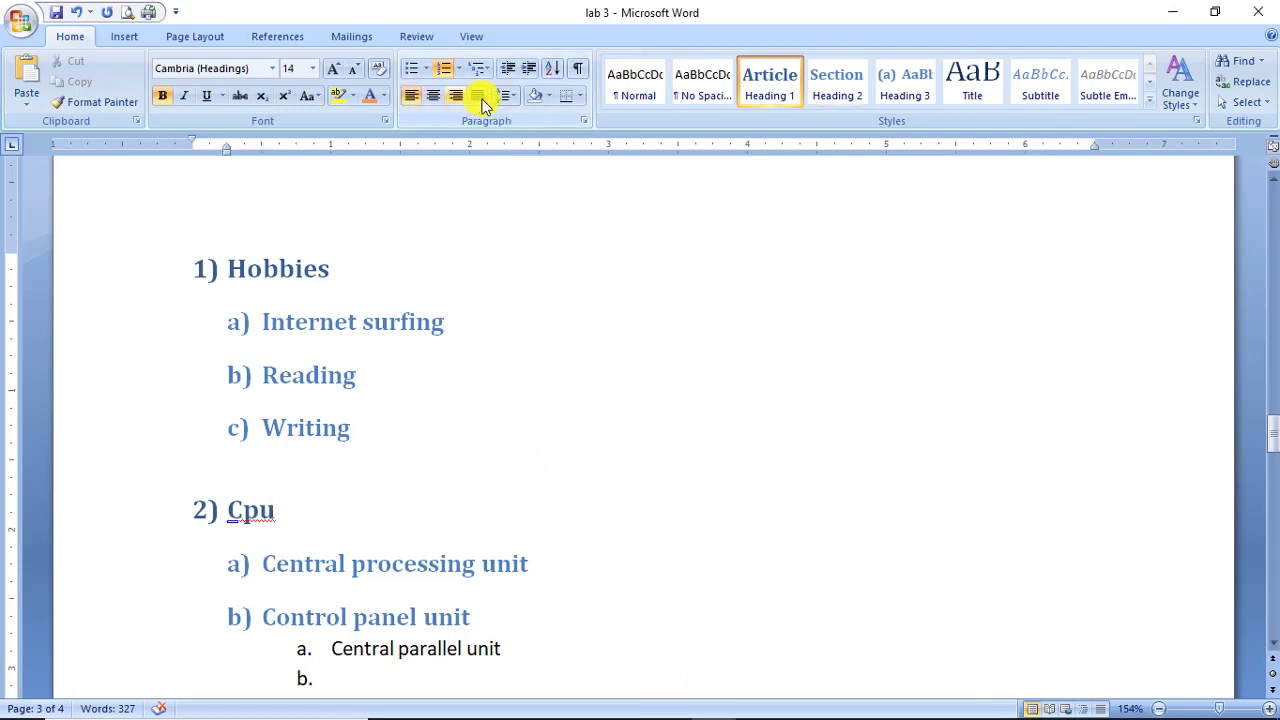
Start a Normal-style line in the blank area below the Control panel unit list.
scroll(466, 431, up, 15)
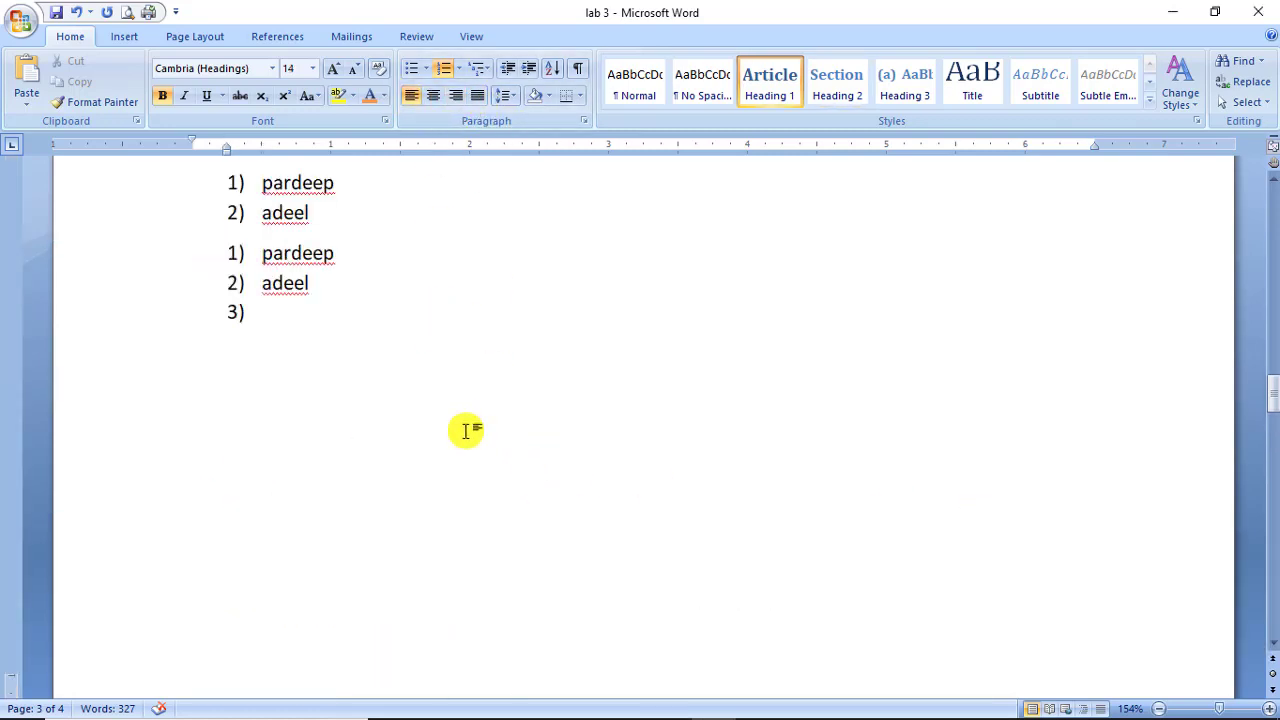
scroll(466, 431, up, 9)
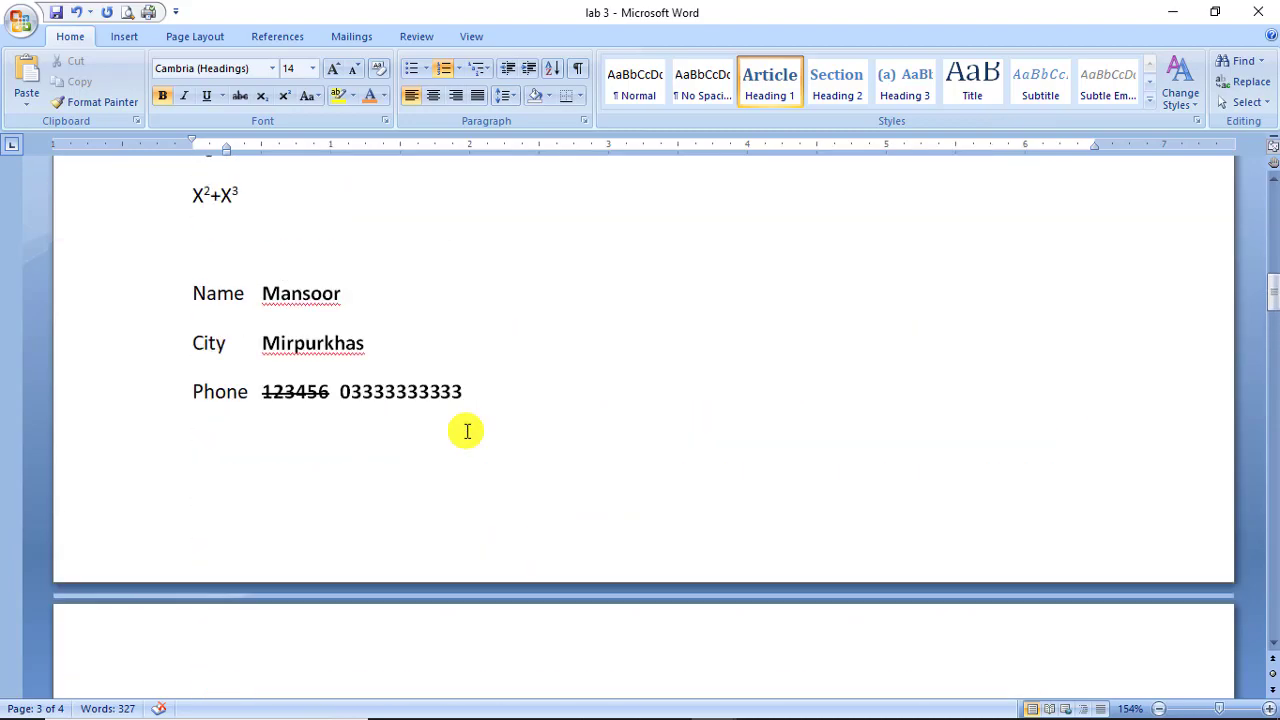
scroll(466, 431, down, 2)
scroll(466, 431, down, 18)
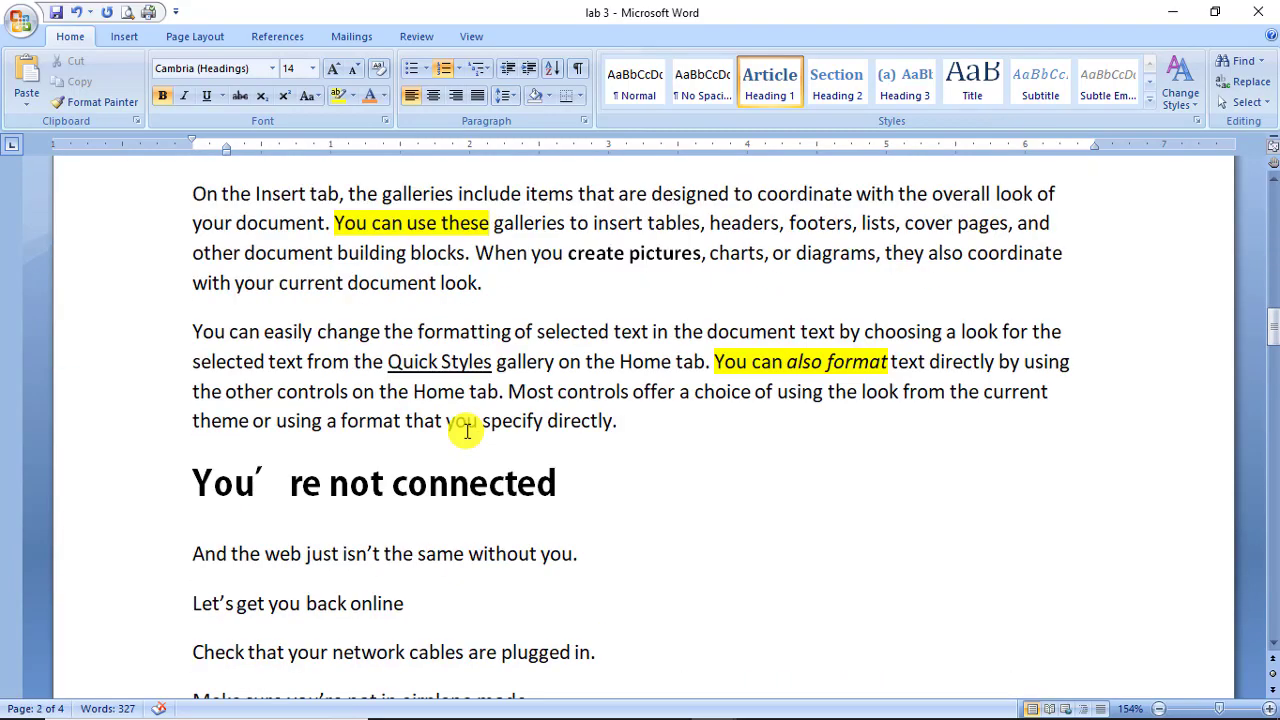
scroll(468, 432, down, 10)
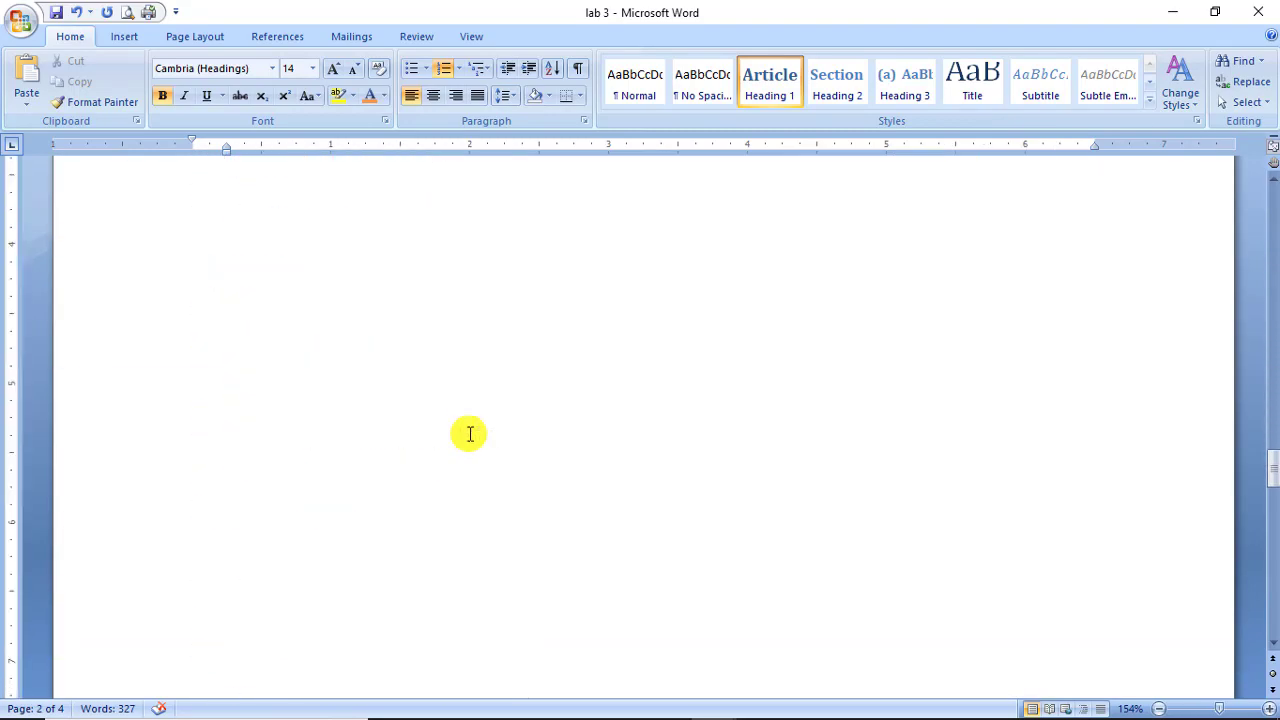
double_click(465, 431)
scroll(440, 431, up, 3)
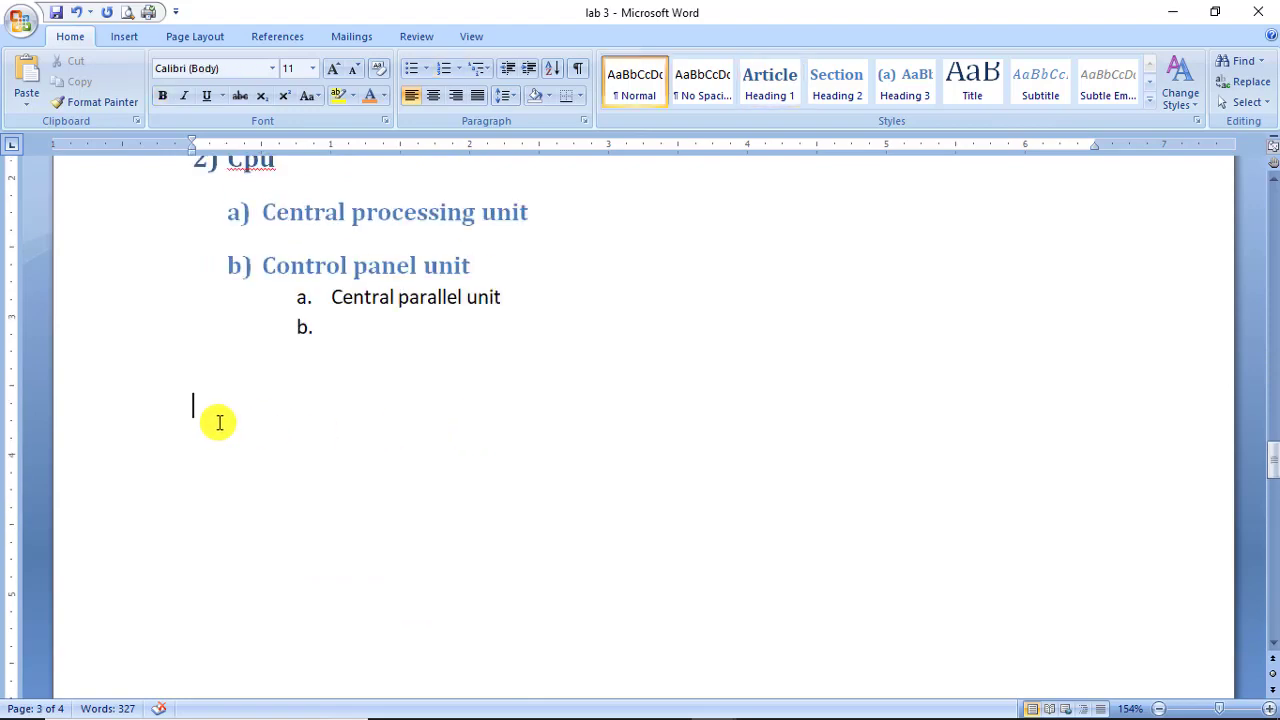
Generate sample paragraphs below the list with =rand().
text(=rand())
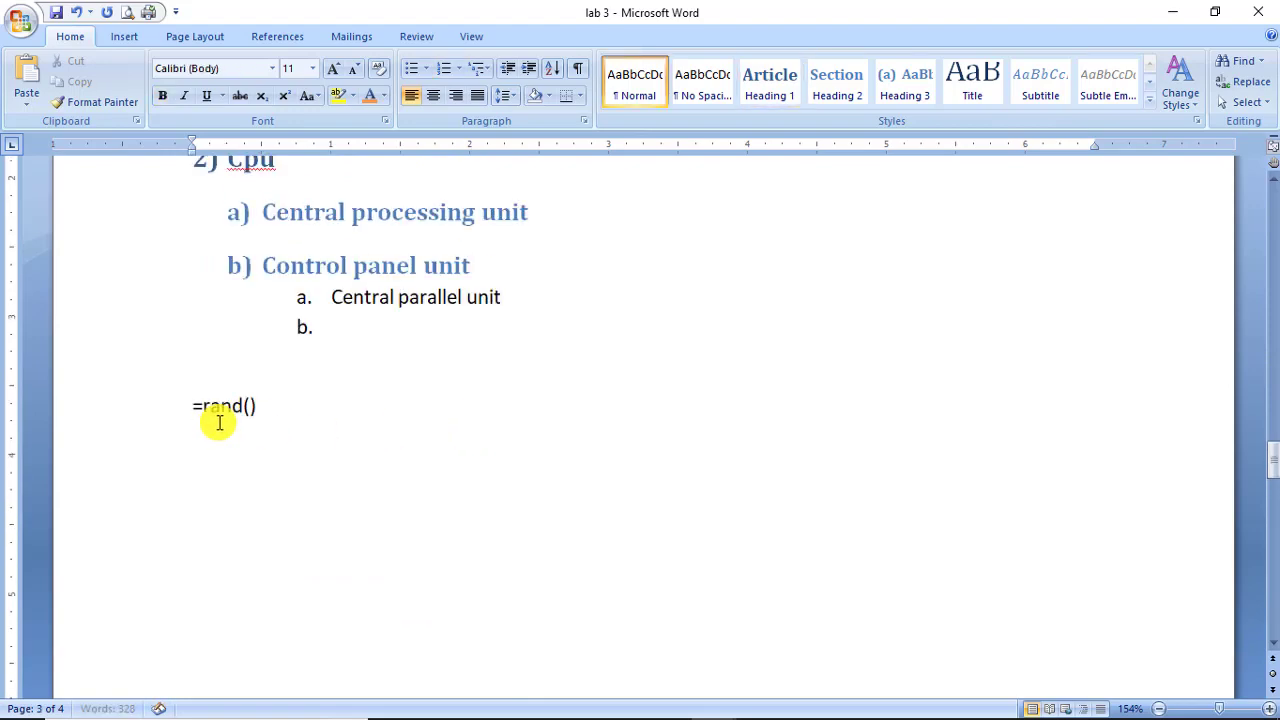
key(Return)
scroll(219, 423, up, 3)
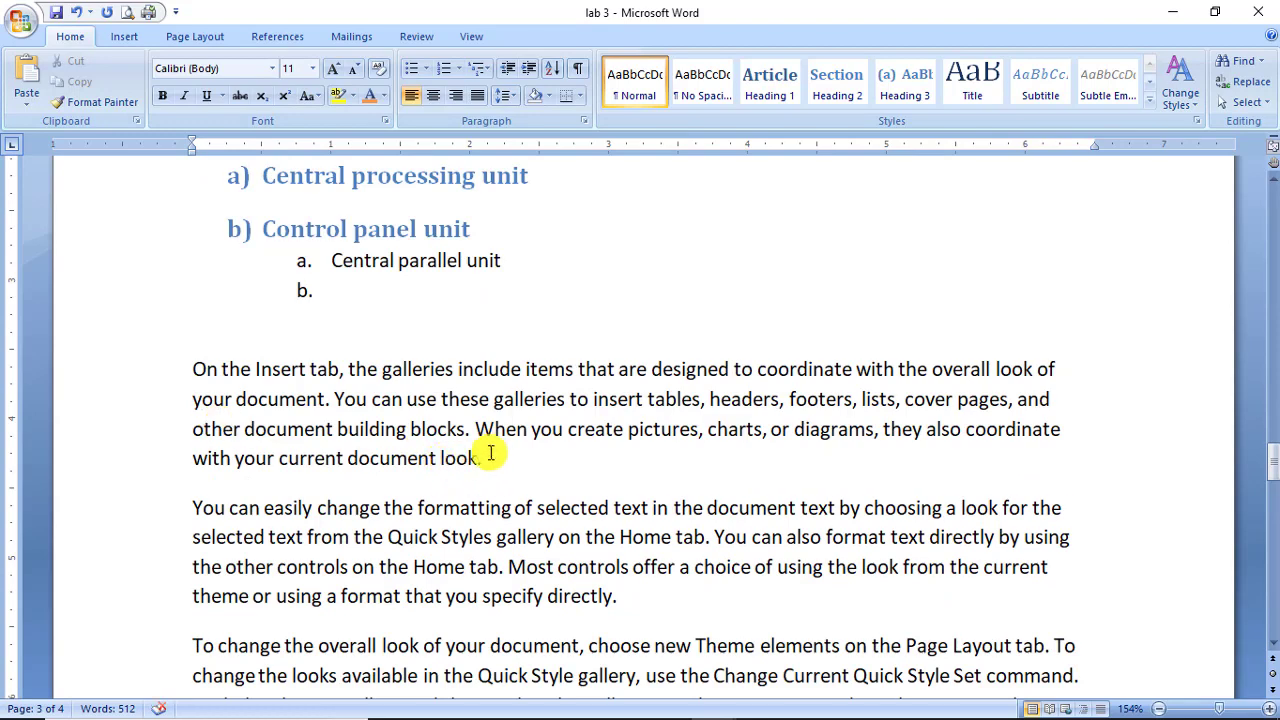
Join the first two sample paragraphs after 'look.' and select the merged paragraph.
click(491, 452)
key(Delete)
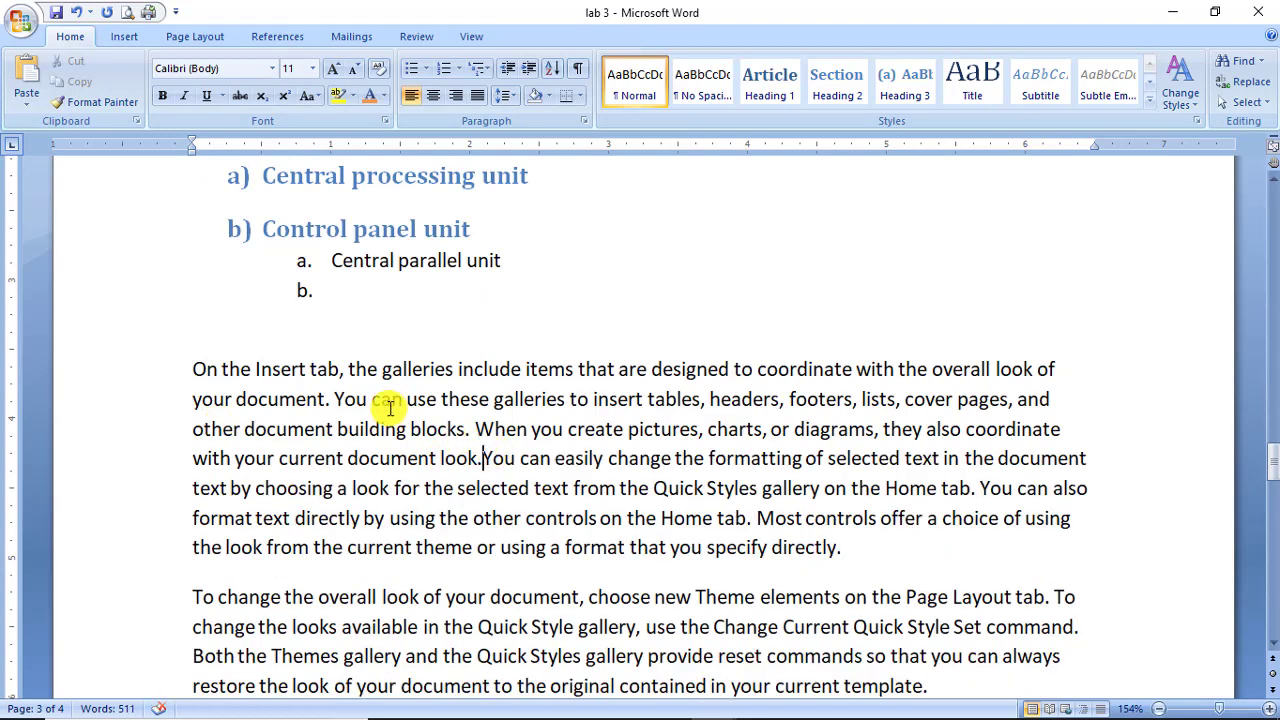
drag(187, 370, 855, 548)
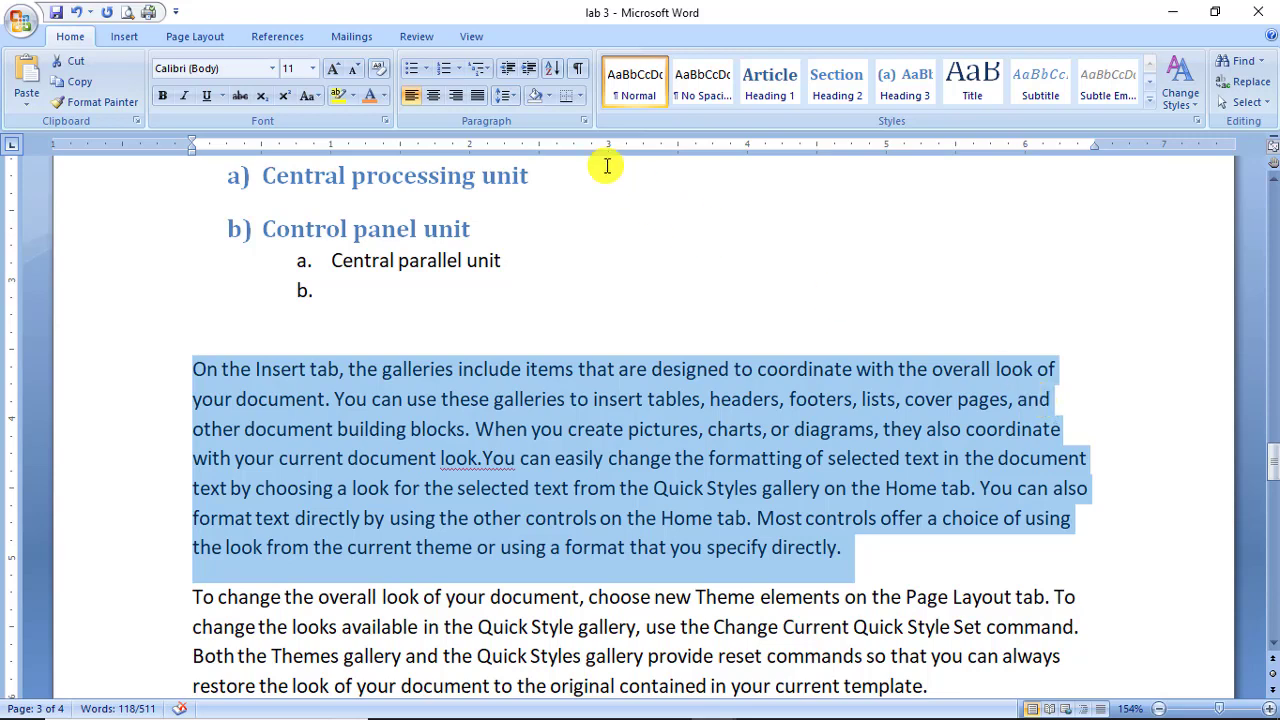
Justify the 'On the Insert tab' paragraph and insert a blank line above it.
click(478, 104)
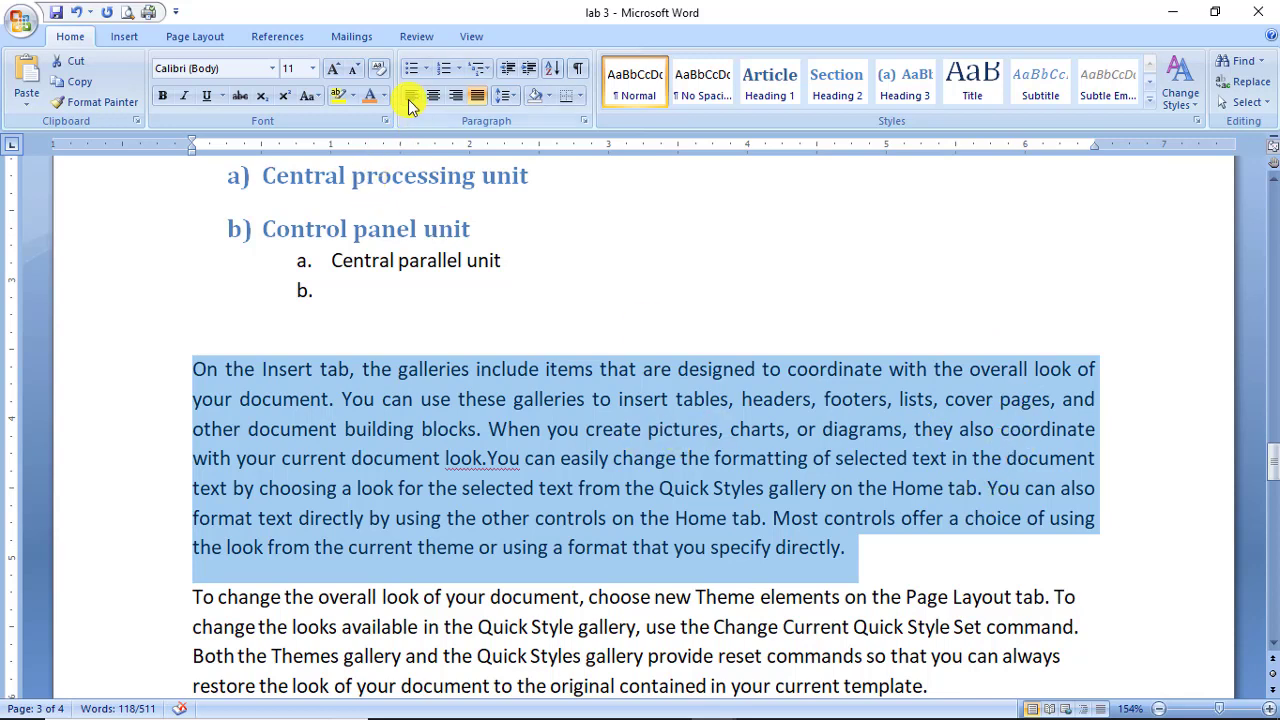
click(222, 370)
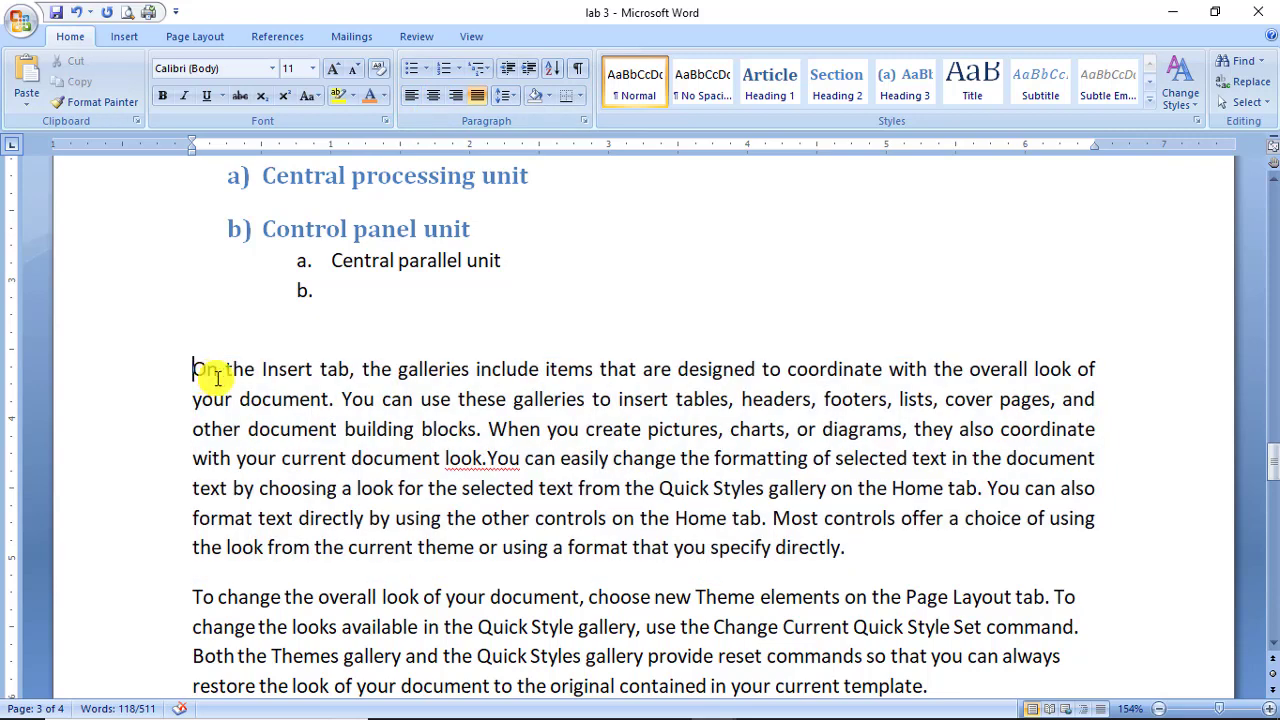
key(Return)
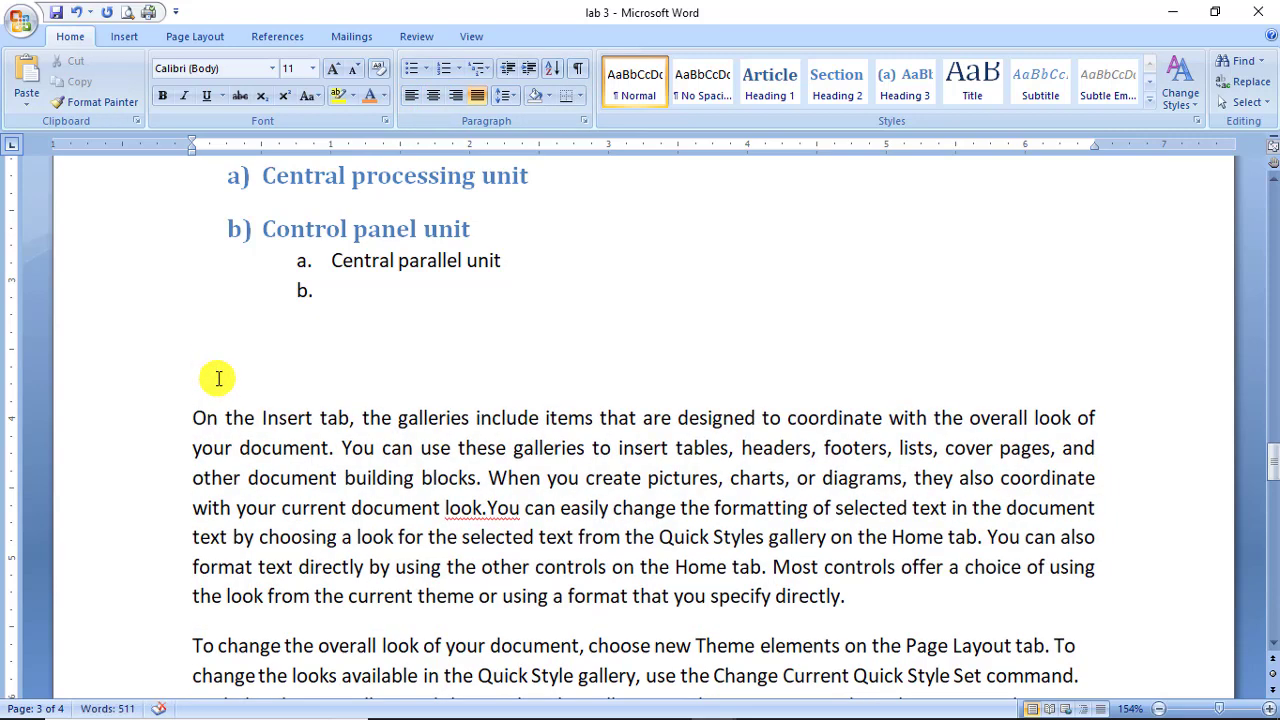
Add a 26 pt, right-aligned 'Lab 1' title above the paragraph.
text(Lab 1)
drag(255, 372, 167, 371)
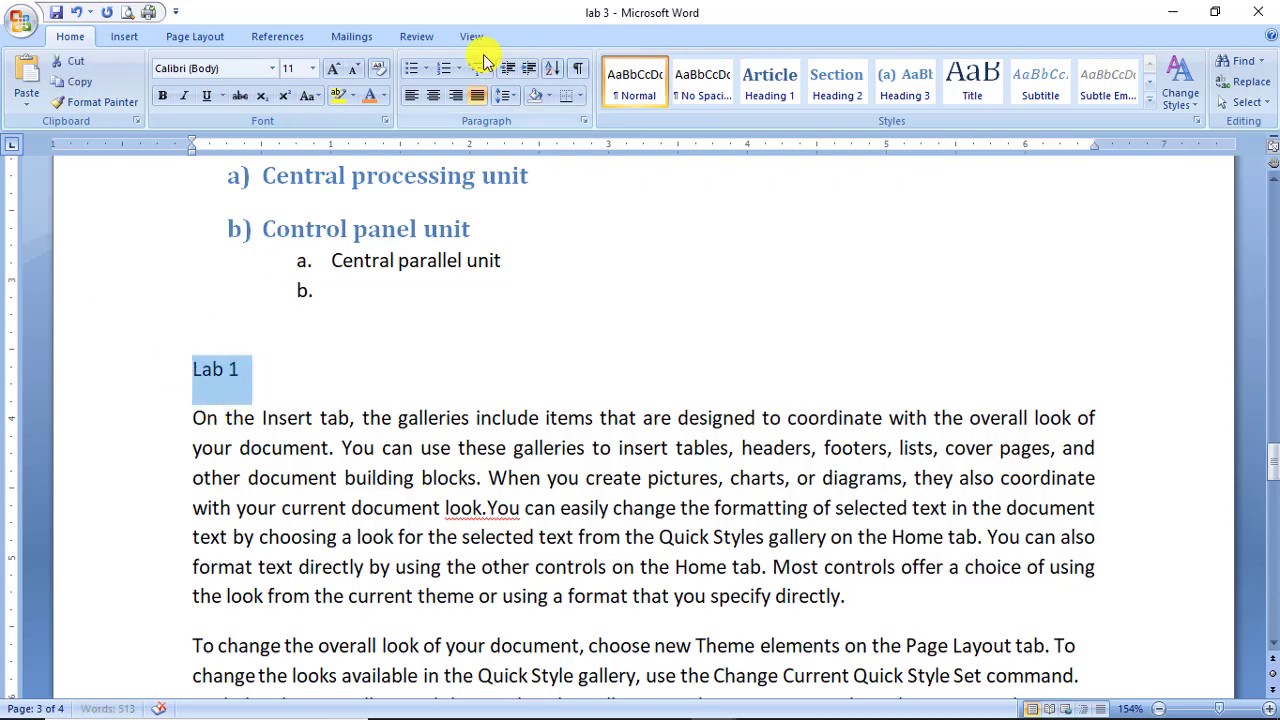
click(437, 95)
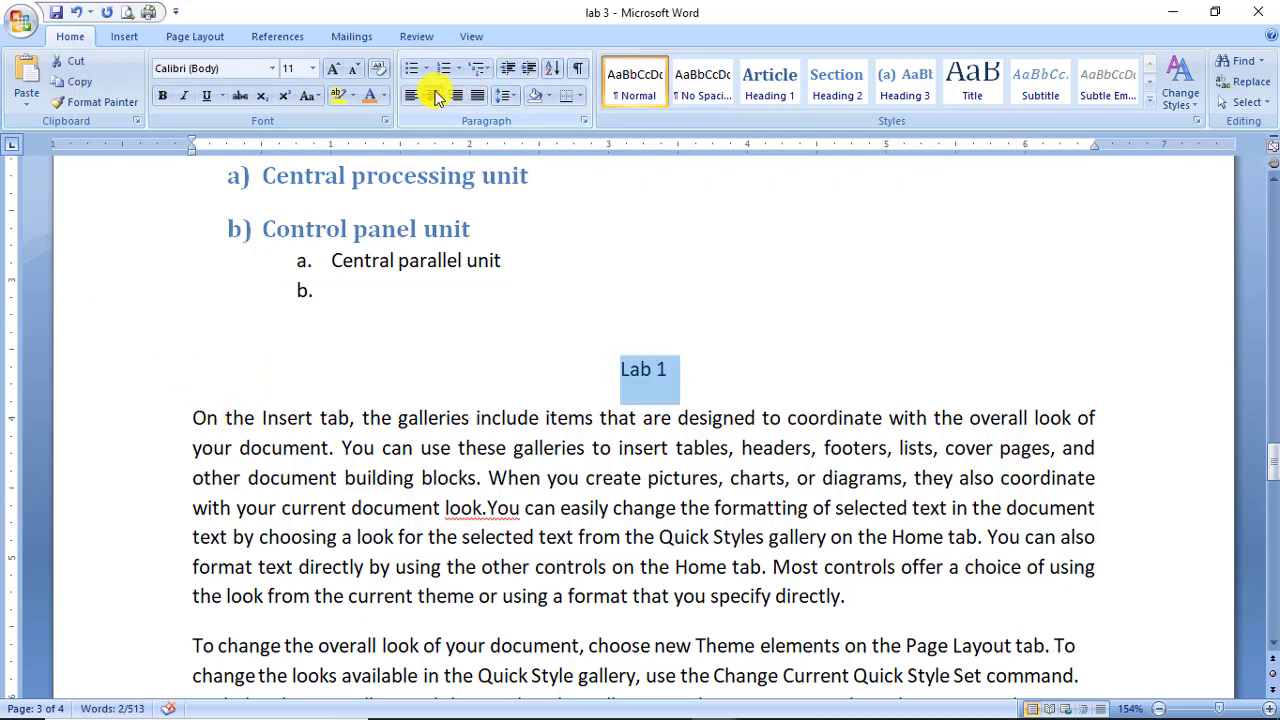
click(312, 68)
click(310, 252)
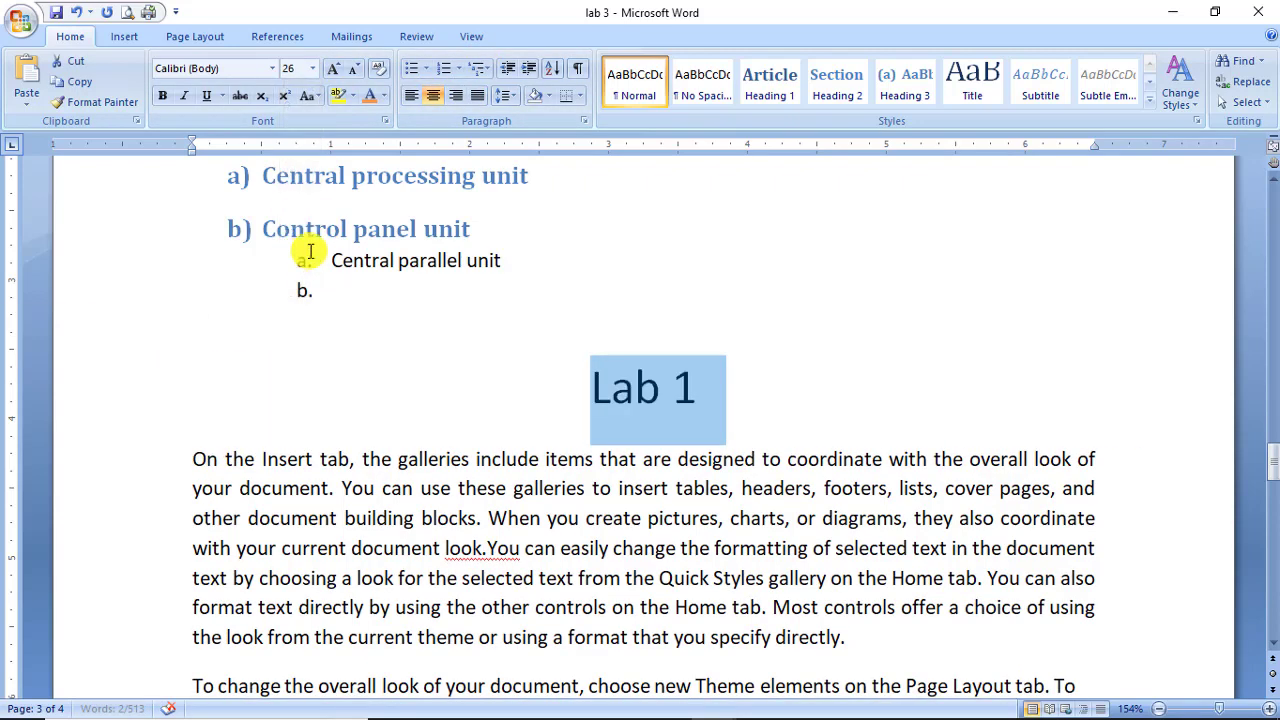
click(458, 97)
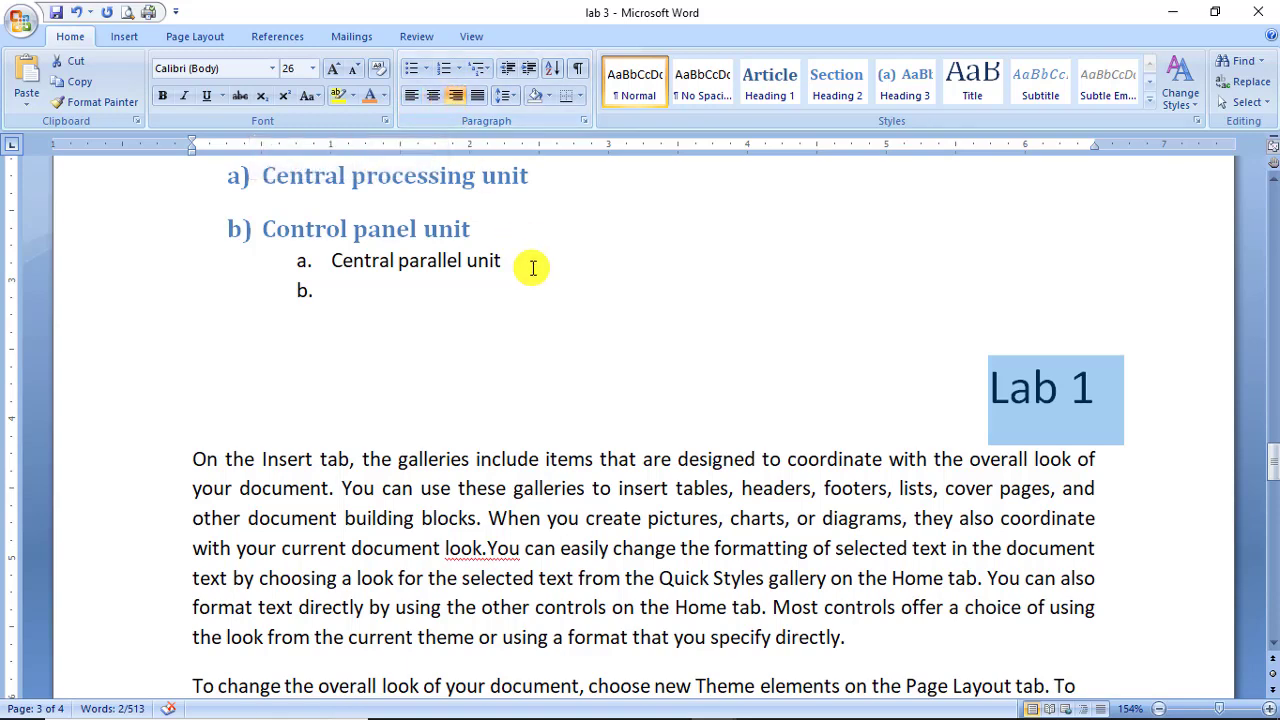
scroll(530, 266, down, 7)
click(758, 428)
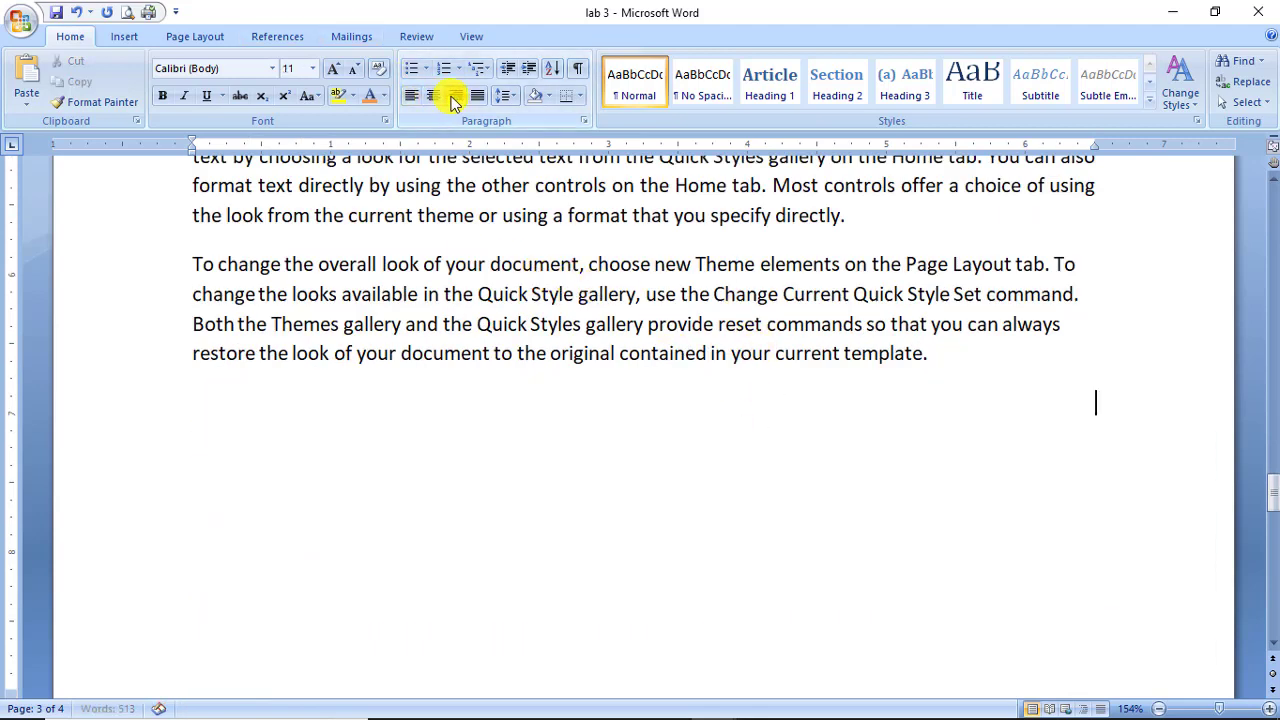
text(2123123123)
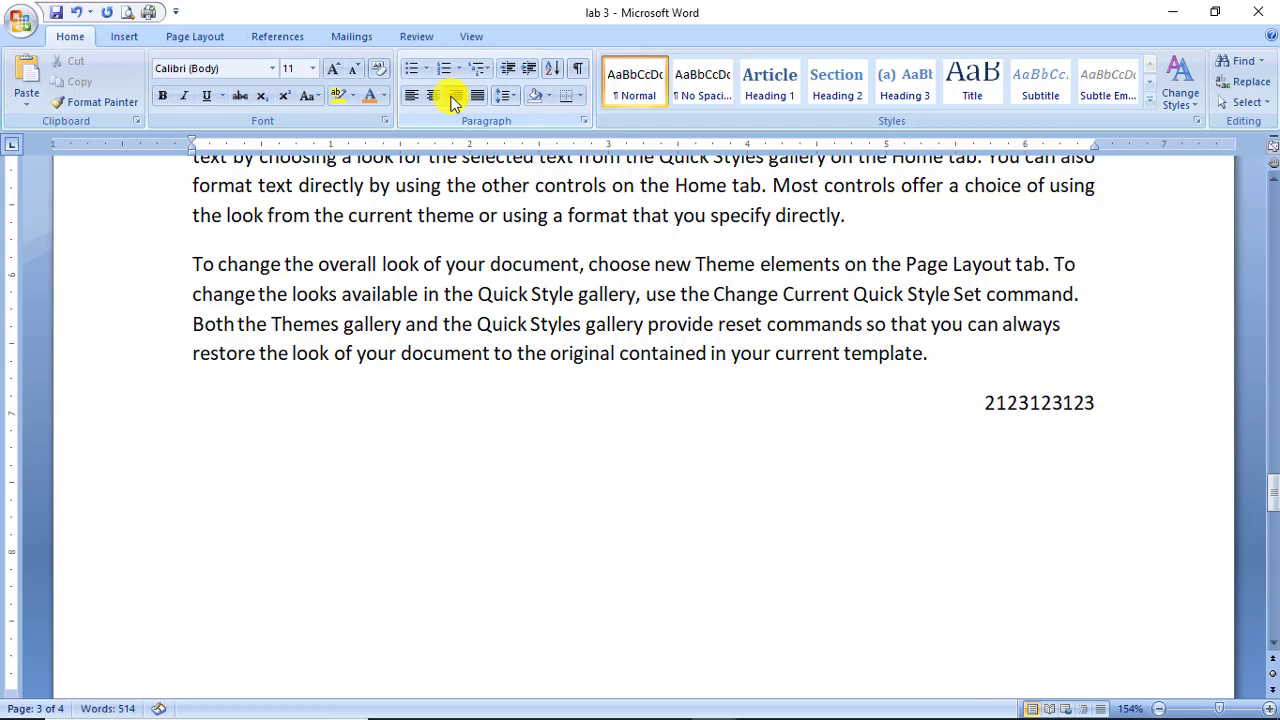
key(Return)
text(321231)
key(Return)
text(123123132123)
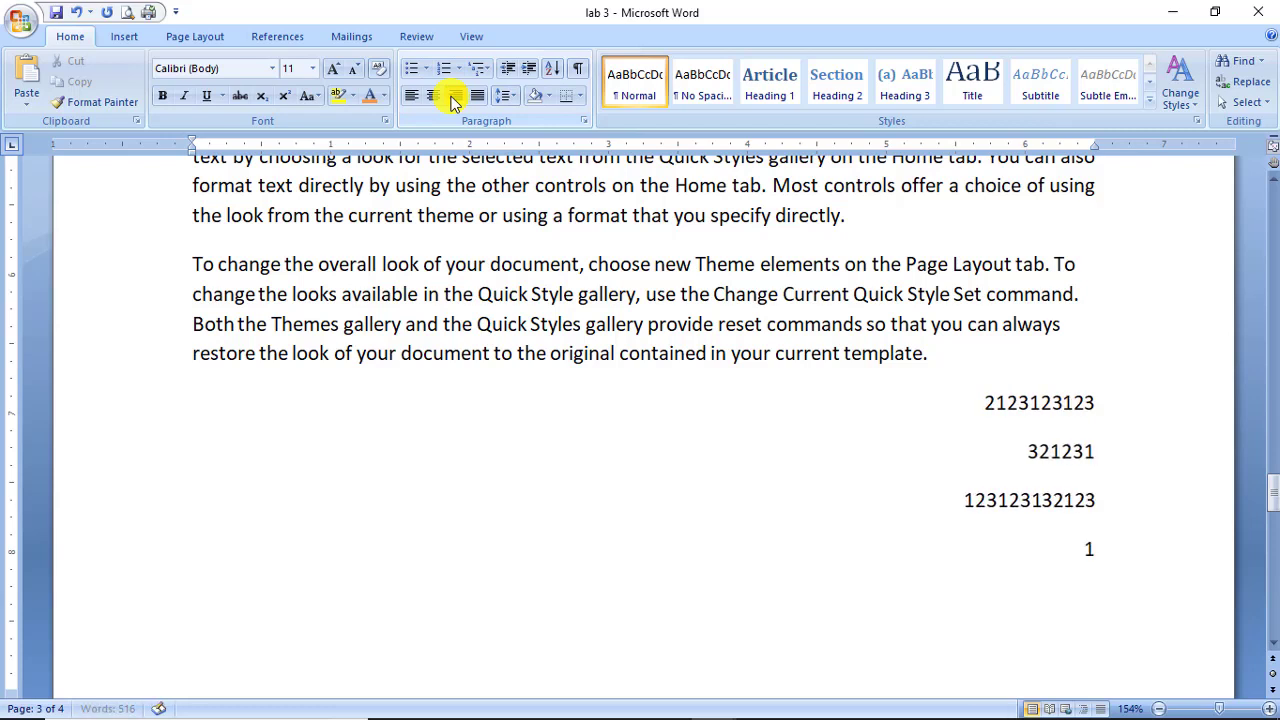
text(32323)
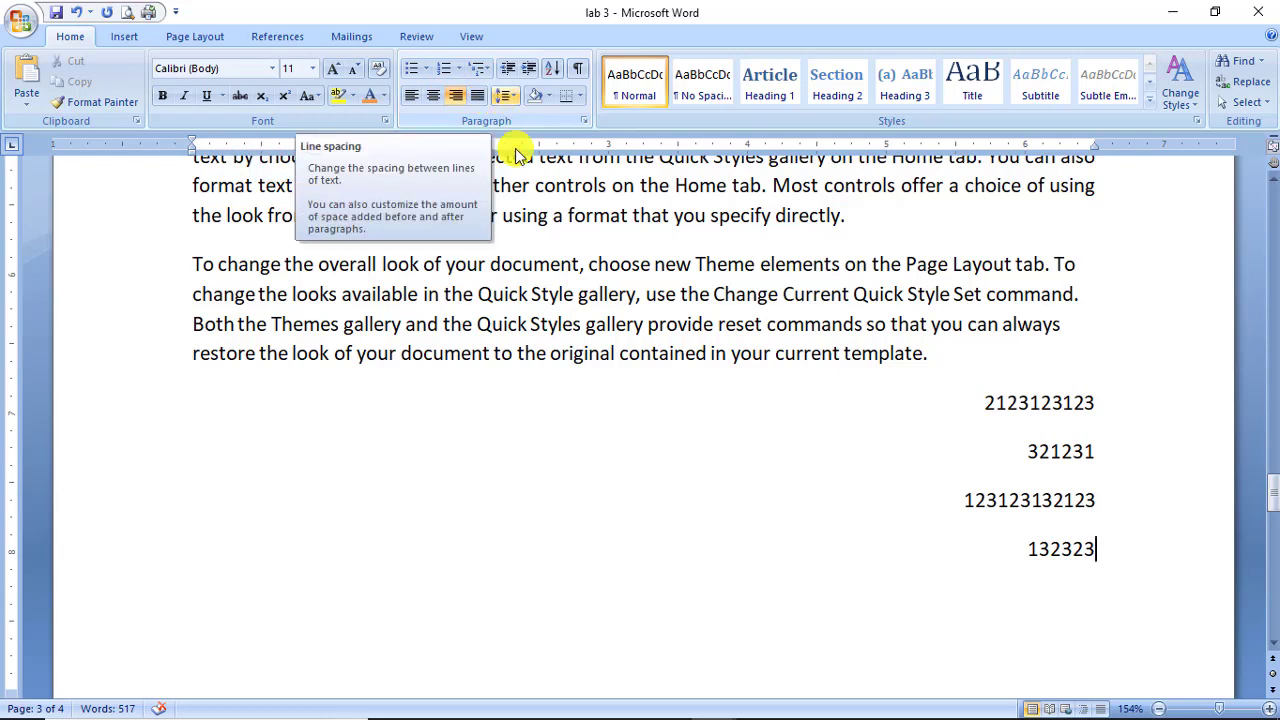
scroll(534, 220, up, 3)
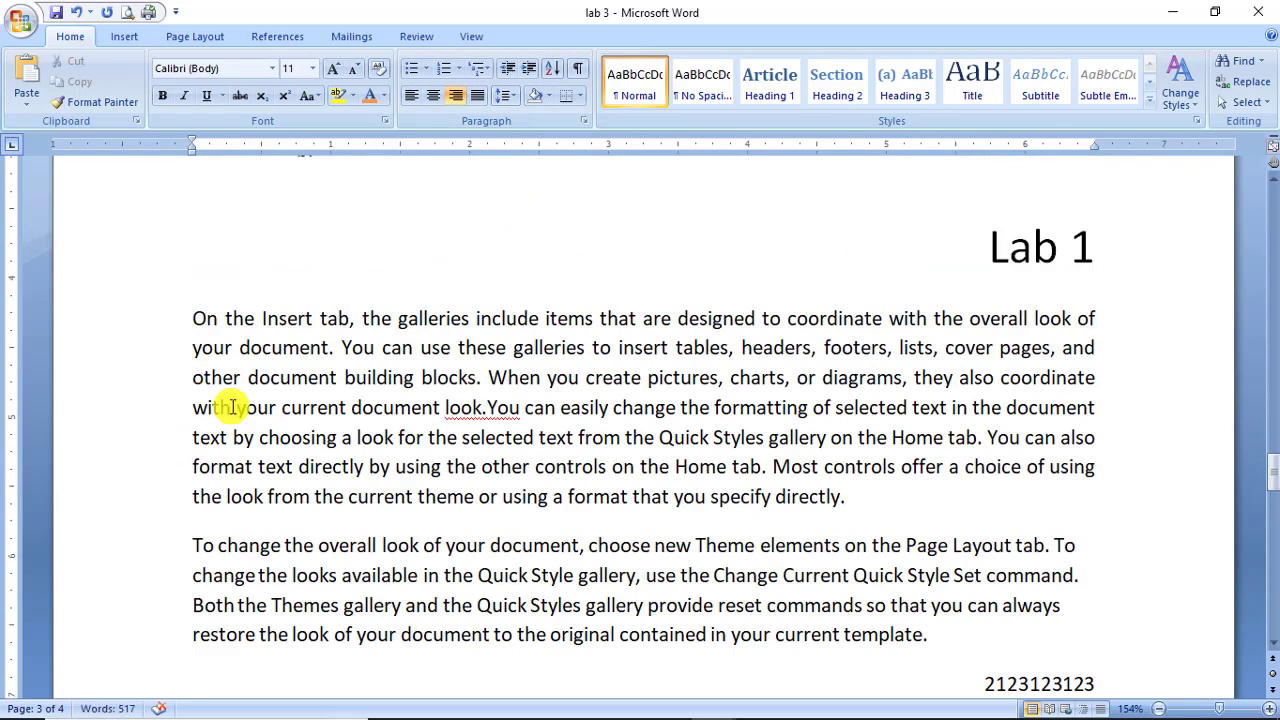
Give the 'On the Insert tab' paragraph 2.5 line spacing, then switch to Document2.
drag(853, 498, 277, 277)
key(ctrl+c)
click(505, 95)
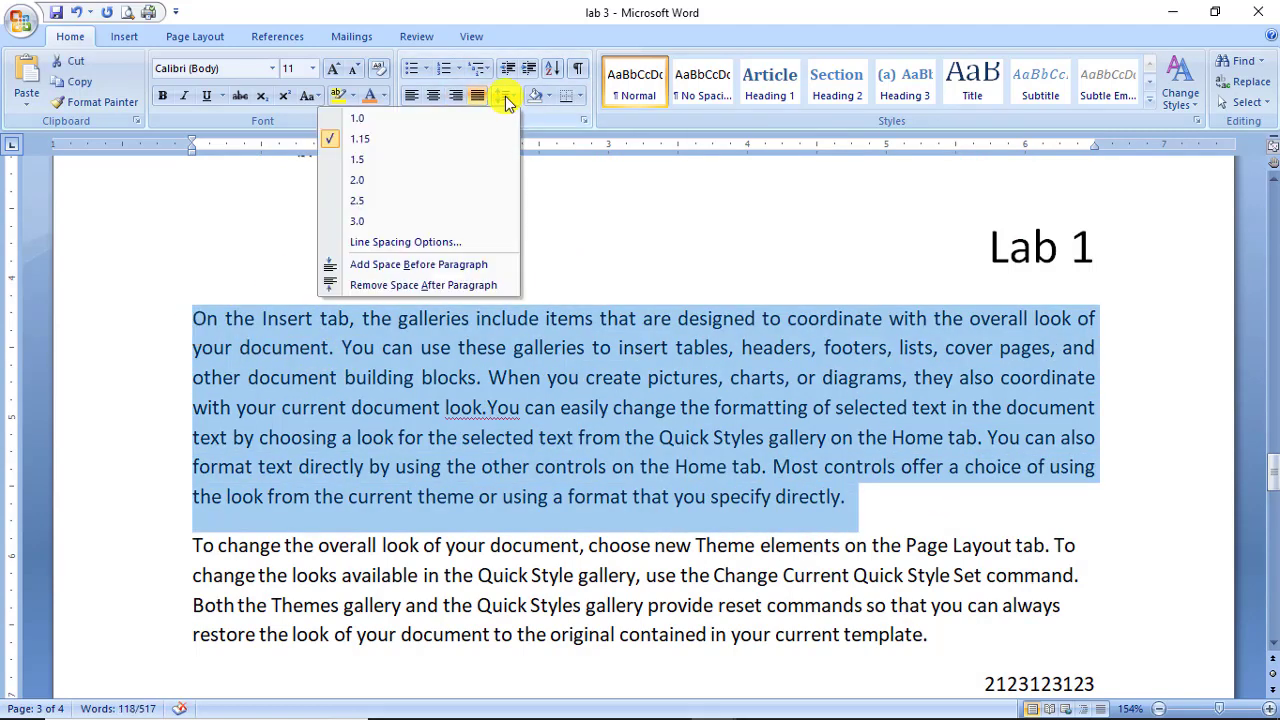
click(441, 204)
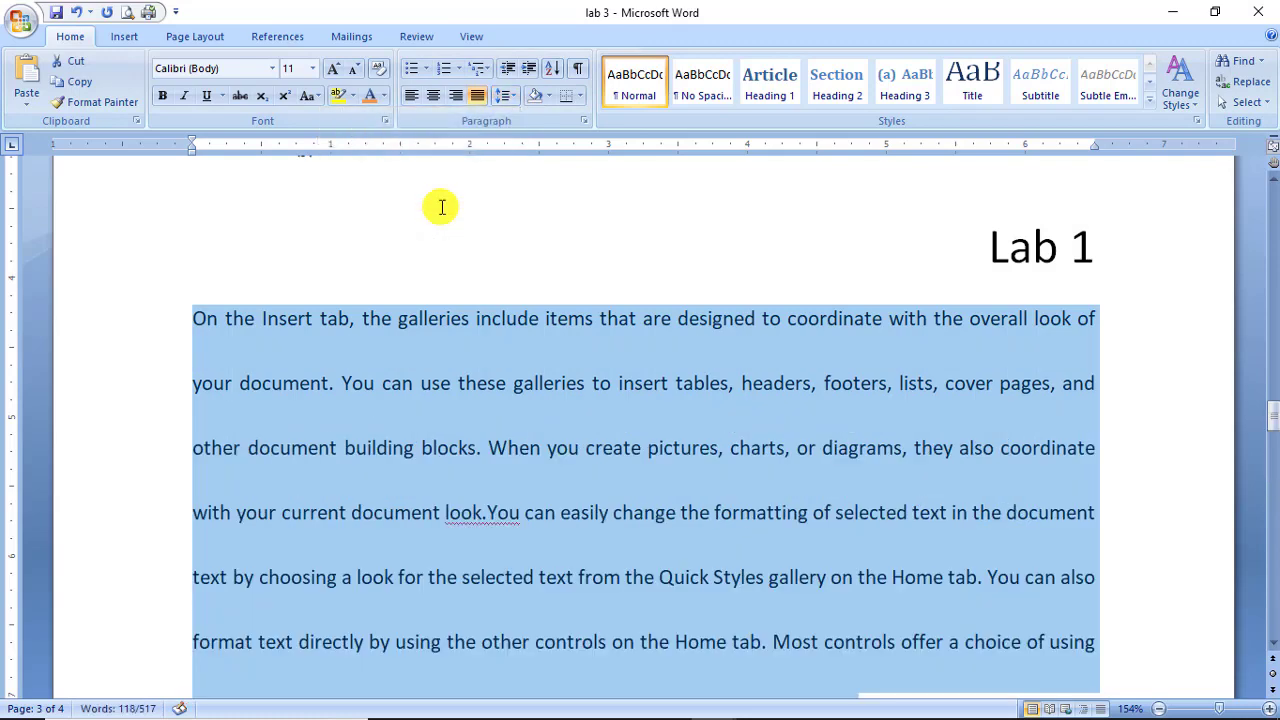
scroll(491, 491, down, 2)
scroll(490, 495, up, 1)
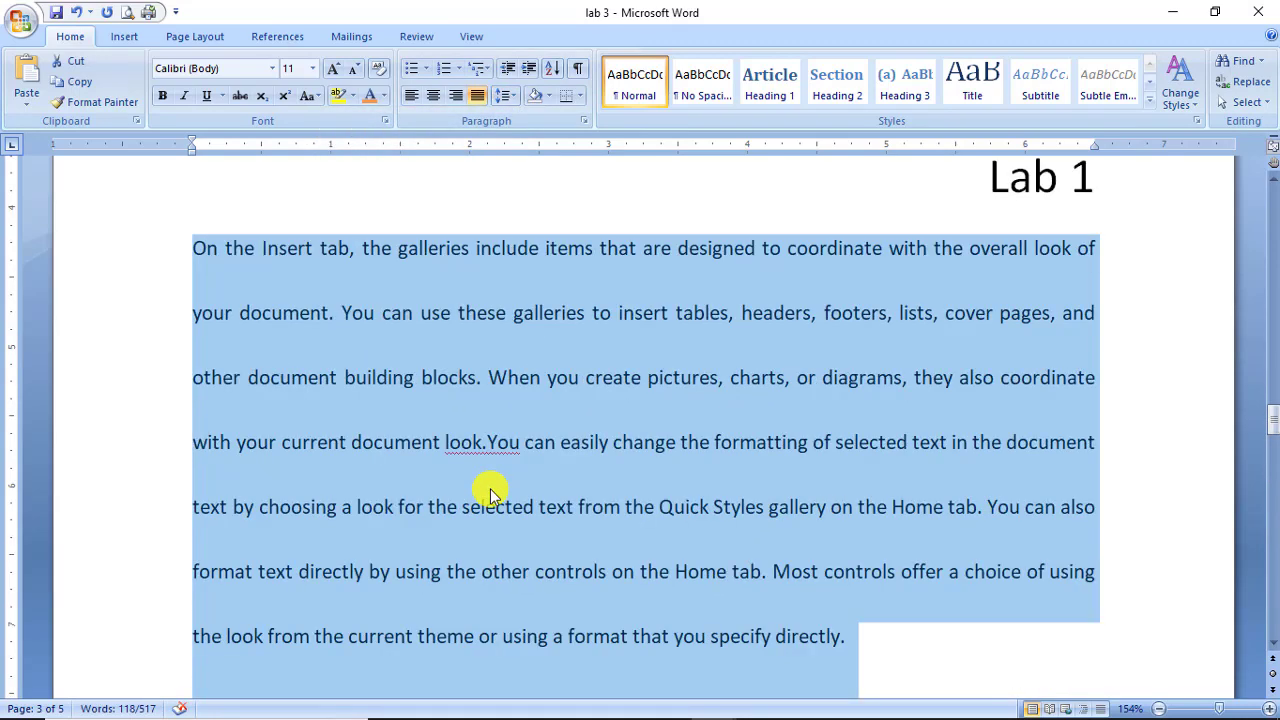
key(alt+Tab)
key(alt+Tab)
key(alt+Tab)
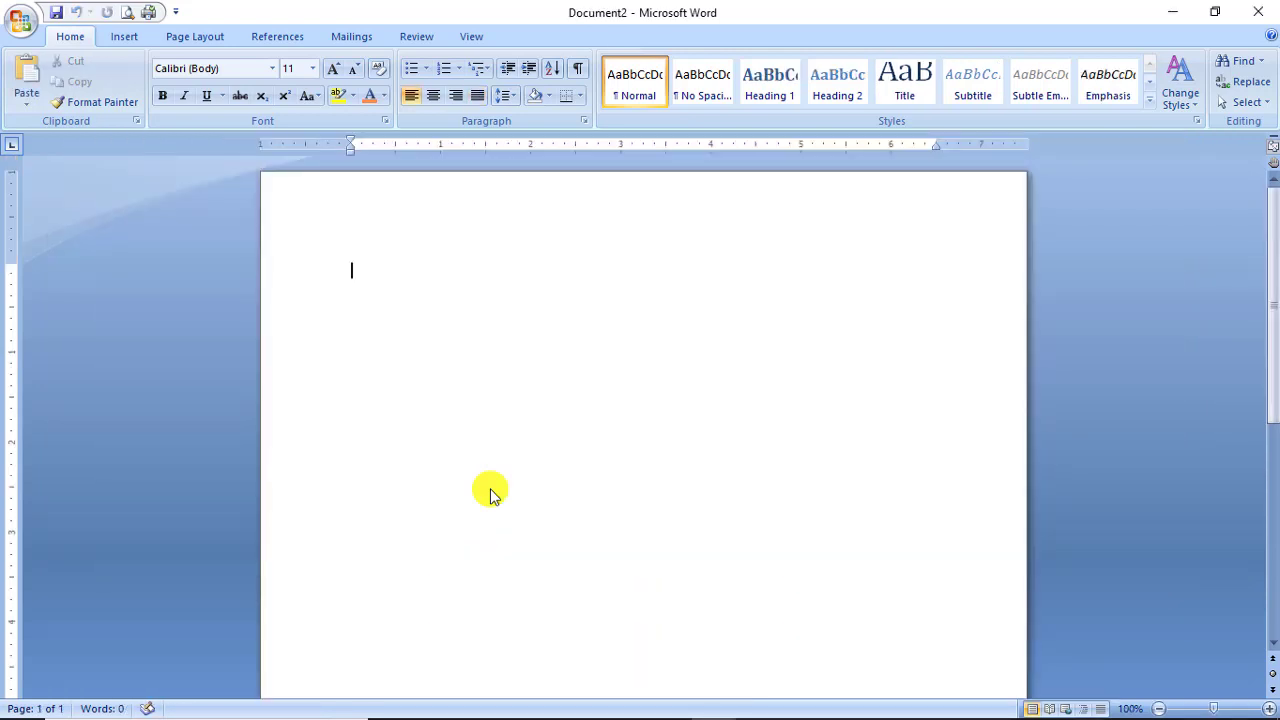
Paste the copied paragraph into Document2 and type 'To Whom to Concern' above it.
key(ctrl+v)
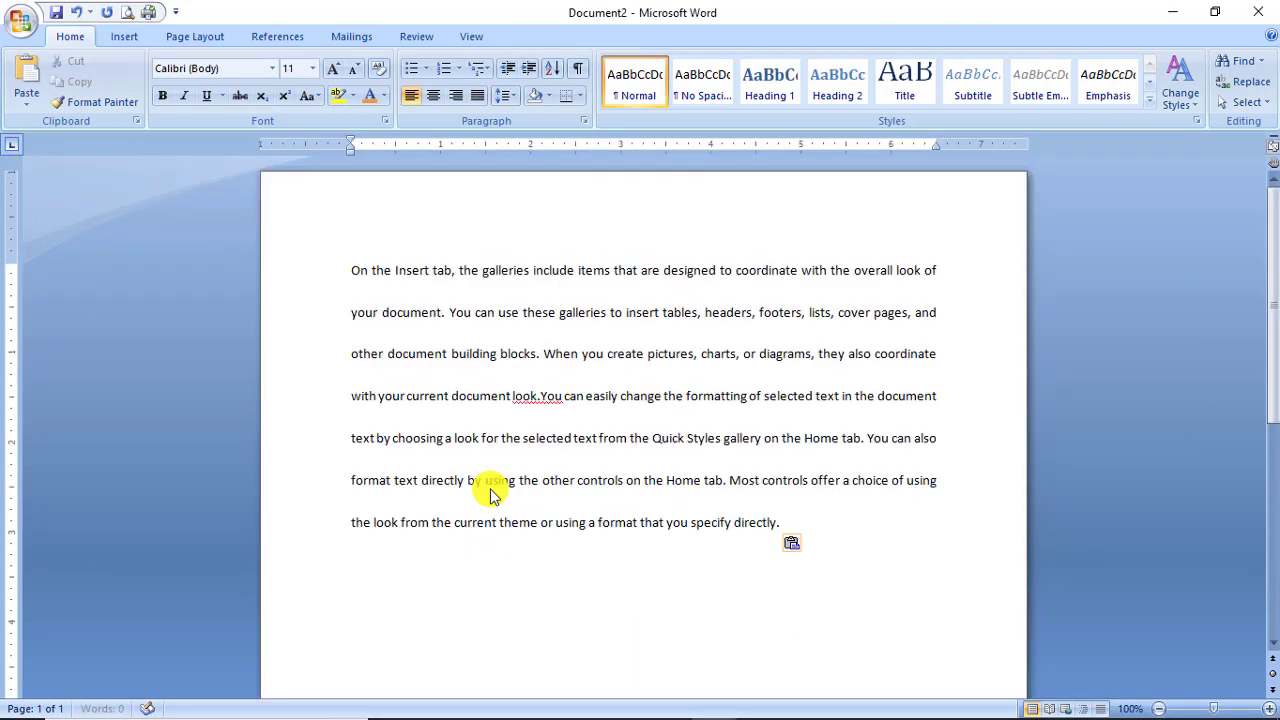
click(356, 269)
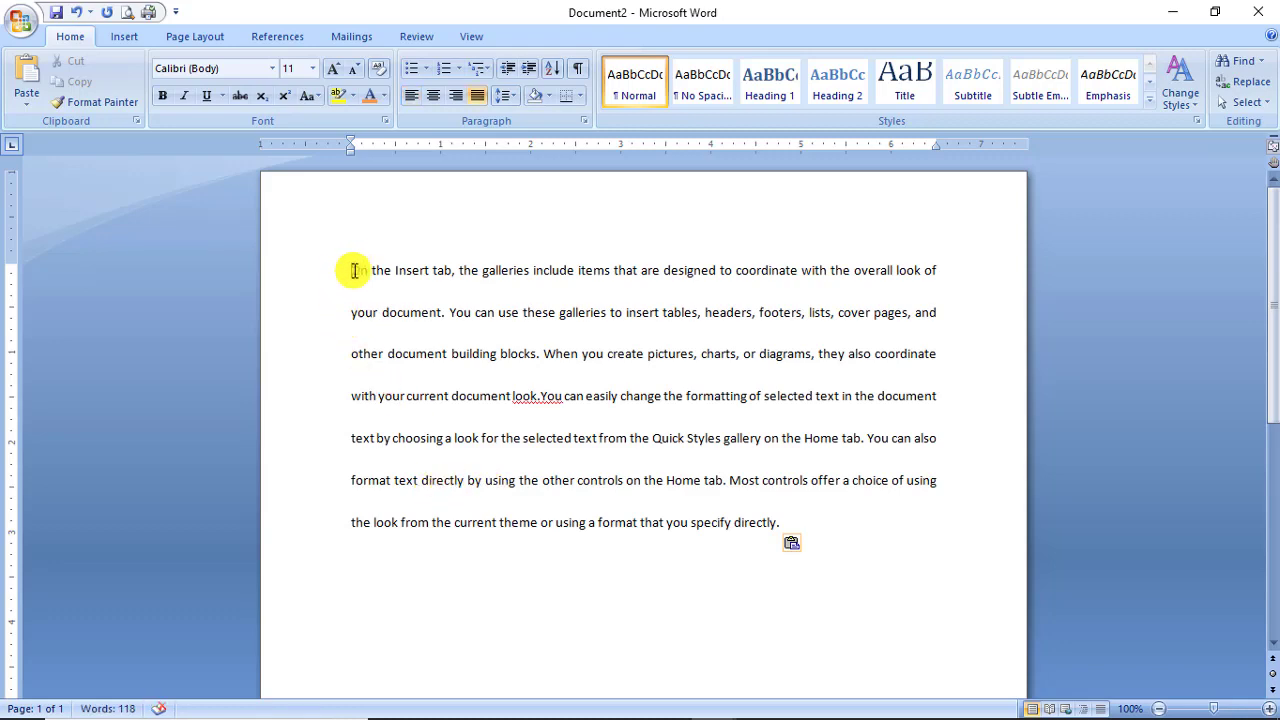
key(Return)
key(Return)
click(369, 280)
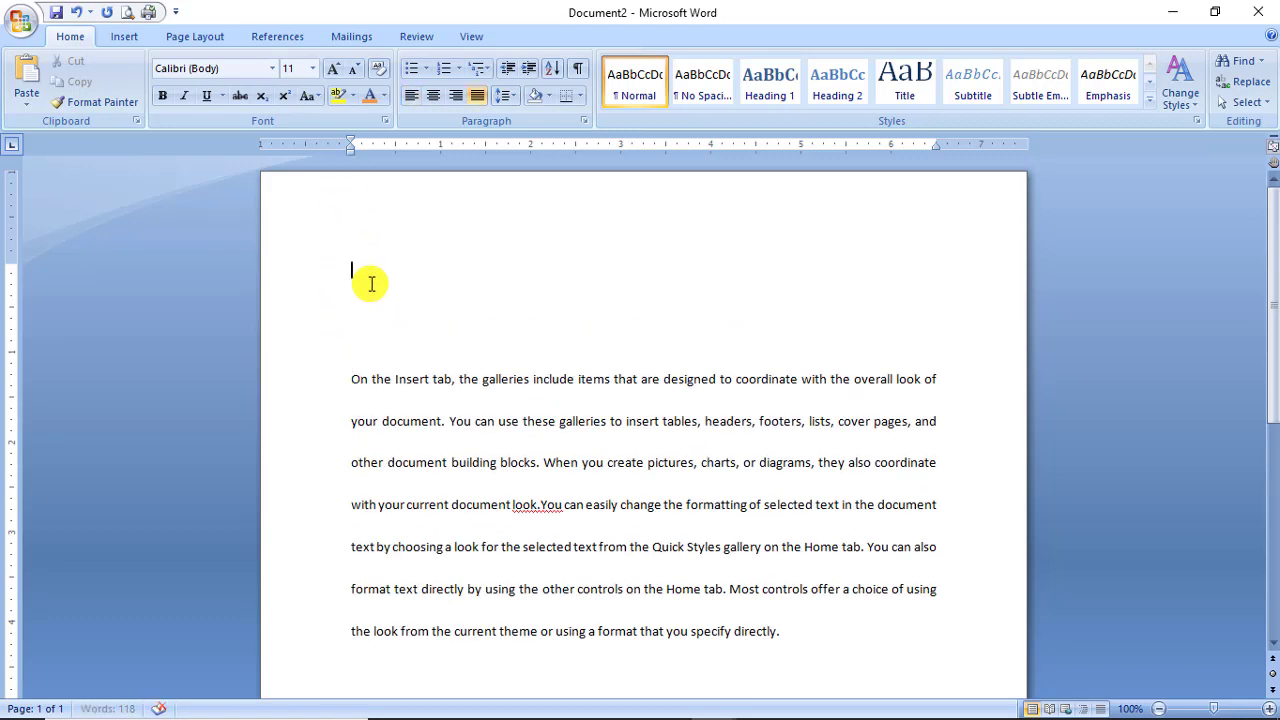
key(Return)
key(Return)
key(Return)
key(Return)
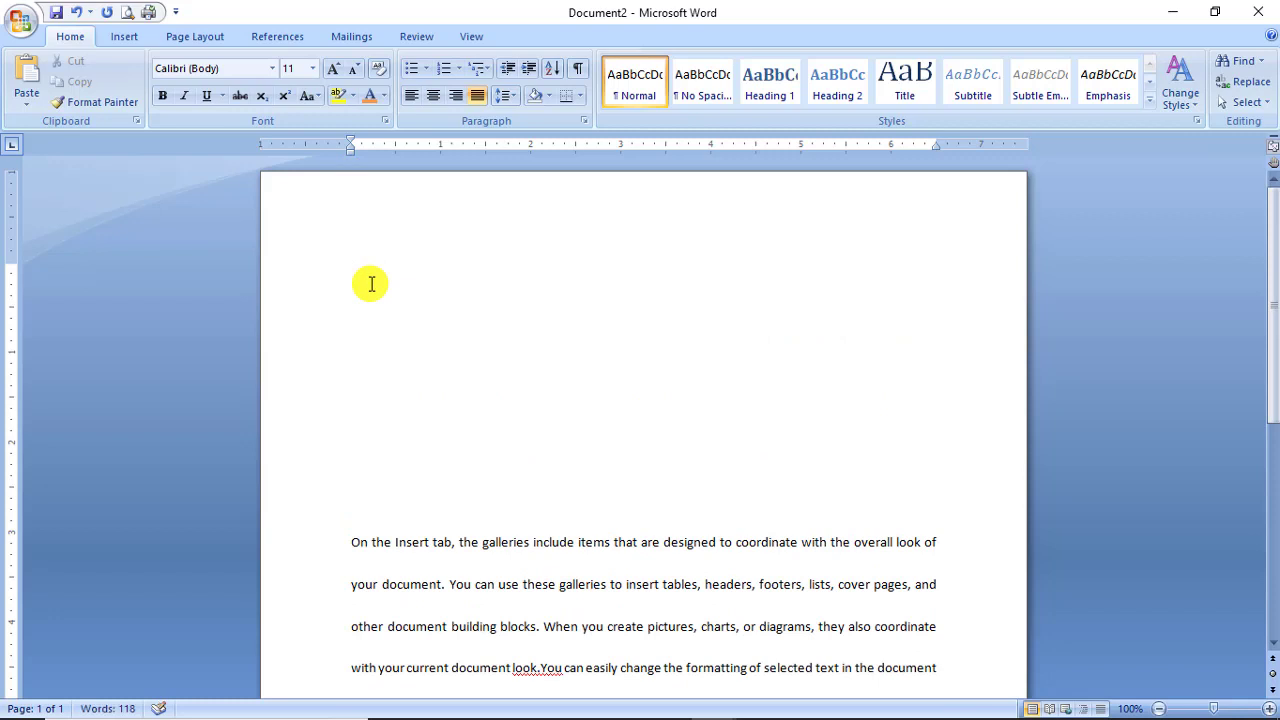
text(To Whom to Co)
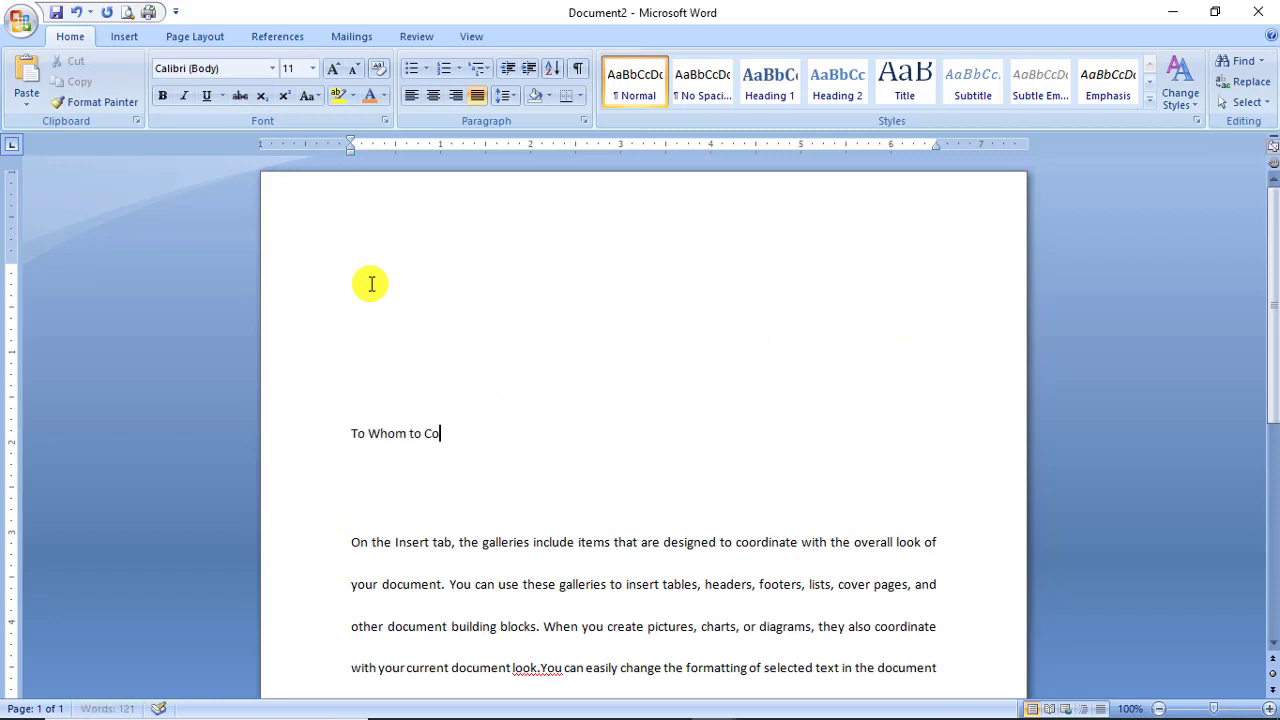
text(ncern)
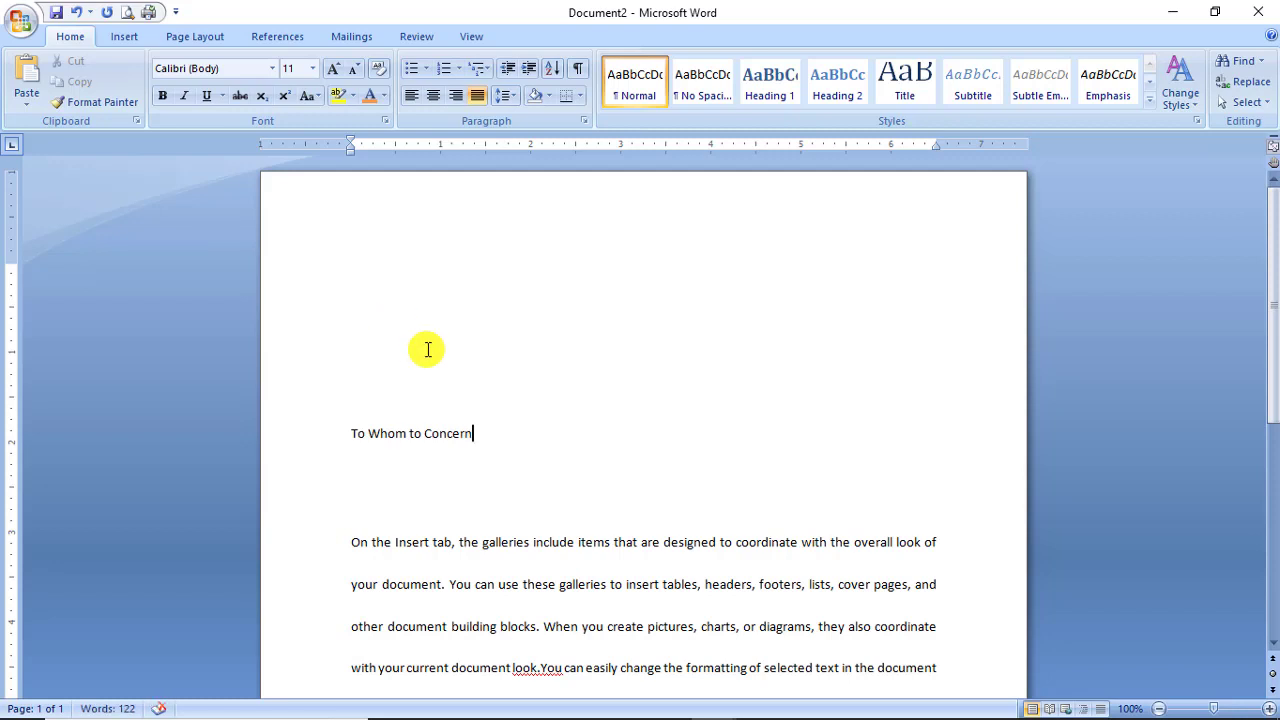
Format the heading bold, Adobe Gothic Std B, centered, 18 pt and UPPERCASE.
drag(500, 434, 320, 452)
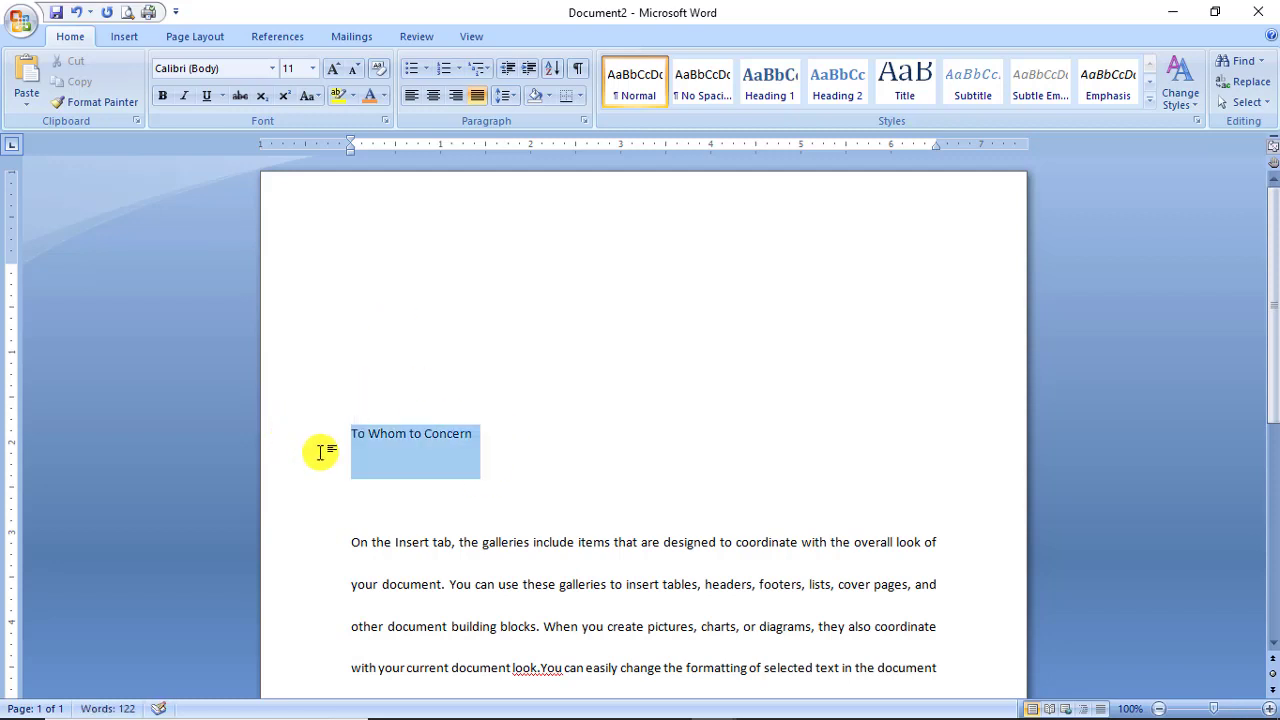
click(163, 95)
click(272, 70)
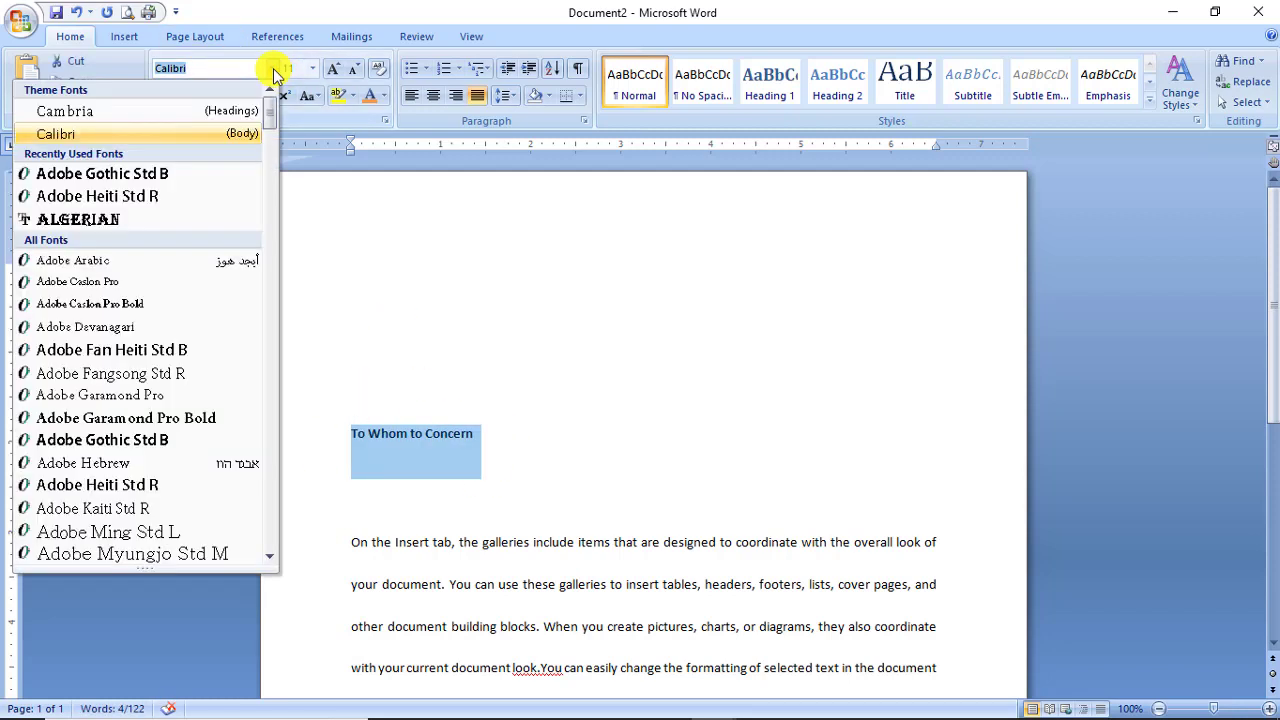
click(167, 177)
click(433, 95)
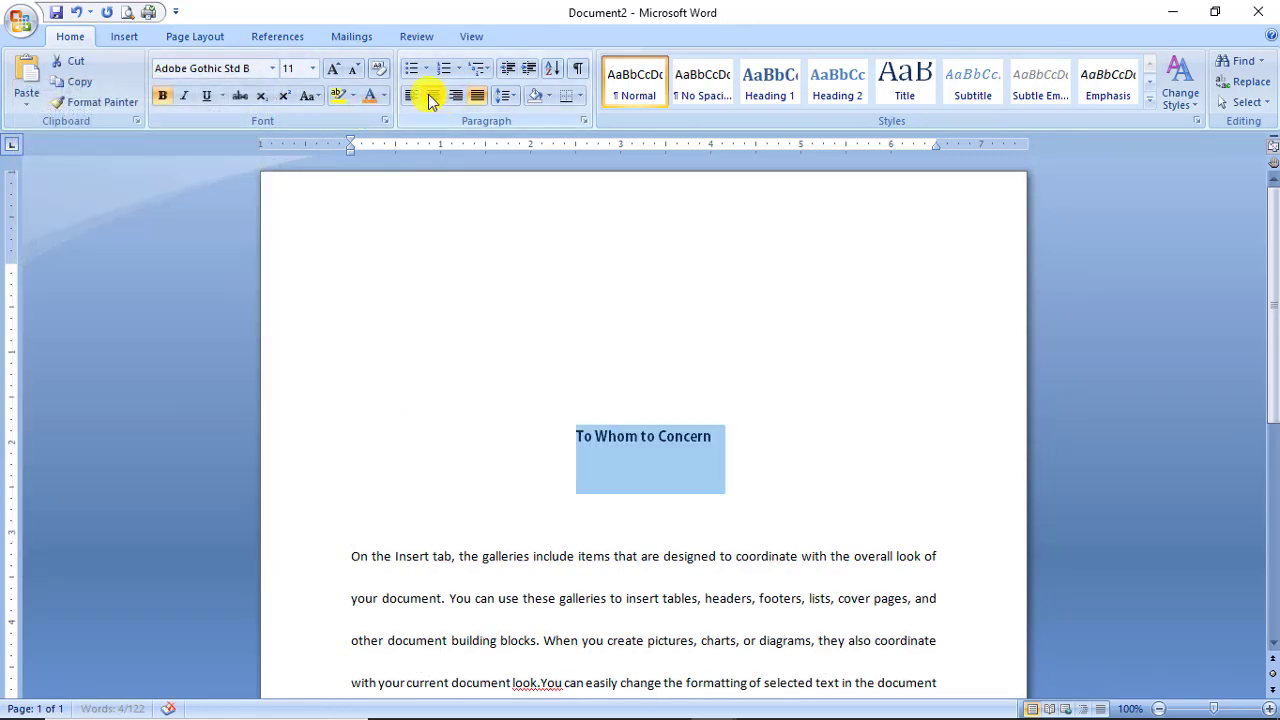
click(313, 68)
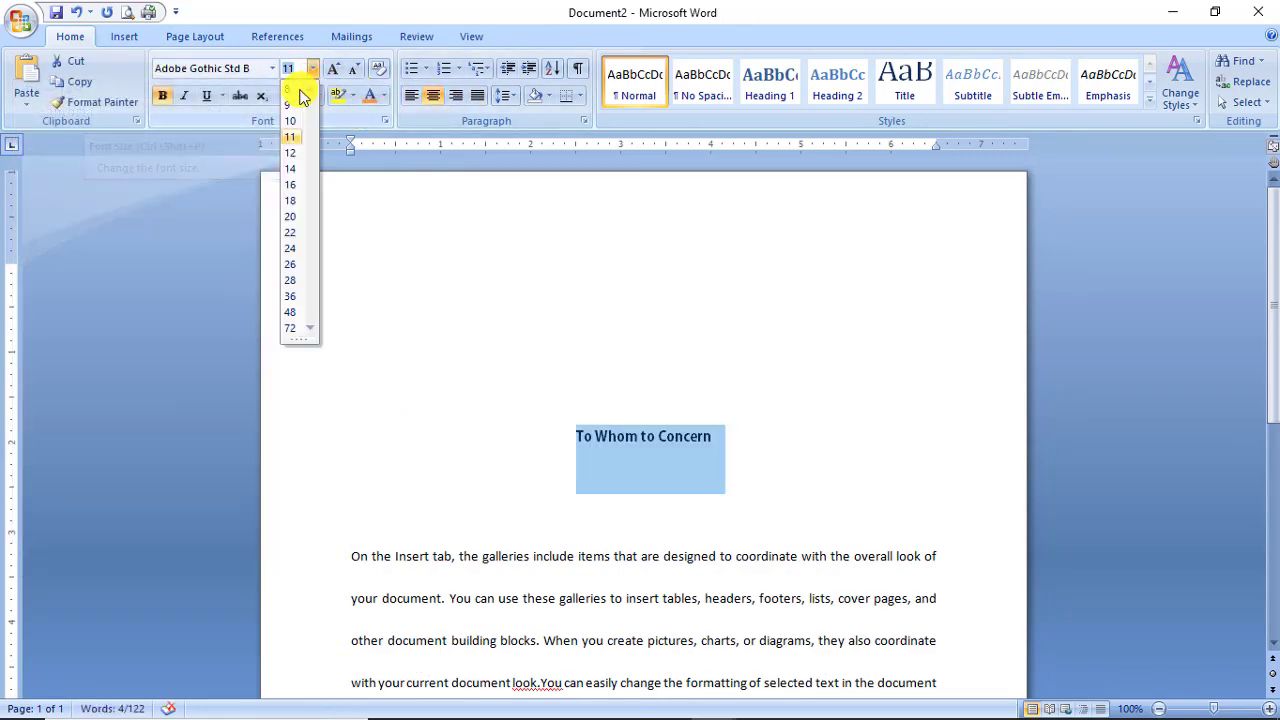
click(293, 207)
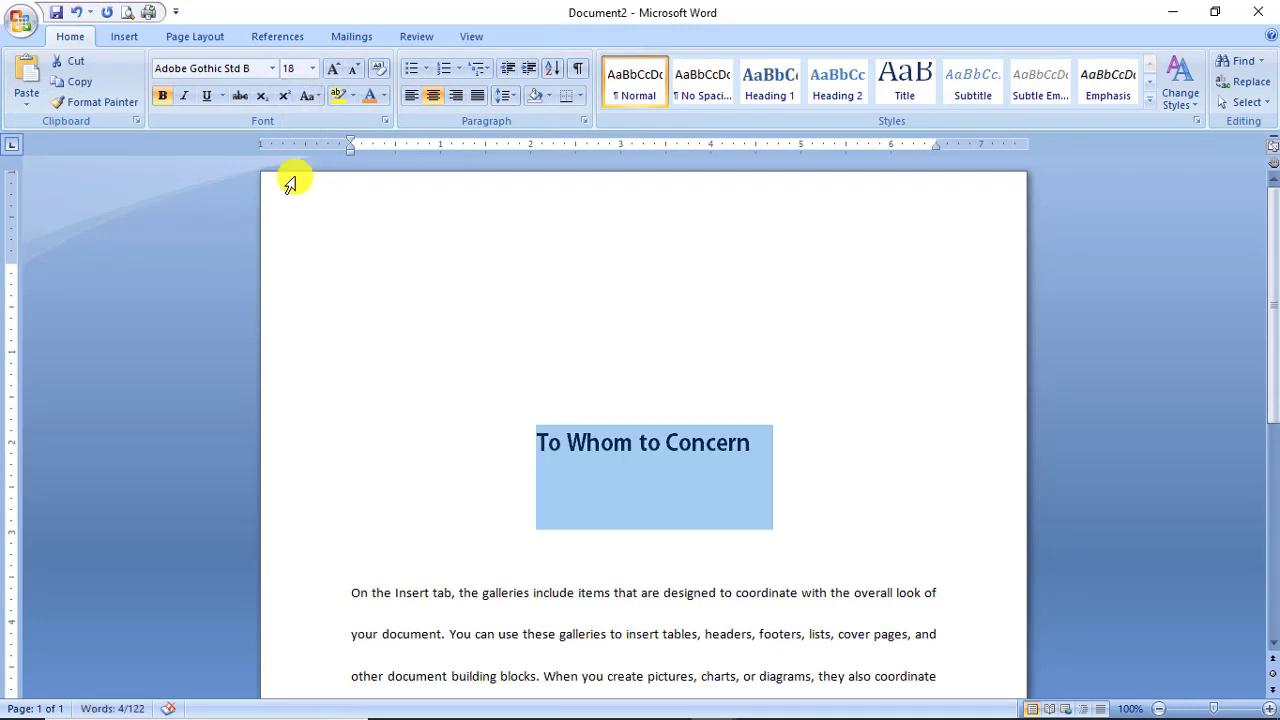
click(318, 96)
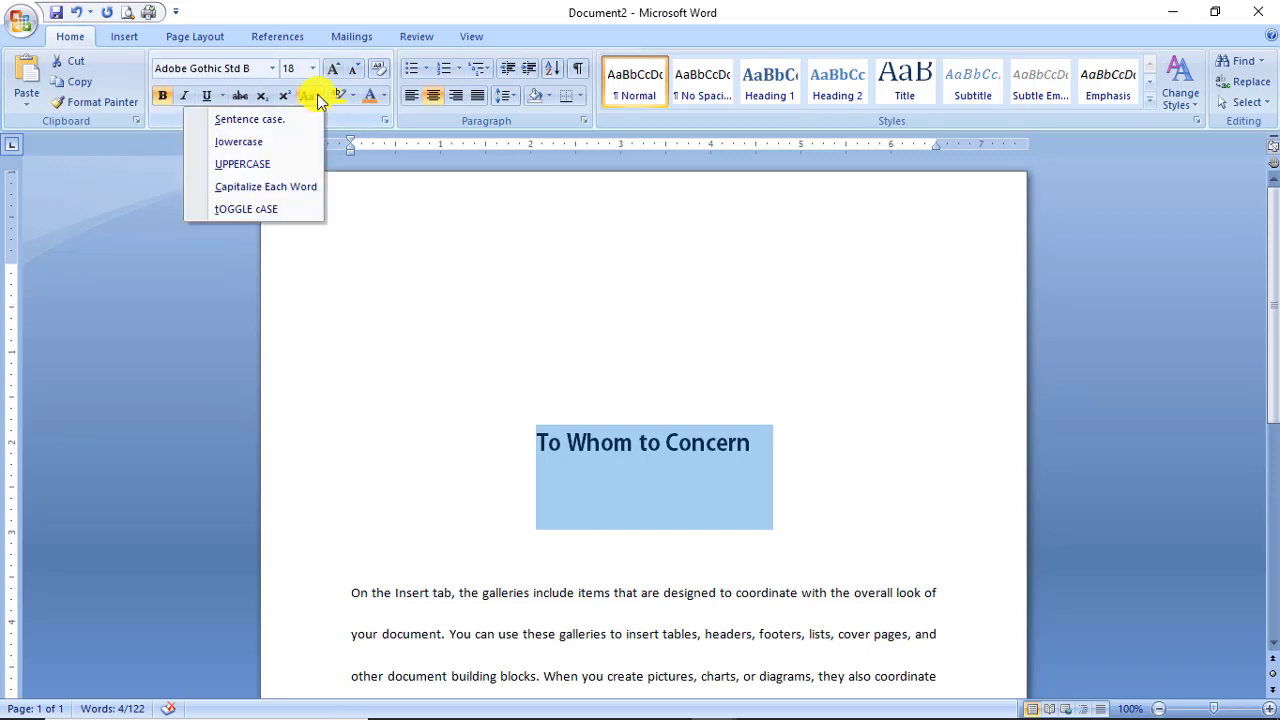
click(266, 163)
Remove the empty line between the heading and the body text.
click(368, 533)
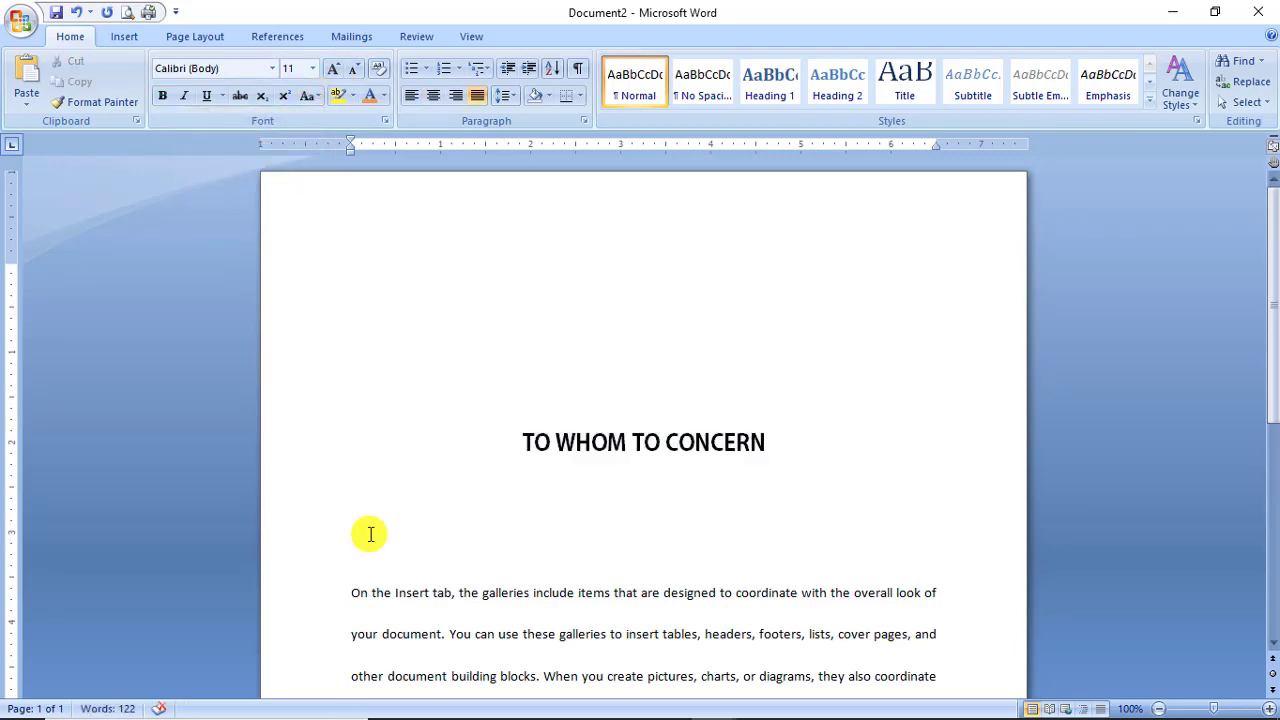
key(Delete)
key(Up)
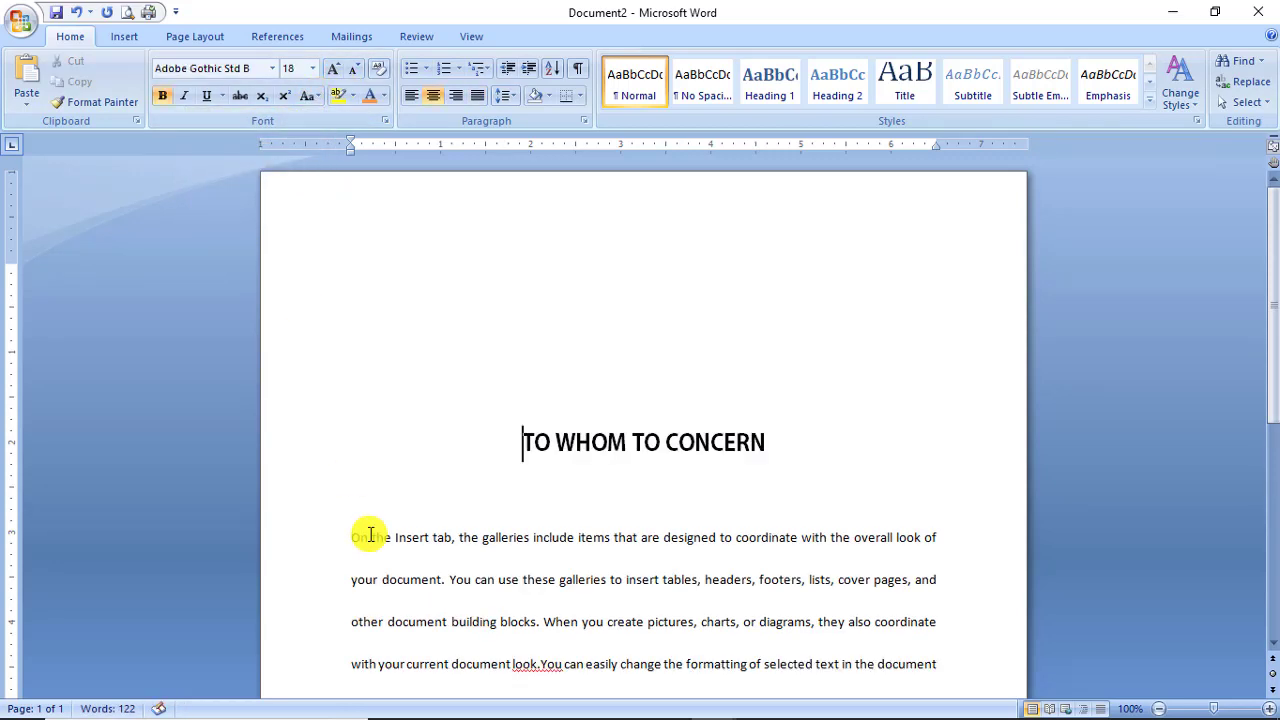
scroll(443, 516, down, 4)
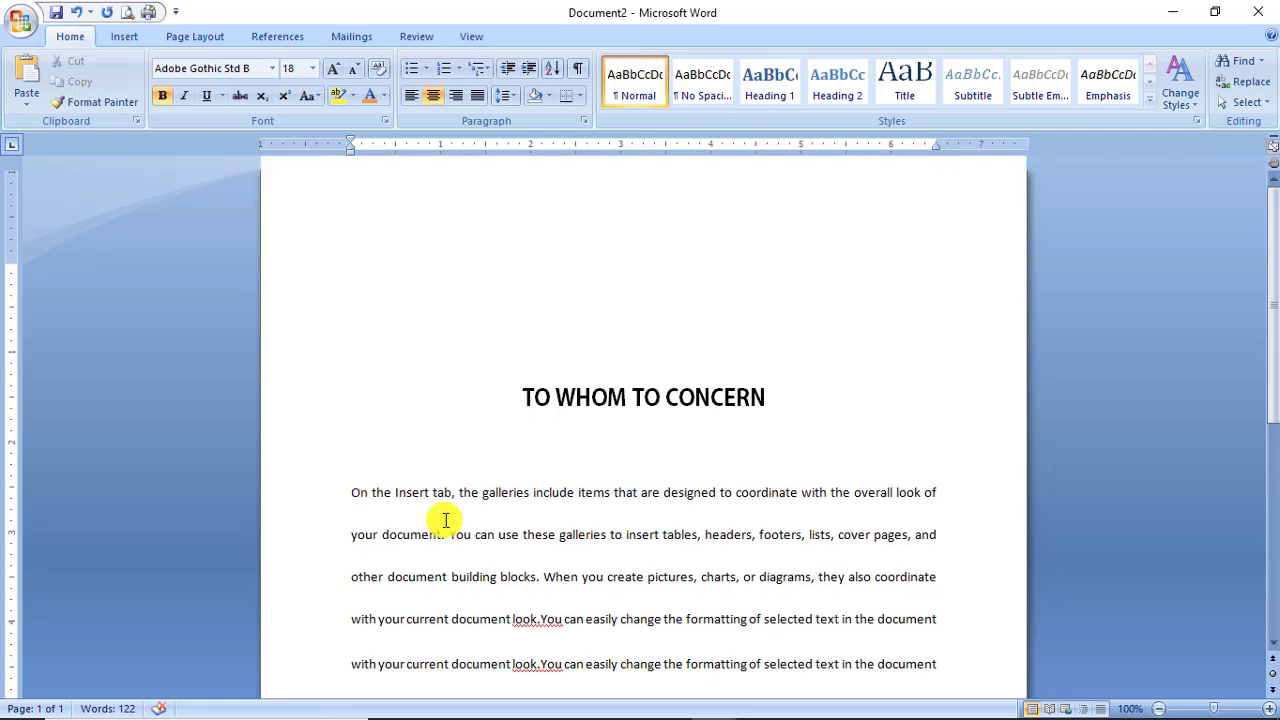
scroll(443, 521, down, 5)
scroll(420, 523, up, 4)
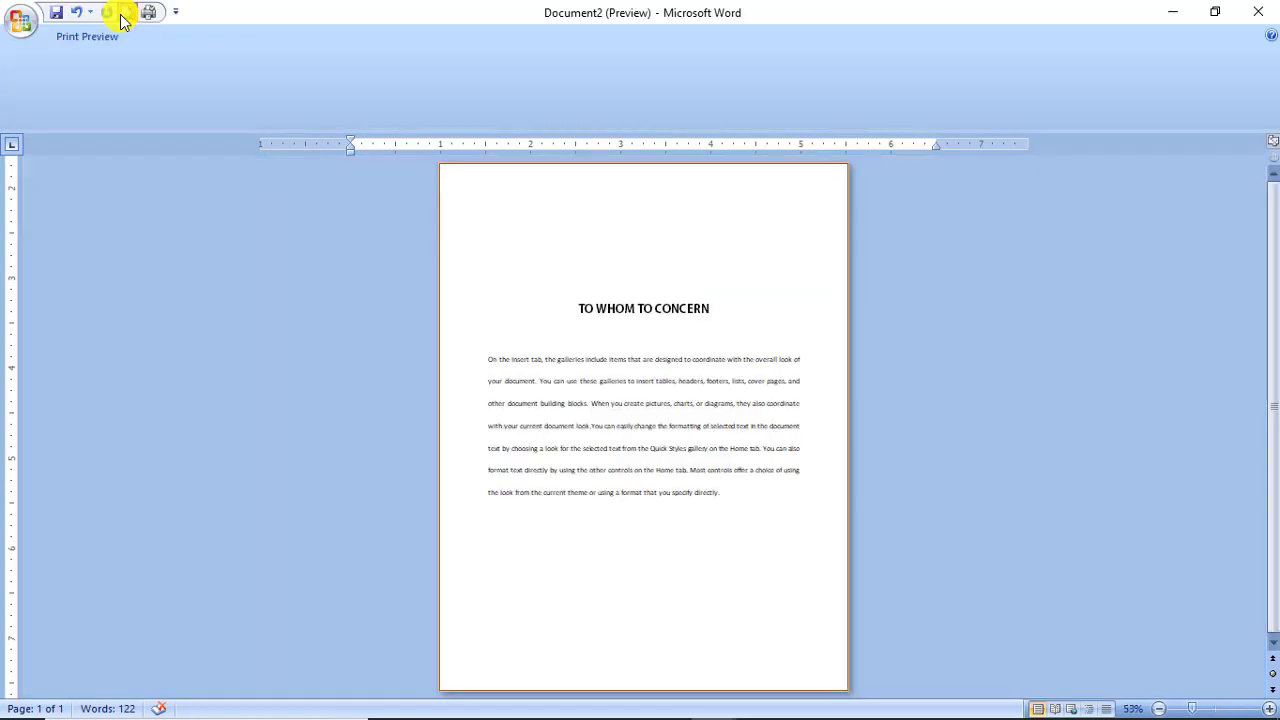
click(124, 13)
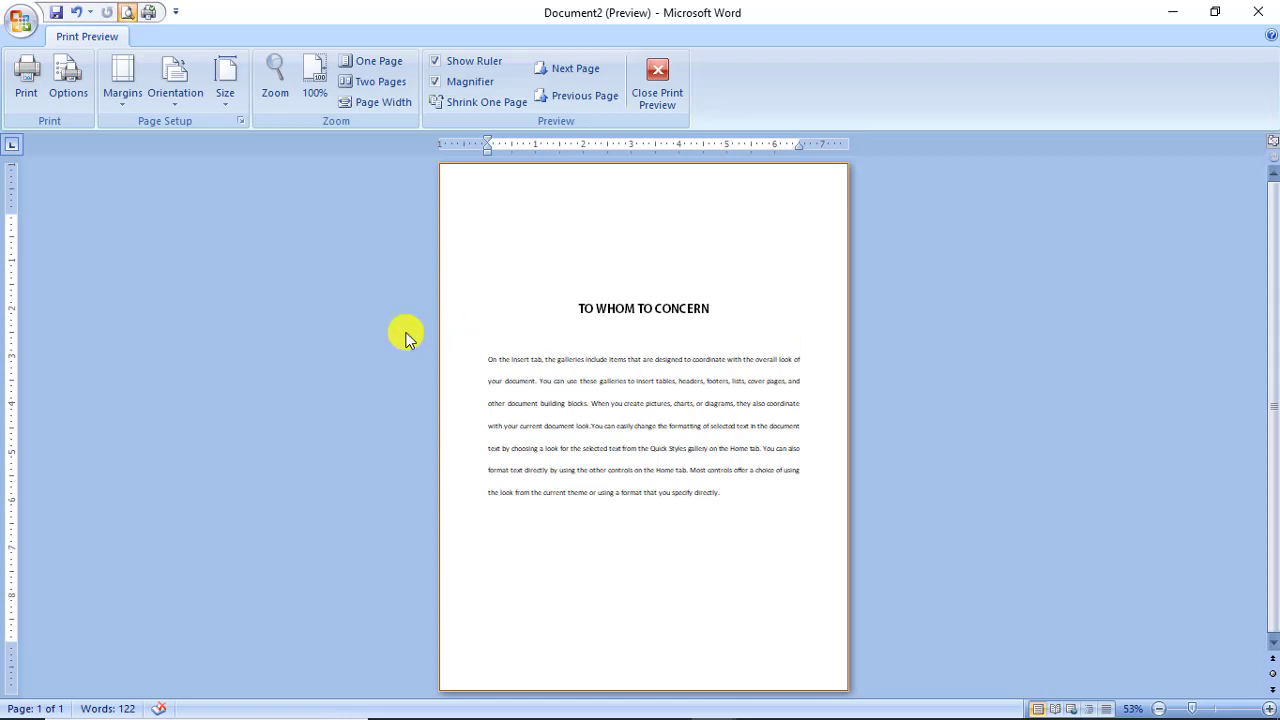
click(659, 95)
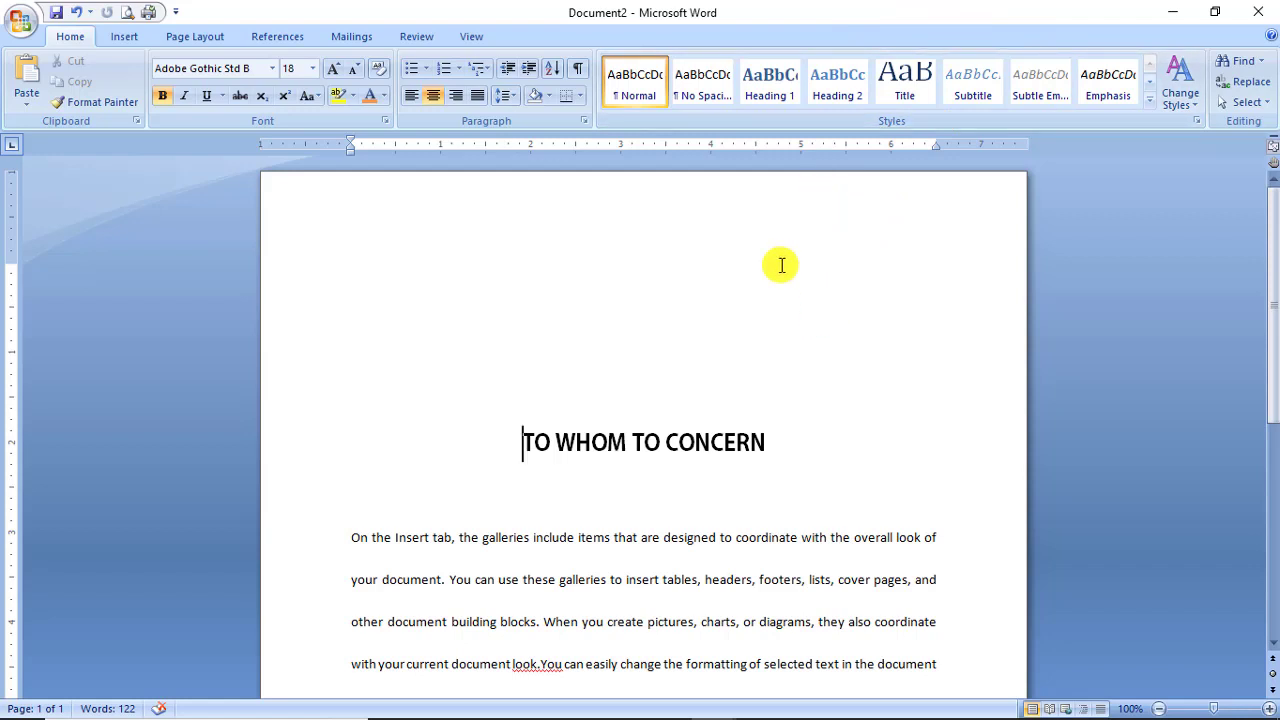
Return to the Document2 window and place the insertion point above the title.
scroll(746, 373, down, 2)
scroll(746, 373, down, 1)
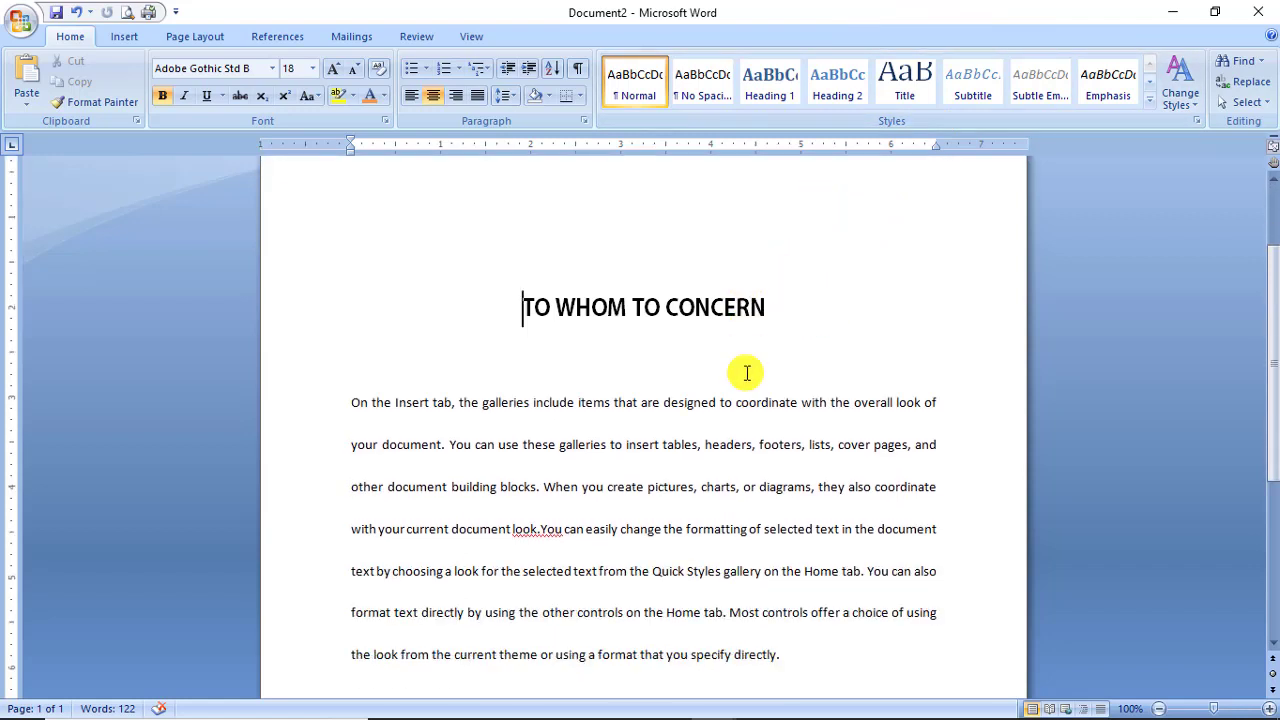
scroll(745, 372, up, 2)
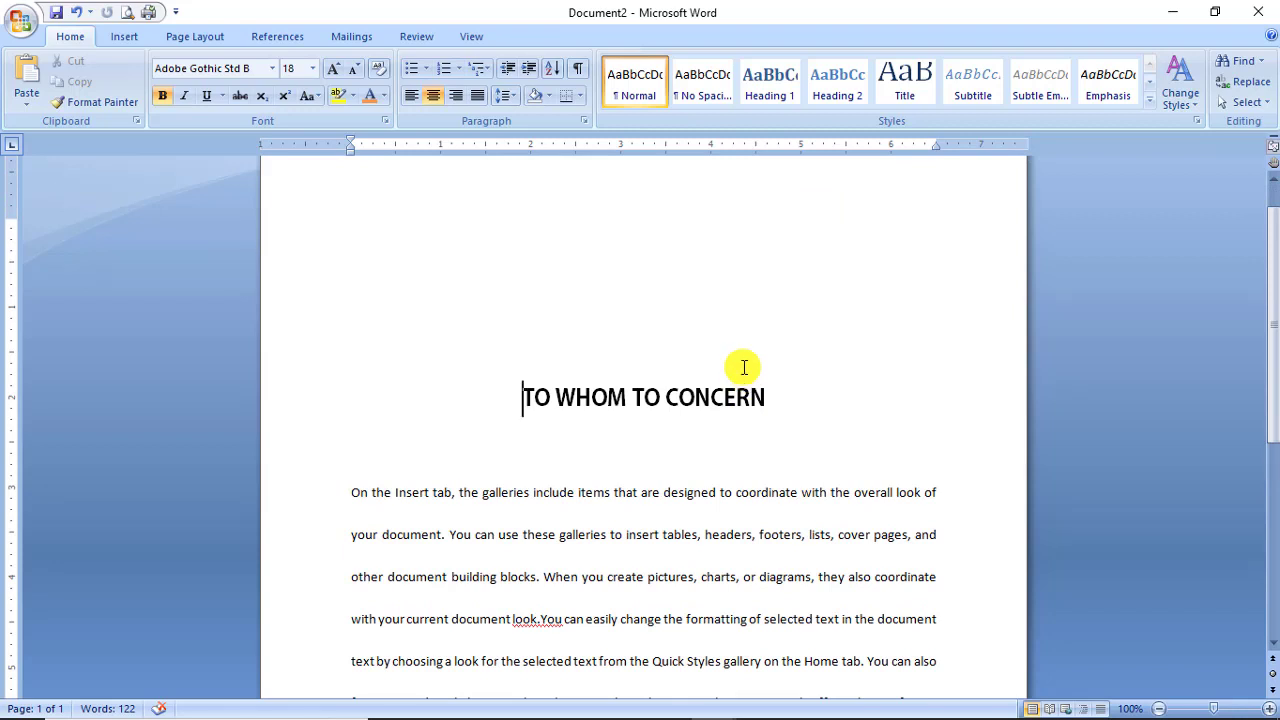
mouse_move(830, 712)
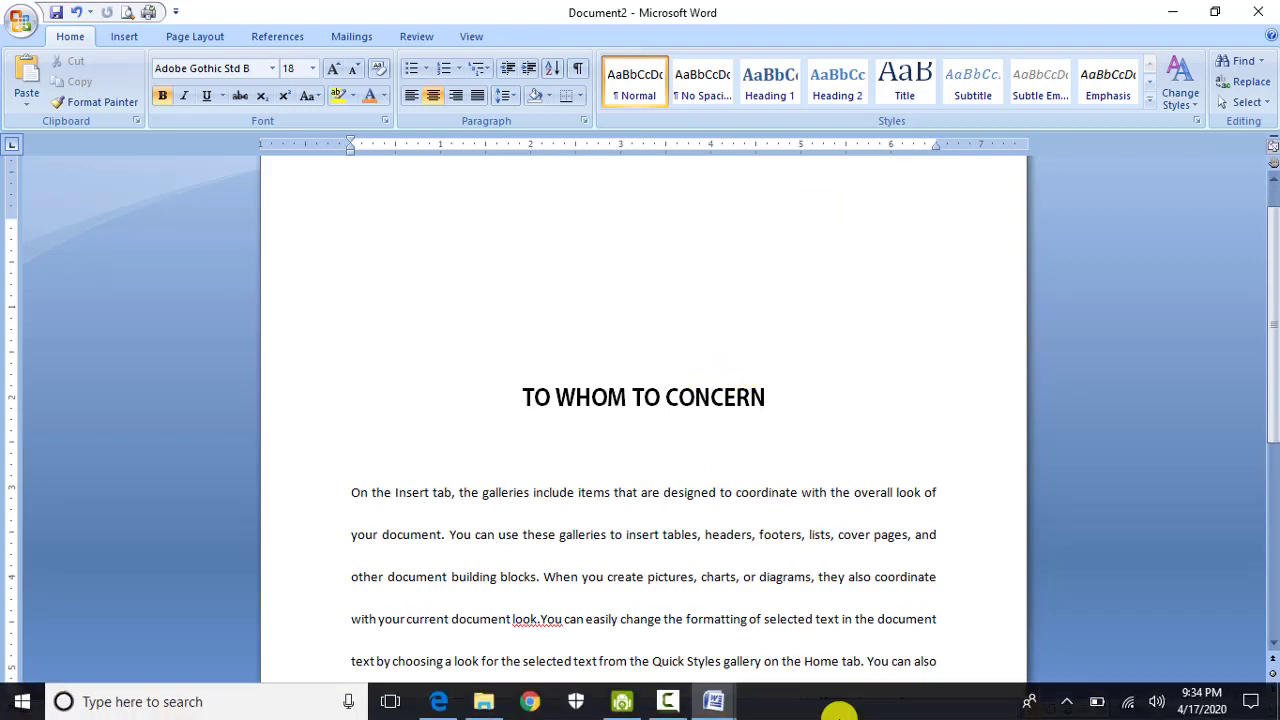
click(687, 712)
click(1196, 628)
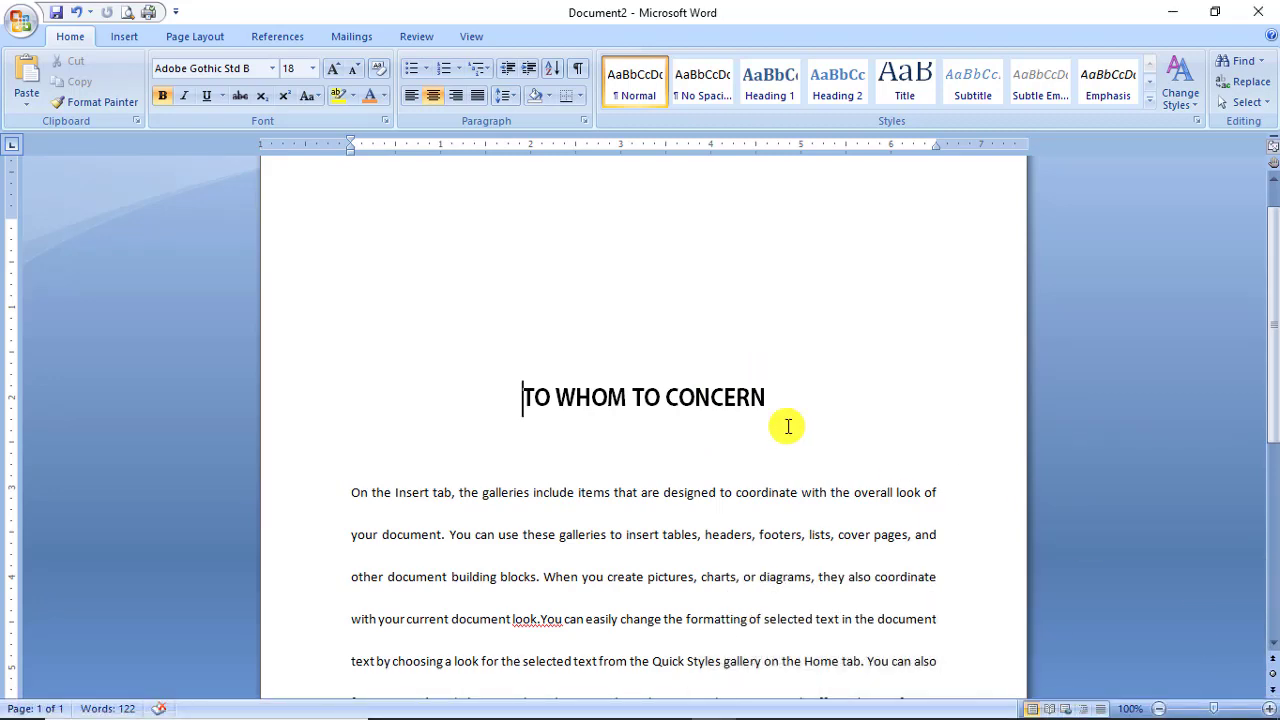
click(603, 360)
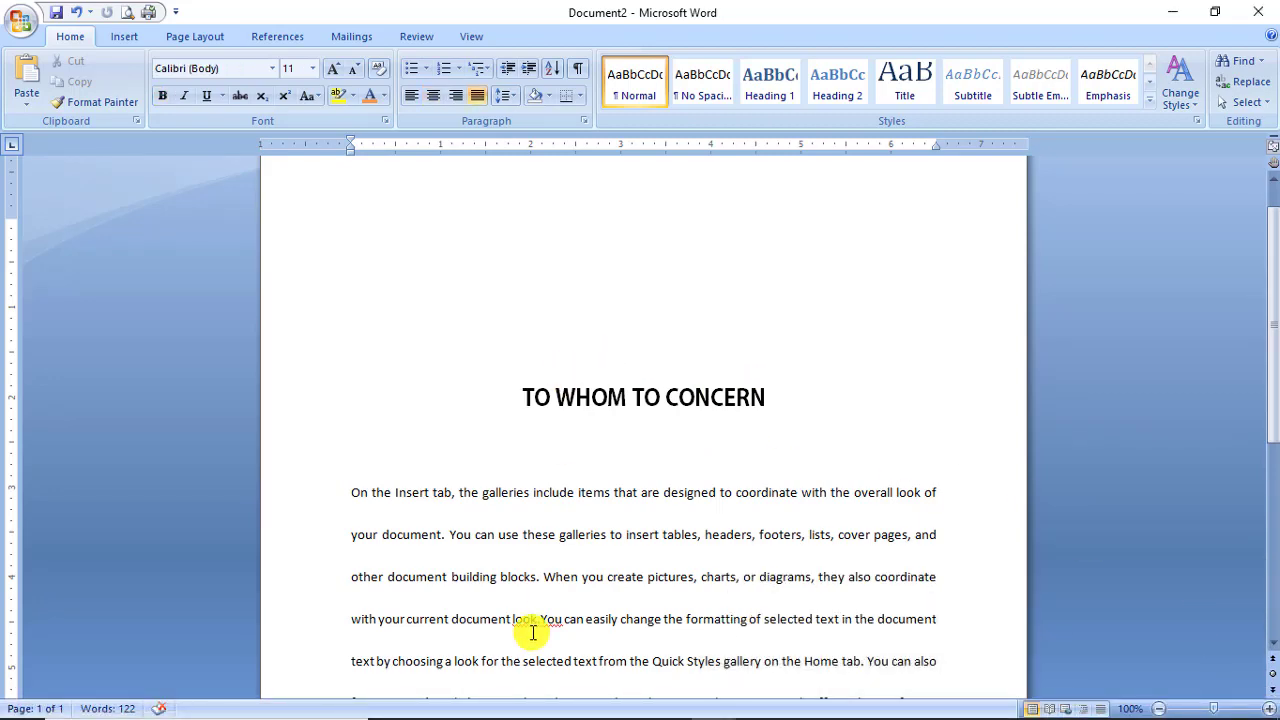
Check lab 3 in Print Preview, then go back to Document2 and create a new document.
key(alt+Tab)
key(alt+Tab)
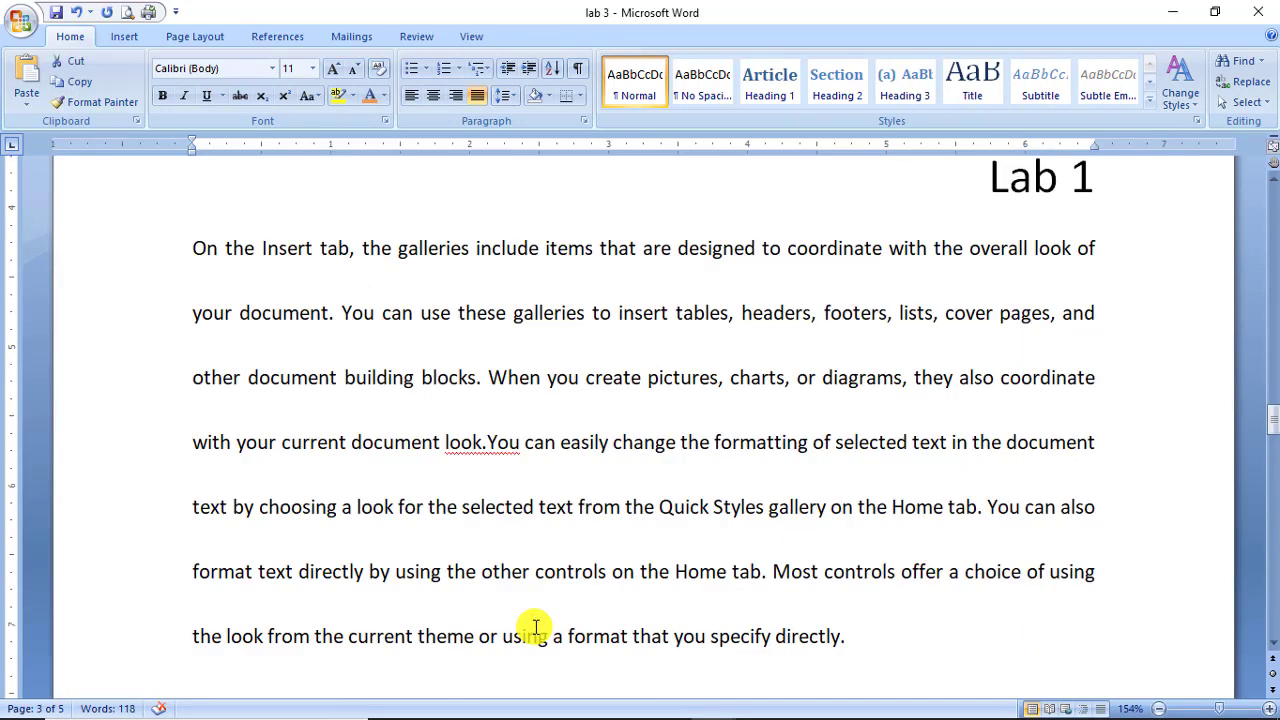
triple_click(530, 628)
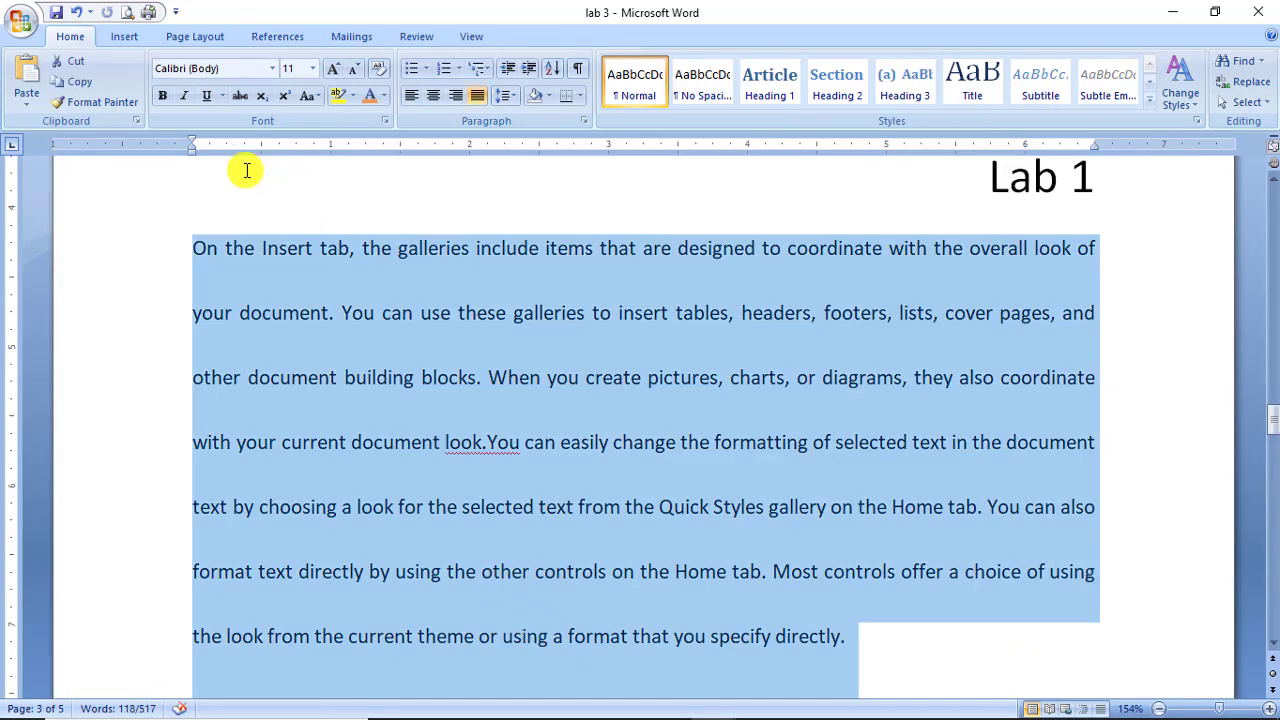
click(127, 12)
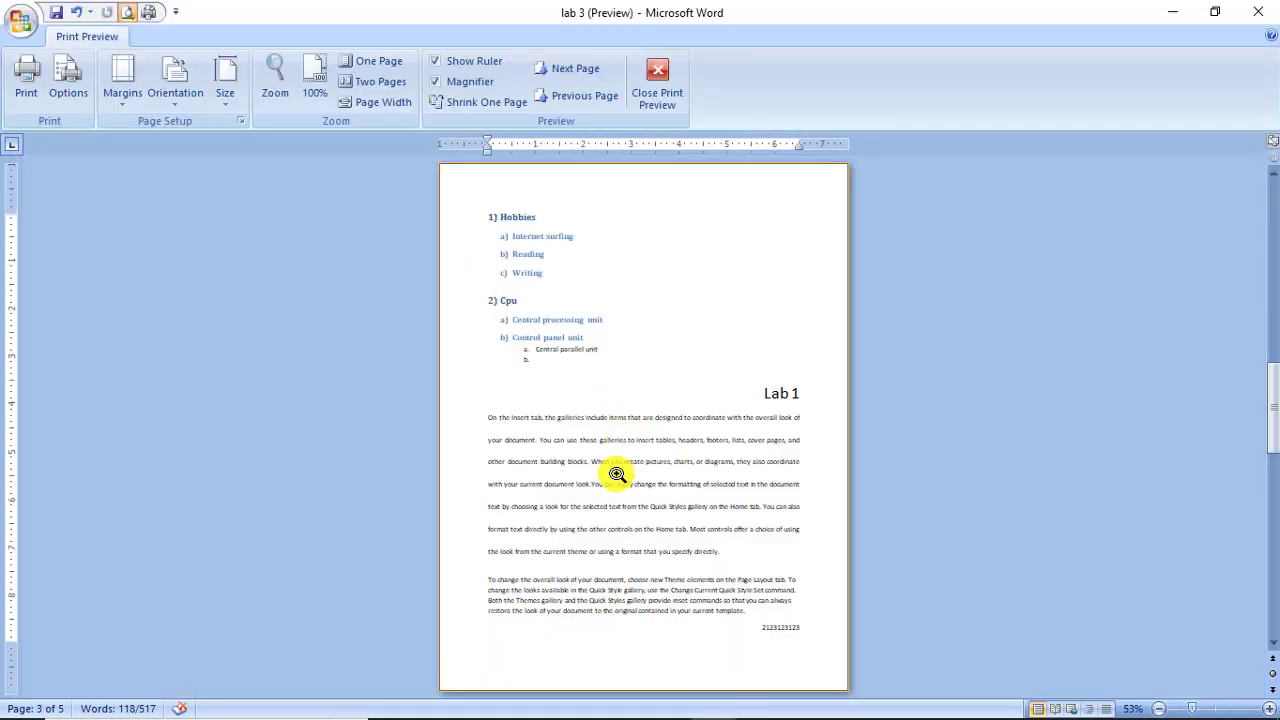
scroll(612, 475, down, 3)
scroll(615, 478, up, 5)
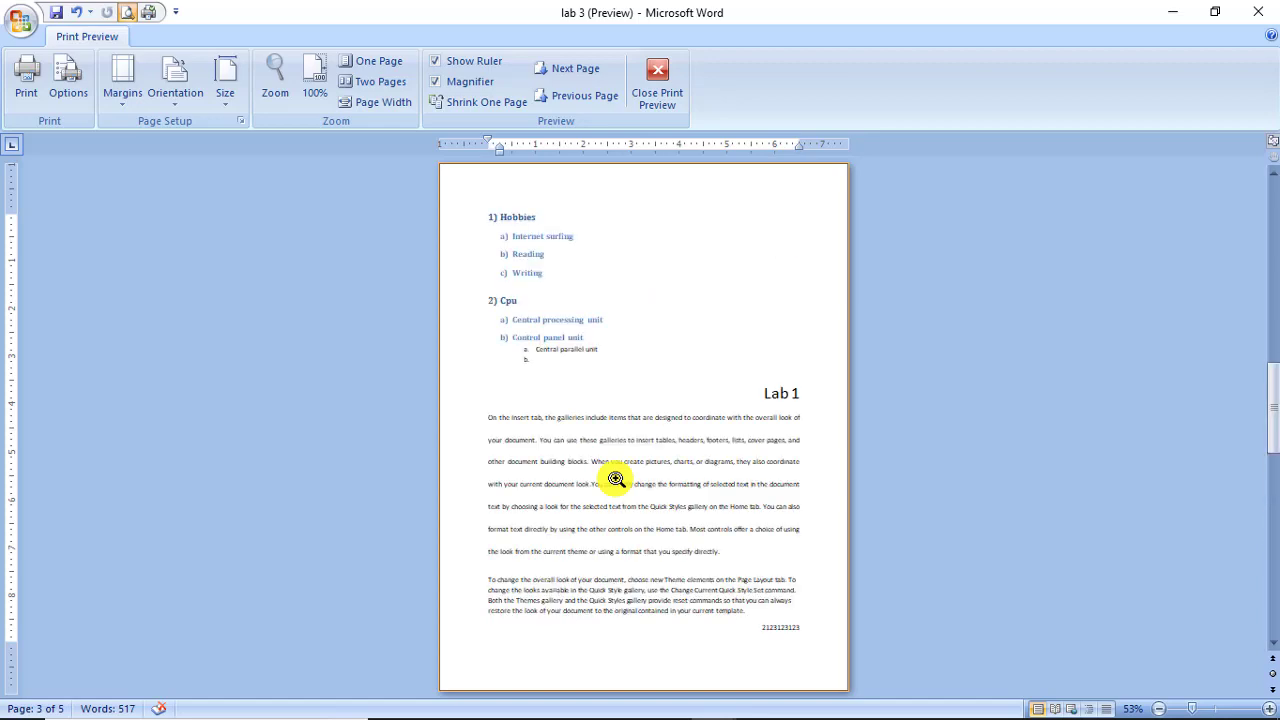
key(Escape)
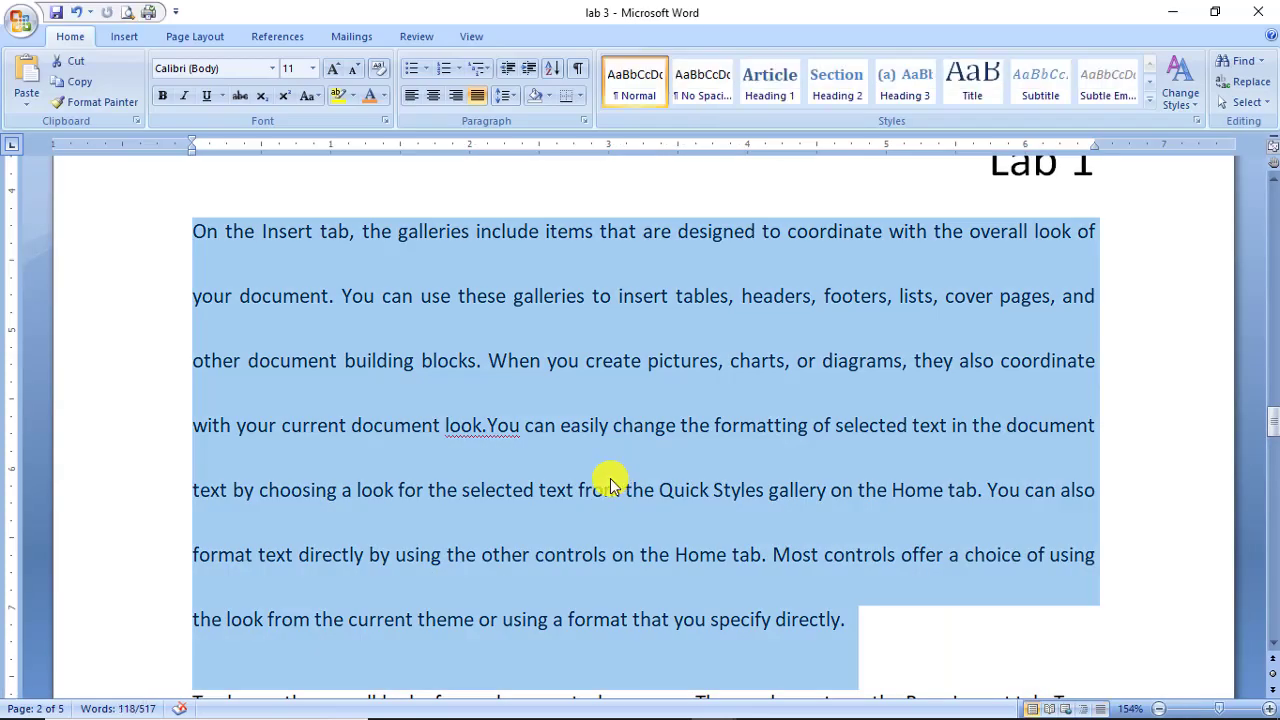
key(alt+Tab)
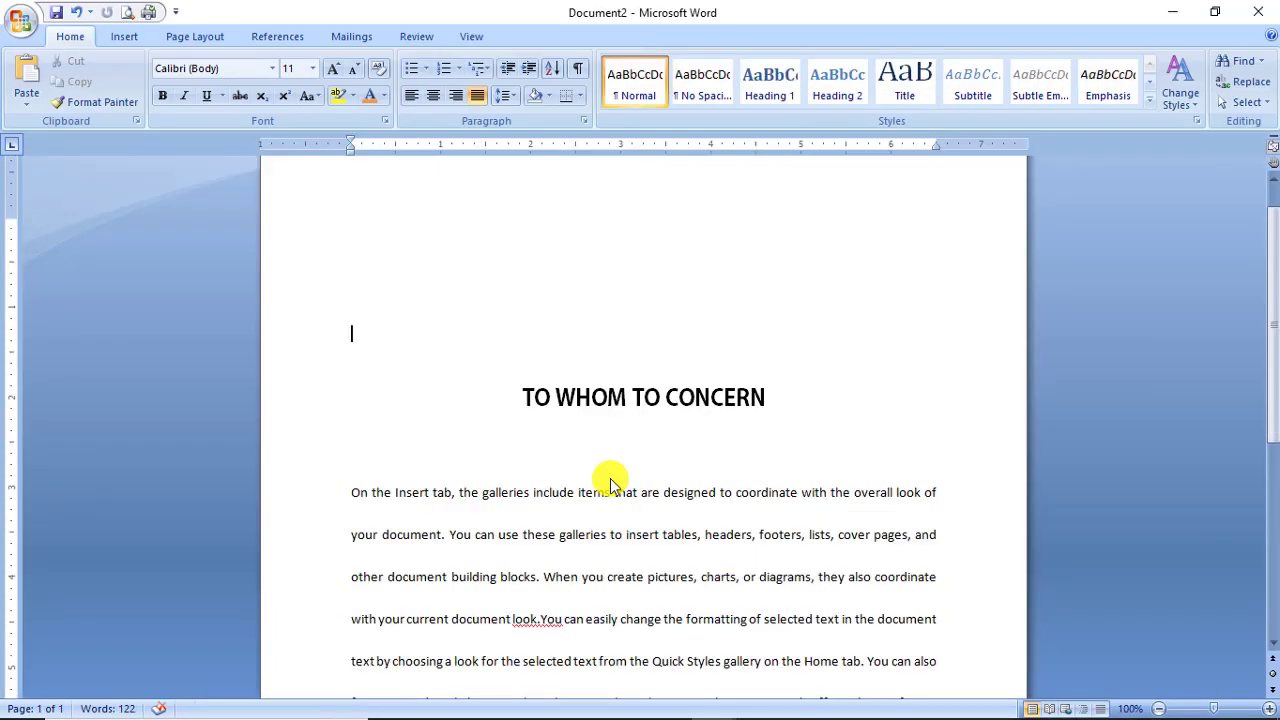
key(ctrl+n)
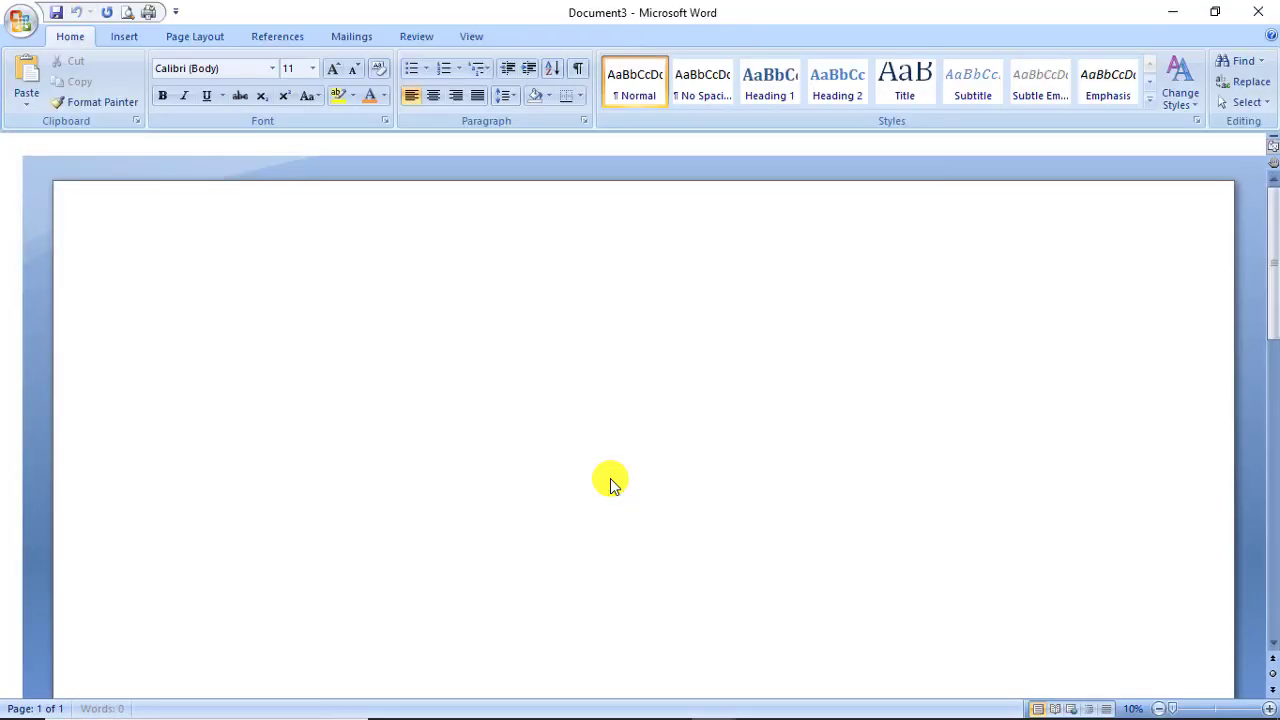
text(=r)
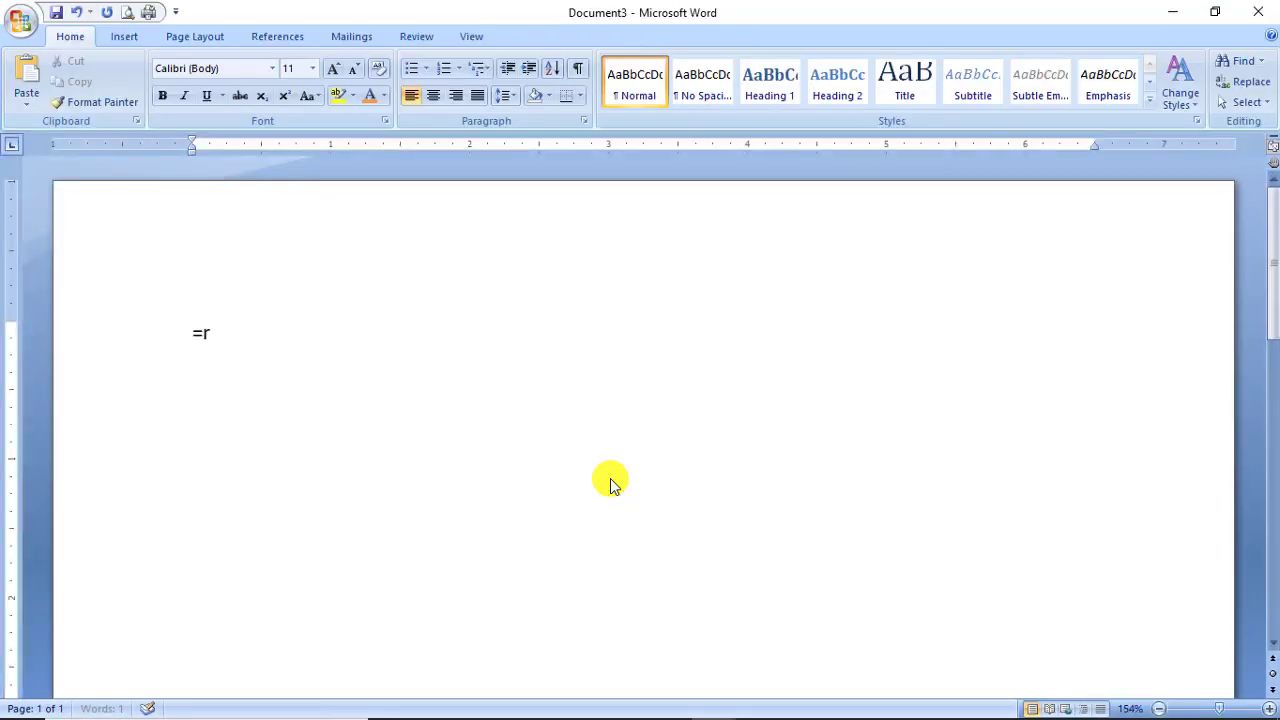
text(and()22)
key(Return)
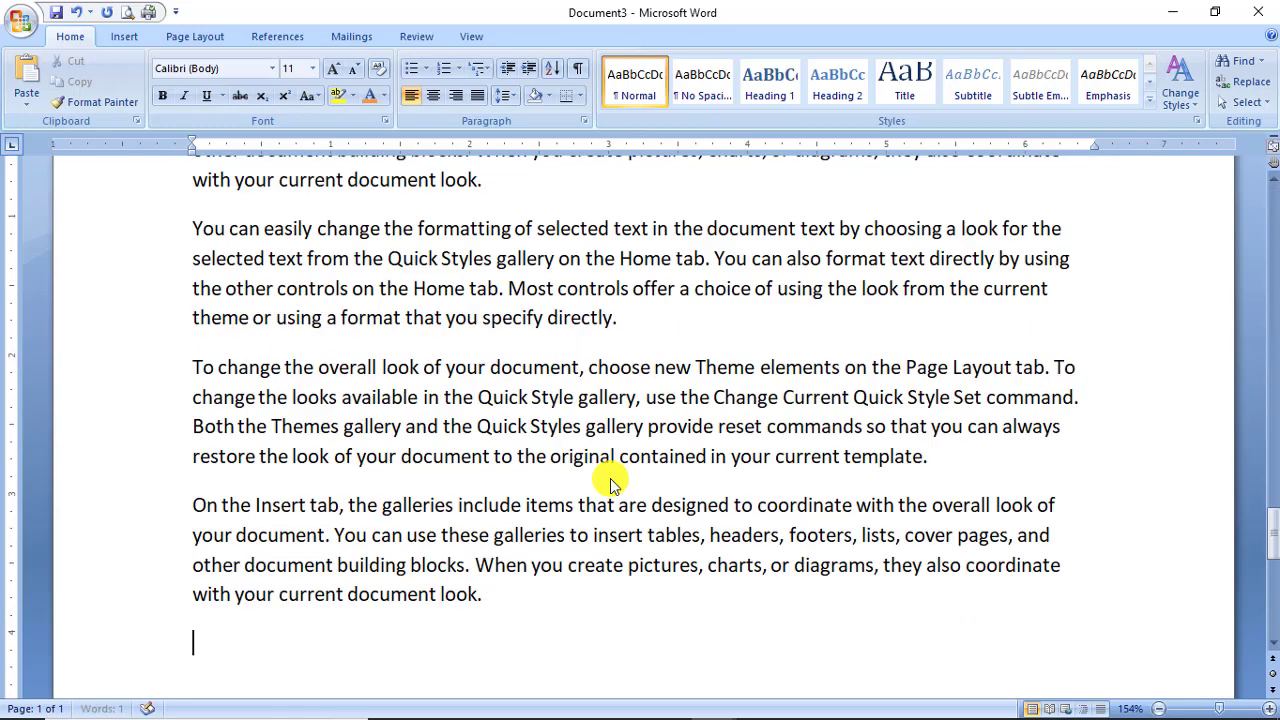
key(ctrl+Home)
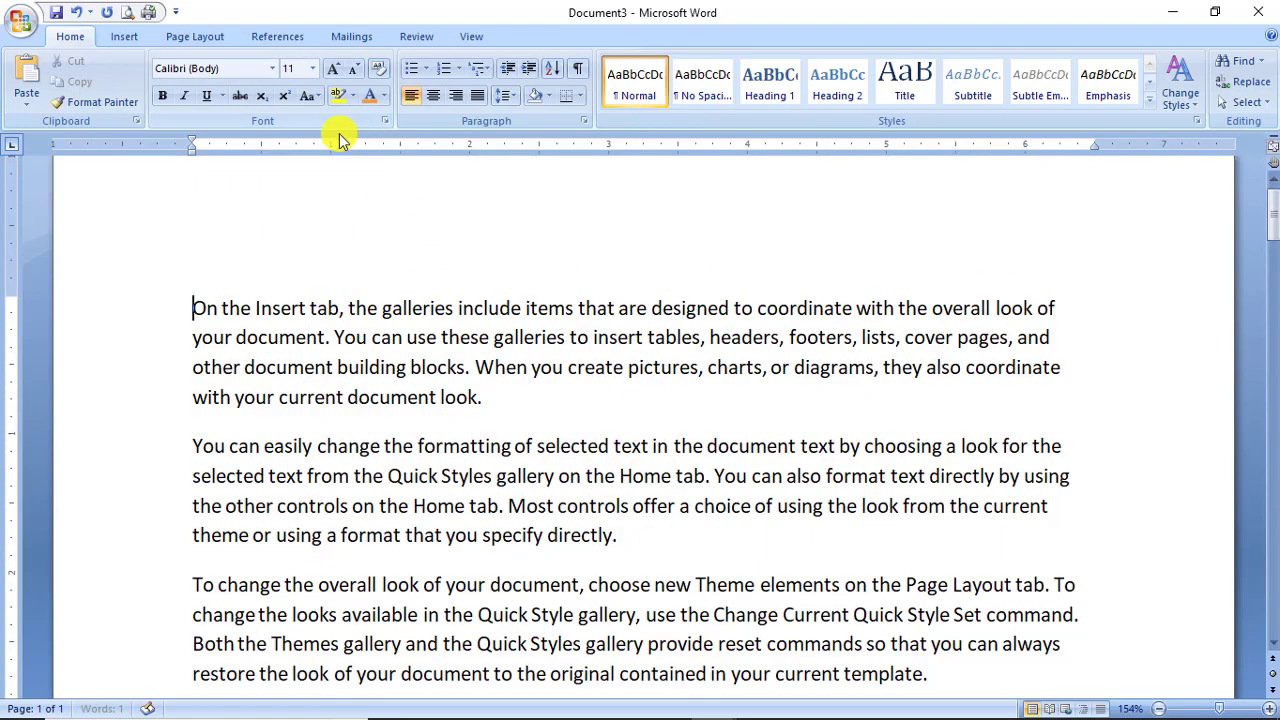
click(127, 12)
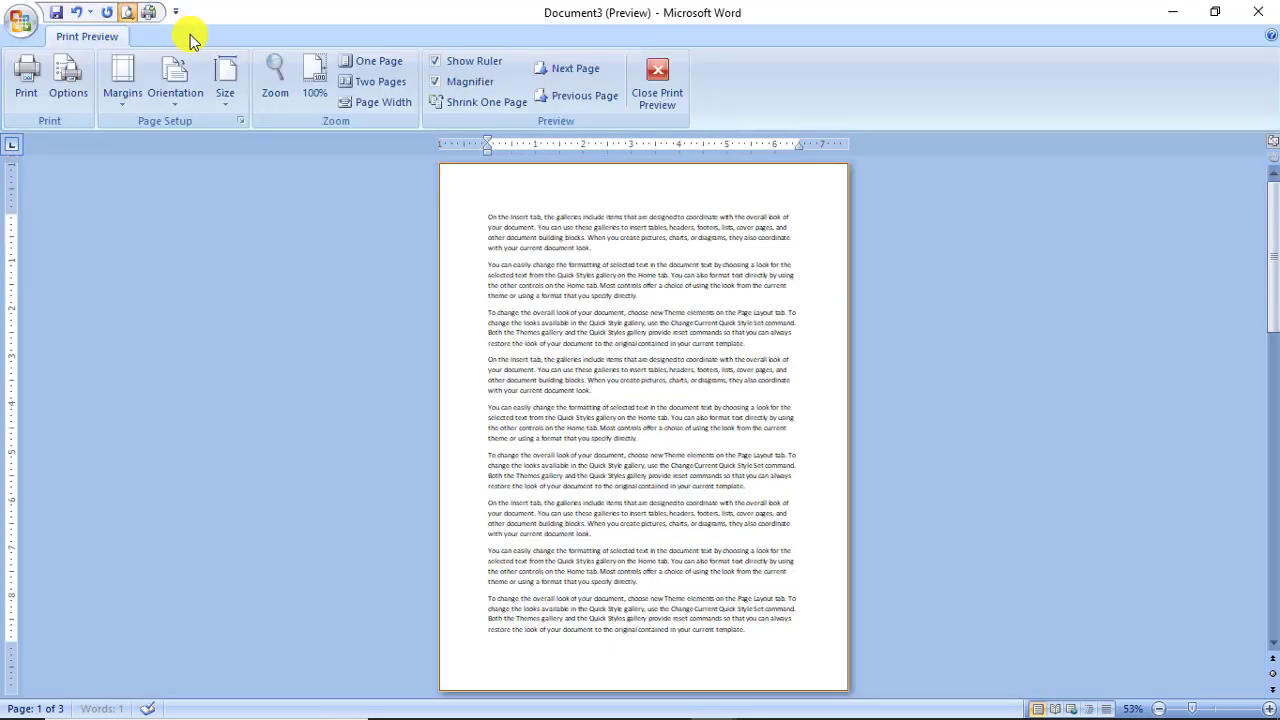
scroll(520, 310, down, 3)
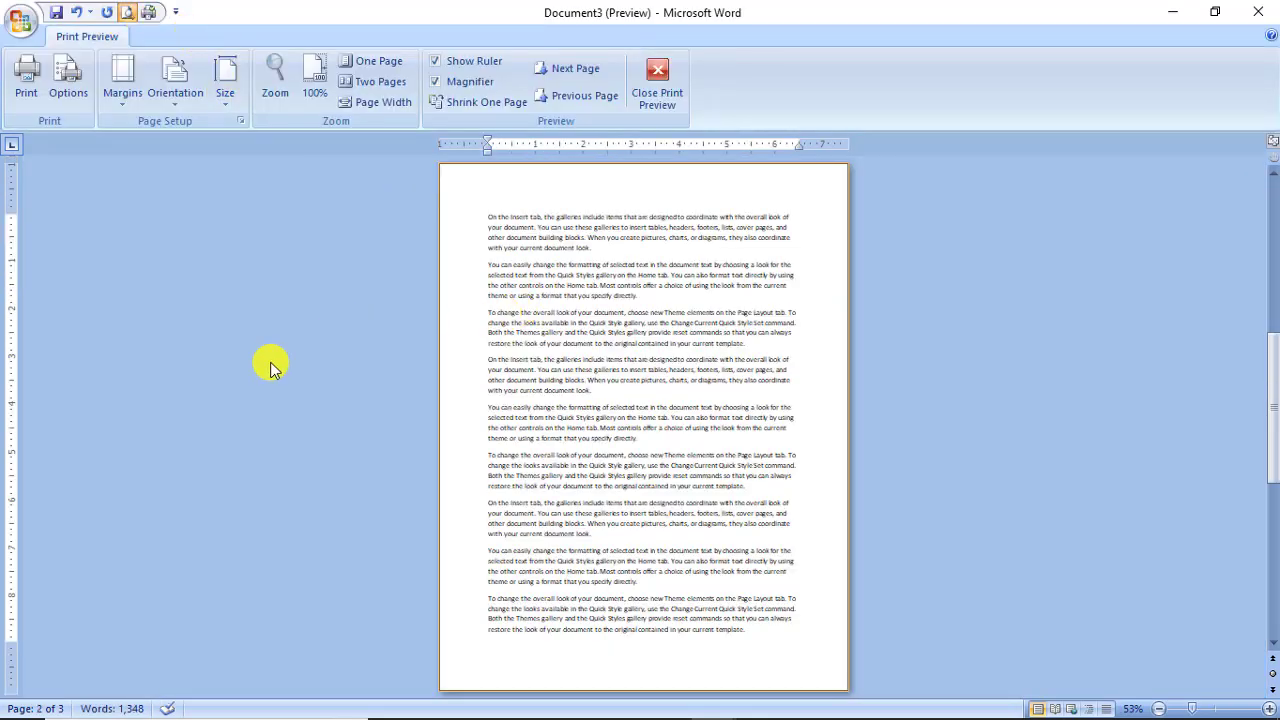
scroll(318, 574, down, 1)
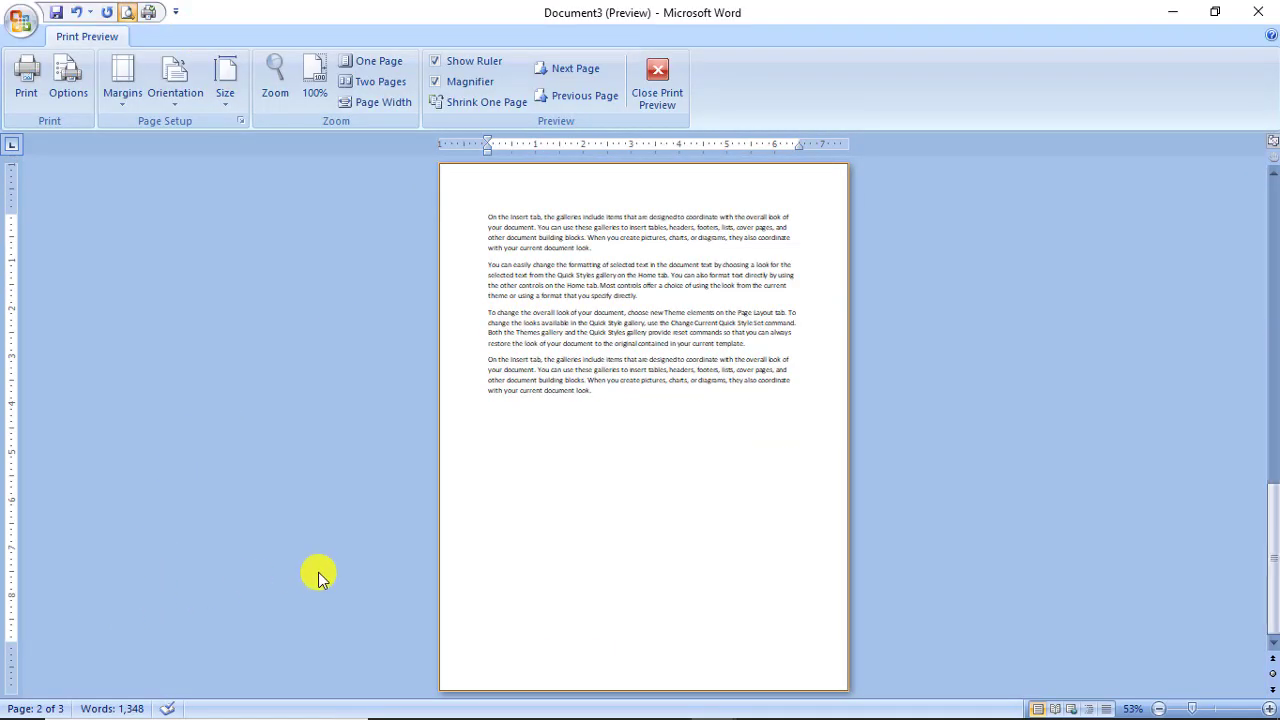
scroll(318, 574, up, 2)
key(Escape)
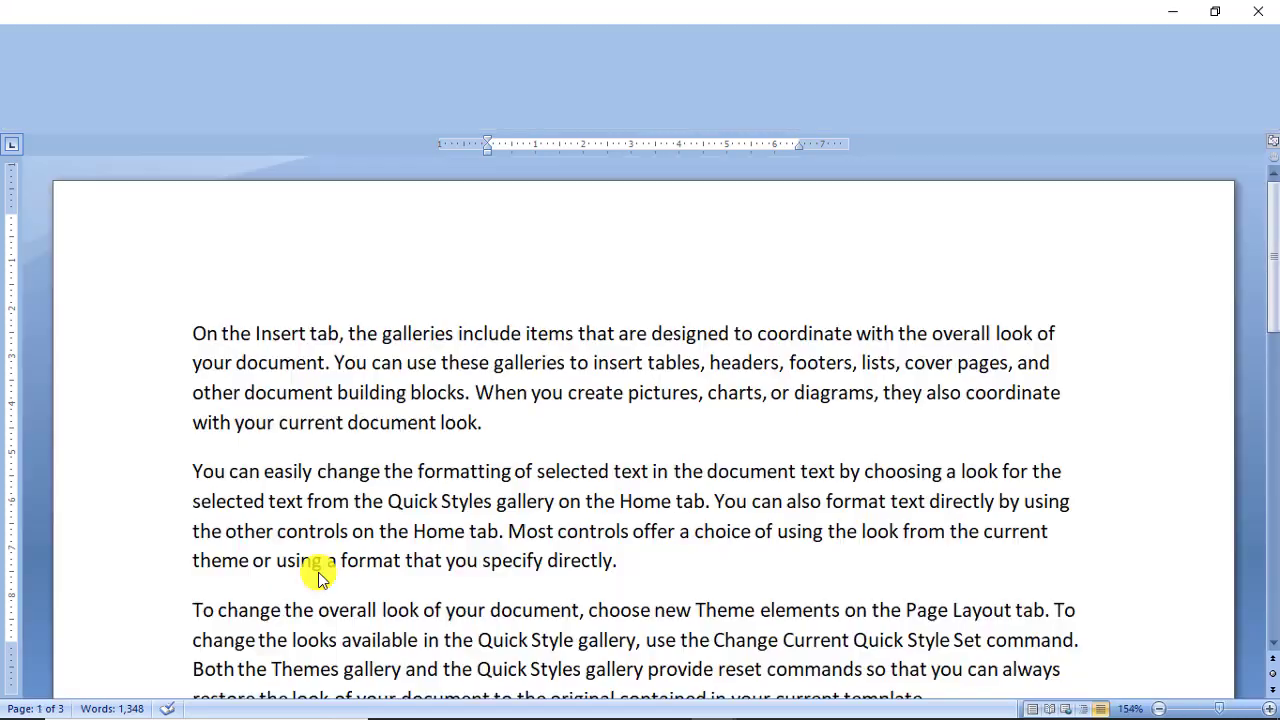
Type a 'Ch 1' line above the first paragraph.
key(Return)
key(Up)
text(Ch 1)
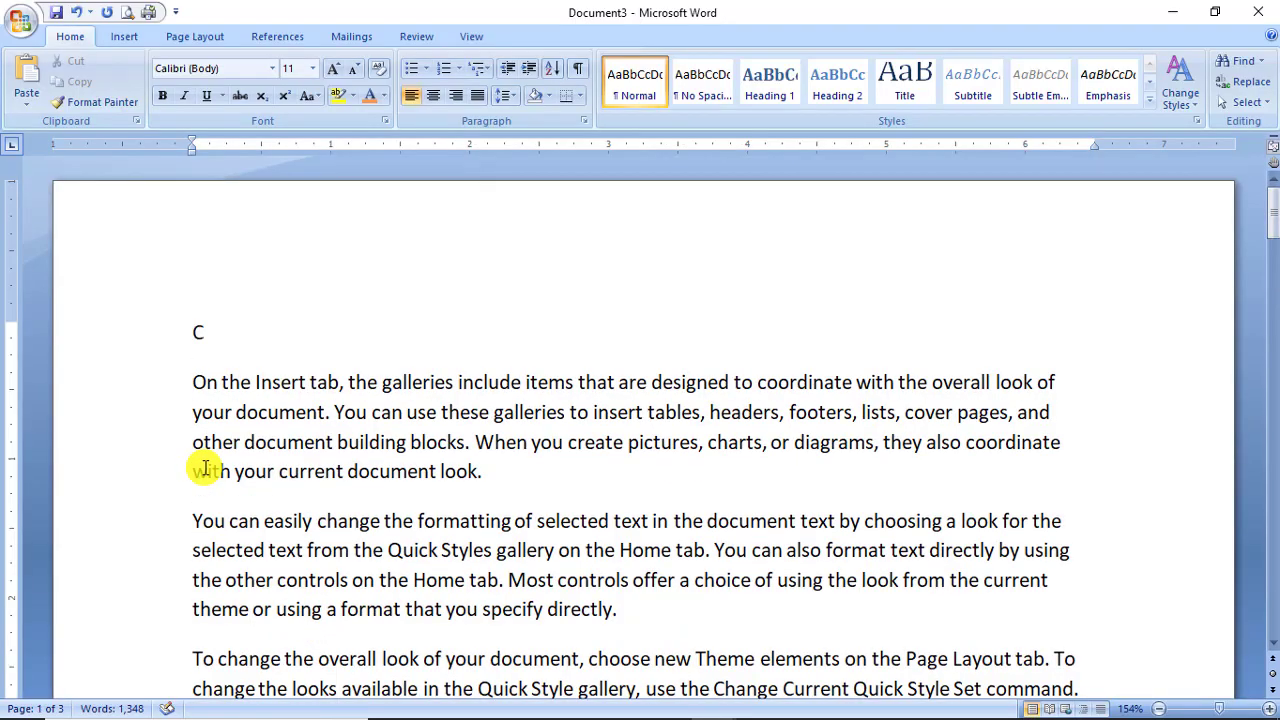
key(Return)
key(BackSpace)
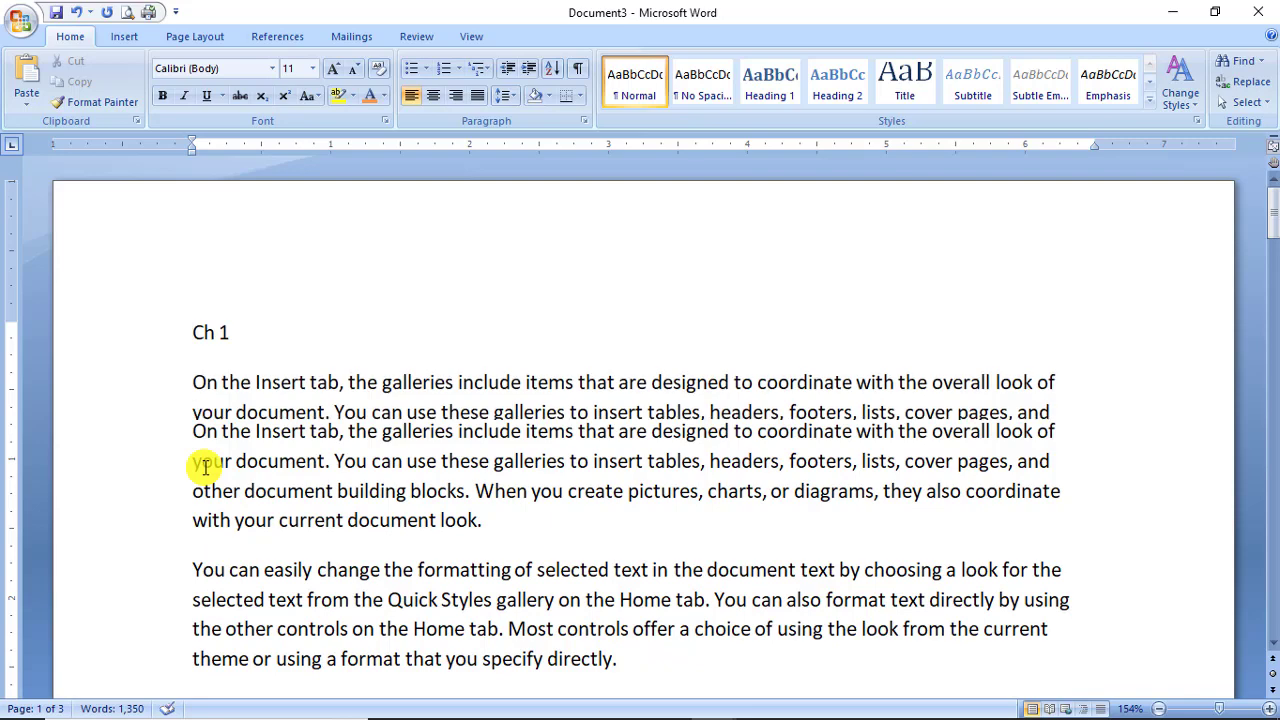
Format Ch 1 in Algerian, 20 pt, orange.
drag(233, 333, 171, 334)
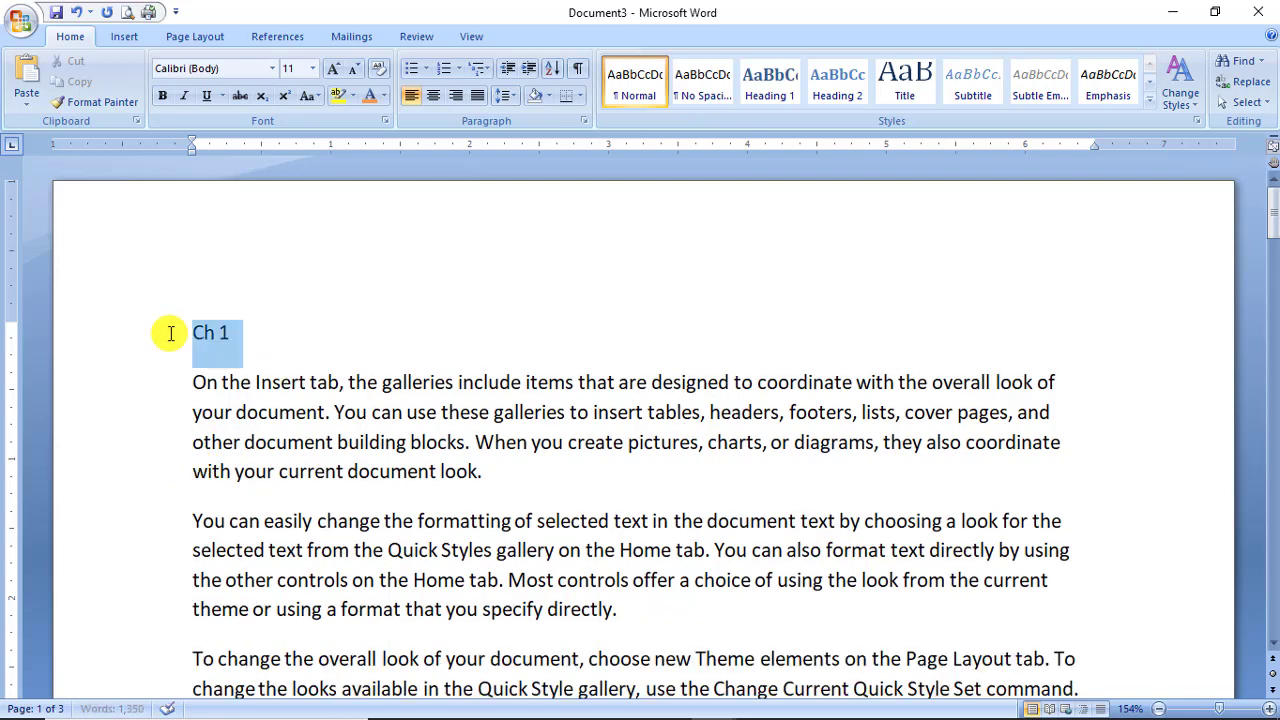
click(272, 69)
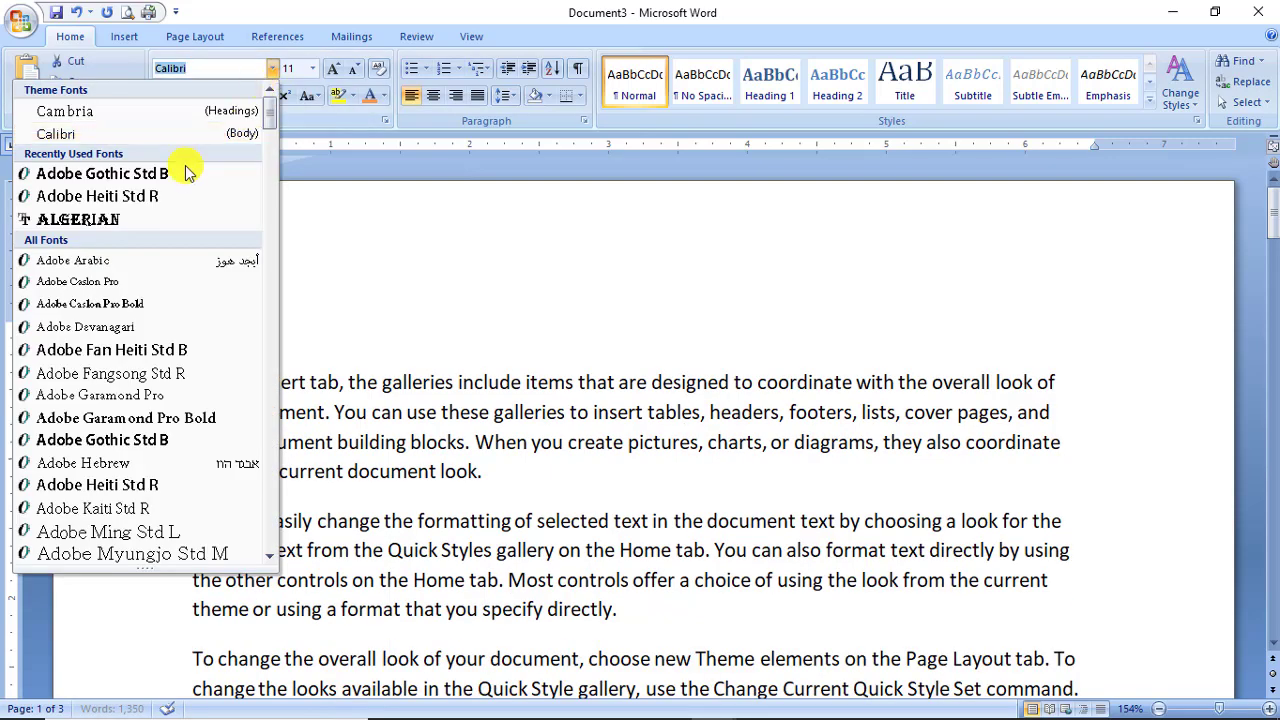
click(166, 220)
click(312, 69)
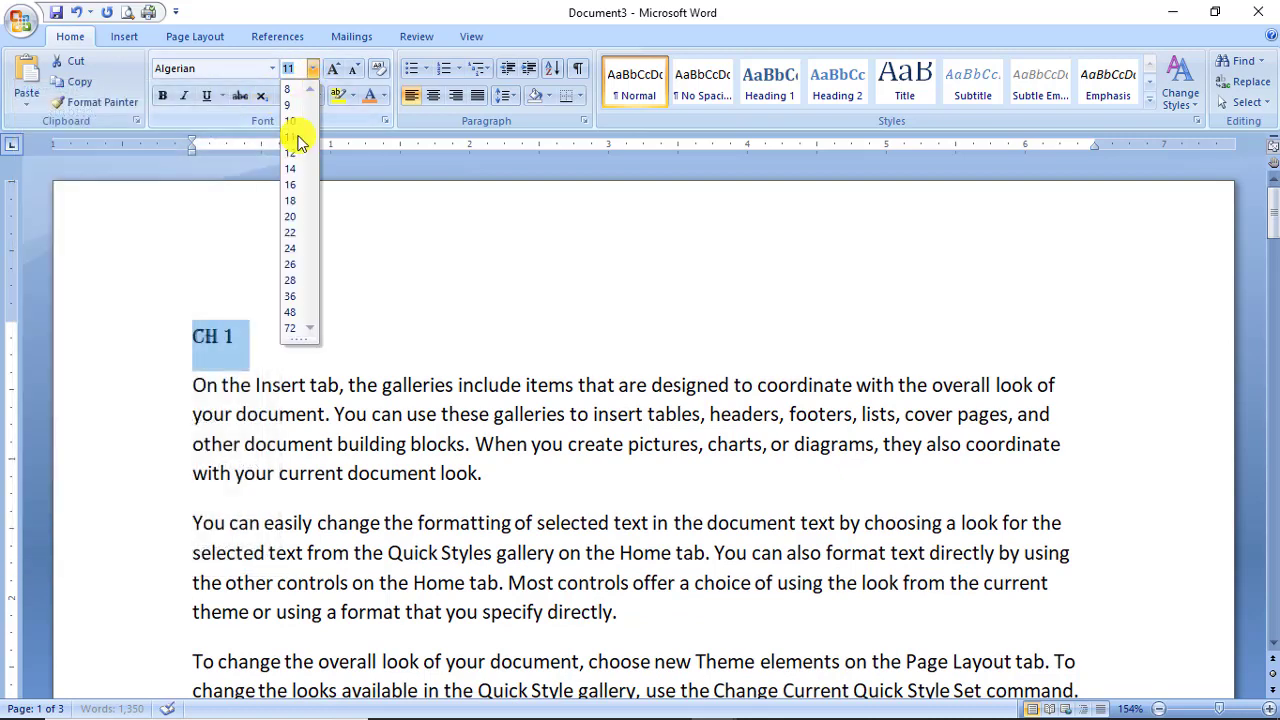
click(290, 216)
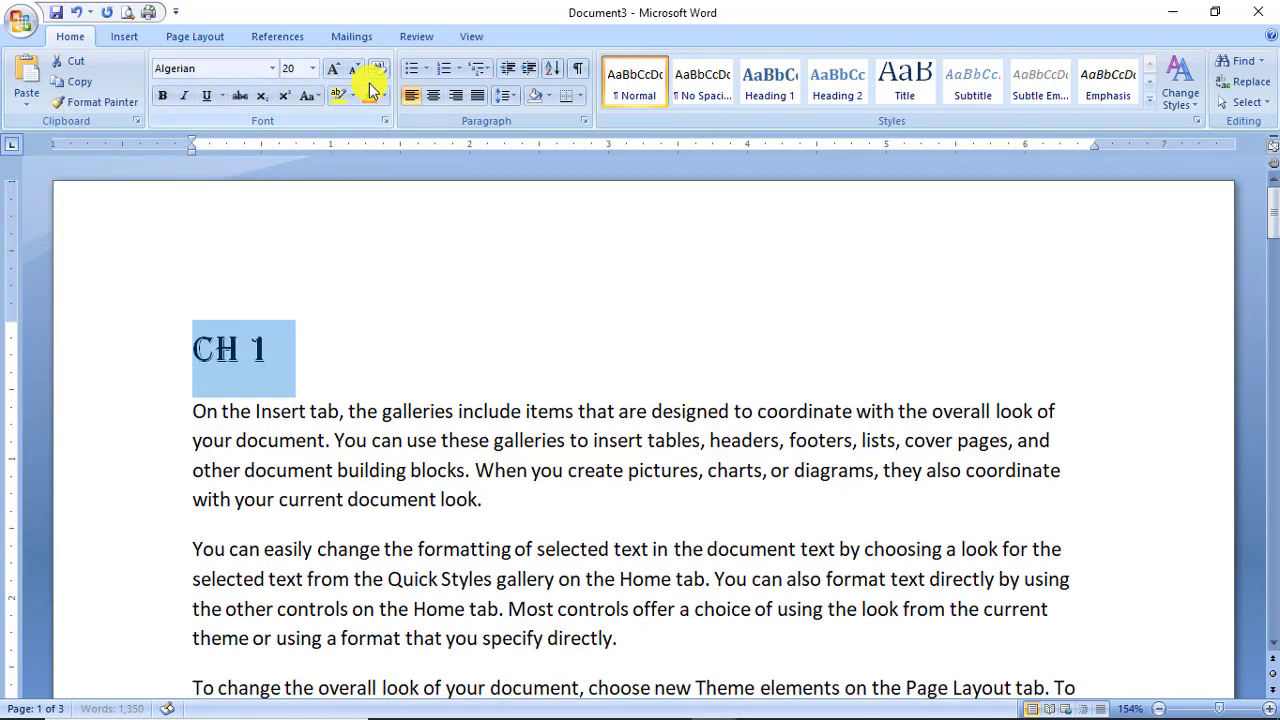
click(368, 95)
click(319, 385)
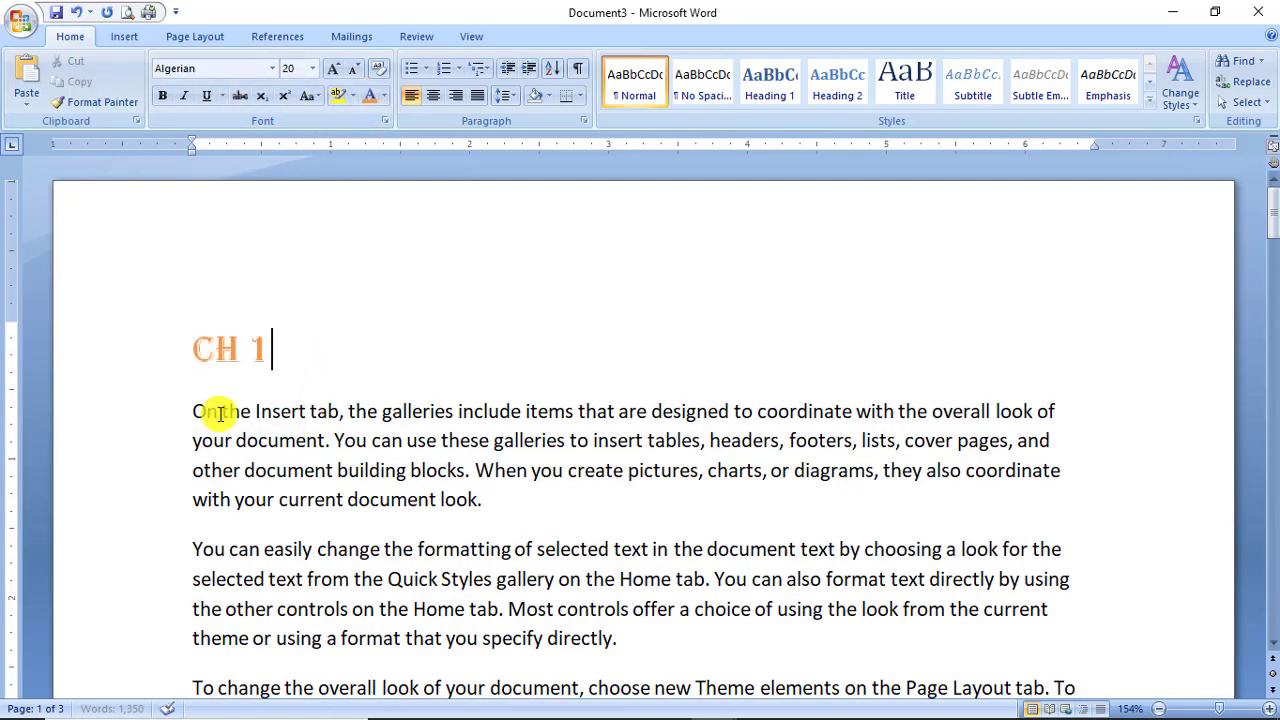
Insert a 'Ch 2' line before the repeated paragraphs.
scroll(223, 486, down, 6)
scroll(226, 490, down, 6)
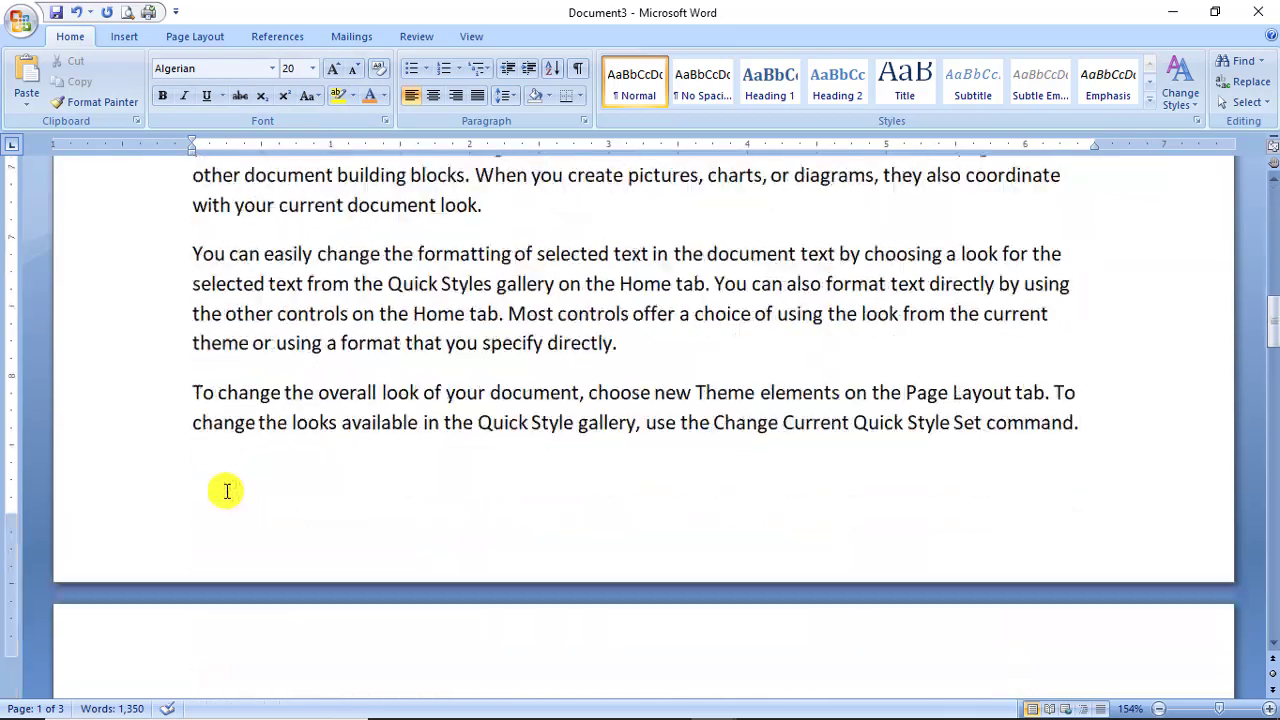
scroll(226, 490, up, 7)
scroll(226, 490, up, 1)
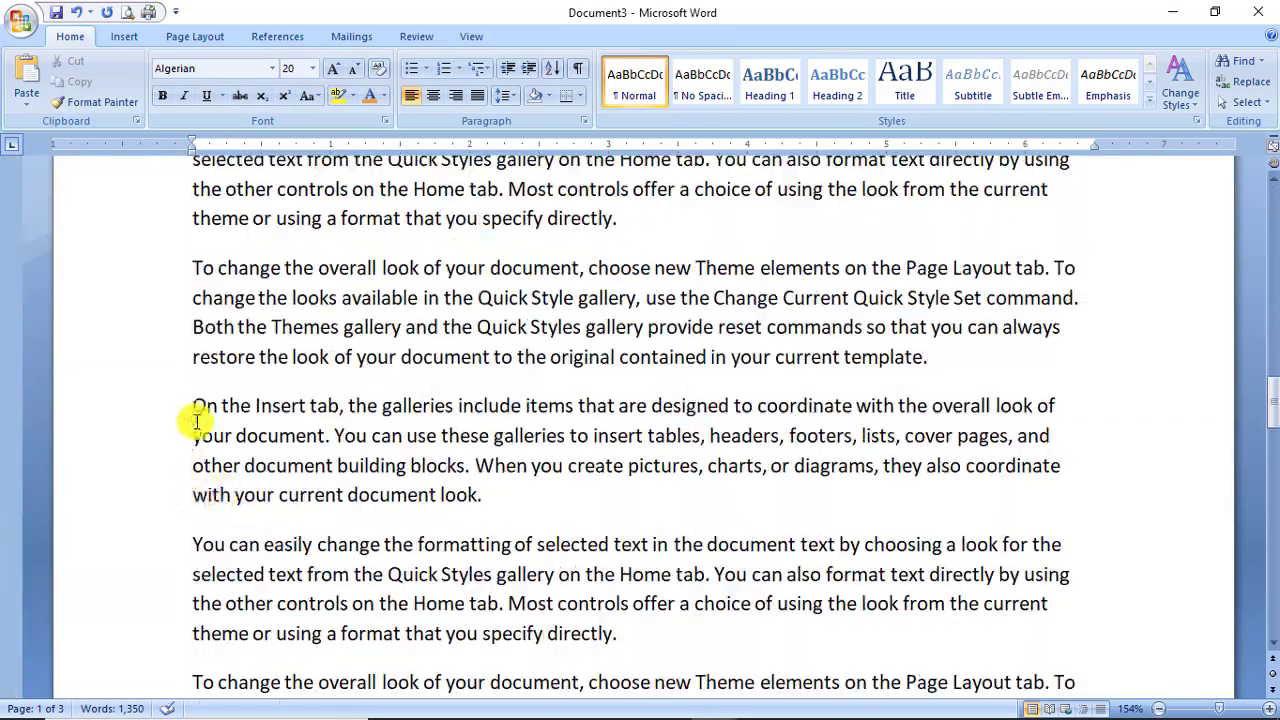
click(191, 404)
key(Return)
text(C)
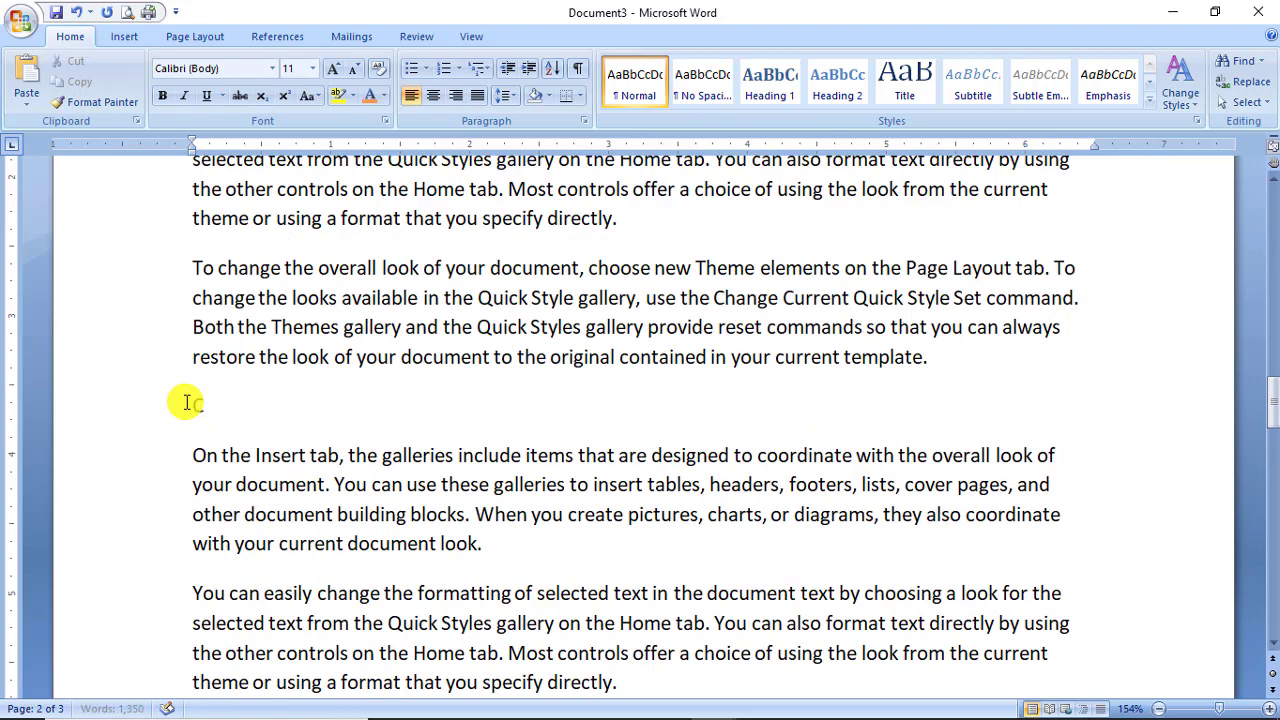
text(h 2)
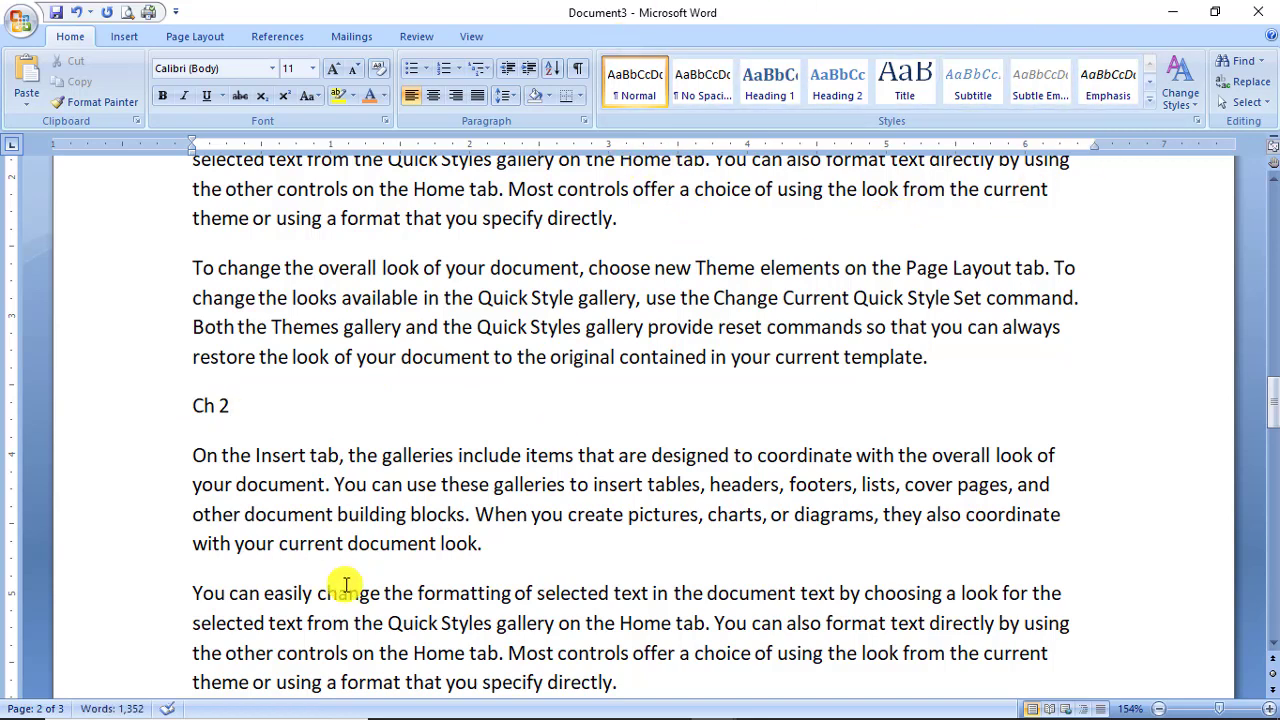
scroll(345, 585, up, 5)
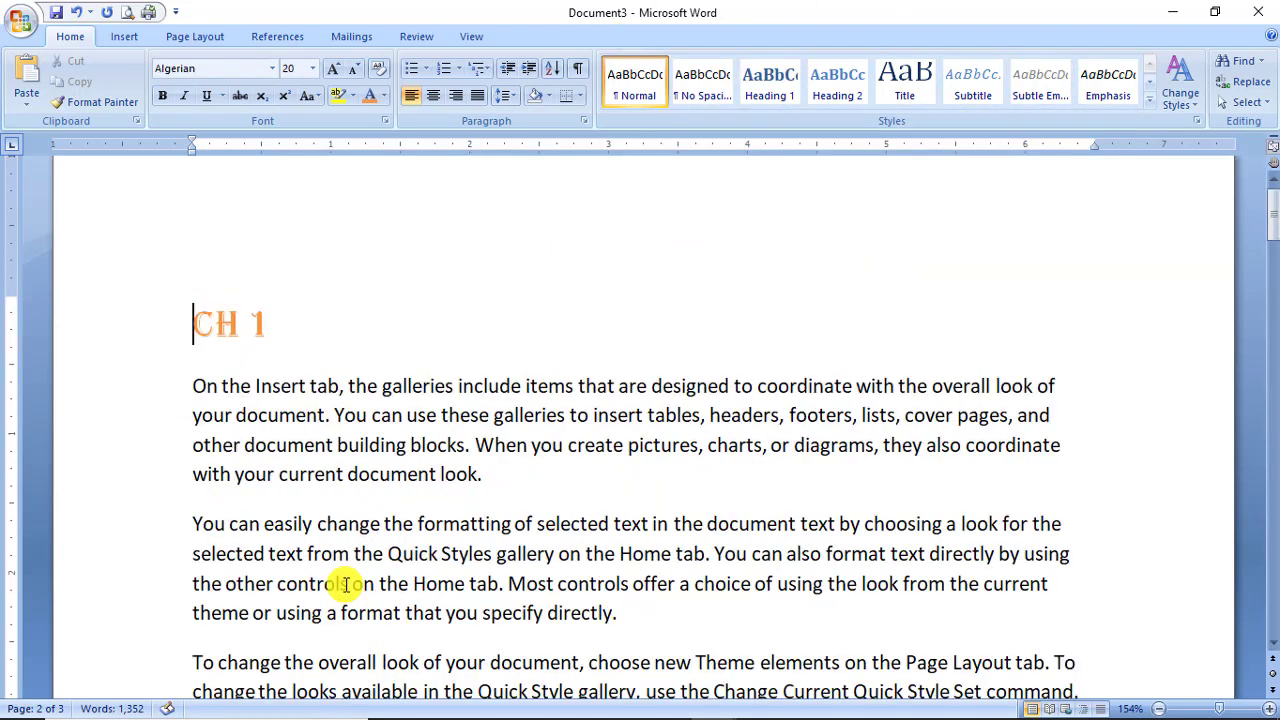
Apply the Heading 1 style to the Ch 1 and Ch 2 lines.
triple_click(189, 325)
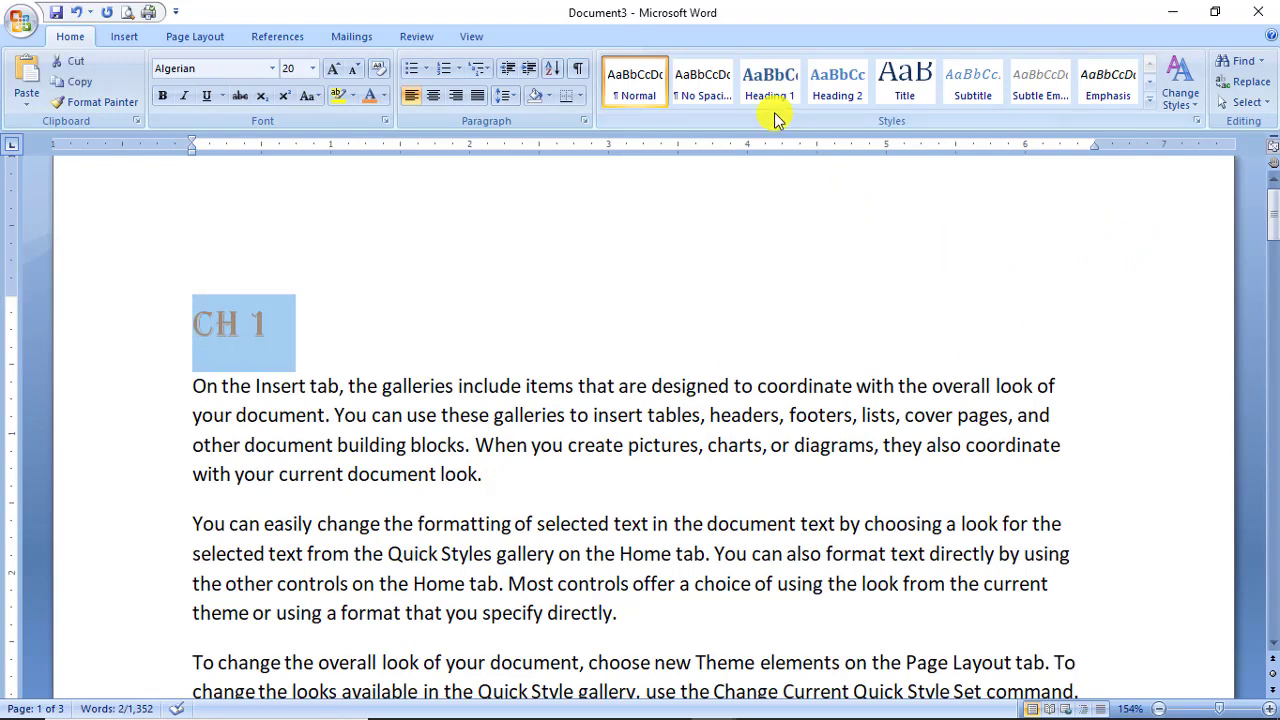
click(778, 100)
click(366, 528)
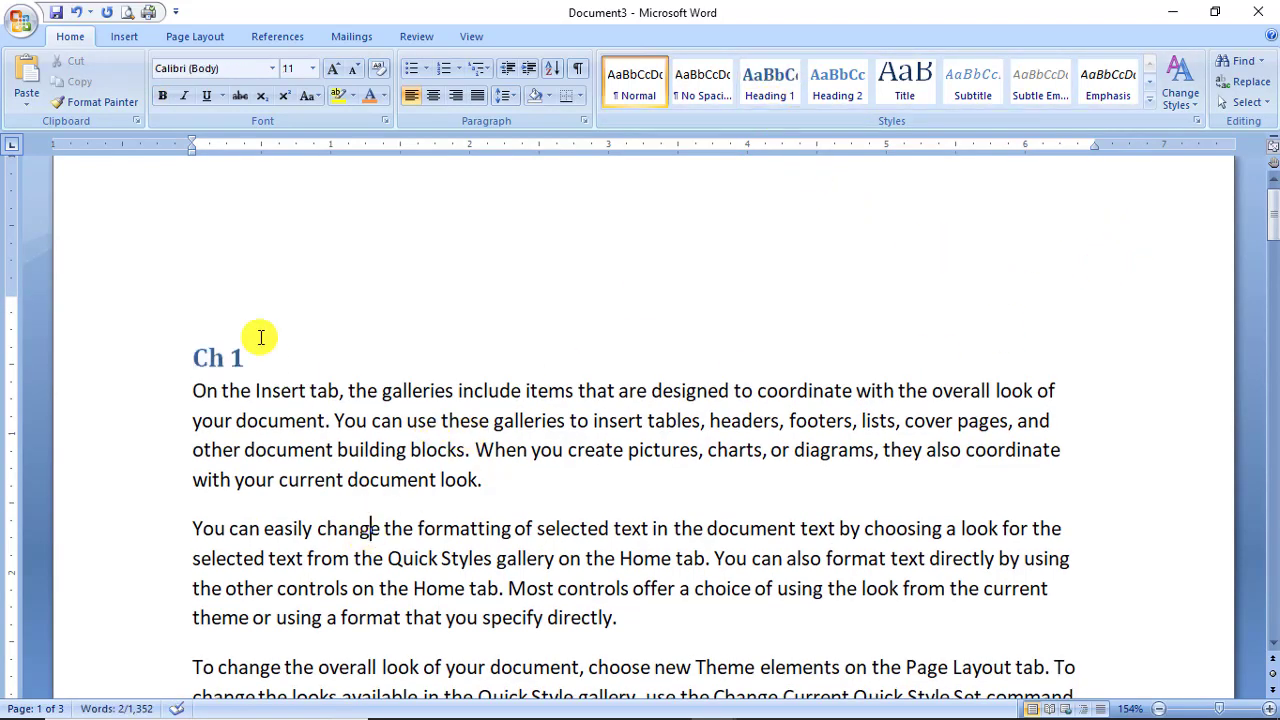
click(261, 342)
scroll(257, 494, down, 5)
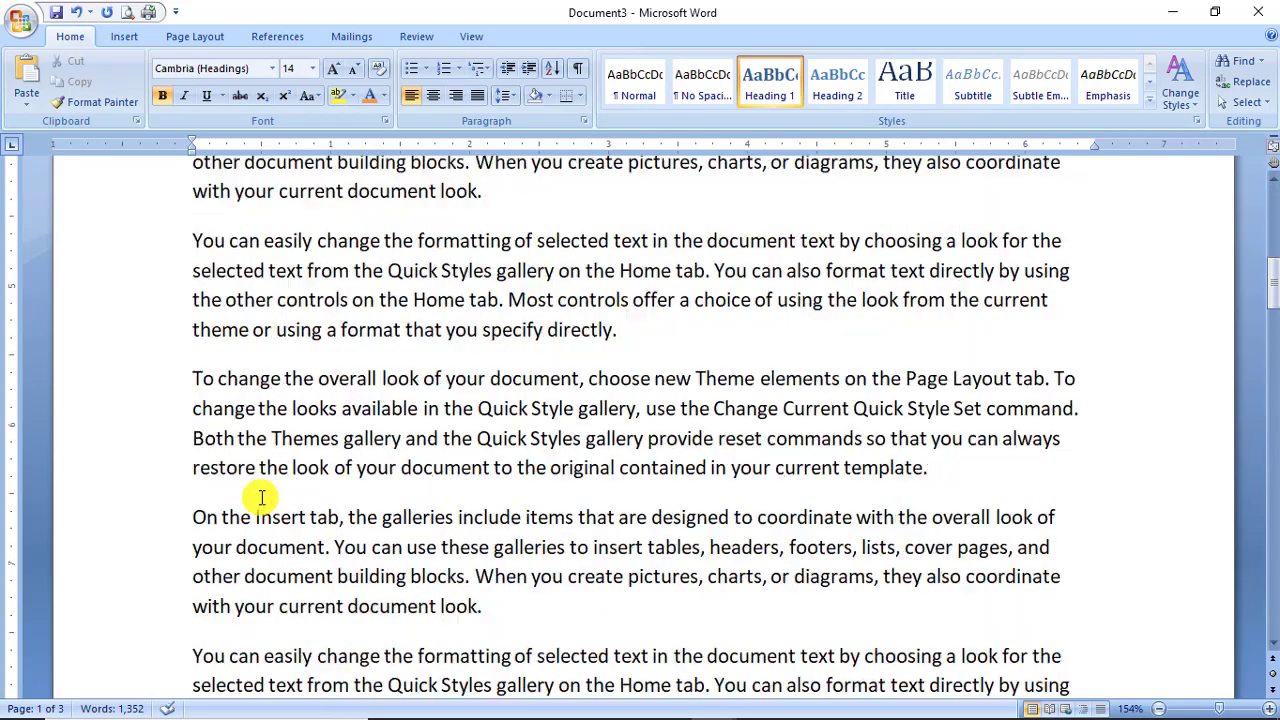
scroll(261, 498, down, 7)
drag(190, 242, 228, 243)
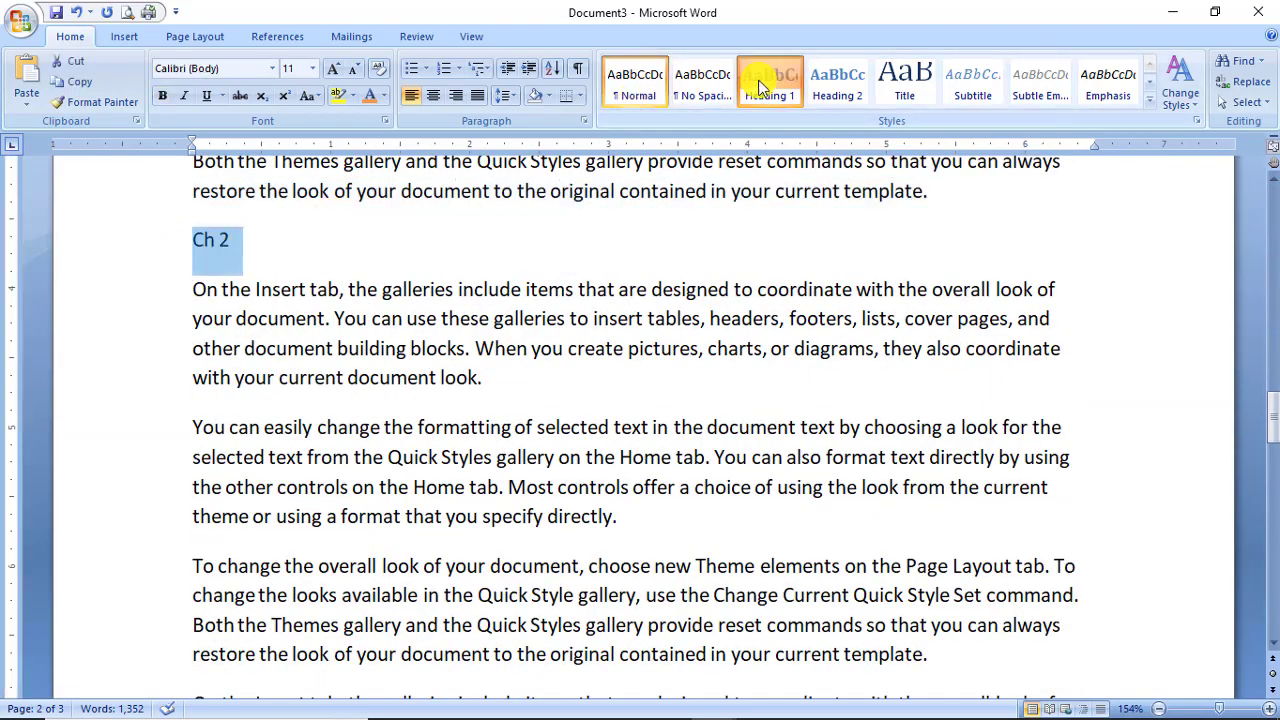
click(770, 85)
Add a Heading 1 'Ch 3' line before the third section and open Print Preview.
scroll(437, 450, down, 3)
scroll(437, 450, down, 8)
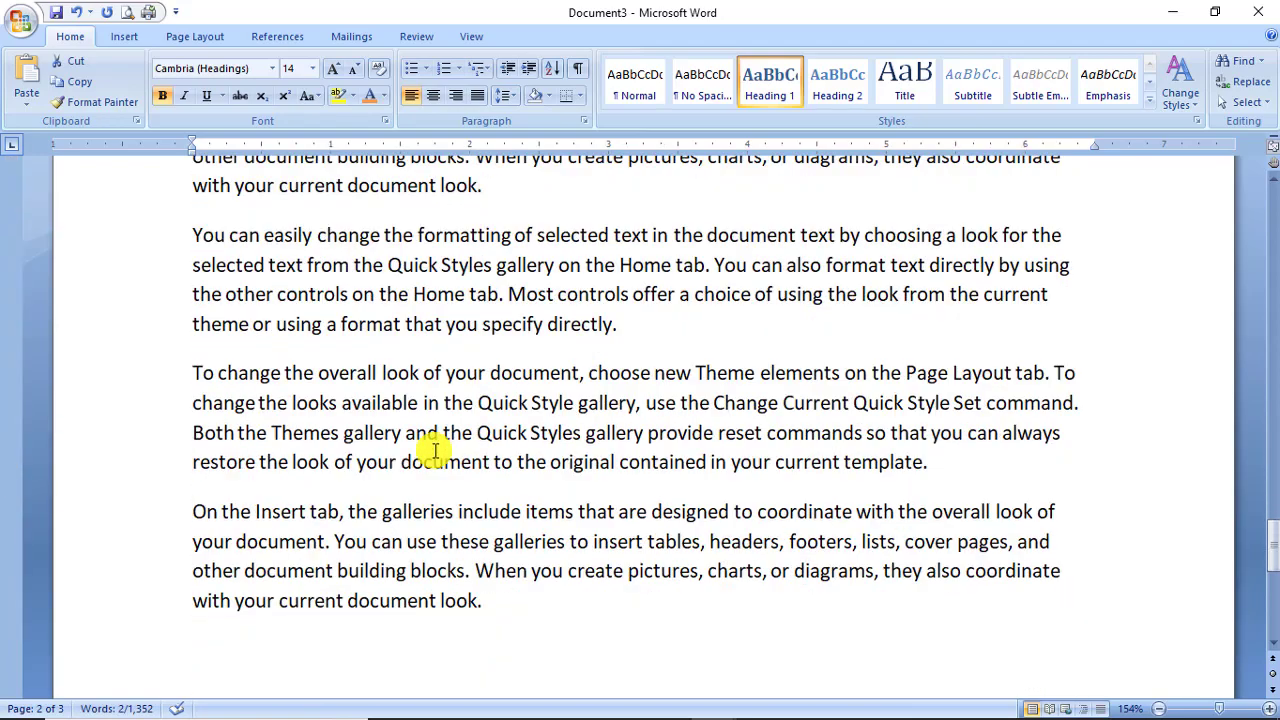
scroll(207, 322, up, 3)
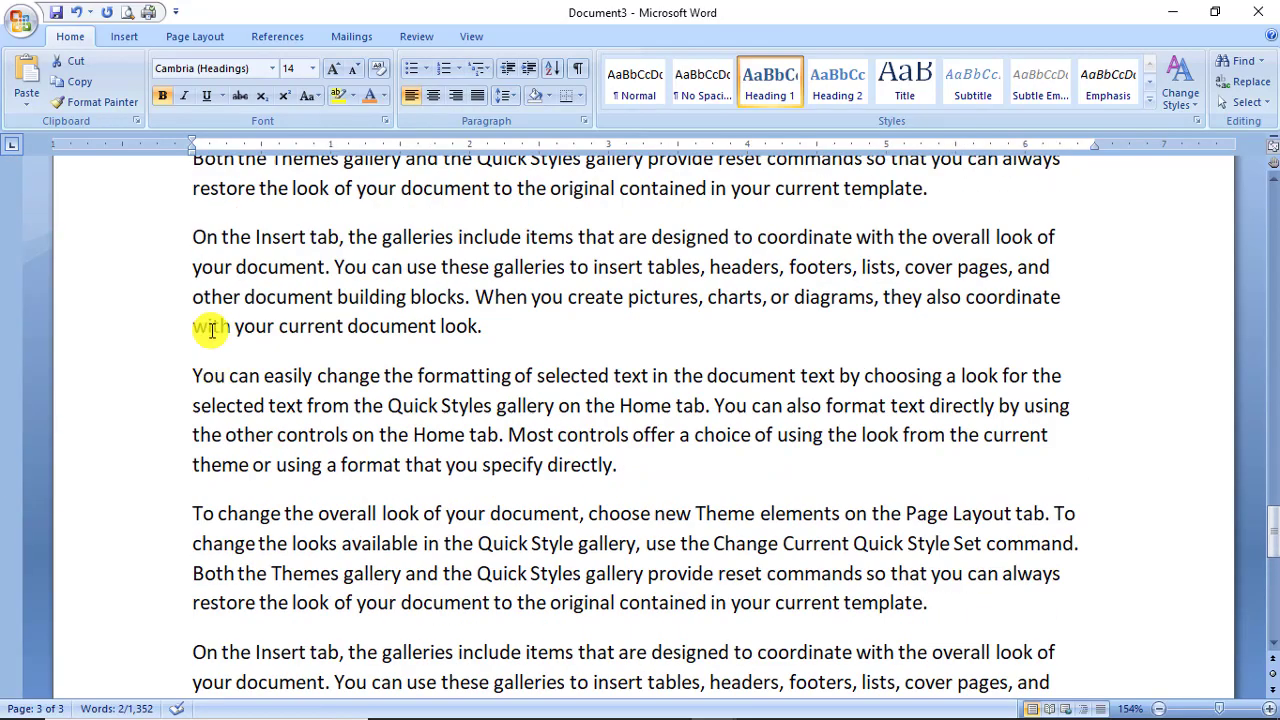
double_click(198, 222)
click(200, 230)
key(Return)
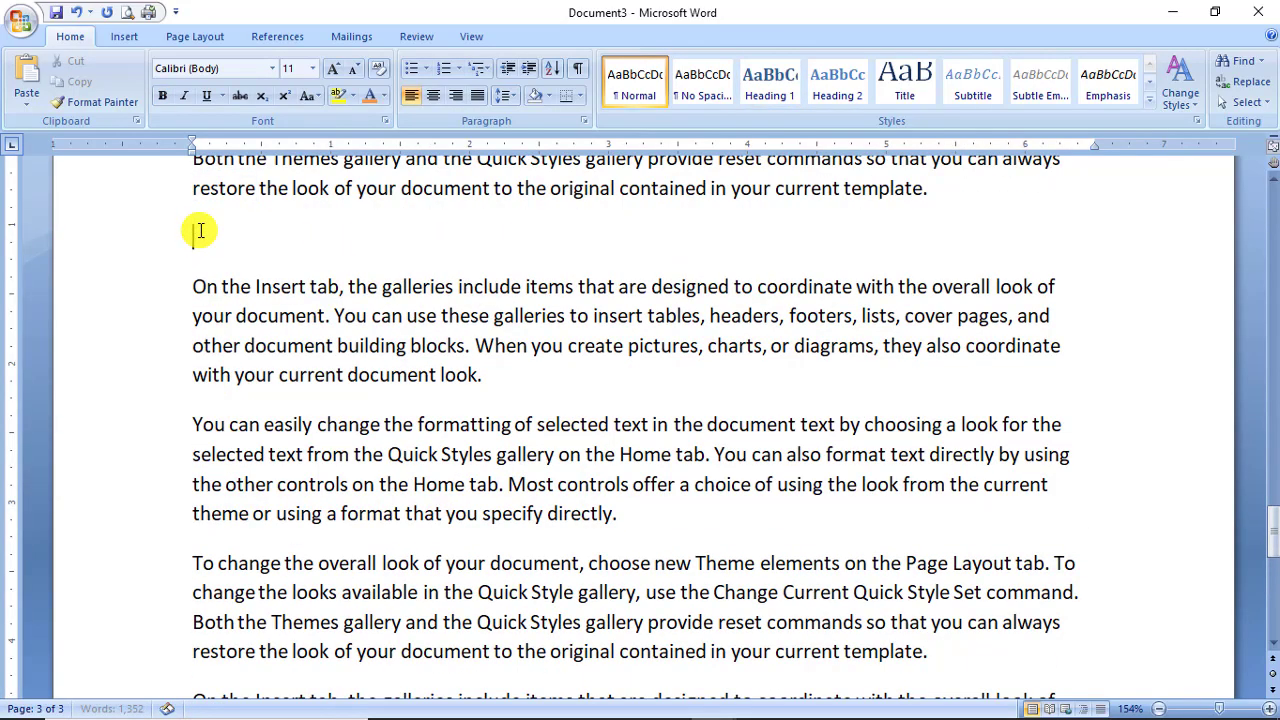
text(Ch 3)
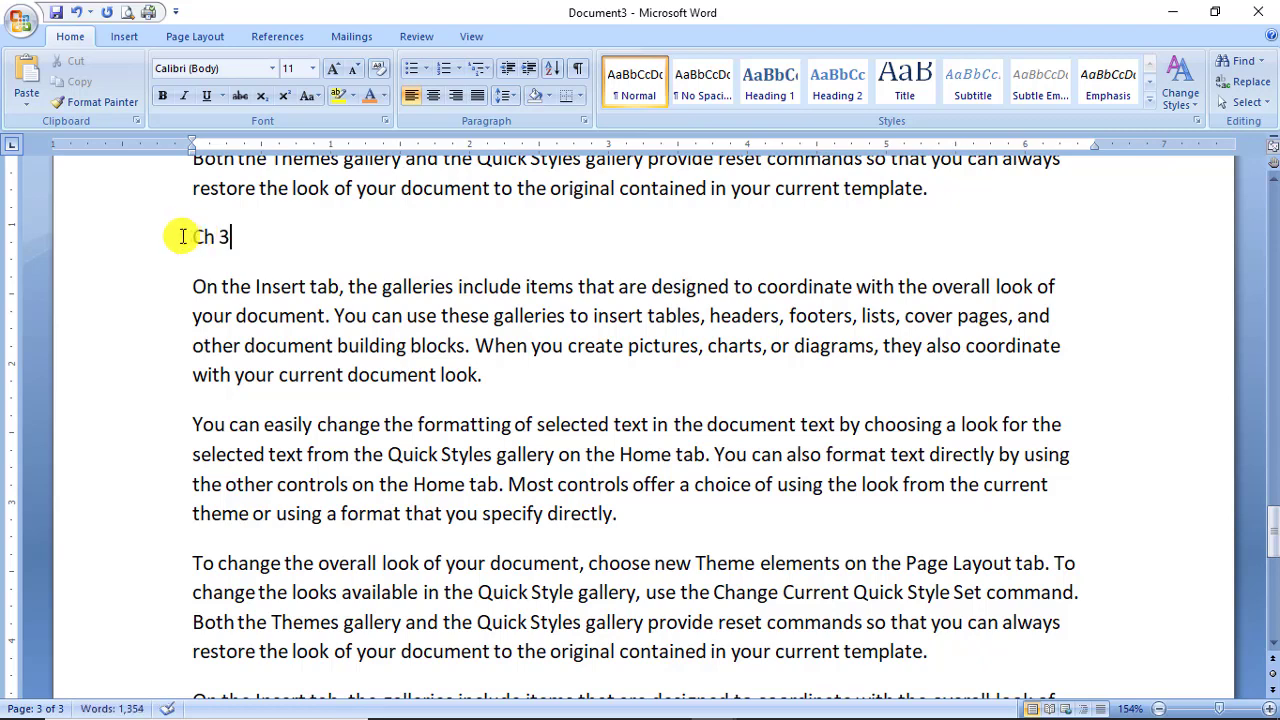
click(171, 242)
click(757, 94)
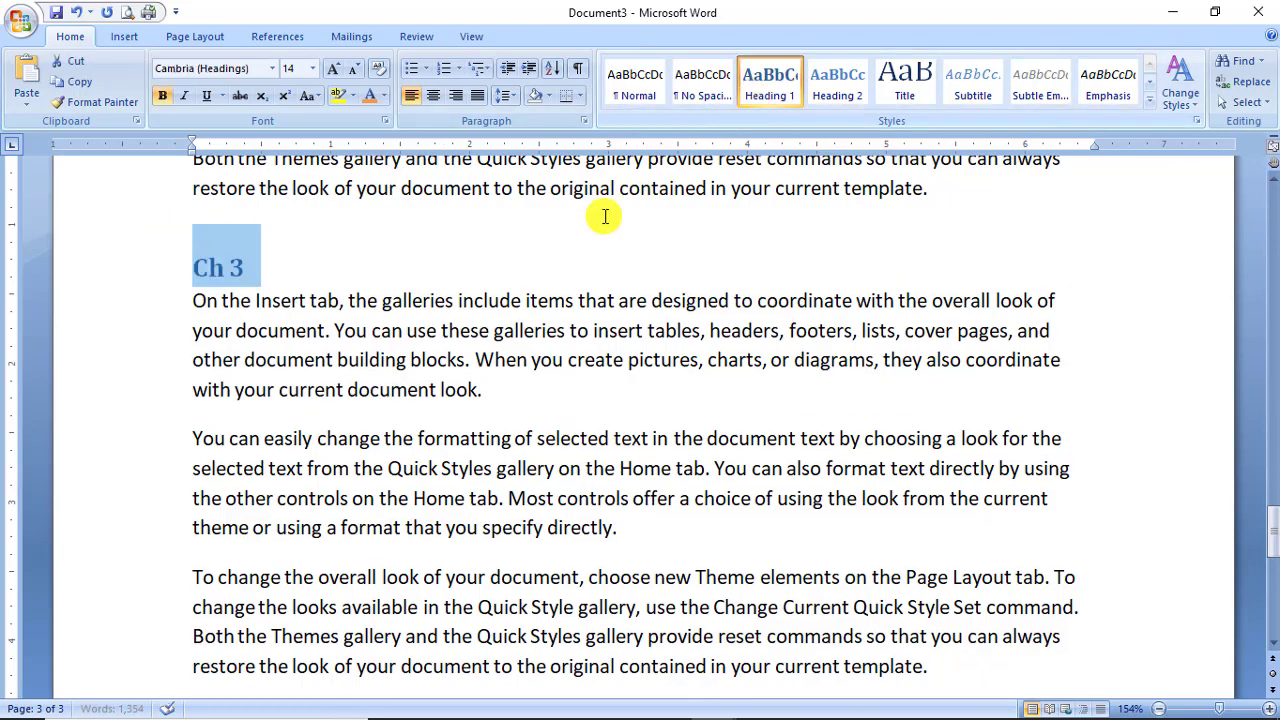
click(569, 245)
click(127, 12)
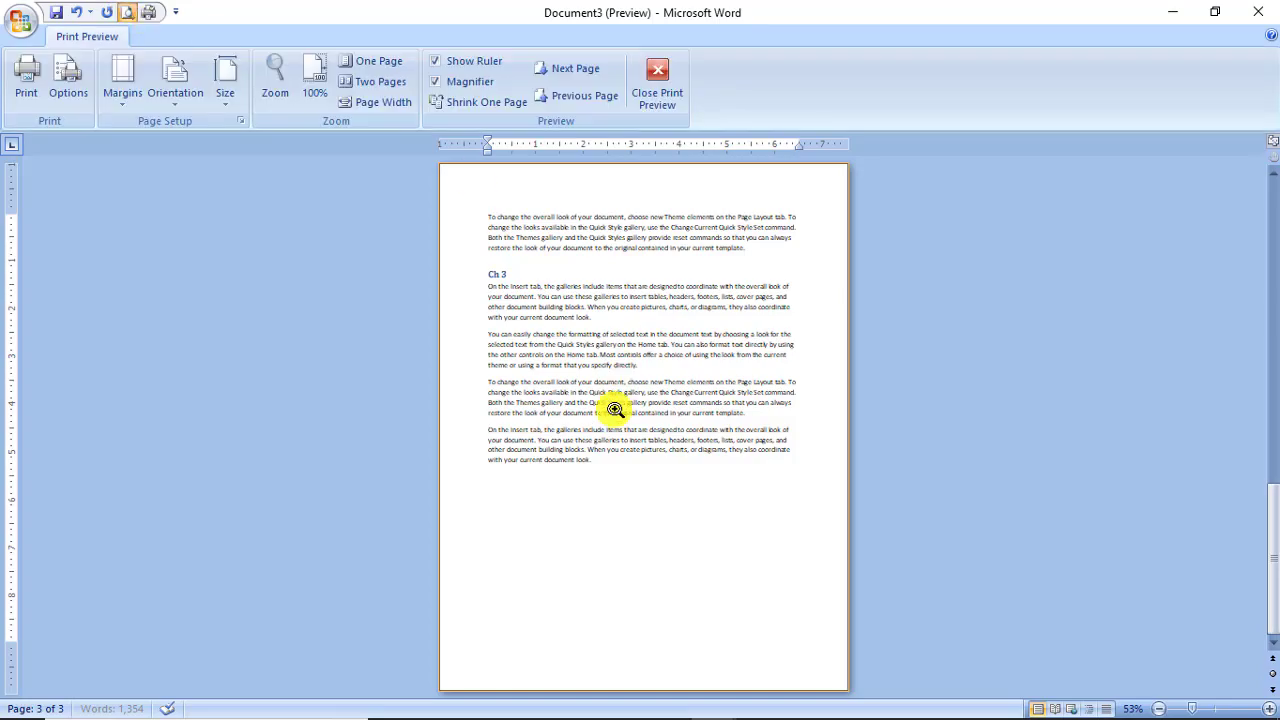
Zoom the print preview to 100% on Ch 1, then scroll down past the Ch 2 and Ch 3 headings.
click(499, 237)
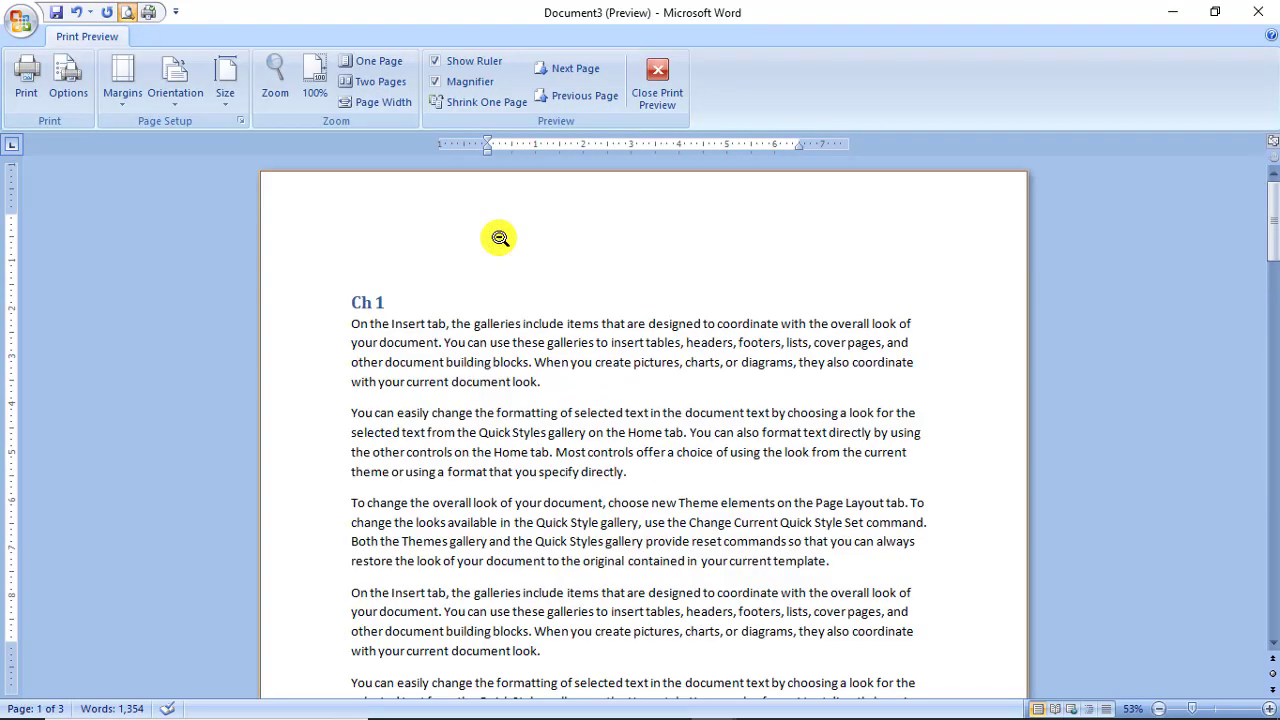
scroll(455, 549, down, 10)
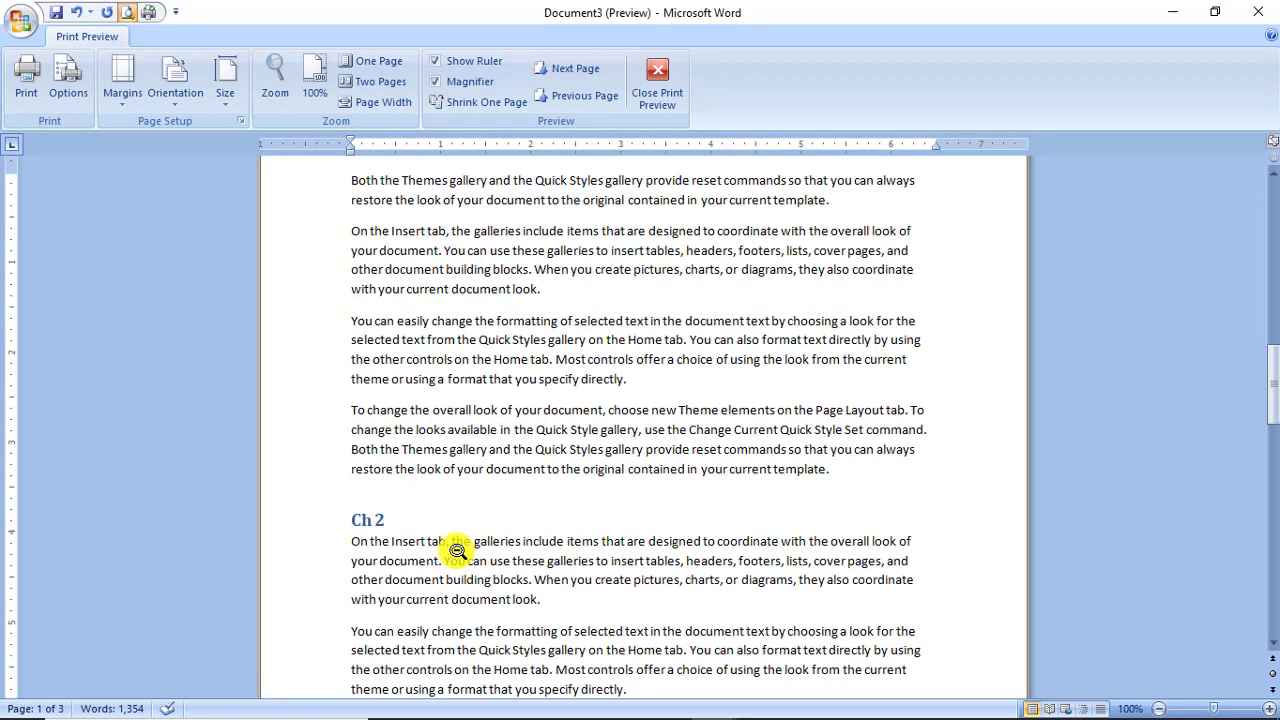
scroll(400, 540, down, 10)
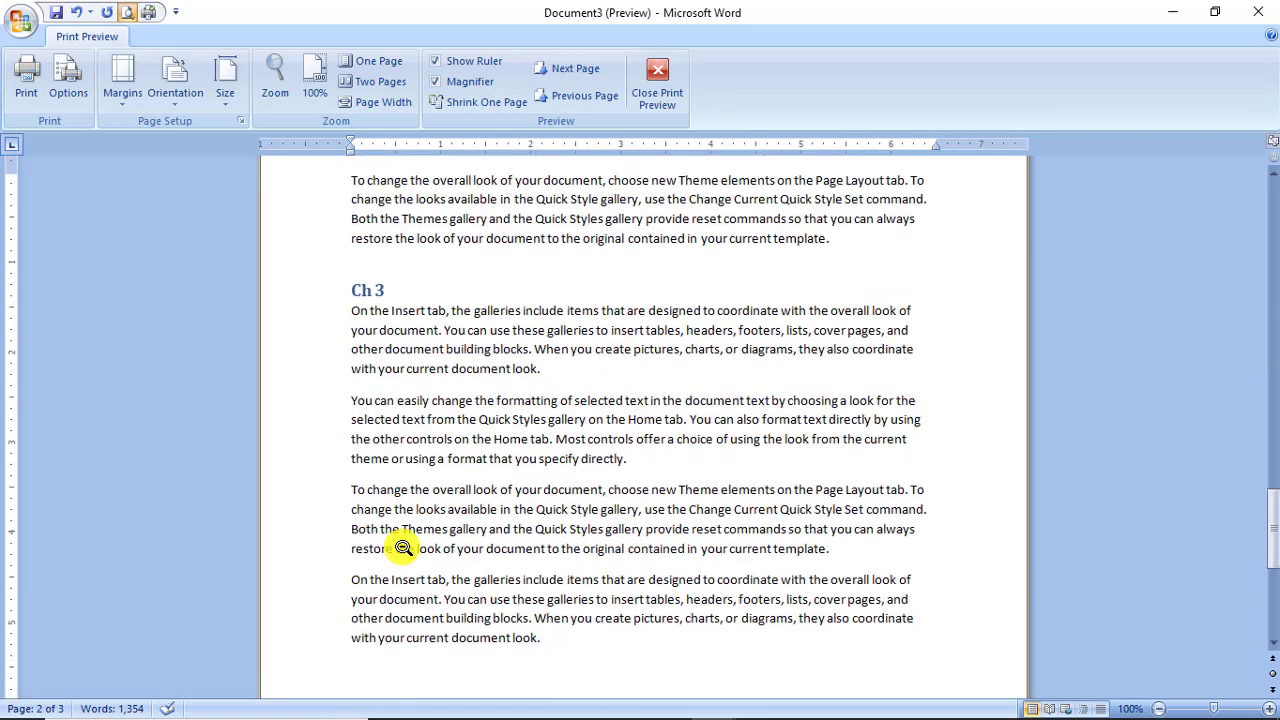
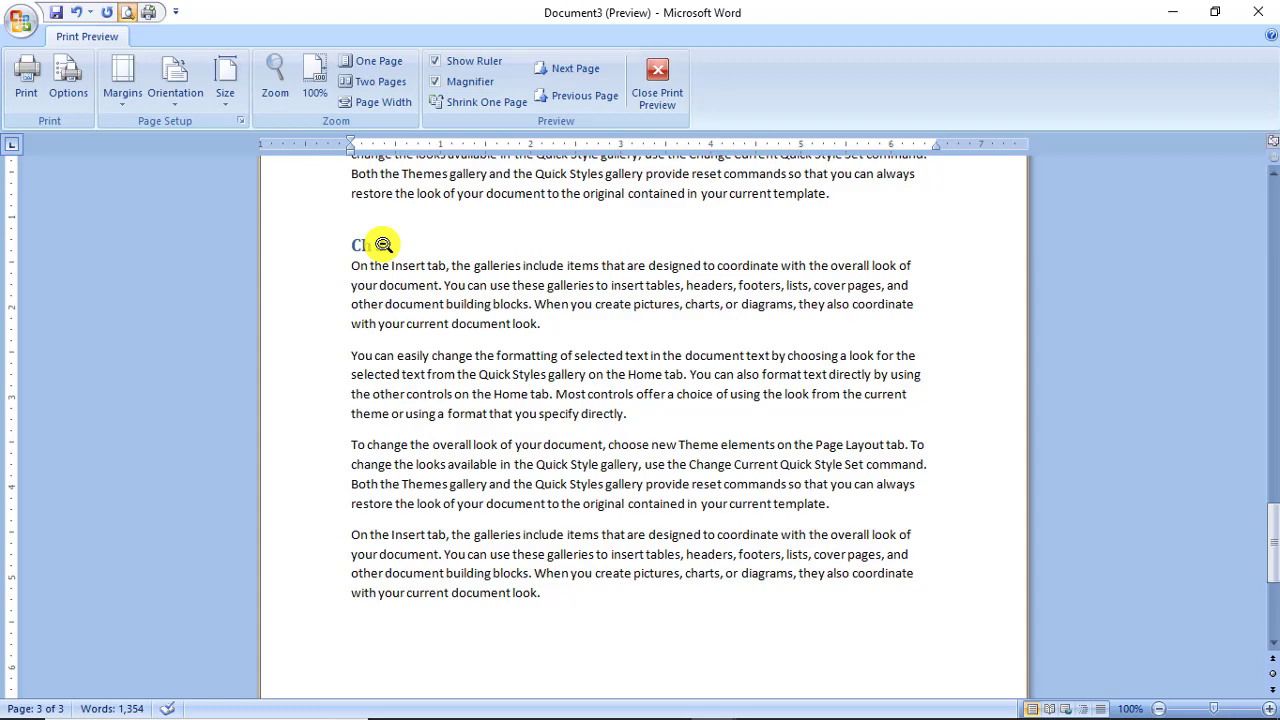
Exit Print Preview back to the document and expand the Quick Styles gallery.
key(Escape)
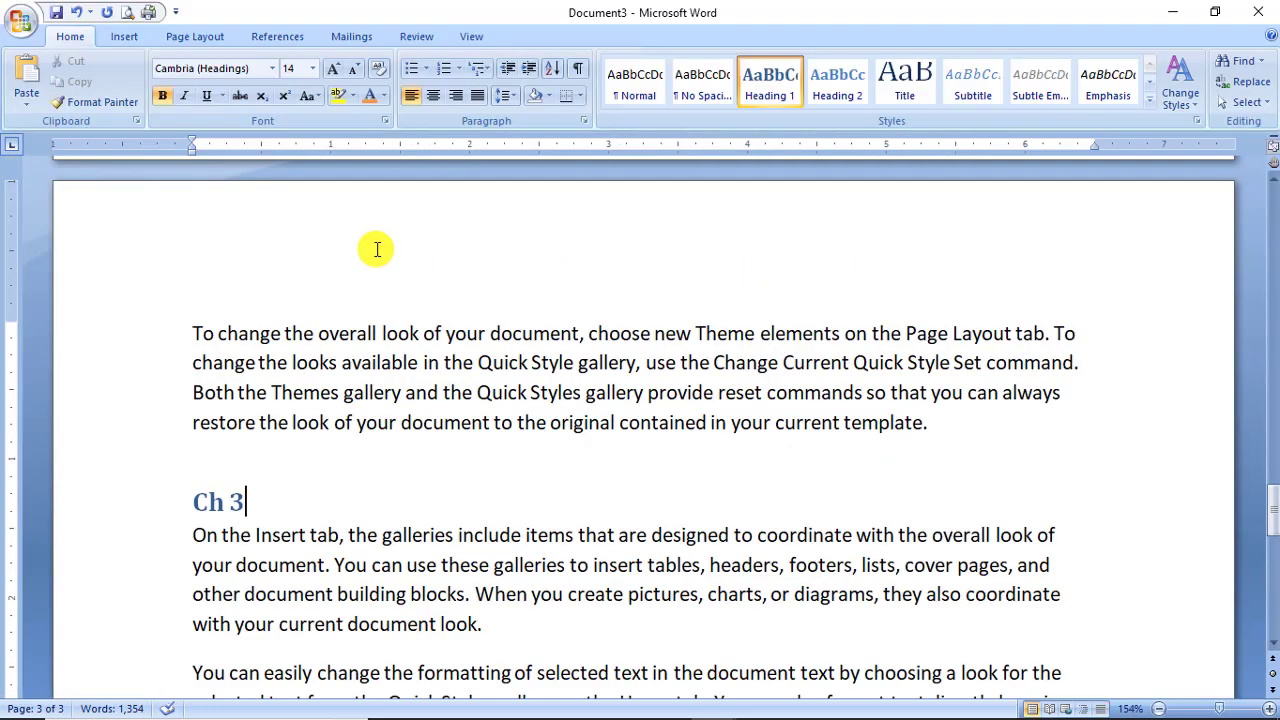
click(1150, 102)
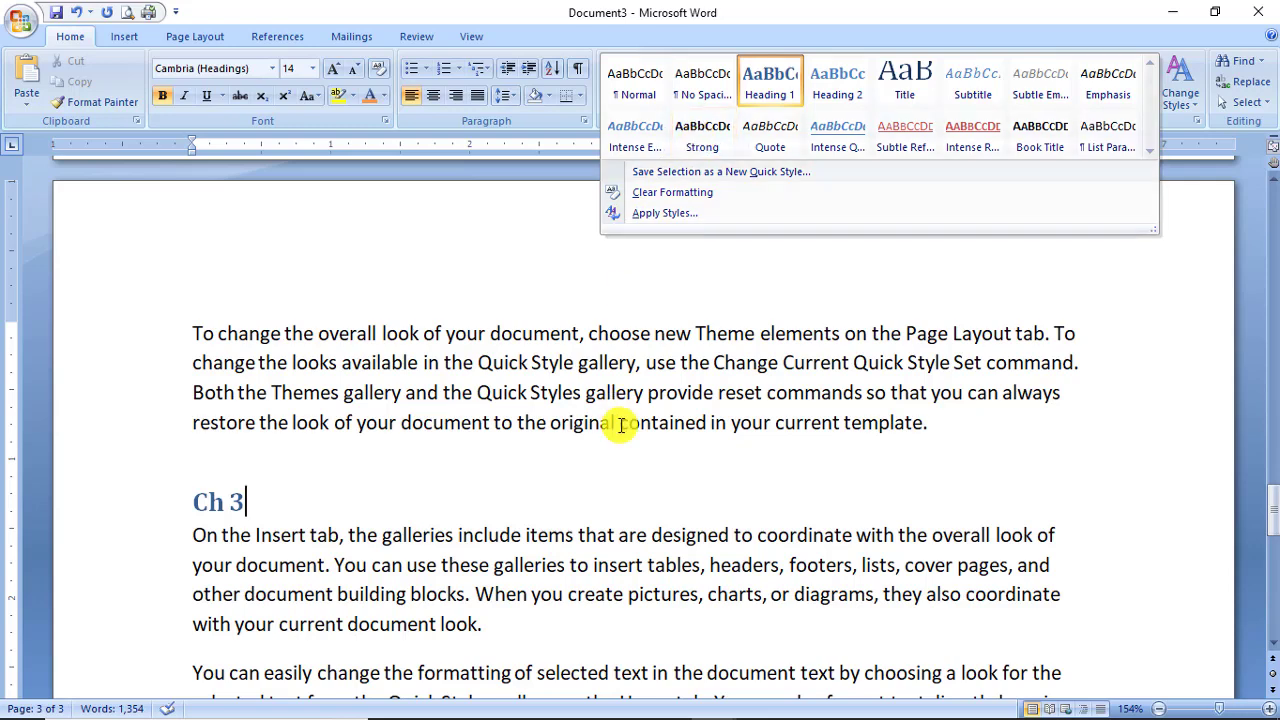
Dismiss the Quick Styles and Borders lists unchanged and return to the top of page 1.
key(Escape)
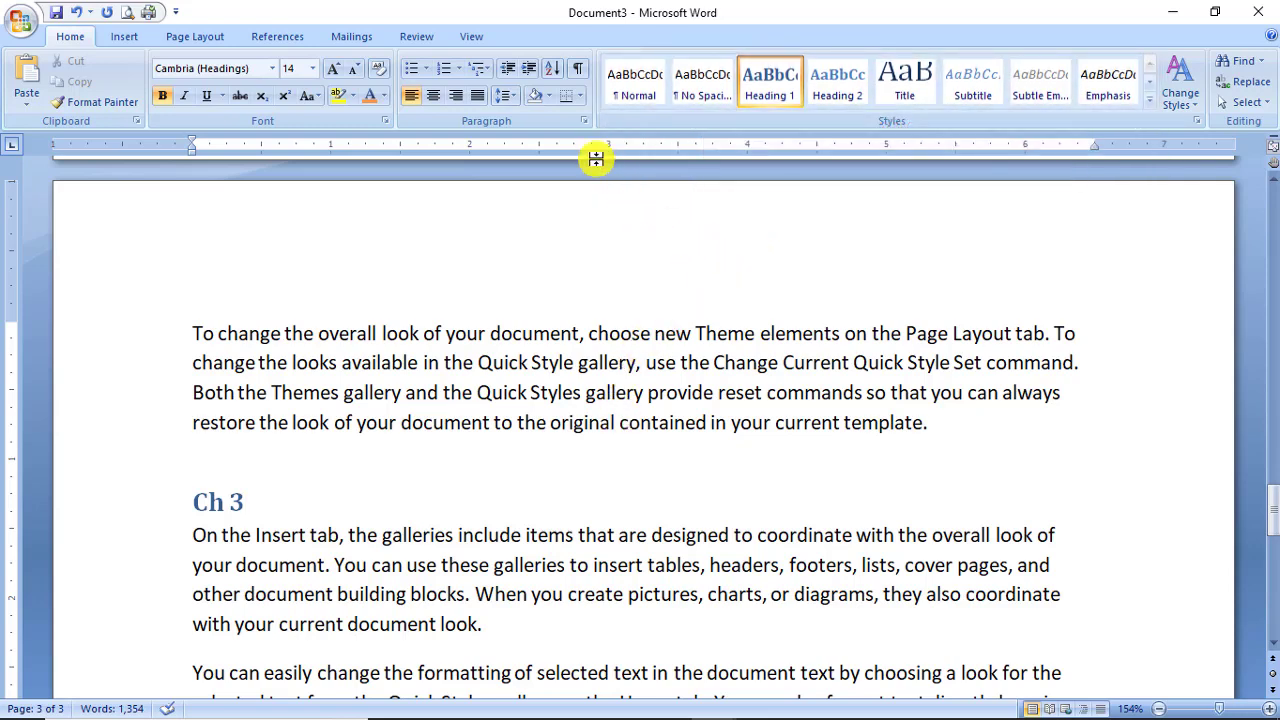
click(581, 100)
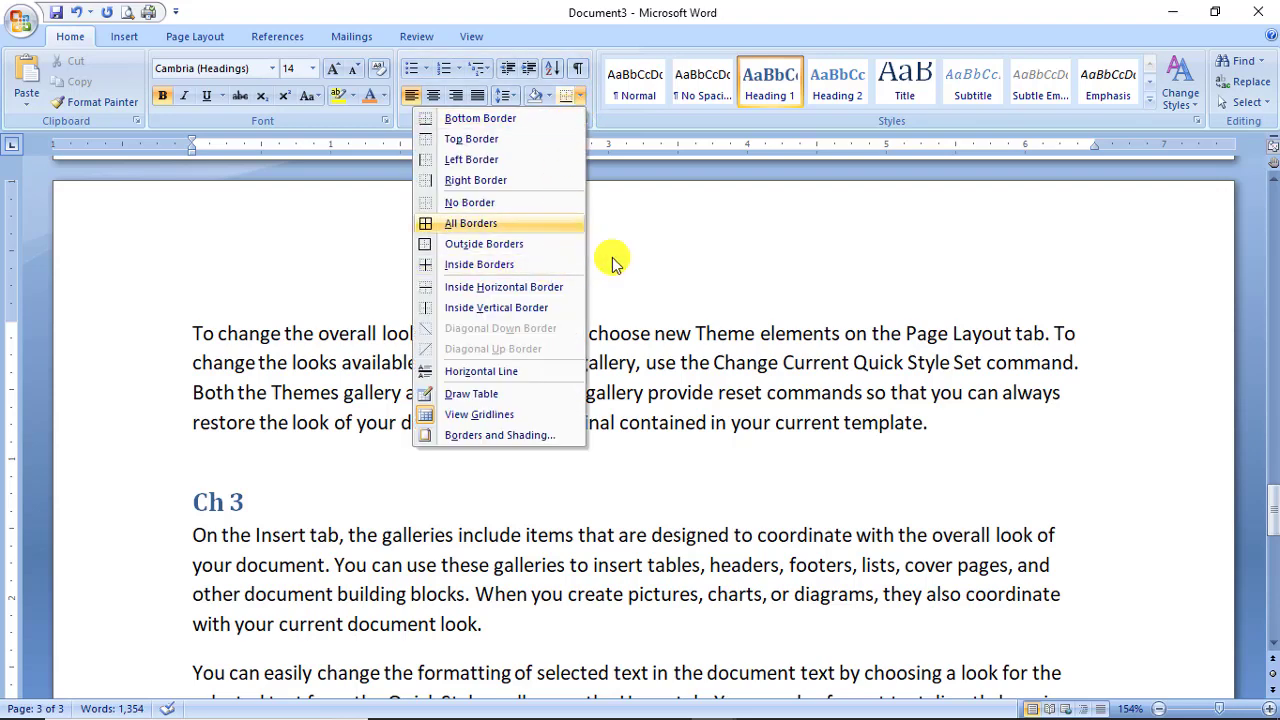
key(Escape)
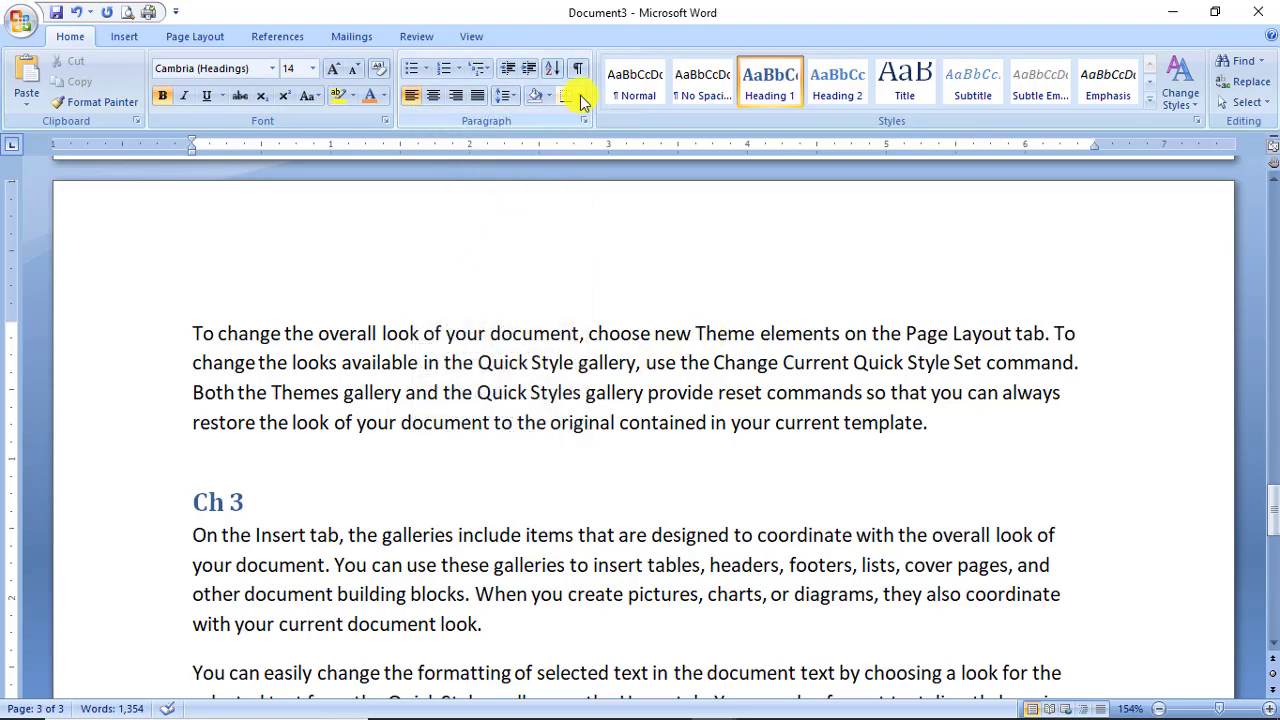
click(580, 97)
key(Escape)
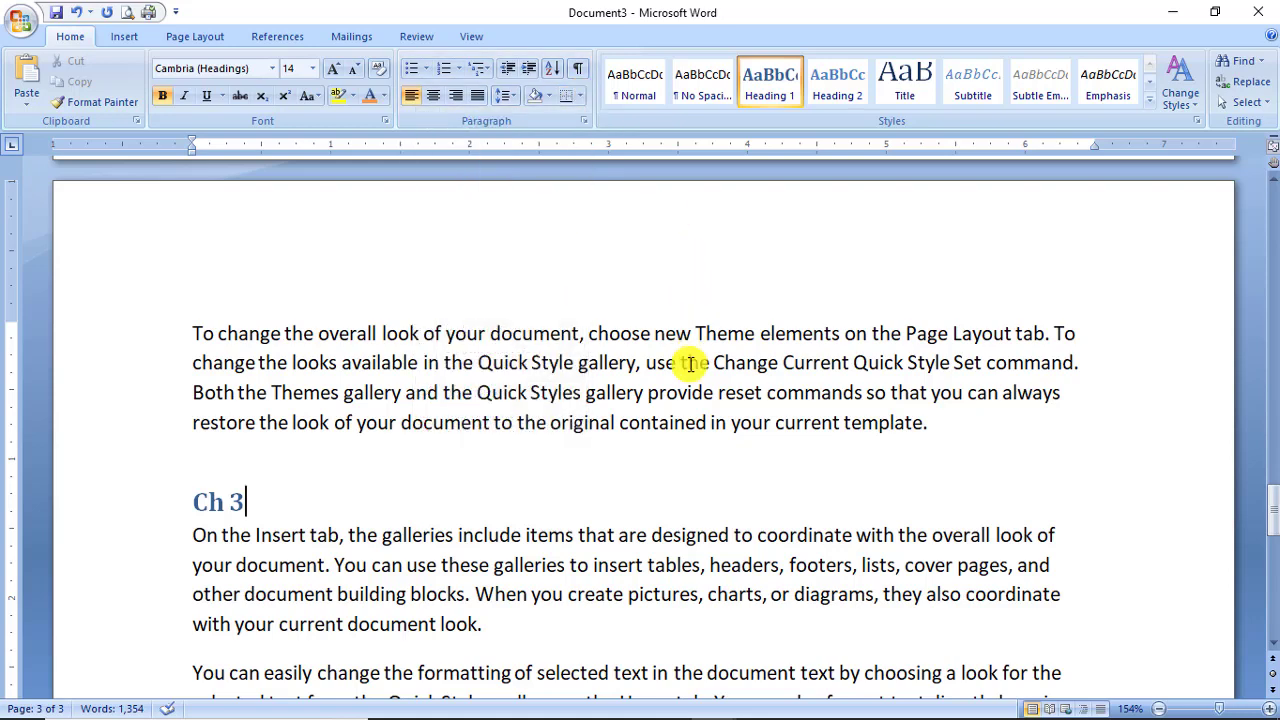
key(ctrl+Home)
scroll(690, 364, up, 2)
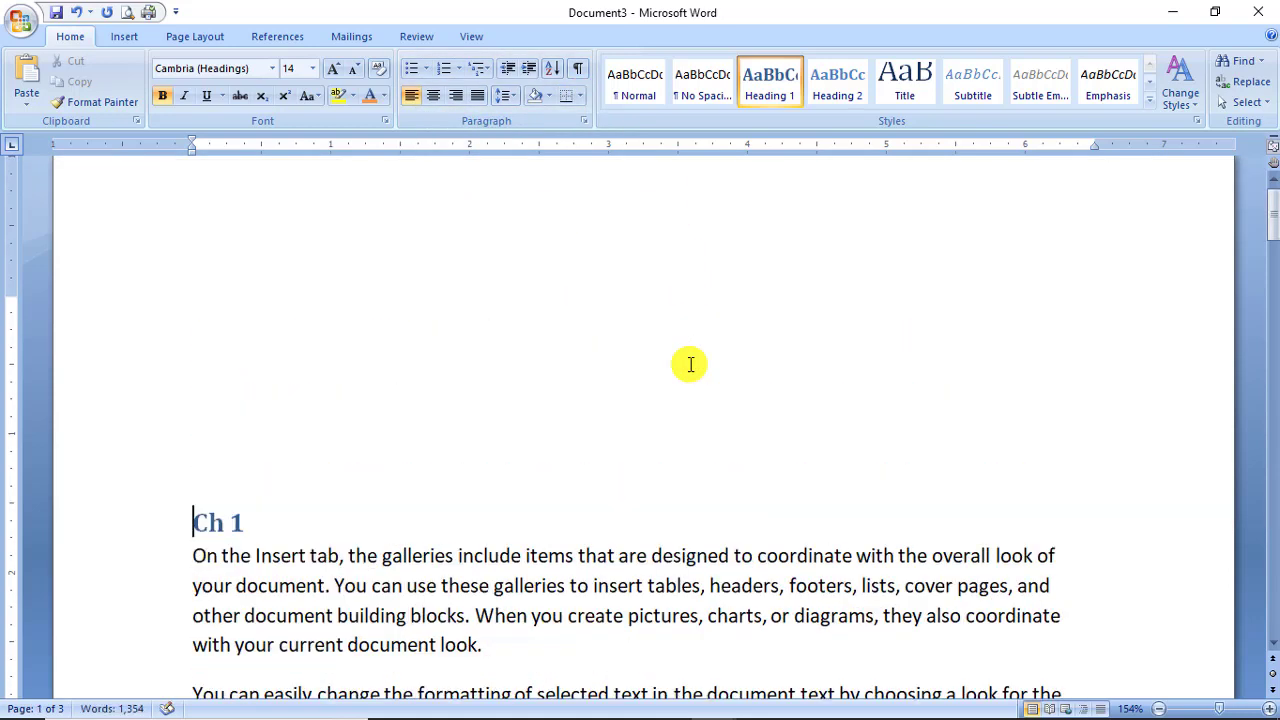
Type 'Introduction' on the empty line above Ch 1 and enclose it in an Outside Borders box.
click(690, 364)
text(Introduc)
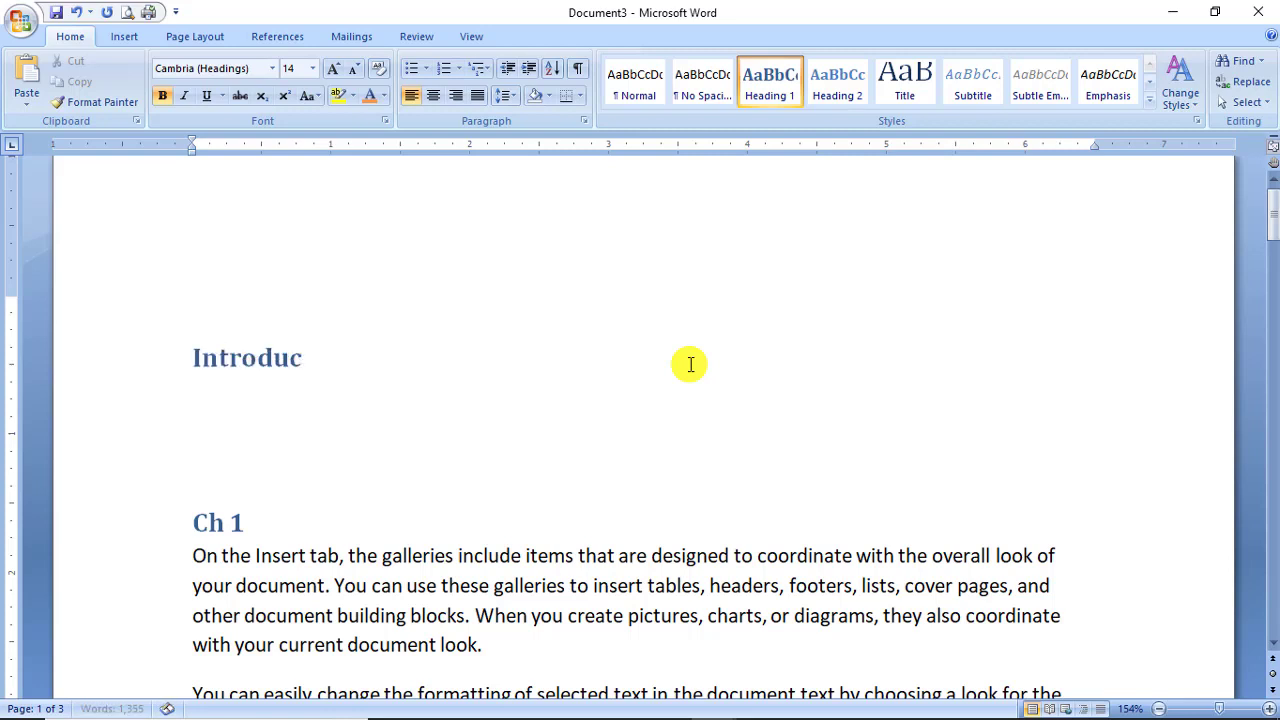
text(tion)
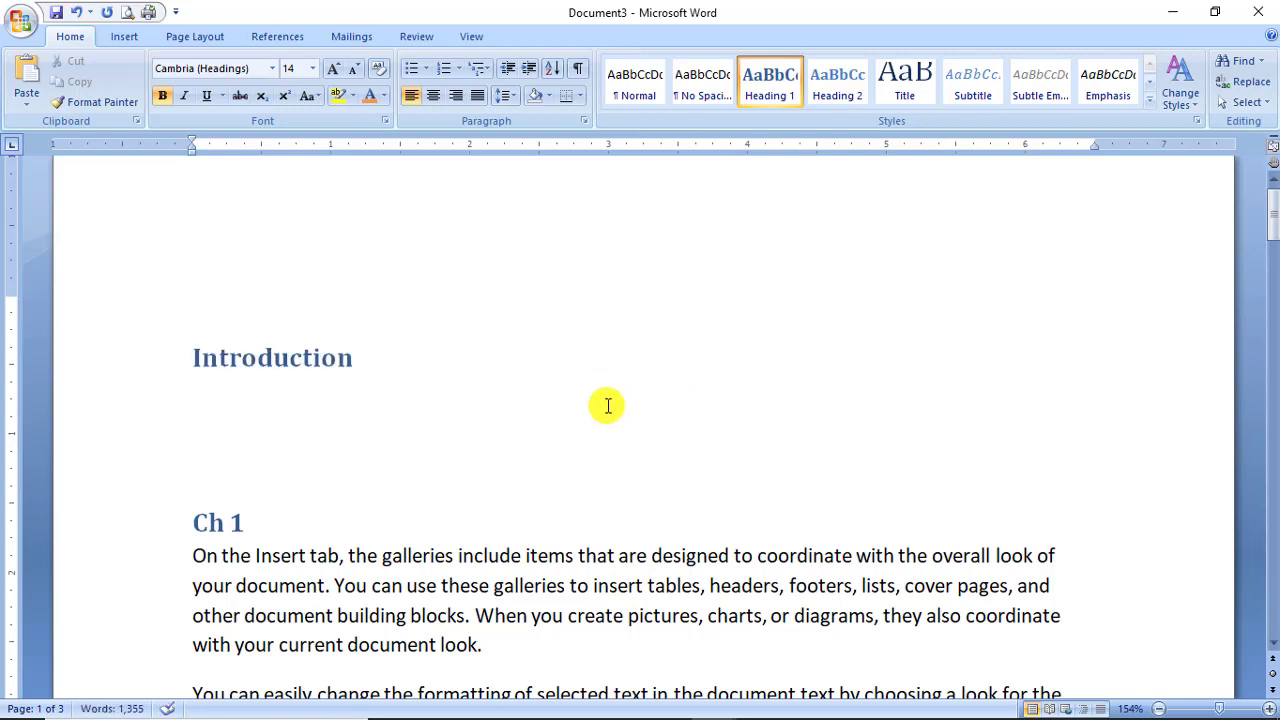
click(190, 363)
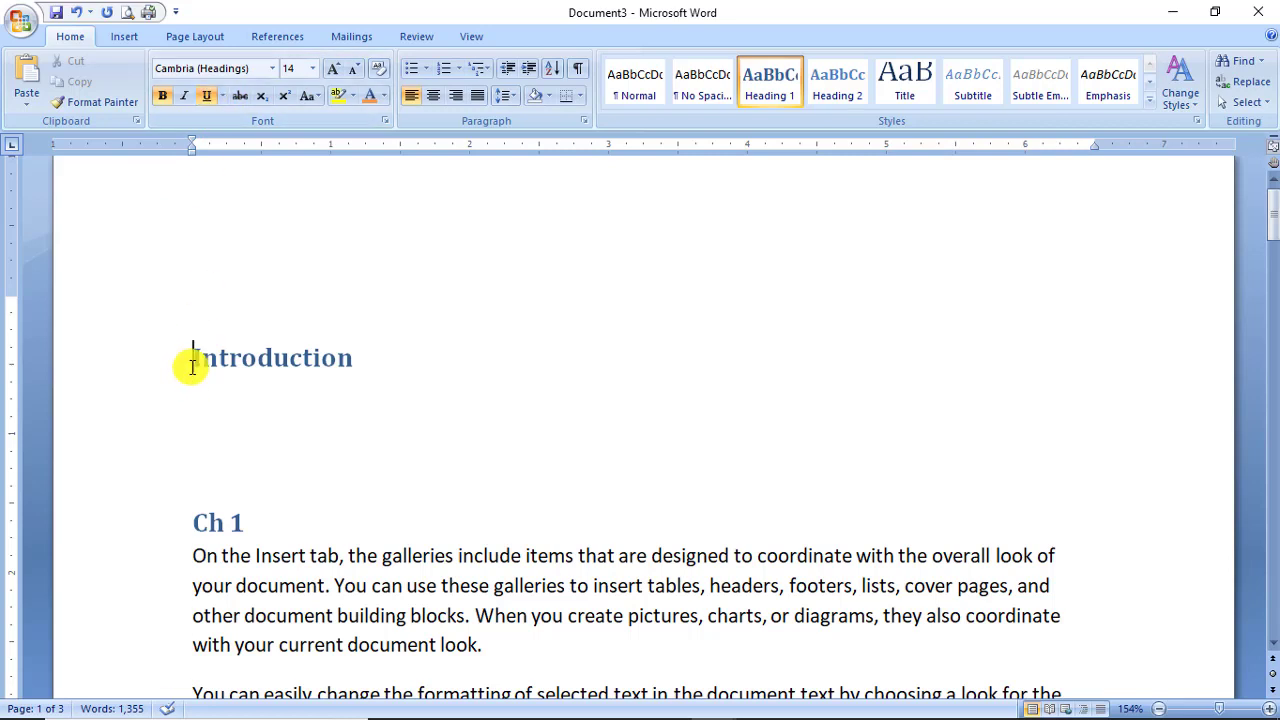
drag(189, 357, 357, 360)
click(206, 95)
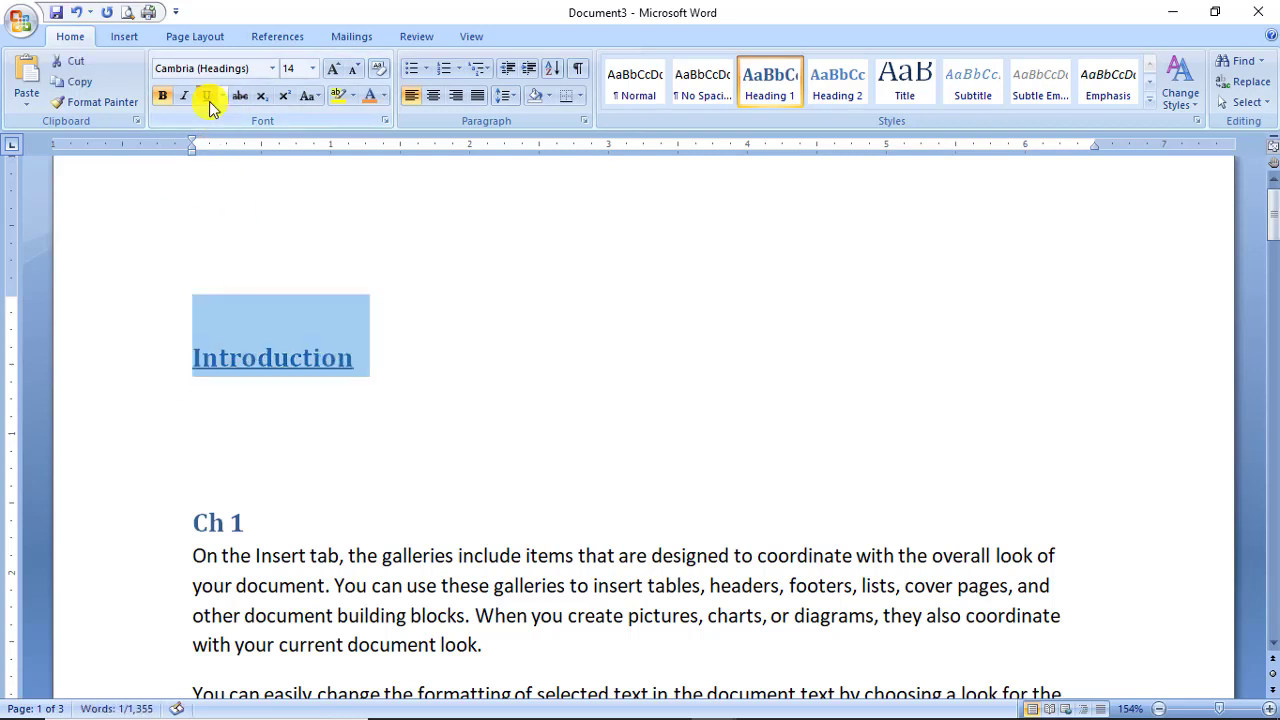
click(206, 95)
click(580, 95)
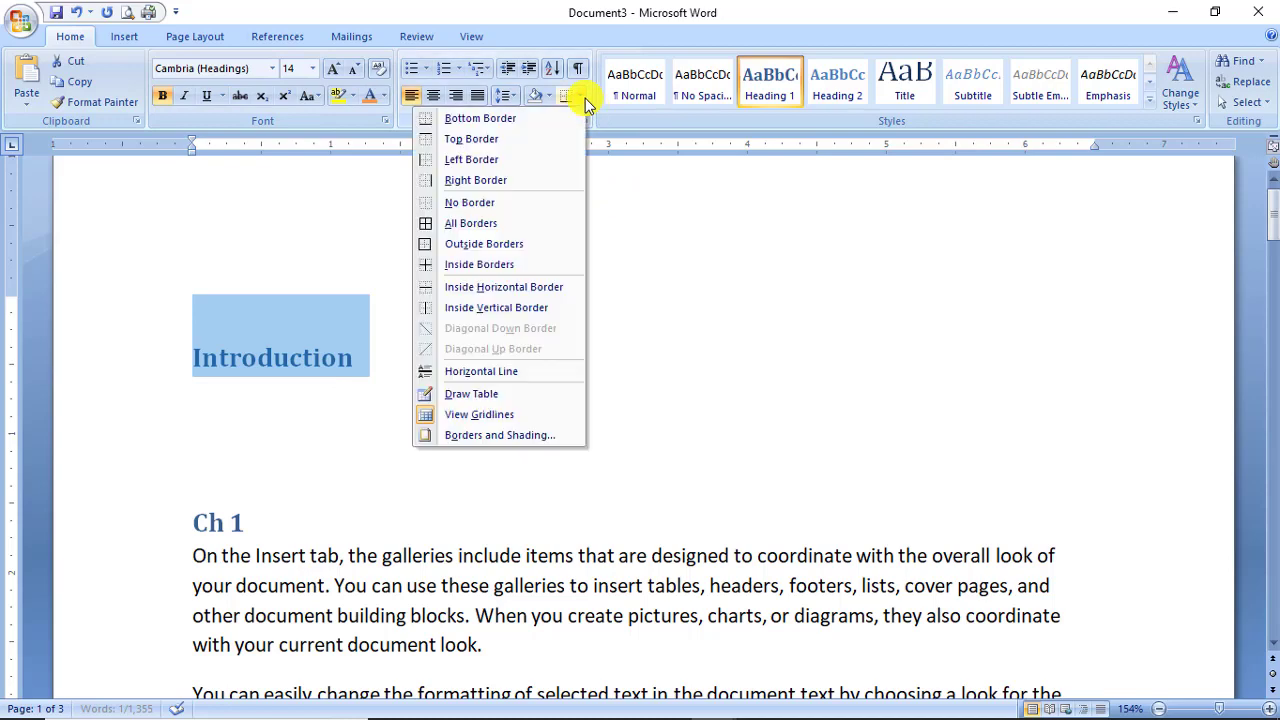
click(521, 245)
click(510, 372)
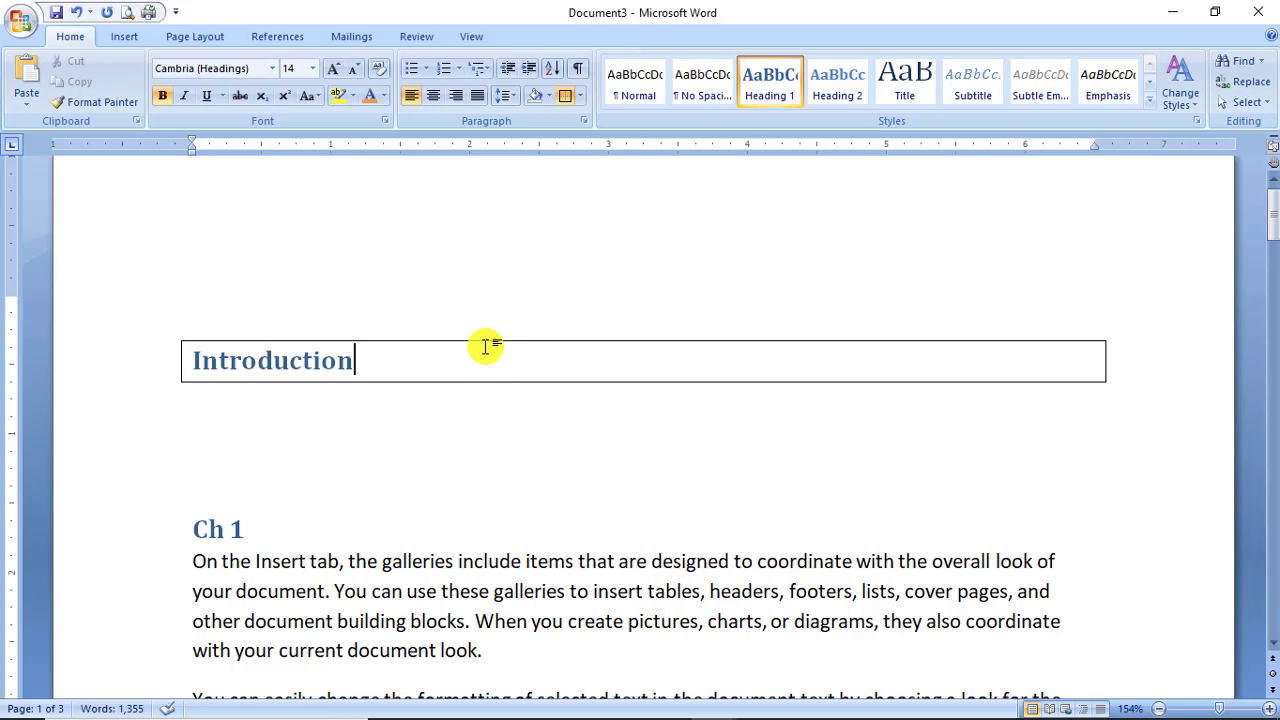
click(492, 412)
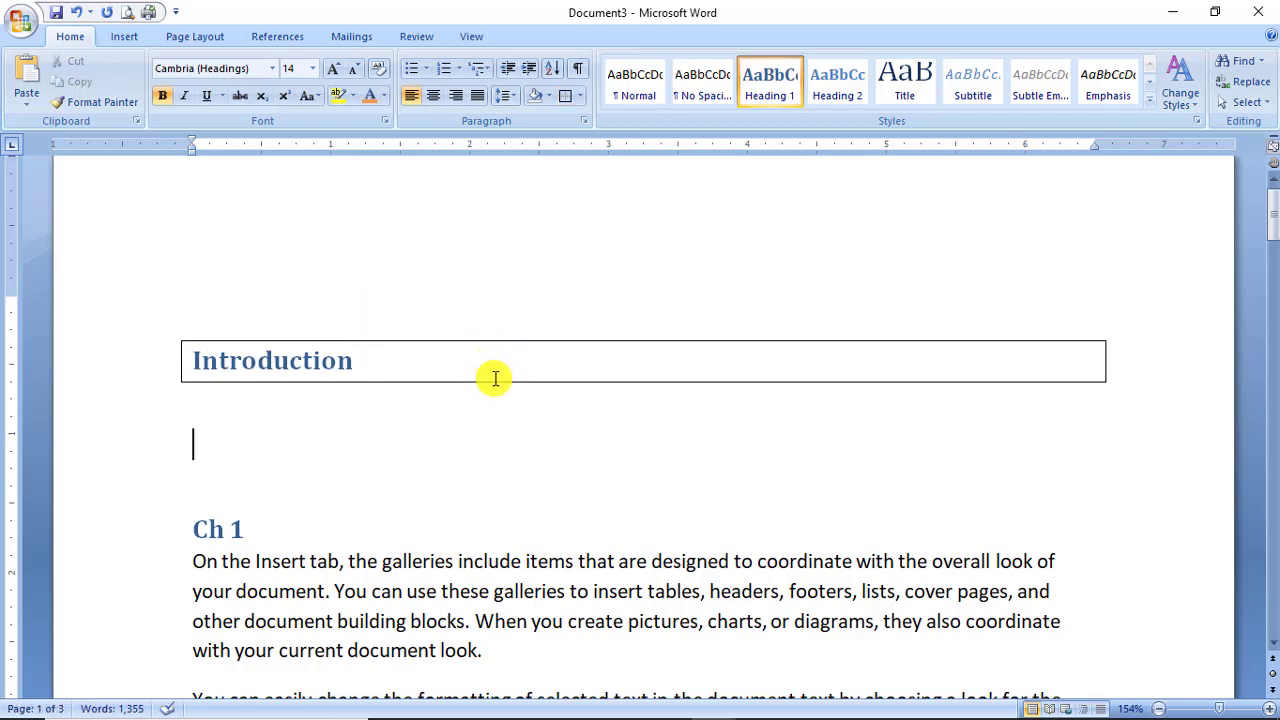
Add a Normal paragraph below the heading, type 'introduction' and give it an Outside Borders box.
key(Return)
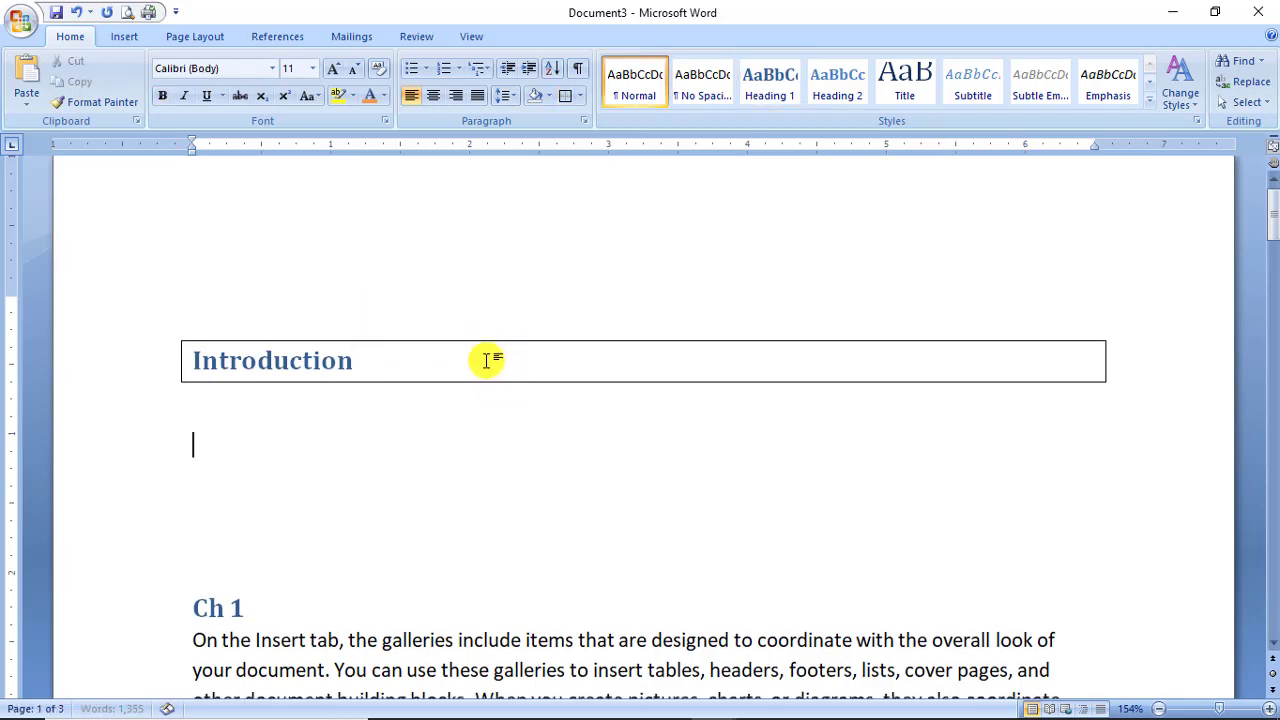
click(408, 372)
key(Return)
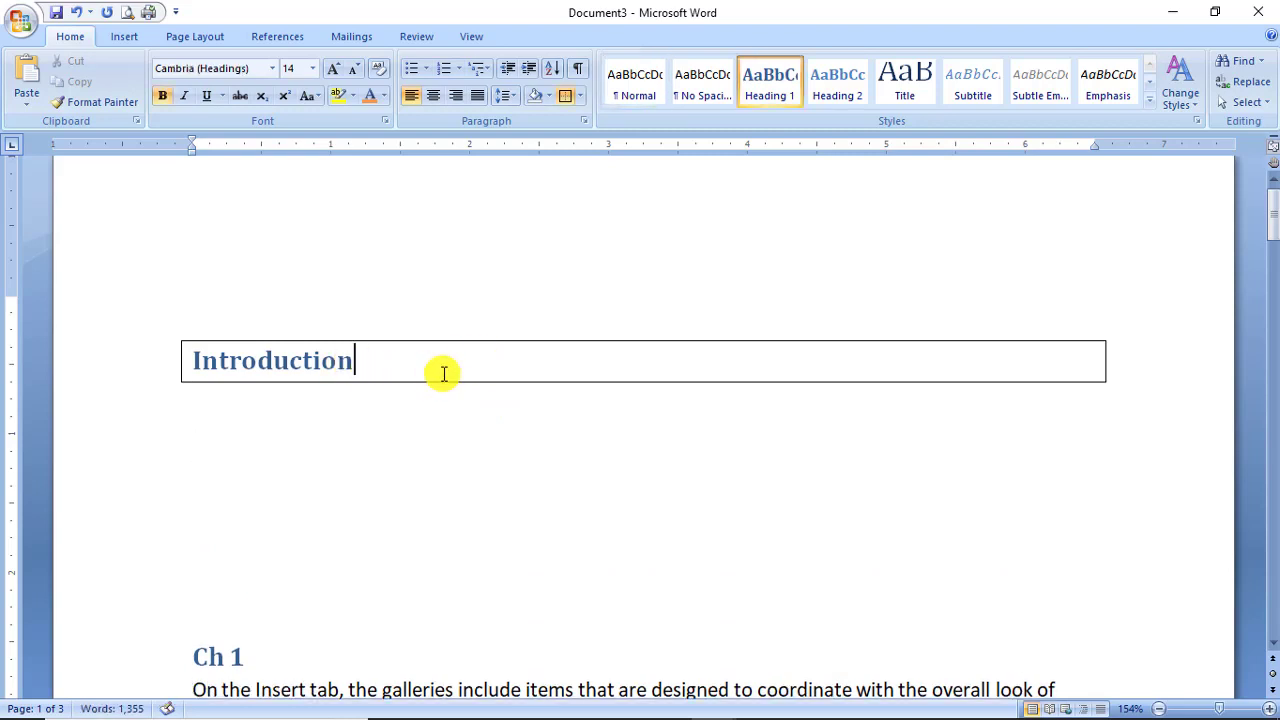
click(418, 467)
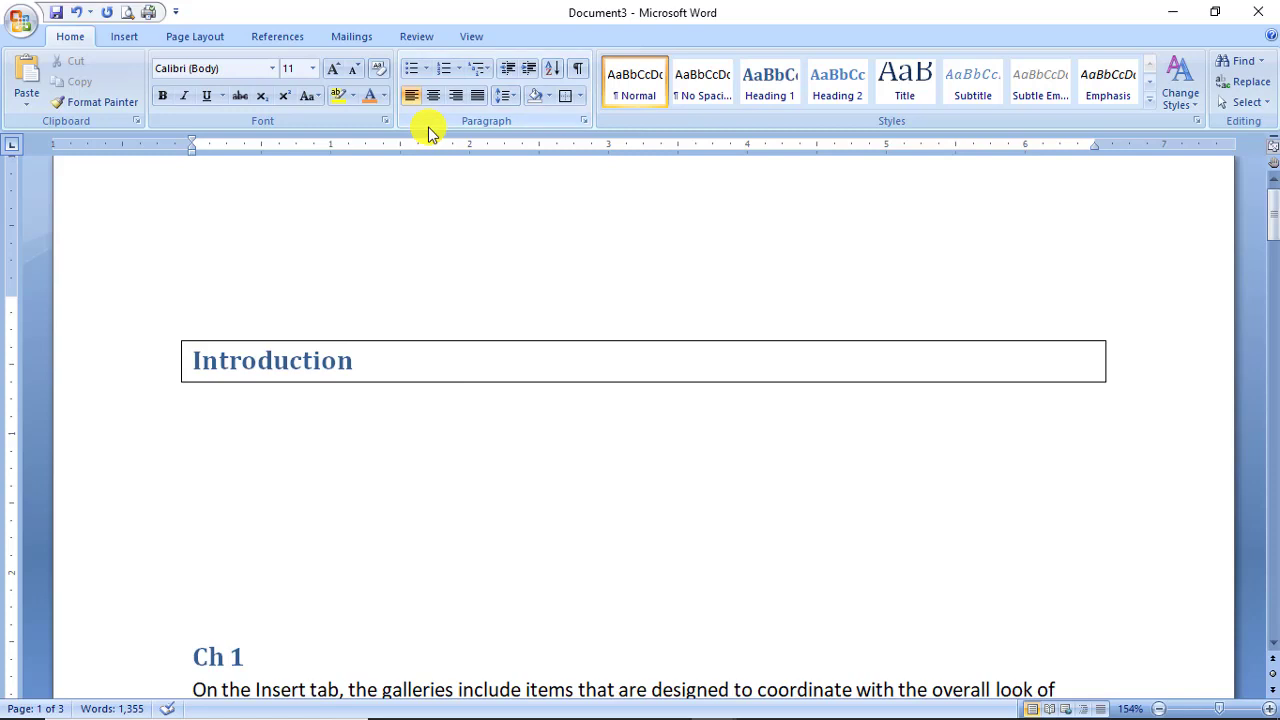
text(introduc)
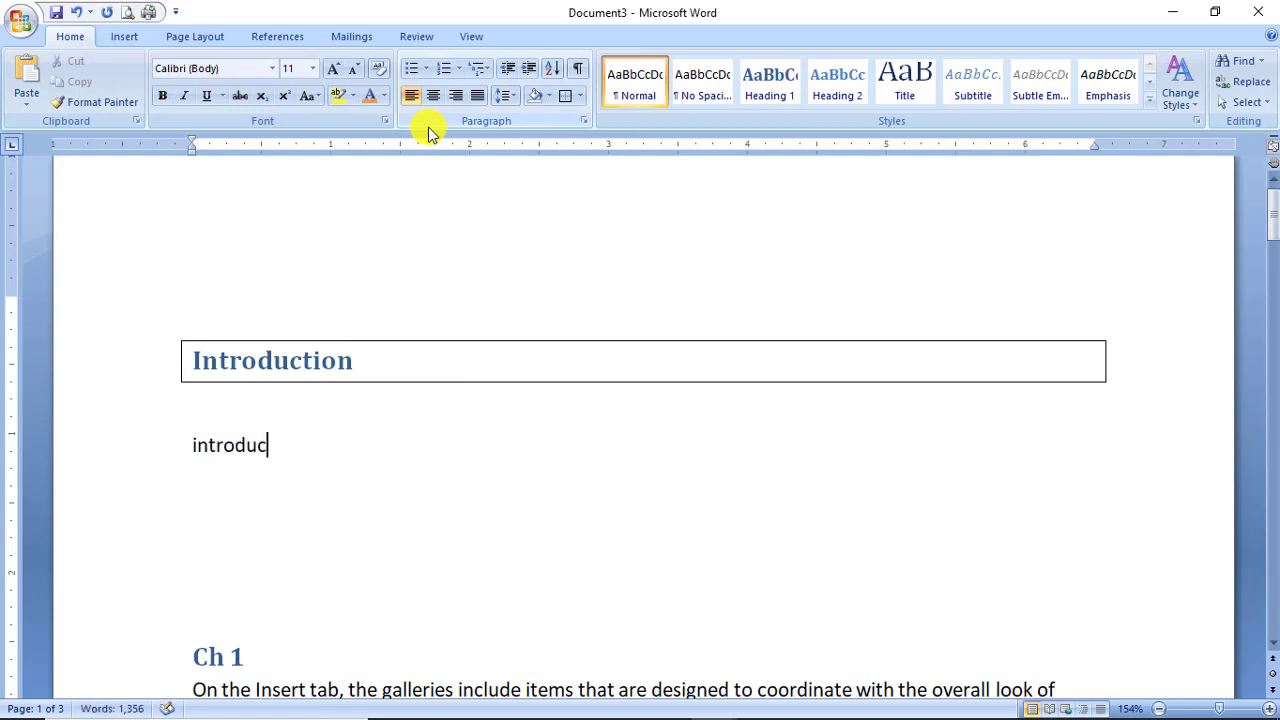
text(tion)
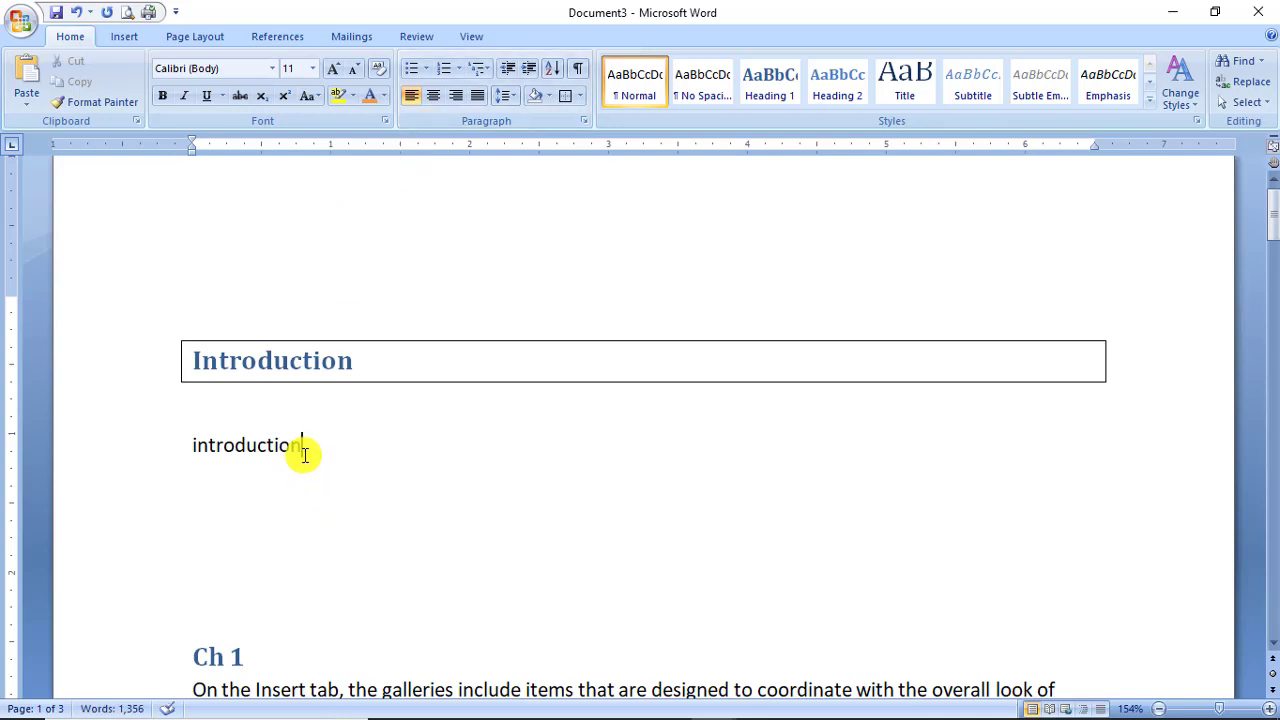
drag(303, 451, 186, 455)
click(565, 95)
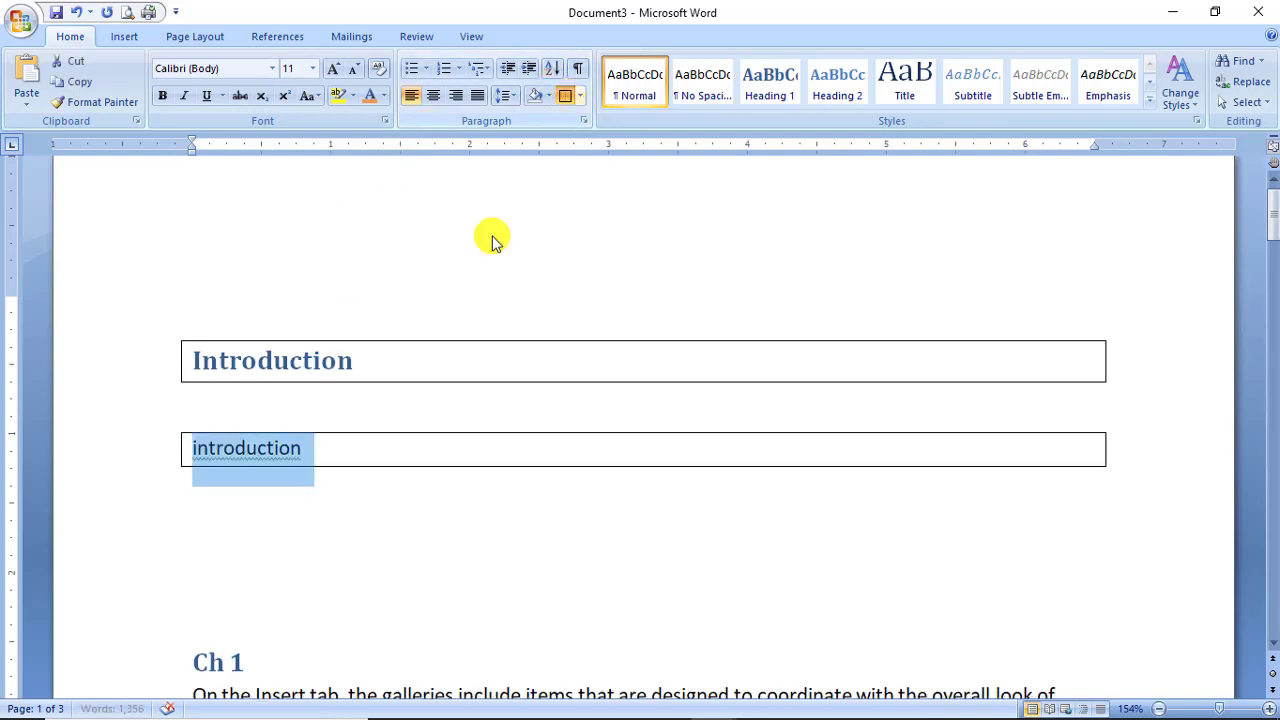
click(397, 460)
Type three test lines inside the box, then select and delete them.
text(fsdf)
key(Return)
text(fsd)
key(Return)
text(fsd)
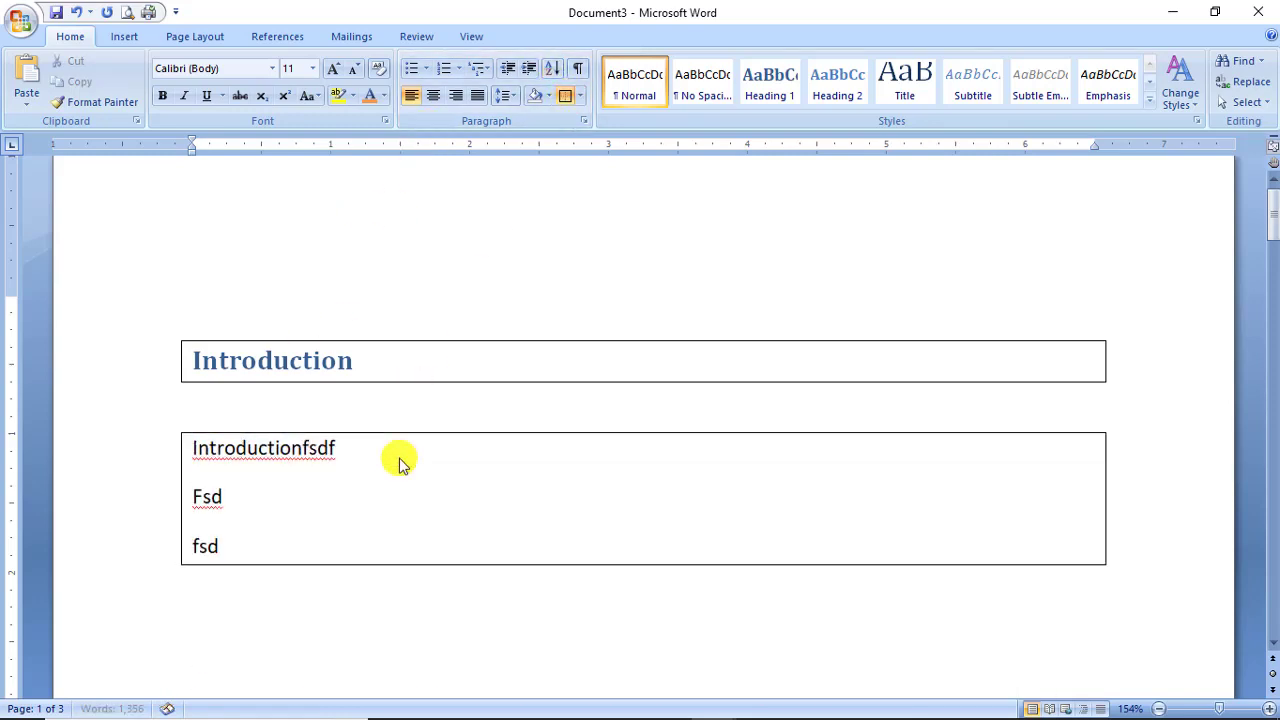
text(f)
key(Return)
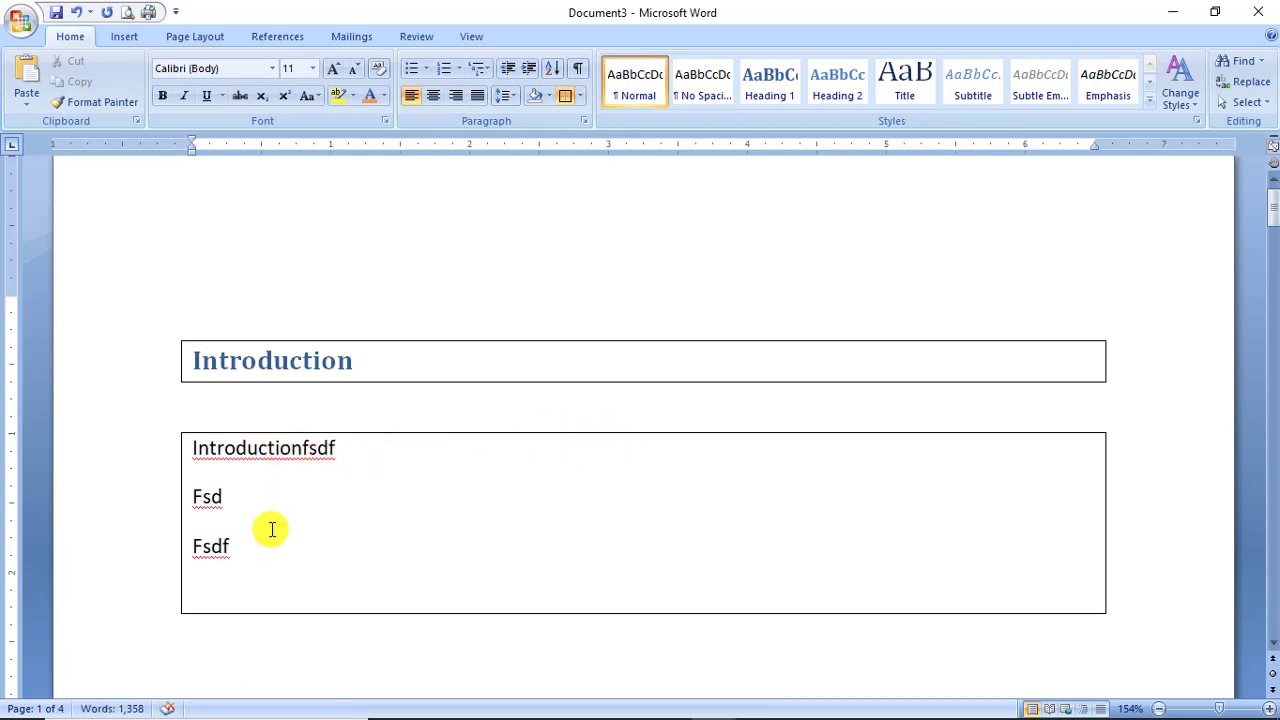
drag(277, 551, 204, 455)
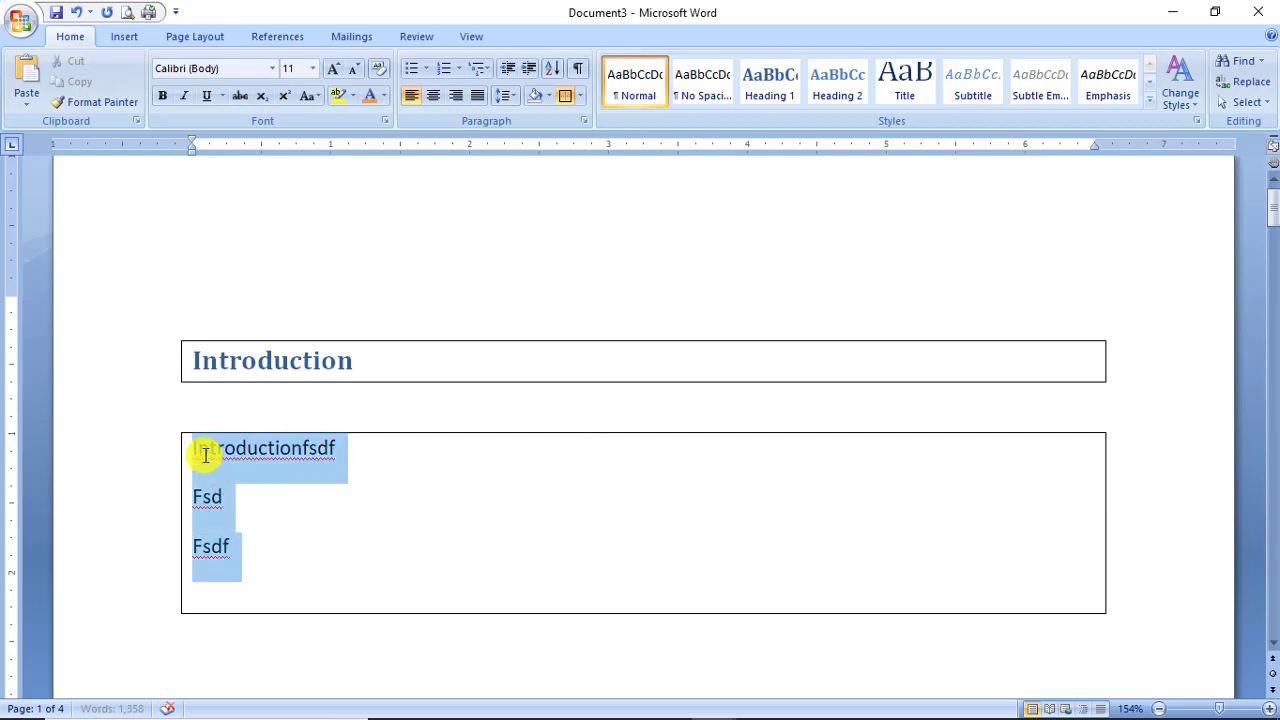
key(Delete)
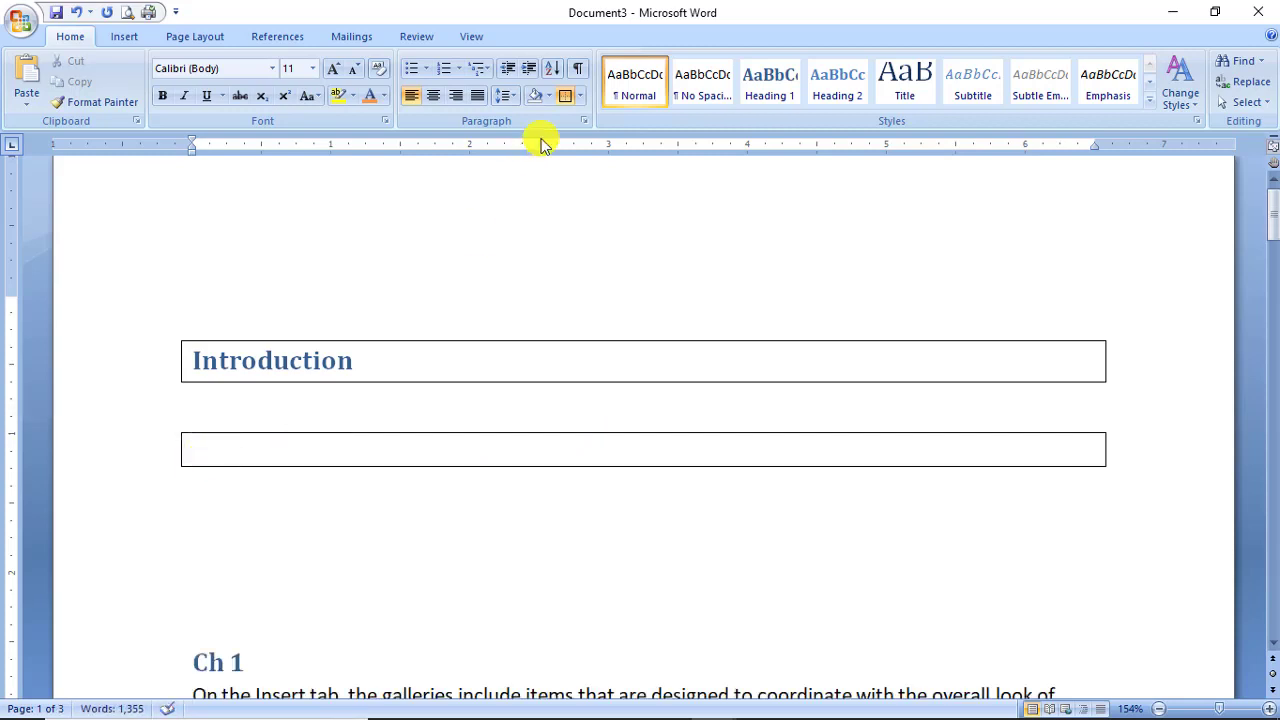
Apply All Borders to the paragraph and fill it with several lines of filler text.
click(580, 96)
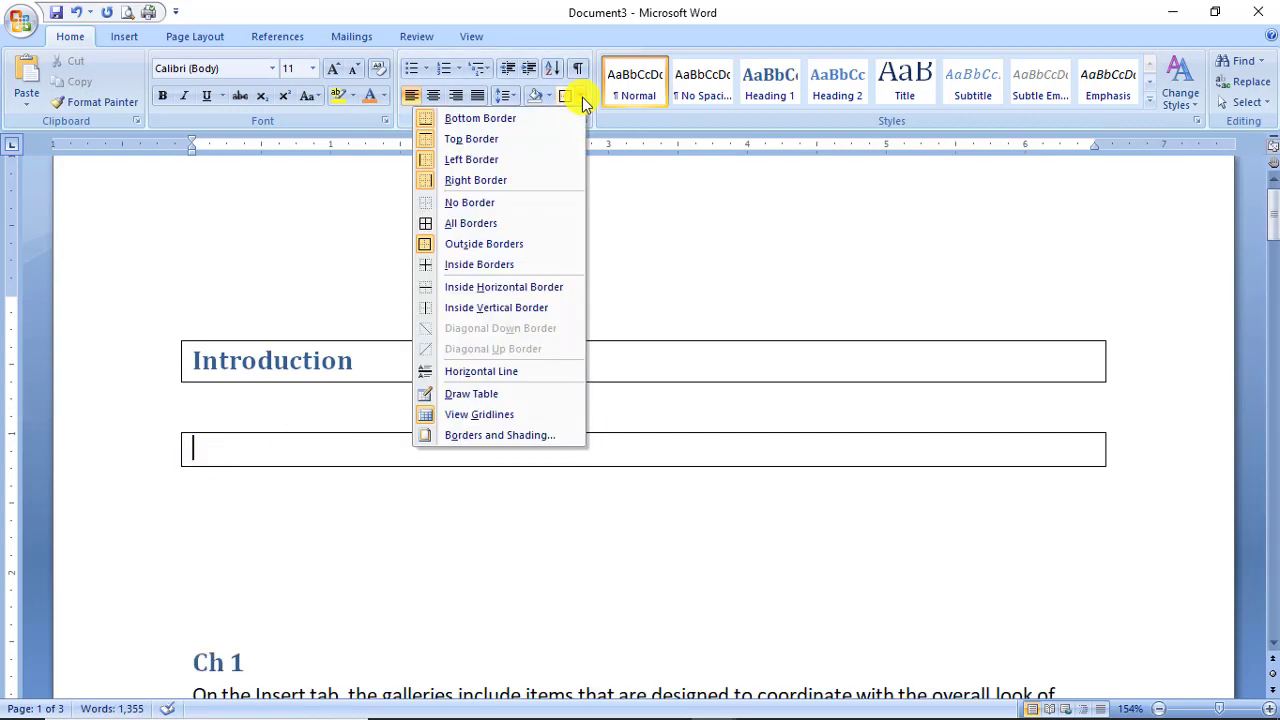
click(497, 224)
text(sdfsdf)
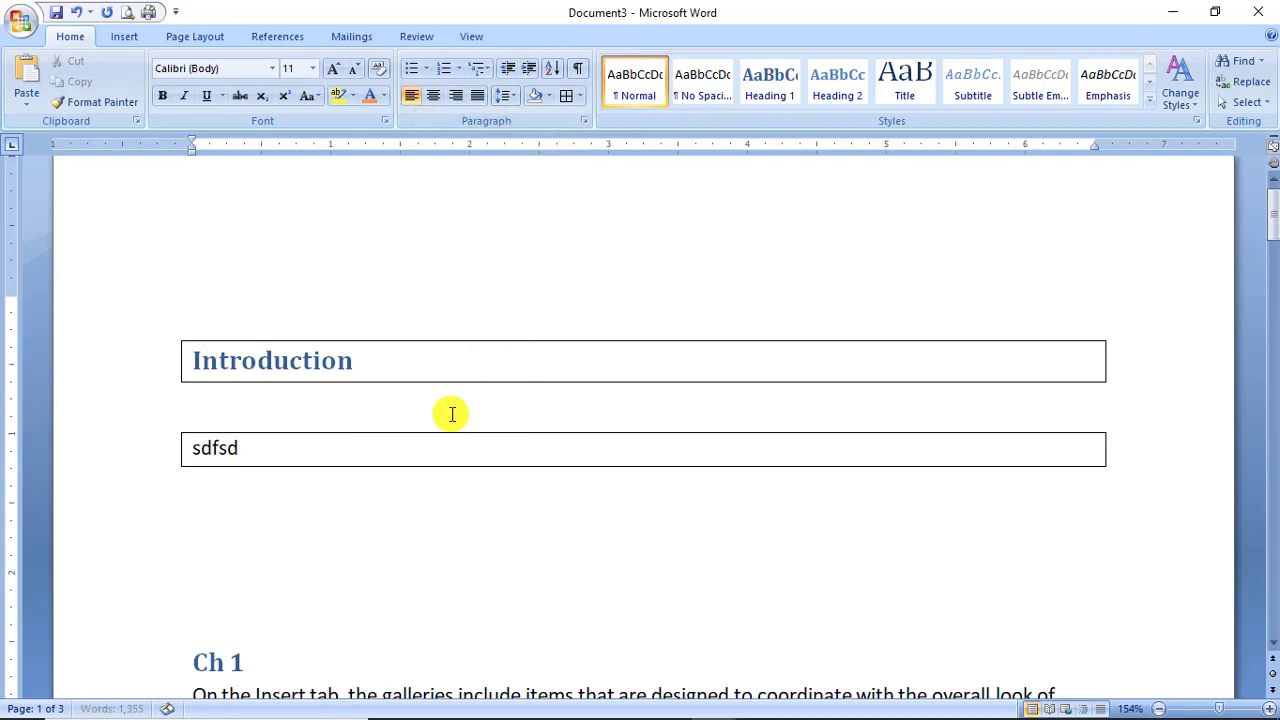
key(Return)
text(sdf)
key(Return)
text(sdf sdf)
key(Return)
text(sdf)
key(Return)
text(sdfs)
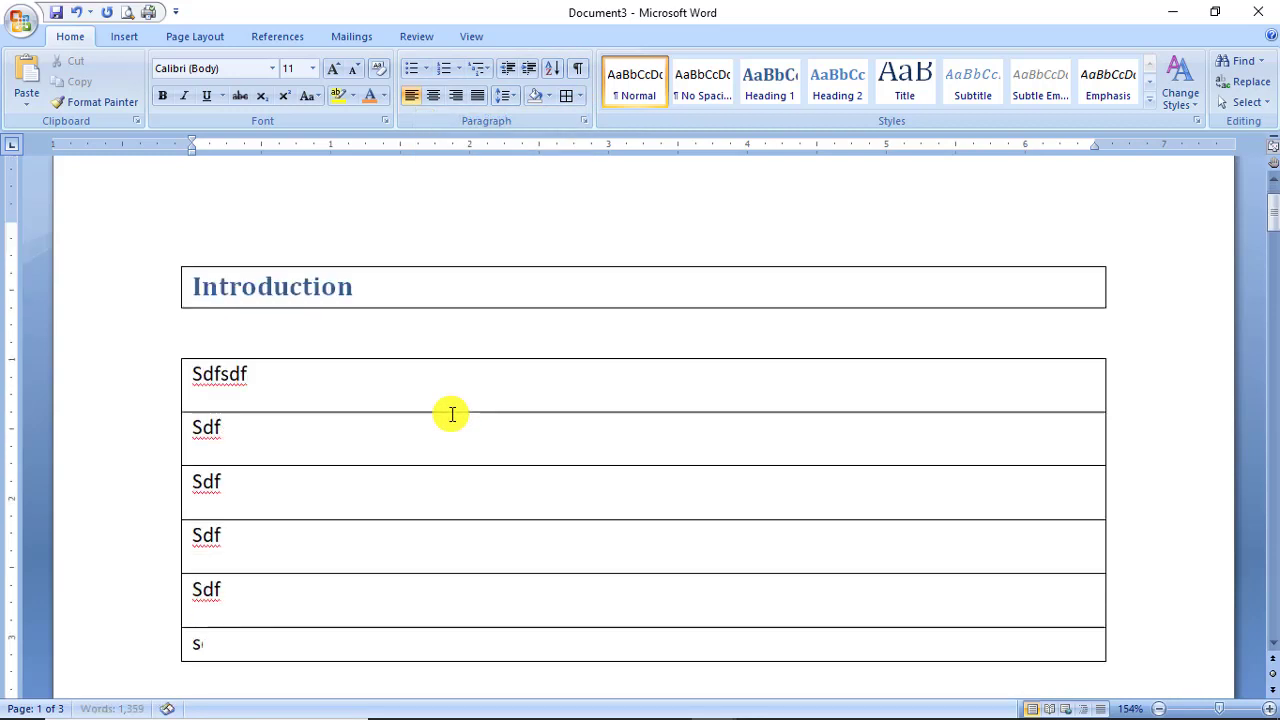
key(Return)
text(dfs)
key(Return)
text(df)
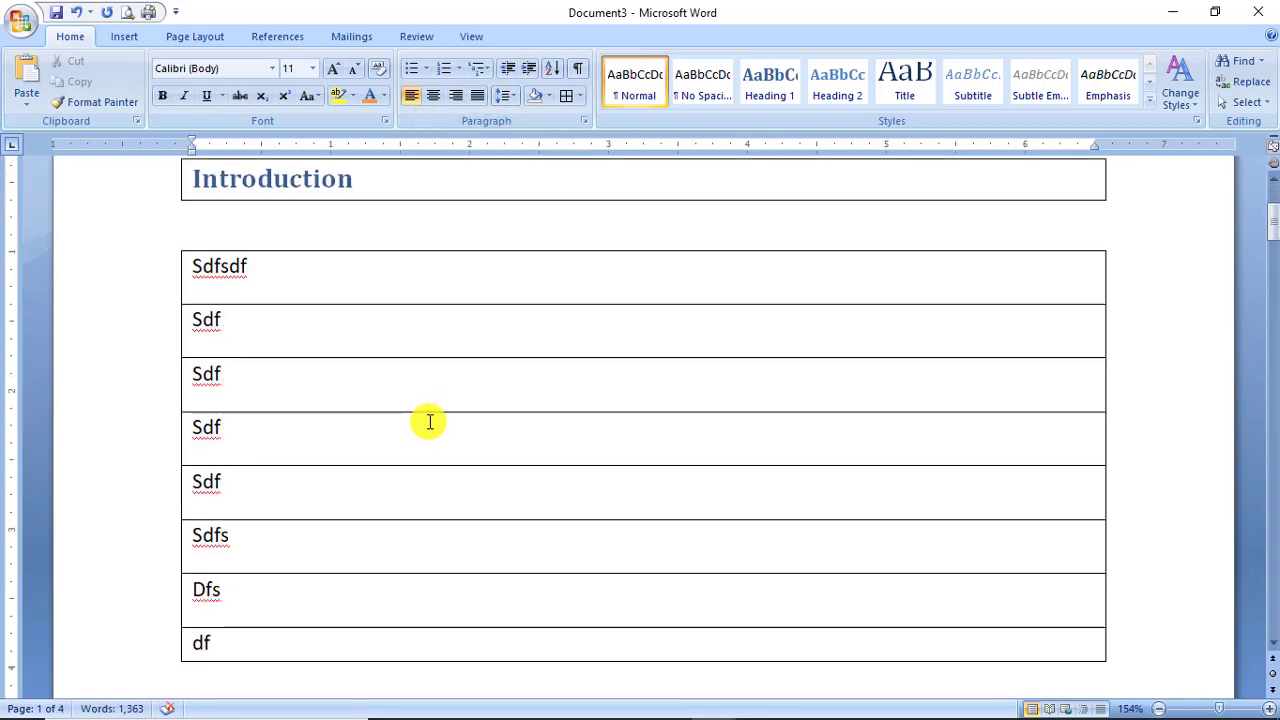
Replace the first line with 'Q1 What is office 365' and delete the filler rows below.
click(189, 271)
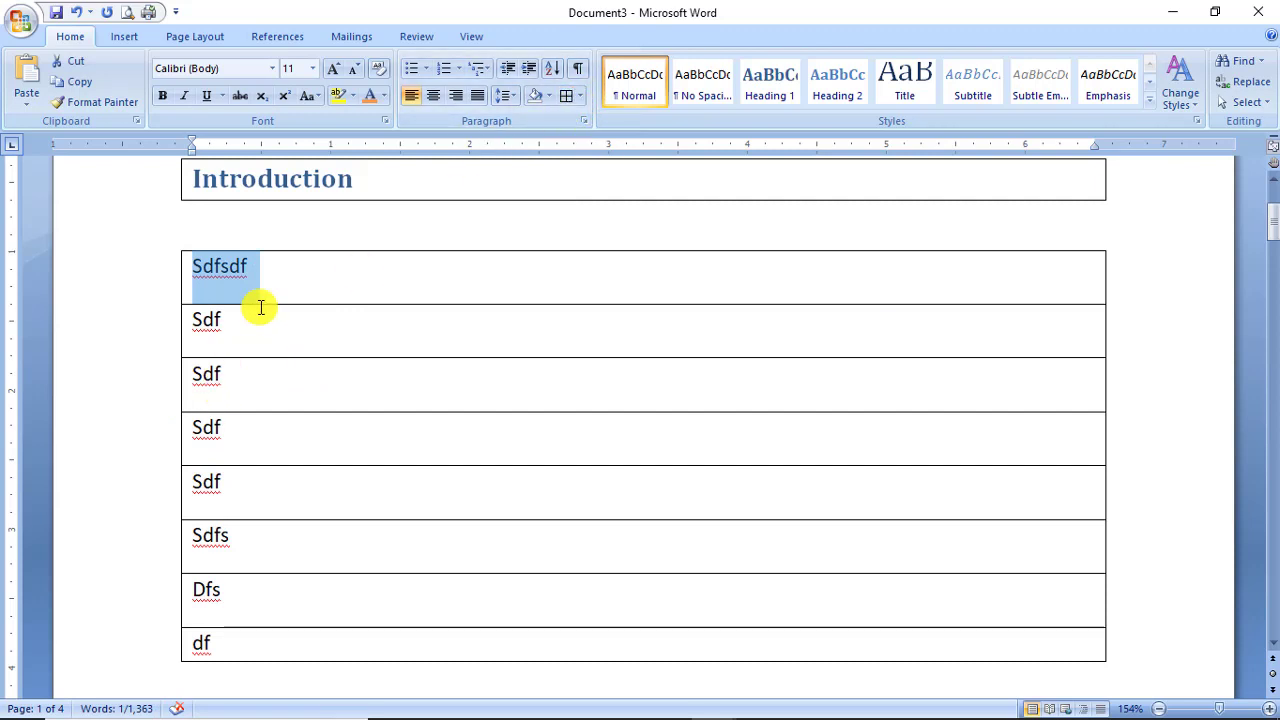
text(Q)
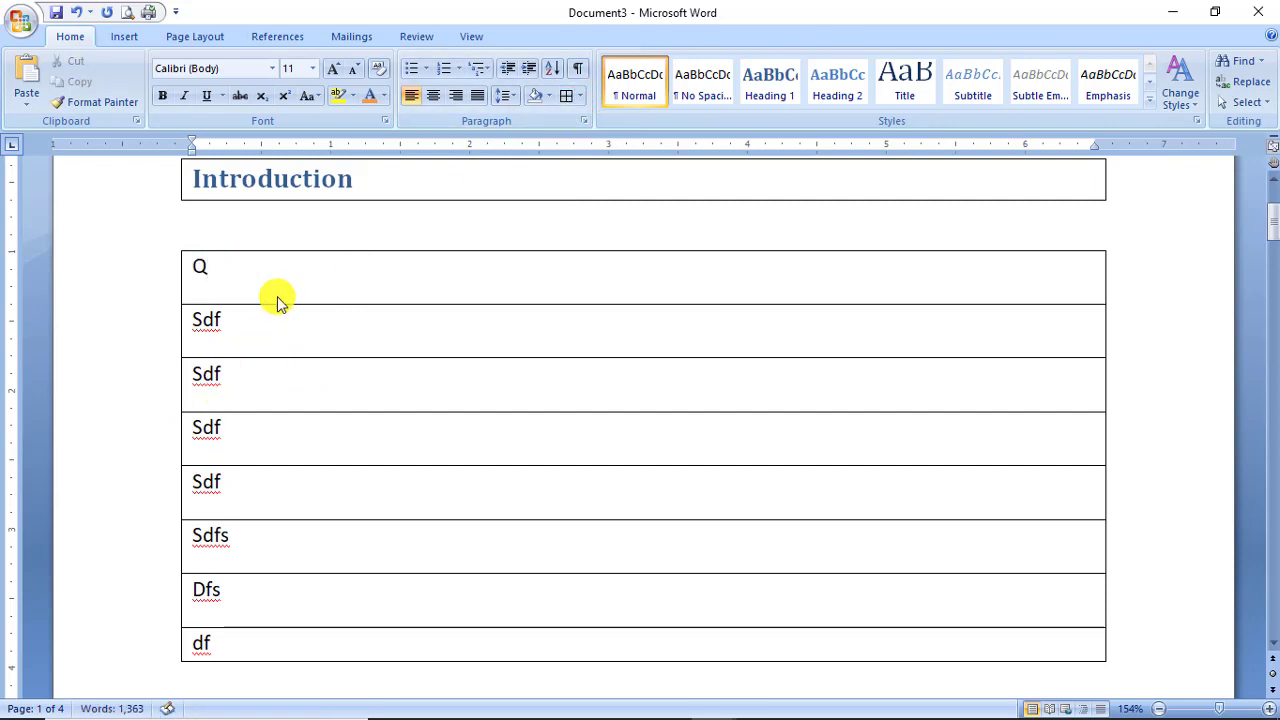
text(1 What)
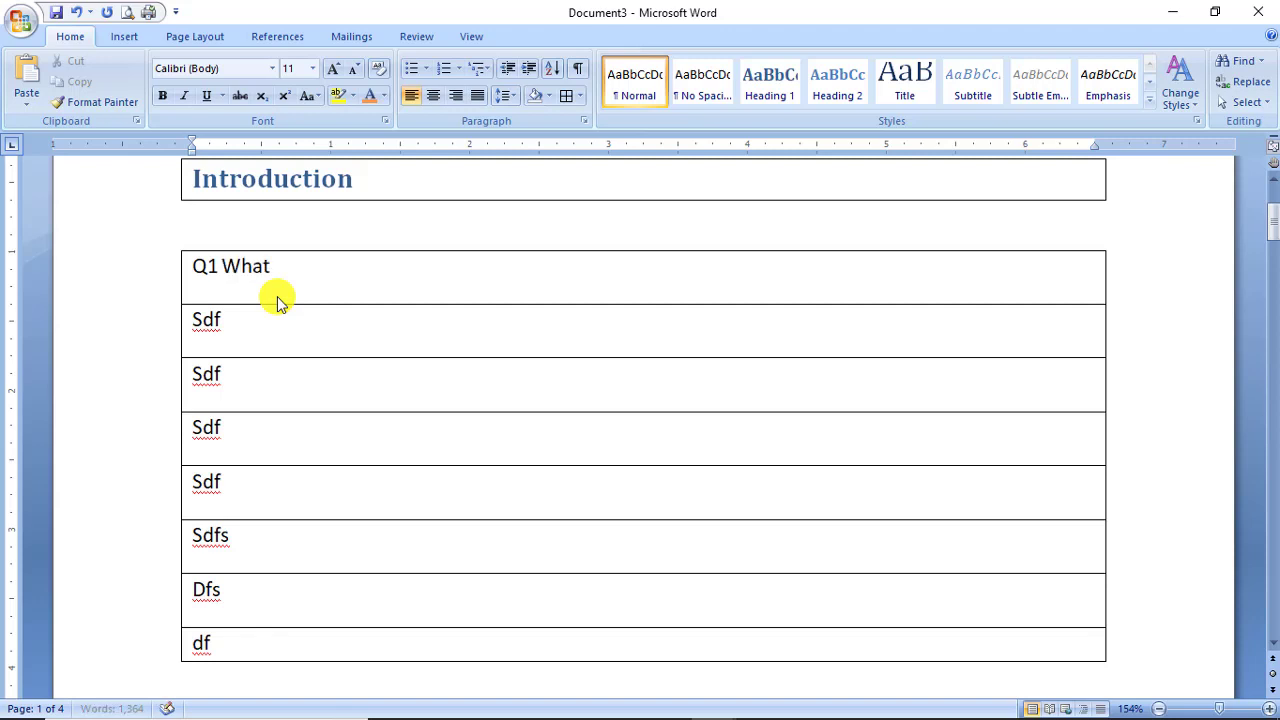
text( is office 365k)
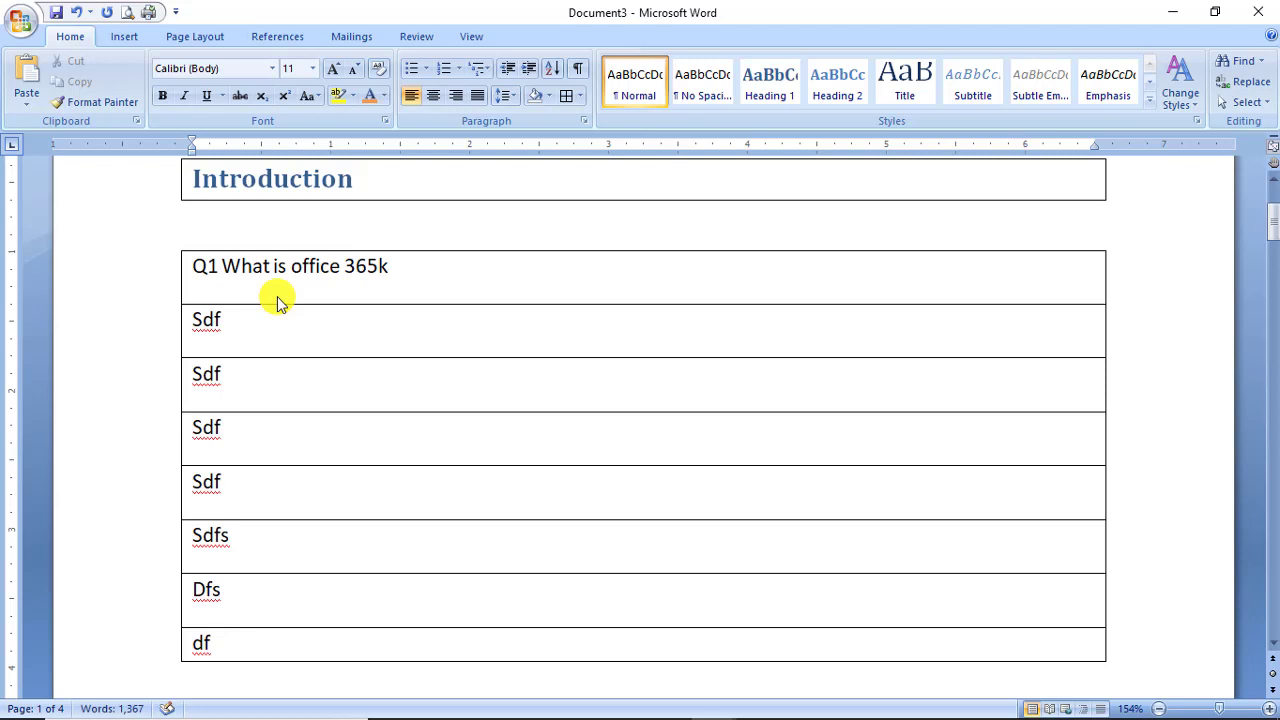
key(BackSpace)
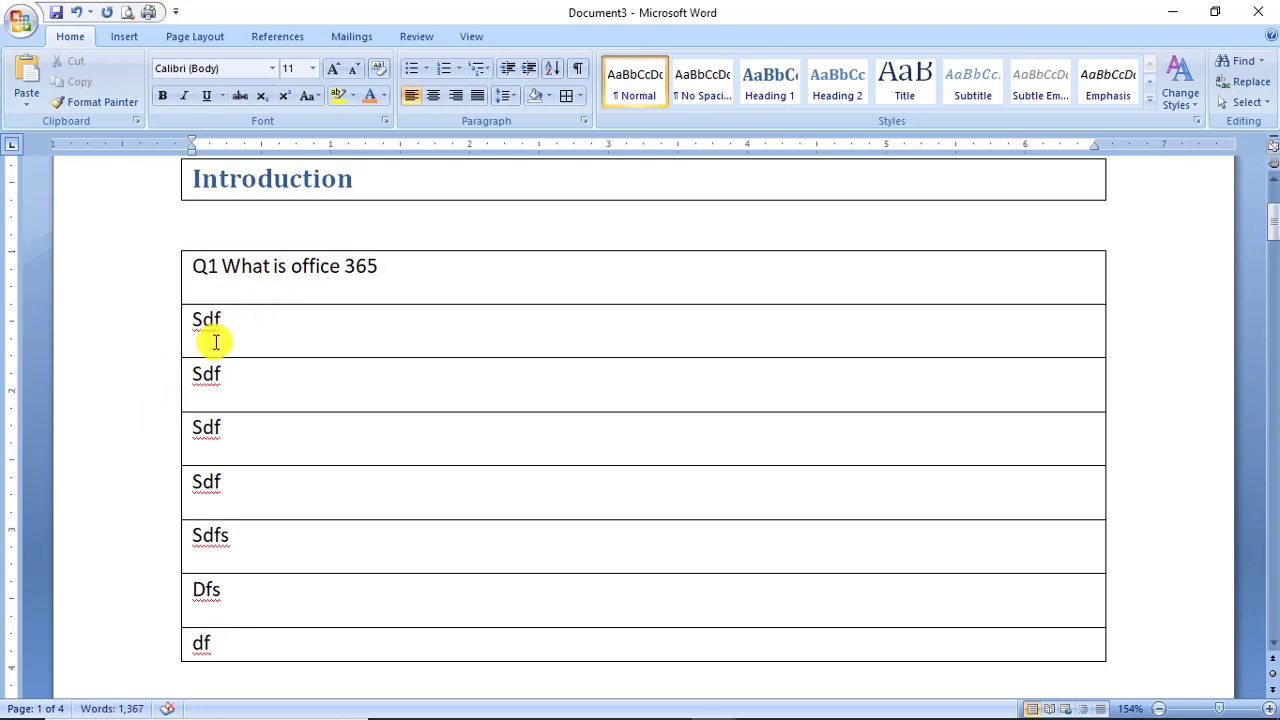
drag(195, 325, 266, 649)
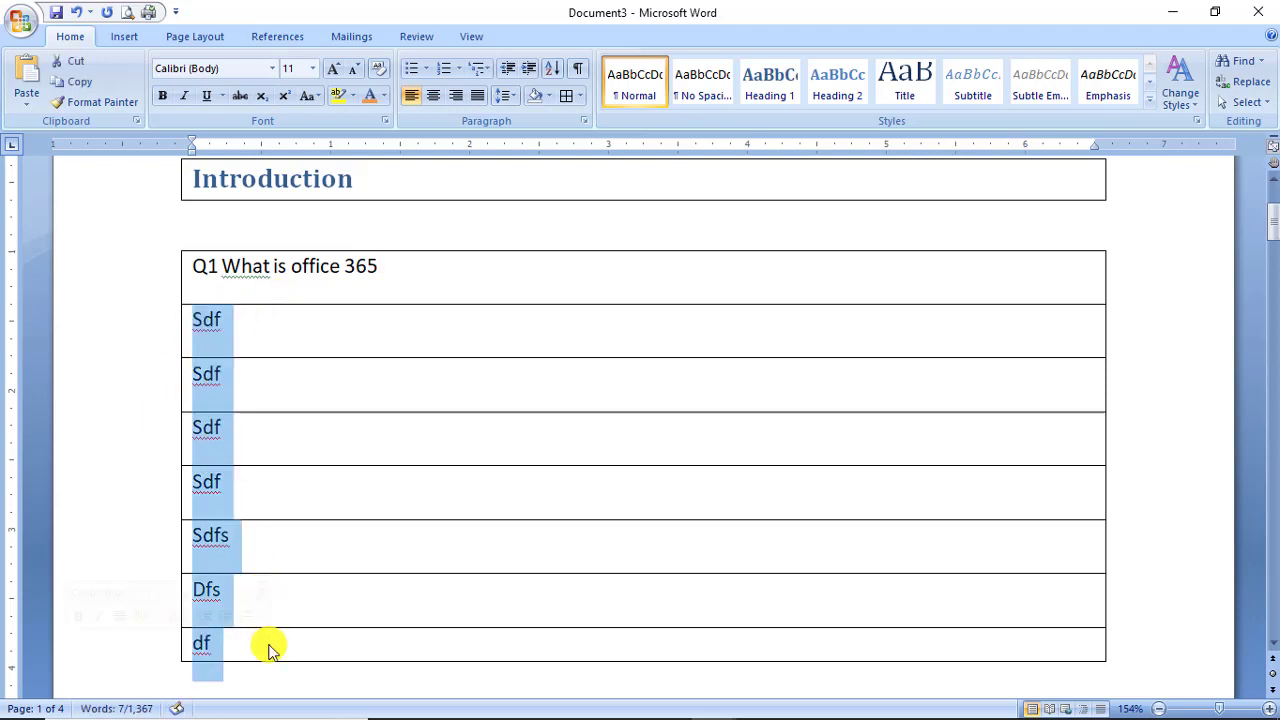
key(BackSpace)
click(451, 266)
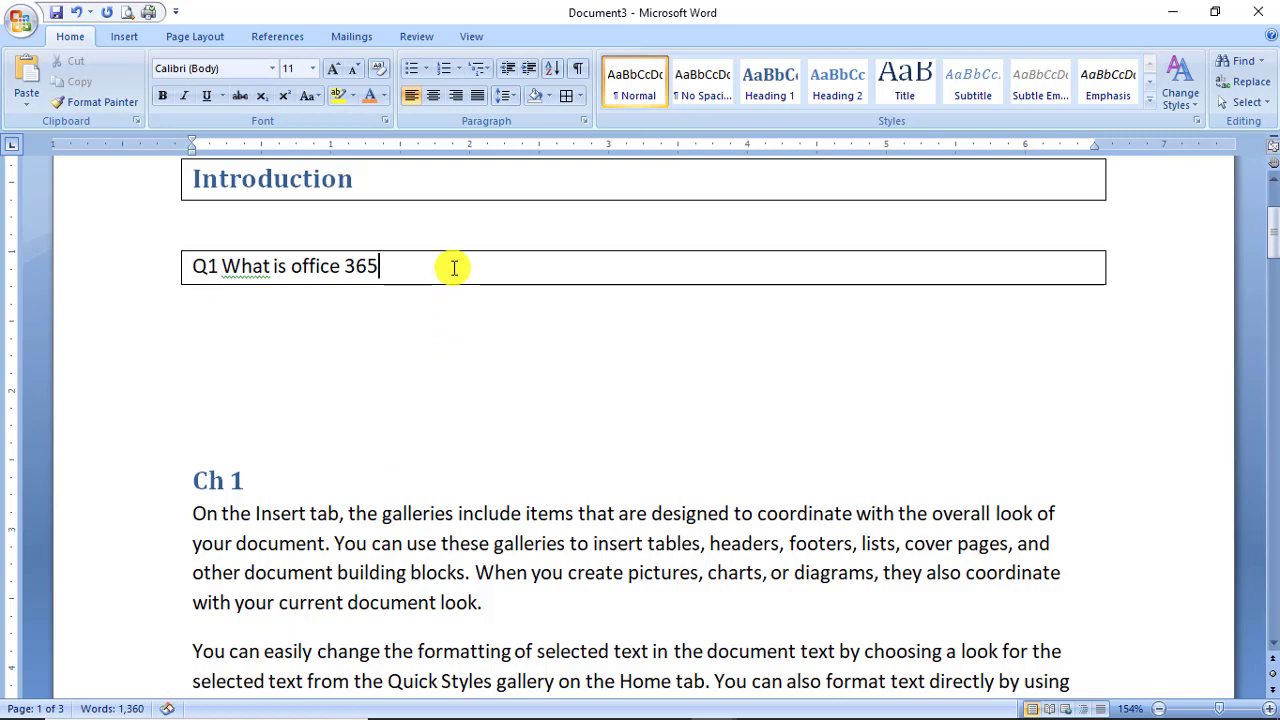
Add answer rows, turn off the outside borders, and type 'Ans:' on the first answer line.
key(Tab)
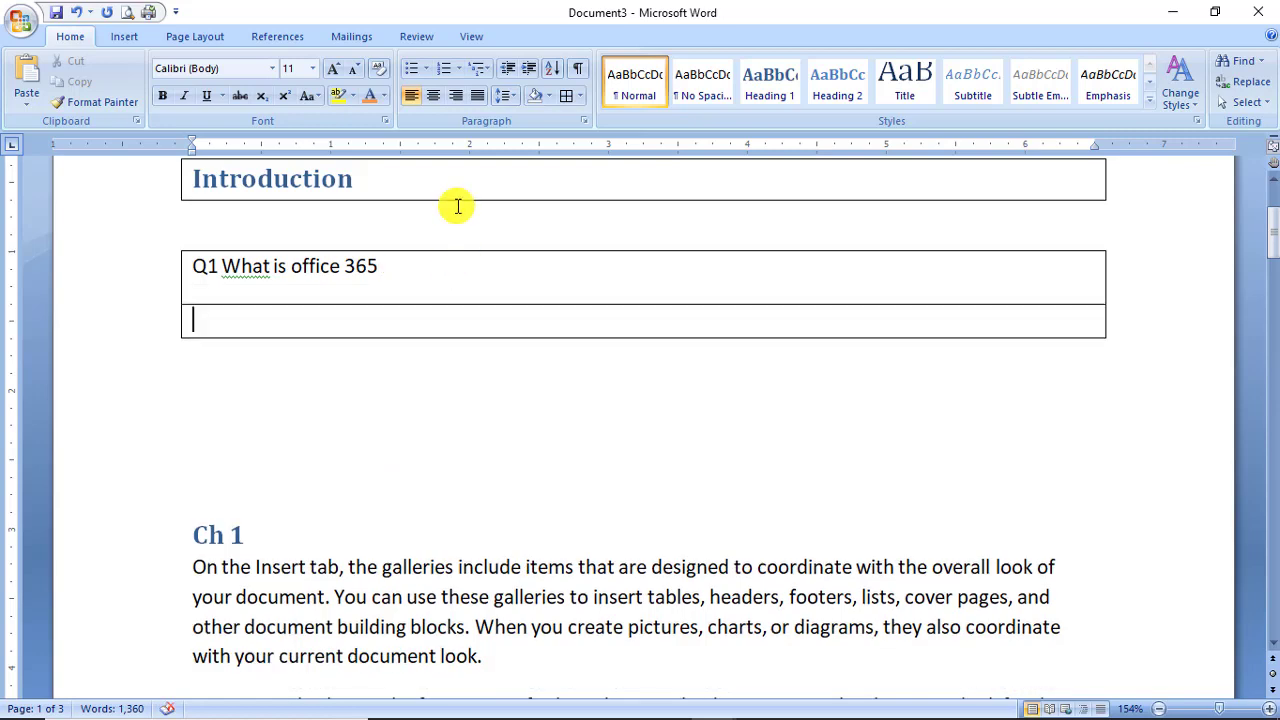
key(Tab)
key(Tab)
key(Tab)
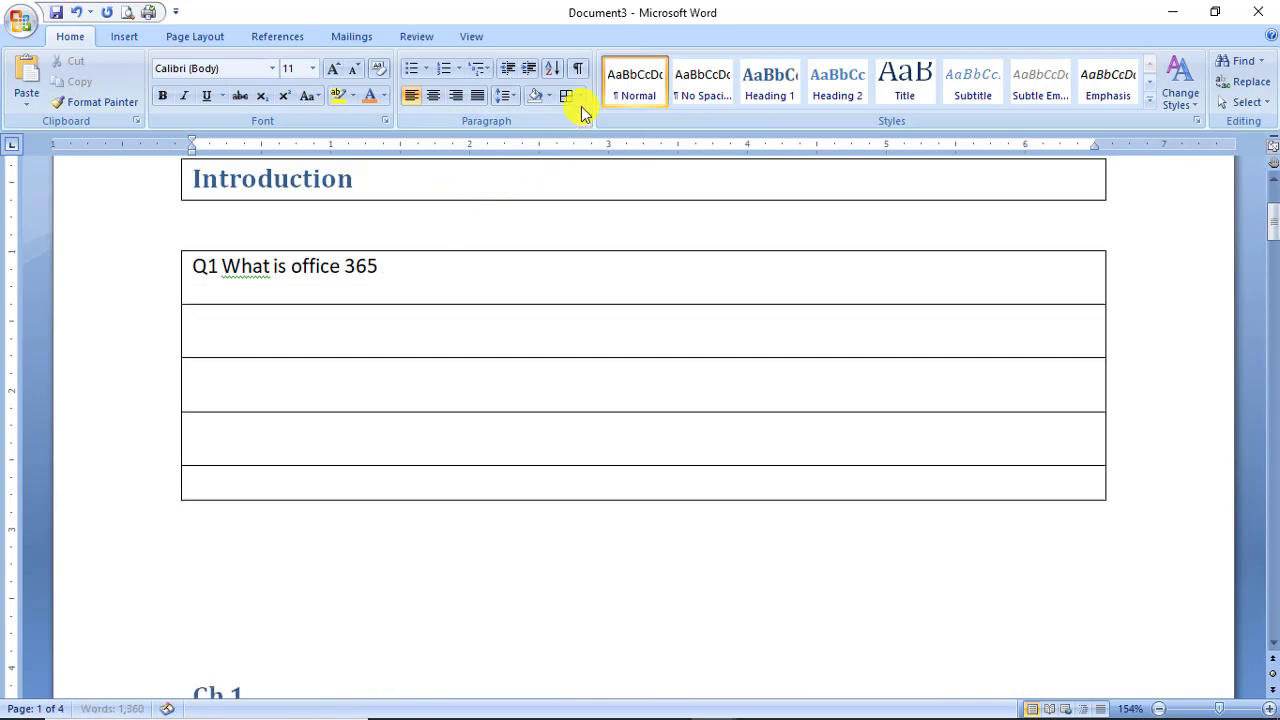
click(580, 96)
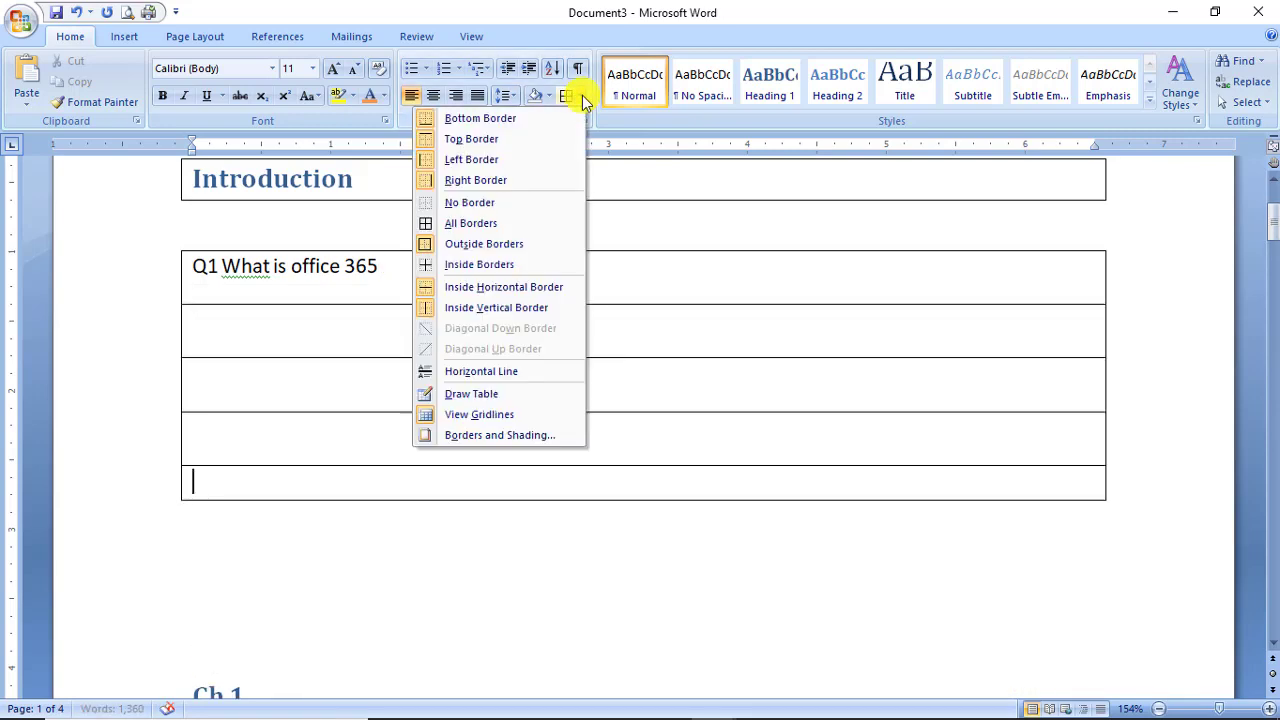
click(518, 249)
key(Return)
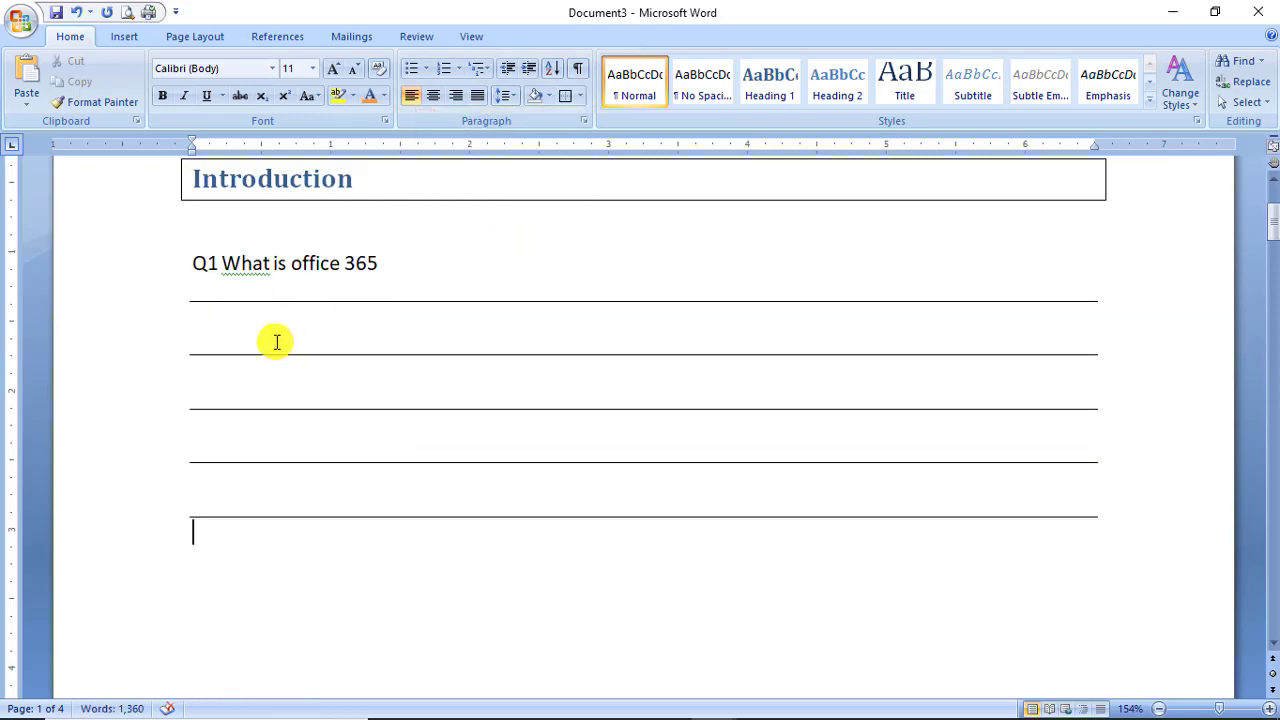
text(Ans:)
click(573, 96)
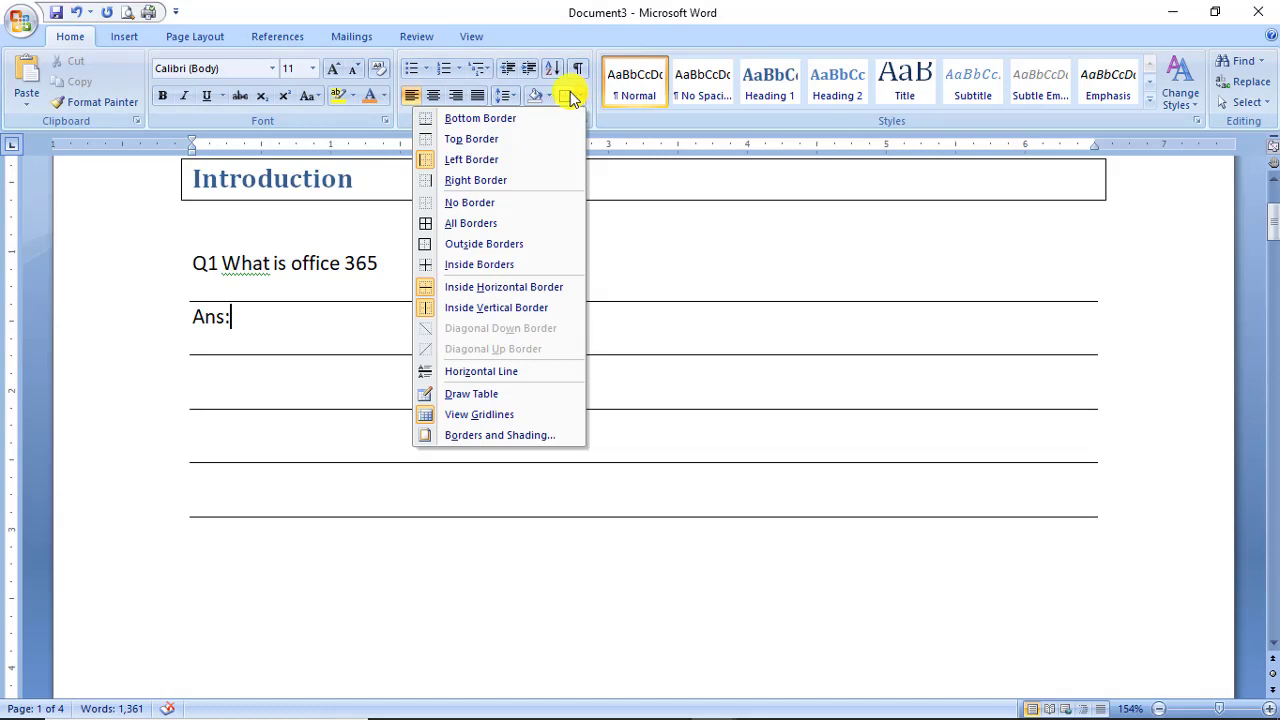
click(373, 187)
Turn off the Introduction heading's Left Border and Right Border, keeping lines above and below.
scroll(373, 184, up, 1)
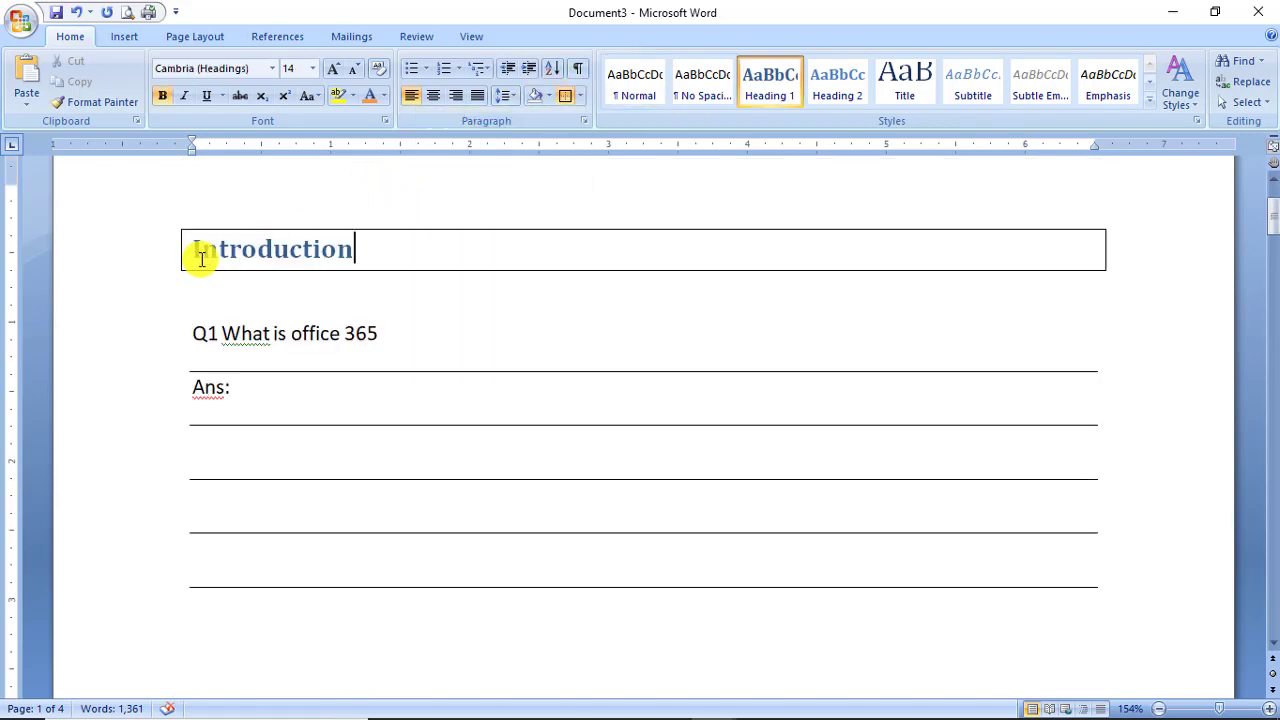
click(579, 98)
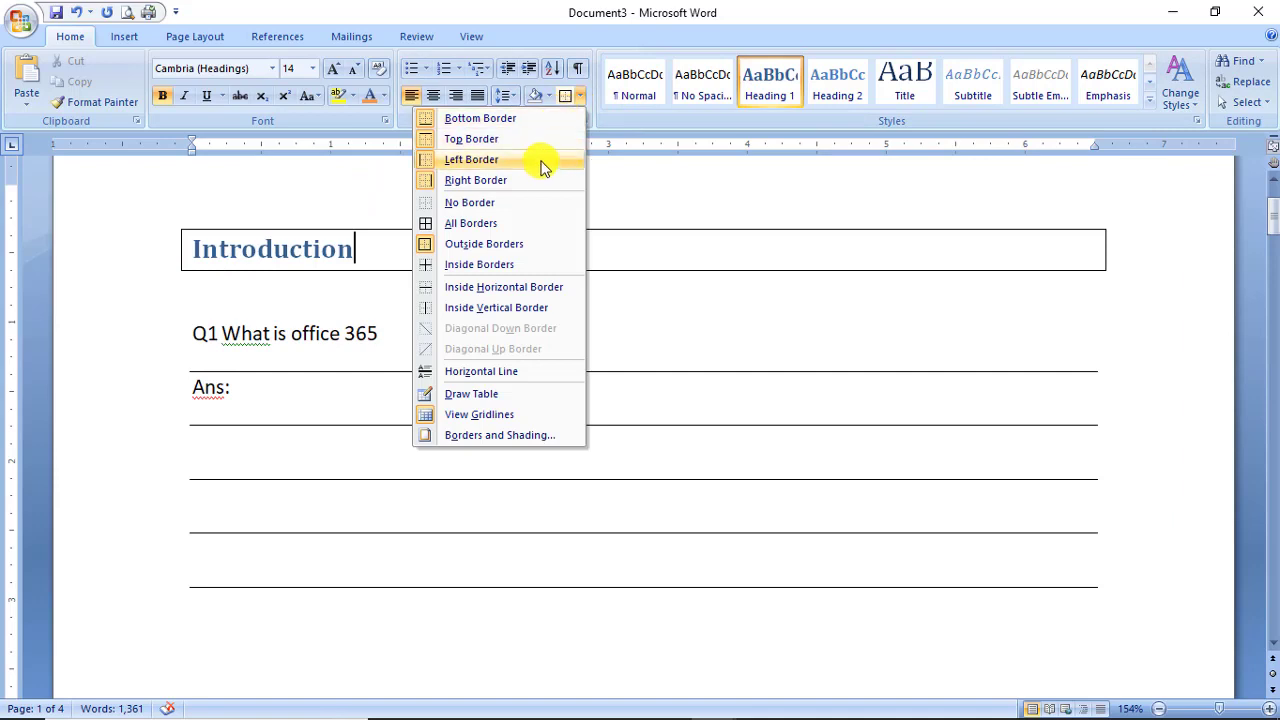
click(540, 163)
click(580, 97)
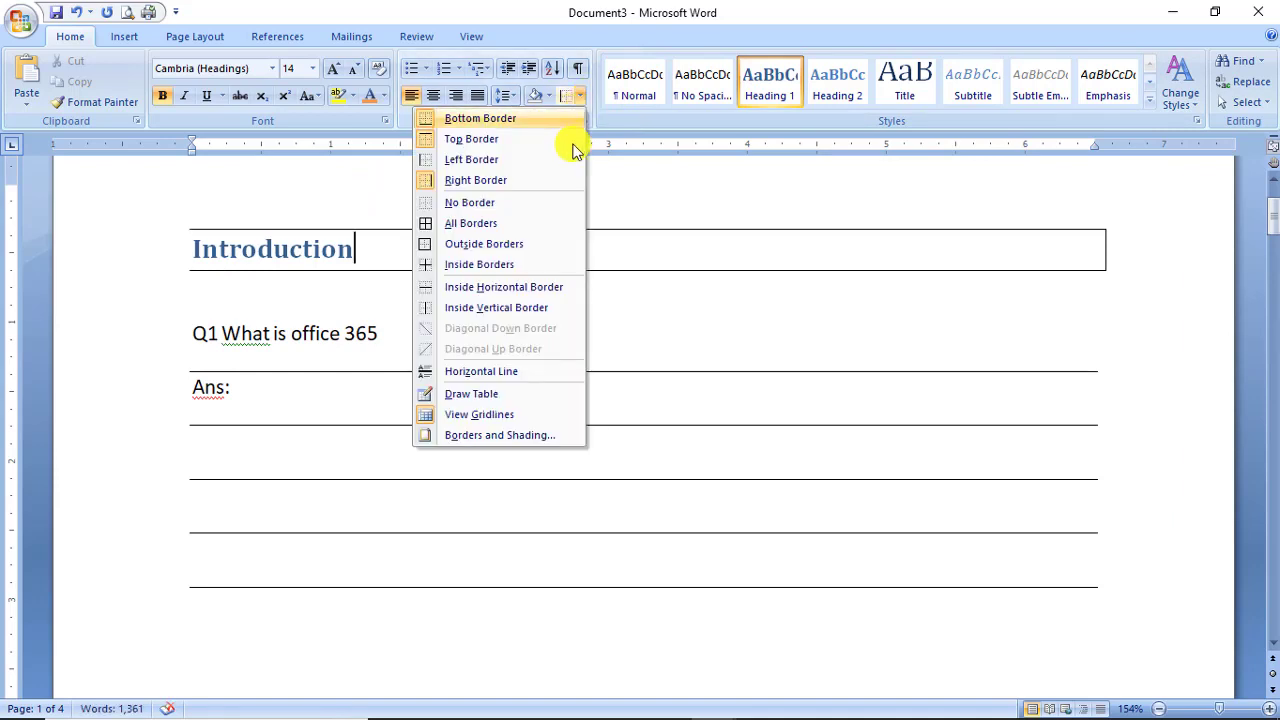
click(569, 179)
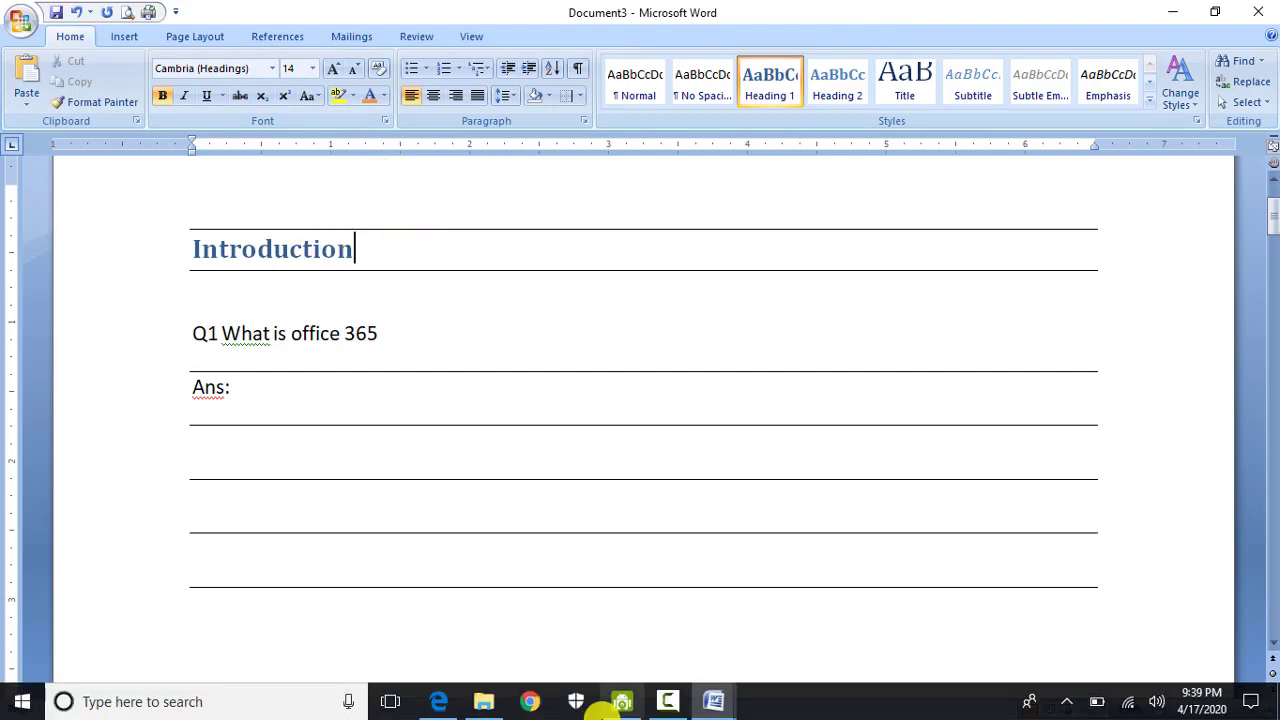
mouse_move(677, 693)
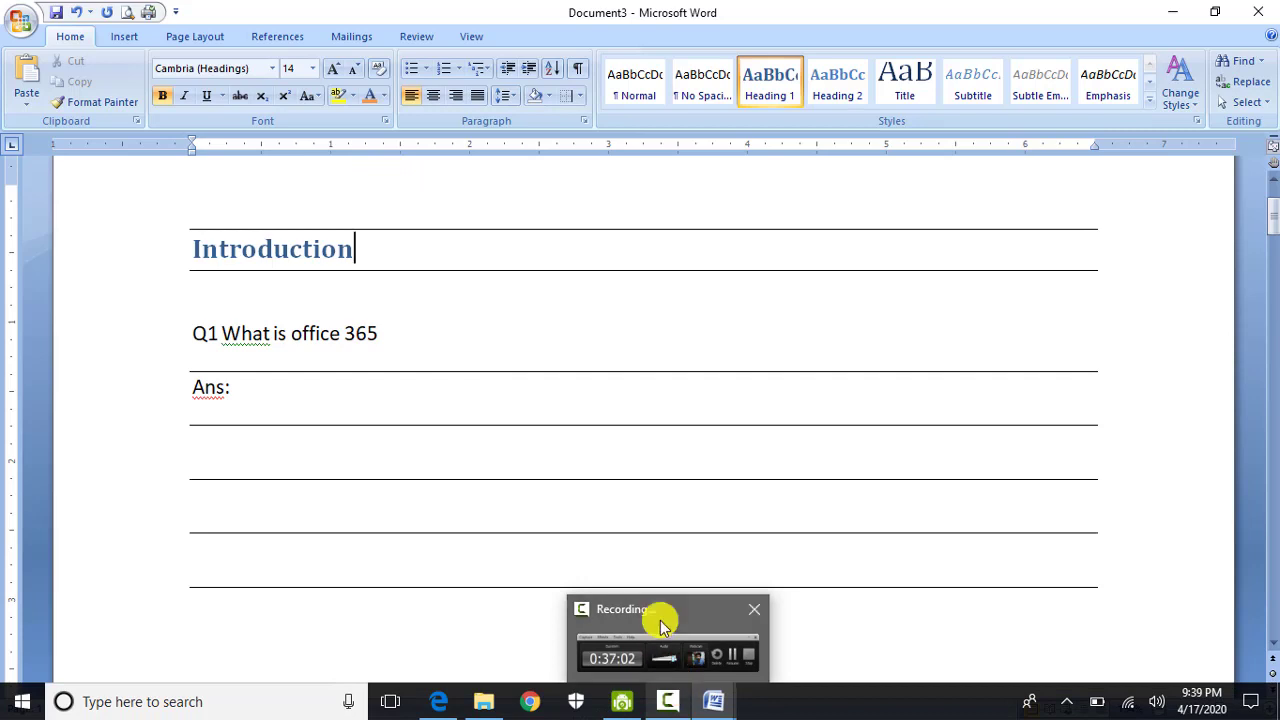
click(660, 697)
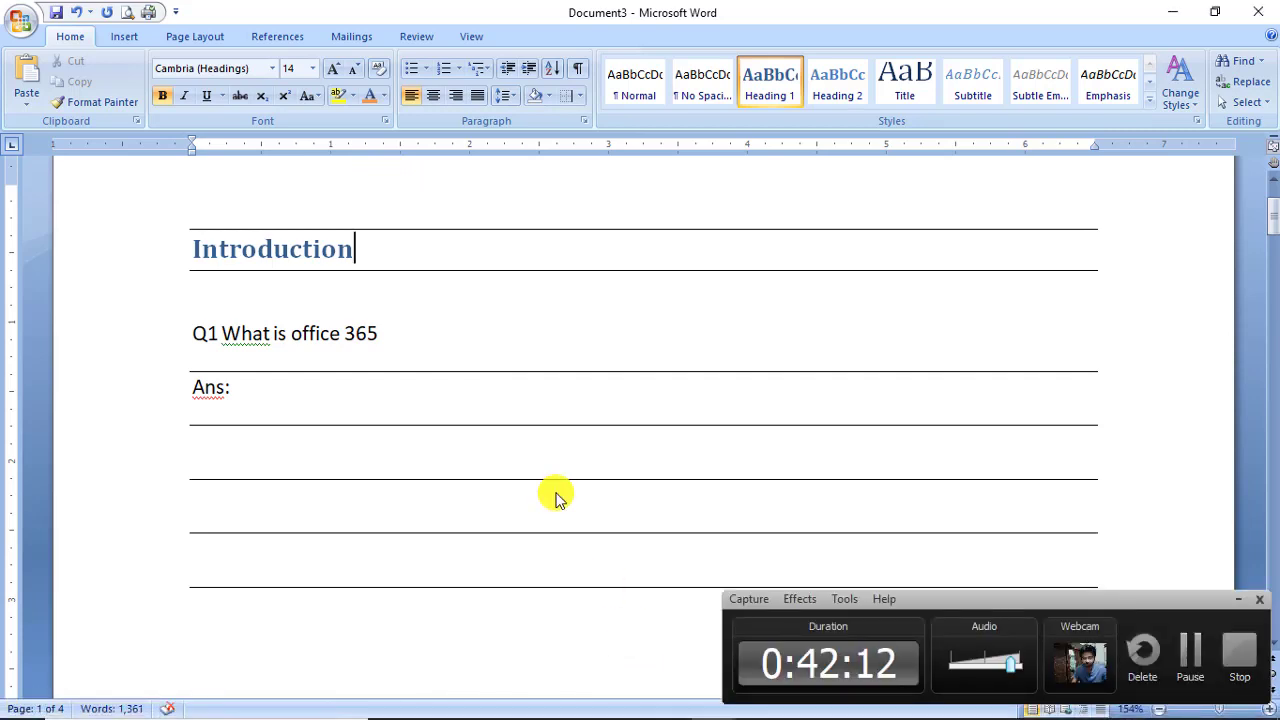
click(1238, 599)
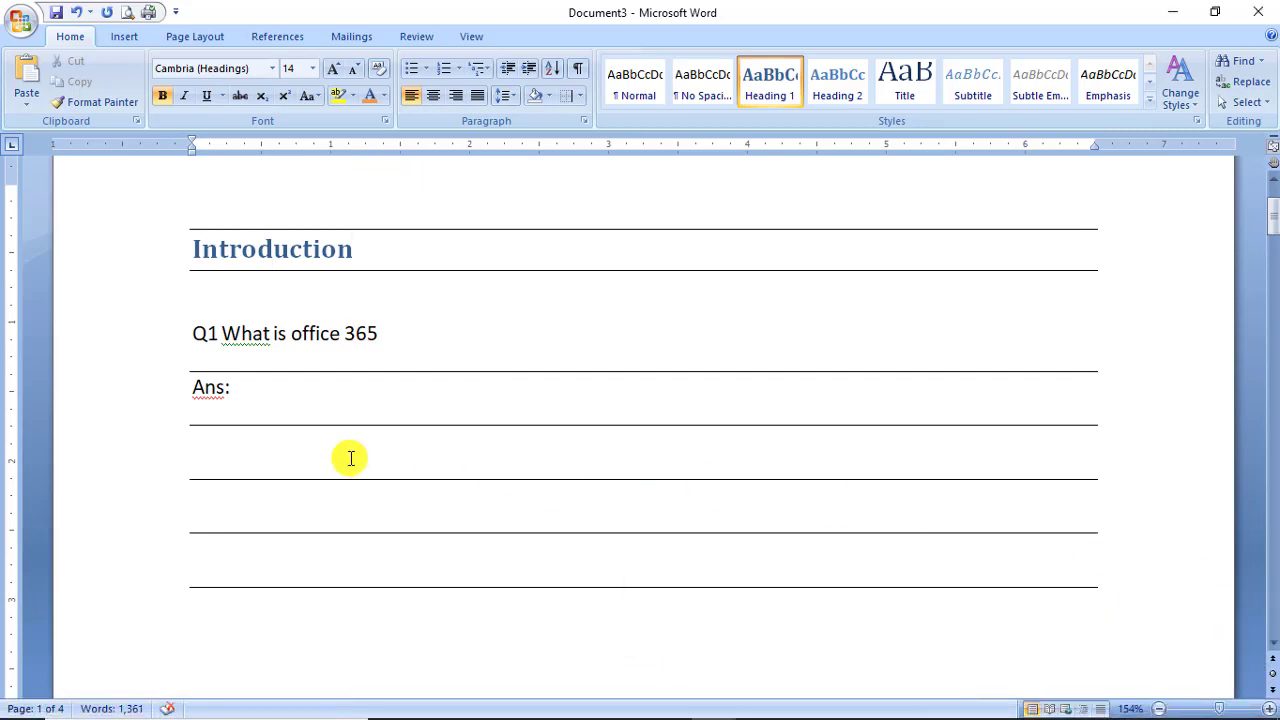
click(138, 38)
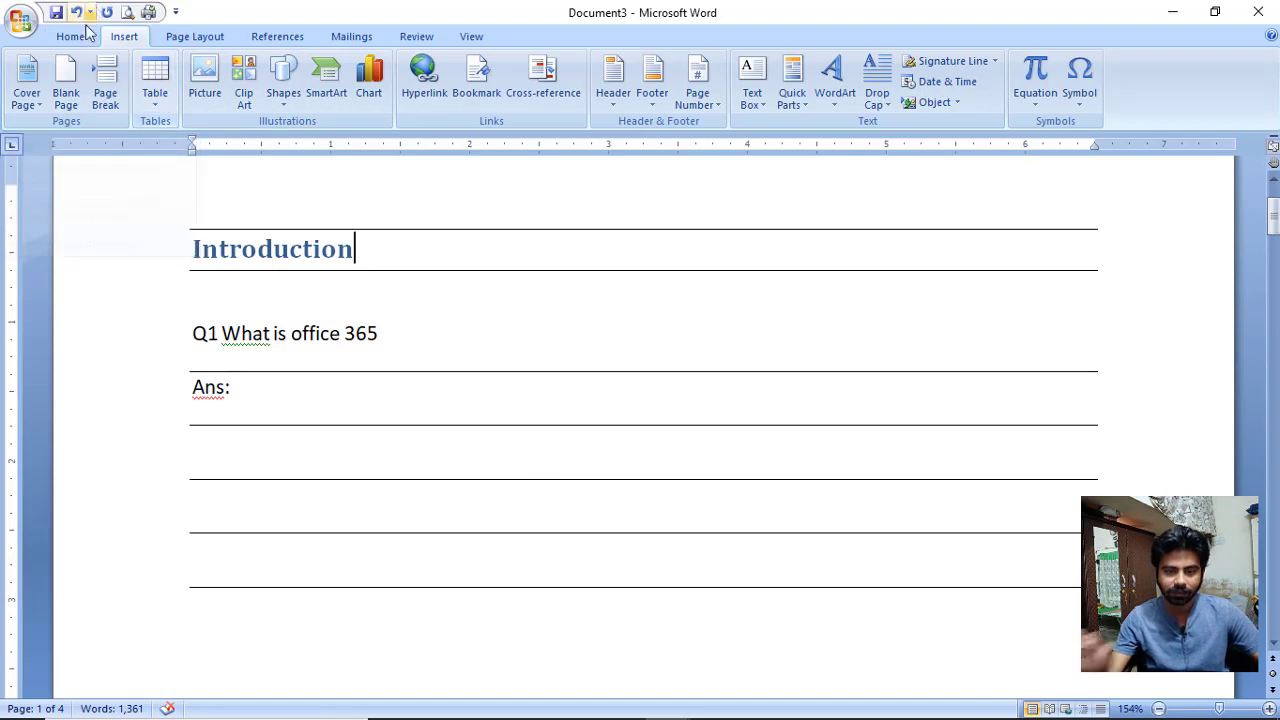
Insert a 5x1 table and undo it, type text below the answer lines, then open Windows Run.
click(86, 41)
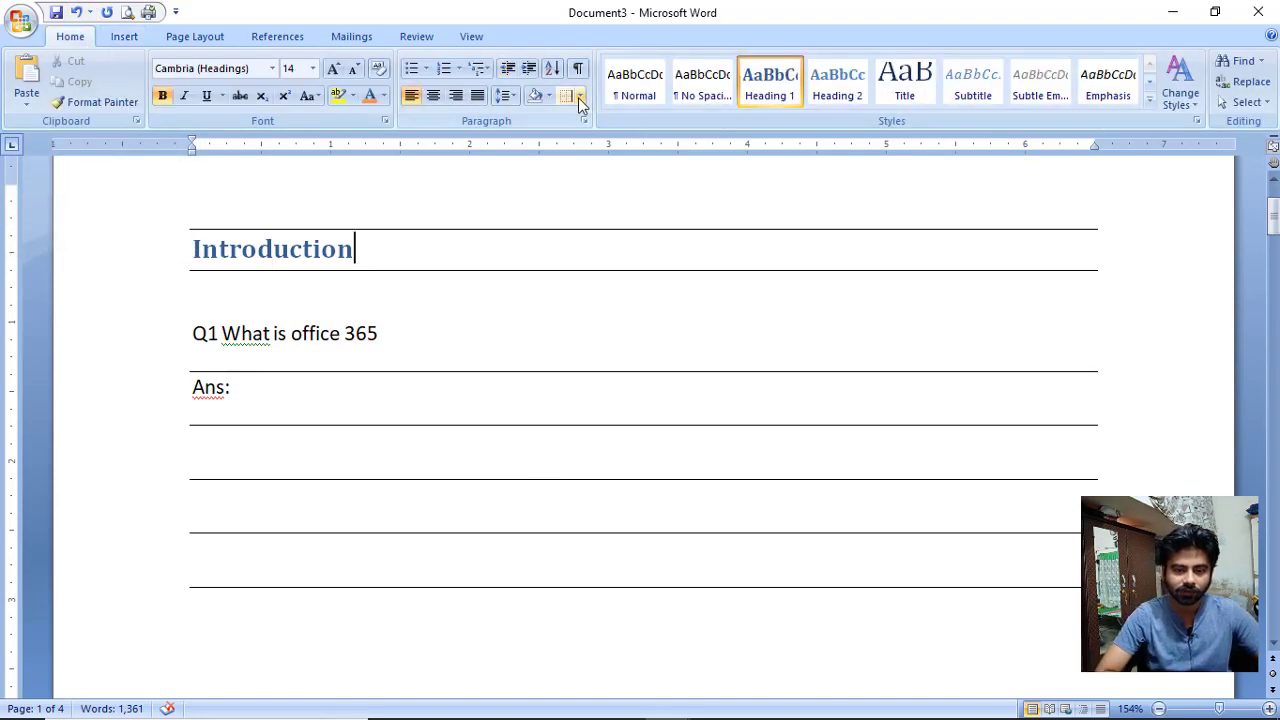
scroll(299, 395, up, 3)
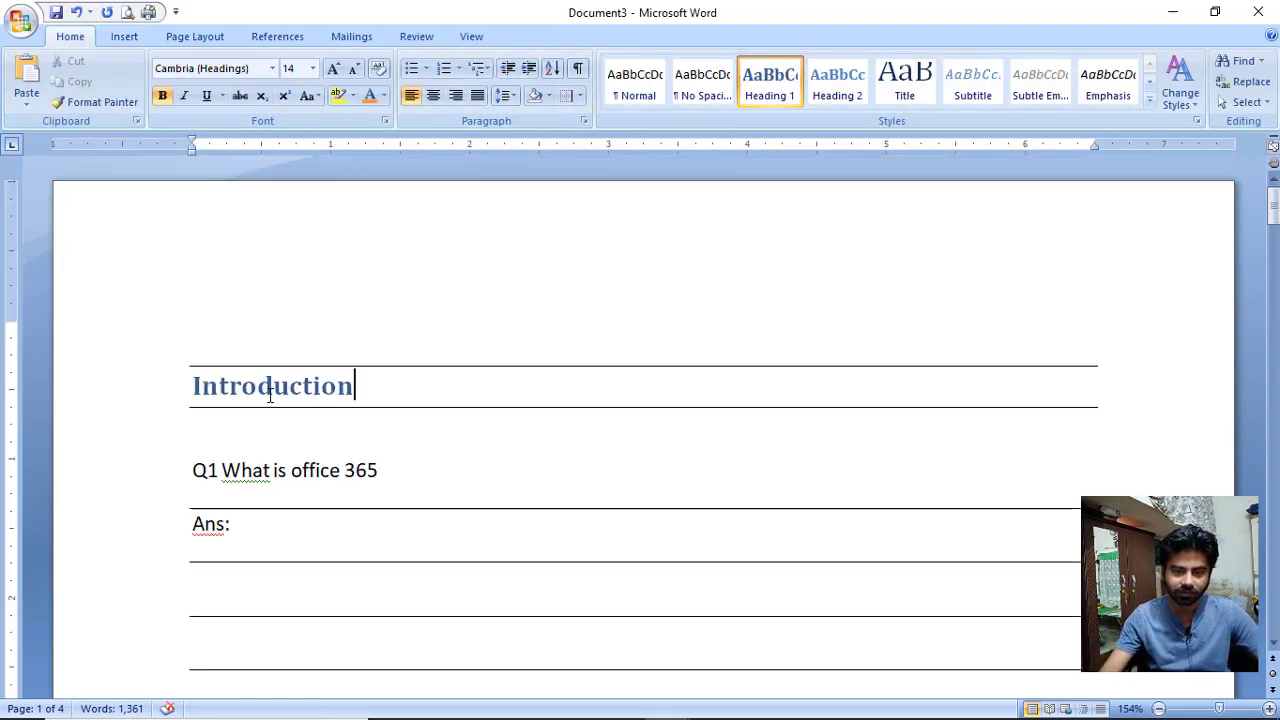
scroll(217, 496, down, 8)
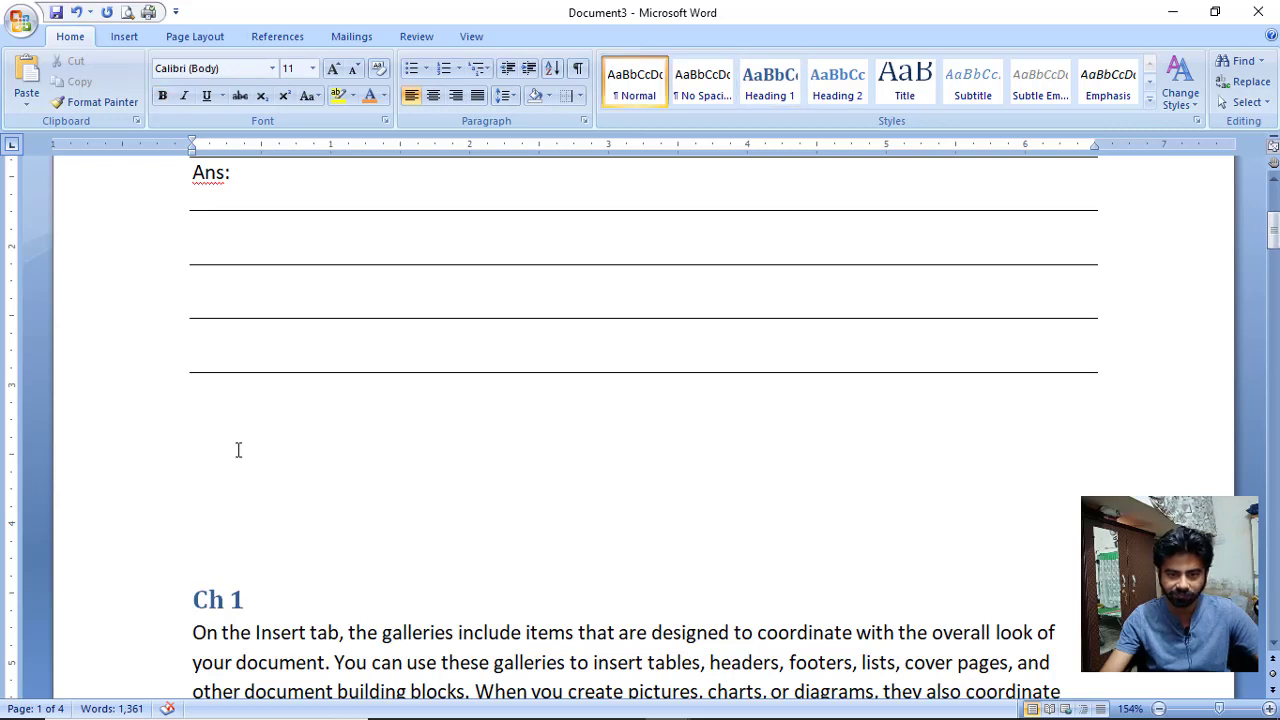
click(124, 36)
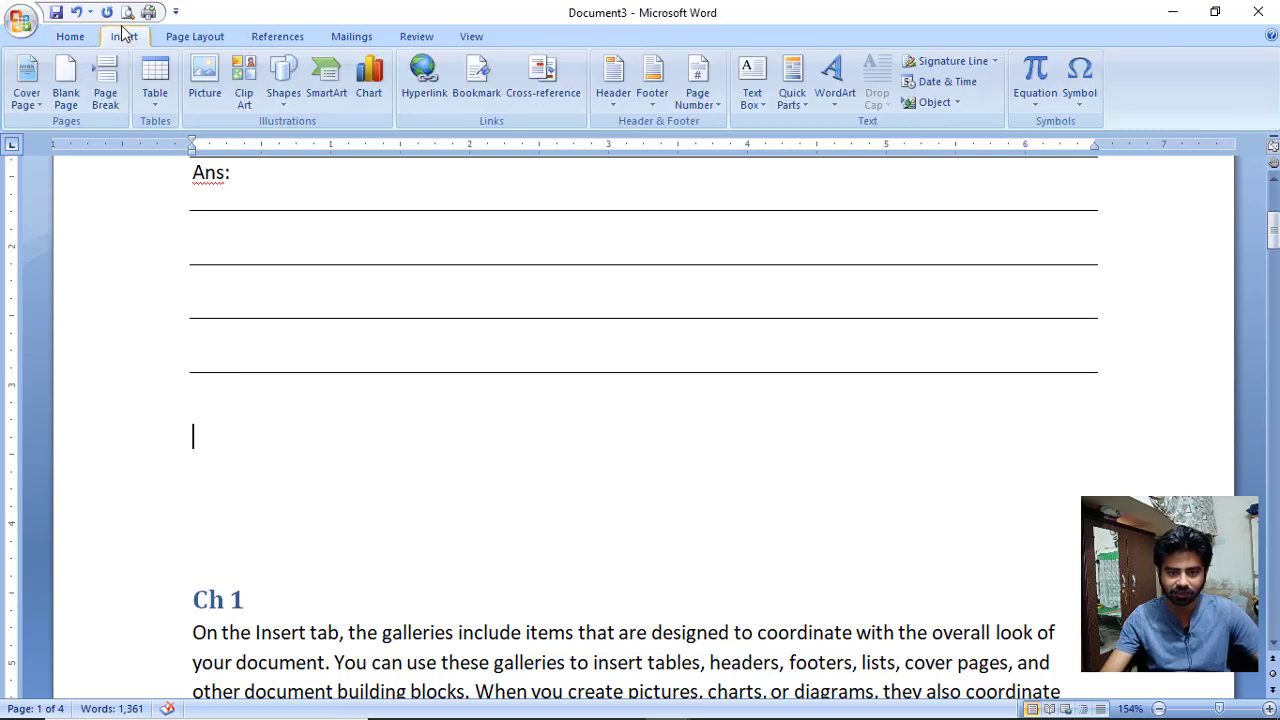
click(148, 106)
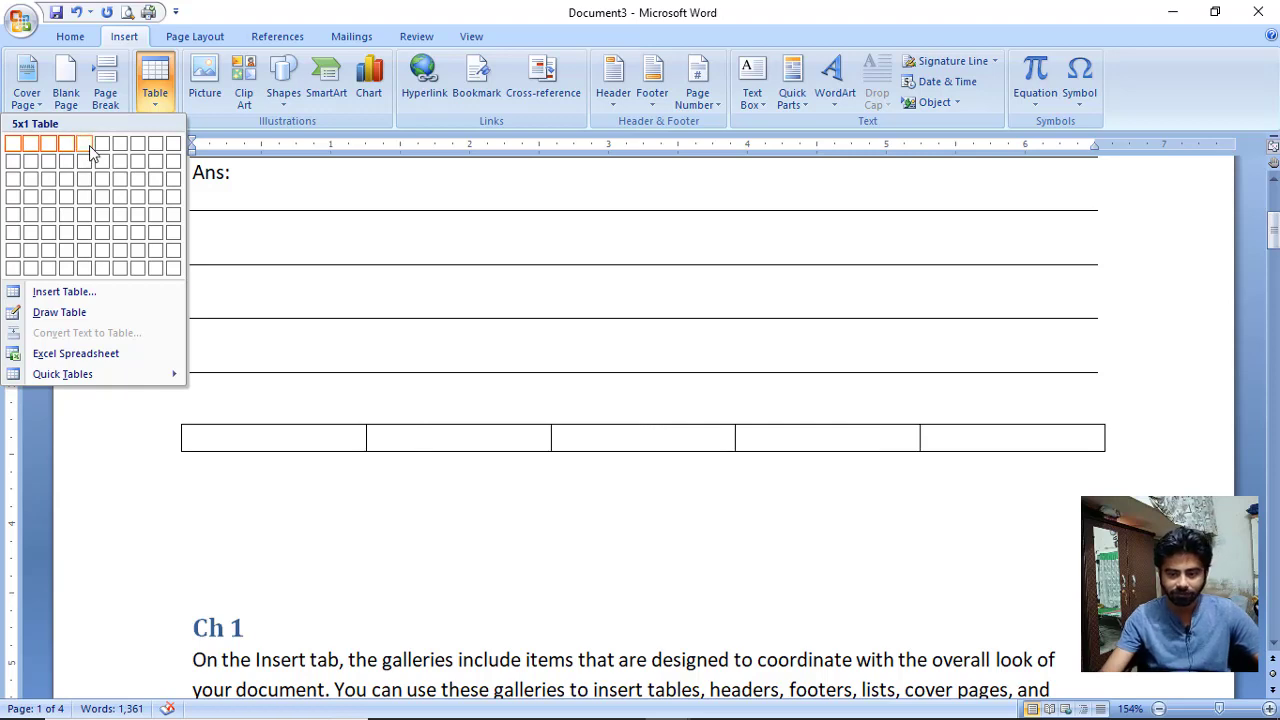
click(88, 146)
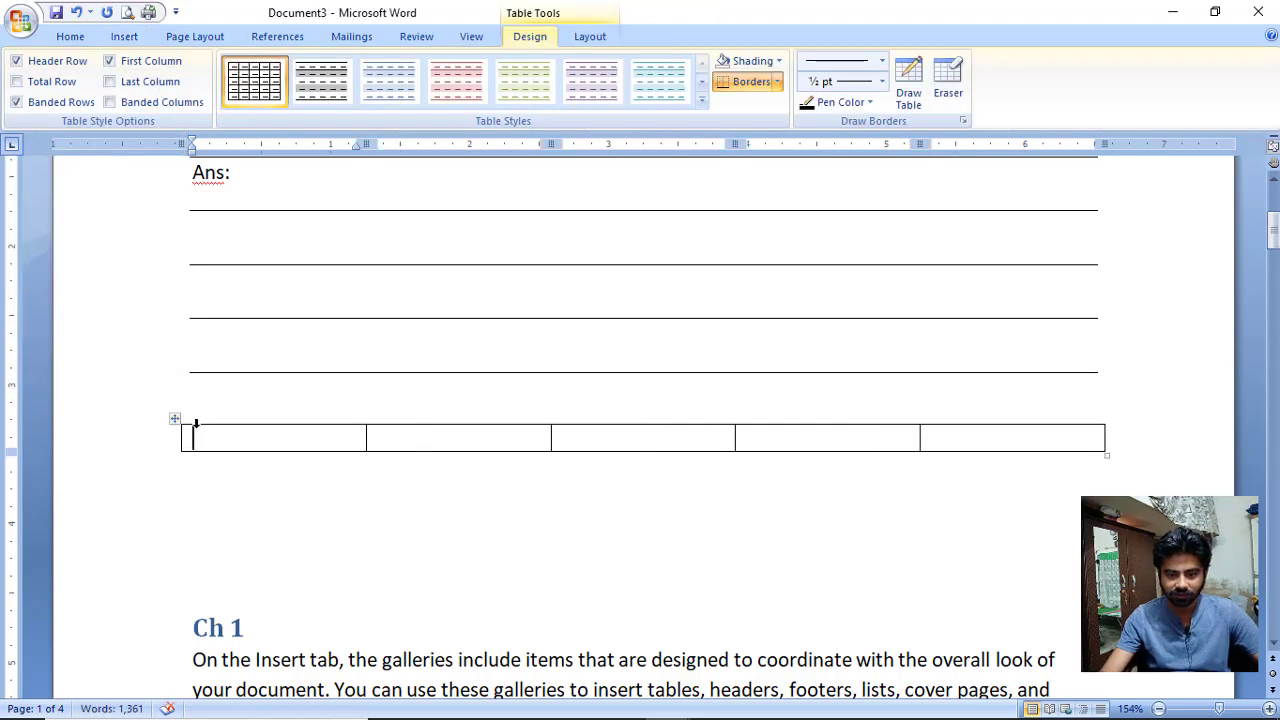
key(ctrl+z)
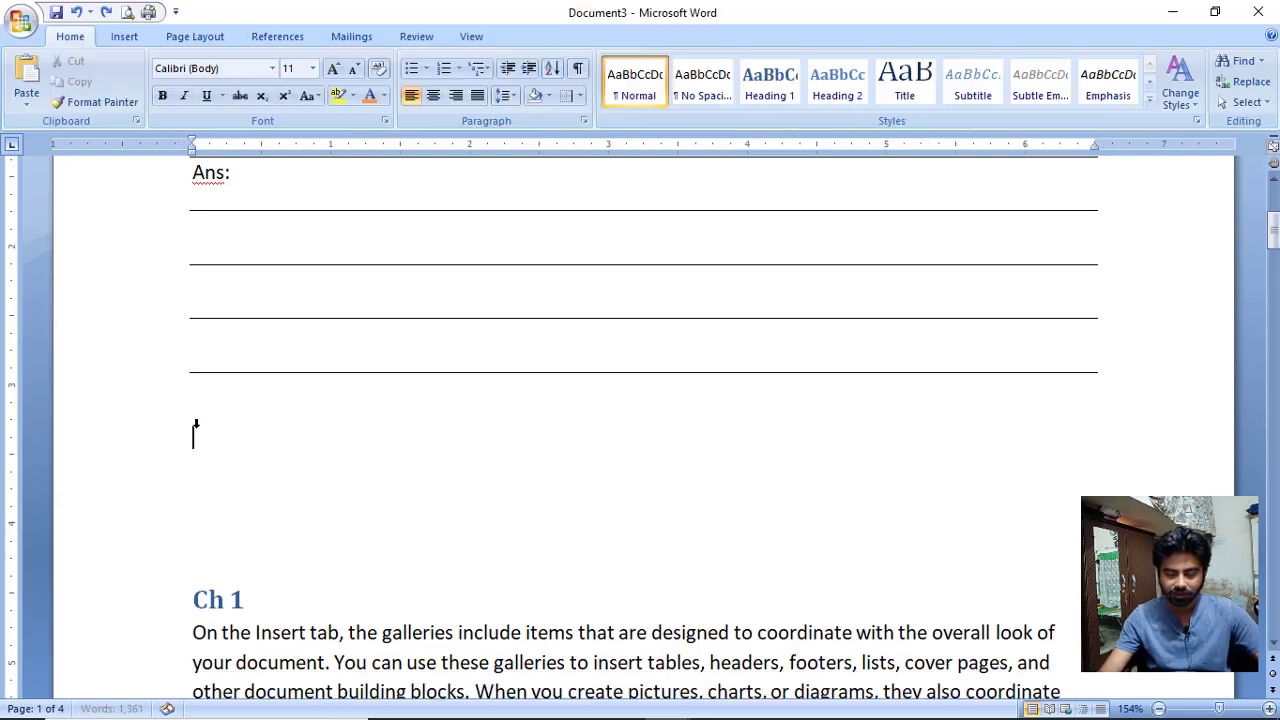
text(q)
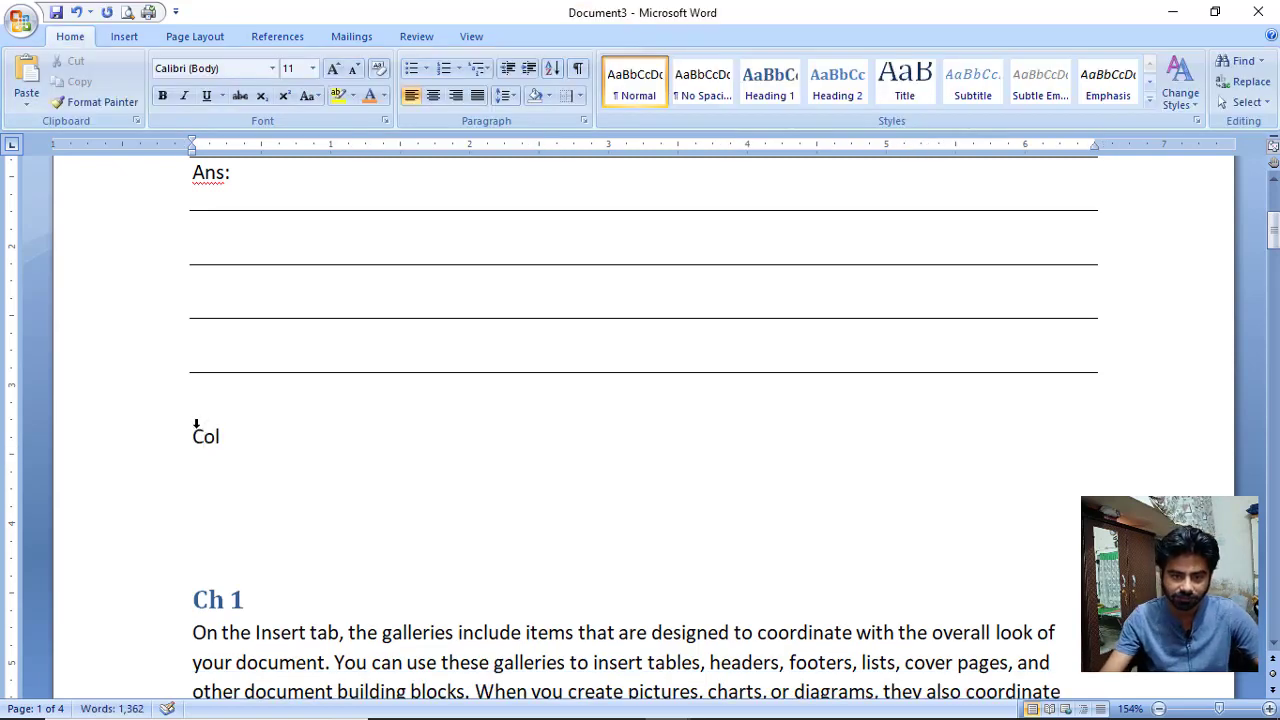
key(super+r)
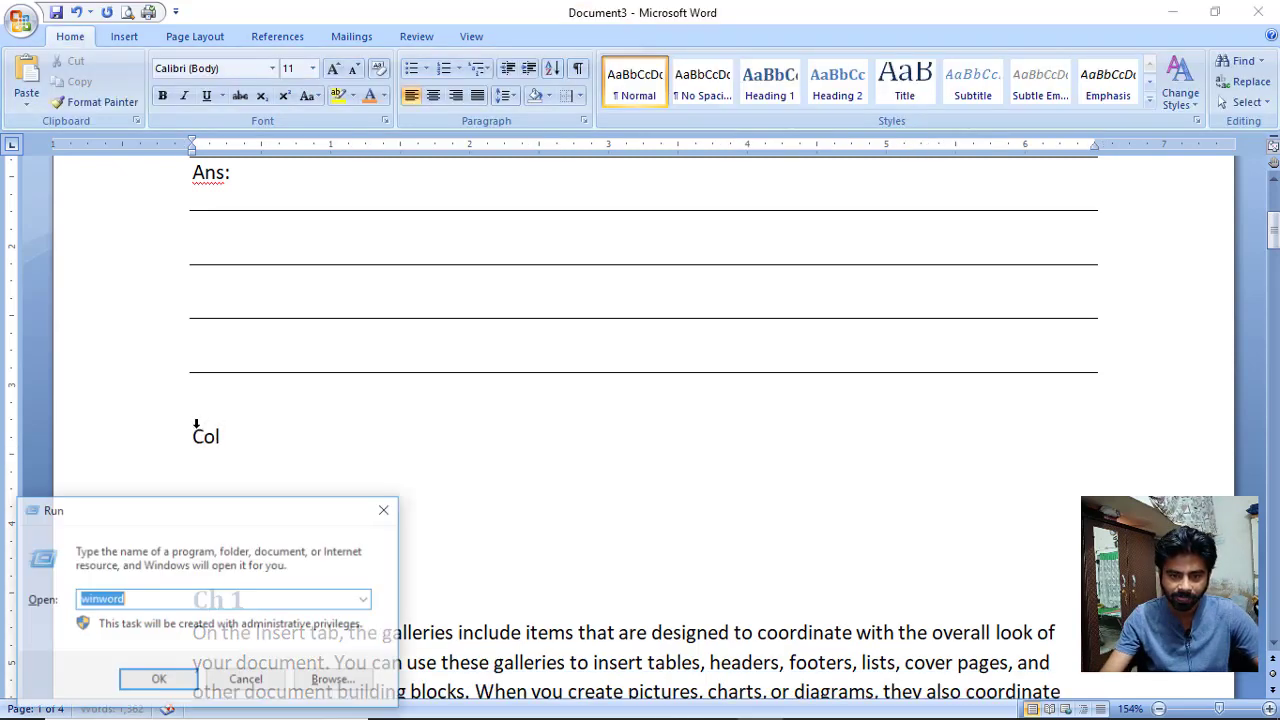
Launch Excel from the Run box by typing 'ex' and picking excel.
text(ex)
key(Down)
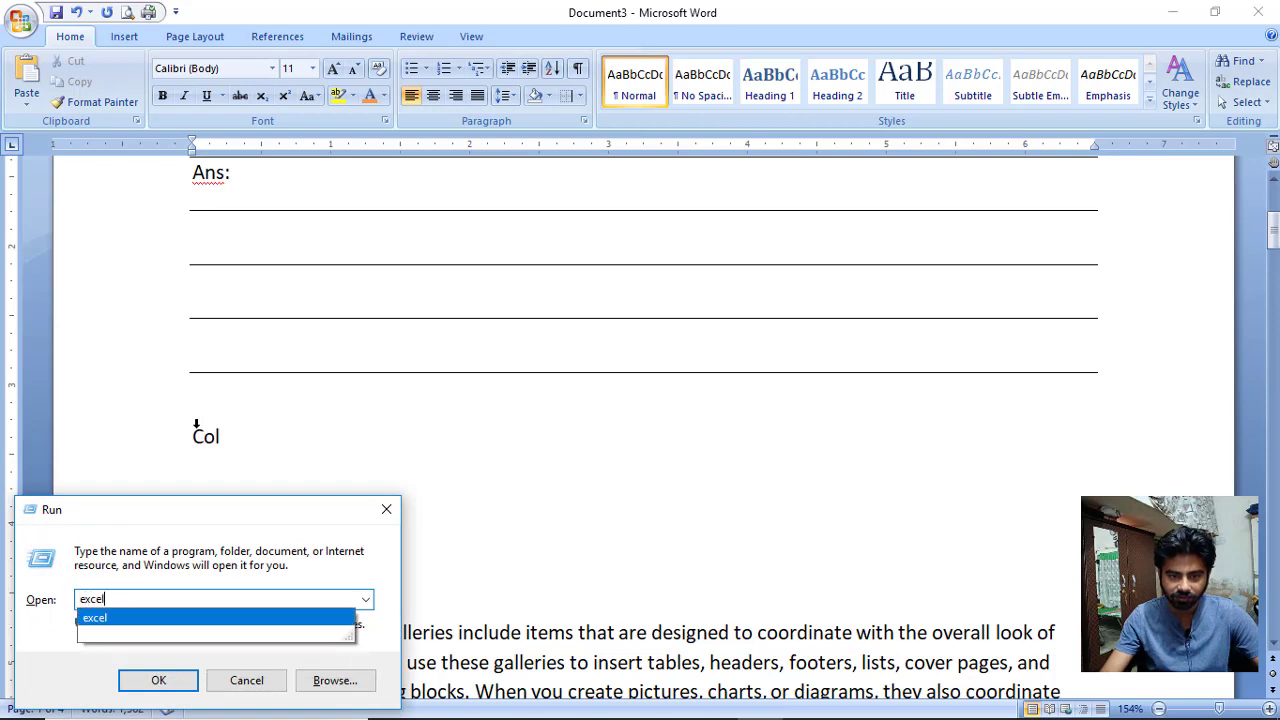
key(Return)
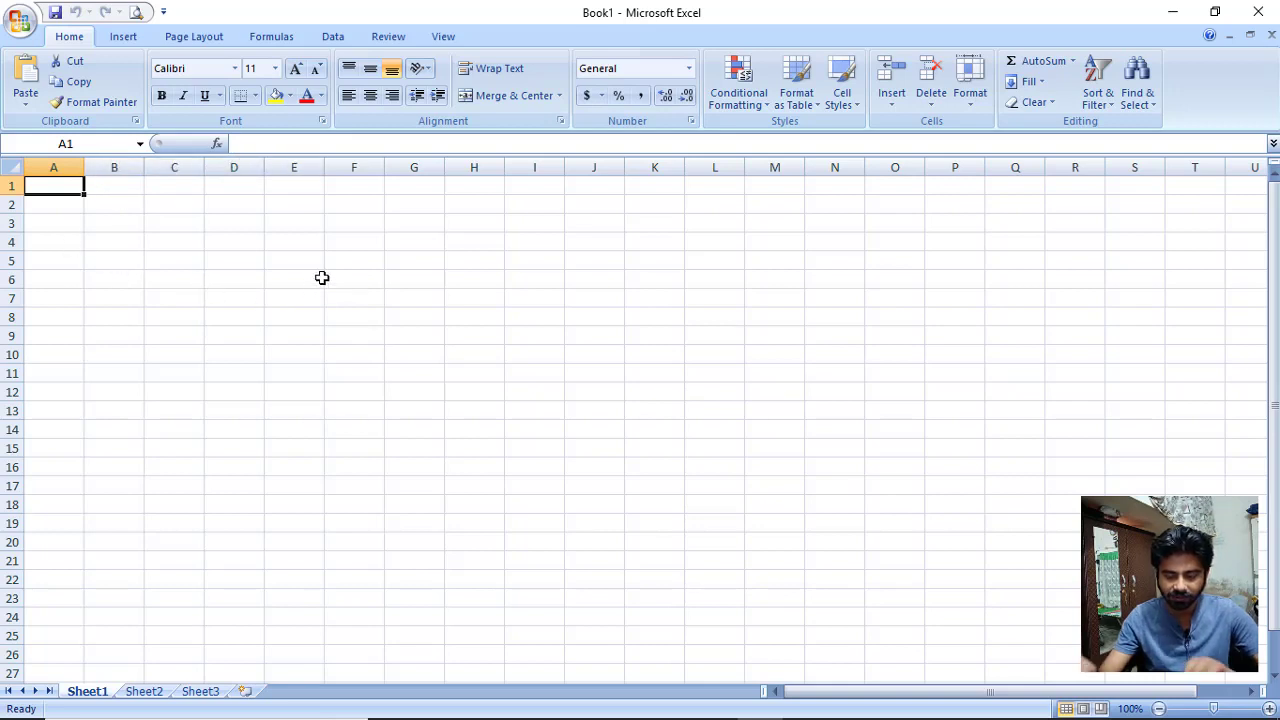
Enter 'A,b,c Col' in cell C2 and '1,2,3,4,' in cell C3.
key(Down)
key(Right)
key(Right)
text(a)
key(Return)
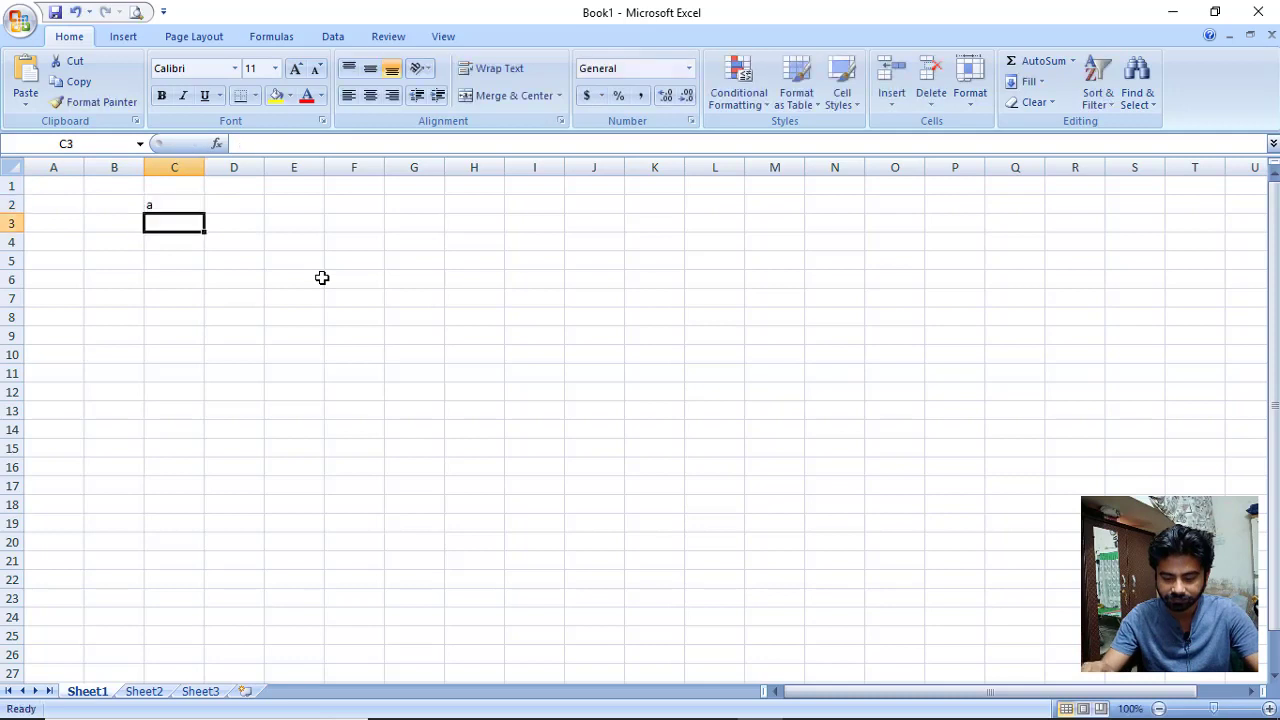
key(Up)
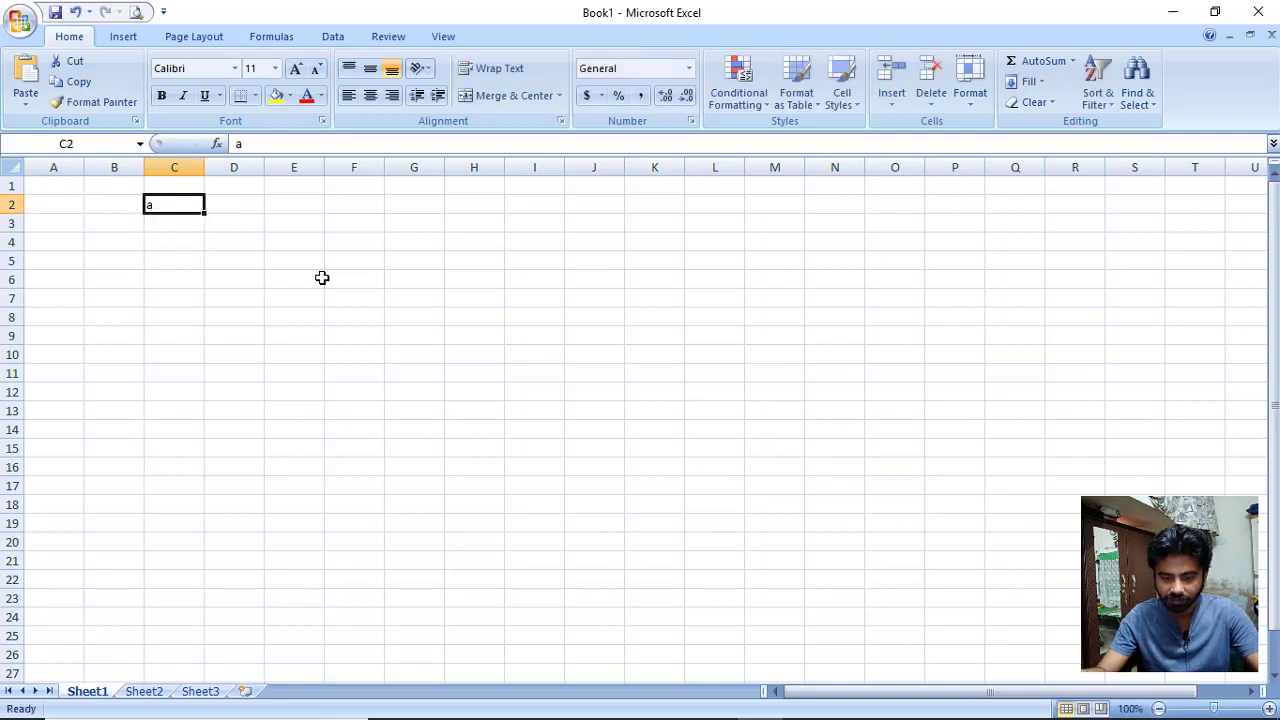
text(A,b,c)
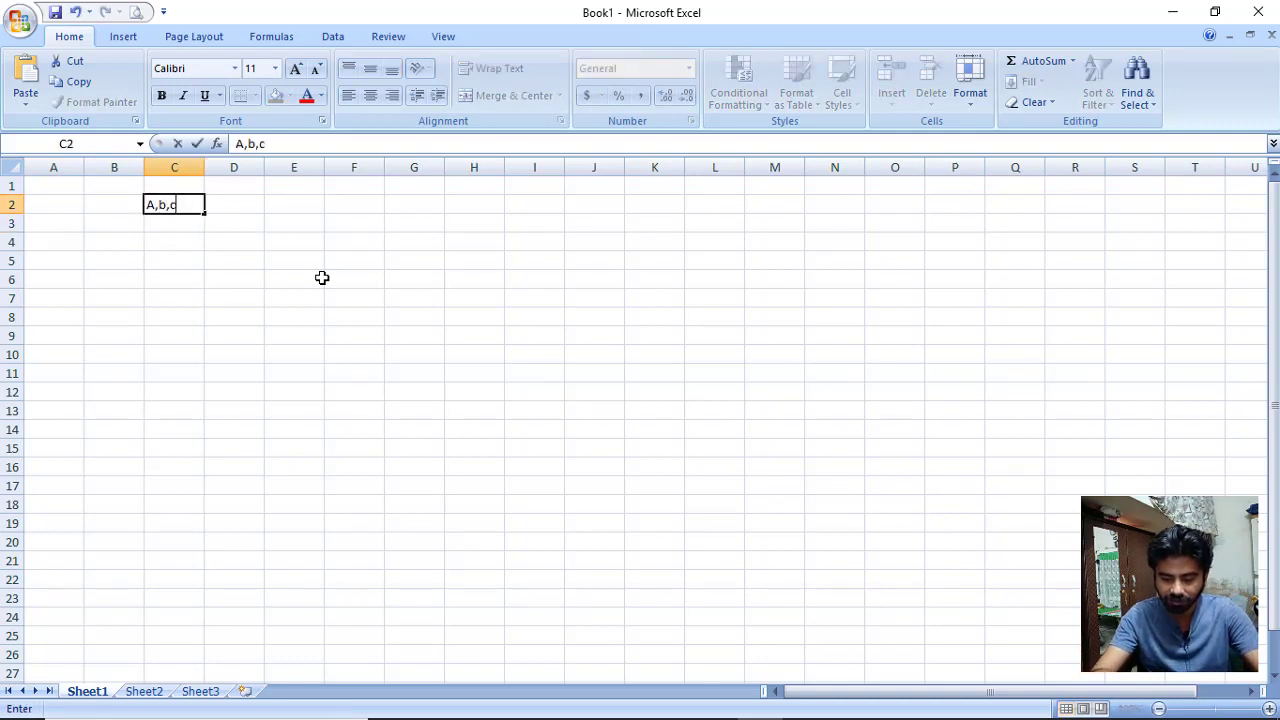
text( Co)
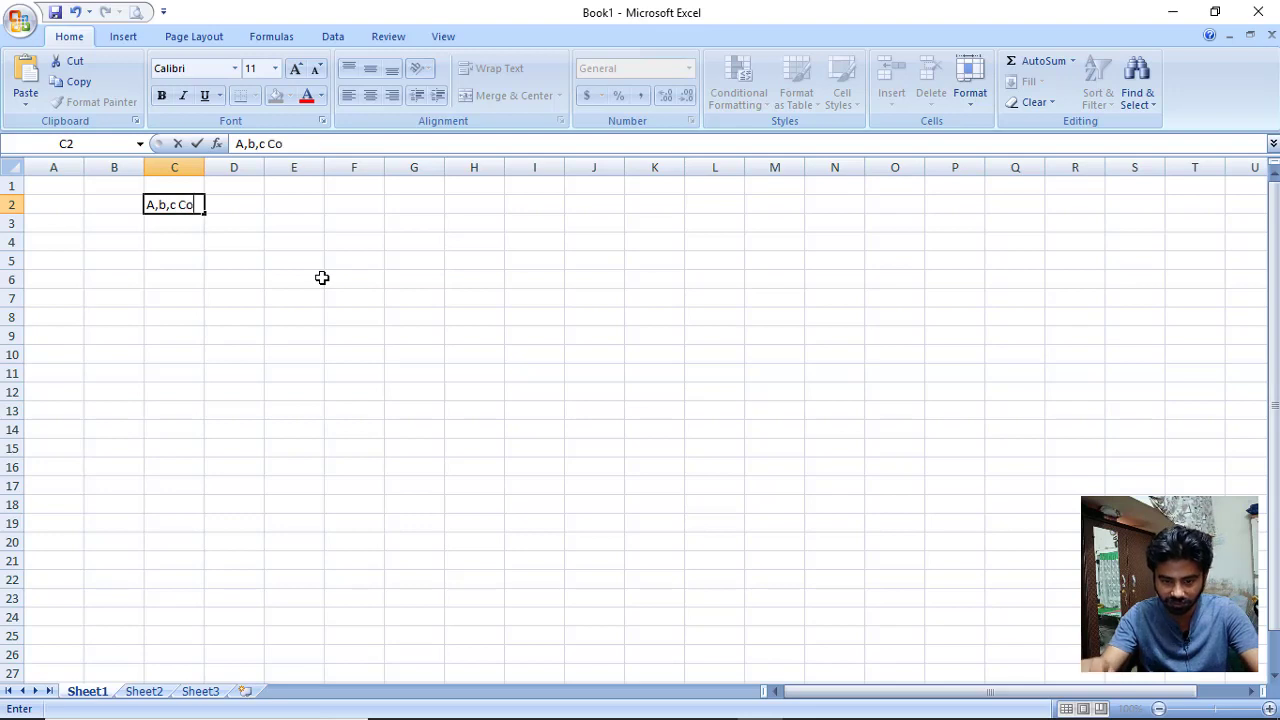
text(l)
key(Return)
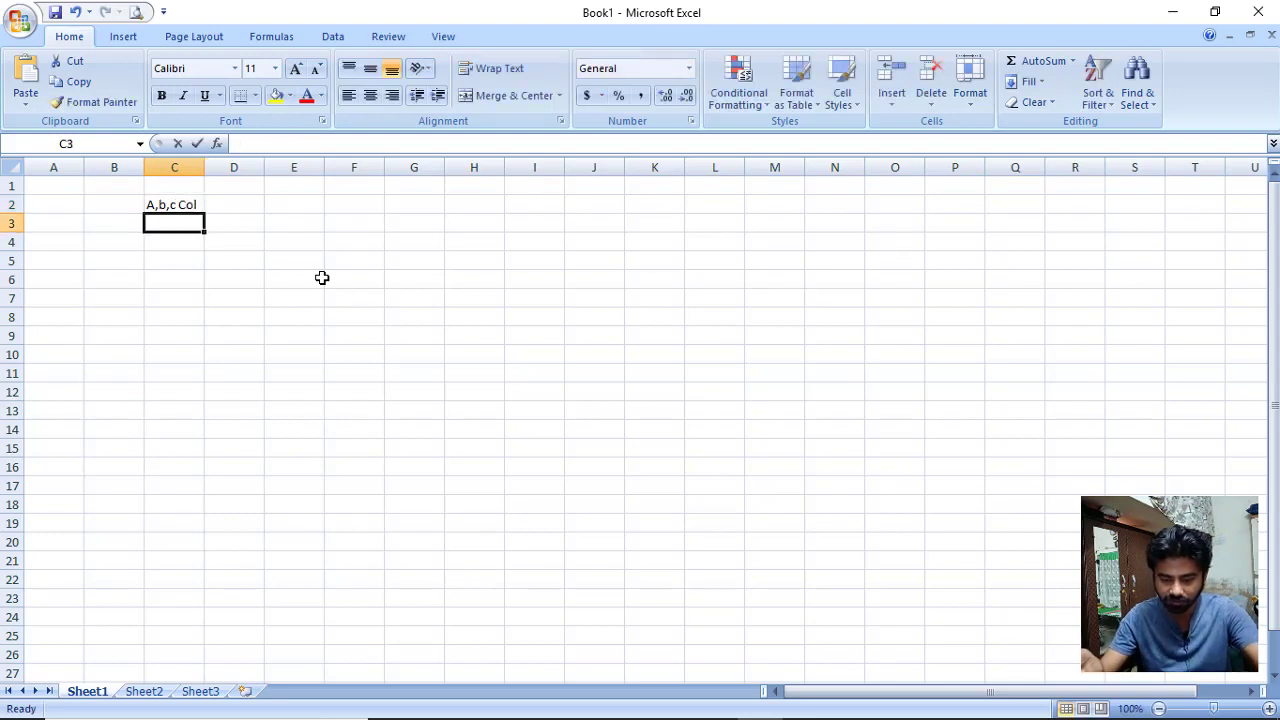
text(1,2,3)
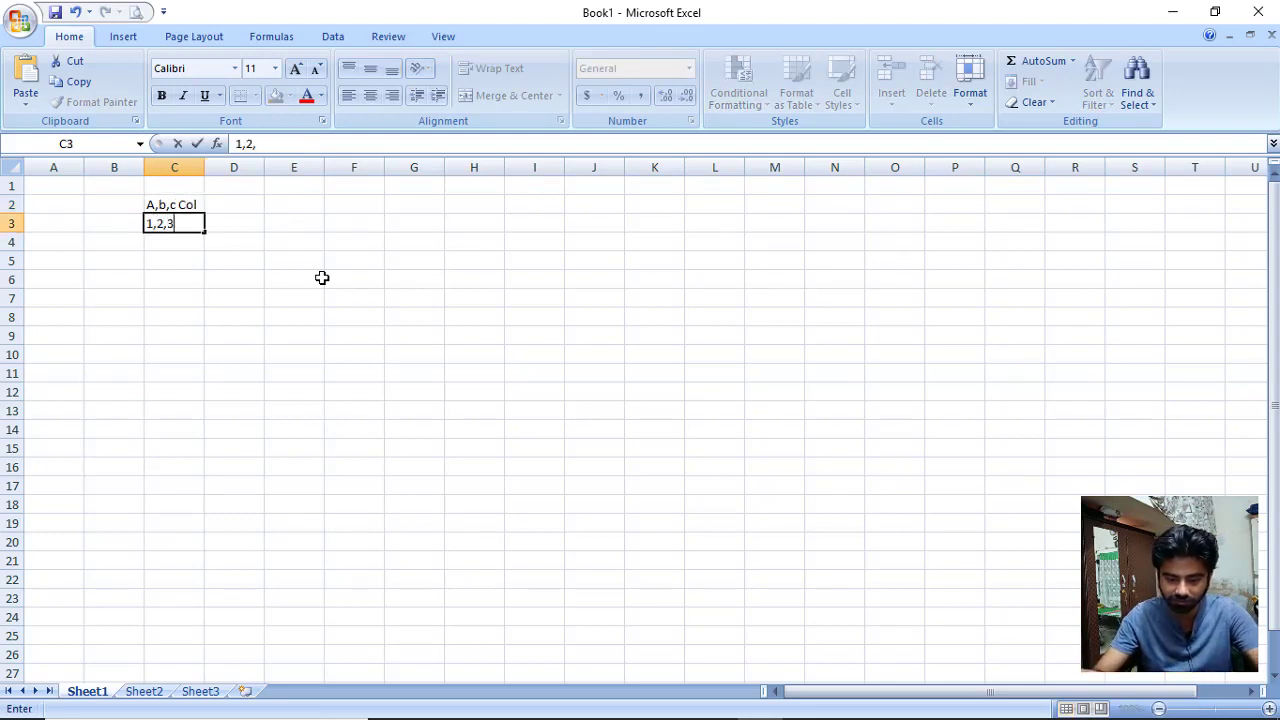
text(,4,)
key(Return)
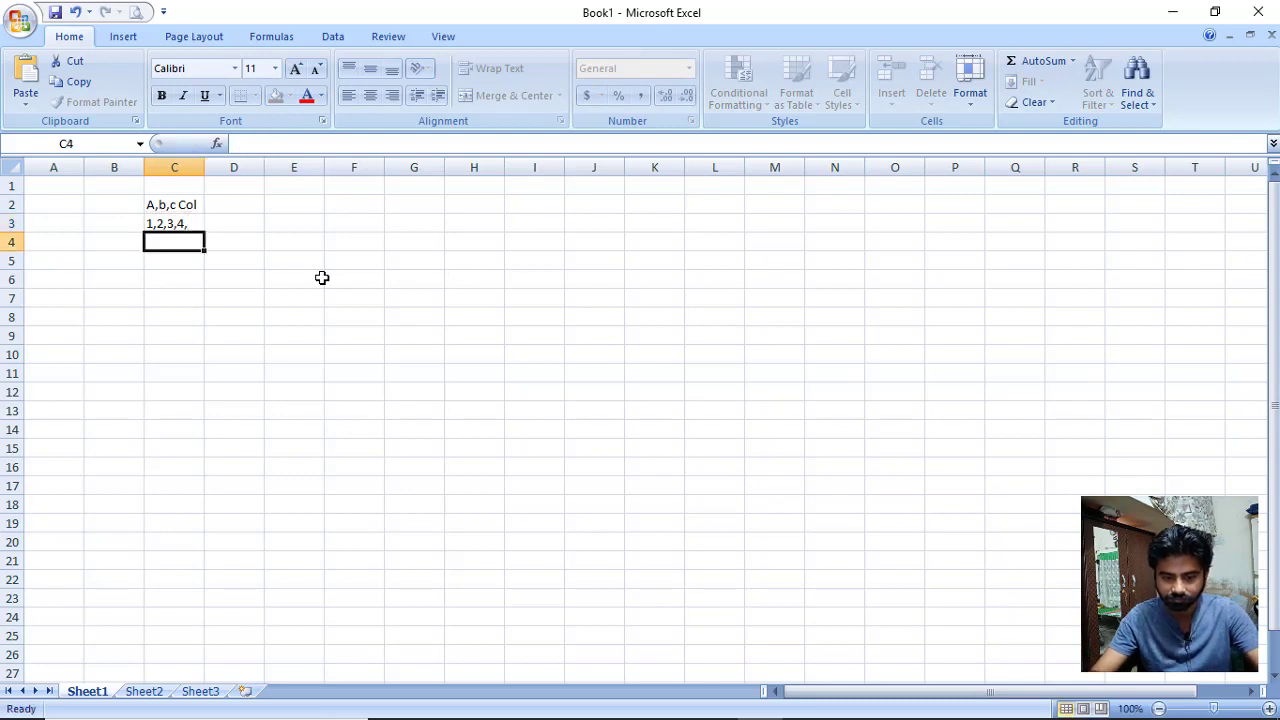
key(Down)
key(Down)
key(Right)
key(Right)
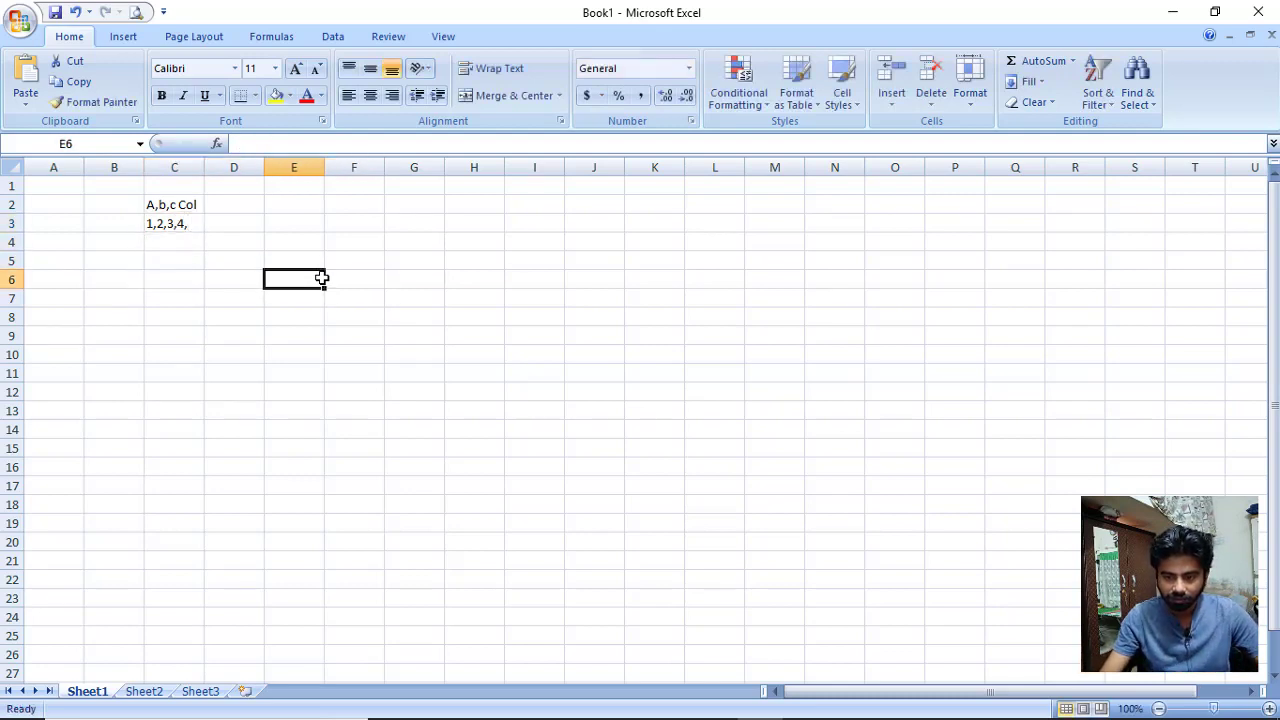
Enter the headings name, age and city across E6:G6.
text(anme)
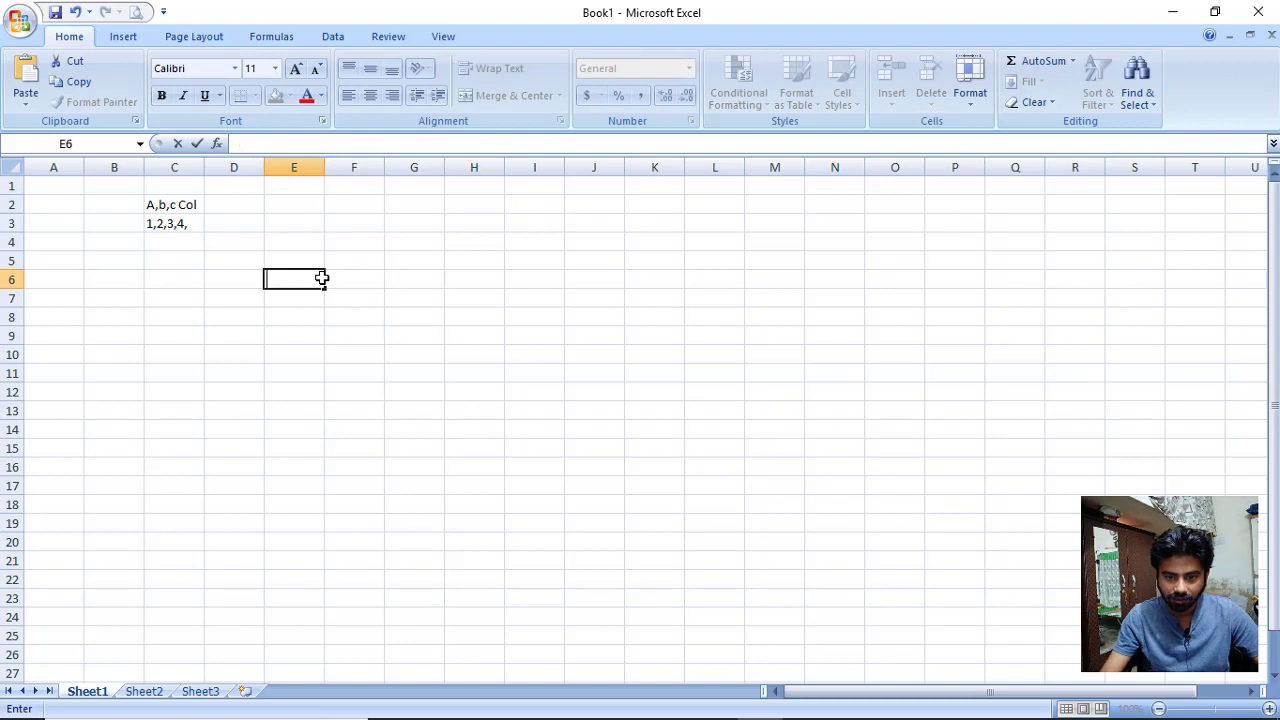
key(Right)
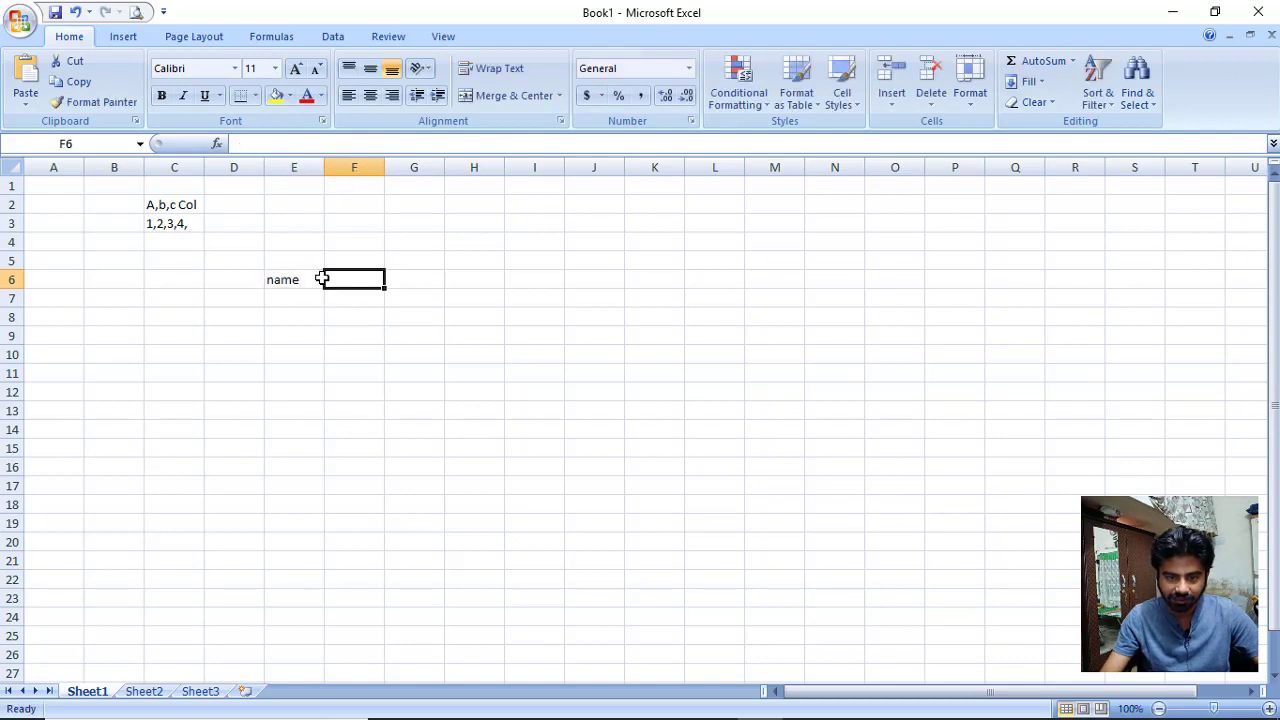
text(age)
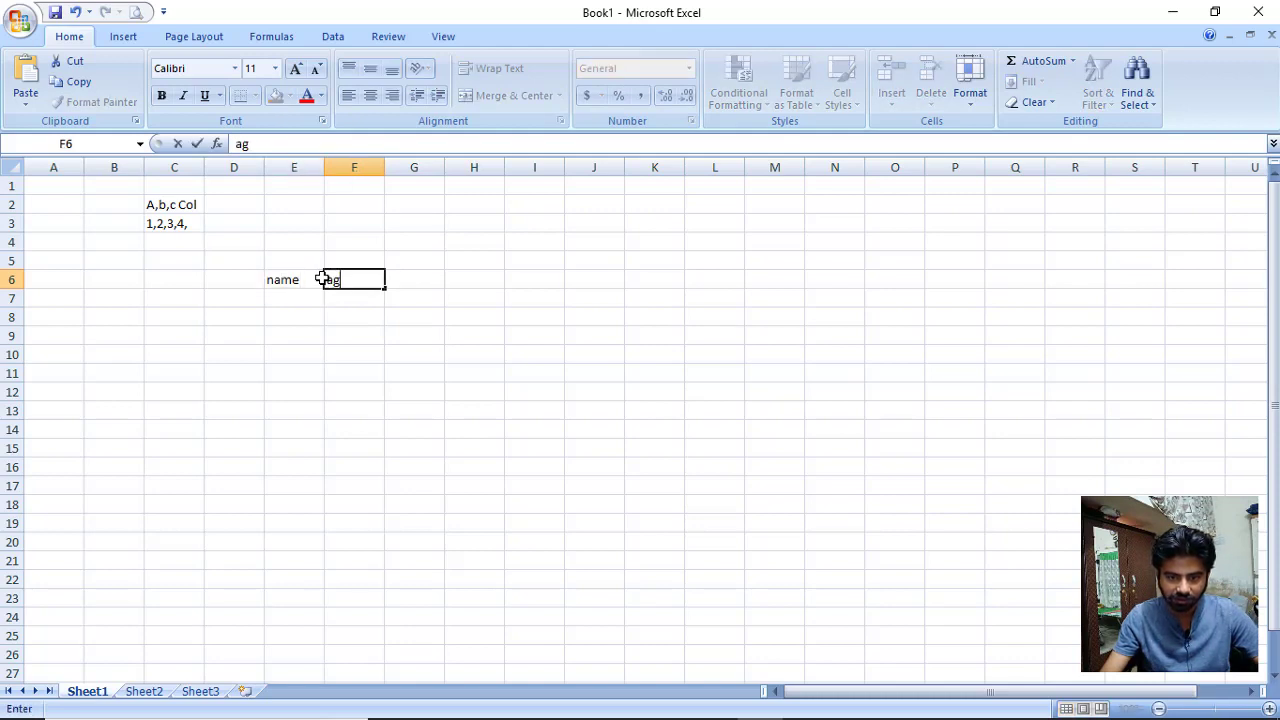
key(Right)
text(ci)
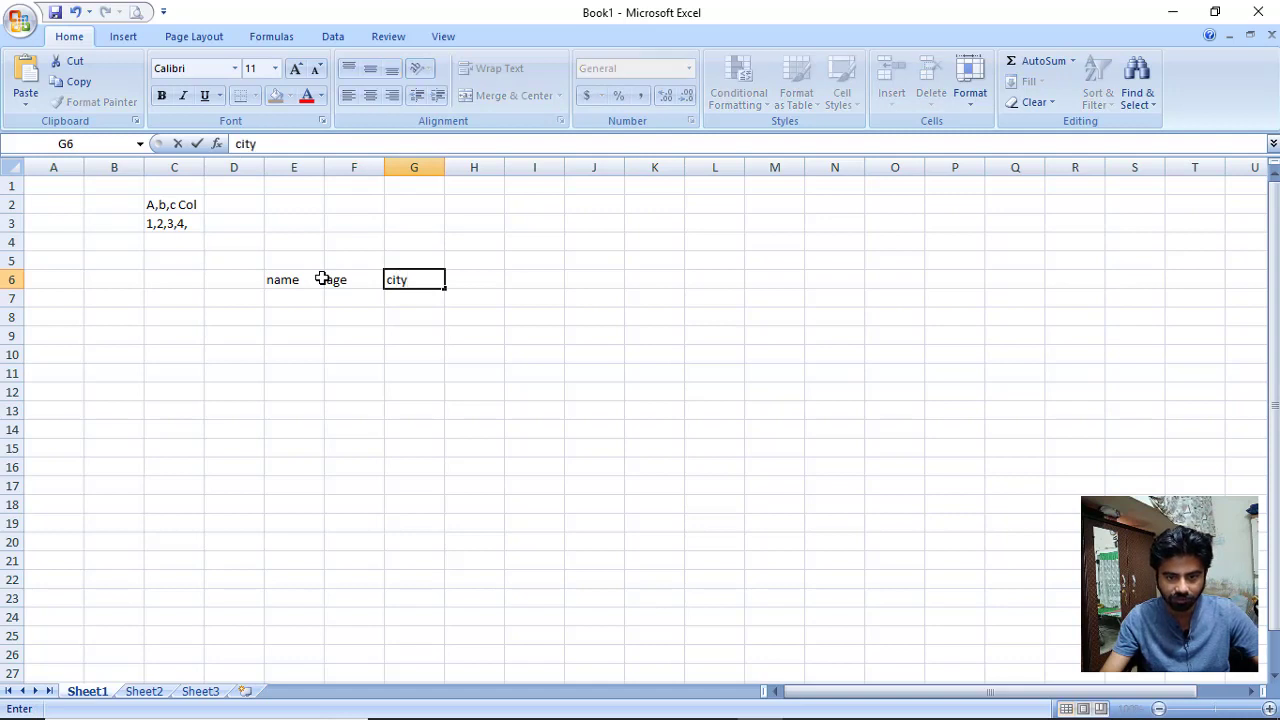
key(Return)
List the names ali, ahmed and waqas in E7:E9.
key(Left)
key(Left)
key(Up)
key(Left)
key(Left)
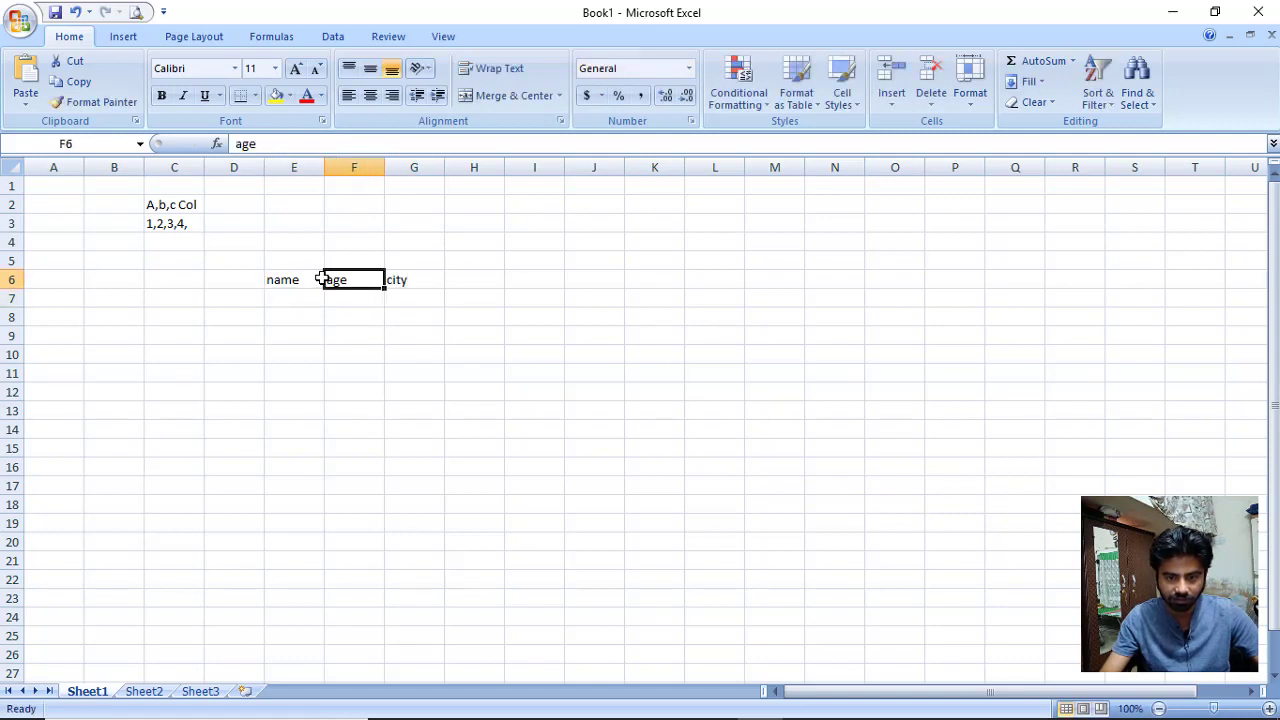
key(Down)
text(ali)
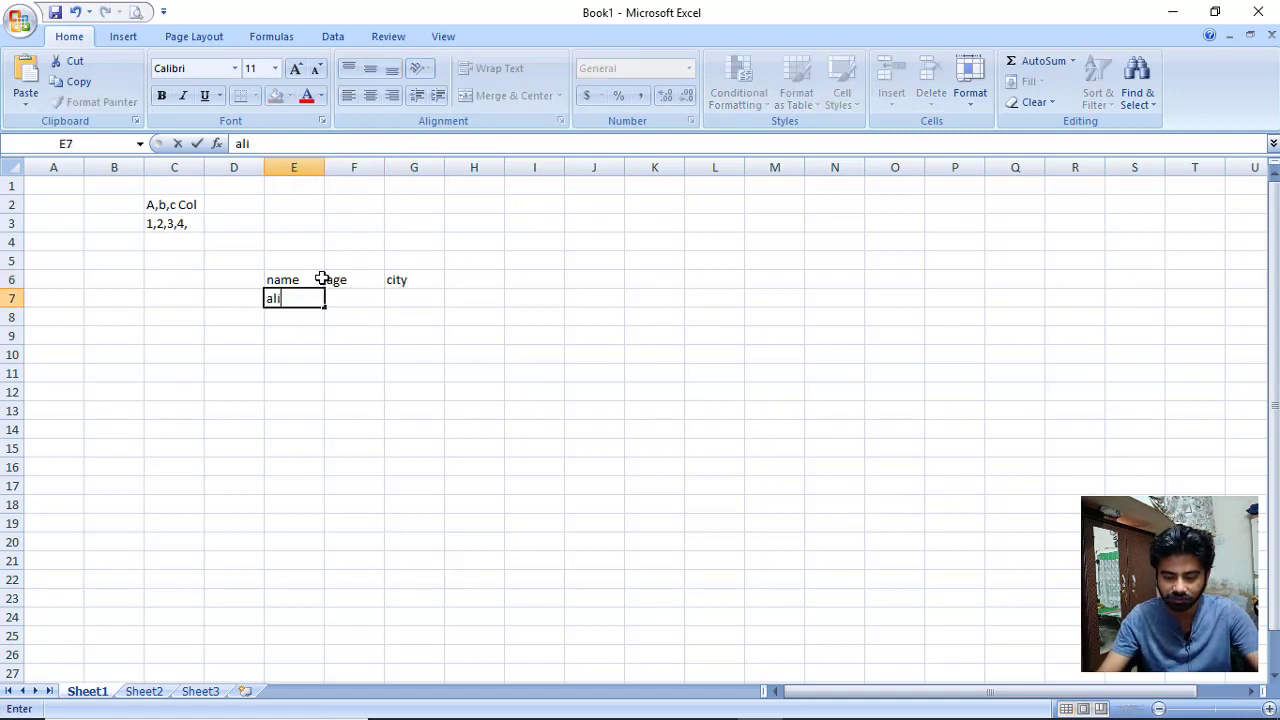
key(Return)
text(ahmed)
key(Return)
text(wa)
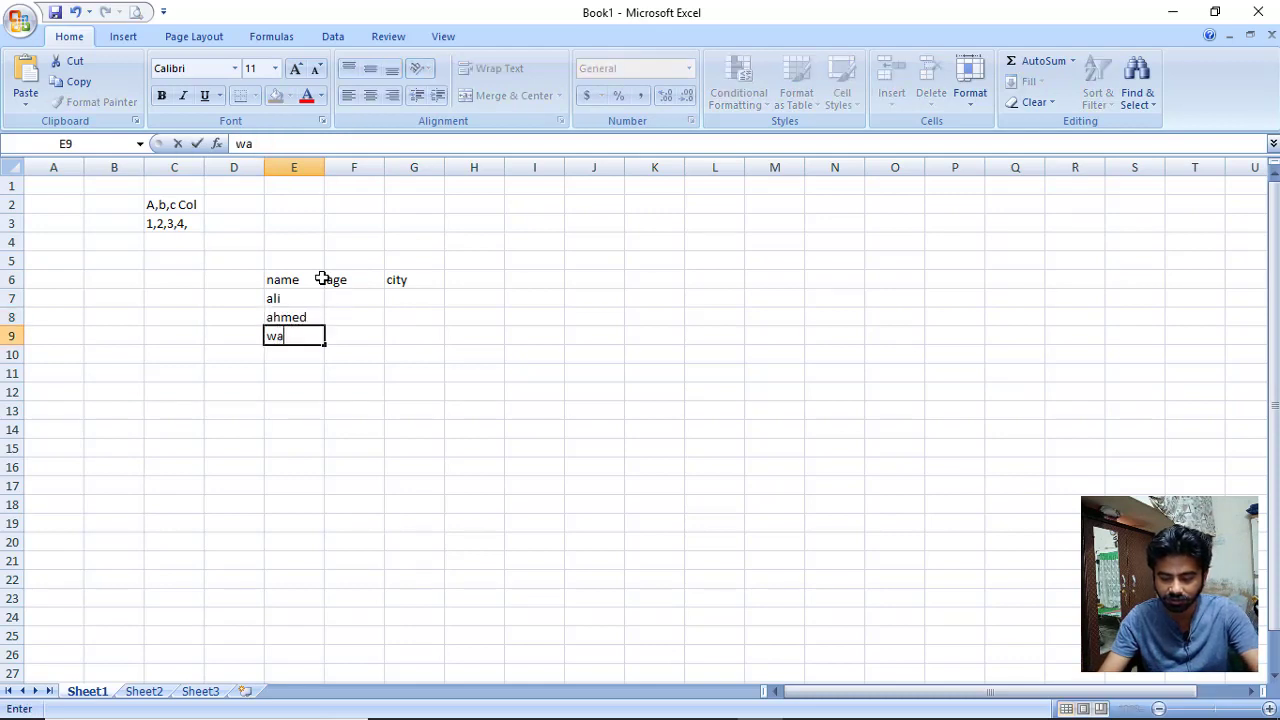
text(qas)
key(Return)
Number the rows 1 to 4 down D6:D9.
key(Up)
key(Up)
key(Up)
key(Up)
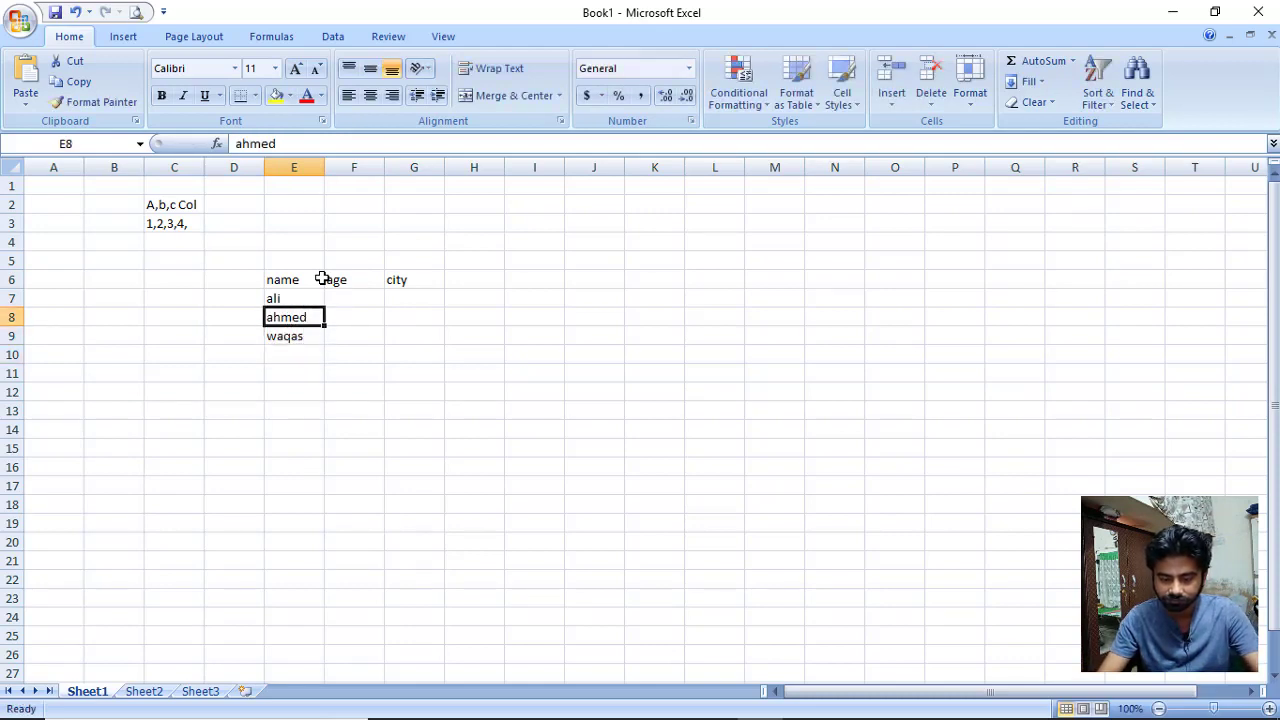
key(Left)
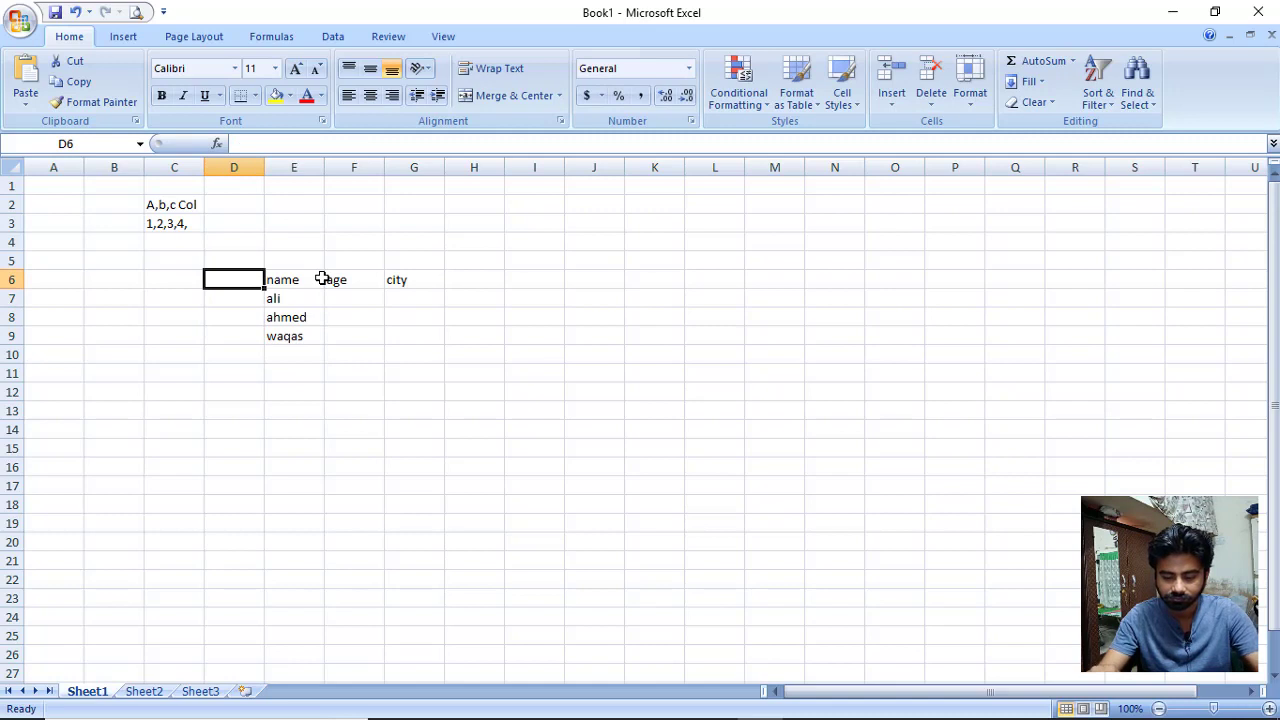
text(1)
key(Return)
text(2)
key(Return)
text(3)
key(Return)
text(4)
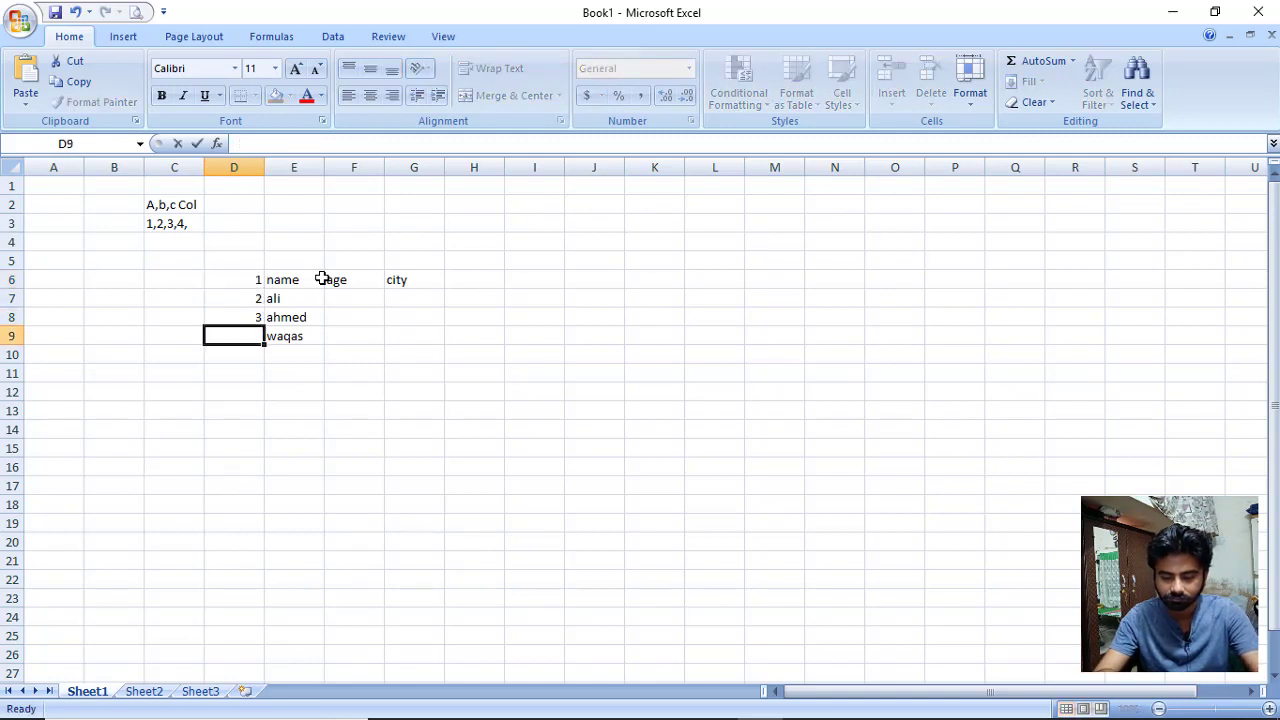
key(Return)
Label cell C6 as 'rows'.
key(Up)
key(Up)
key(Up)
key(Up)
key(Left)
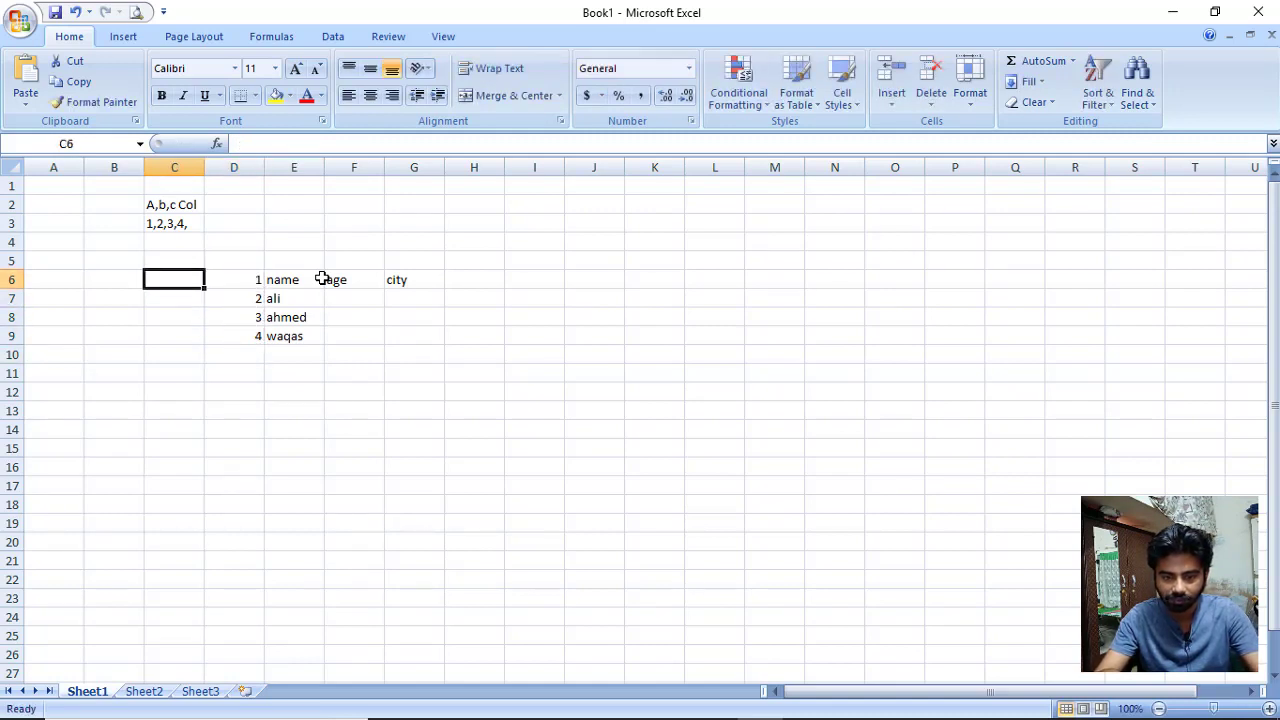
text(rowm)
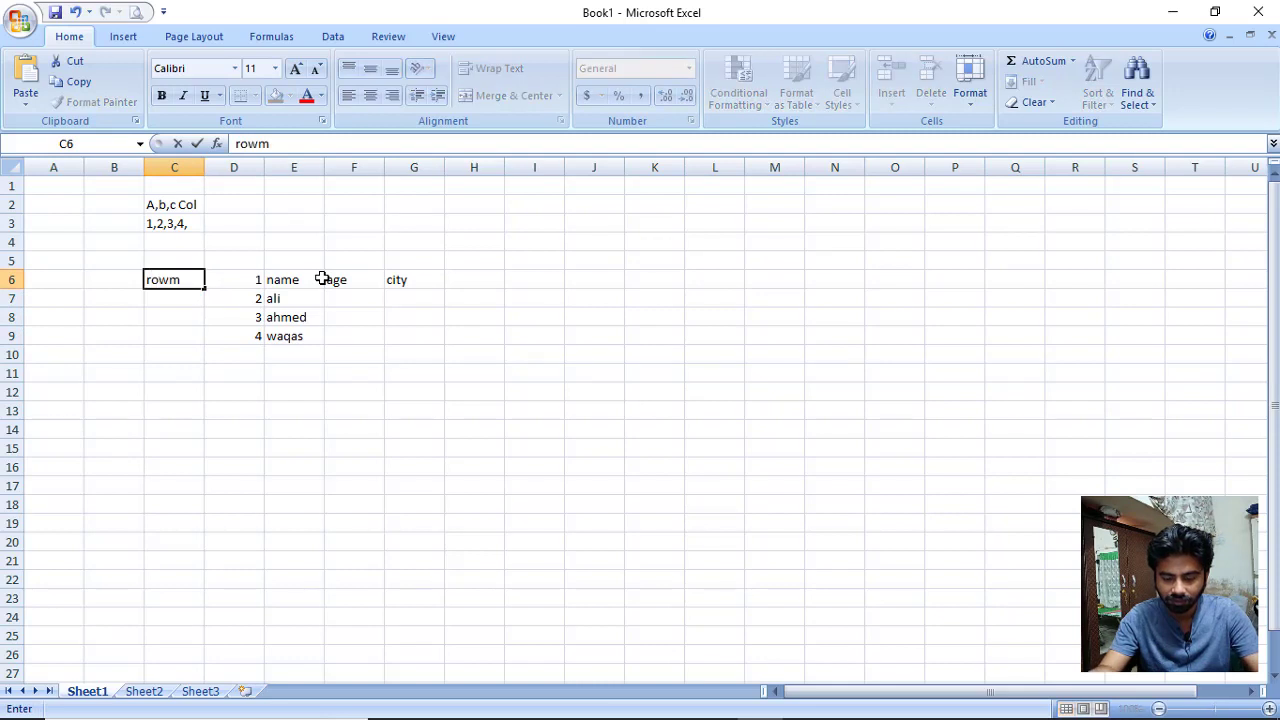
key(BackSpace)
text(s)
key(Right)
key(Up)
key(Right)
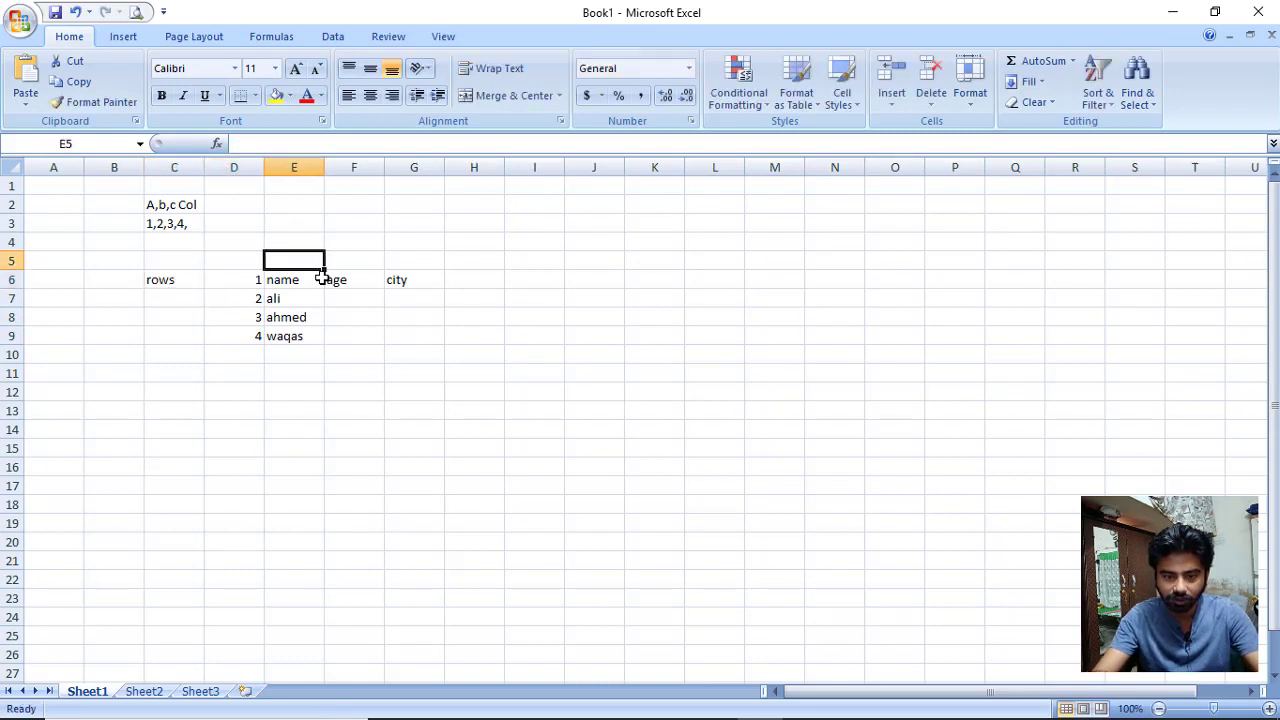
Letter the columns a, b, C in E5:G5, then return to the Word document.
text(col)
key(Right)
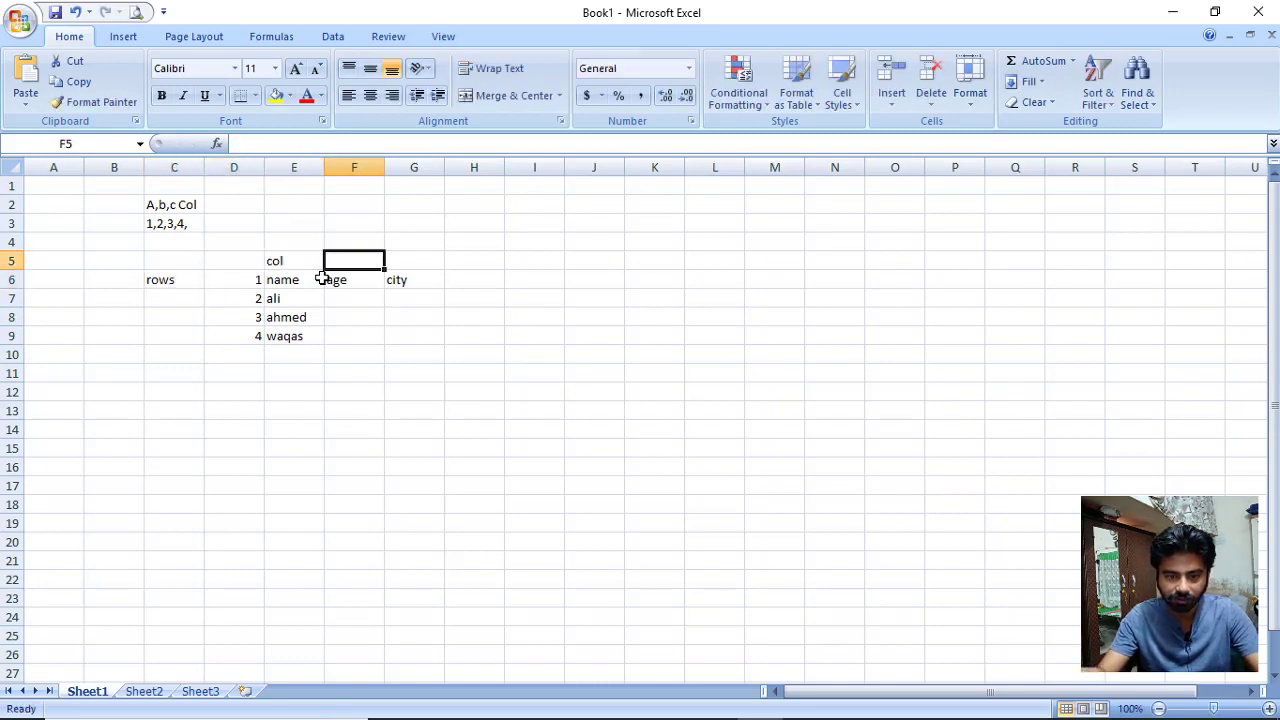
key(Left)
text(a)
key(Right)
text(b)
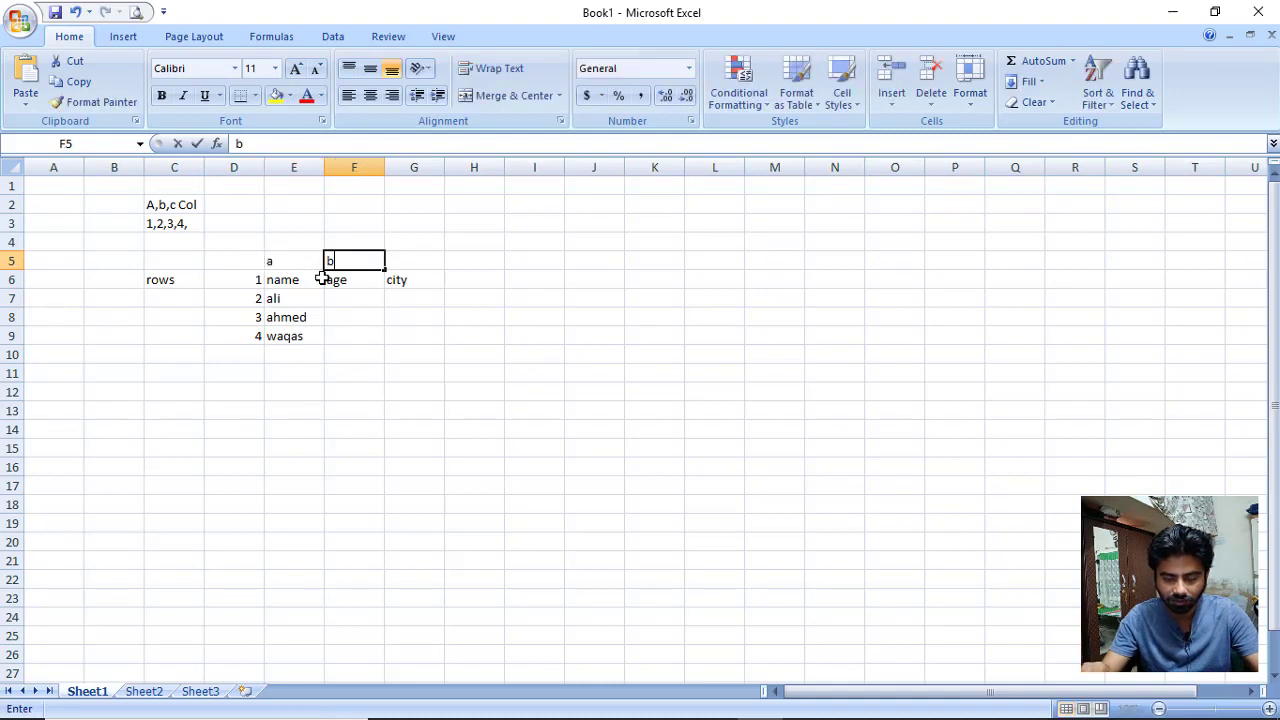
key(Right)
text(city)
key(Right)
key(Left)
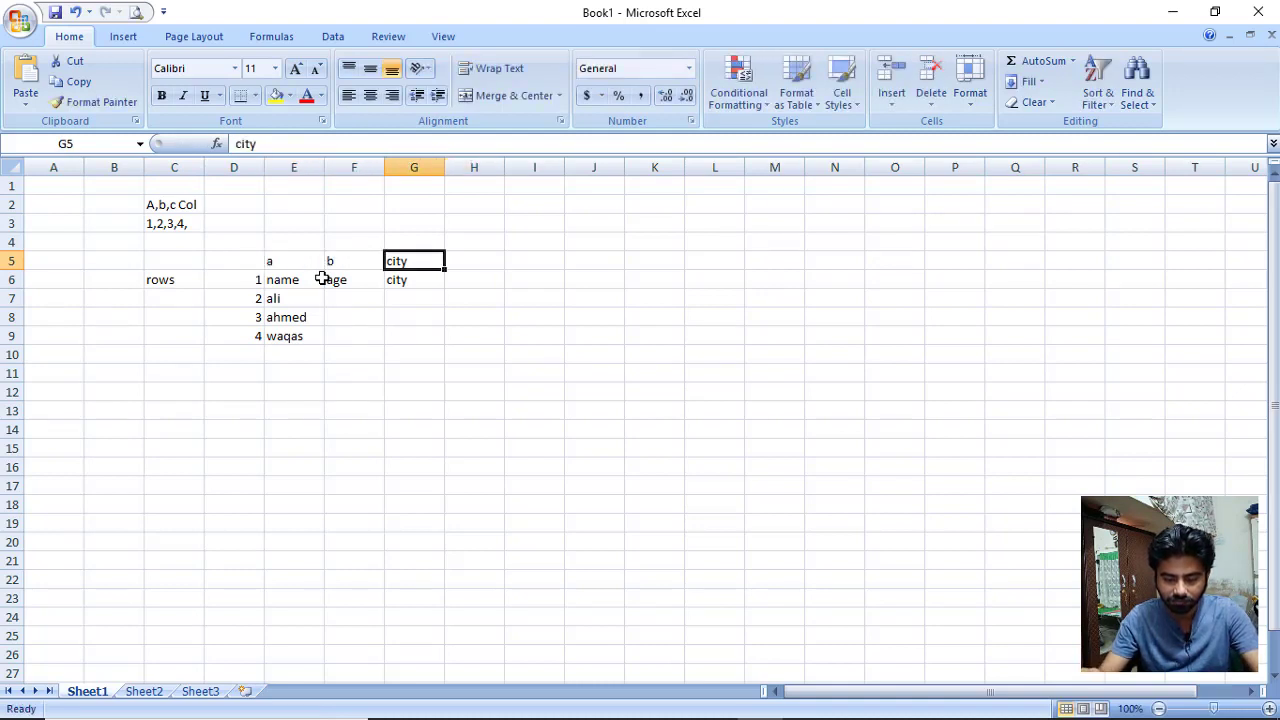
key(Down)
key(Up)
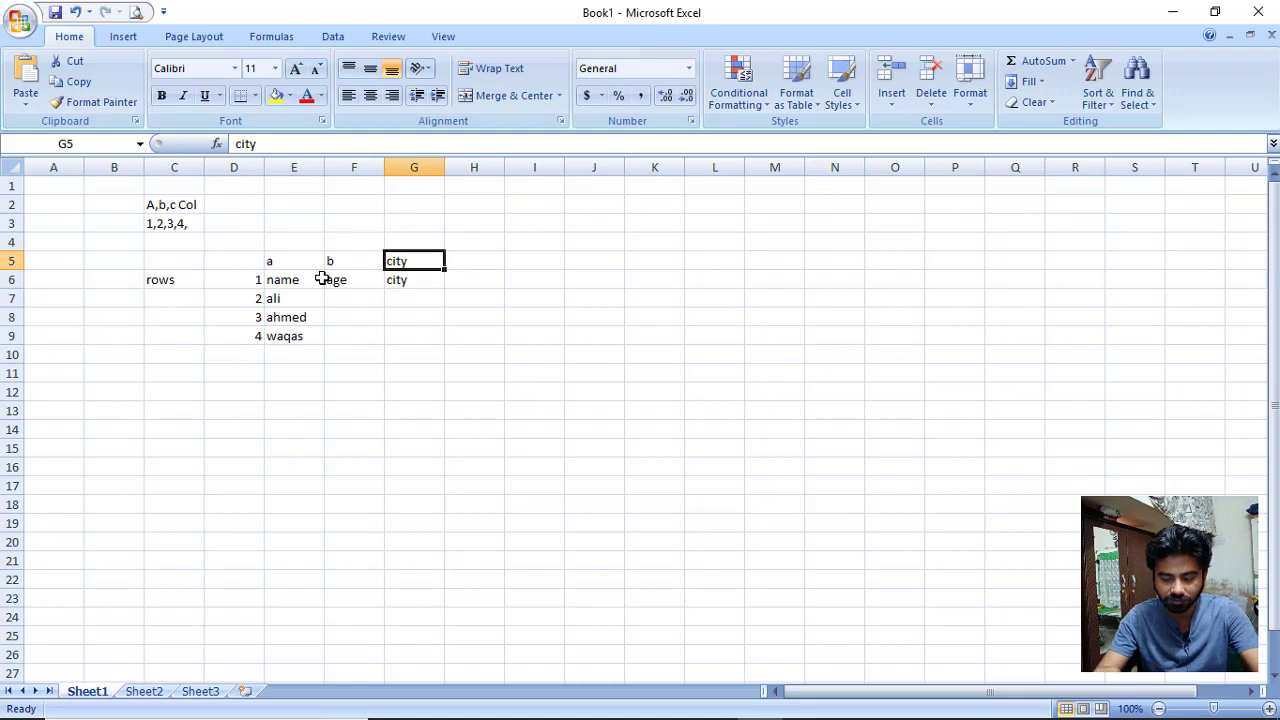
text(C)
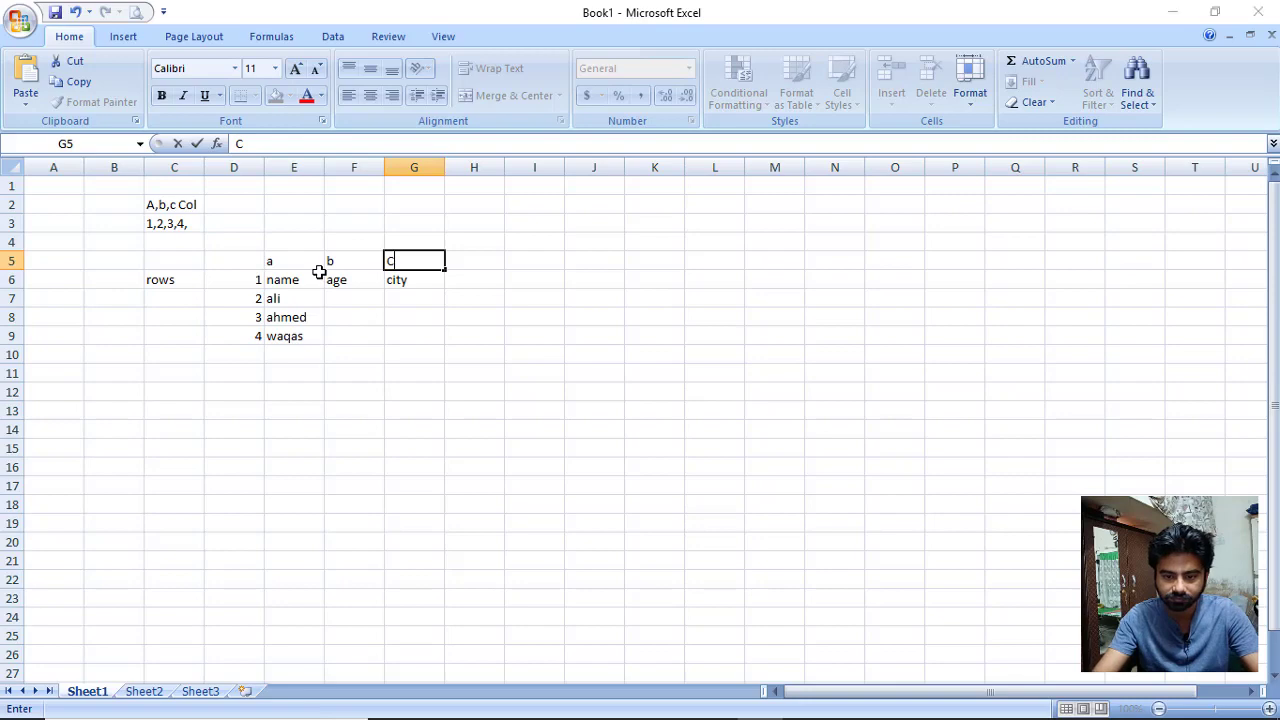
key(alt+Tab)
click(263, 514)
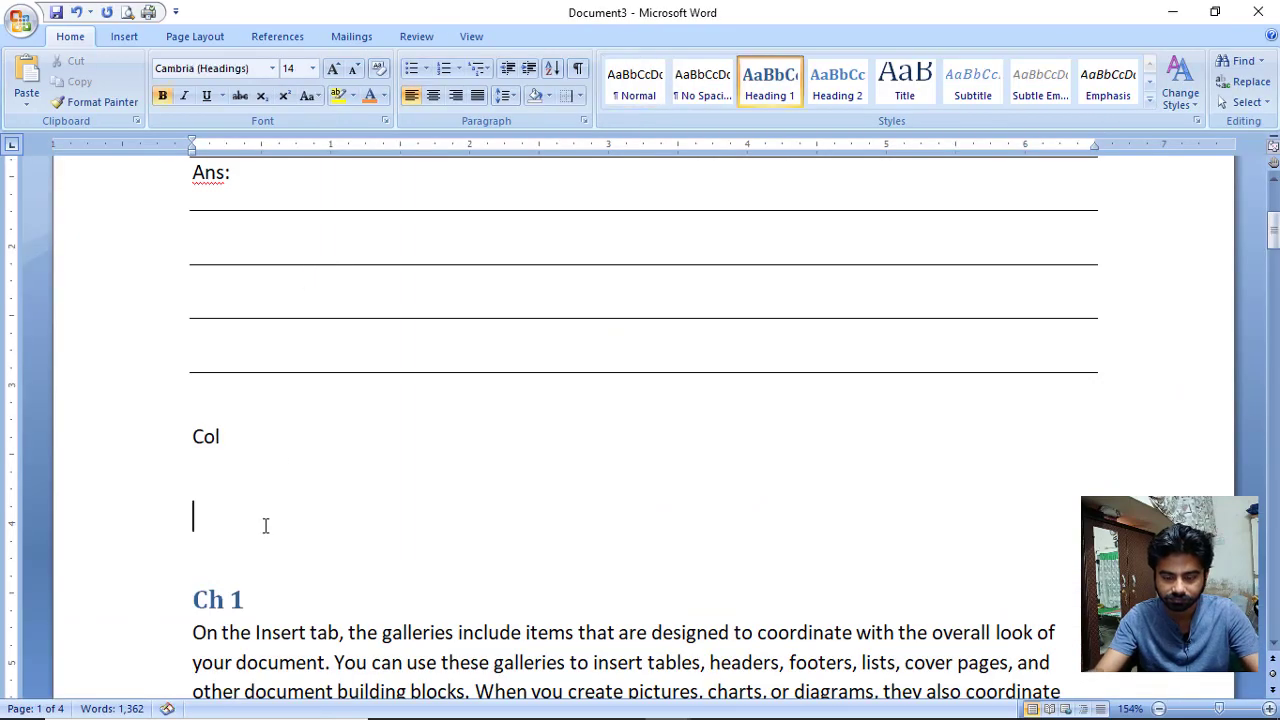
At the document's end, start an Insert Table with 4 columns and 2 rows.
scroll(263, 512, down, 3)
key(ctrl+End)
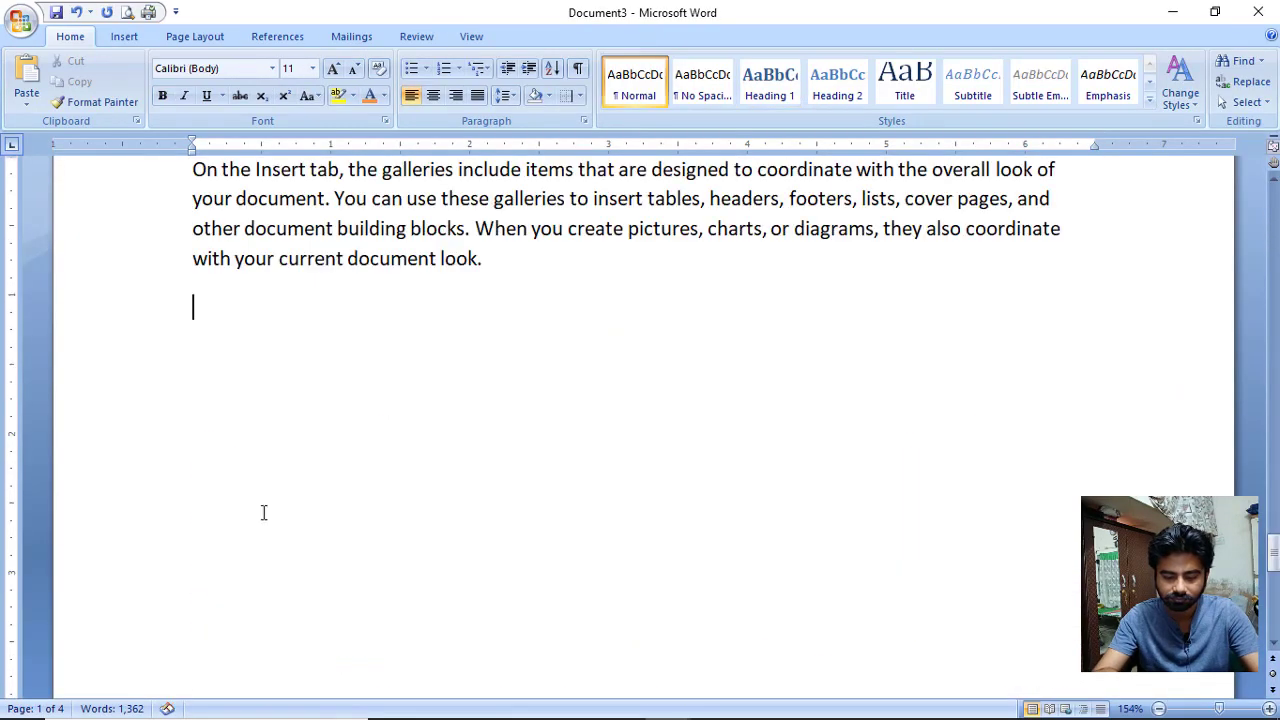
key(Return)
key(Return)
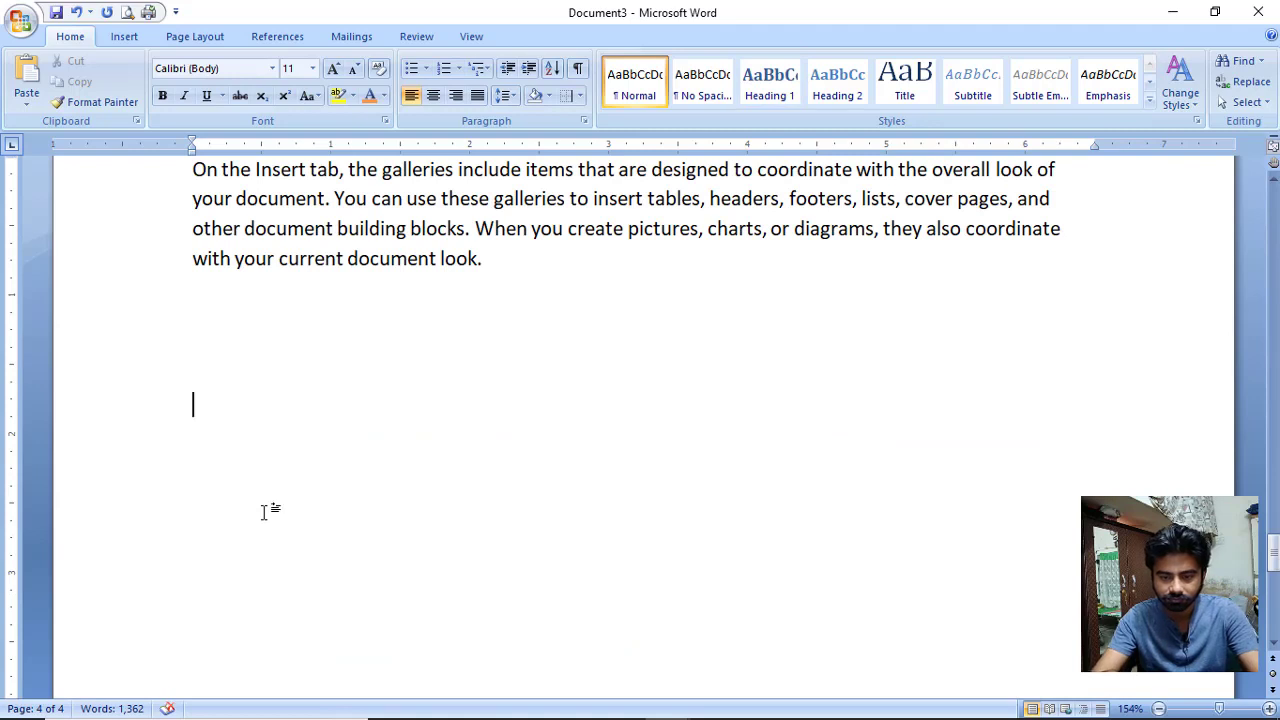
click(127, 37)
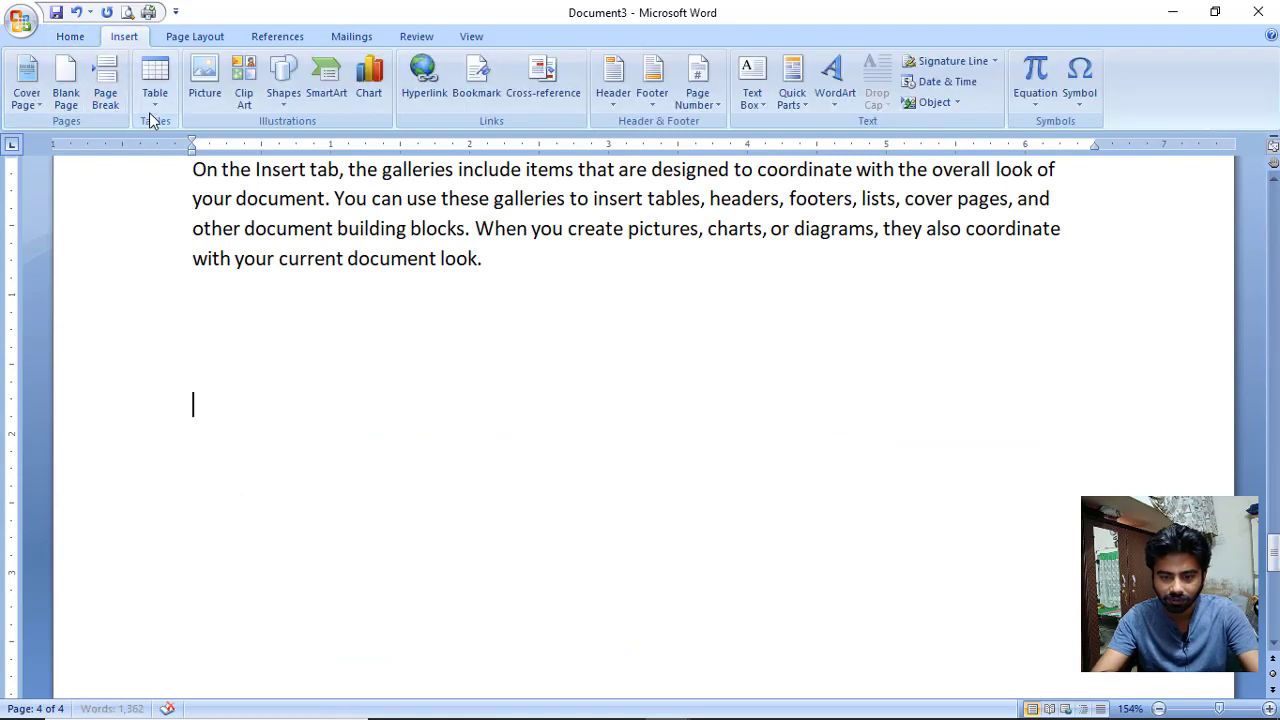
click(150, 108)
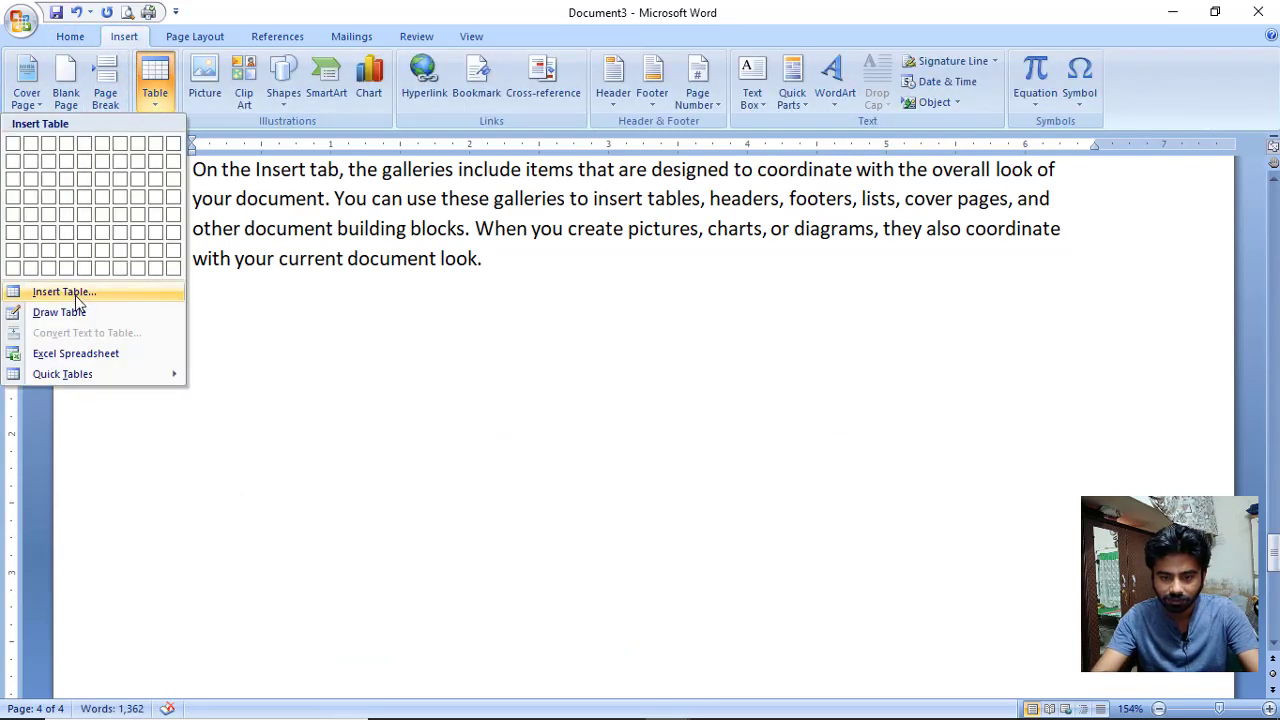
click(70, 293)
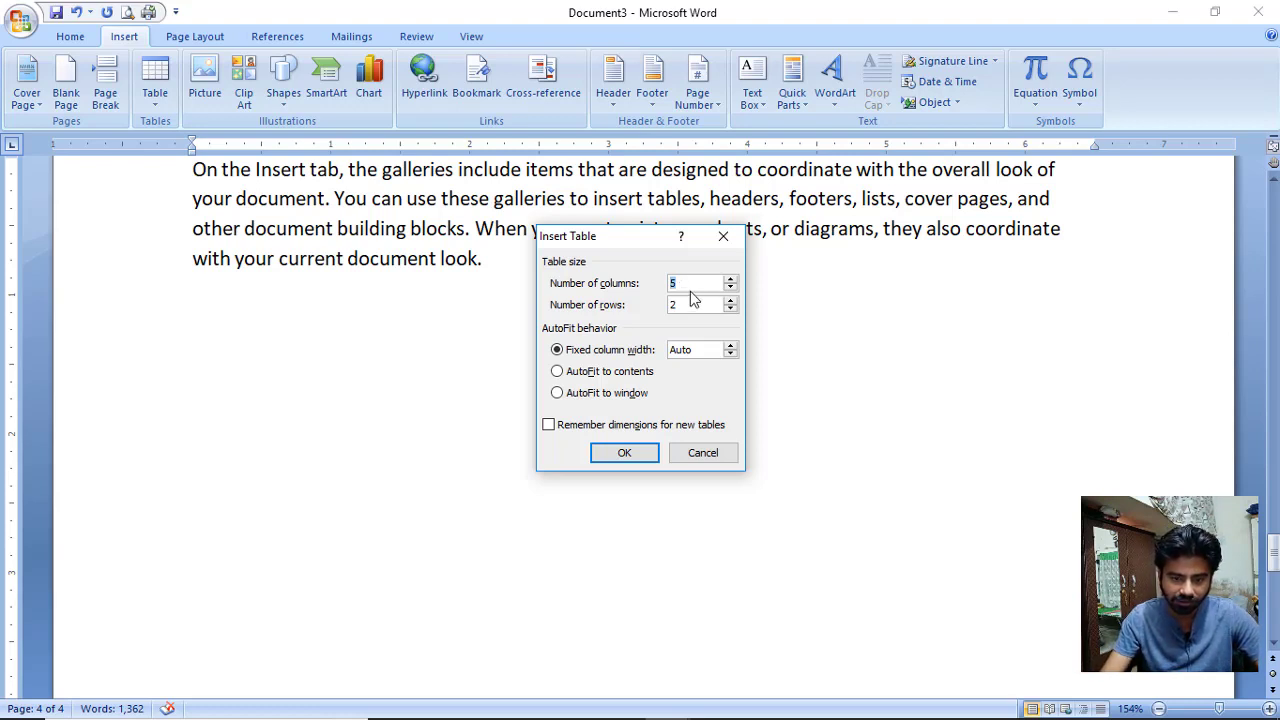
text(4)
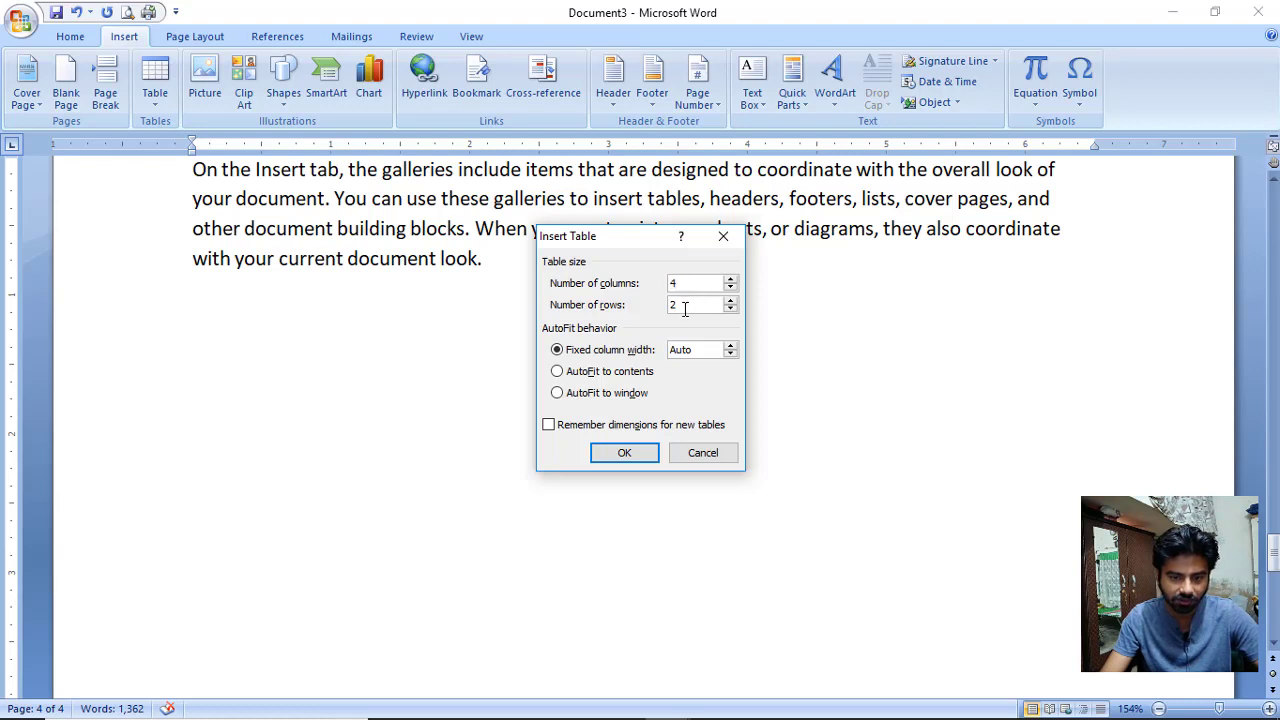
drag(679, 307, 669, 306)
Insert the table and type the headers S.no, Name, Score, Remarks.
click(638, 453)
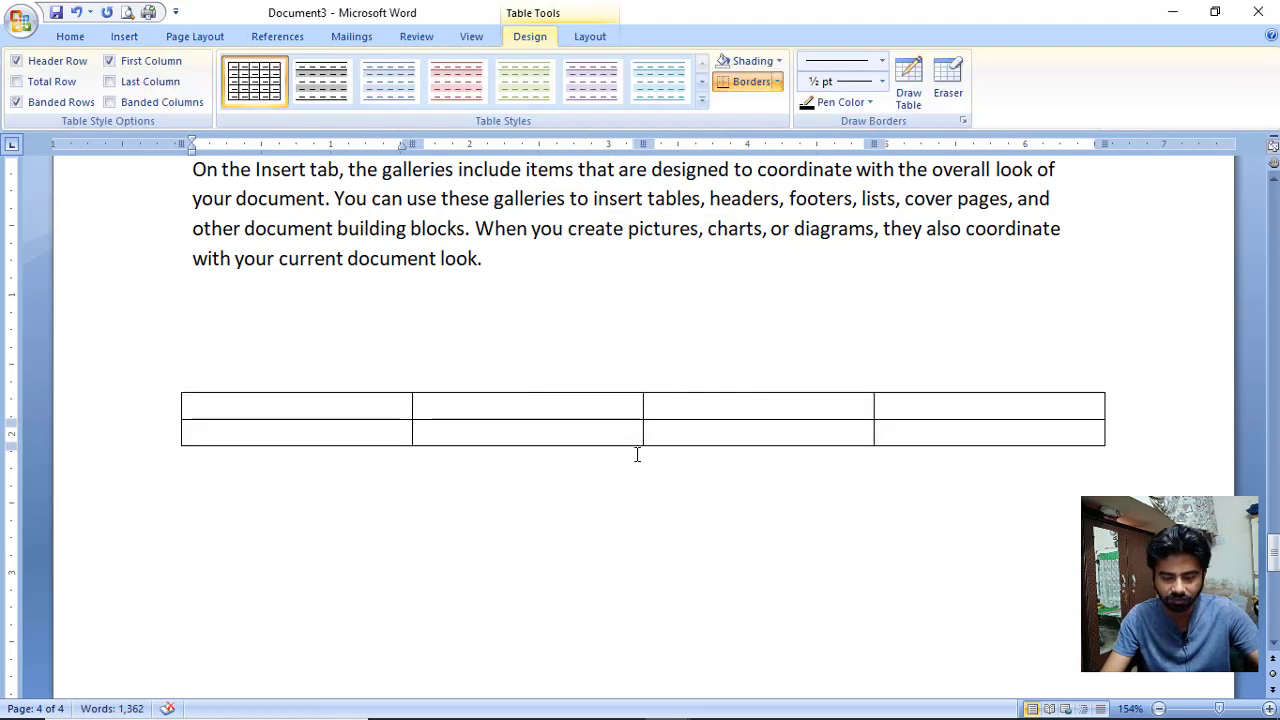
text(S.)
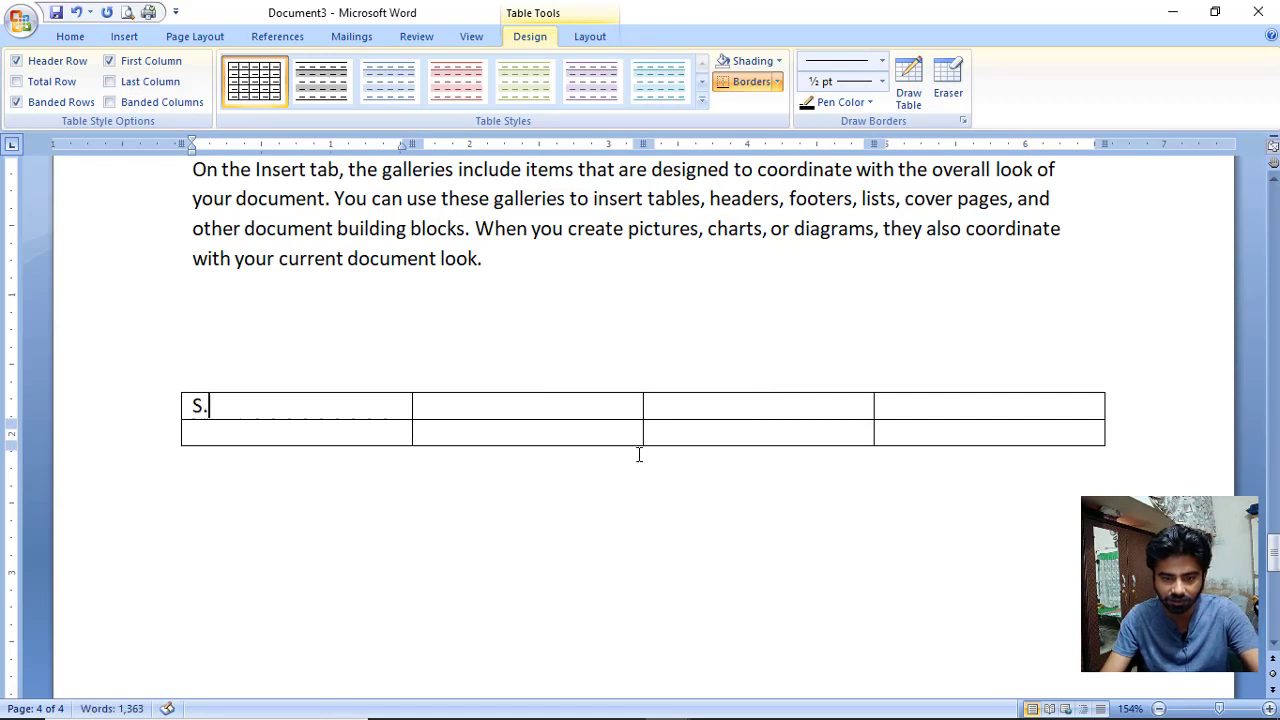
text(no Name)
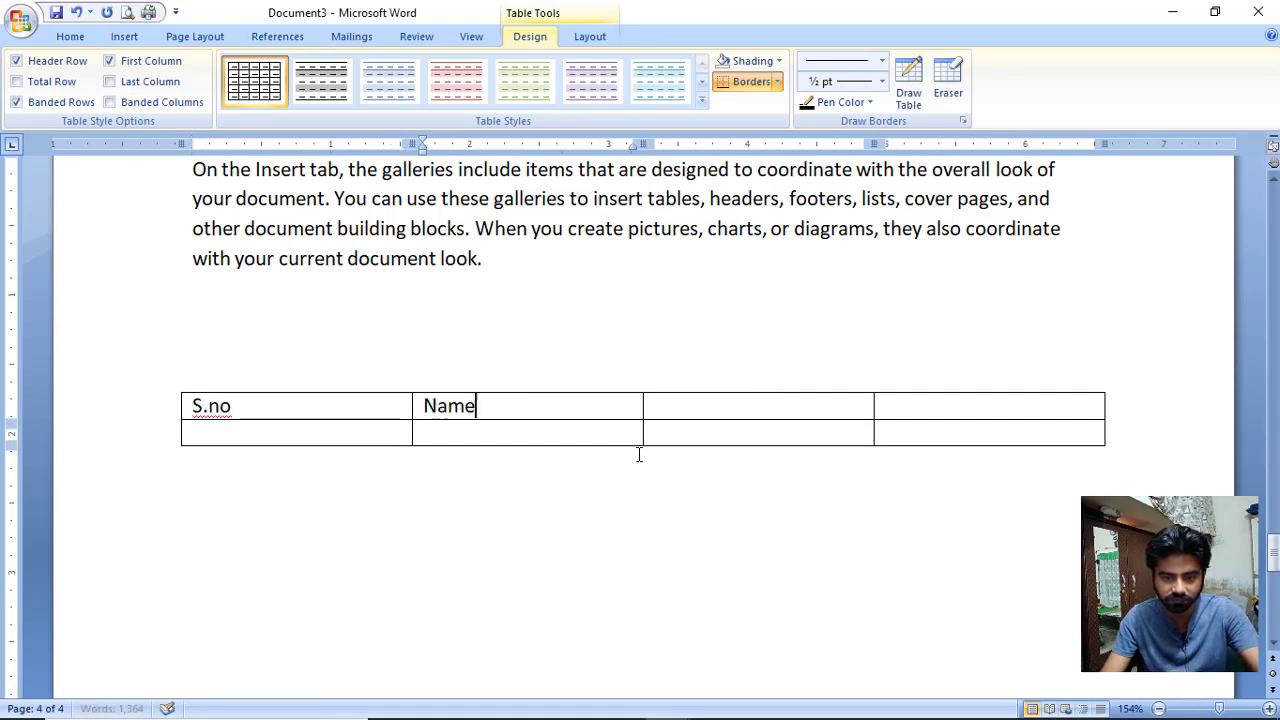
key(Tab)
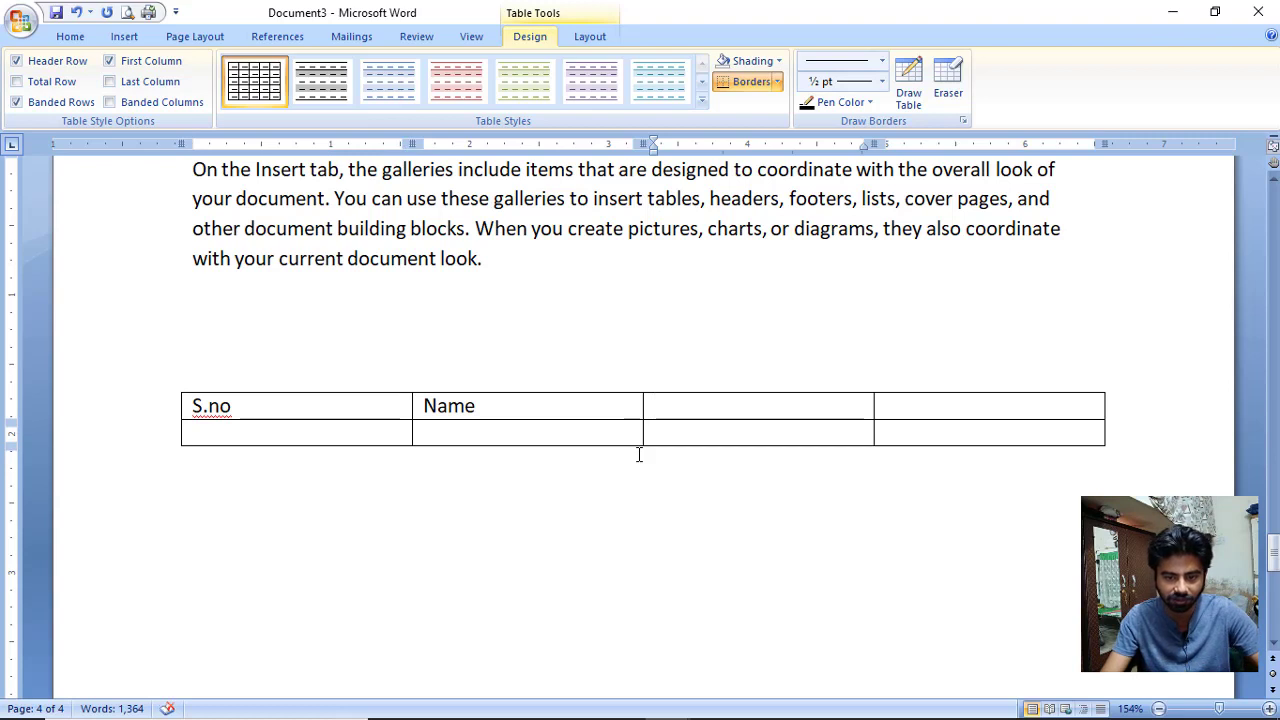
text(Score)
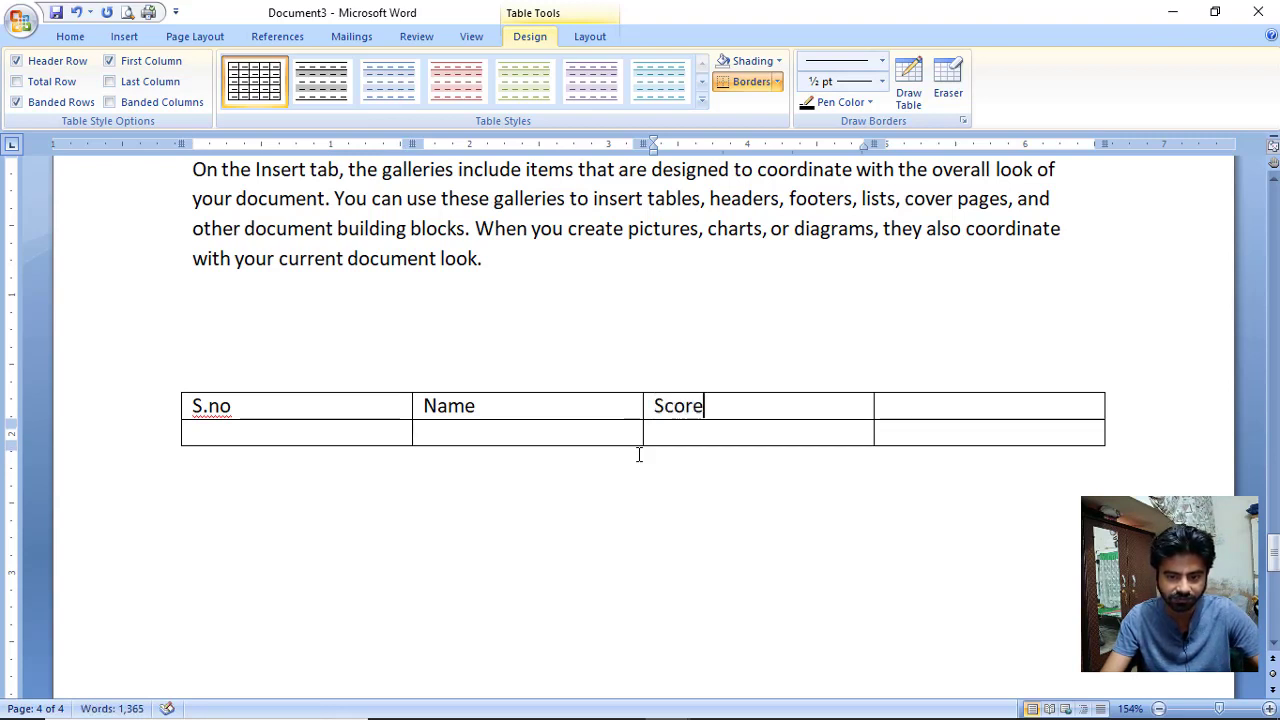
key(Tab)
text(R)
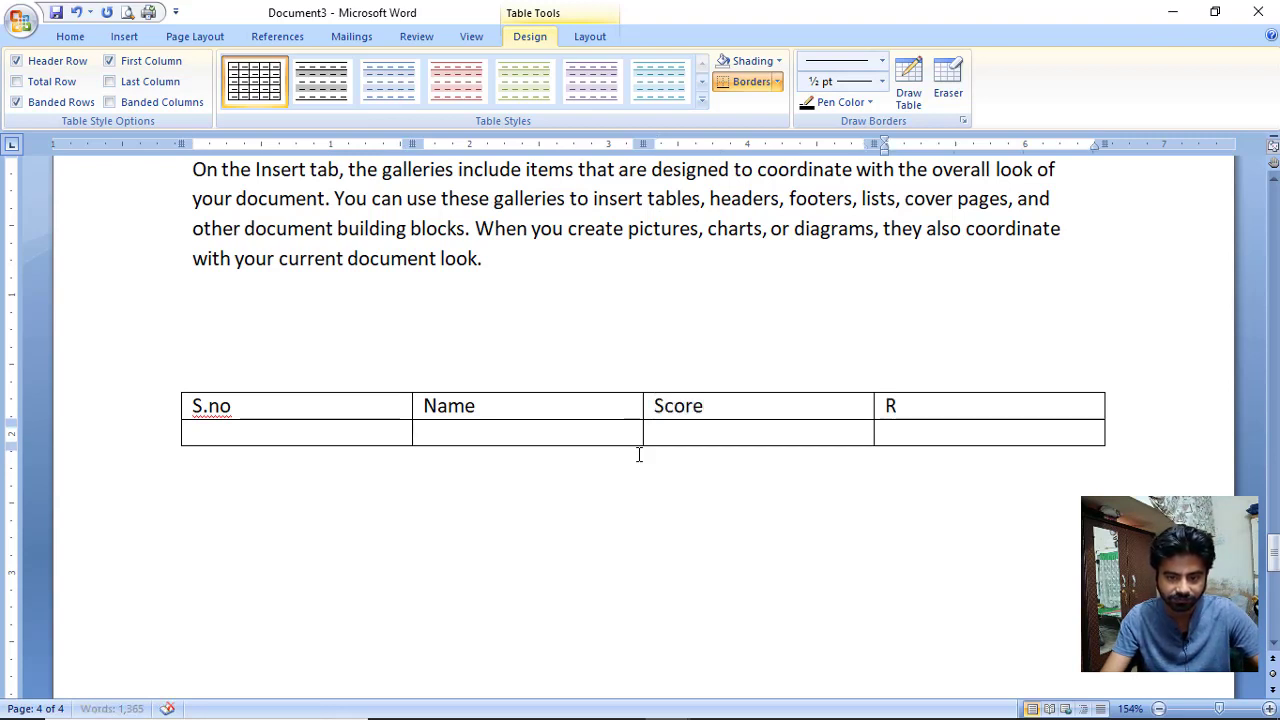
text(emarks)
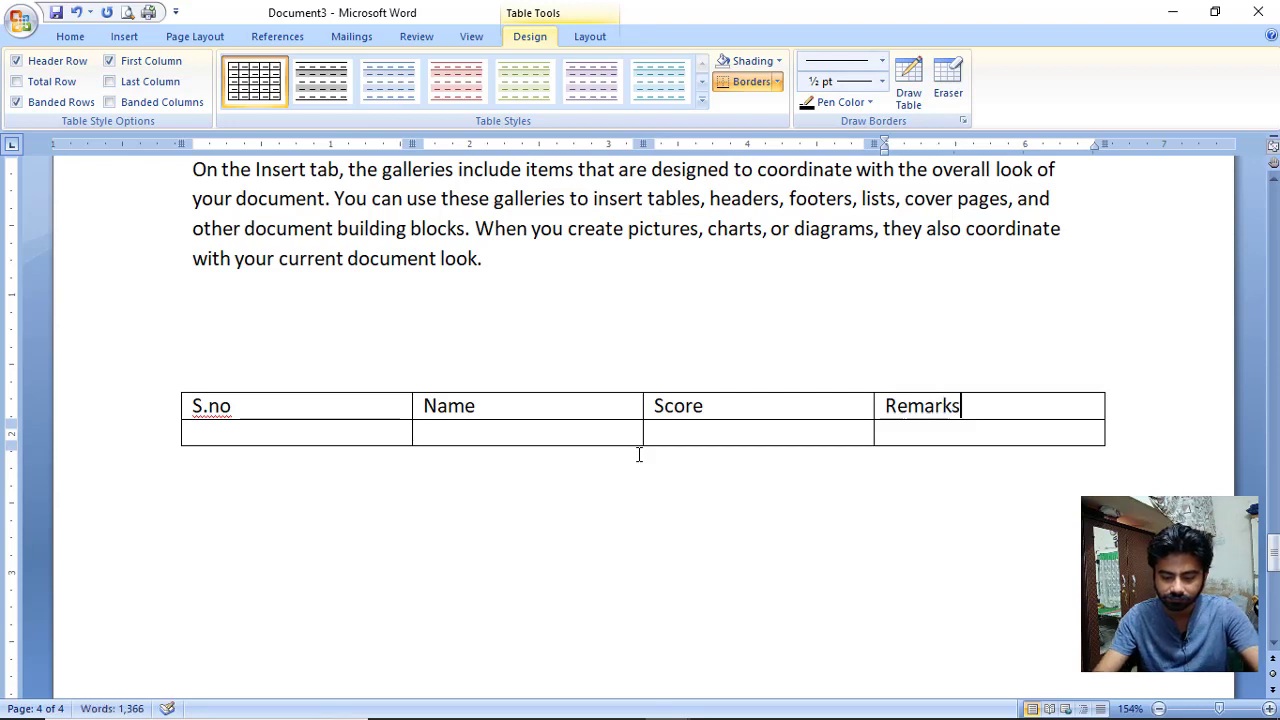
Narrow the S.no column and fill the first row with ali, 60%, good.
click(396, 434)
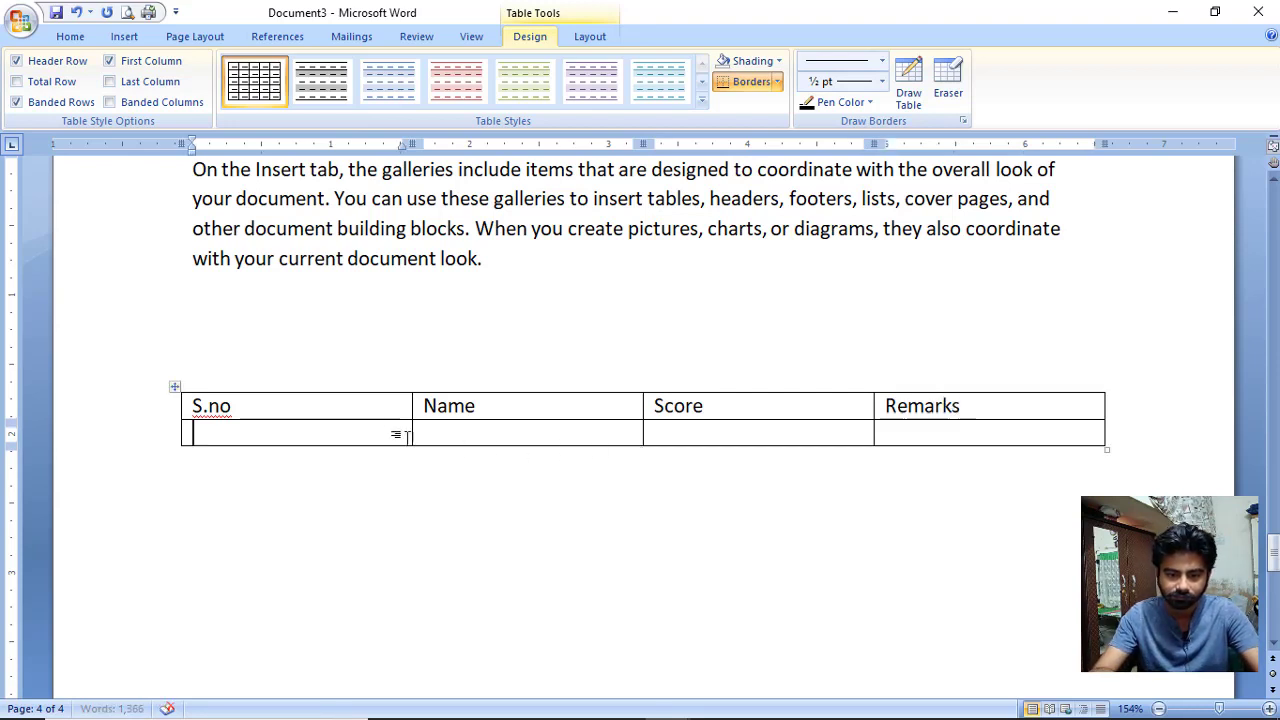
drag(410, 432, 314, 434)
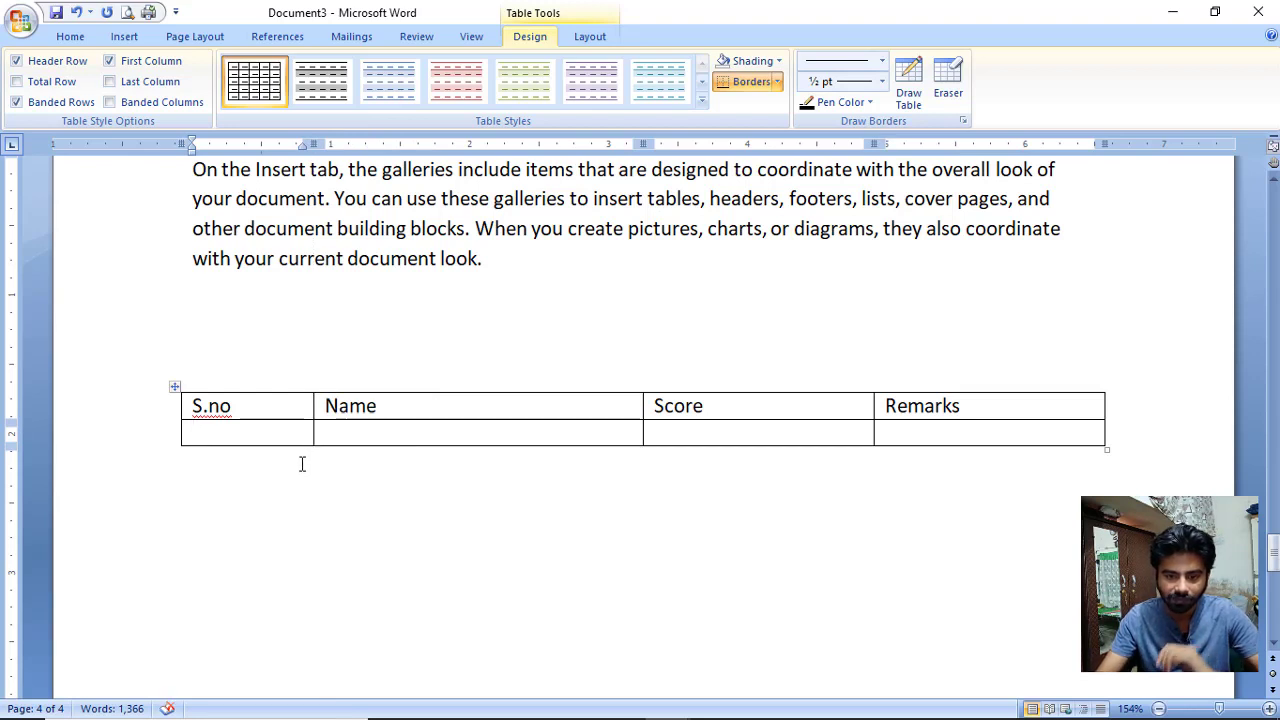
click(366, 428)
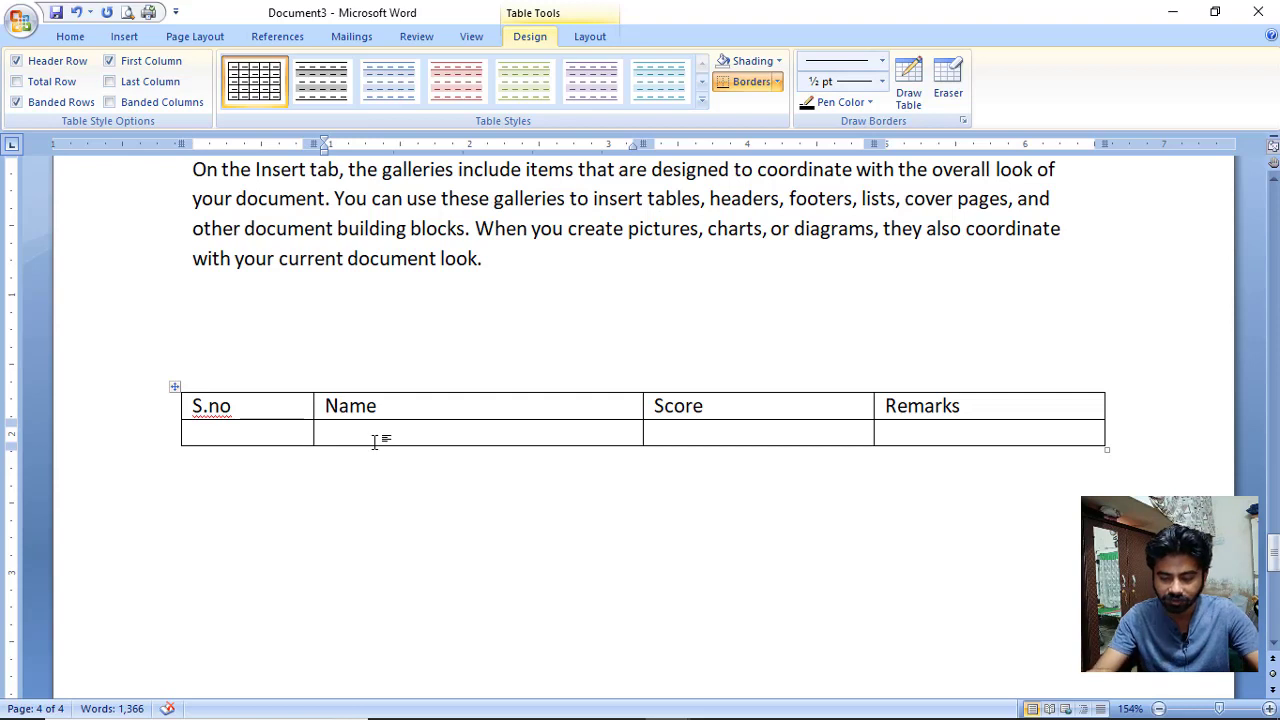
text(ali)
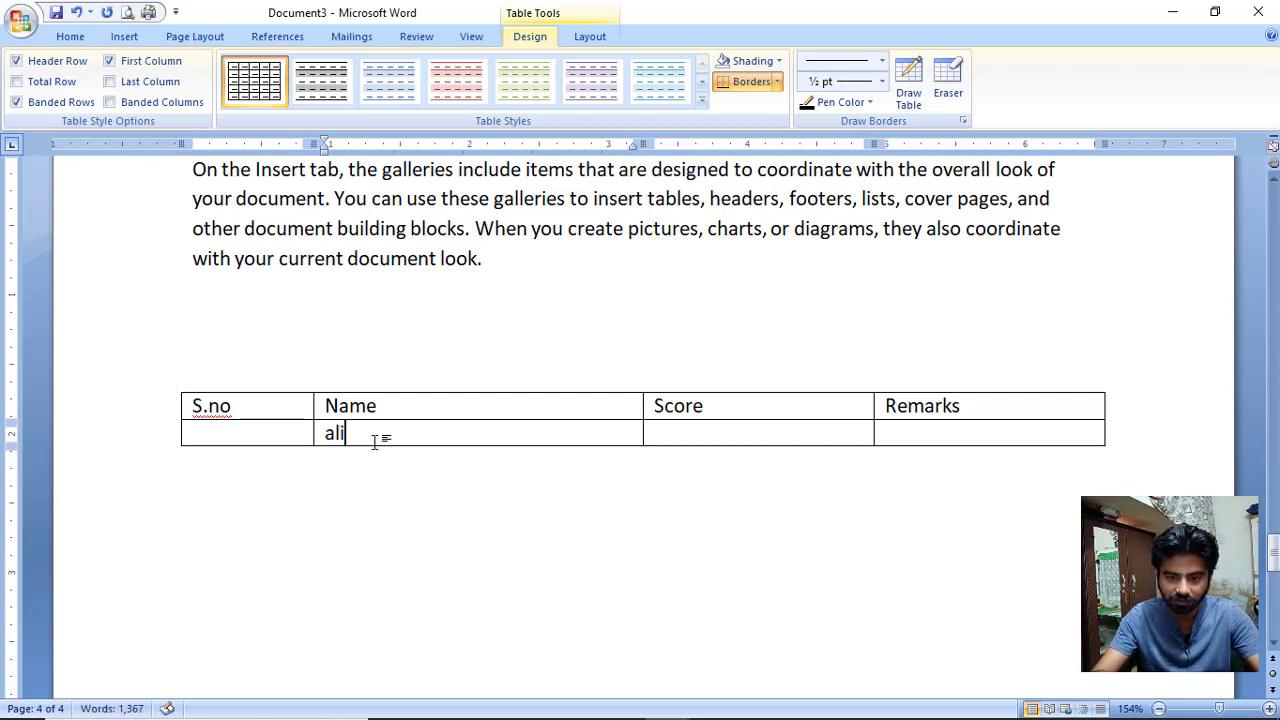
key(Tab)
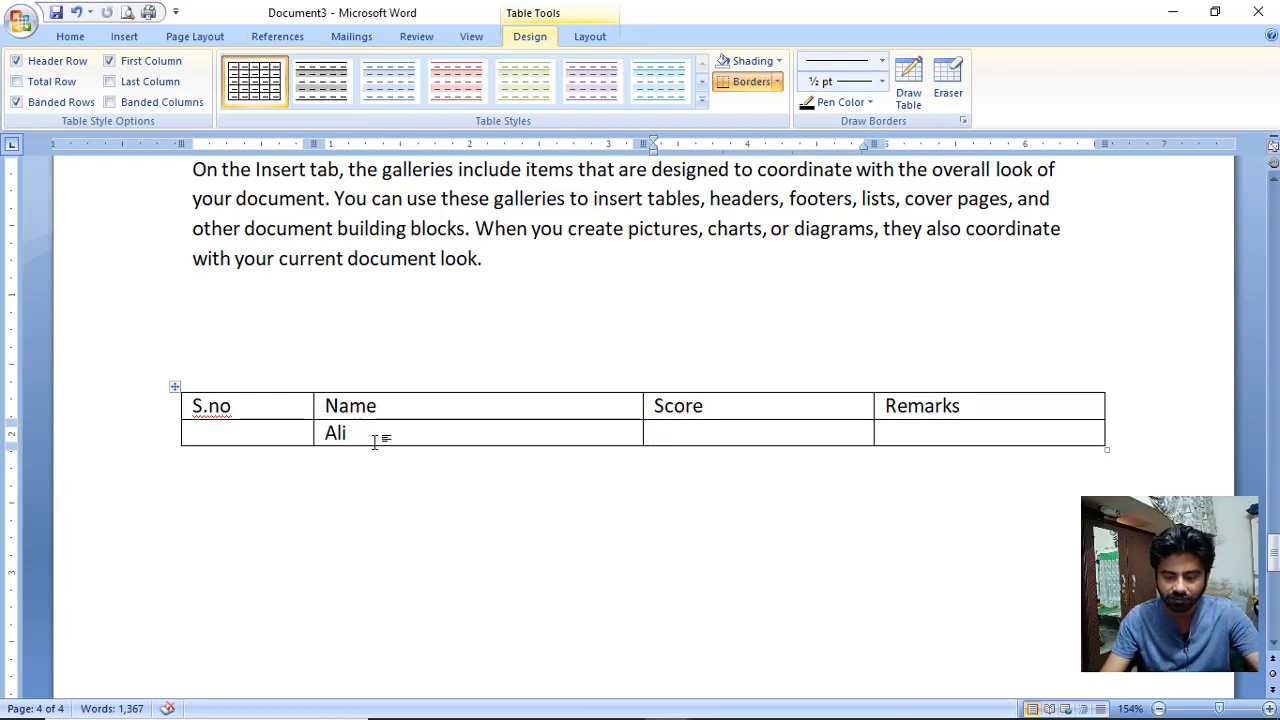
text(60)
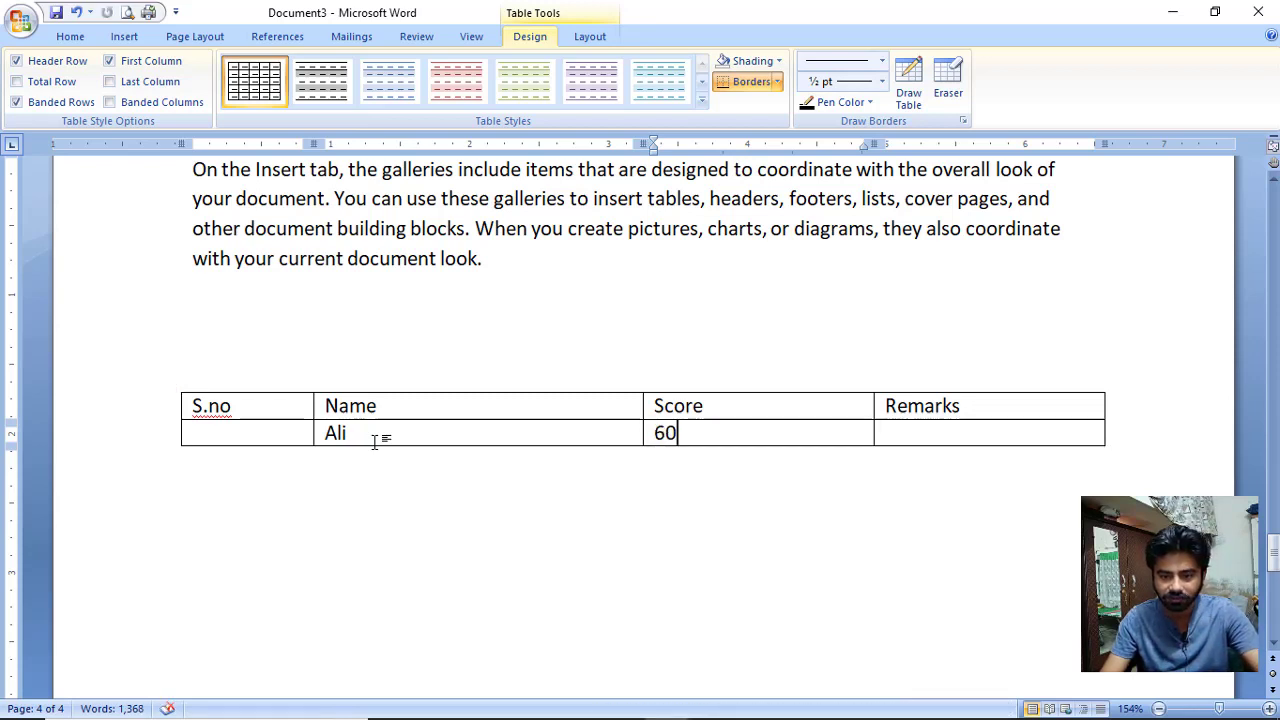
text(%)
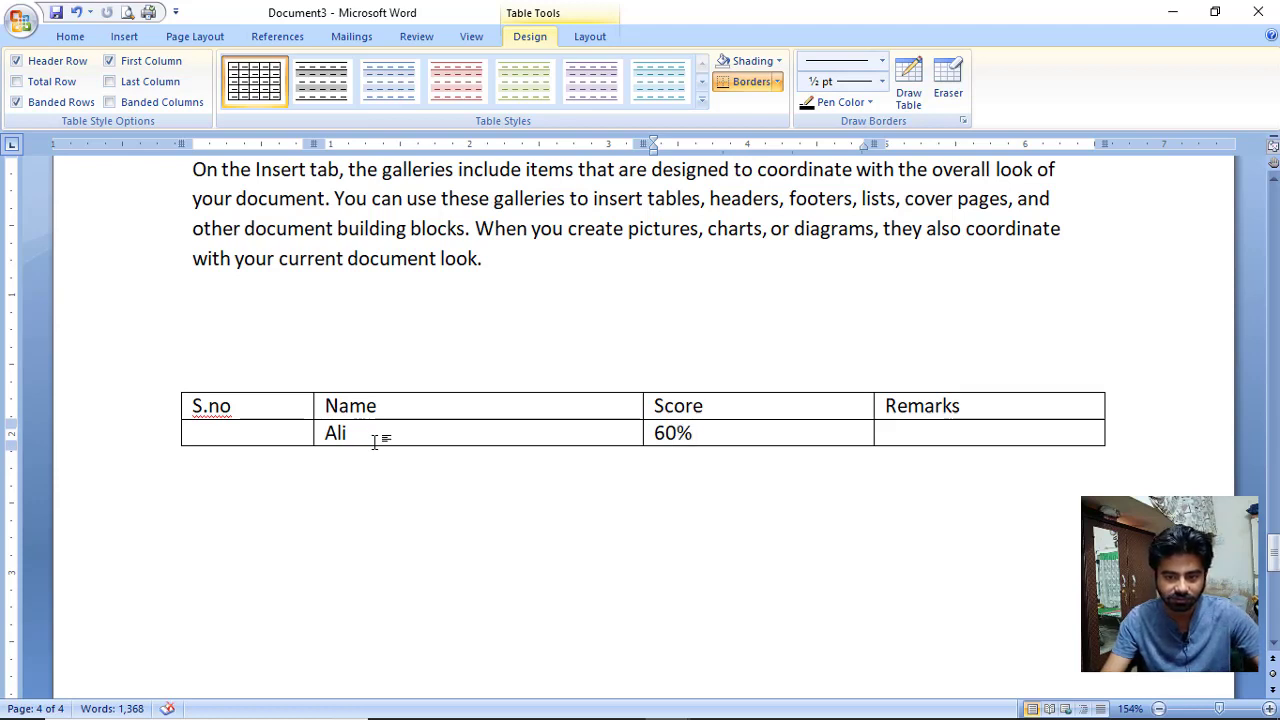
key(Tab)
text(good)
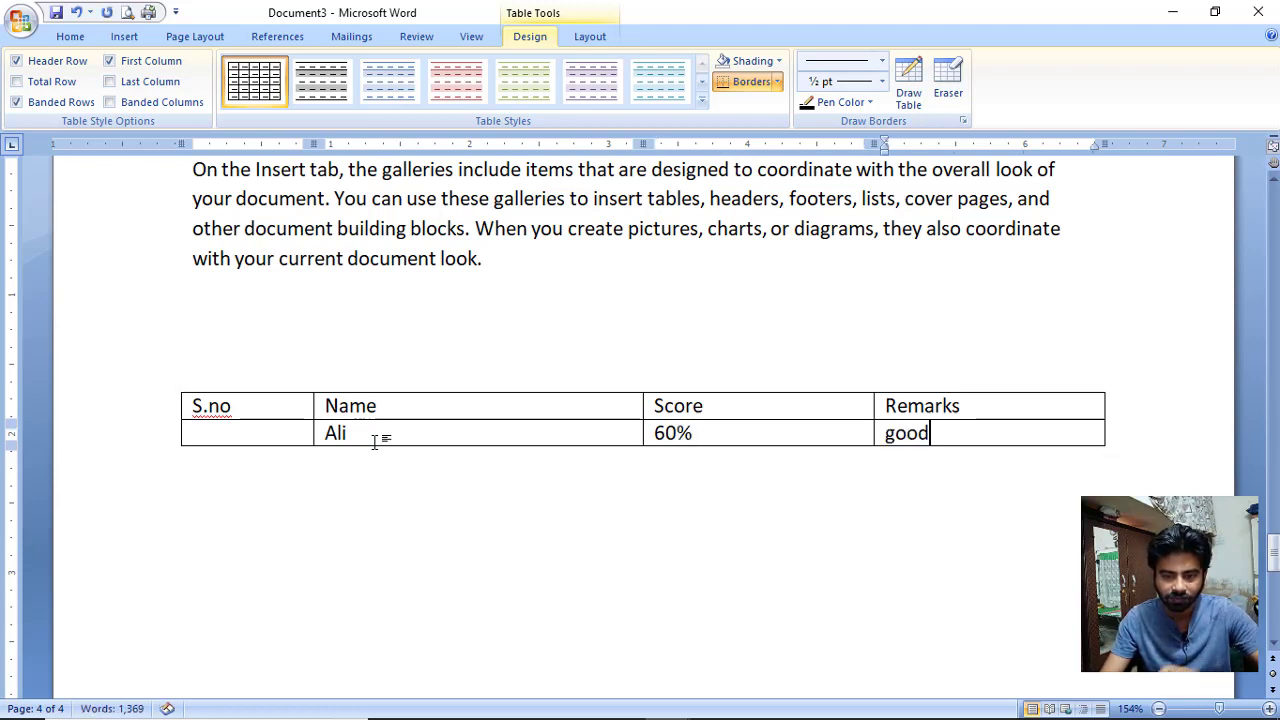
key(Tab)
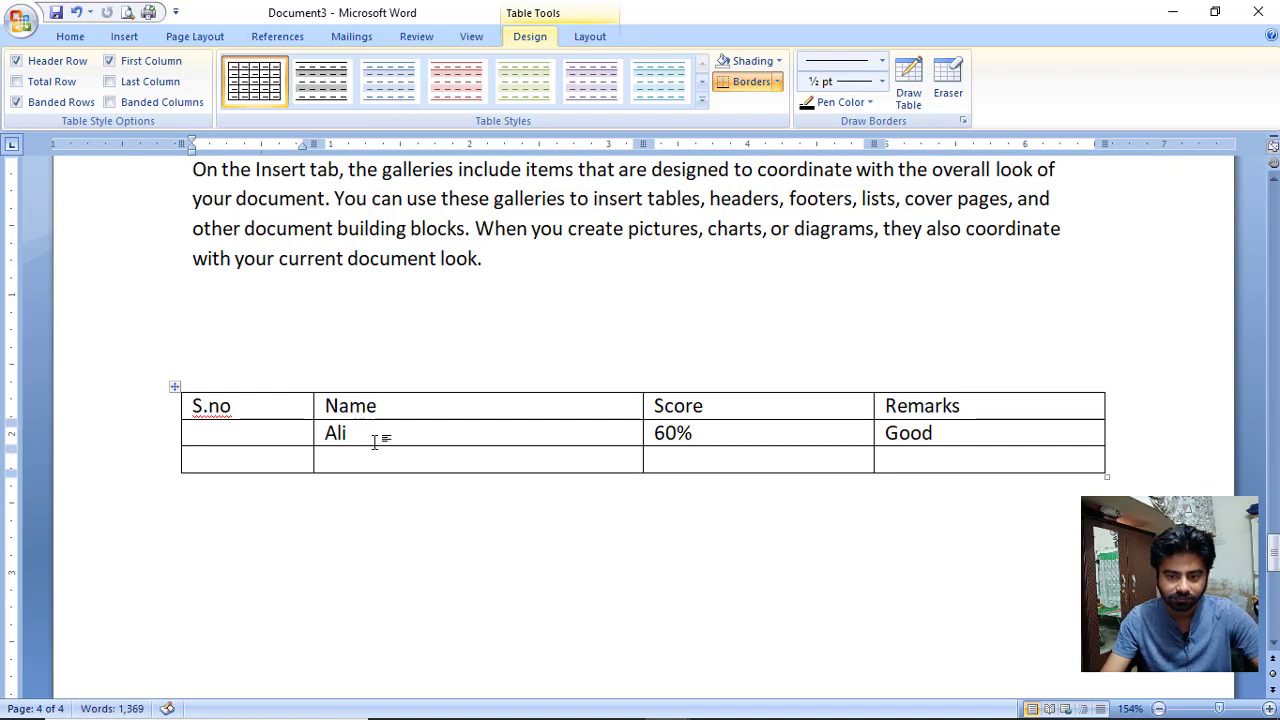
key(ctrl+z)
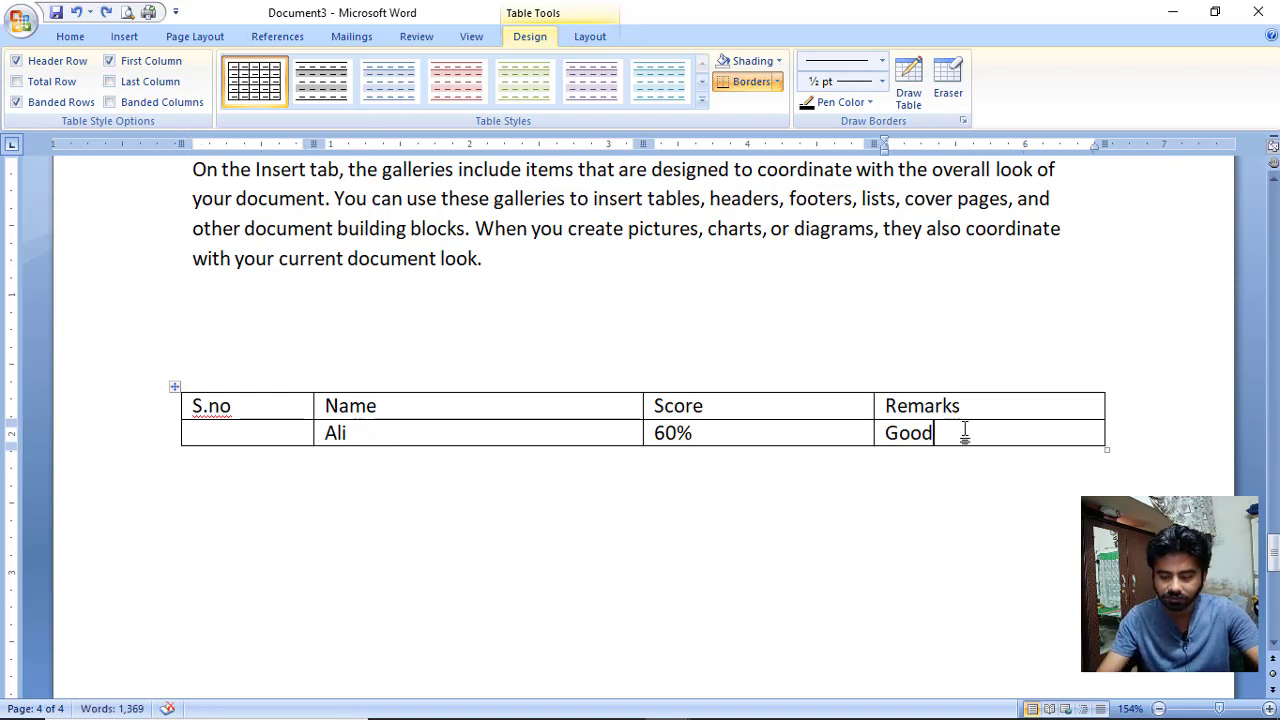
Type 'Tab Key table use , bullet' on the empty line above the table.
click(920, 360)
text(Tab )
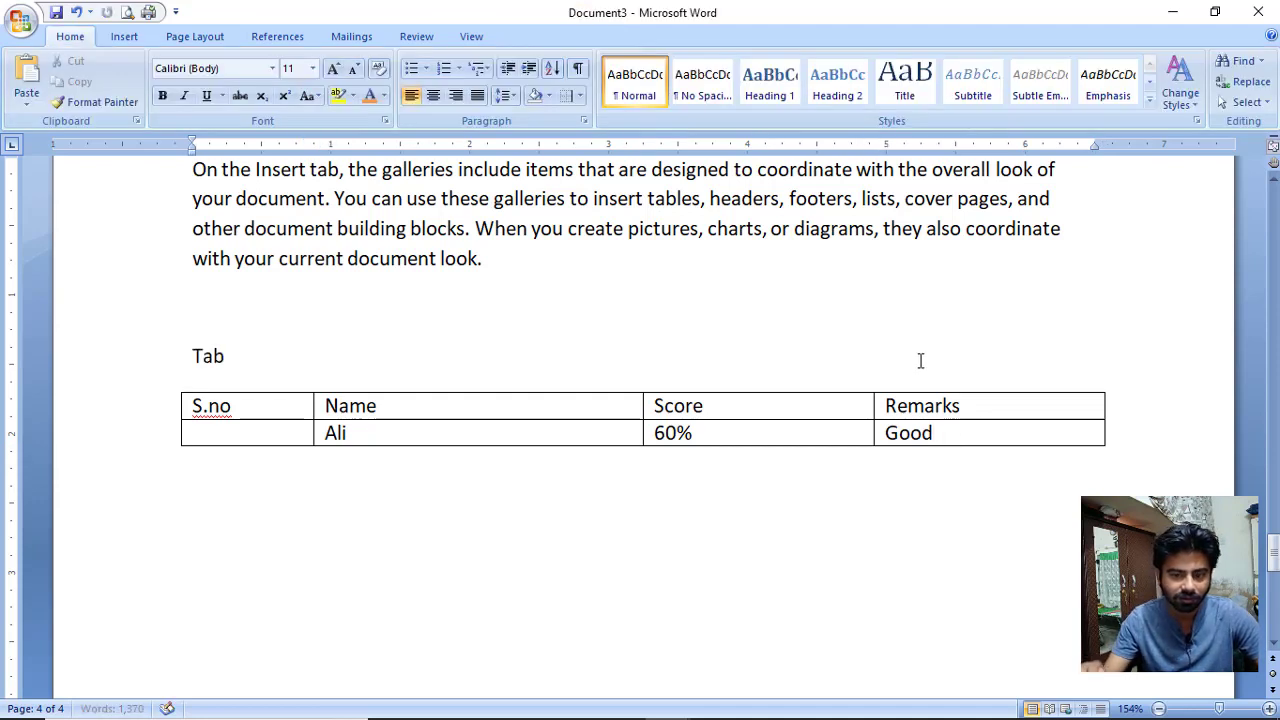
text(Key)
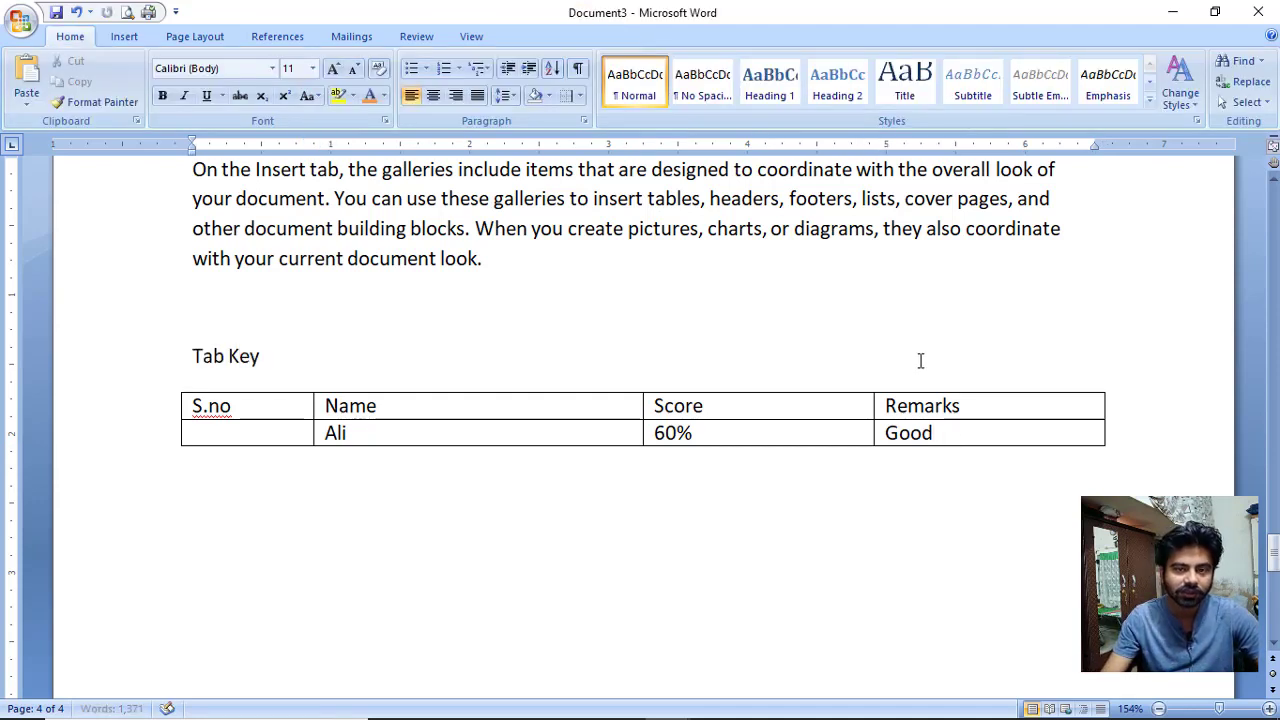
text( tabl)
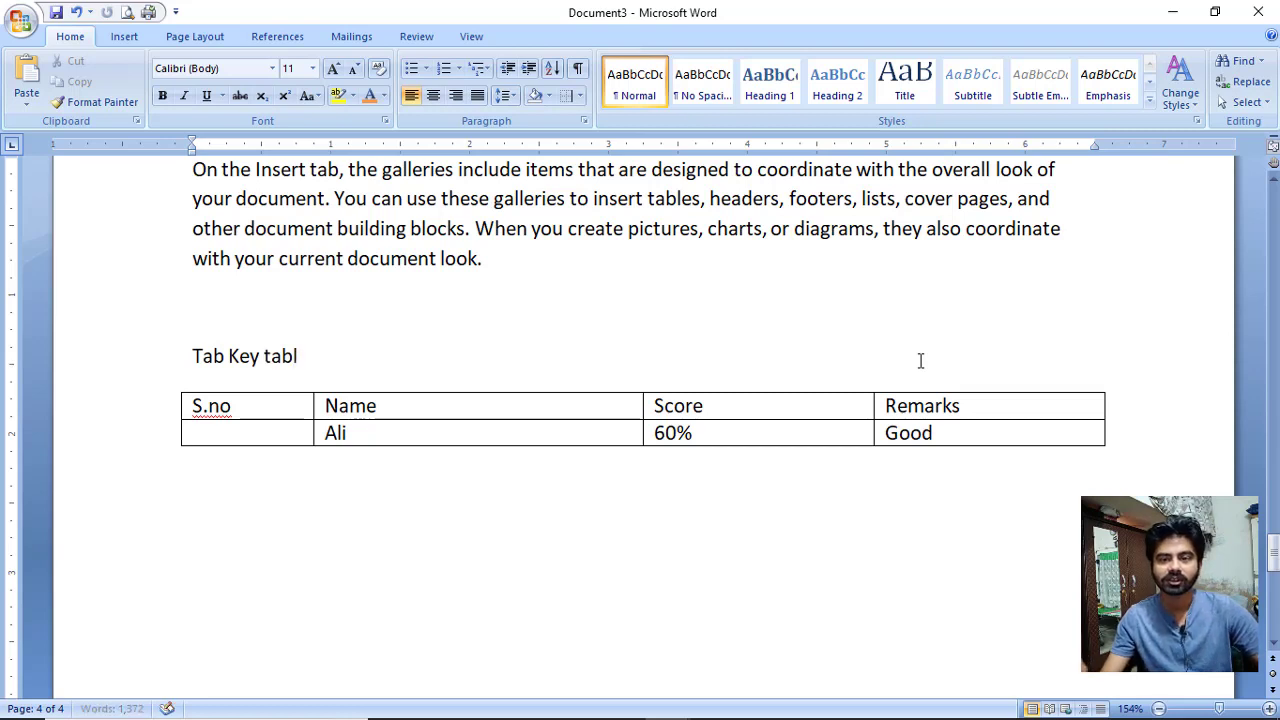
text(e use , )
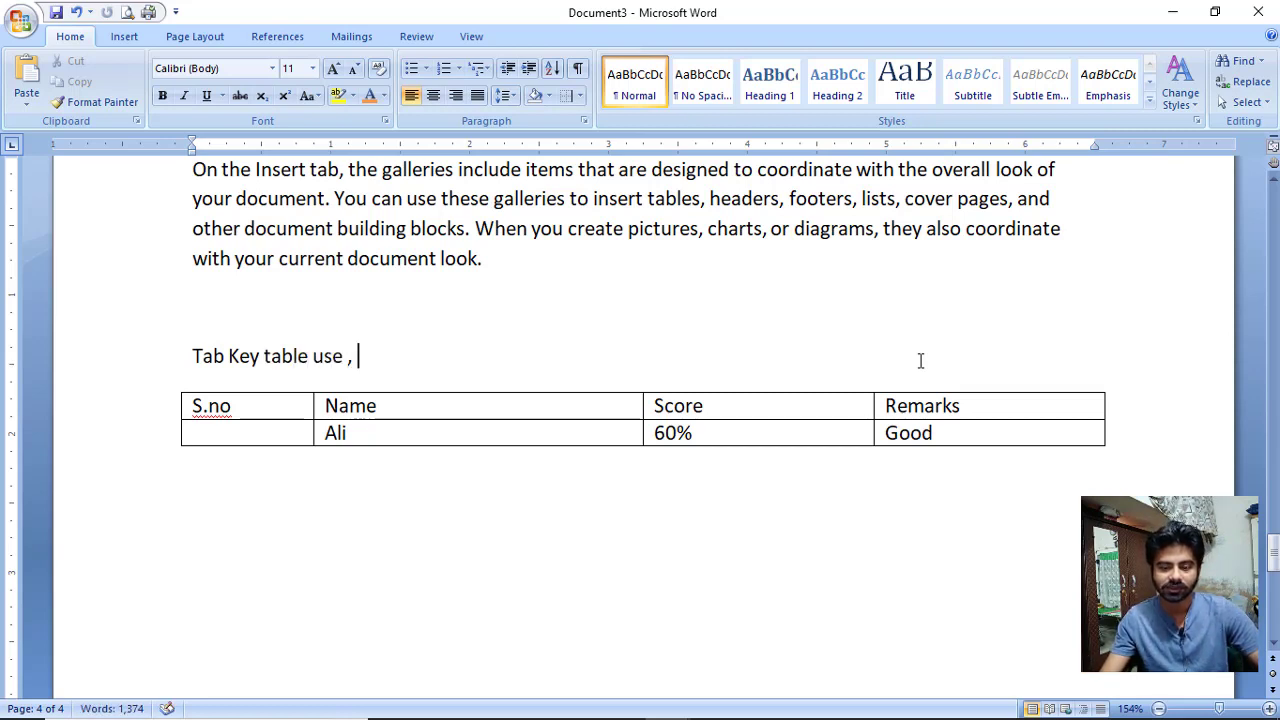
text(bulte)
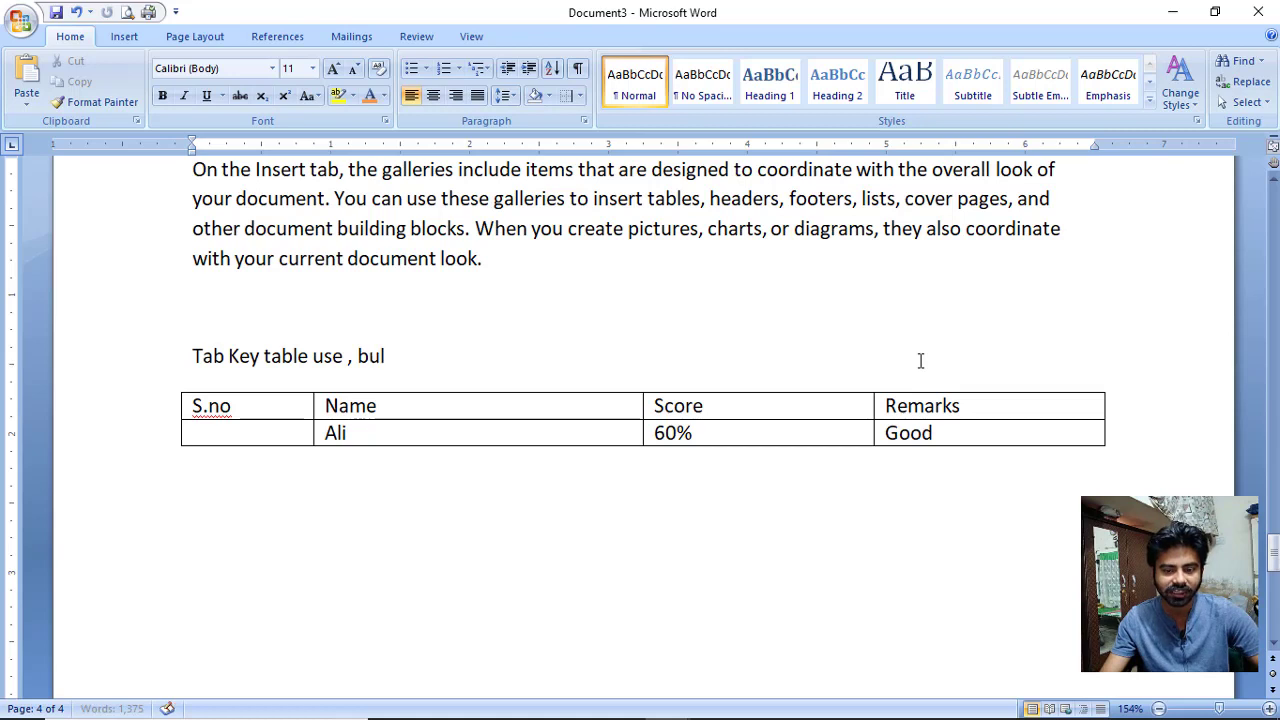
key(BackSpace)
key(BackSpace)
text(let)
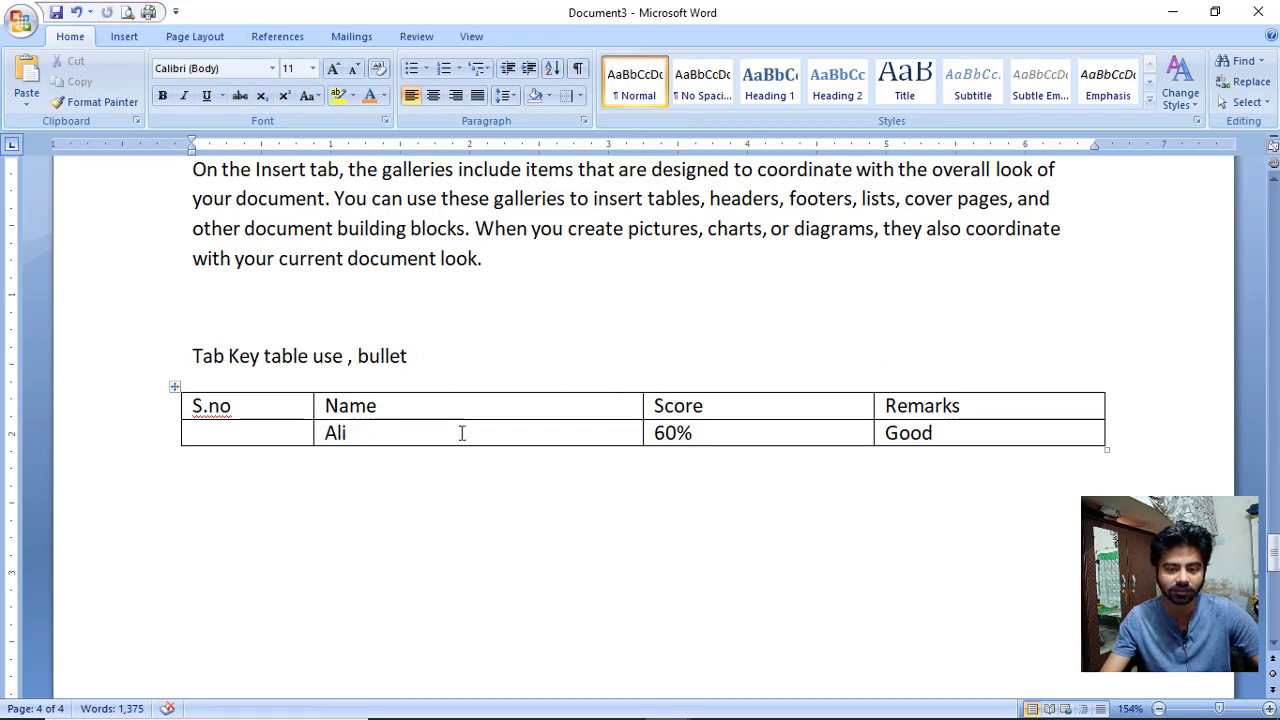
click(1029, 433)
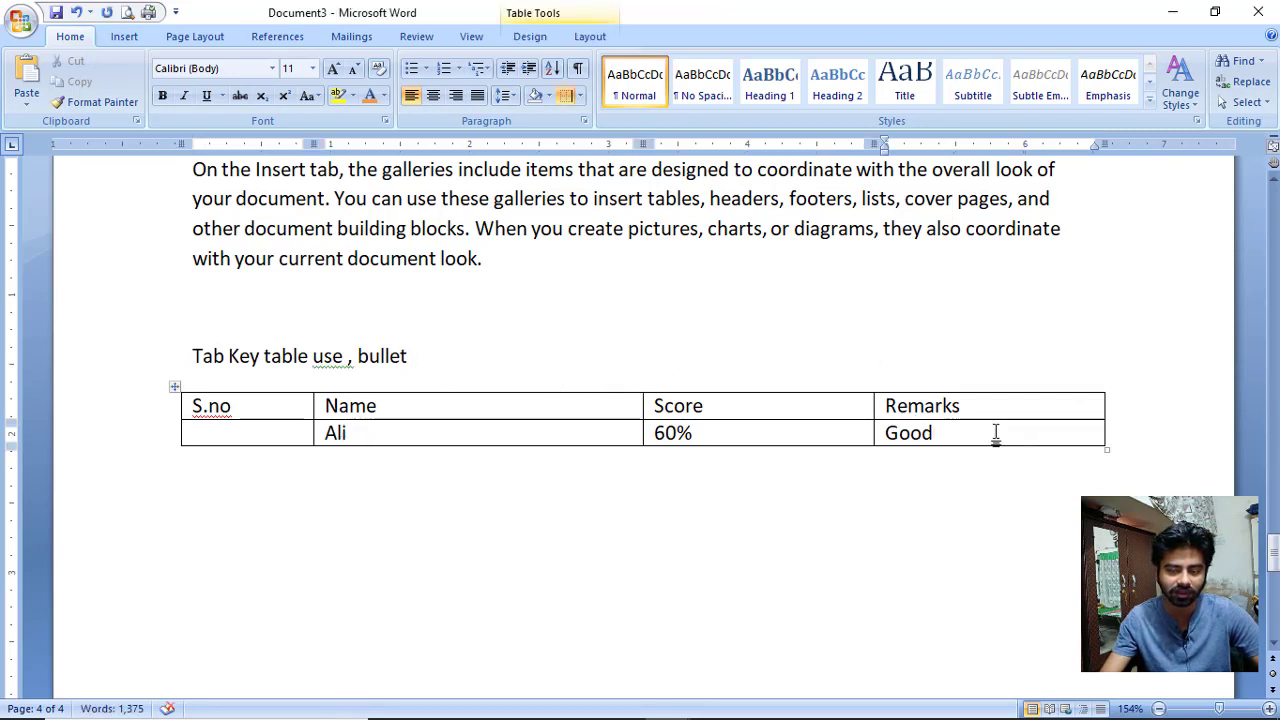
Add a row for ahmed with score 80% and remark V.good, plus an empty row.
key(Tab)
click(450, 466)
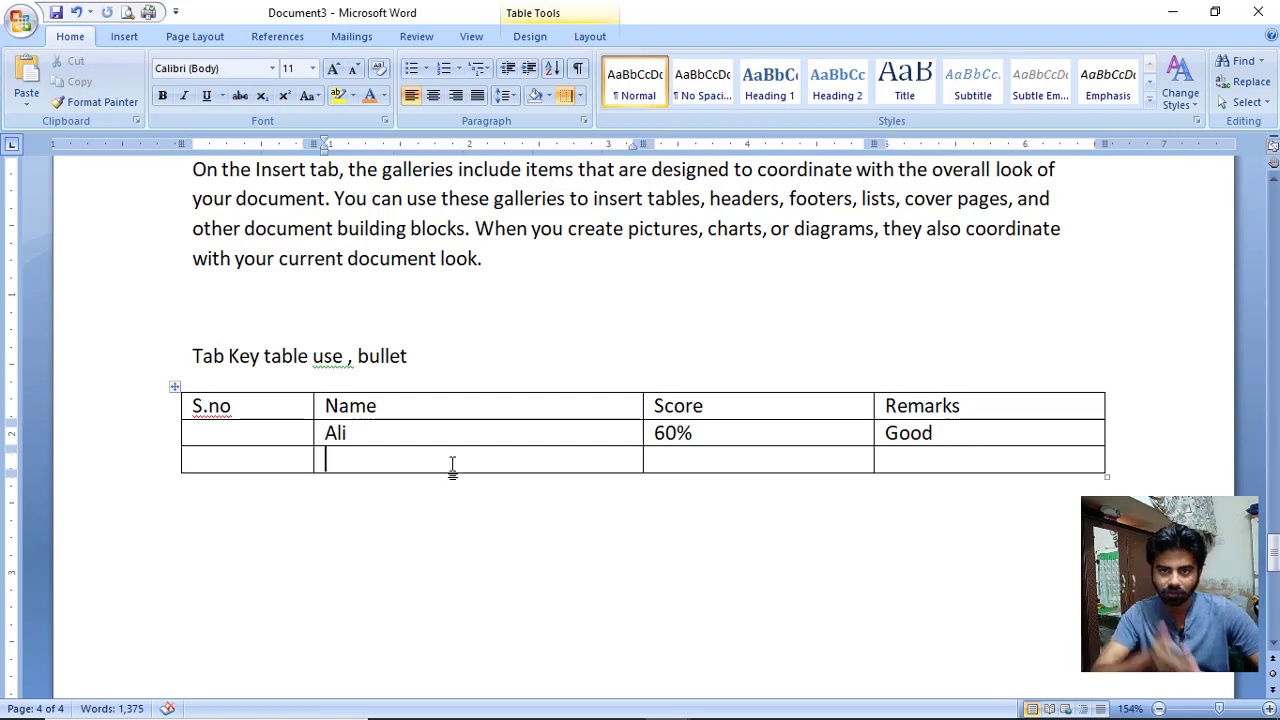
text(ahmed)
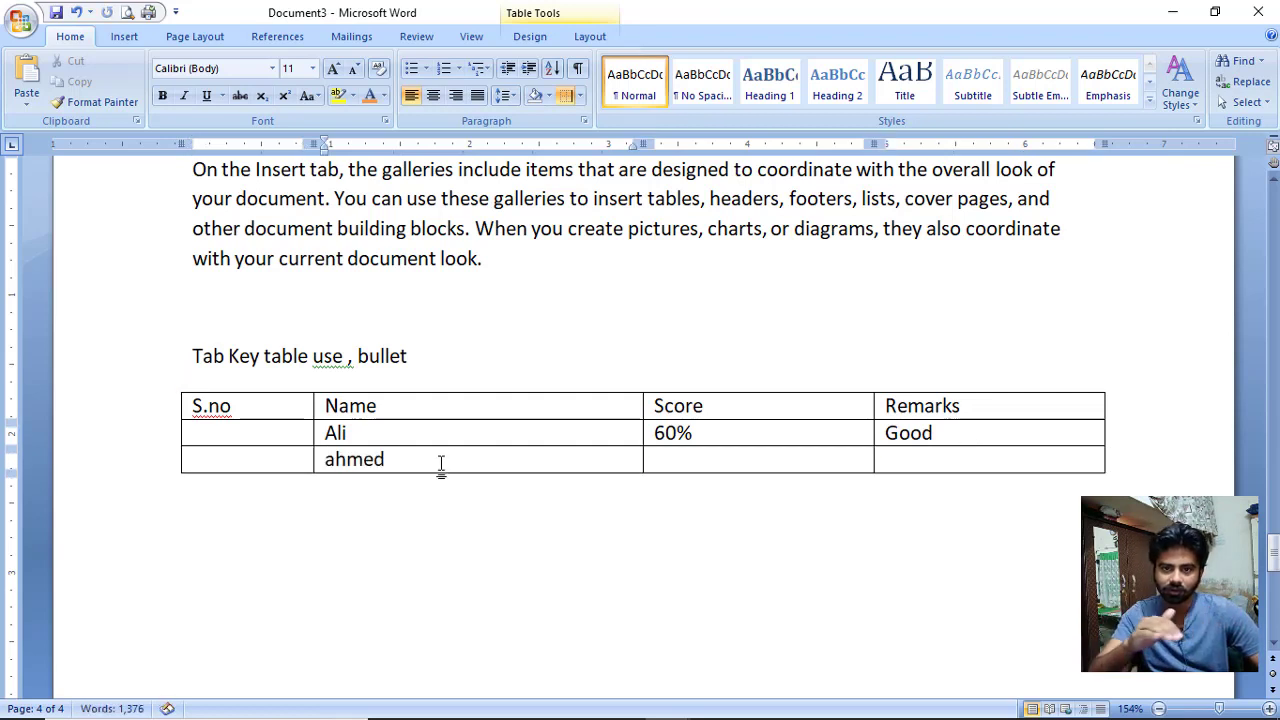
key(Tab)
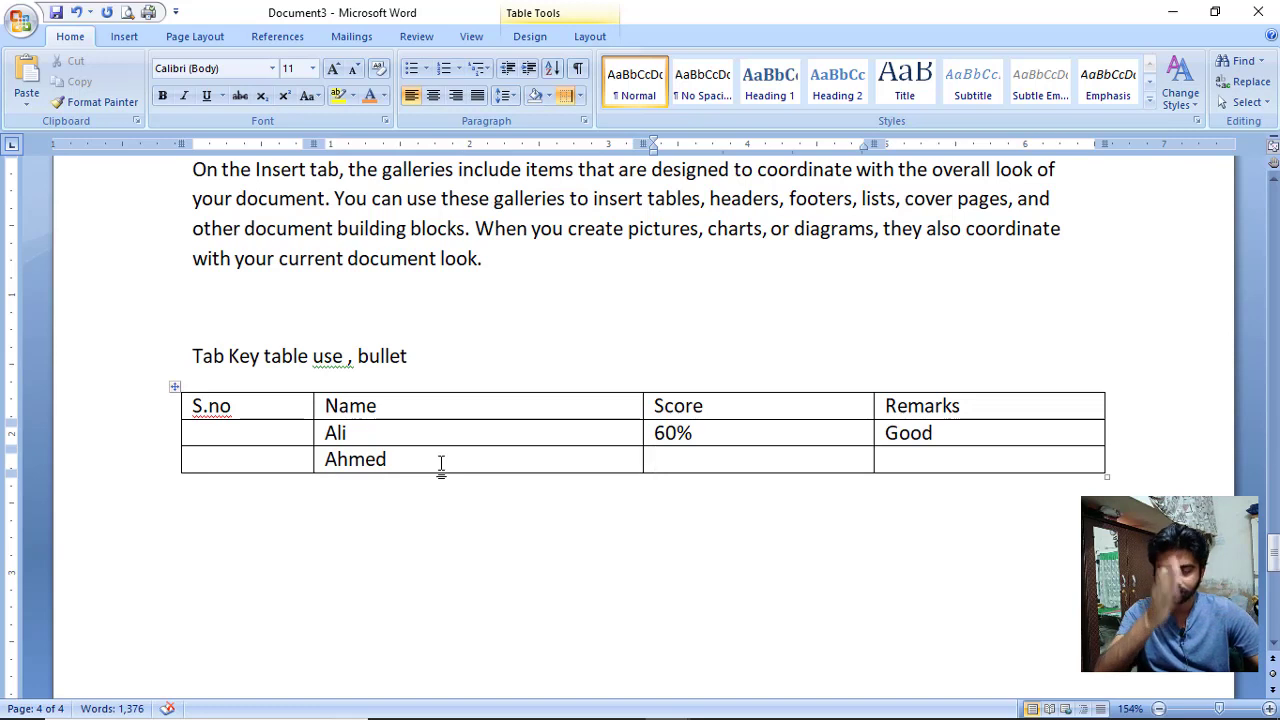
text(8)
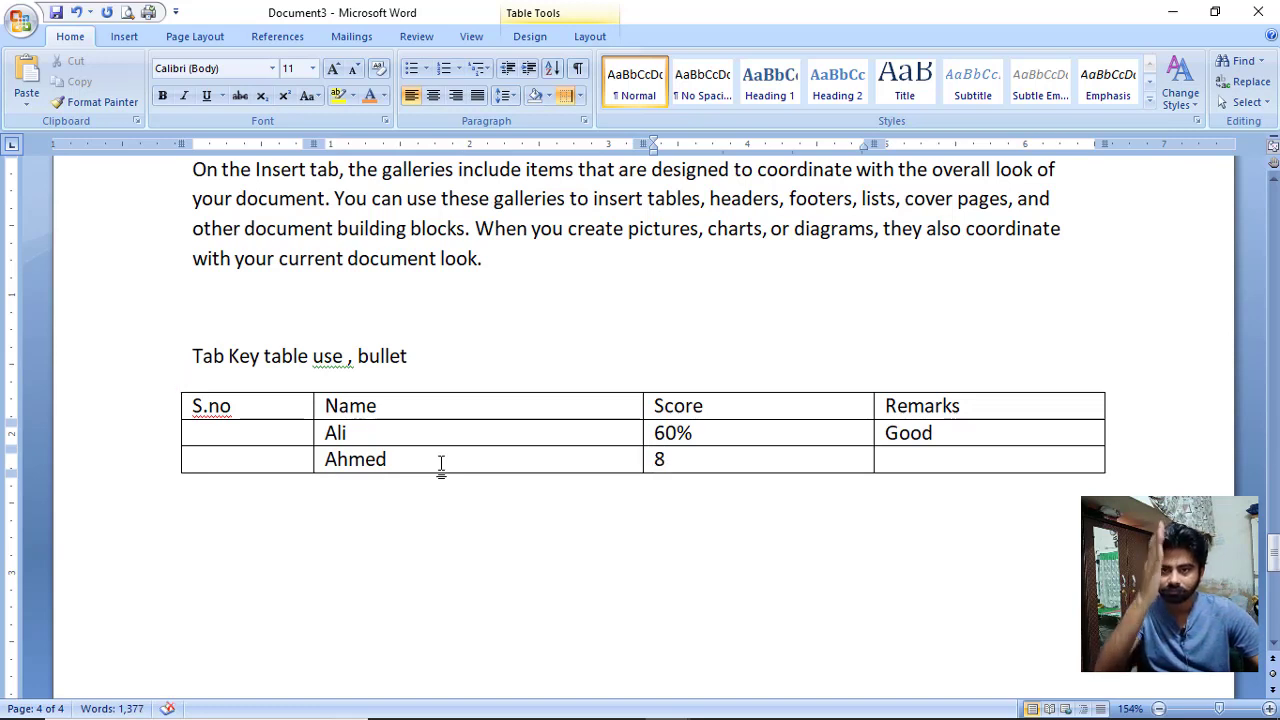
text(0)
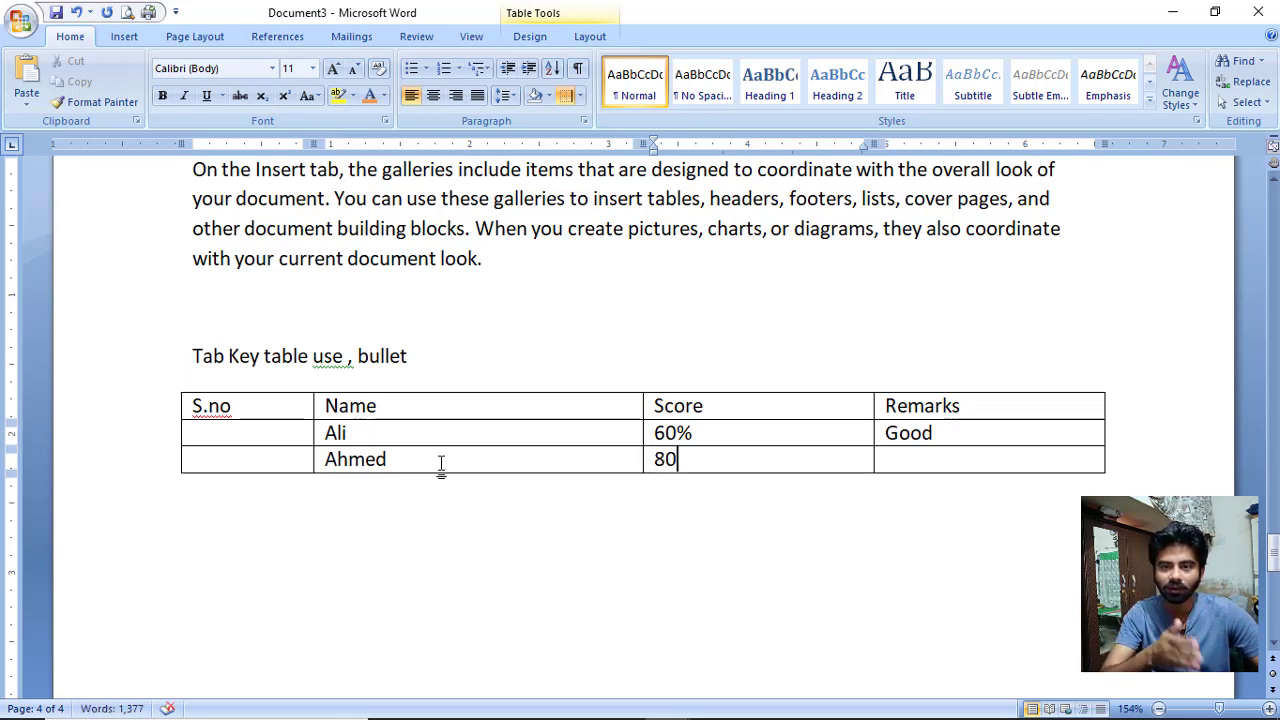
text(%)
key(Tab)
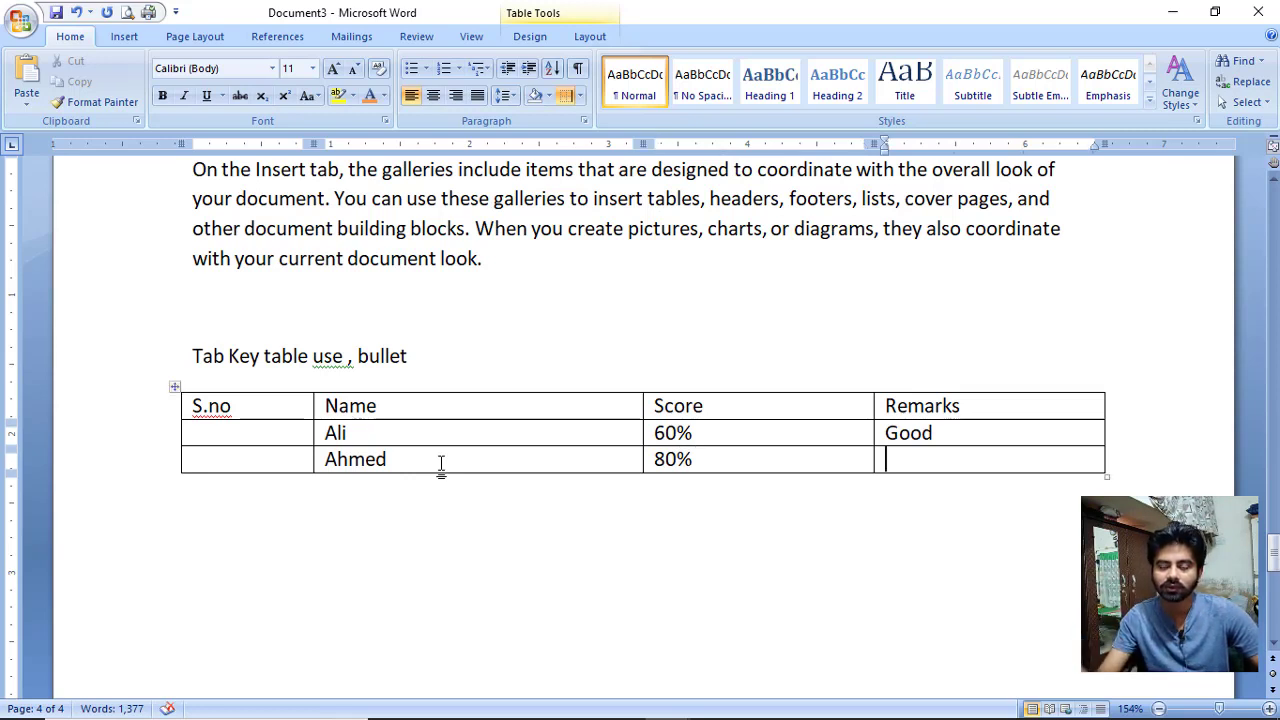
text(ve)
key(BackSpace)
key(BackSpace)
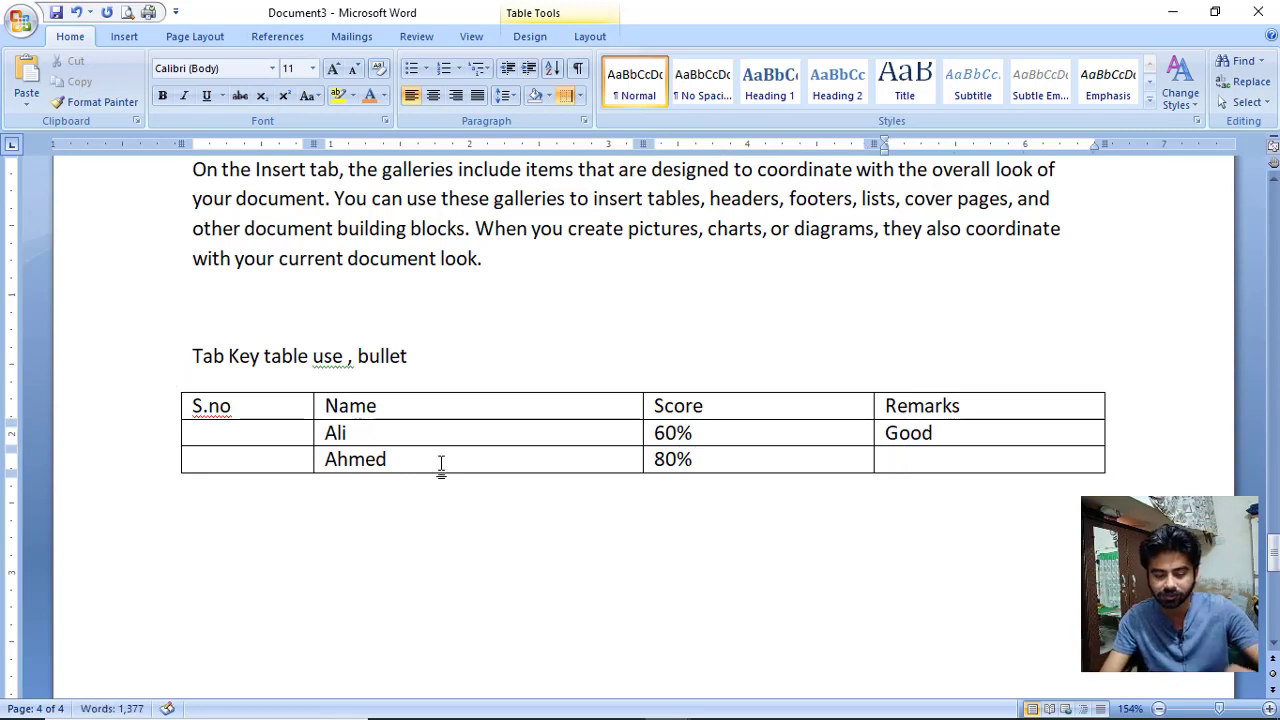
text(V.good)
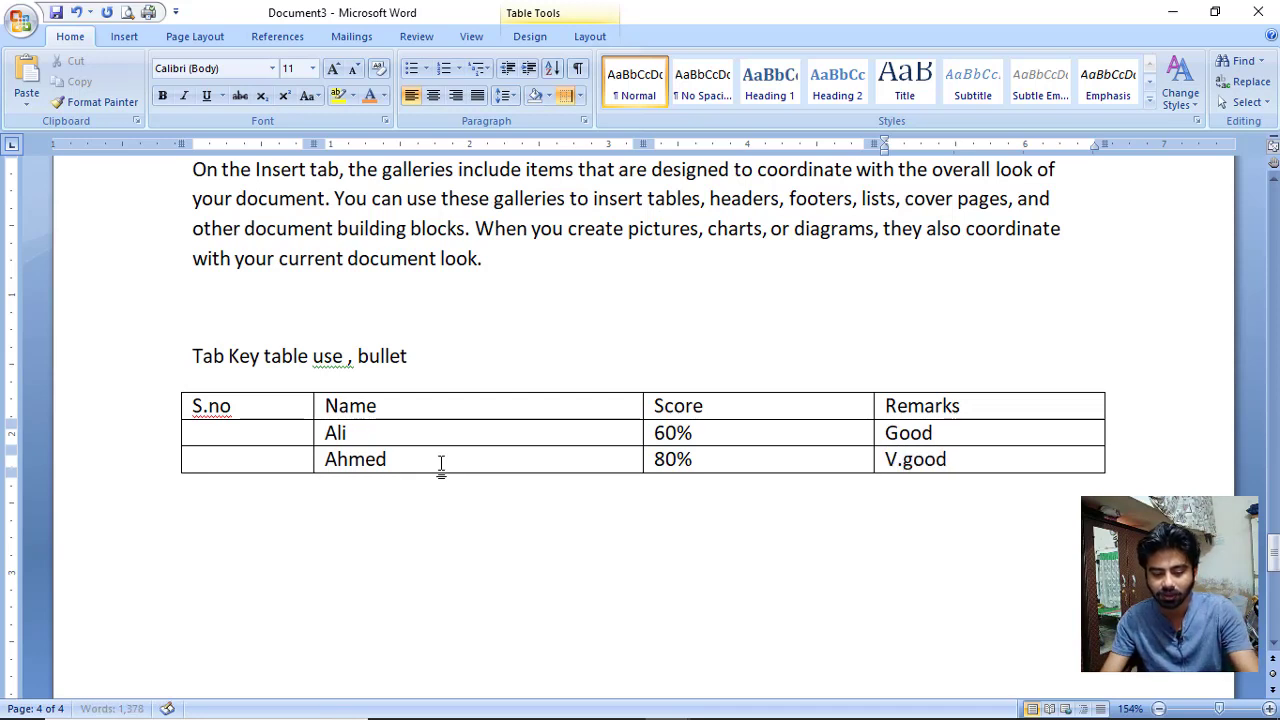
key(Tab)
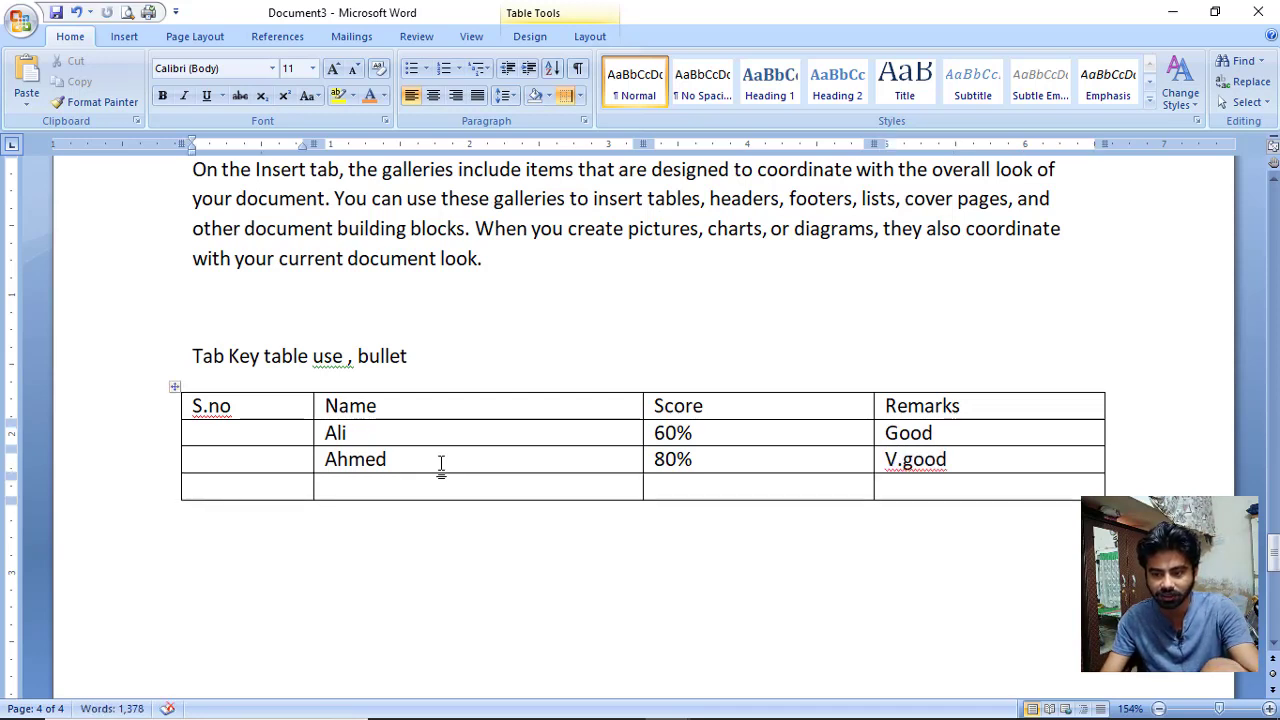
key(Tab)
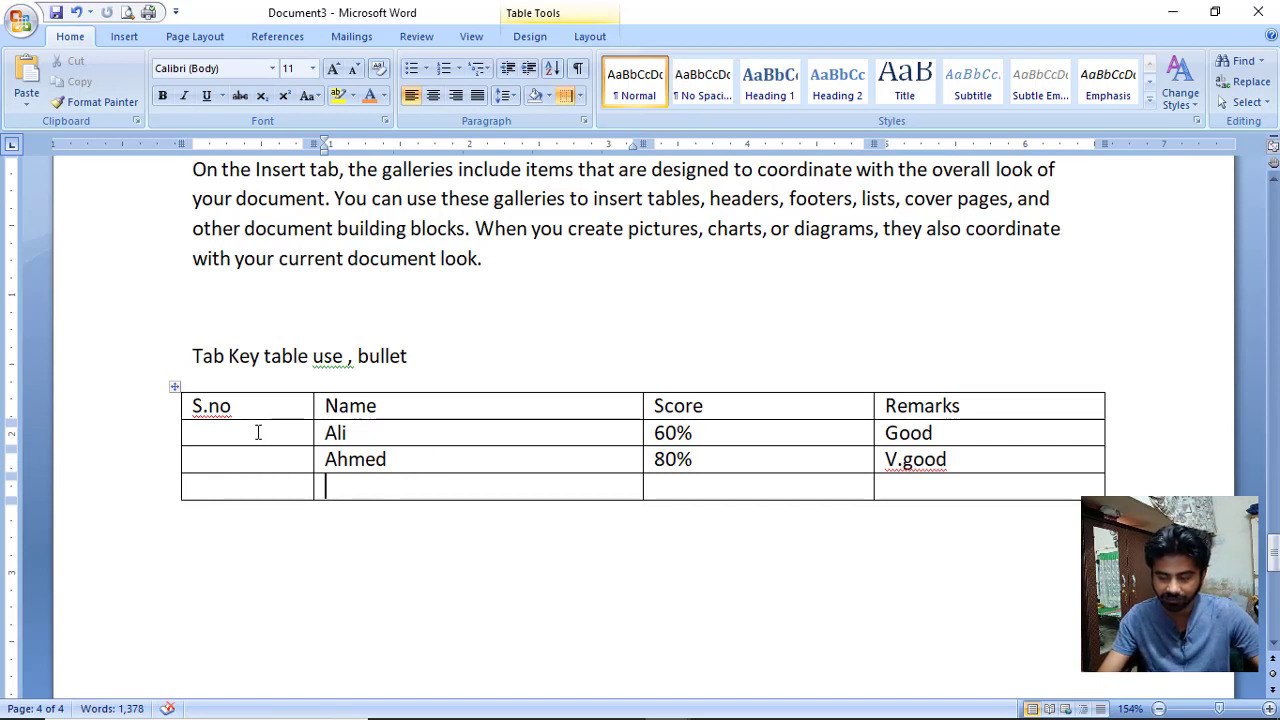
Apply automatic numbering to the S.no cells and extend the table to seven rows.
drag(260, 431, 261, 486)
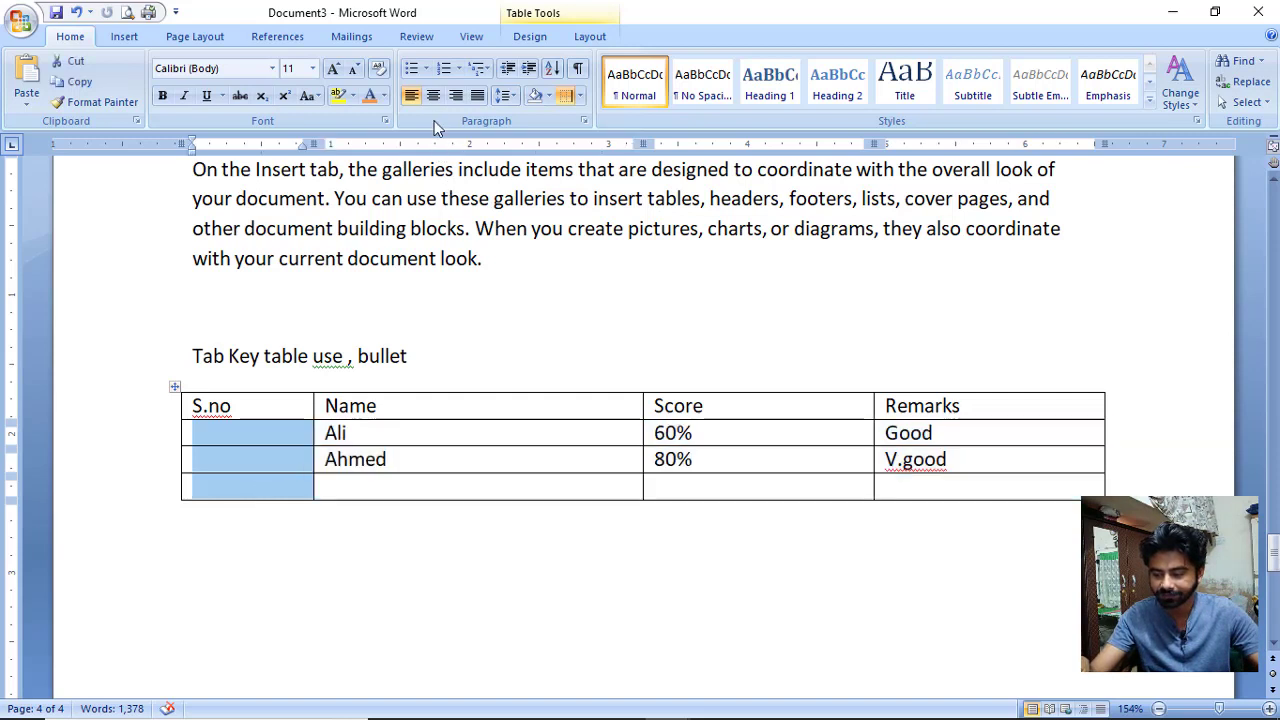
click(443, 70)
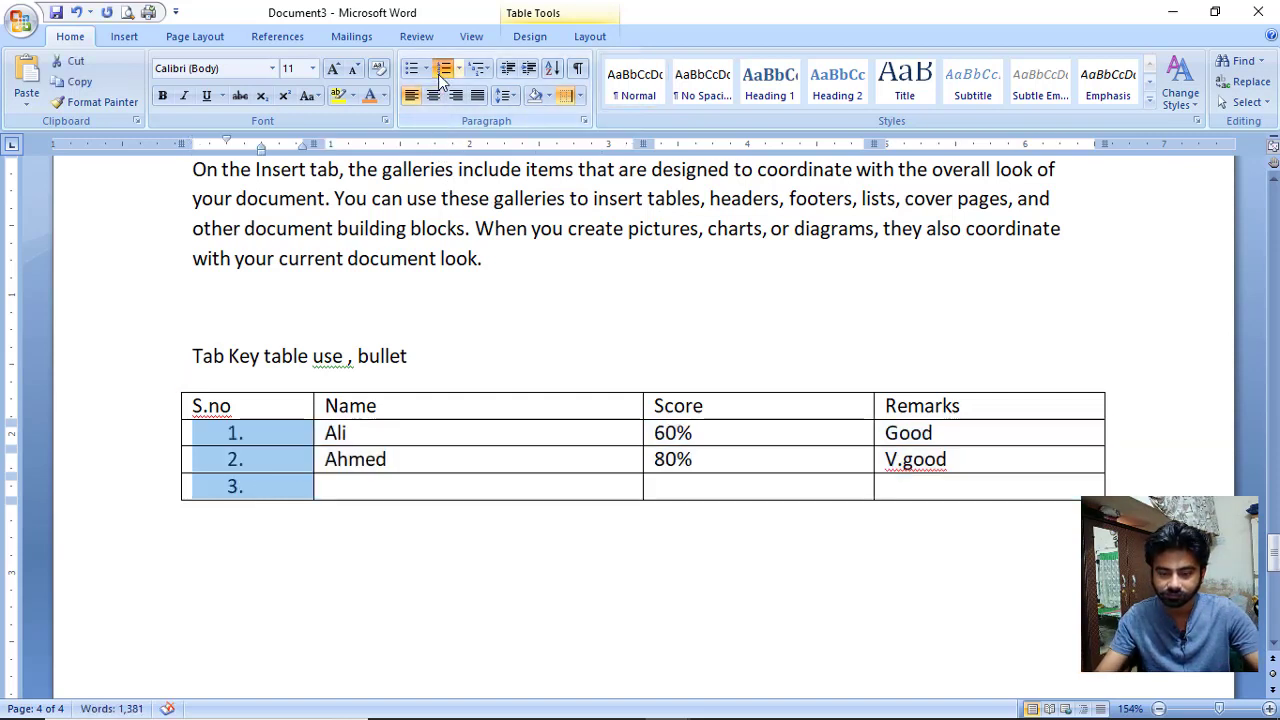
click(970, 484)
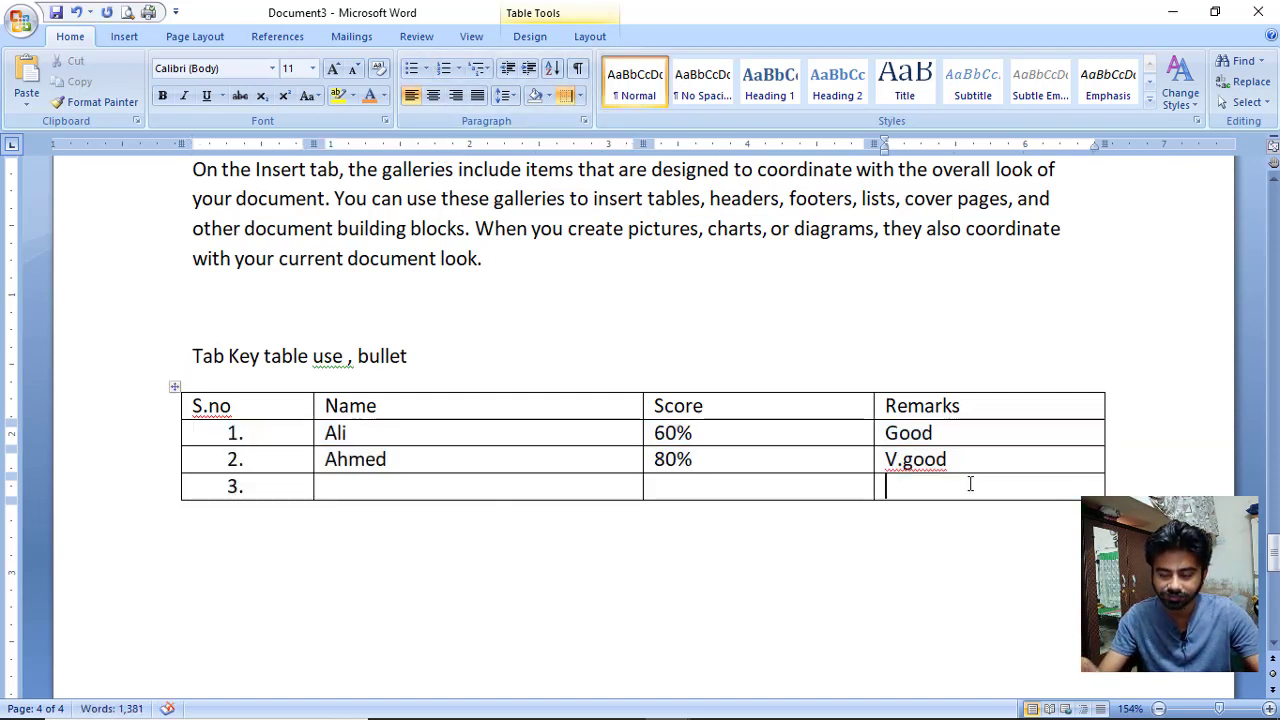
key(Tab)
key(Tab)
key(Tab)
key(Tab)
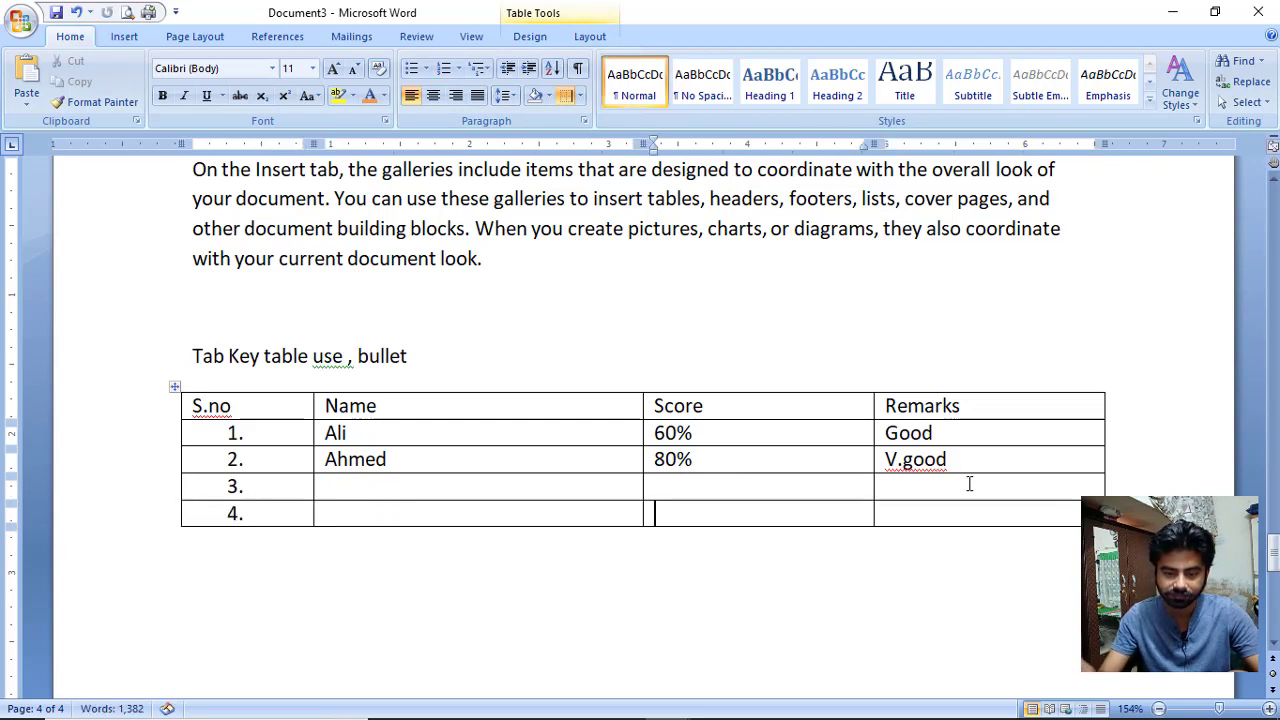
key(Tab)
key(Tab)
key(Tab)
key(Tab)
key(Tab)
key(Tab)
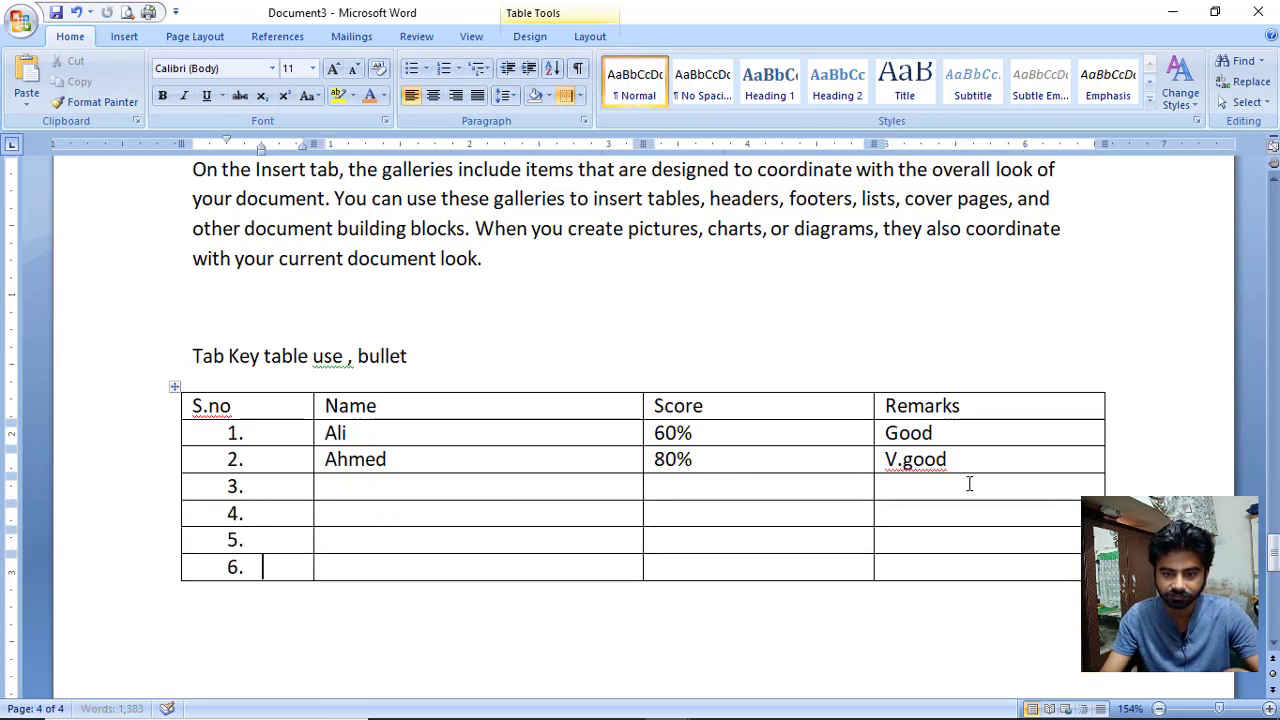
key(Tab)
key(Tab)
key(Tab)
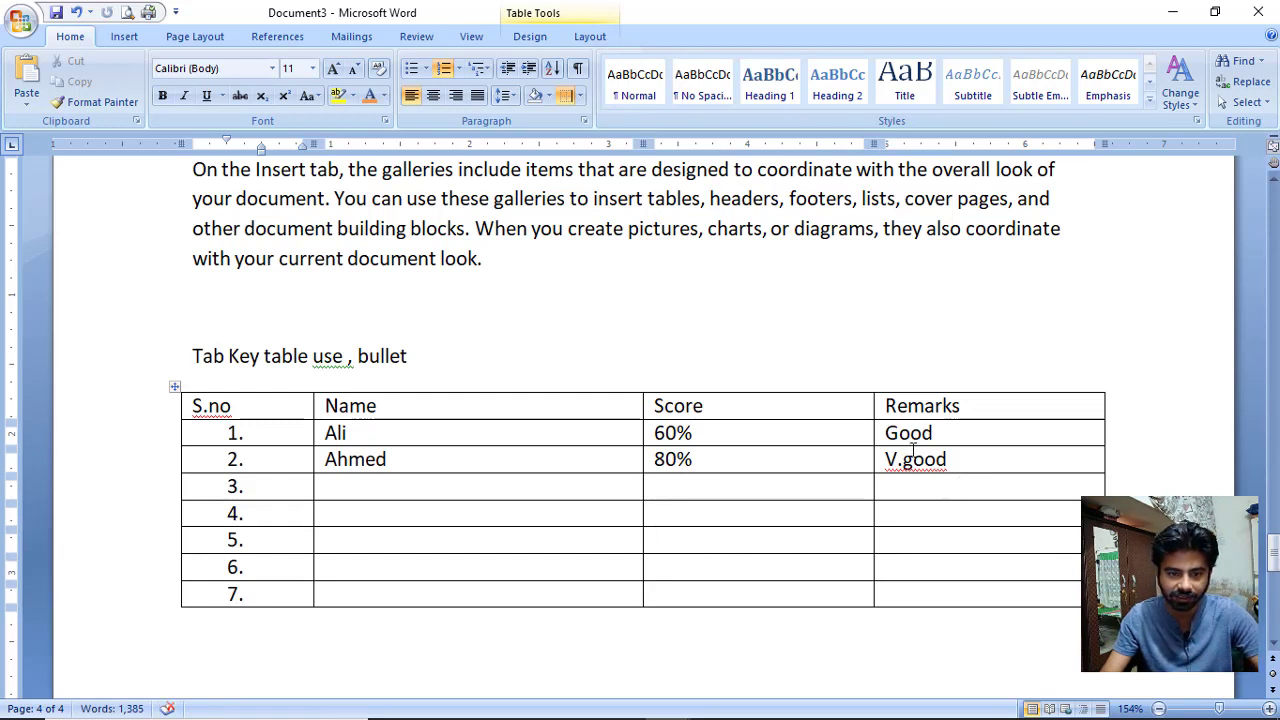
click(468, 407)
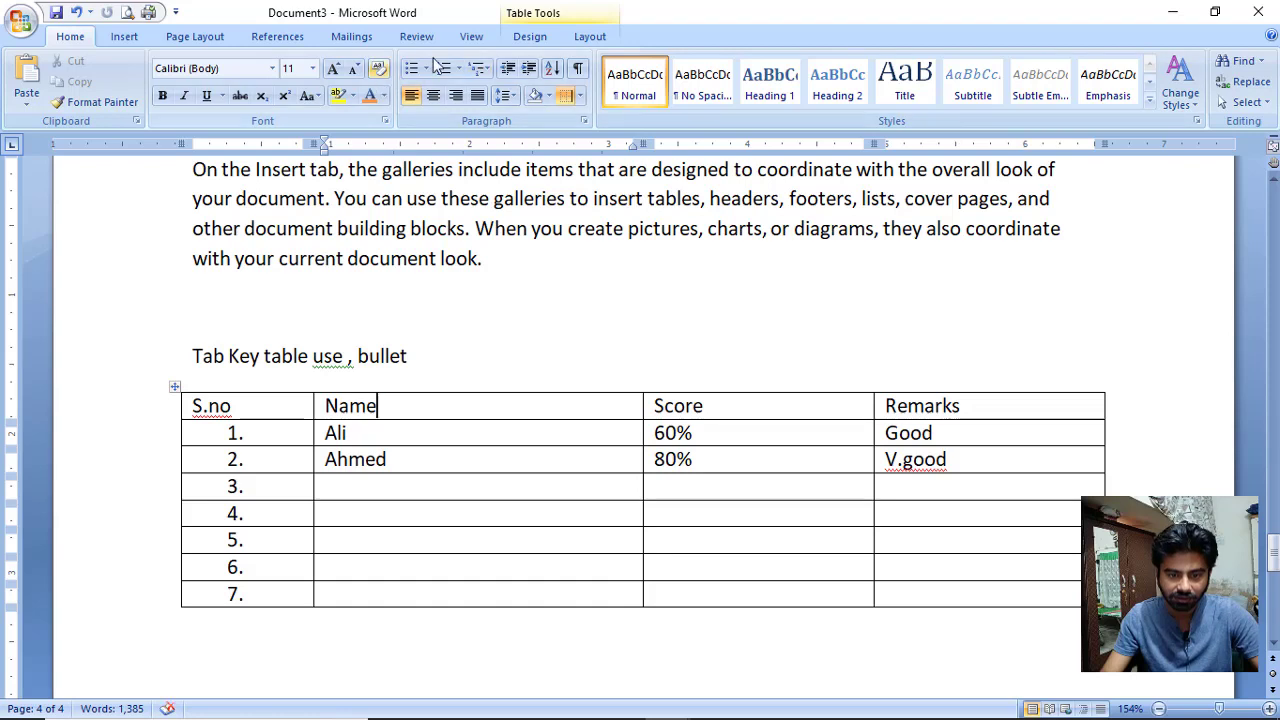
click(590, 40)
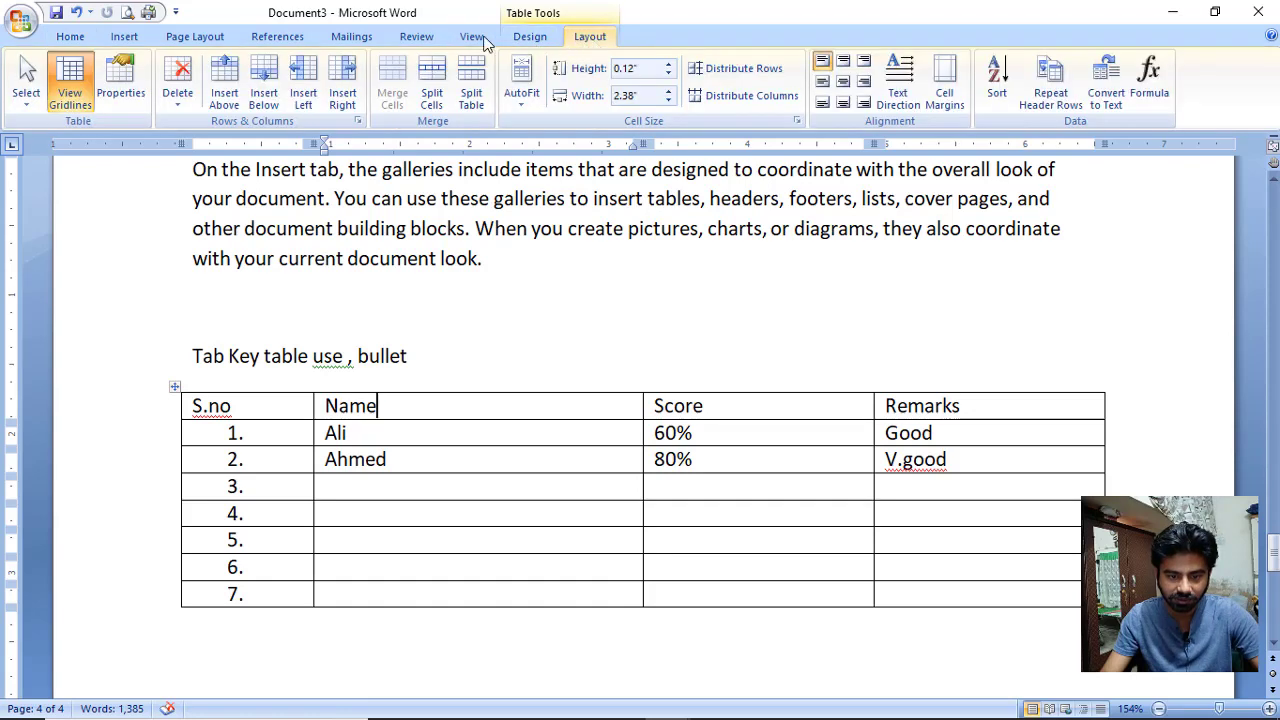
Insert a 'Task' column right of Name and an empty column right of Remarks.
click(497, 236)
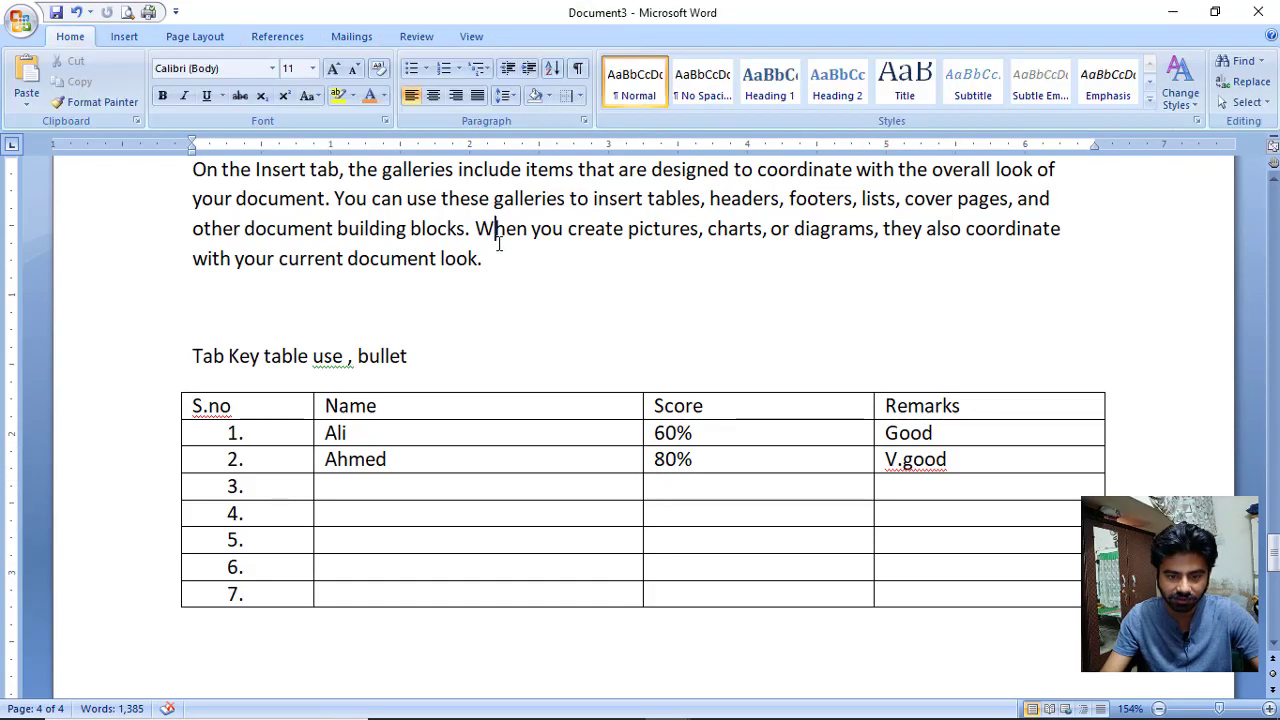
click(446, 455)
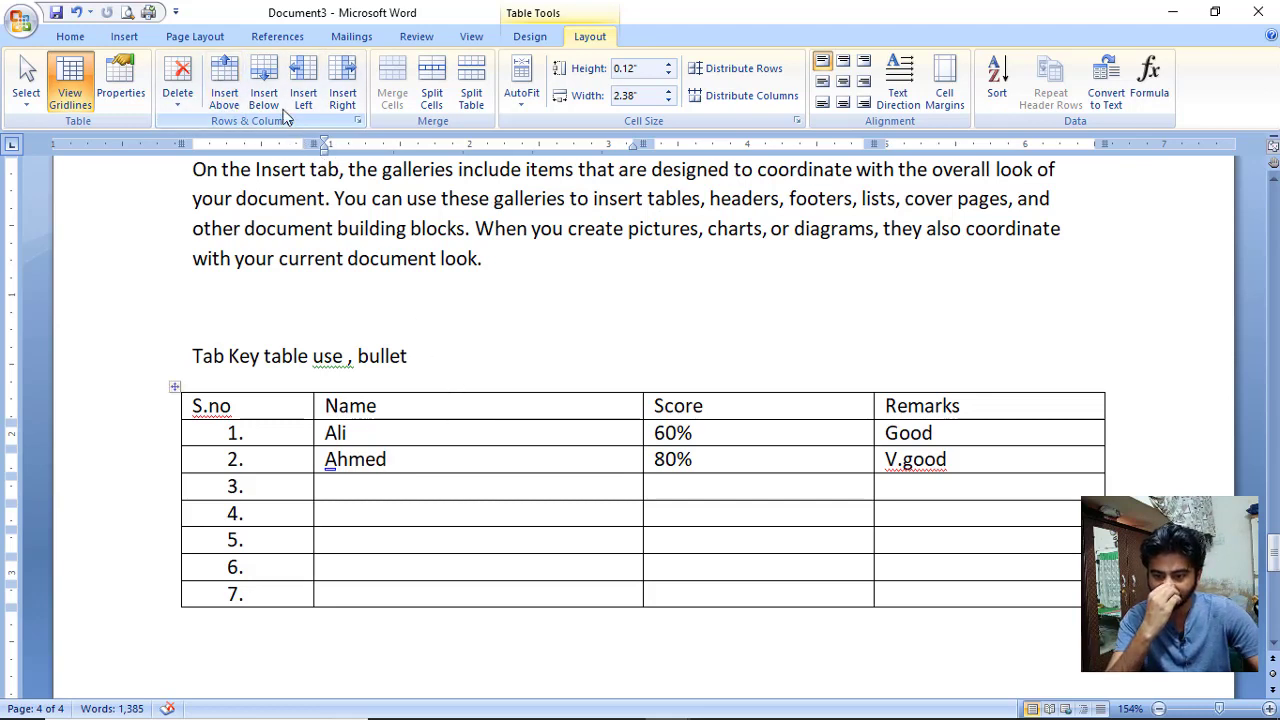
click(342, 95)
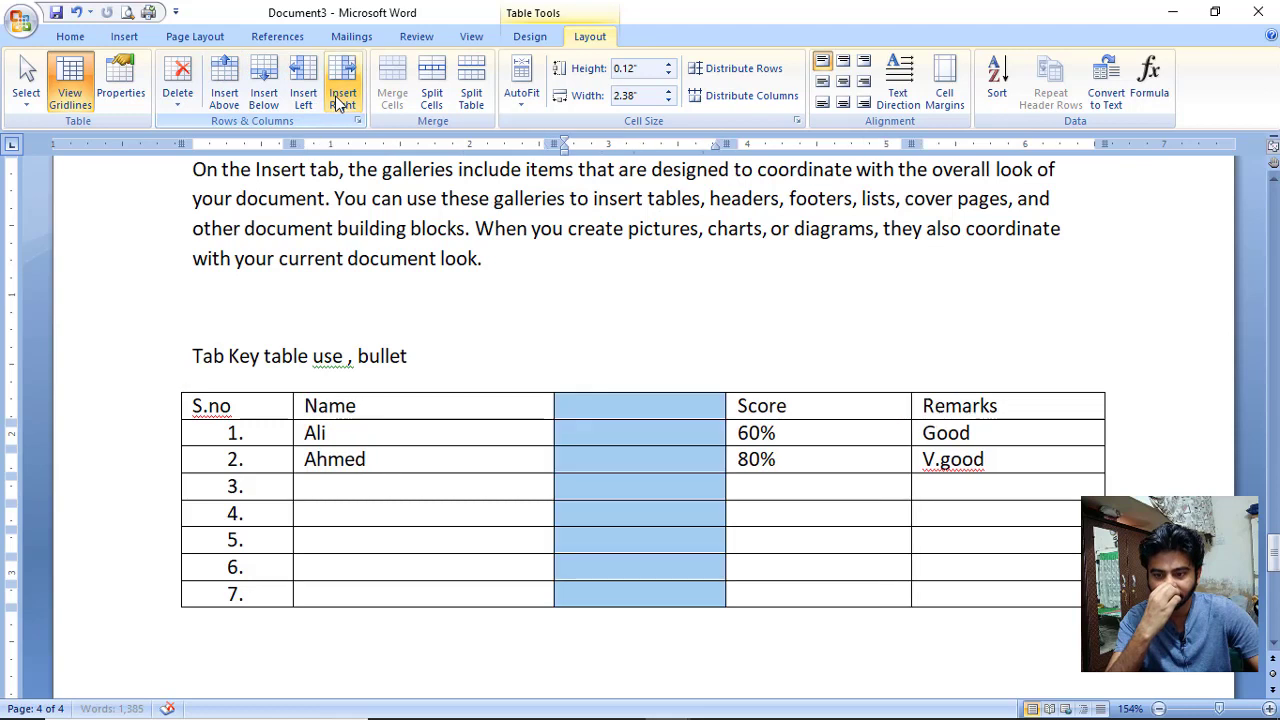
click(689, 418)
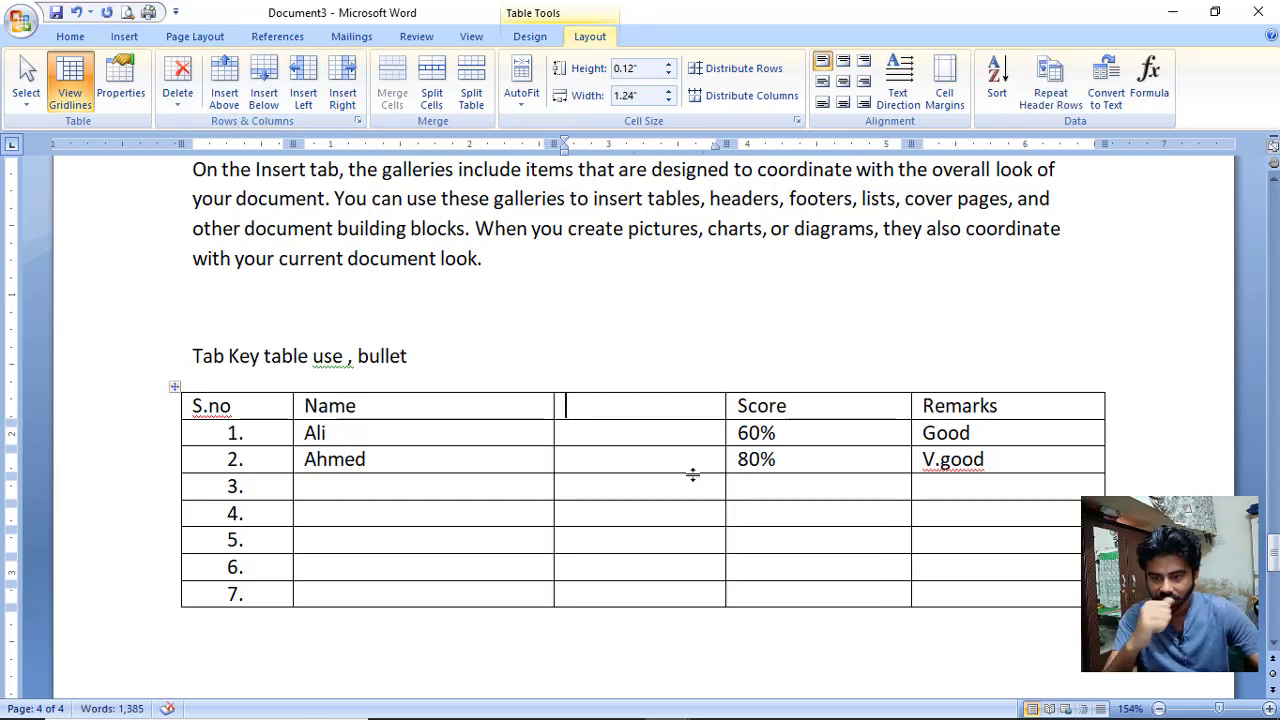
text(Task)
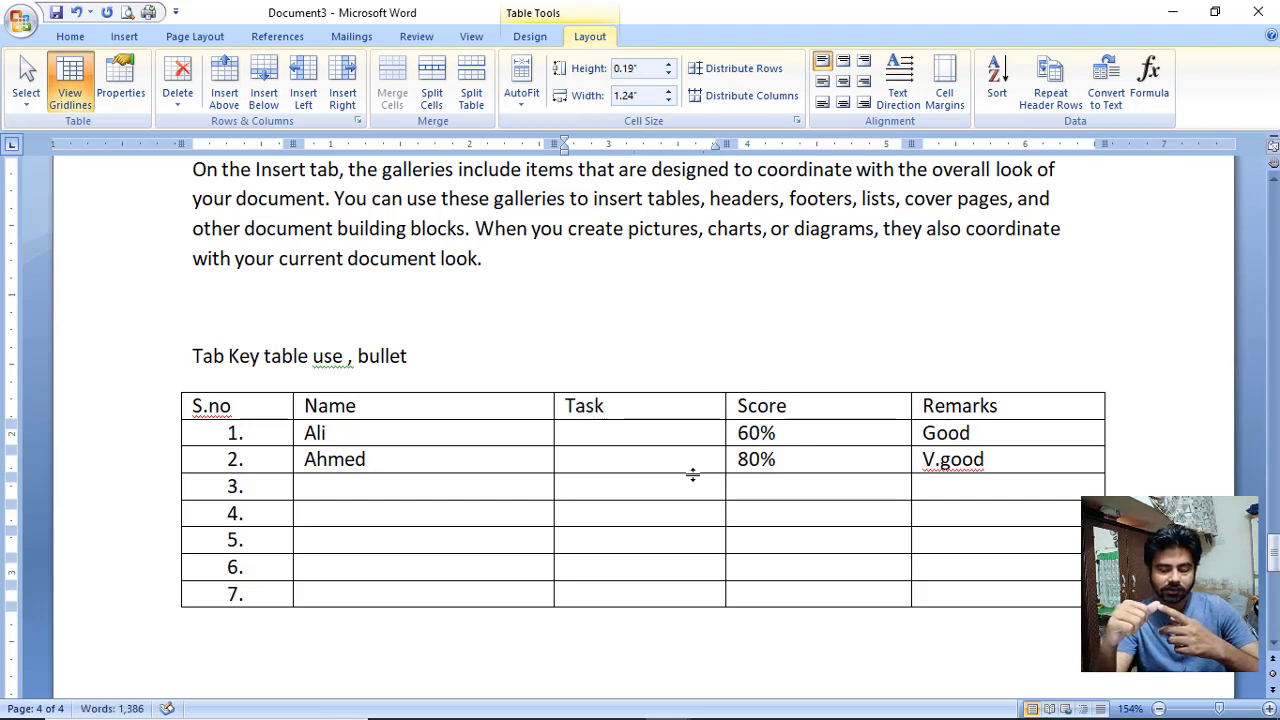
click(1045, 405)
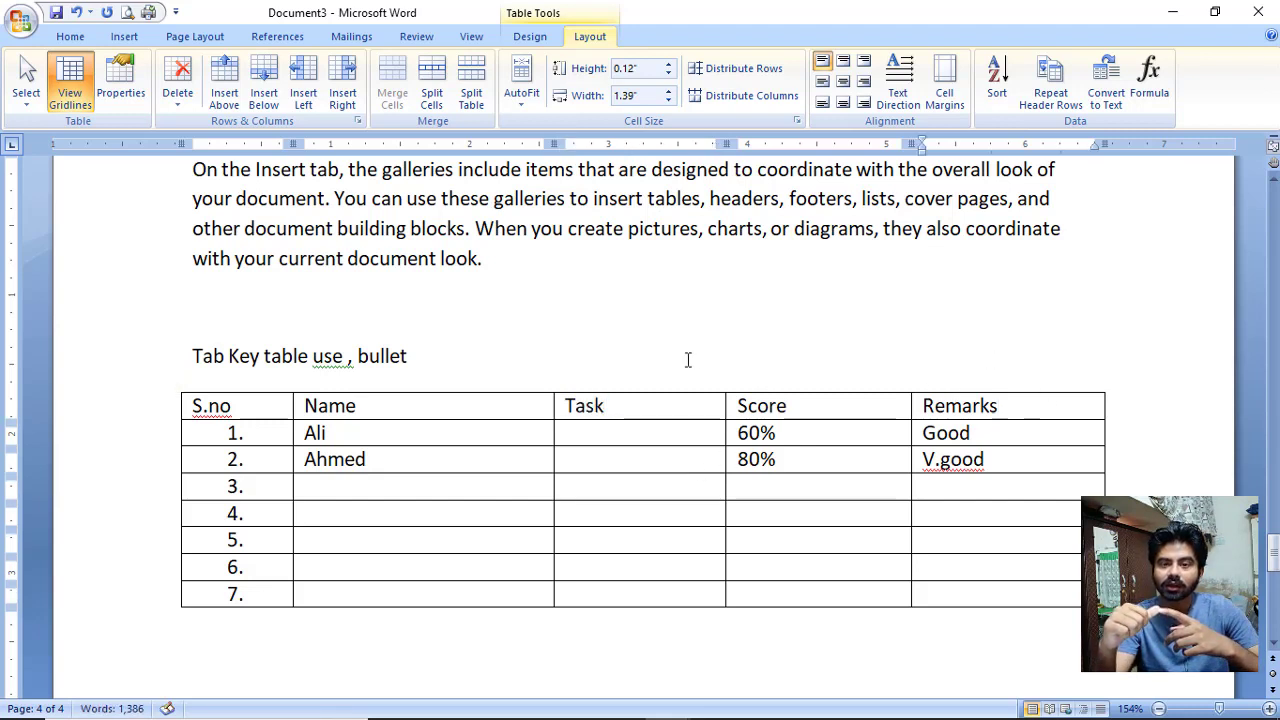
click(345, 100)
click(1035, 490)
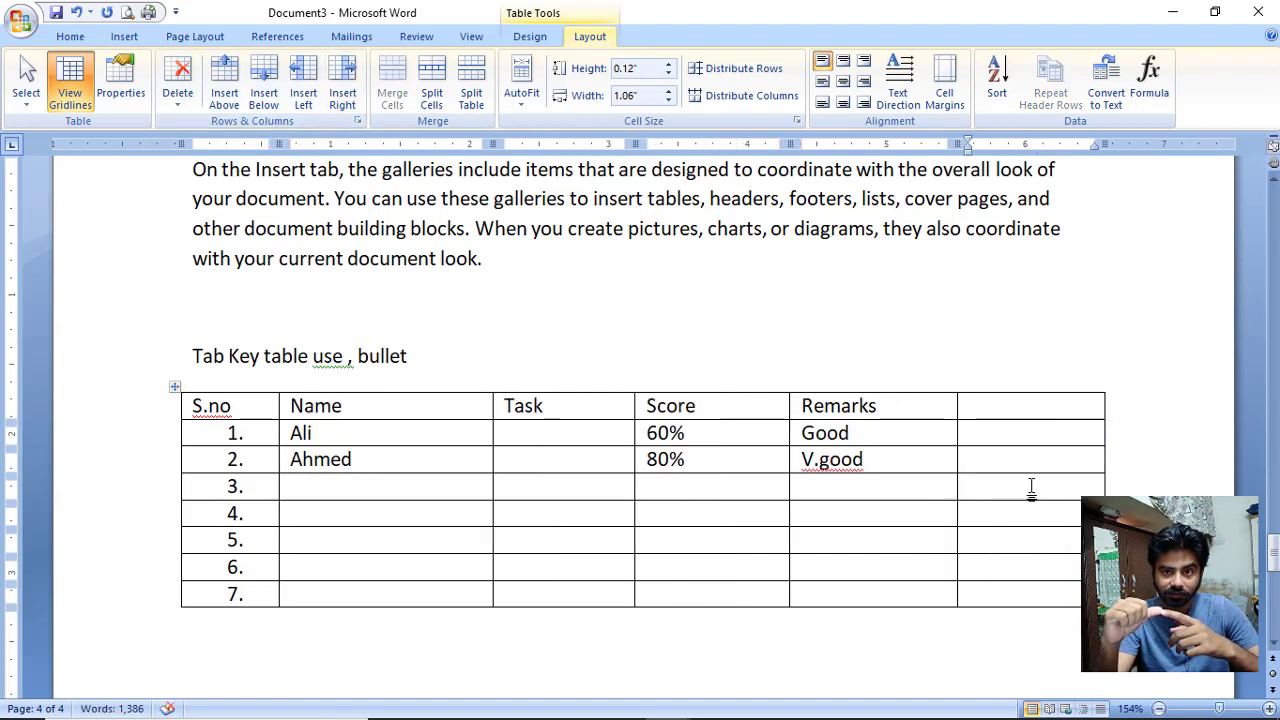
Merge the new last column into one cell reading 'ICT', centred both ways.
drag(1034, 409, 1024, 590)
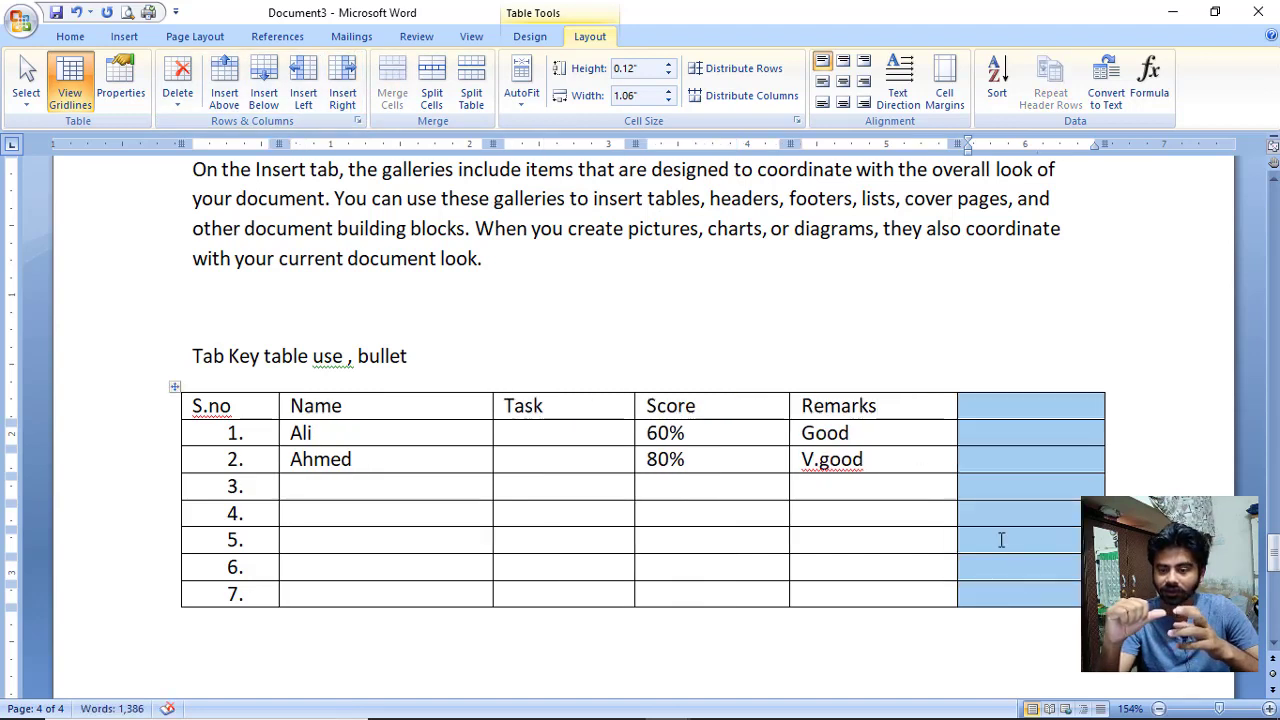
click(398, 82)
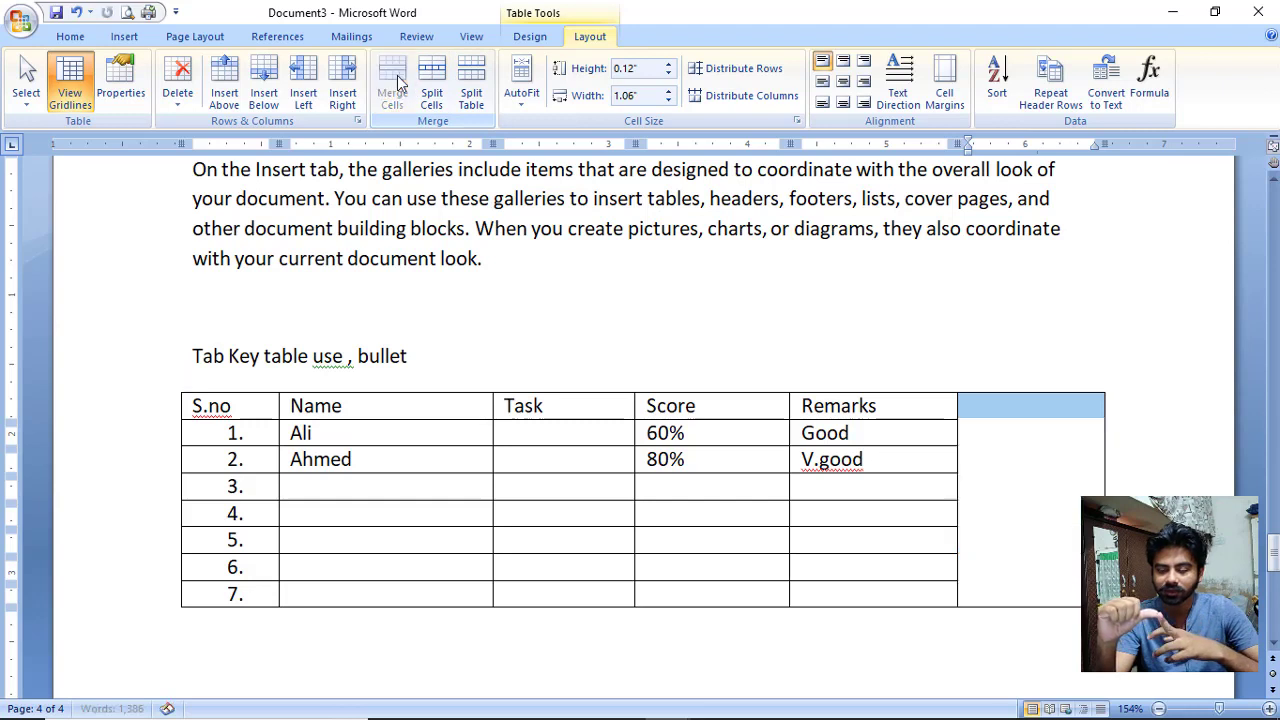
click(1066, 522)
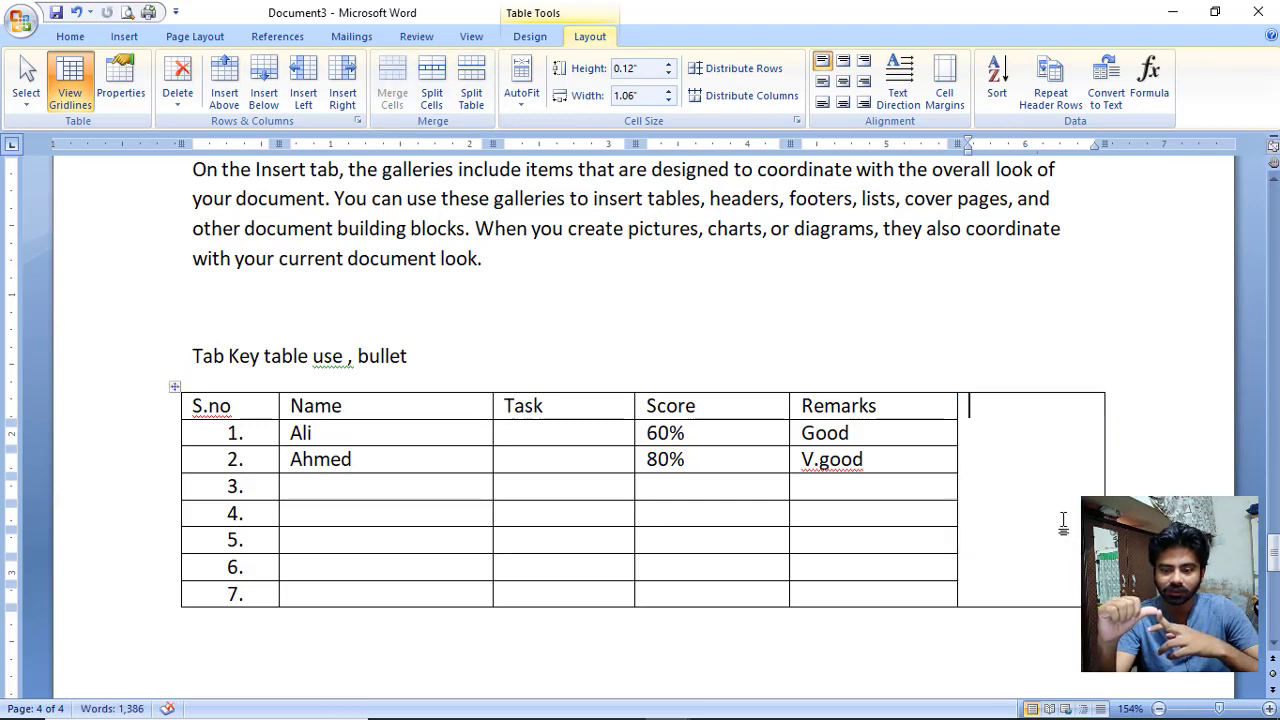
text(I)
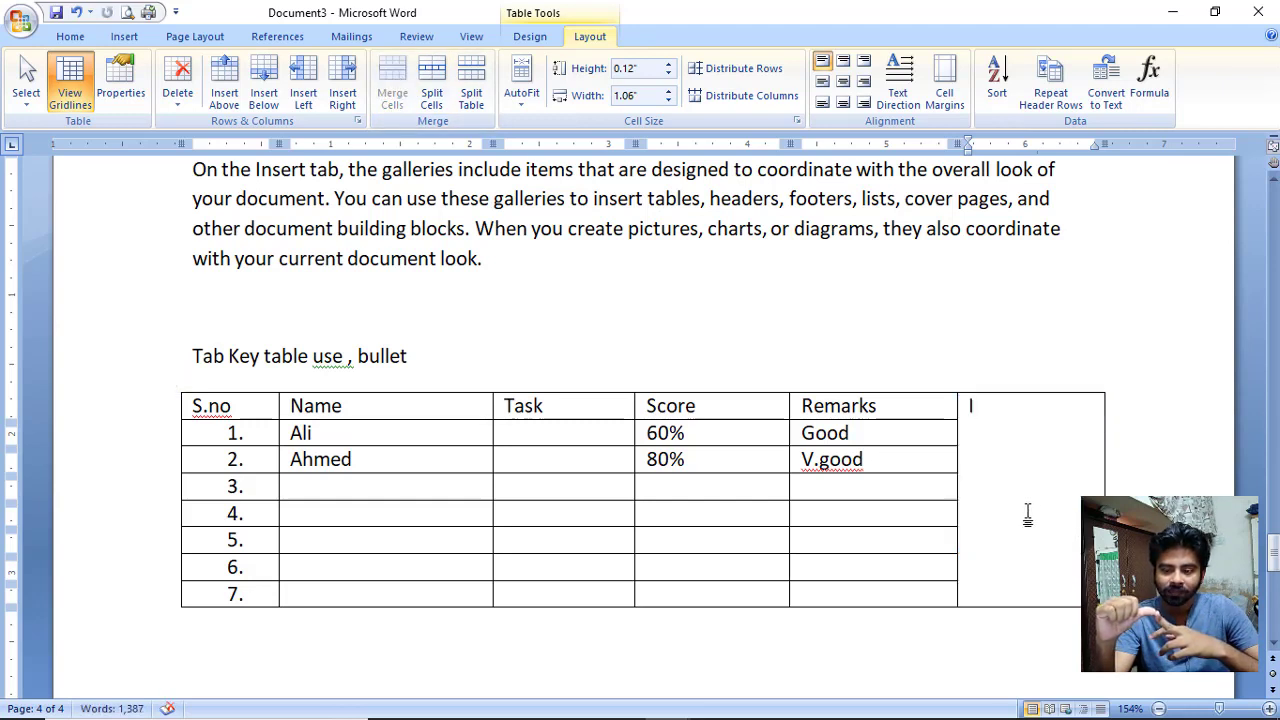
text(CT)
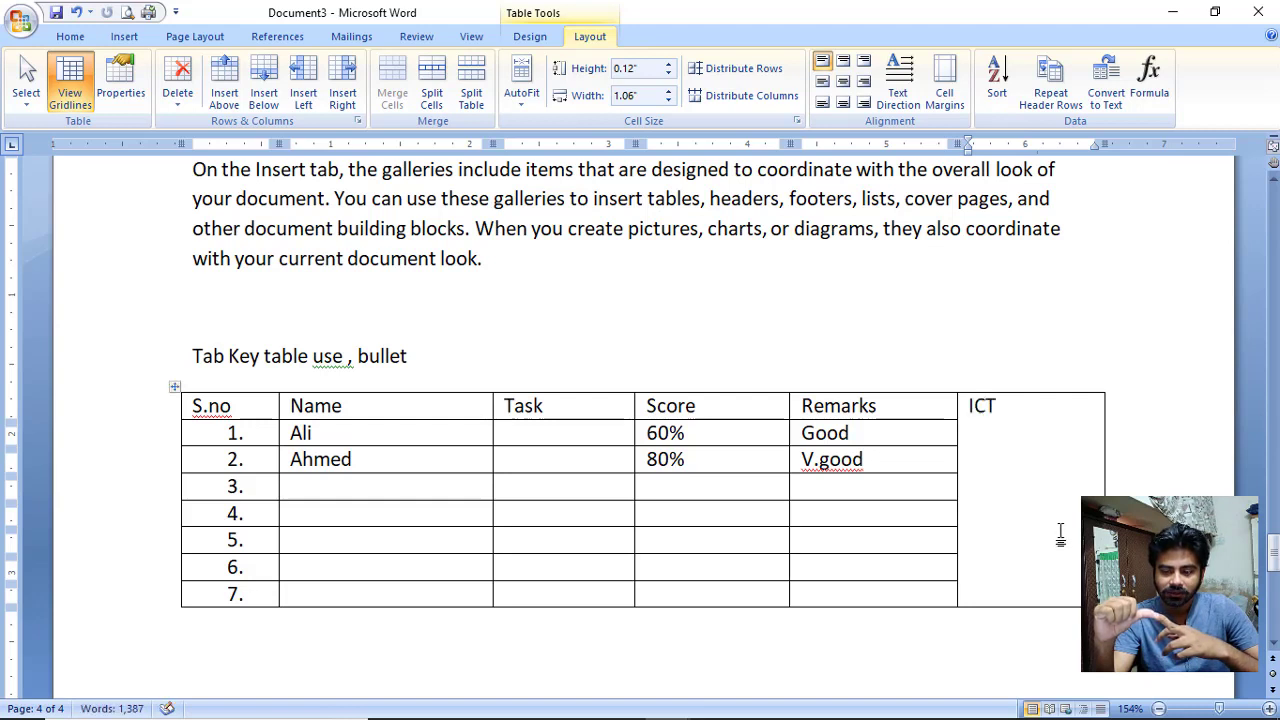
double_click(1001, 404)
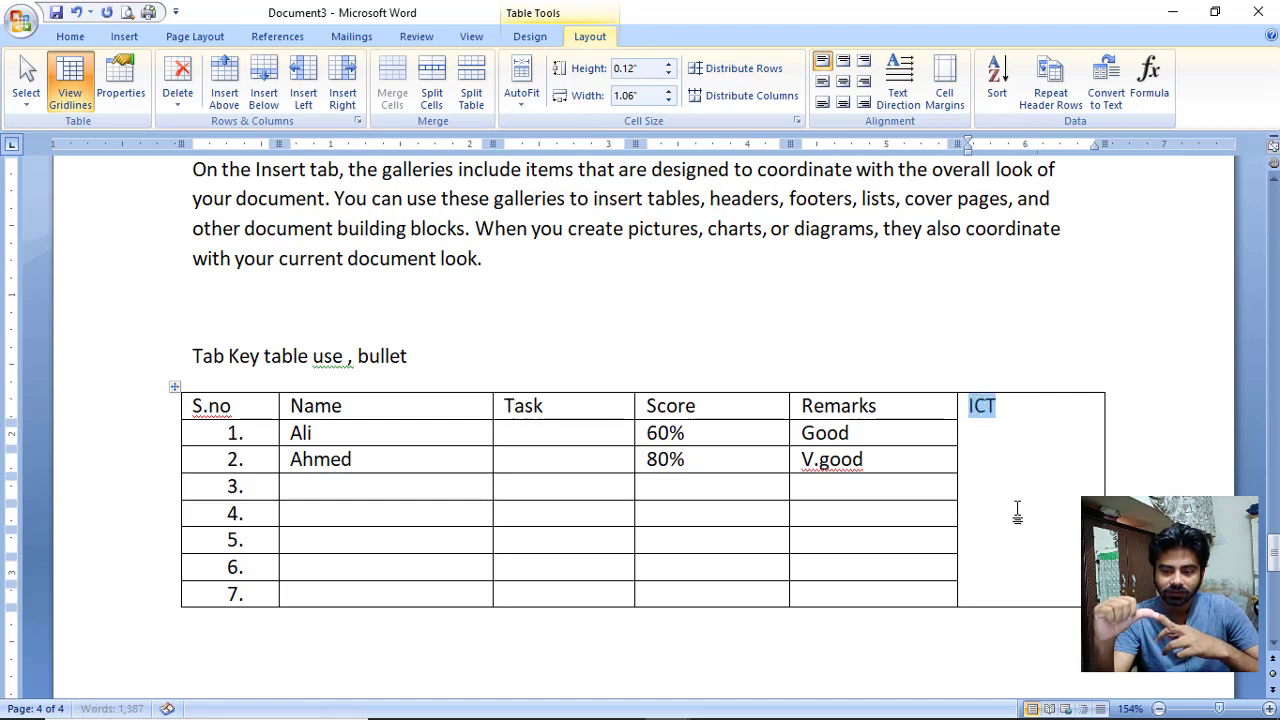
click(846, 83)
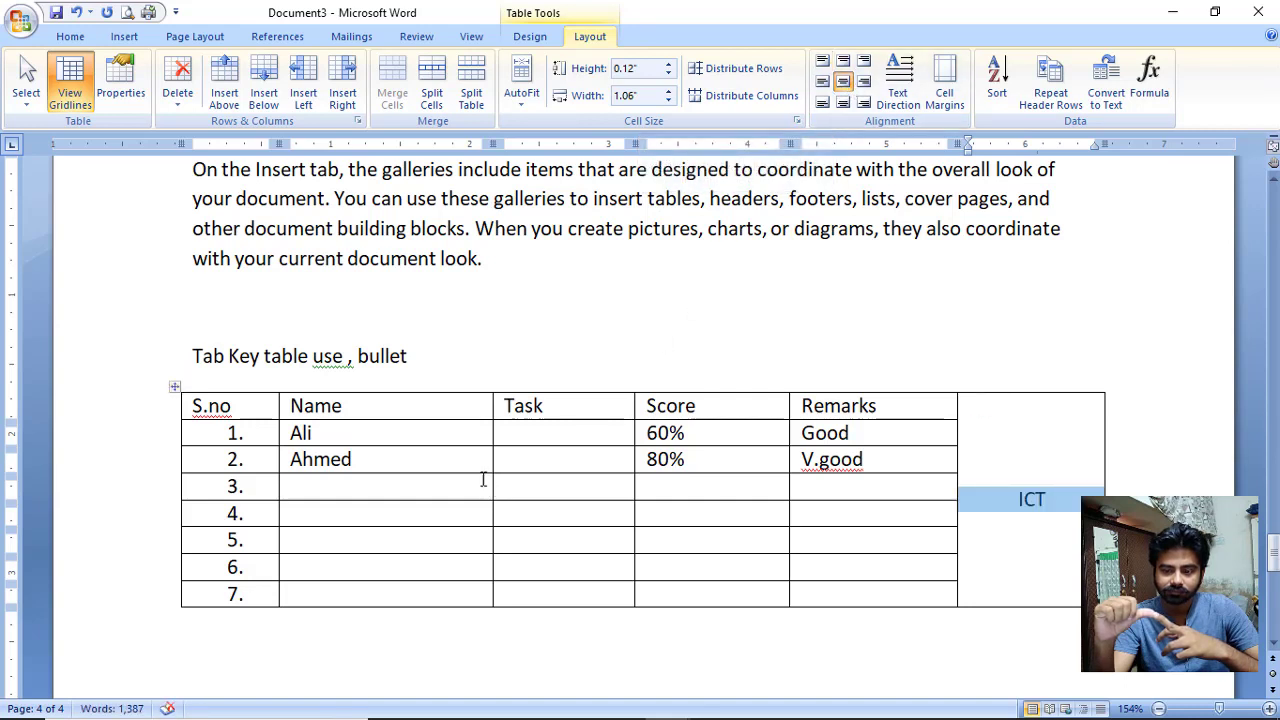
Merge rows 4–6 from Name to Remarks into one cell and delete a row.
click(417, 540)
drag(438, 499, 820, 585)
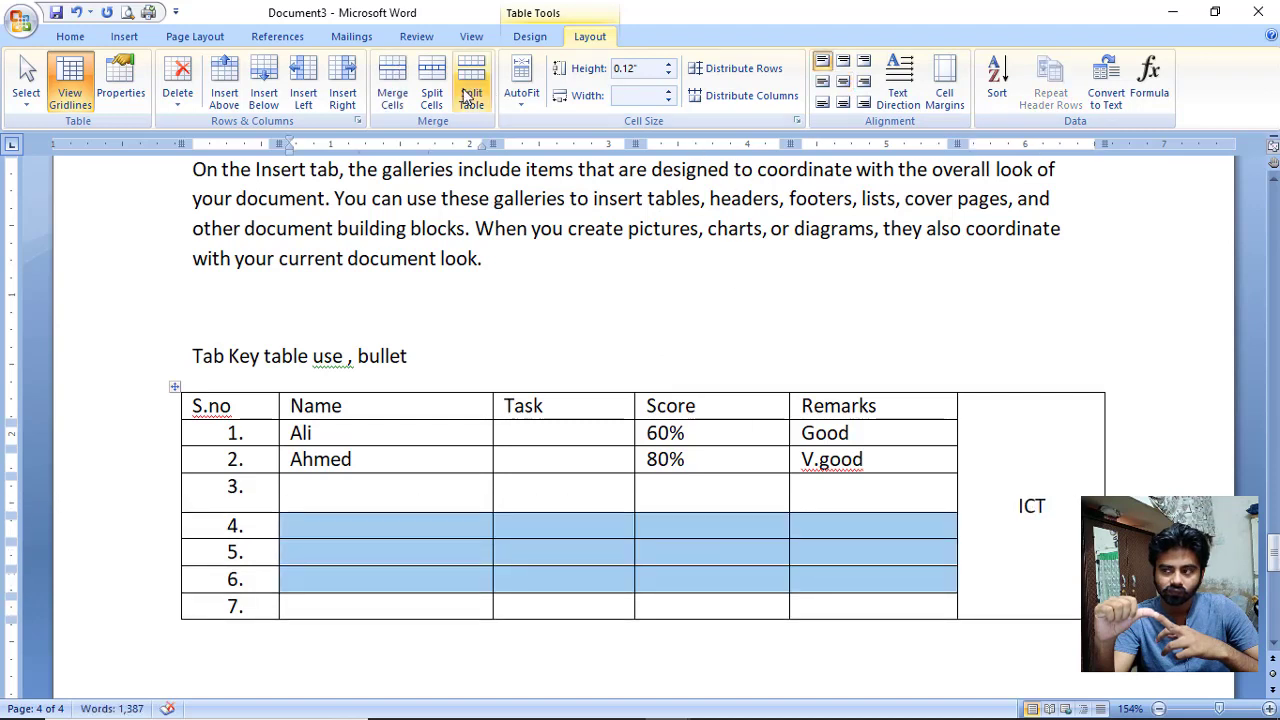
click(400, 92)
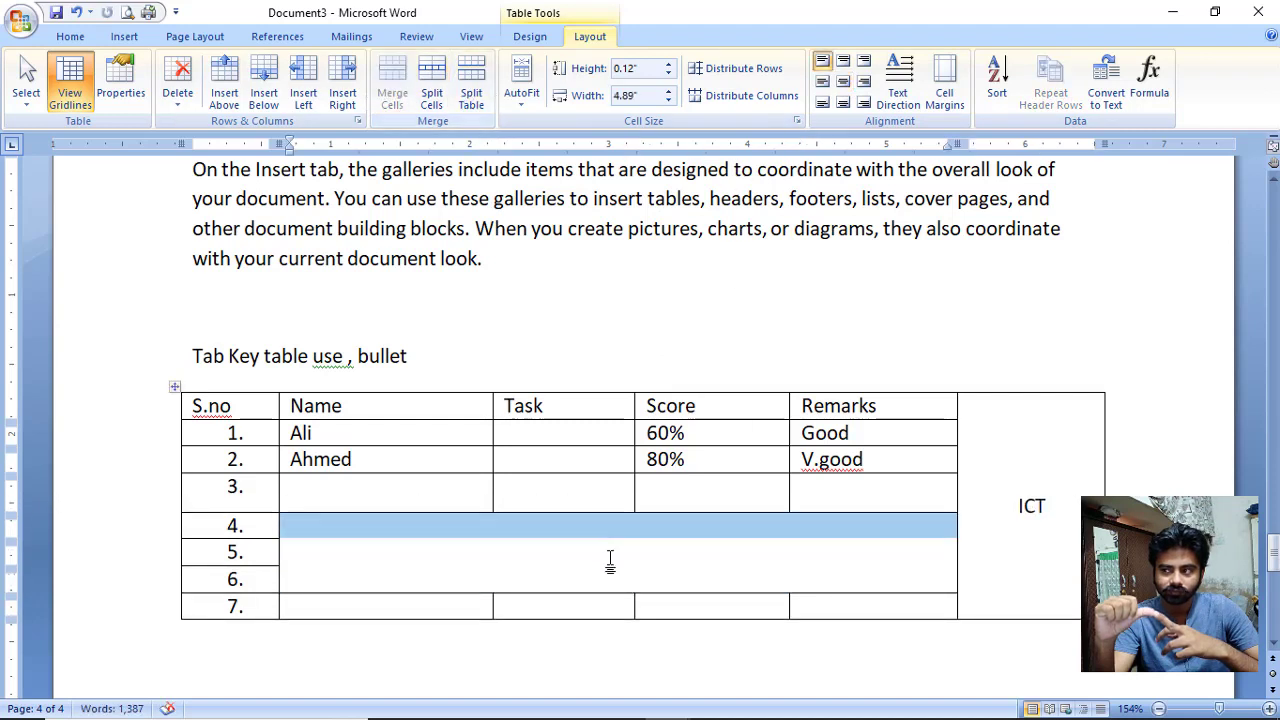
click(611, 565)
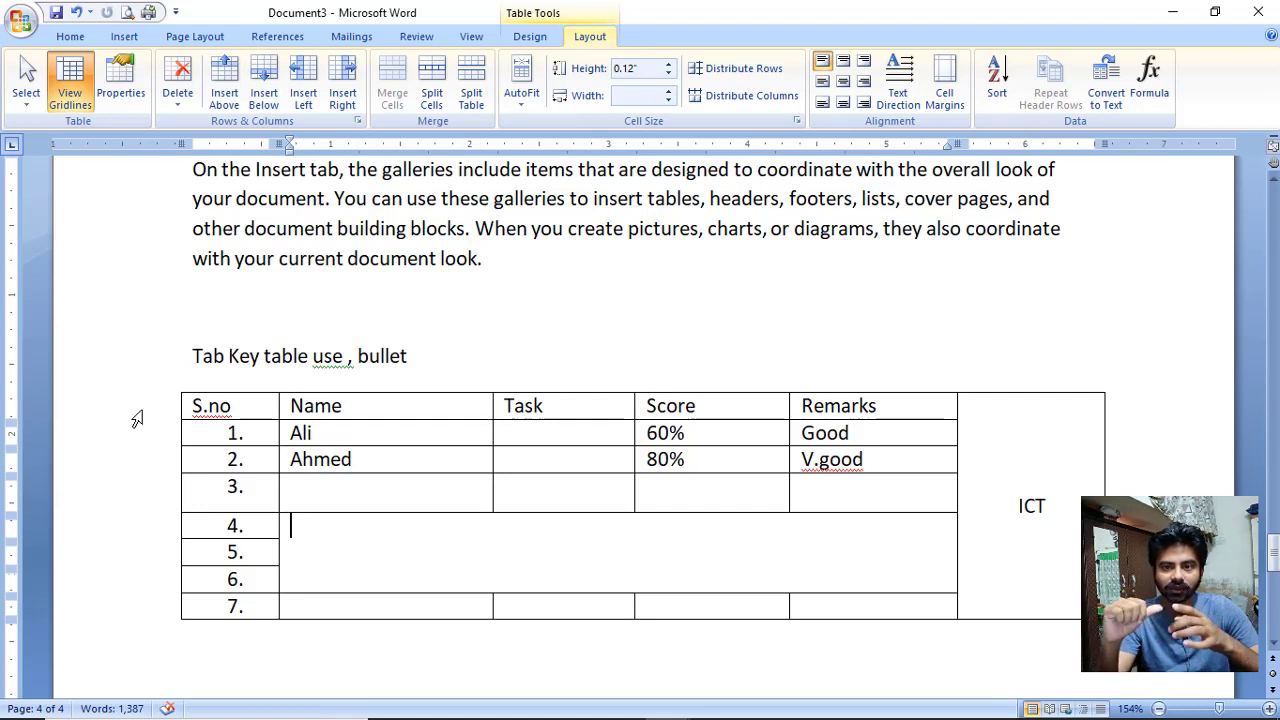
click(180, 98)
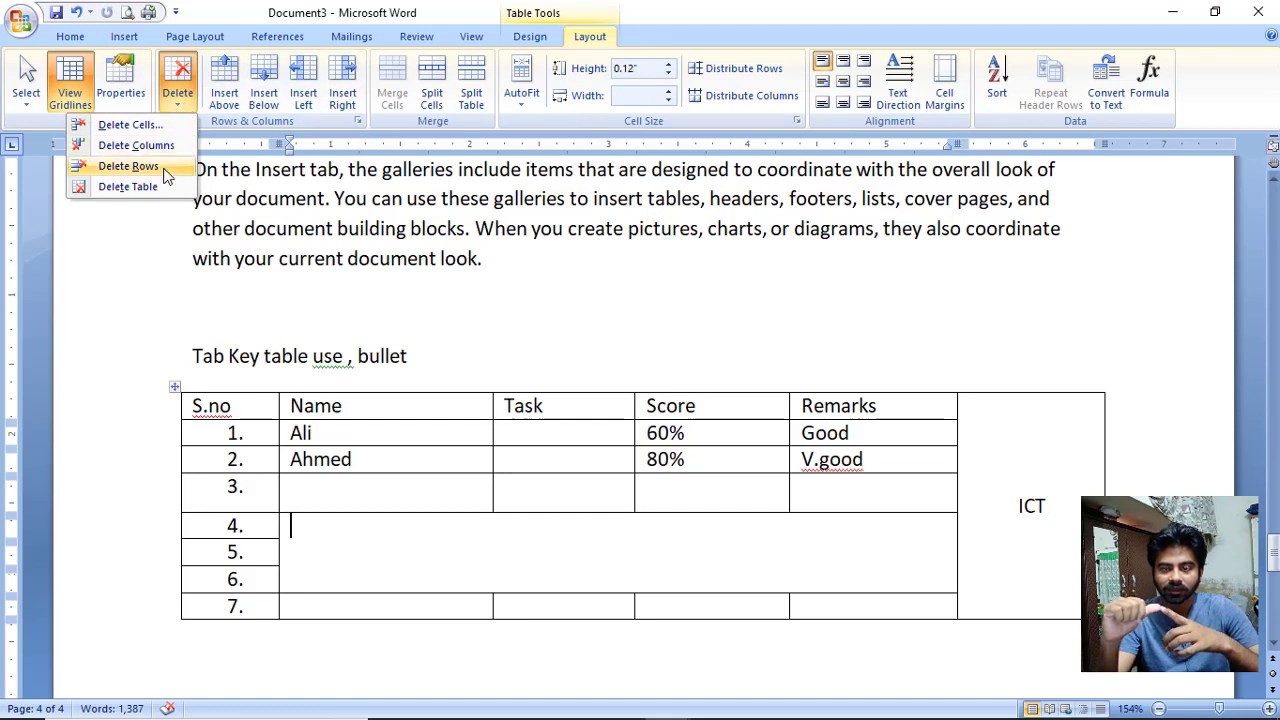
click(128, 166)
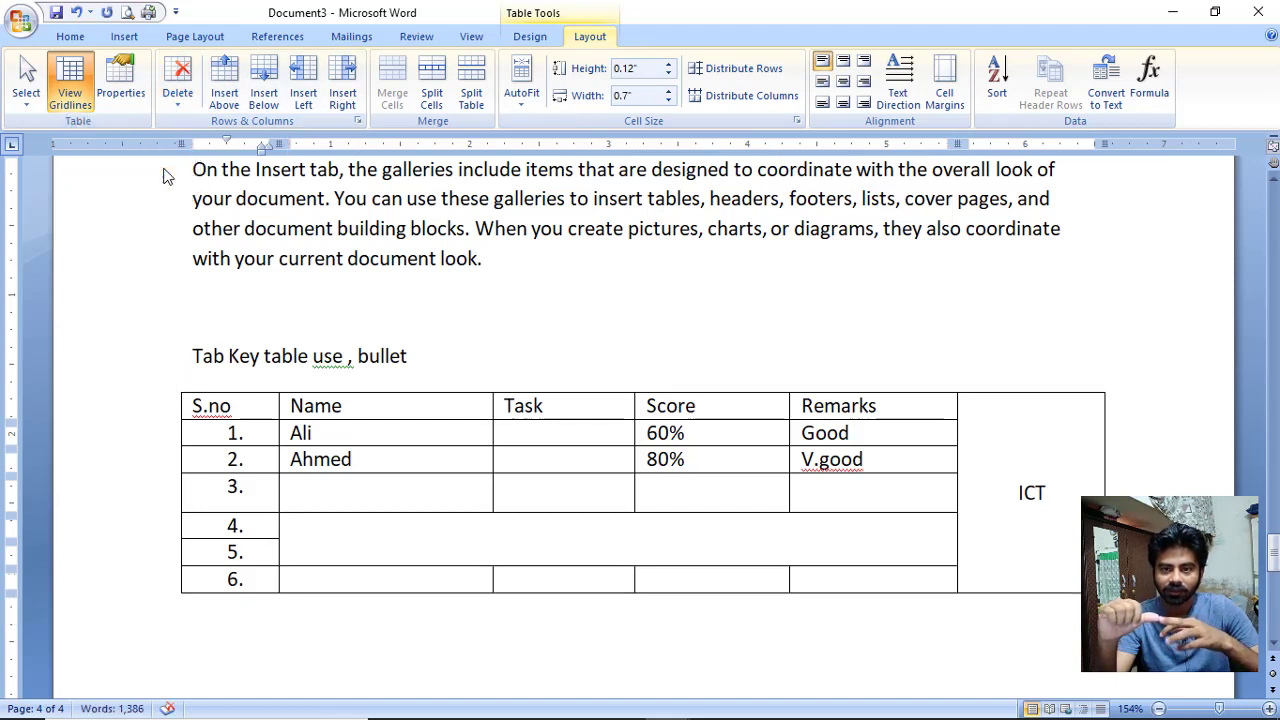
drag(196, 405, 850, 405)
click(76, 36)
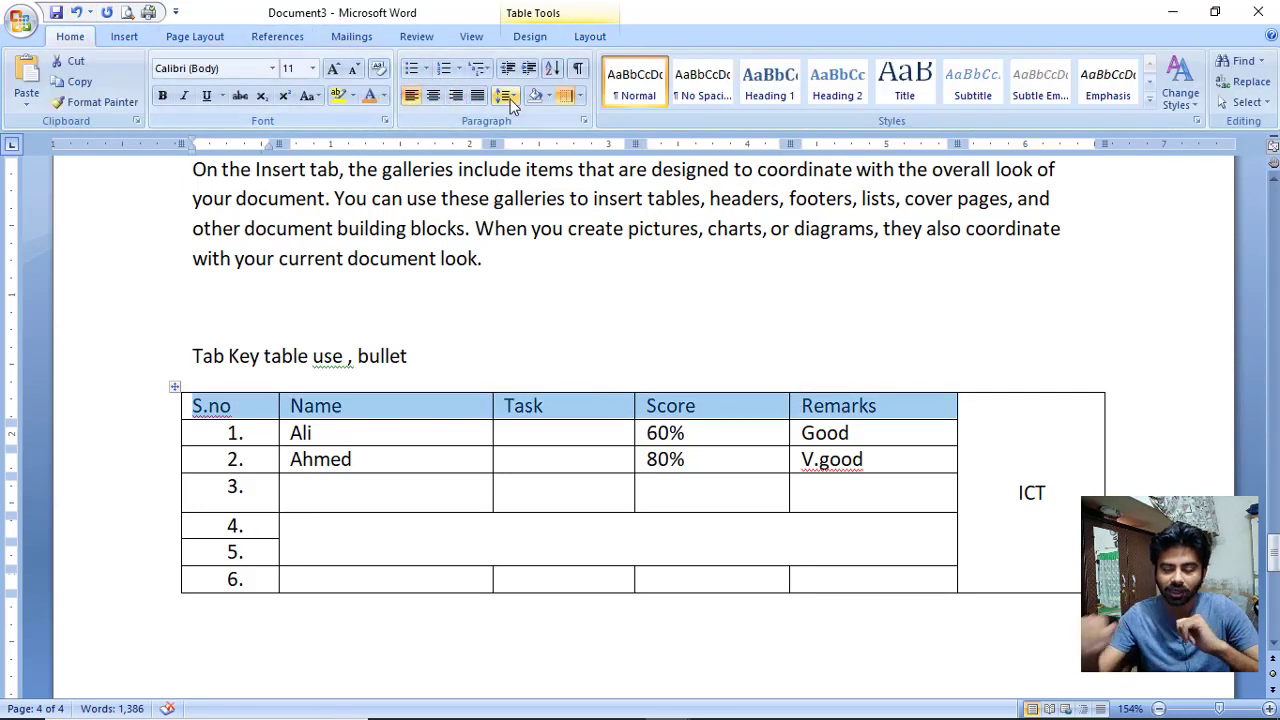
Try a yellow highlight on the header row, undo it, and return to the ali cell.
click(338, 97)
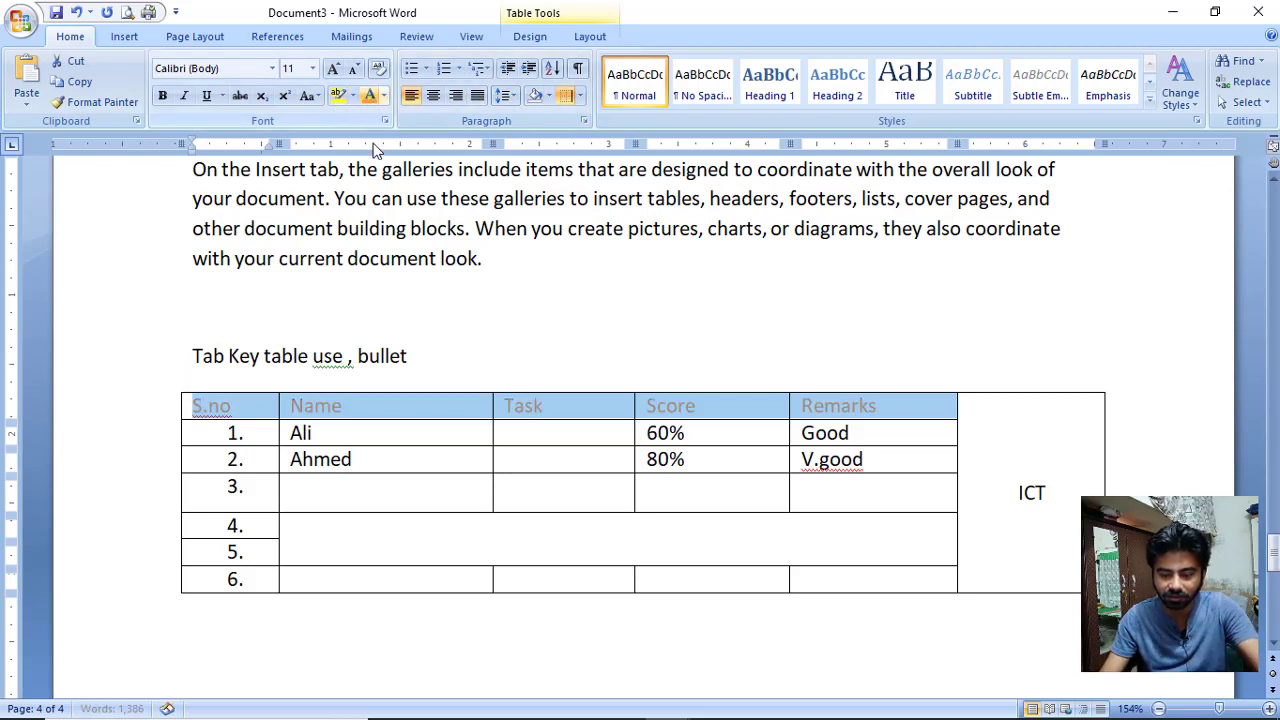
key(Down)
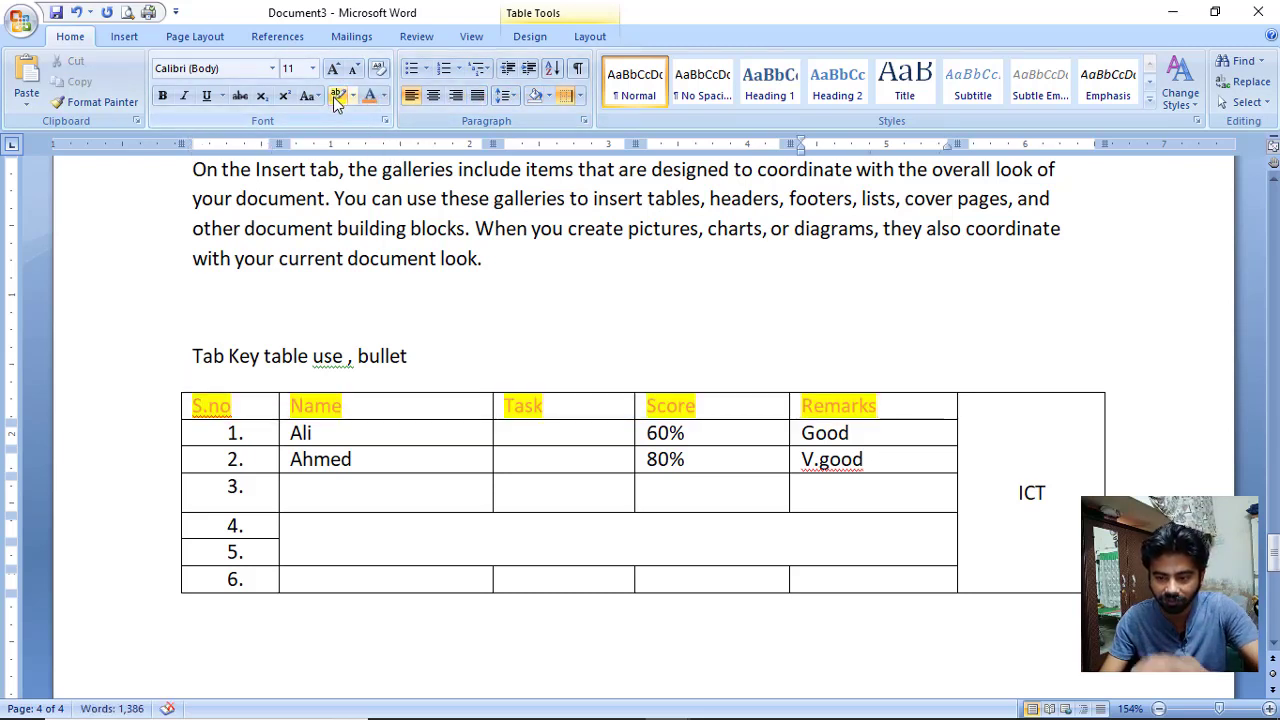
key(ctrl+z)
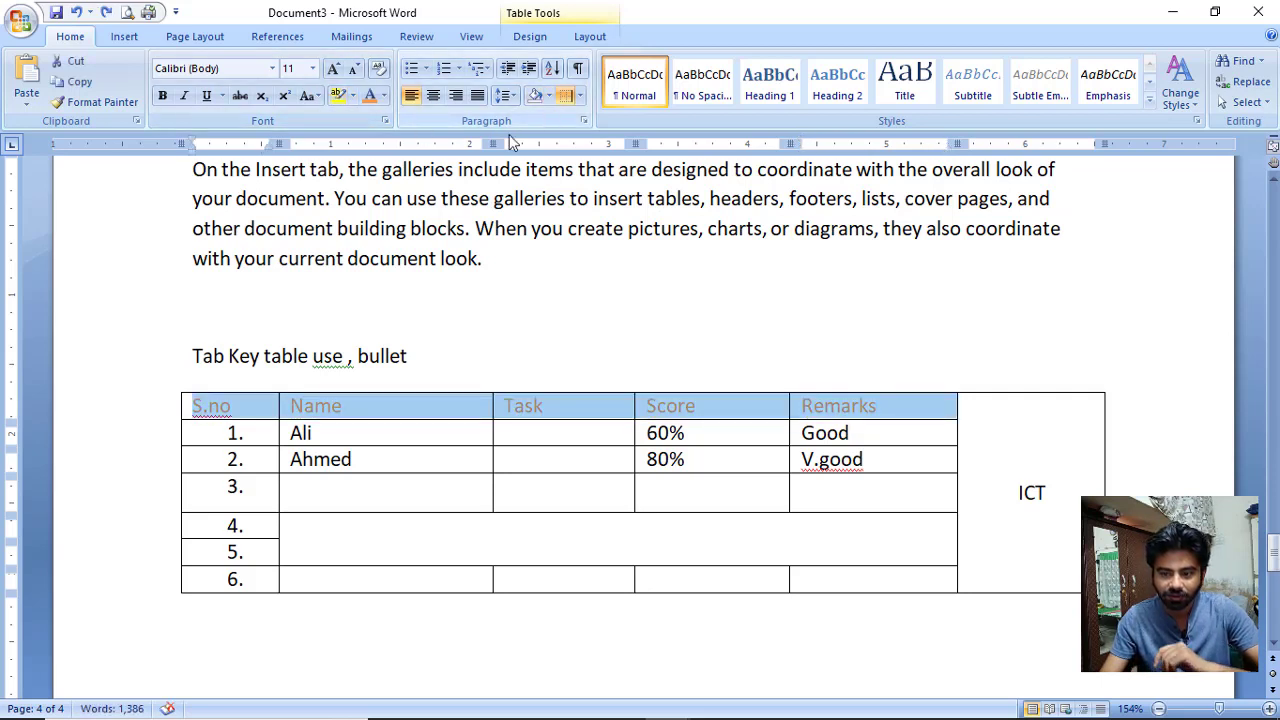
click(471, 198)
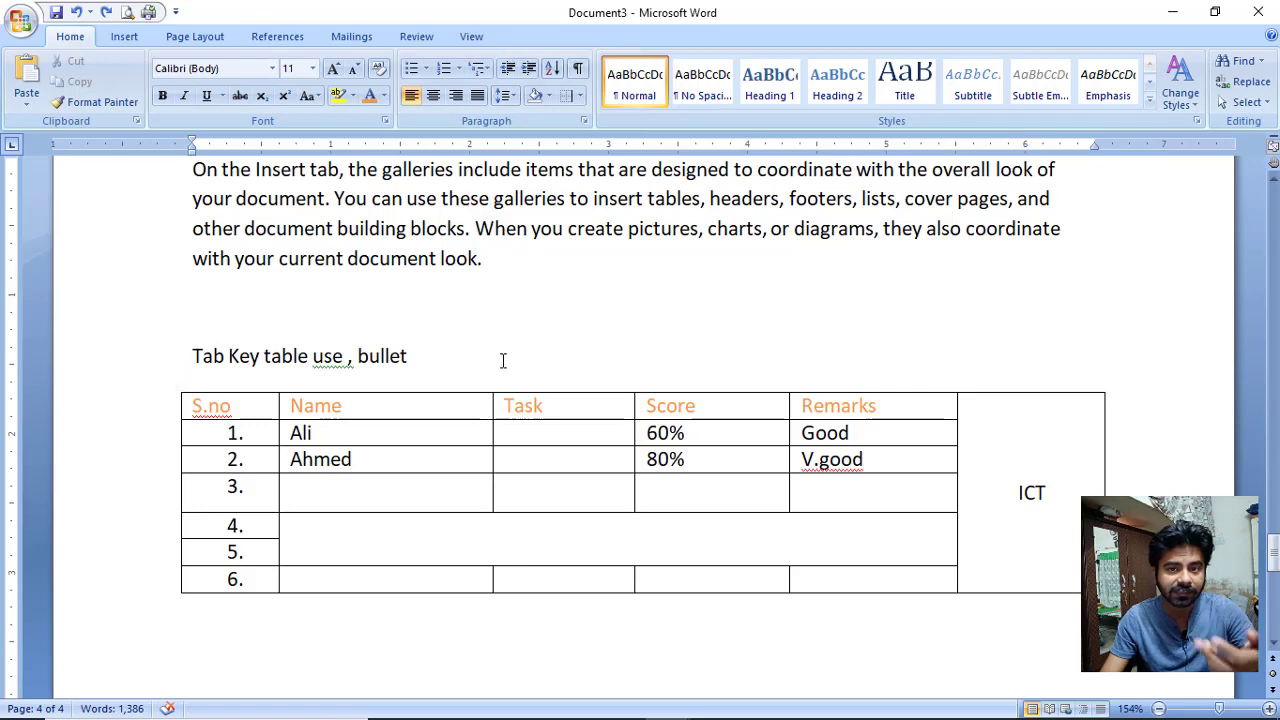
click(471, 430)
click(589, 36)
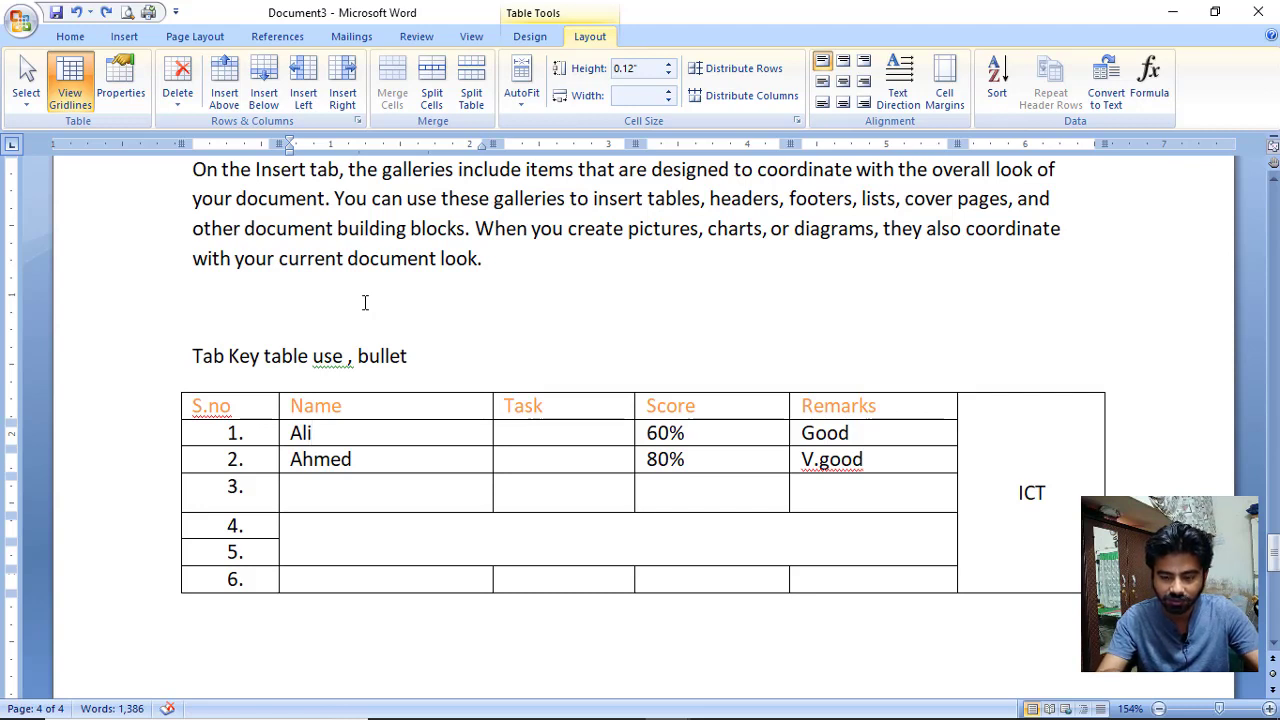
Insert the Desktop picture 'task 2', undo it, and place the caret below the table.
click(124, 36)
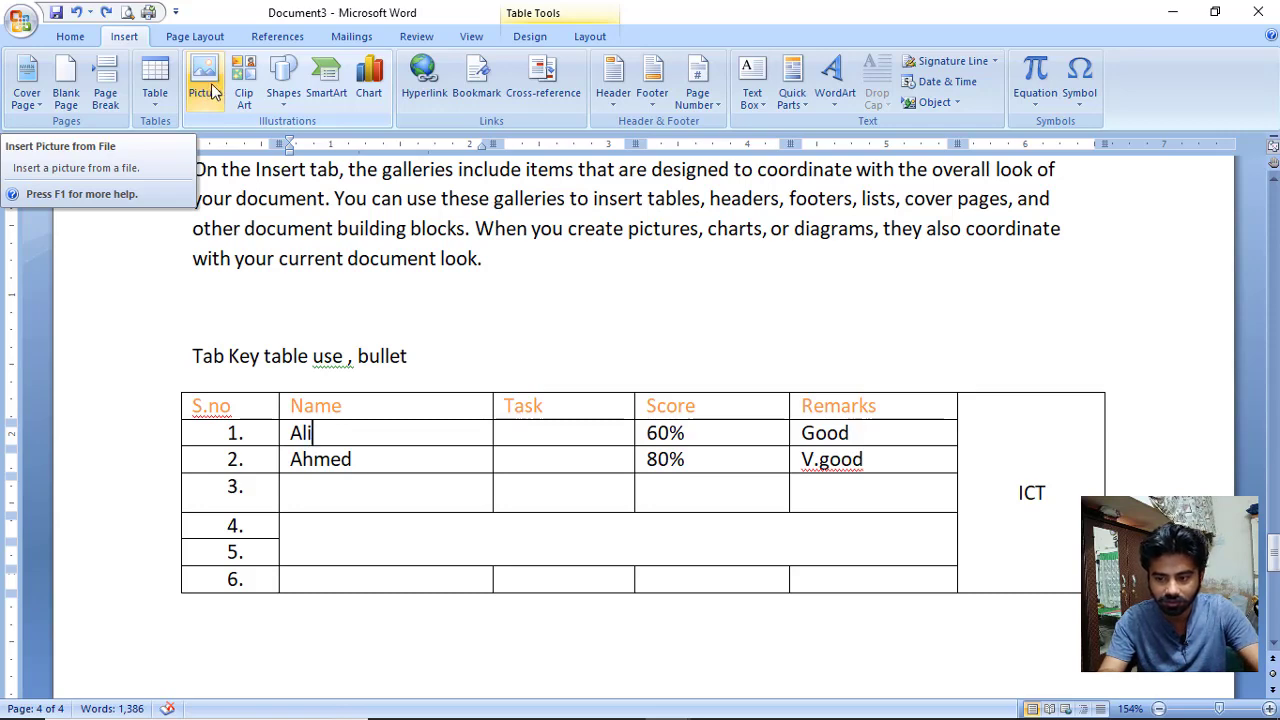
click(212, 93)
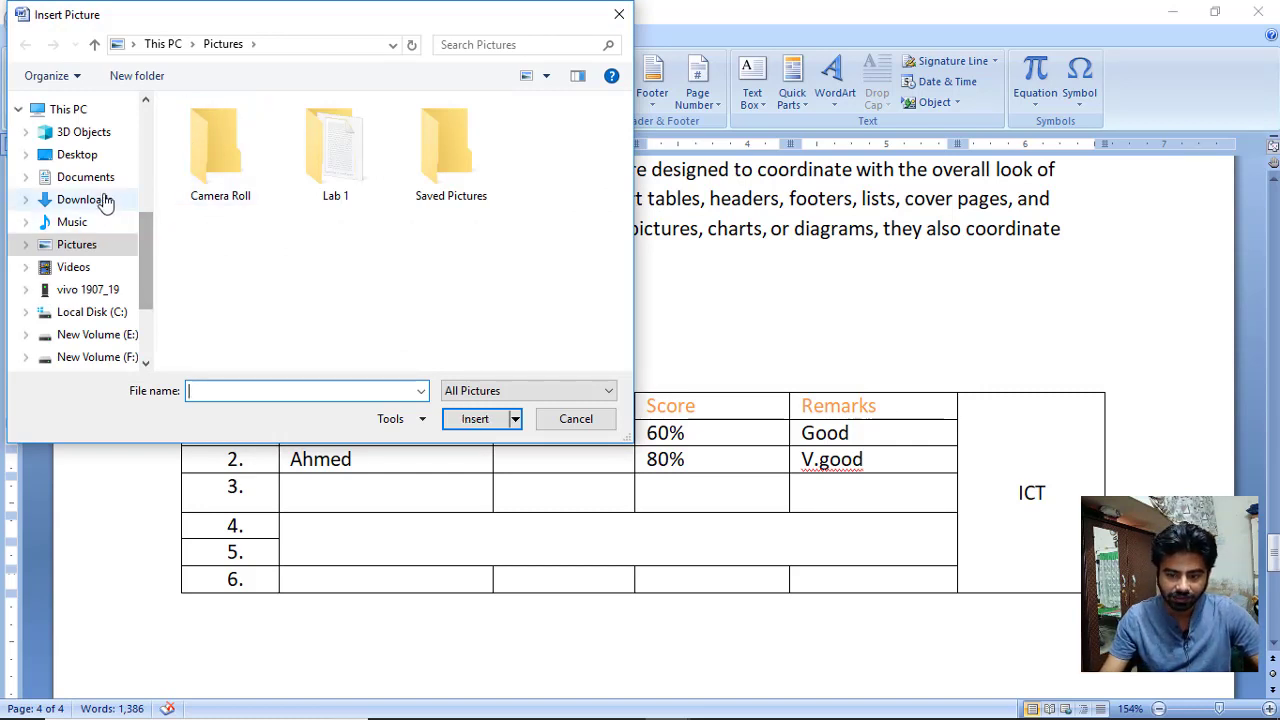
click(100, 157)
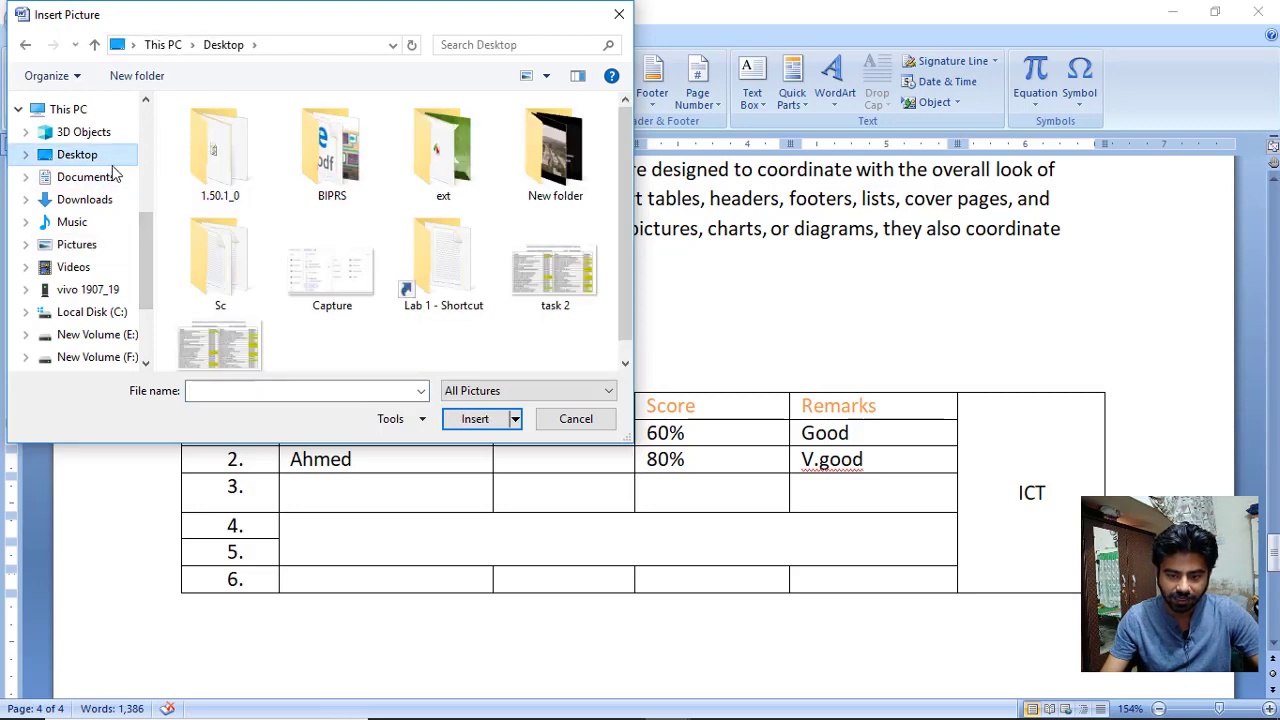
click(555, 265)
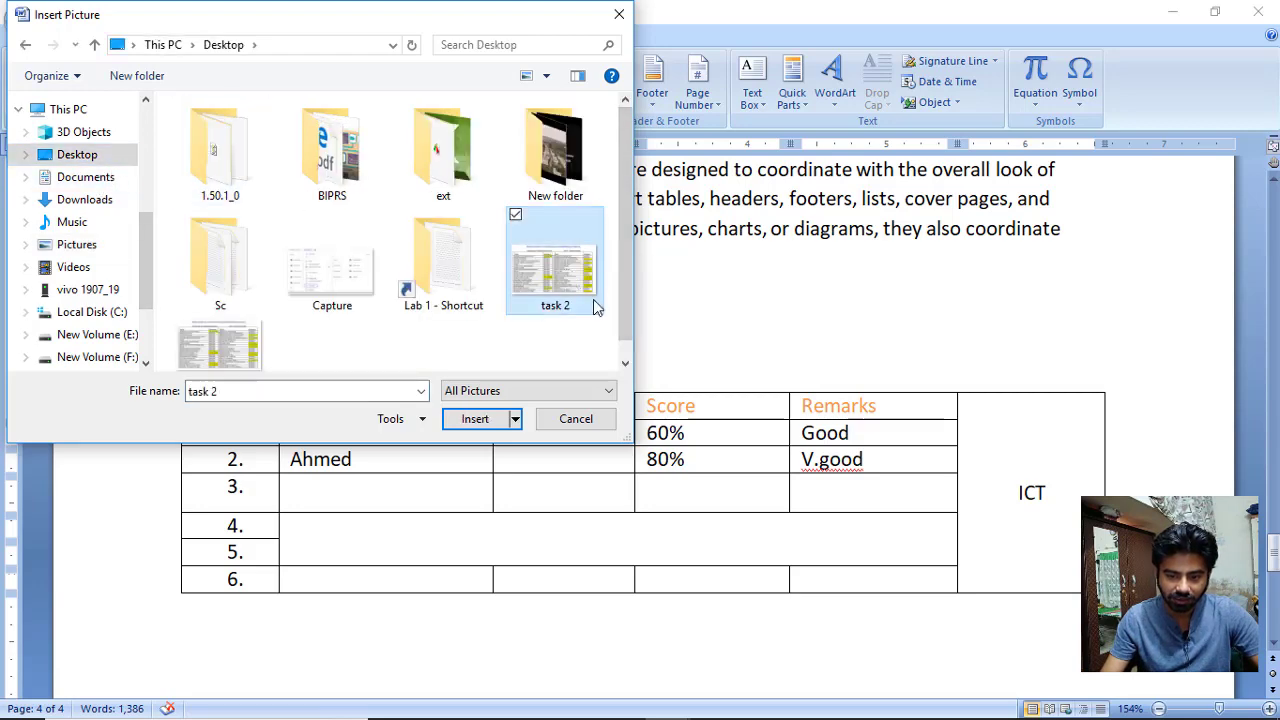
click(505, 423)
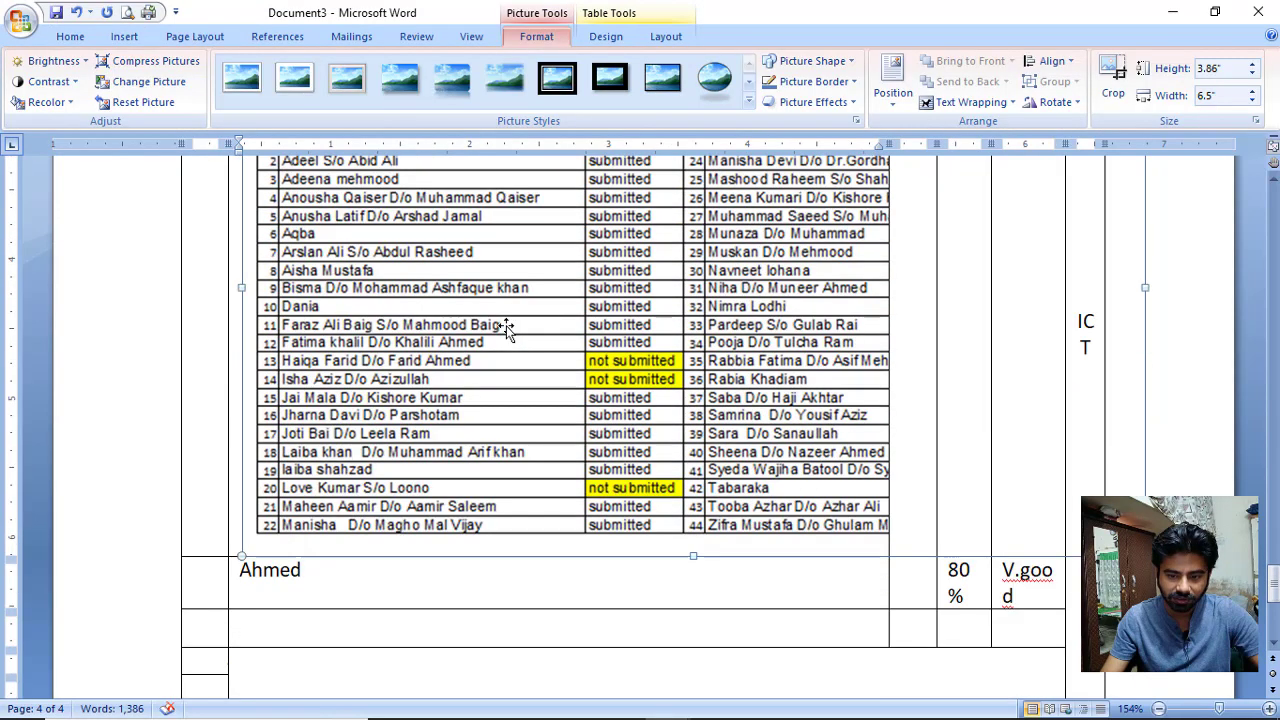
key(ctrl+z)
click(505, 333)
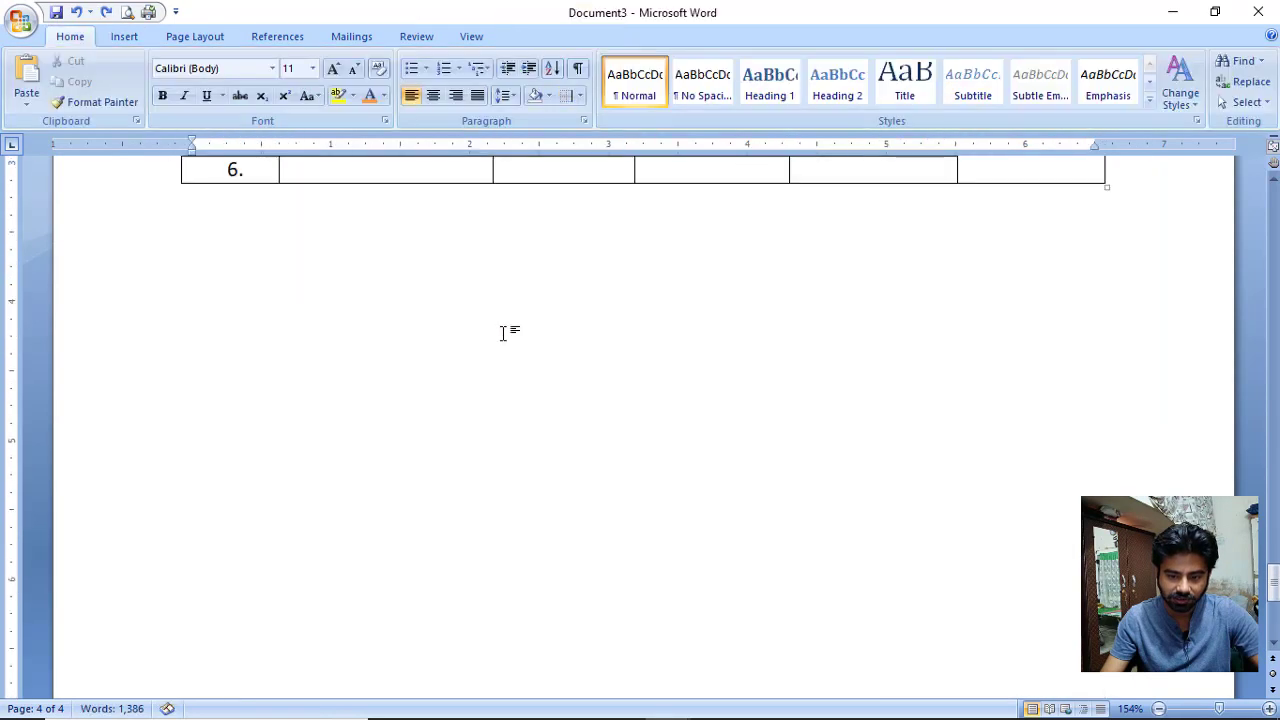
double_click(504, 333)
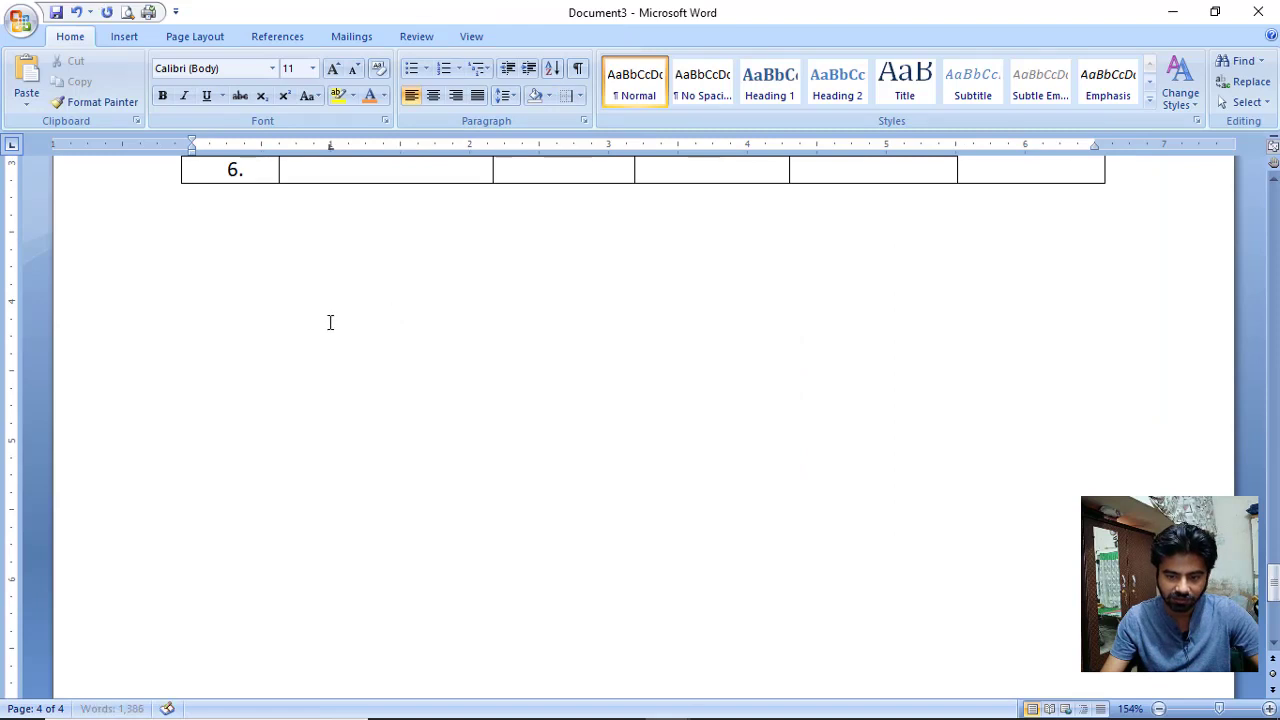
Insert the task 2 attendance picture from the Desktop below the table.
click(117, 38)
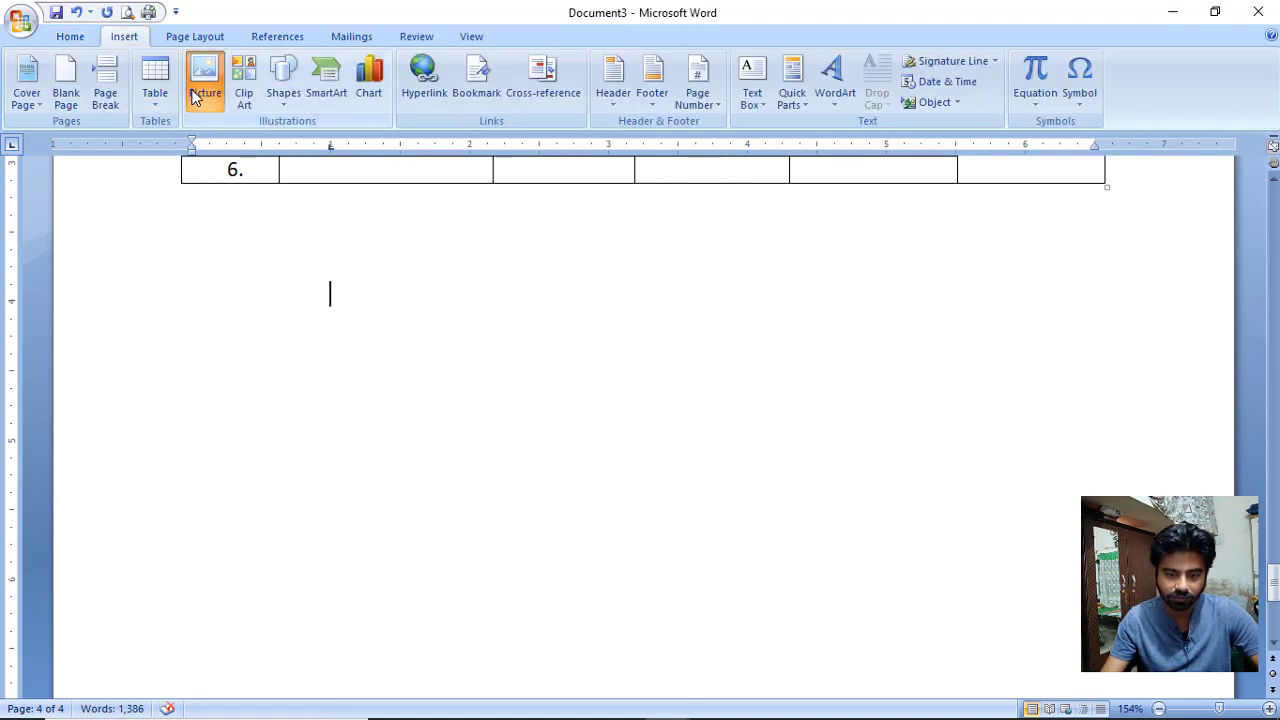
click(204, 90)
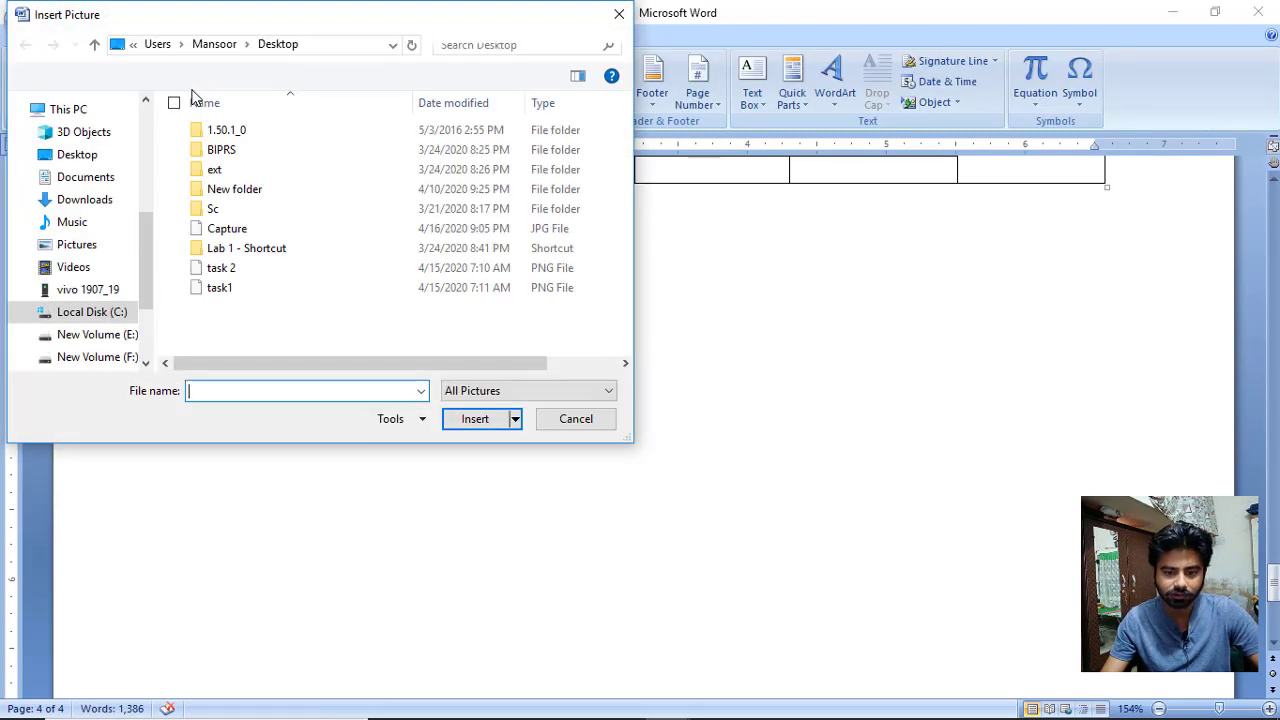
click(104, 152)
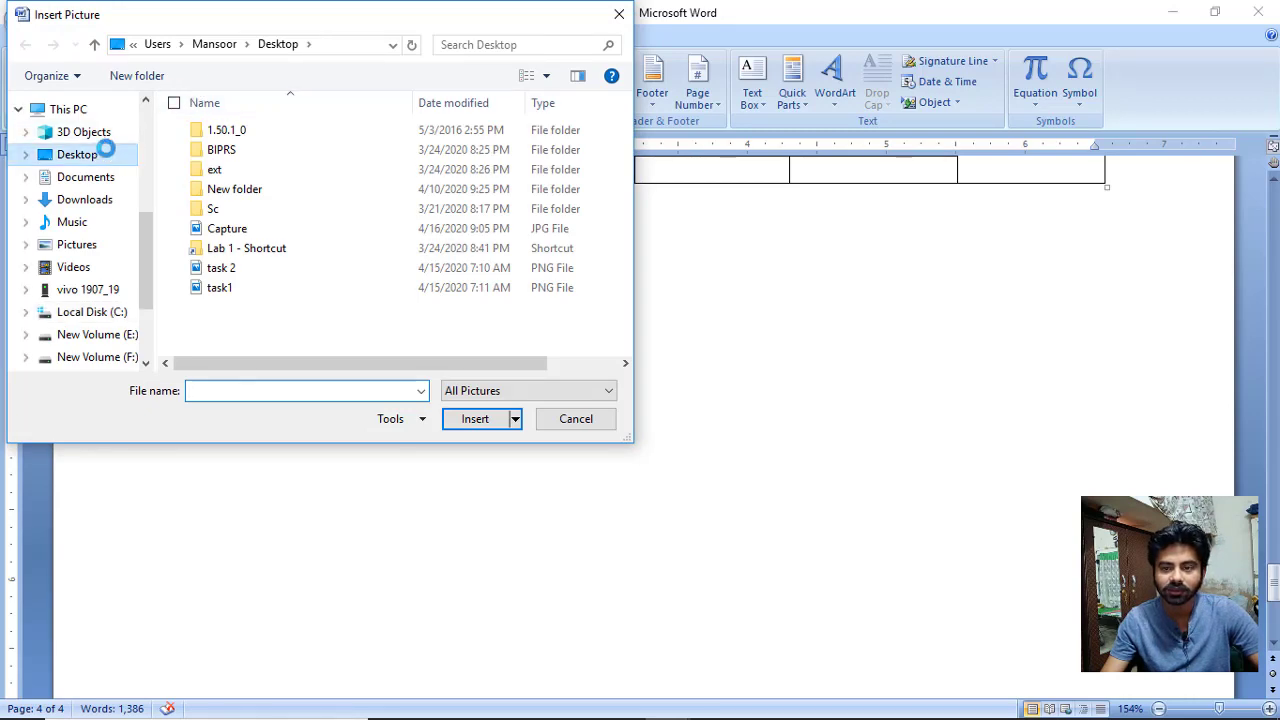
double_click(537, 288)
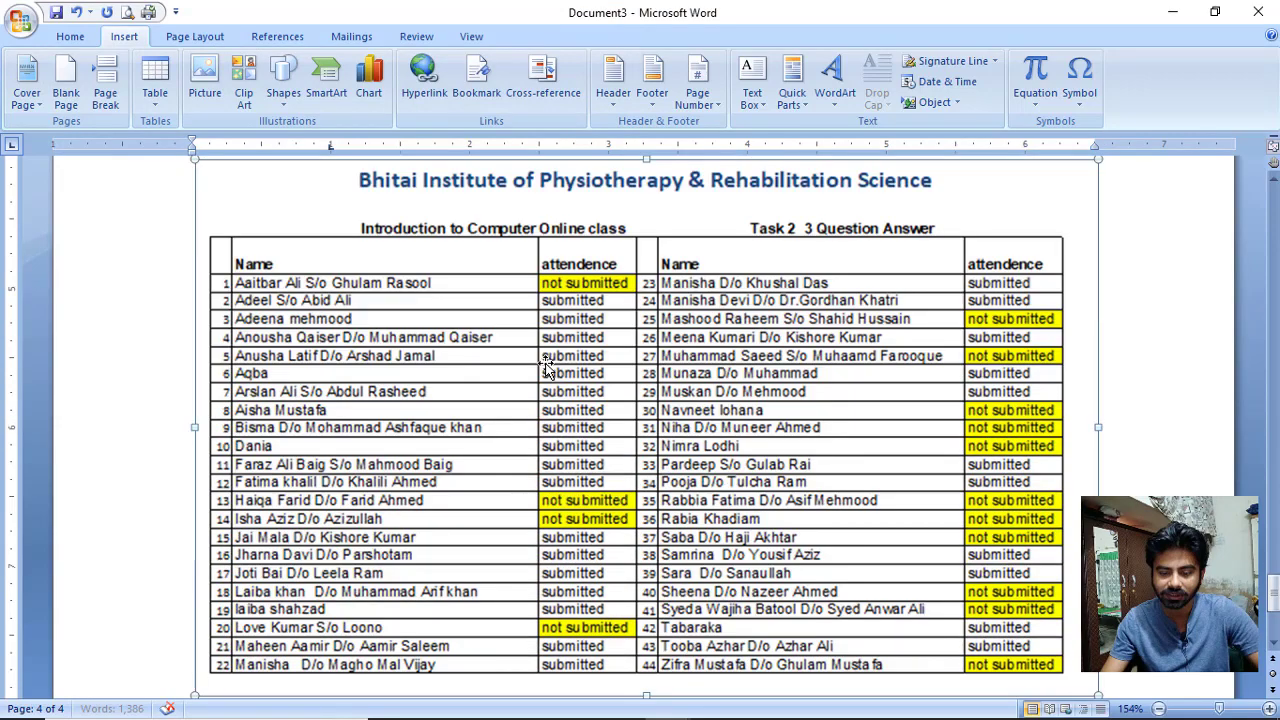
Shrink the task 2 picture to 4.94 inches wide, then remove it from the document.
scroll(548, 368, down, 3)
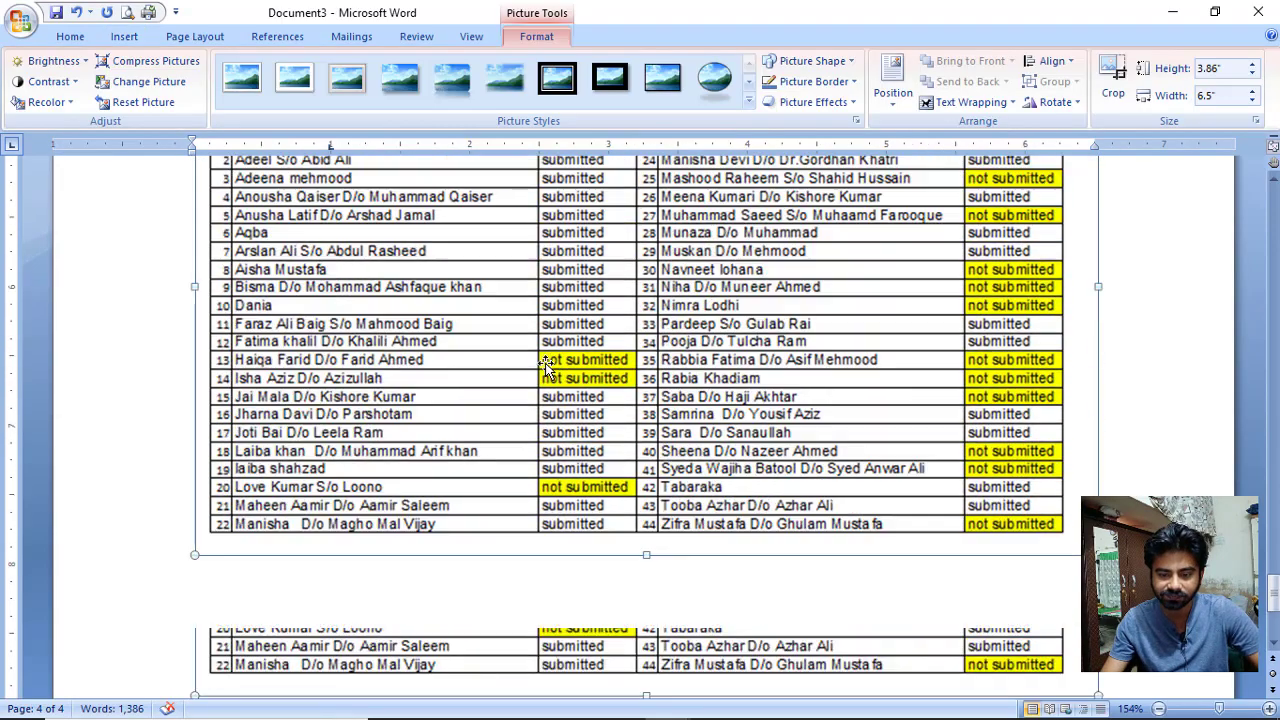
drag(1097, 415, 881, 288)
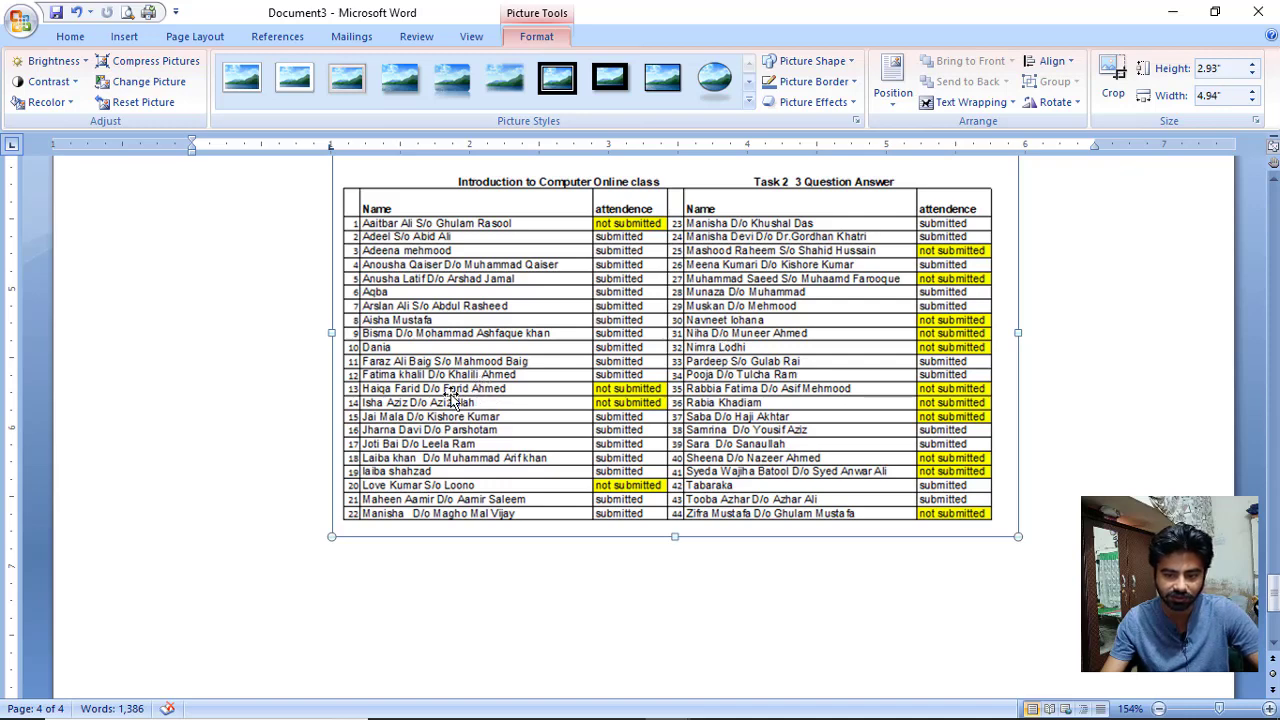
mouse_move(452, 397)
mouse_down()
mouse_move(364, 401)
mouse_move(448, 407)
mouse_up()
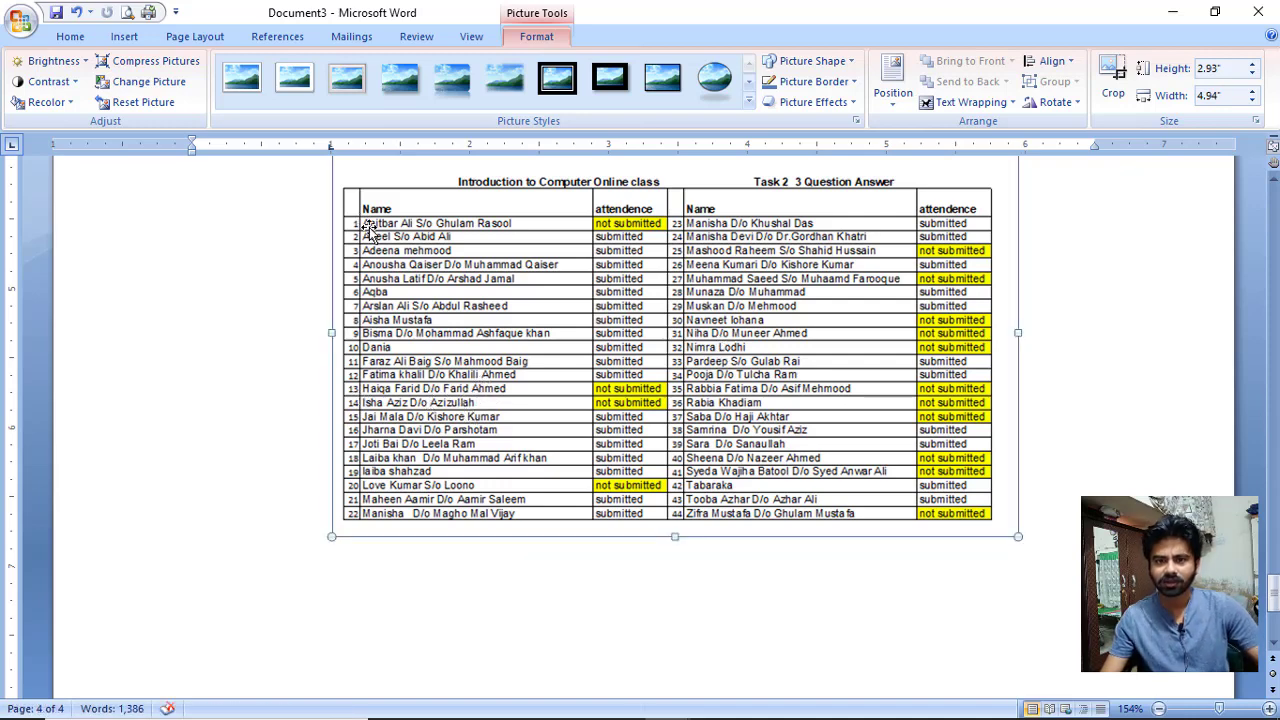
key(Delete)
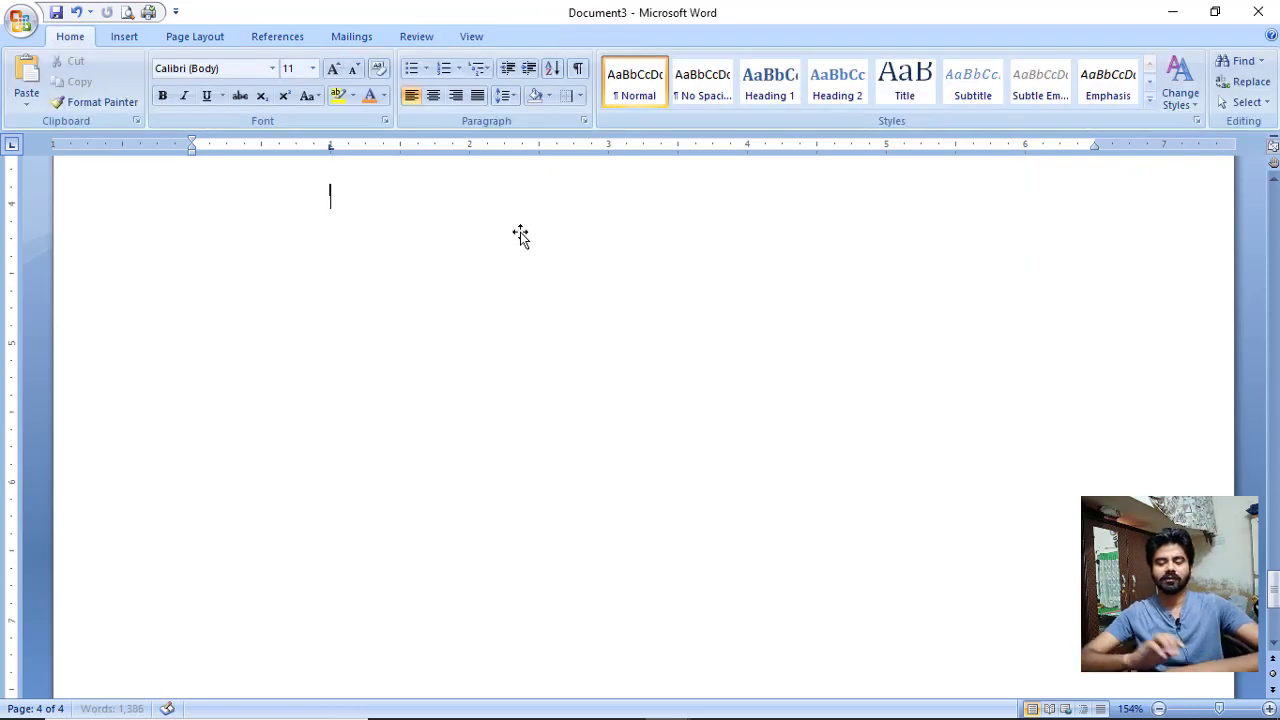
Start a new blank document, trial-paste the picture at 100% zoom, then delete it.
key(ctrl+n)
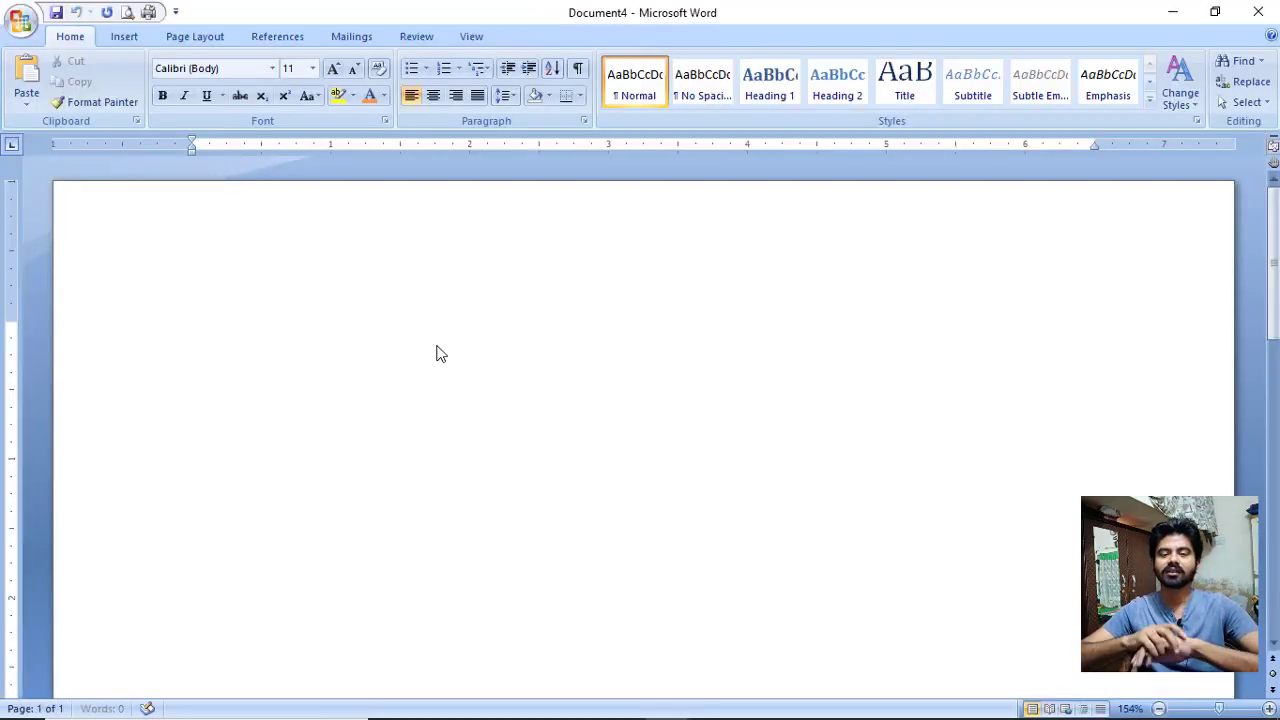
key(ctrl+v)
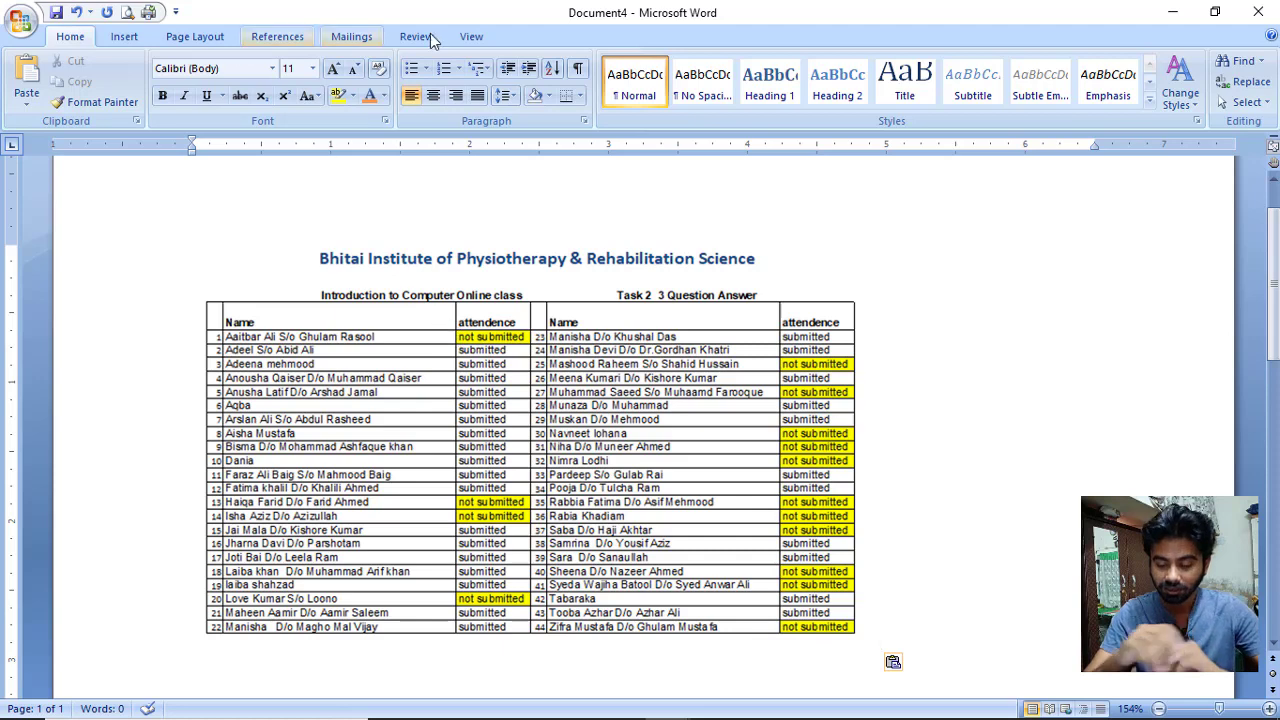
click(472, 37)
click(491, 82)
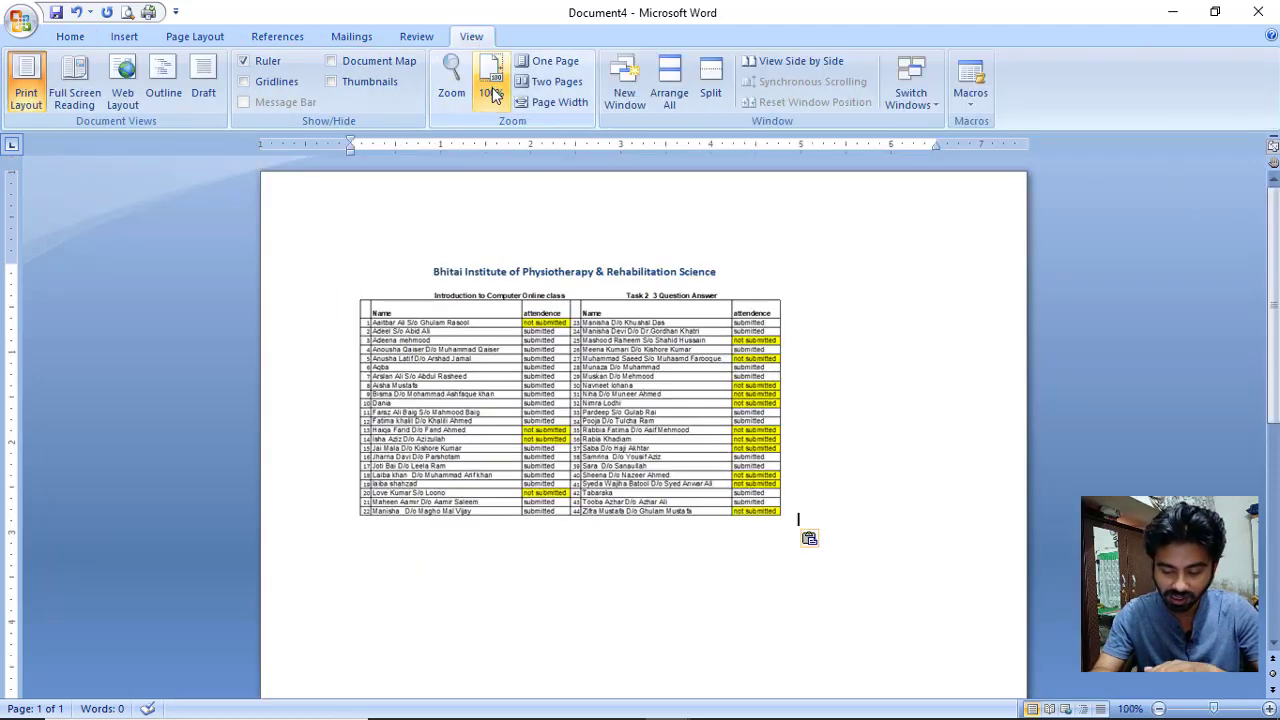
key(Return)
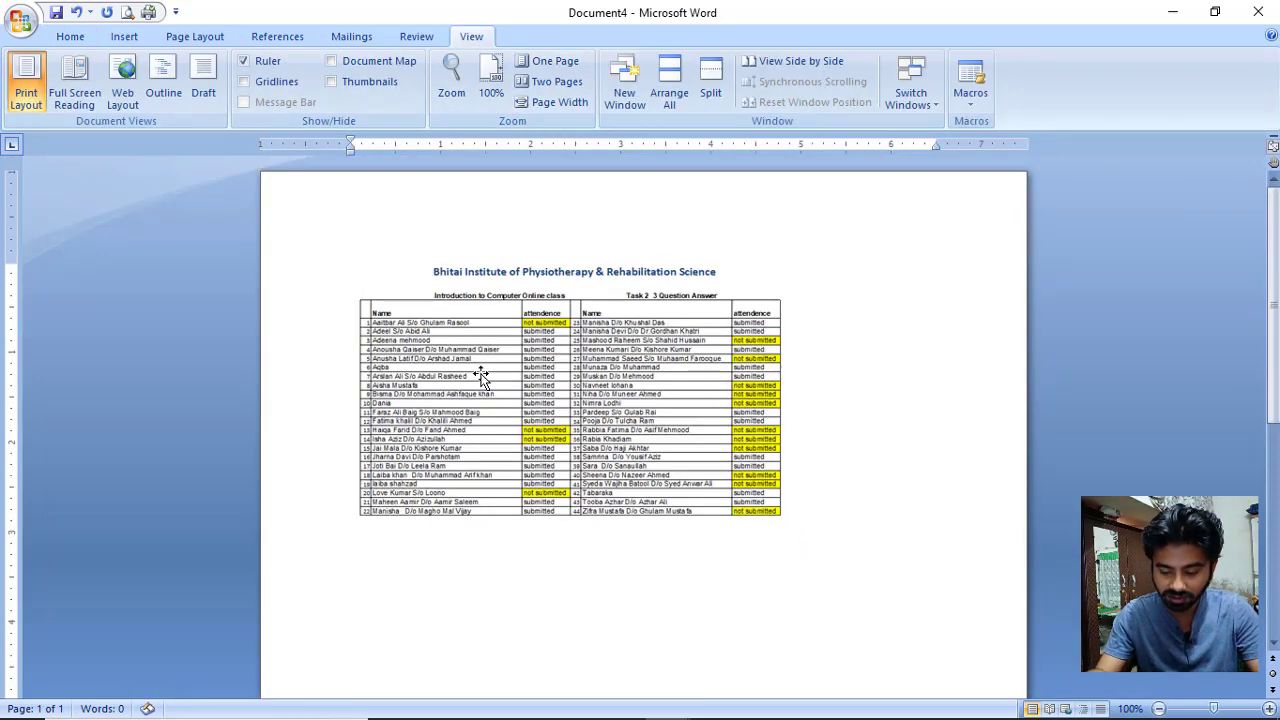
click(480, 449)
key(Delete)
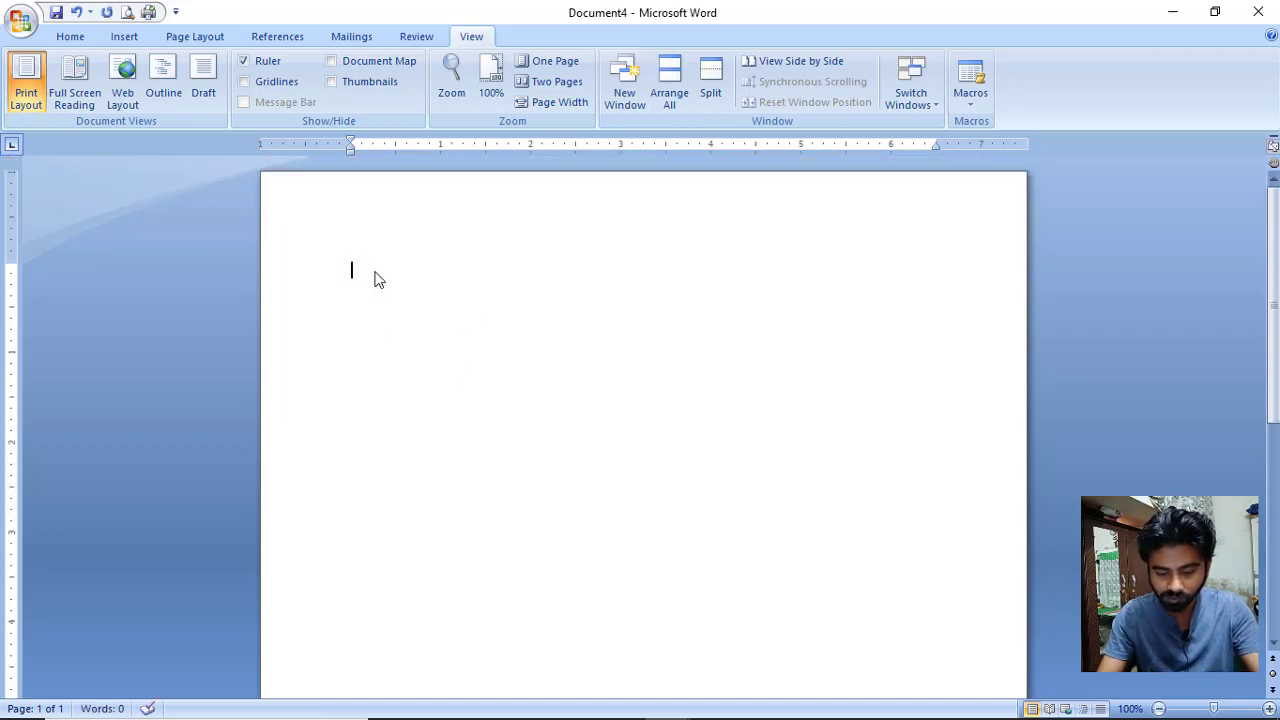
Paste the Task 2 table picture and insert the task1 picture below it, shrunk to 5.09" wide.
key(ctrl+v)
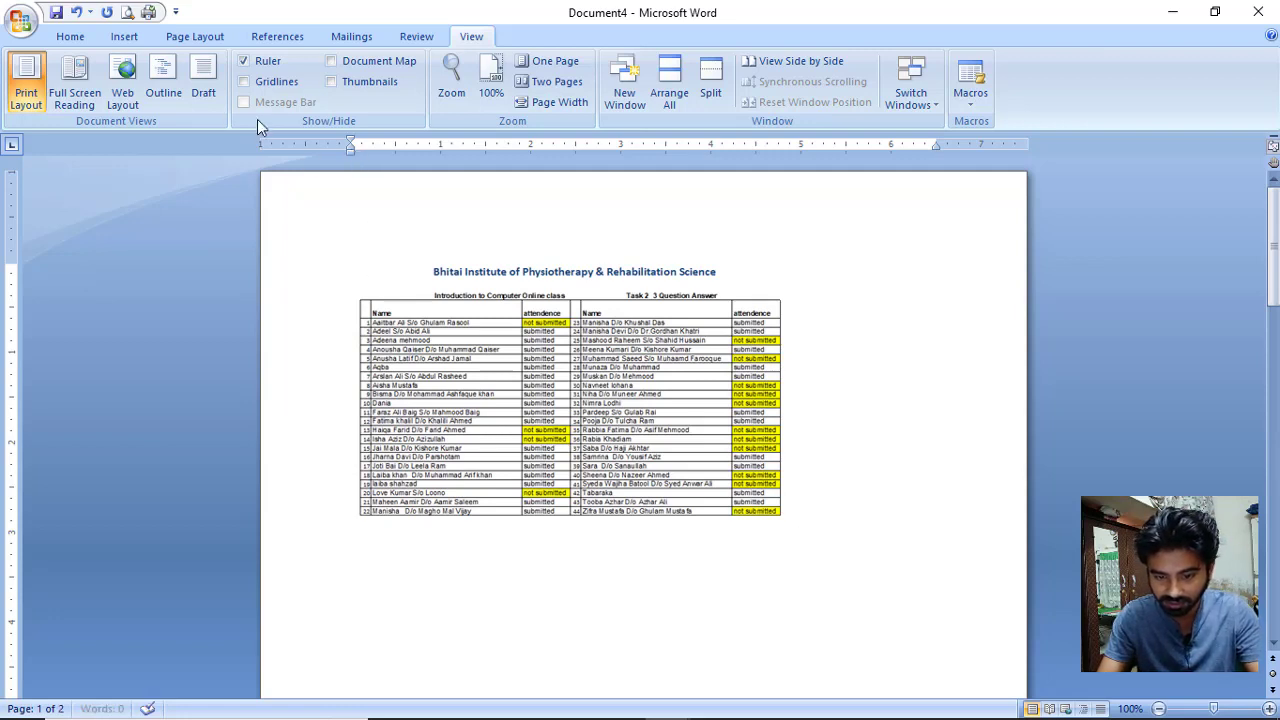
click(124, 36)
click(218, 89)
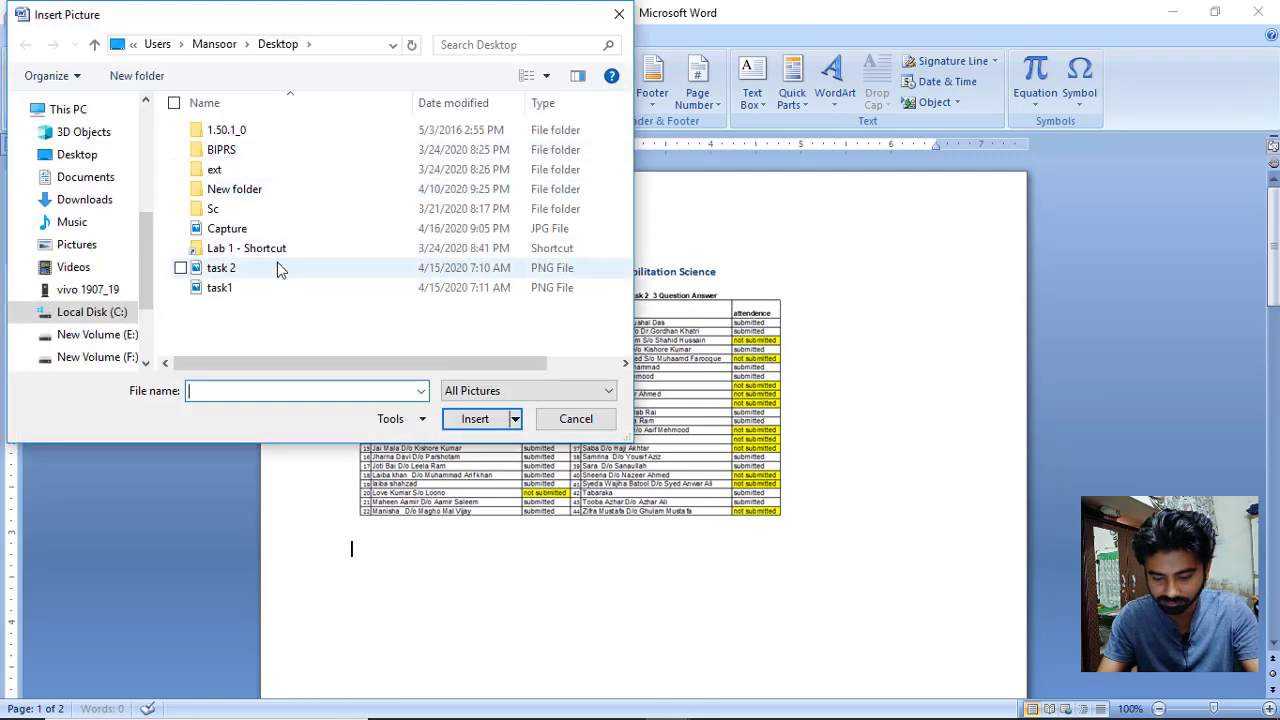
double_click(244, 287)
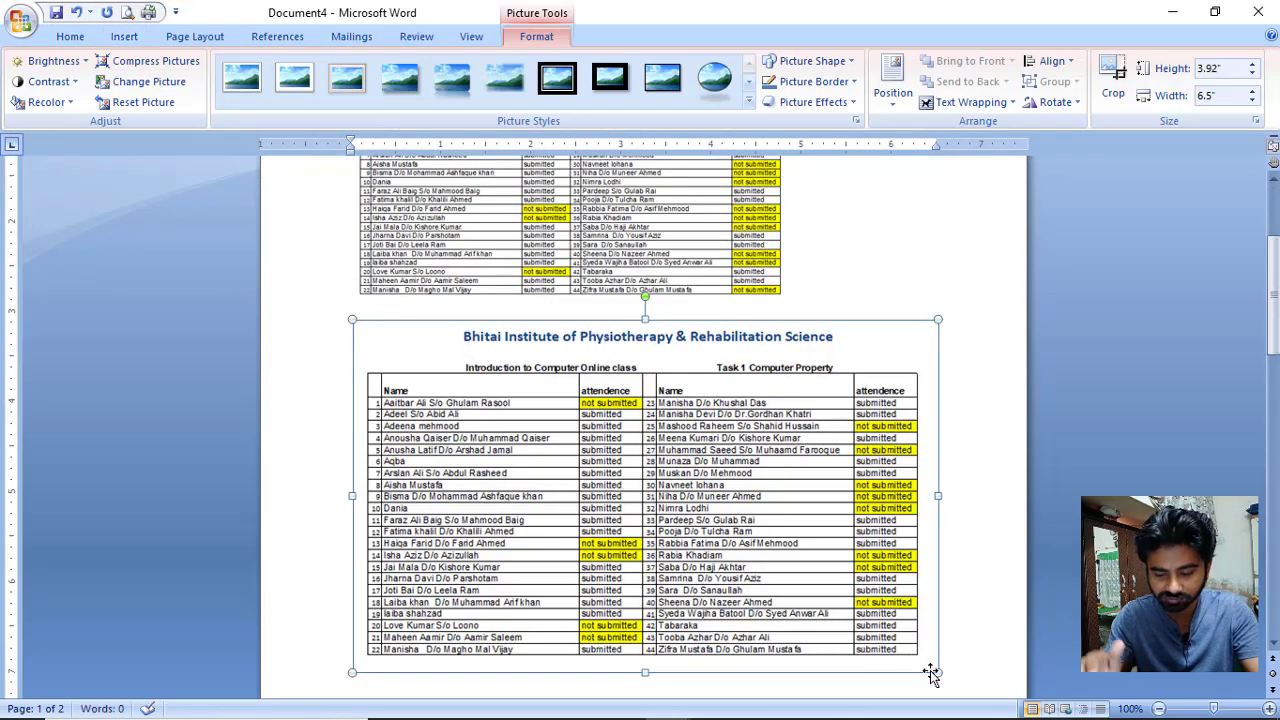
drag(934, 672, 606, 580)
scroll(550, 578, up, 3)
scroll(600, 520, down, 2)
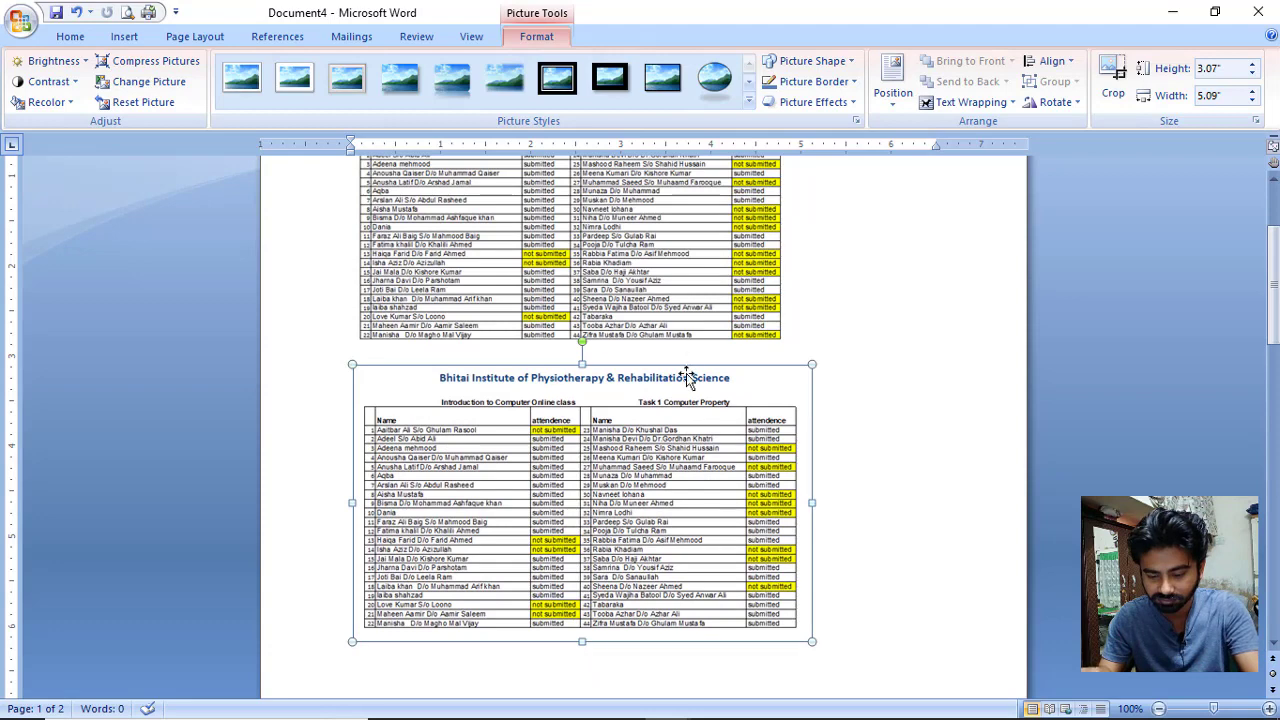
scroll(680, 520, up, 3)
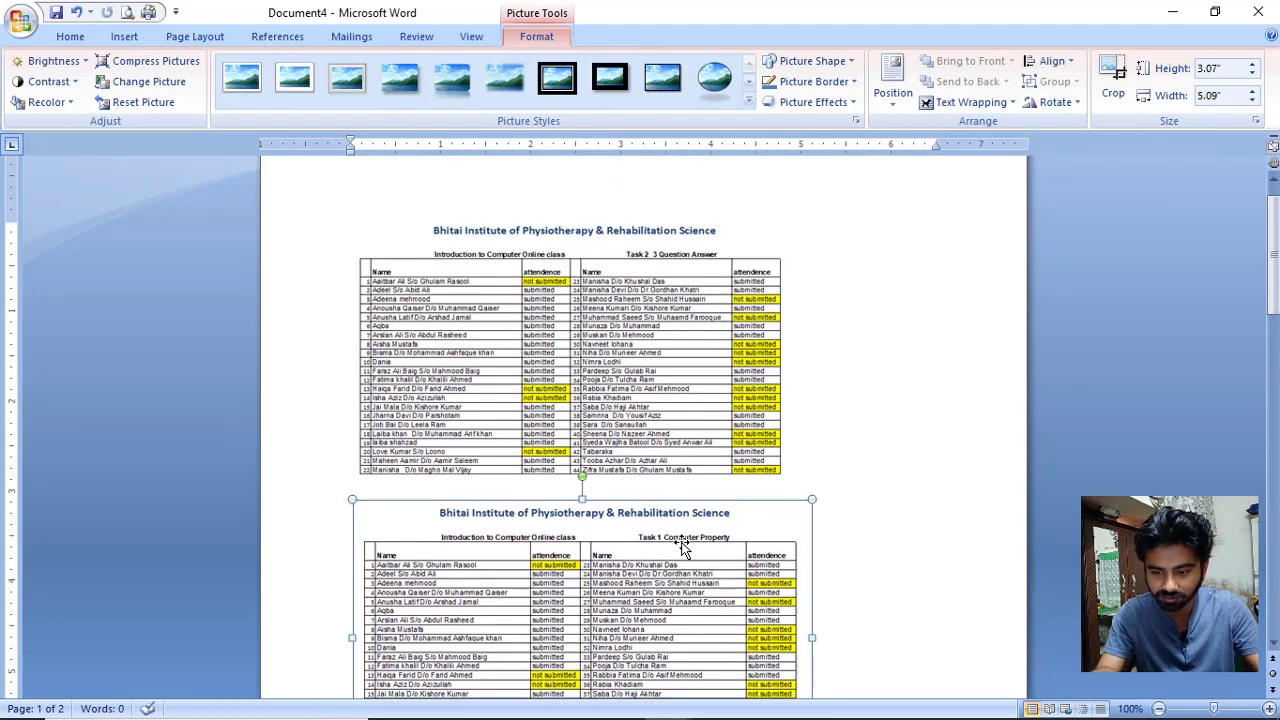
click(198, 38)
Switch the page to landscape and move the Task 1 picture up beside Task 2.
click(198, 90)
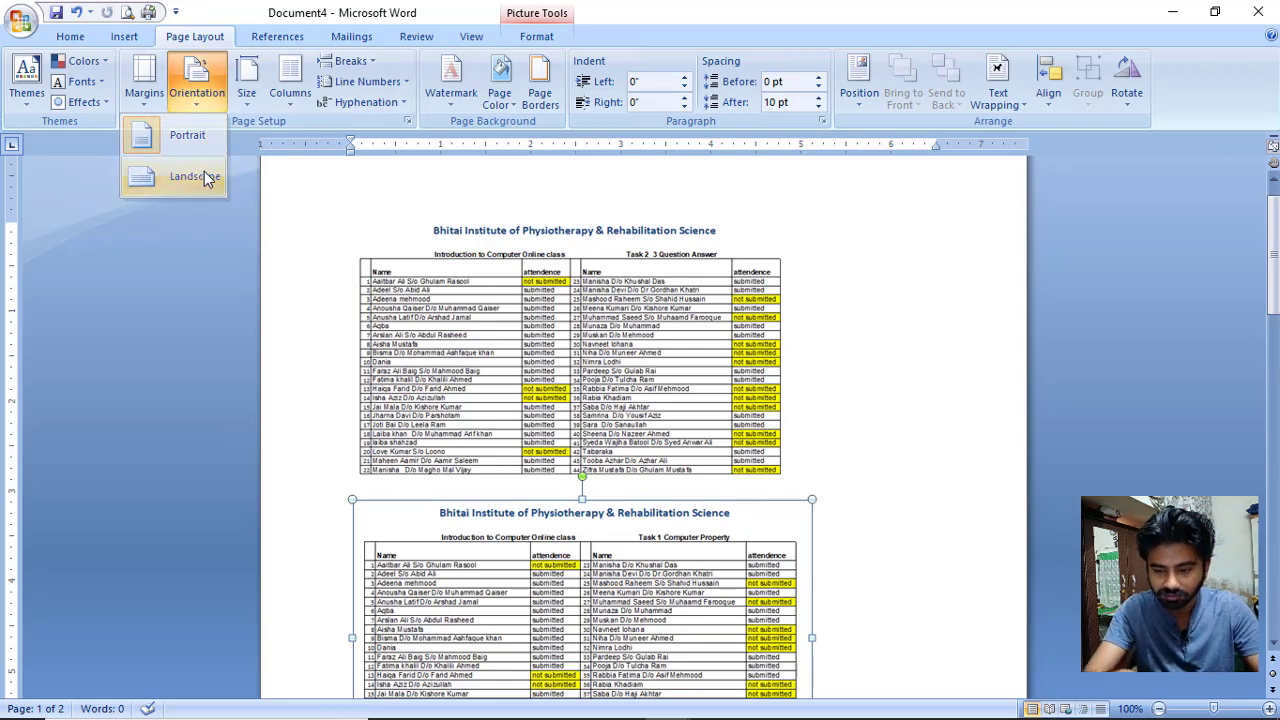
click(192, 175)
scroll(345, 263, down, 2)
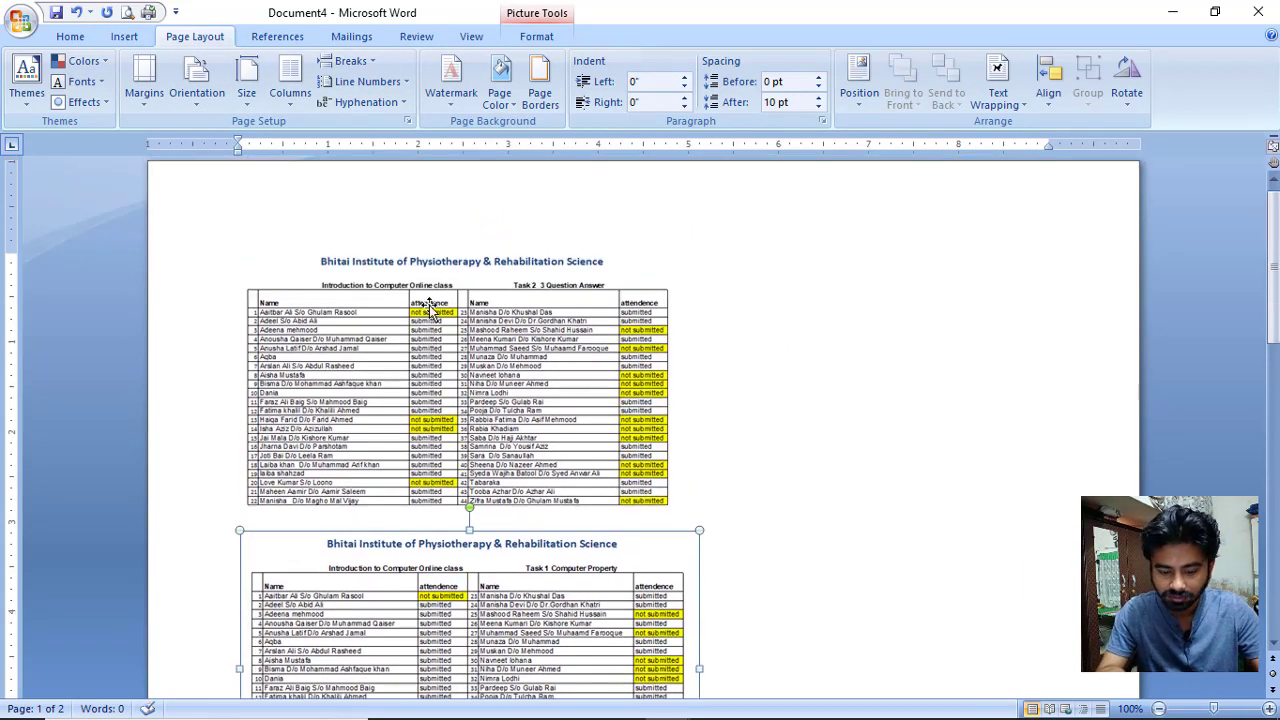
mouse_move(530, 552)
mouse_down()
mouse_move(894, 405)
mouse_move(920, 370)
mouse_up()
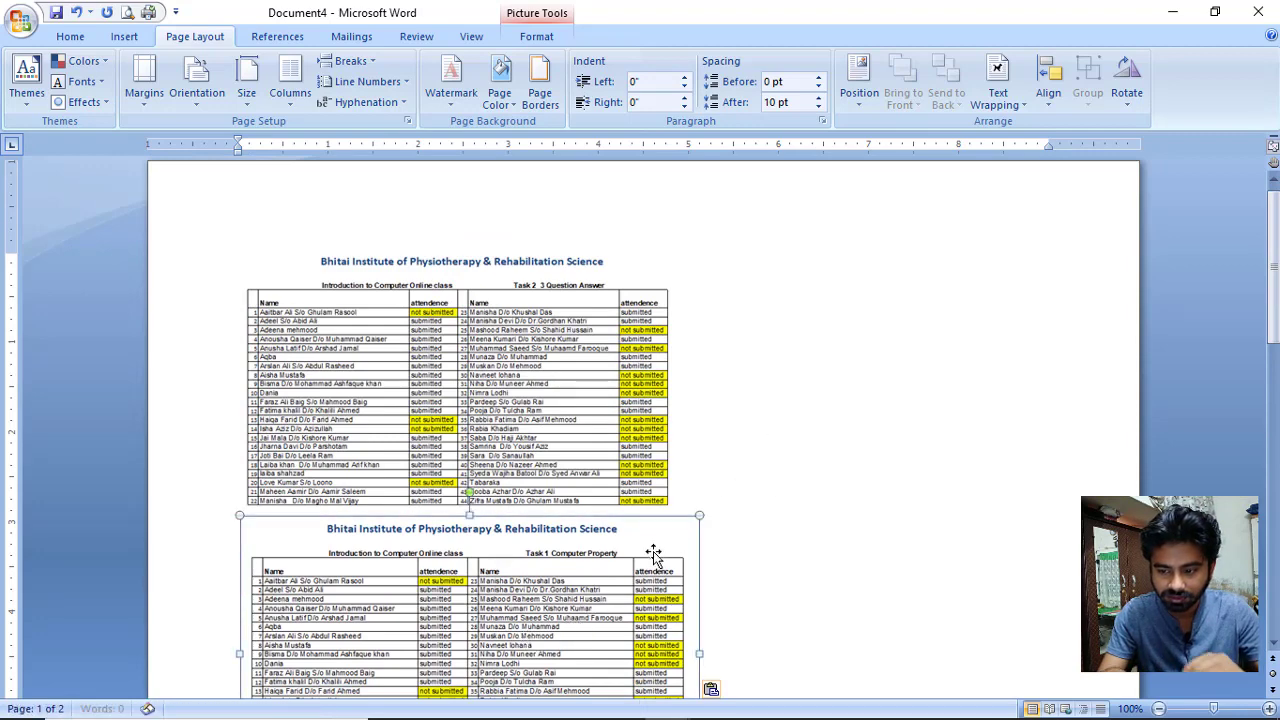
scroll(653, 551, down, 3)
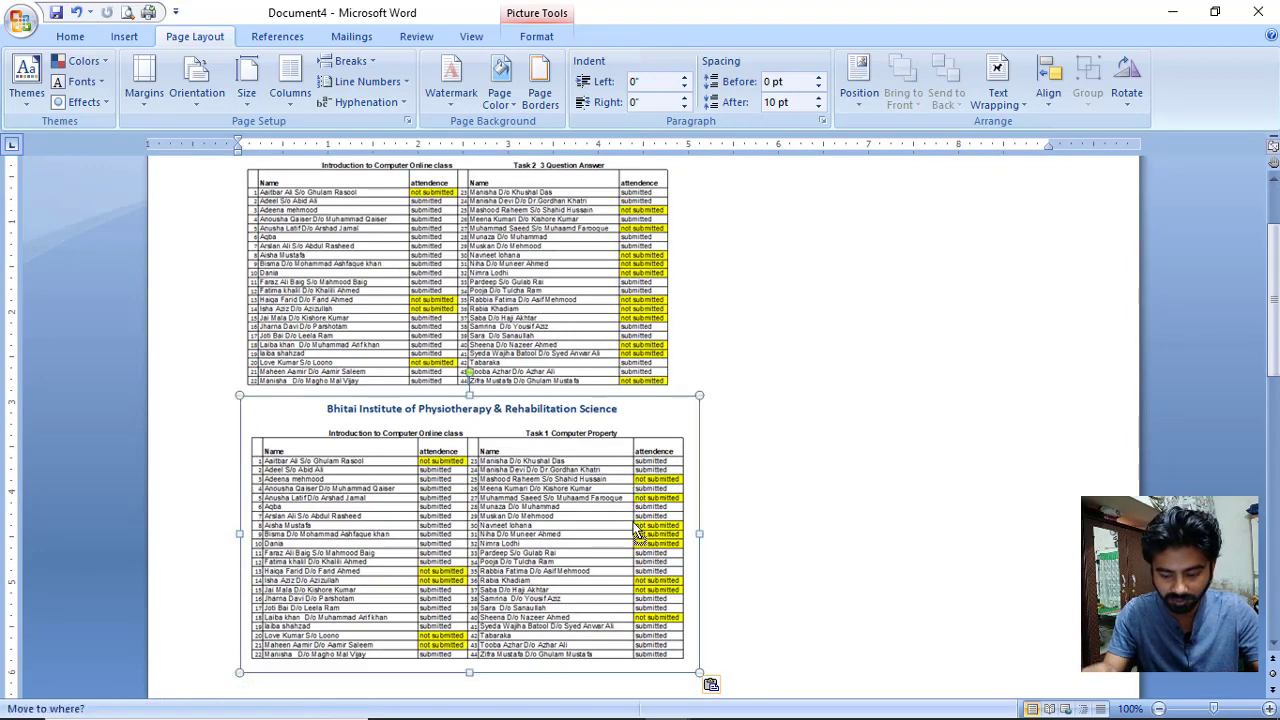
Set Through text wrapping on both the Task 2 and Task 1 table pictures.
click(600, 276)
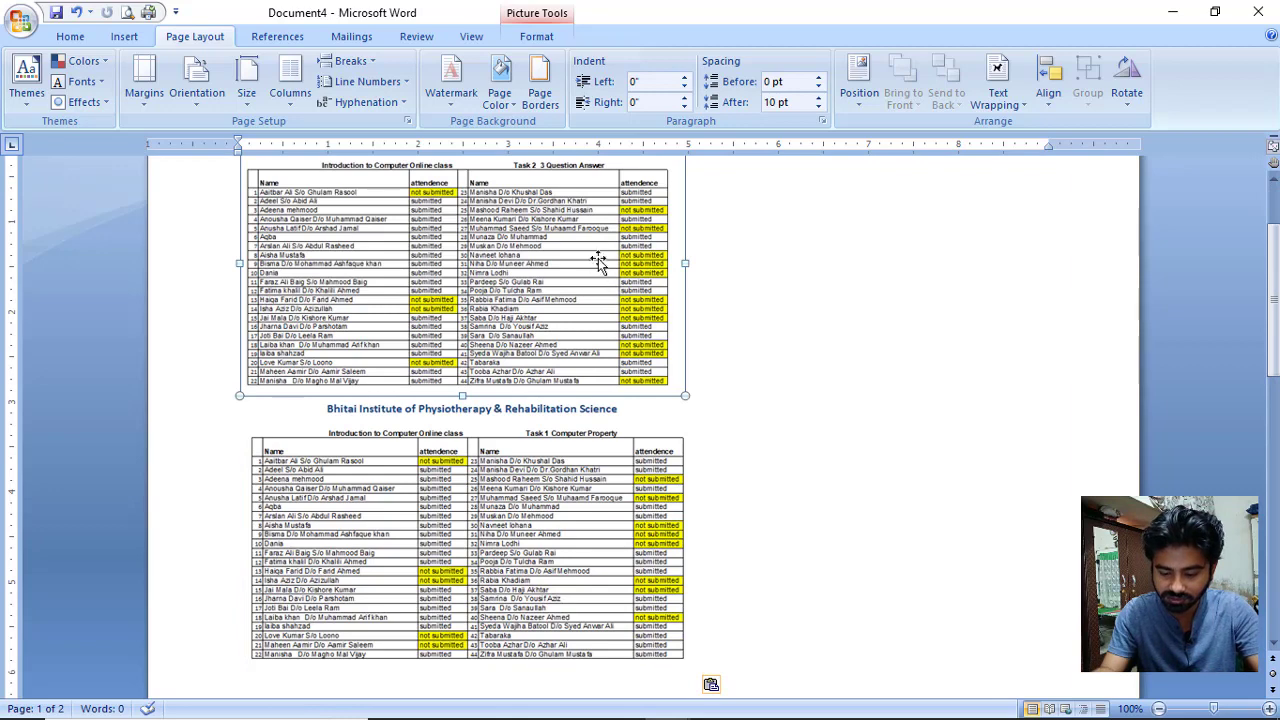
click(536, 38)
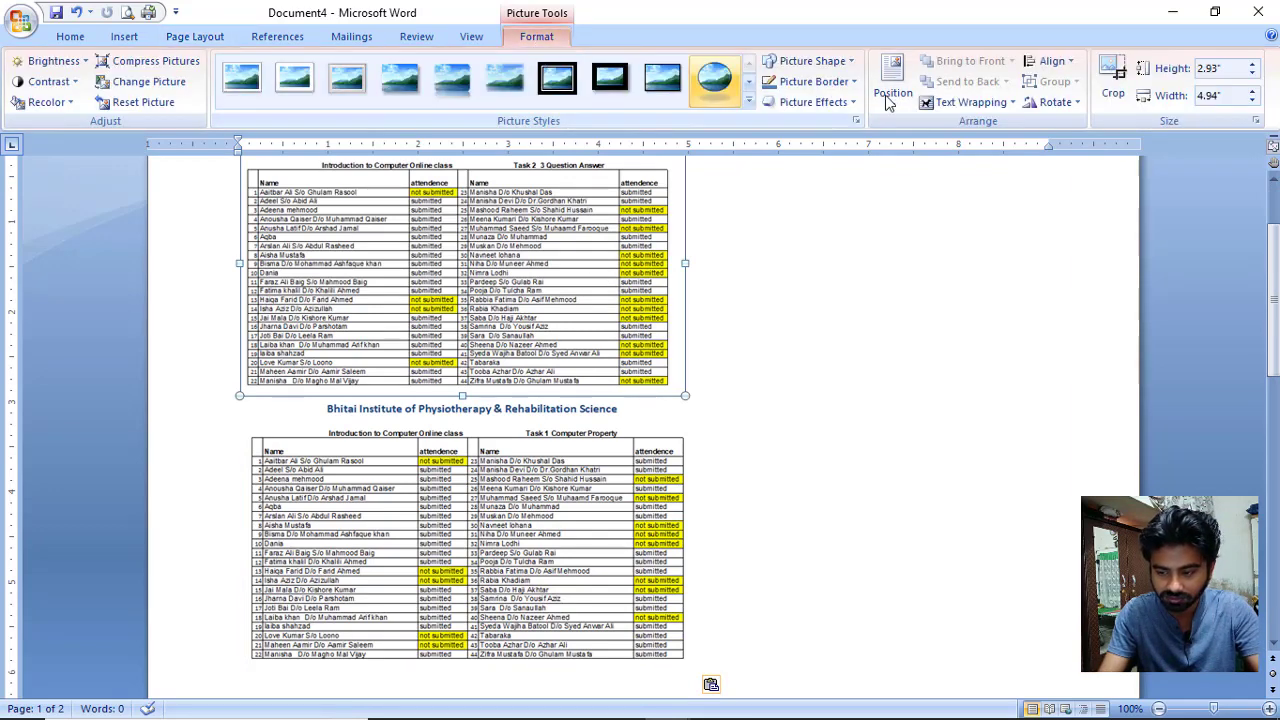
click(952, 103)
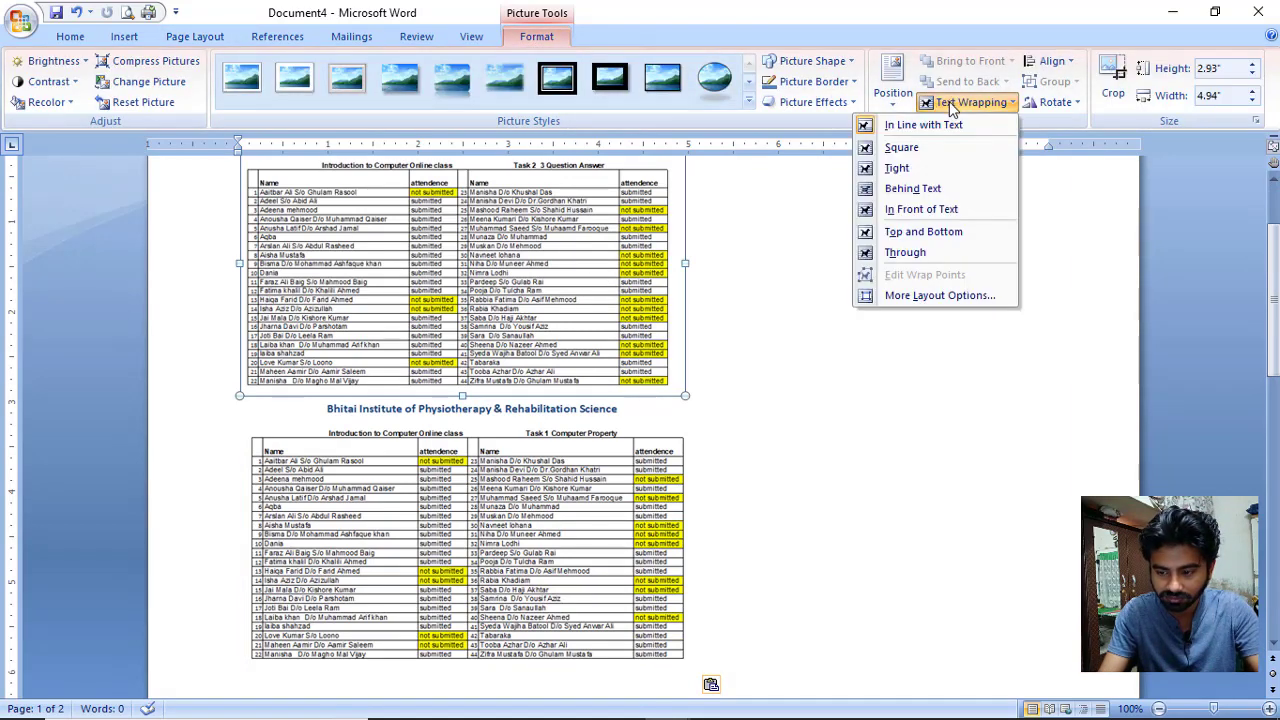
click(931, 255)
click(890, 265)
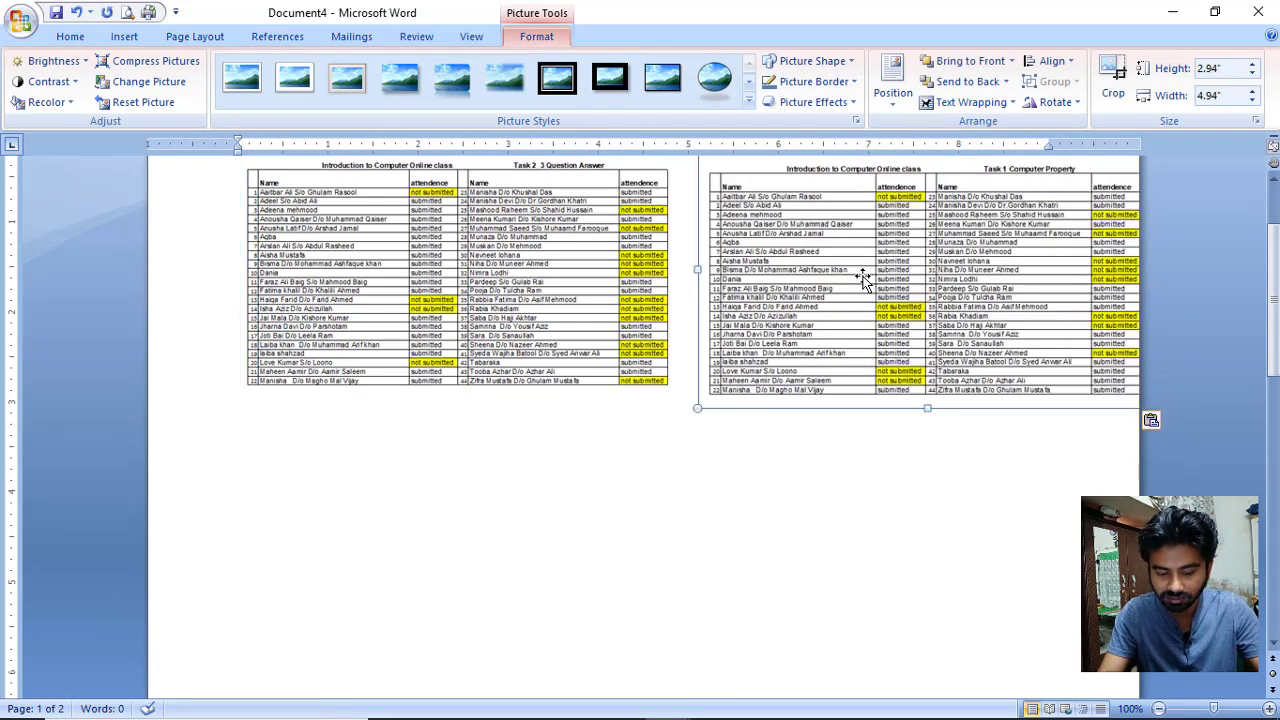
click(966, 102)
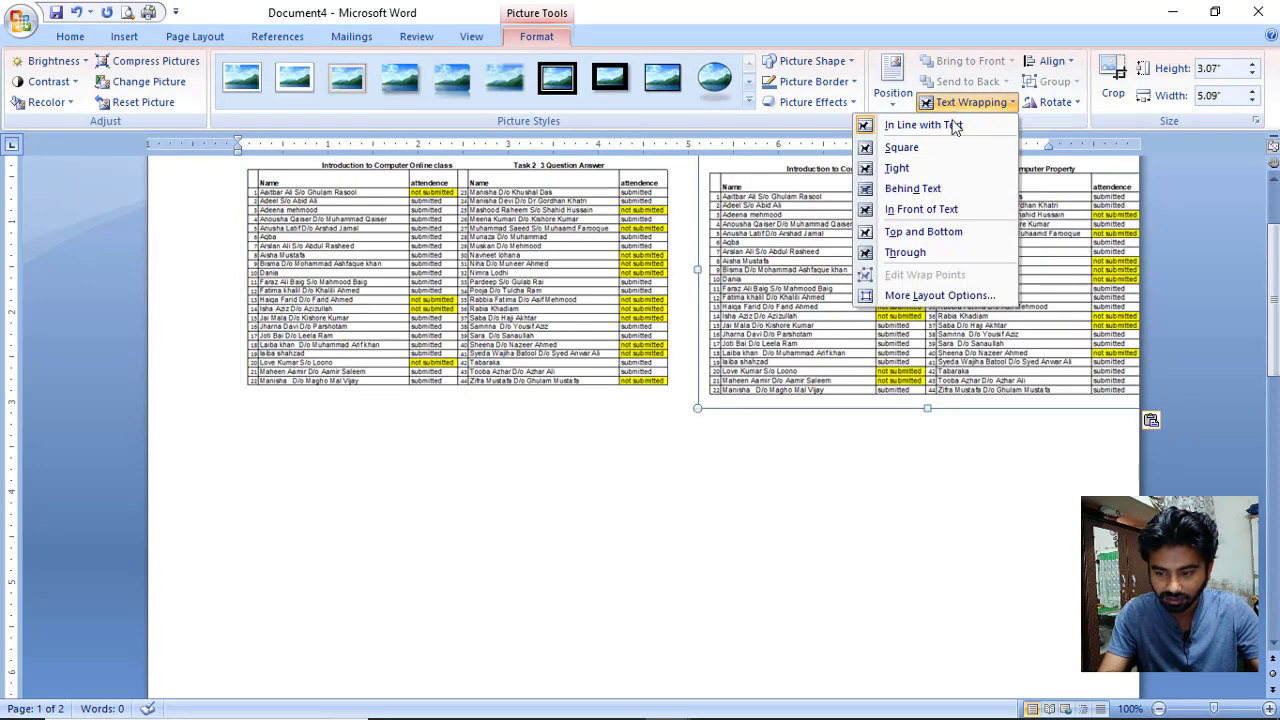
click(915, 252)
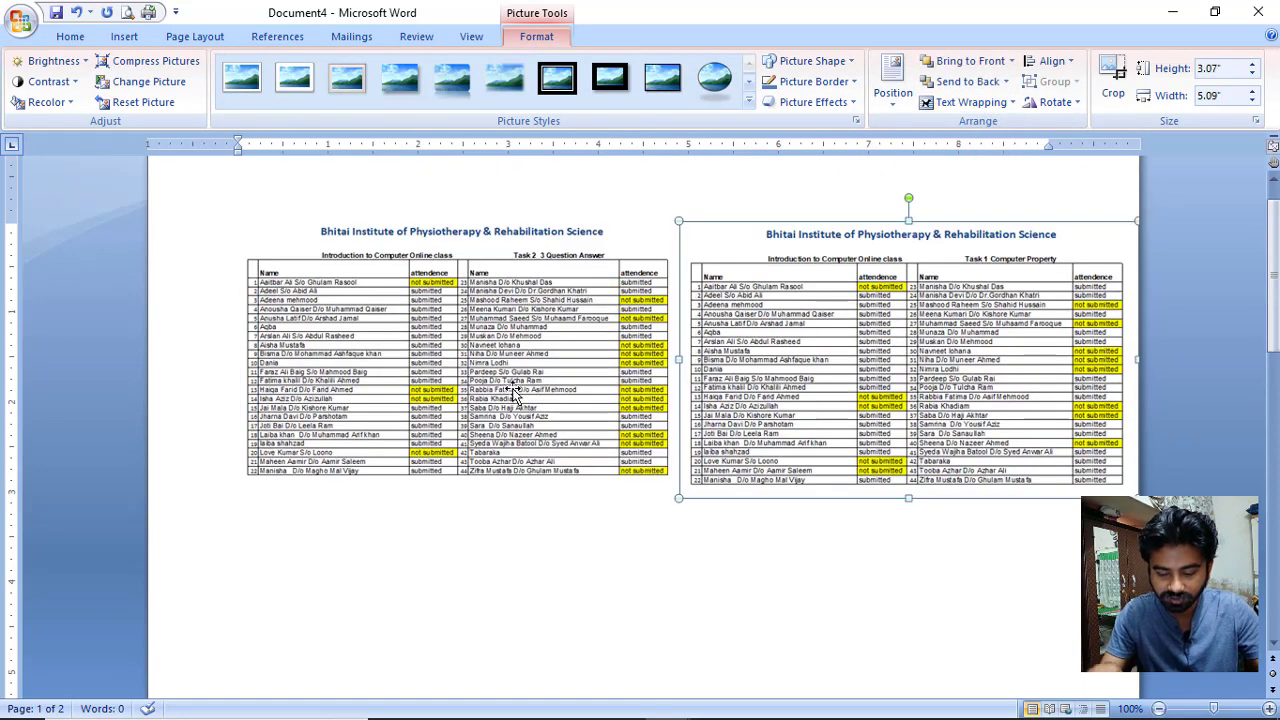
Drag the two table pictures into a side-by-side row lower on the page.
click(512, 390)
drag(512, 390, 470, 386)
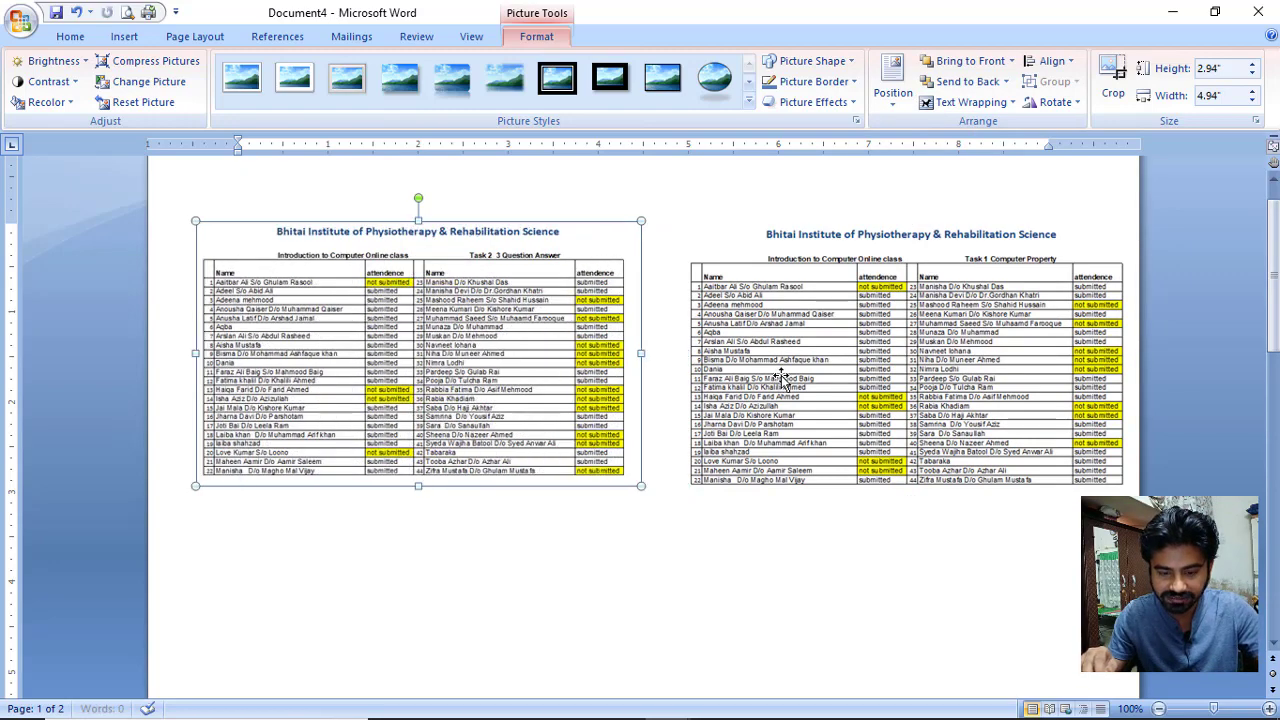
click(768, 368)
drag(768, 368, 739, 371)
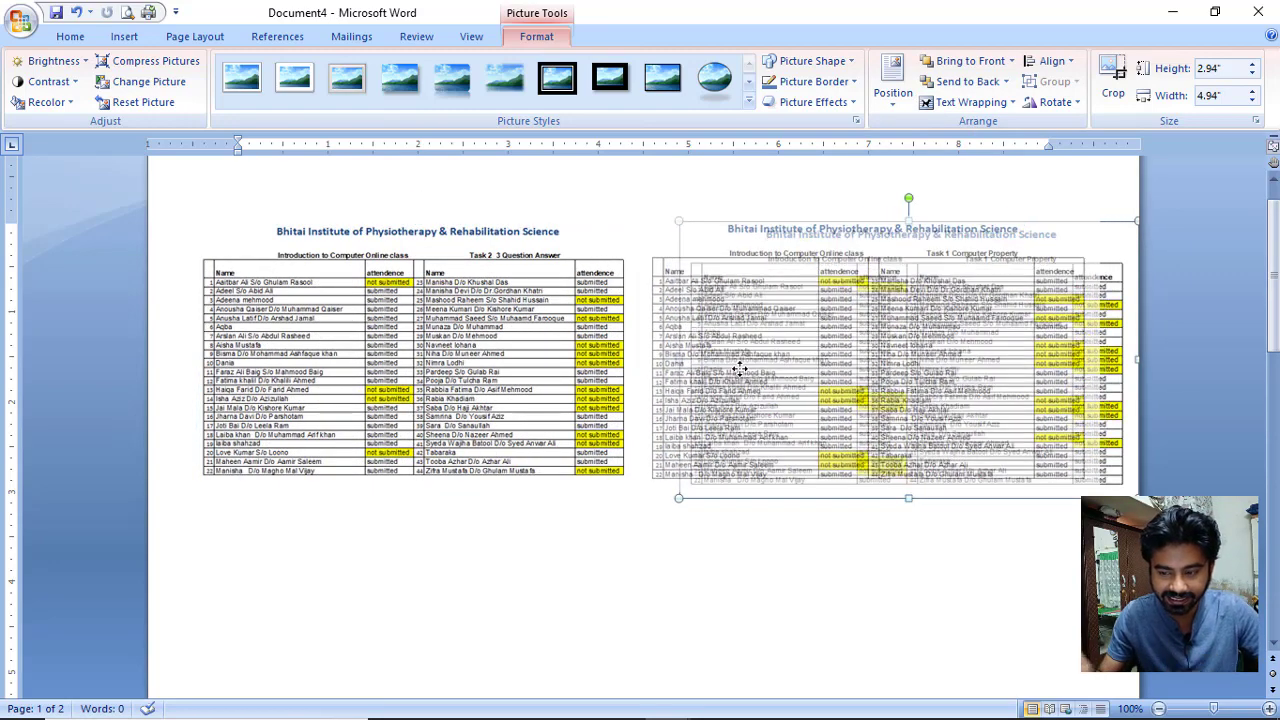
click(619, 589)
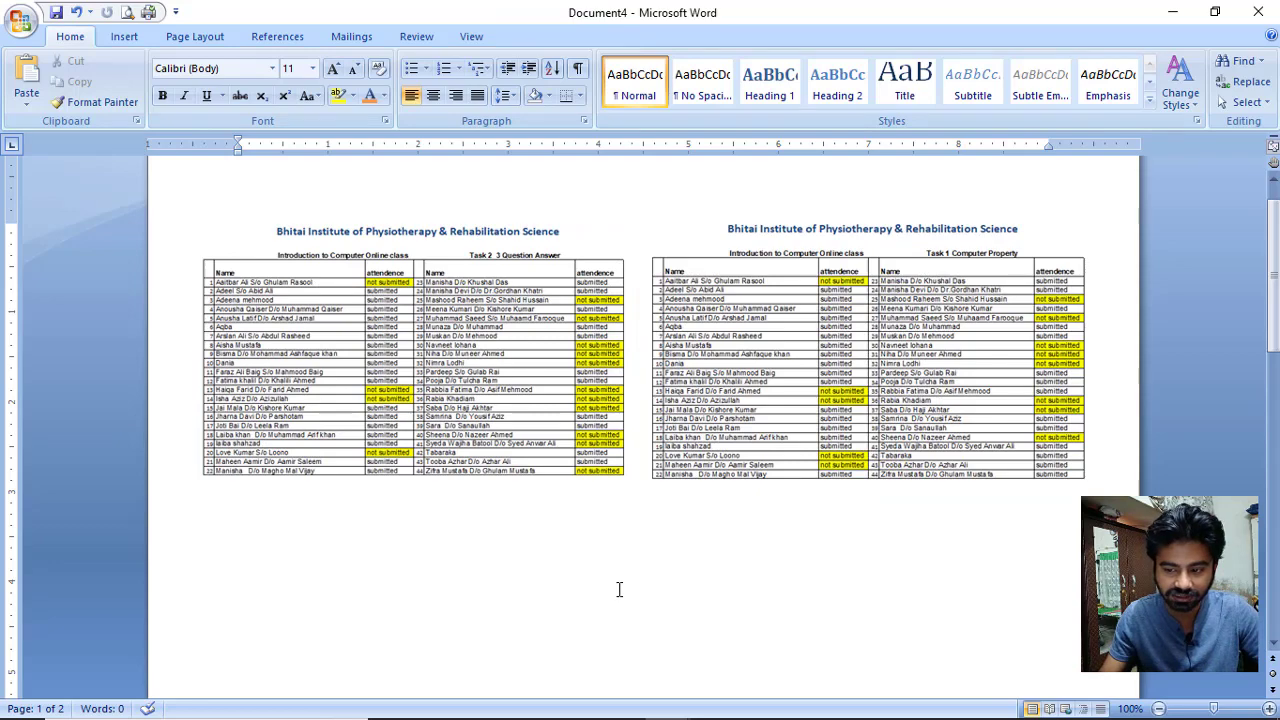
click(551, 403)
drag(551, 403, 818, 507)
drag(818, 403, 818, 587)
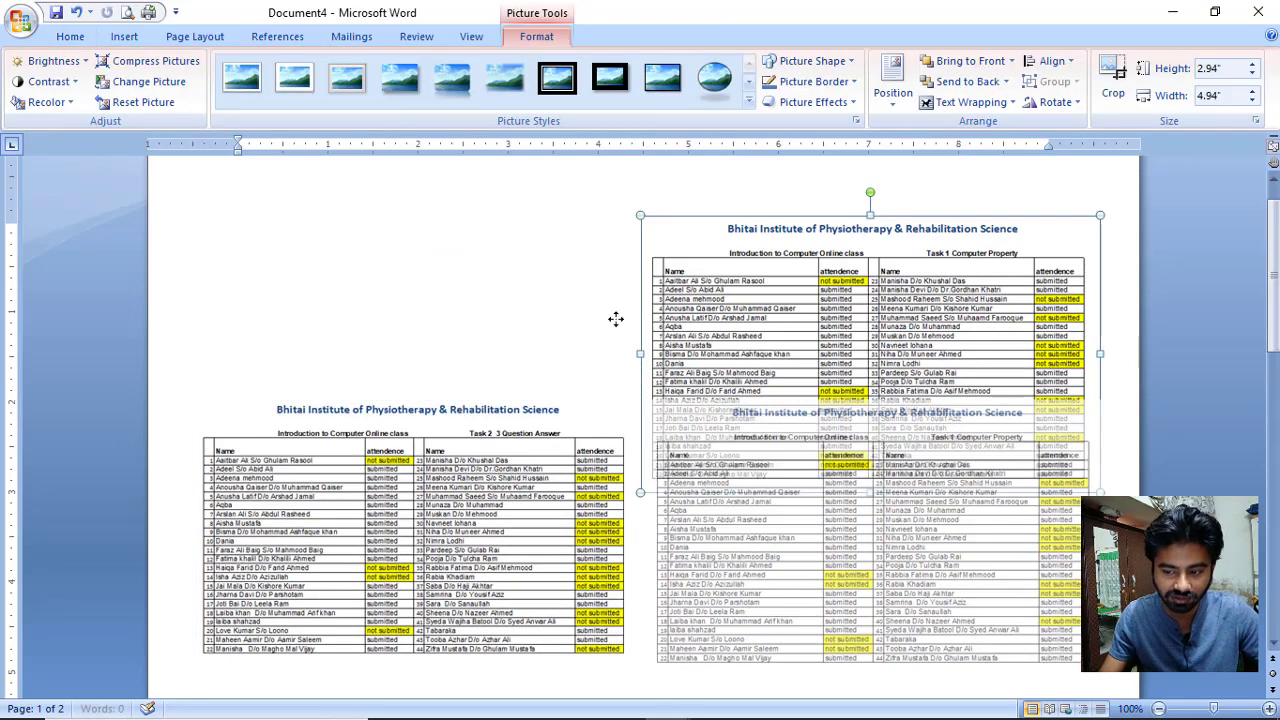
click(543, 291)
Type the heading '5th batch Task detail' above the pictures, correcting typos.
text(s)
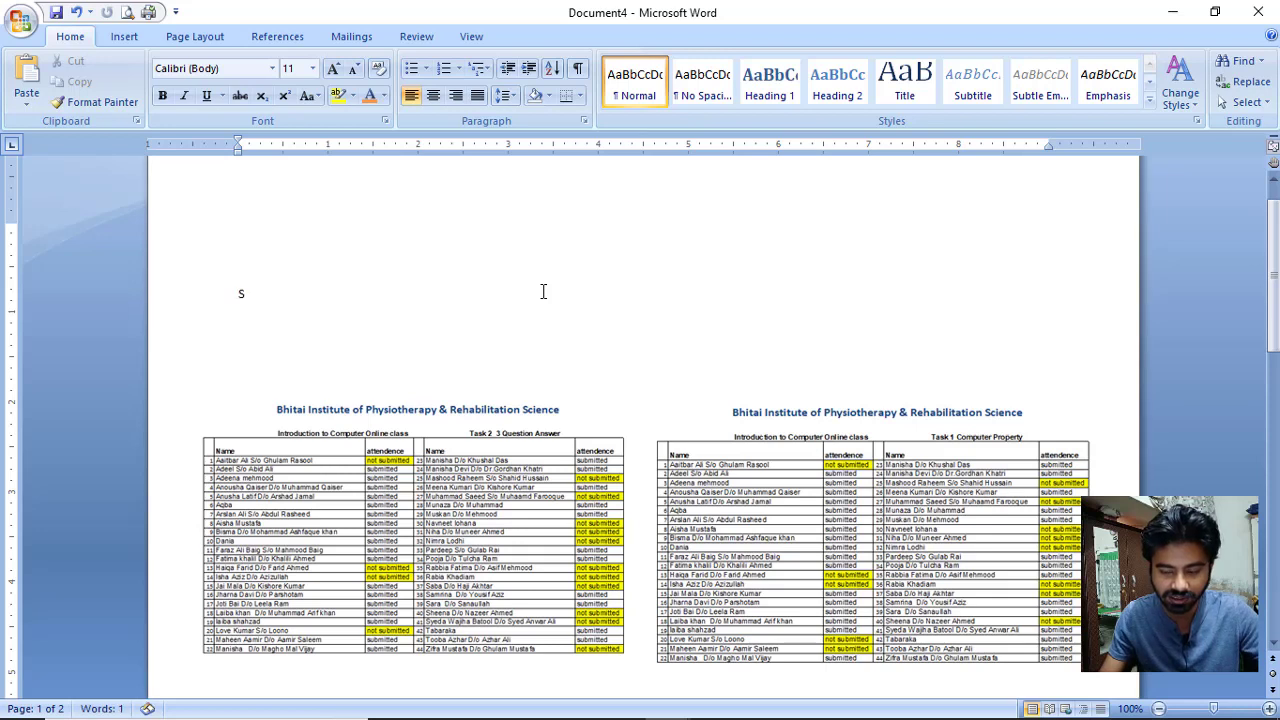
key(BackSpace)
text(5)
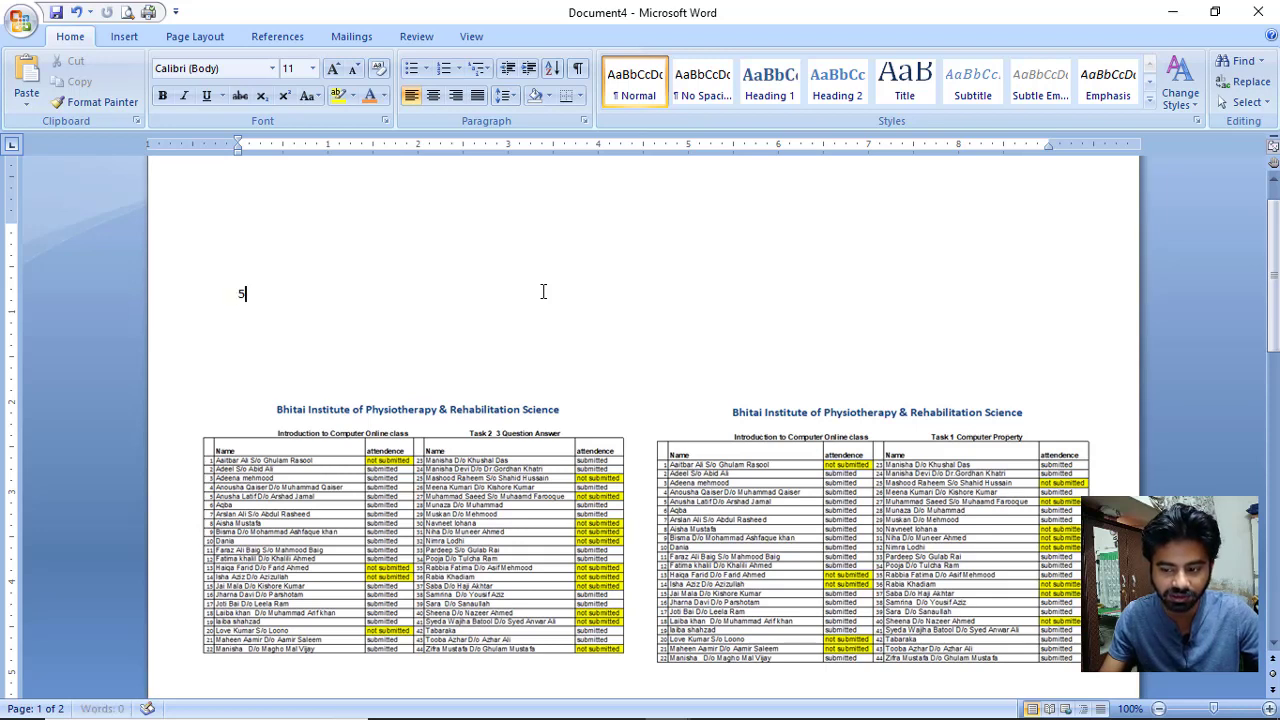
text(th batch)
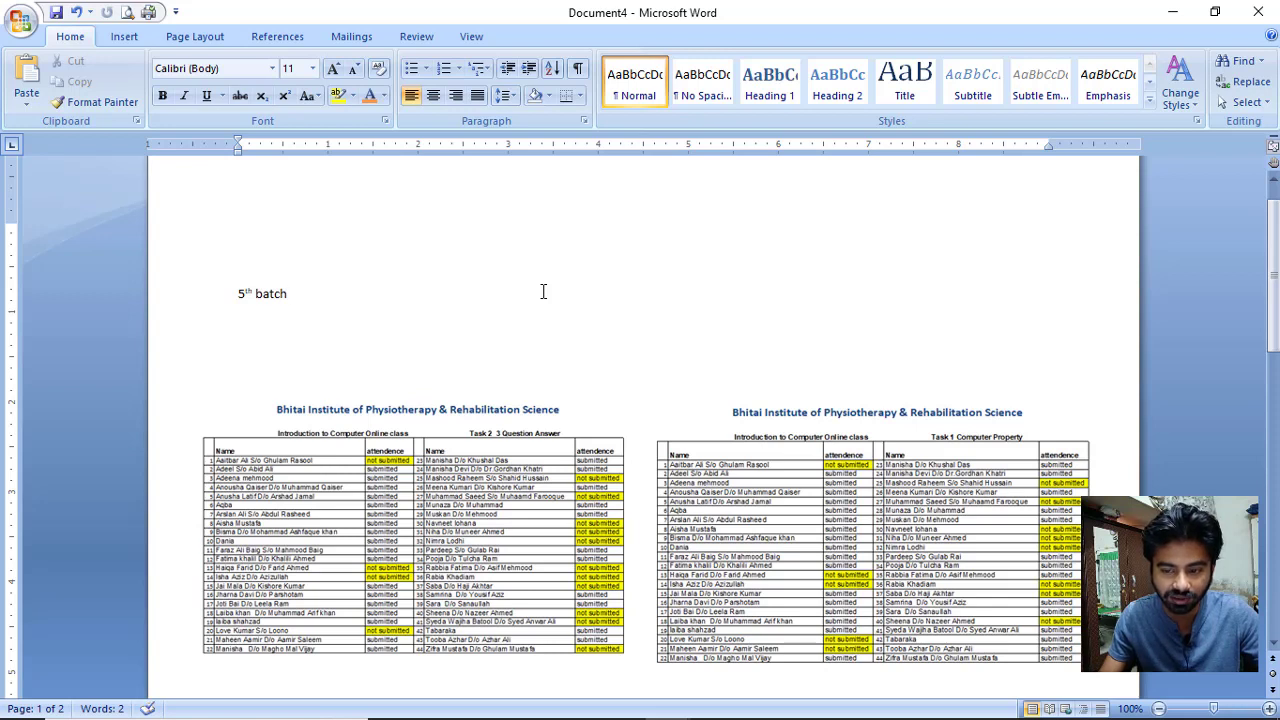
text( Ta)
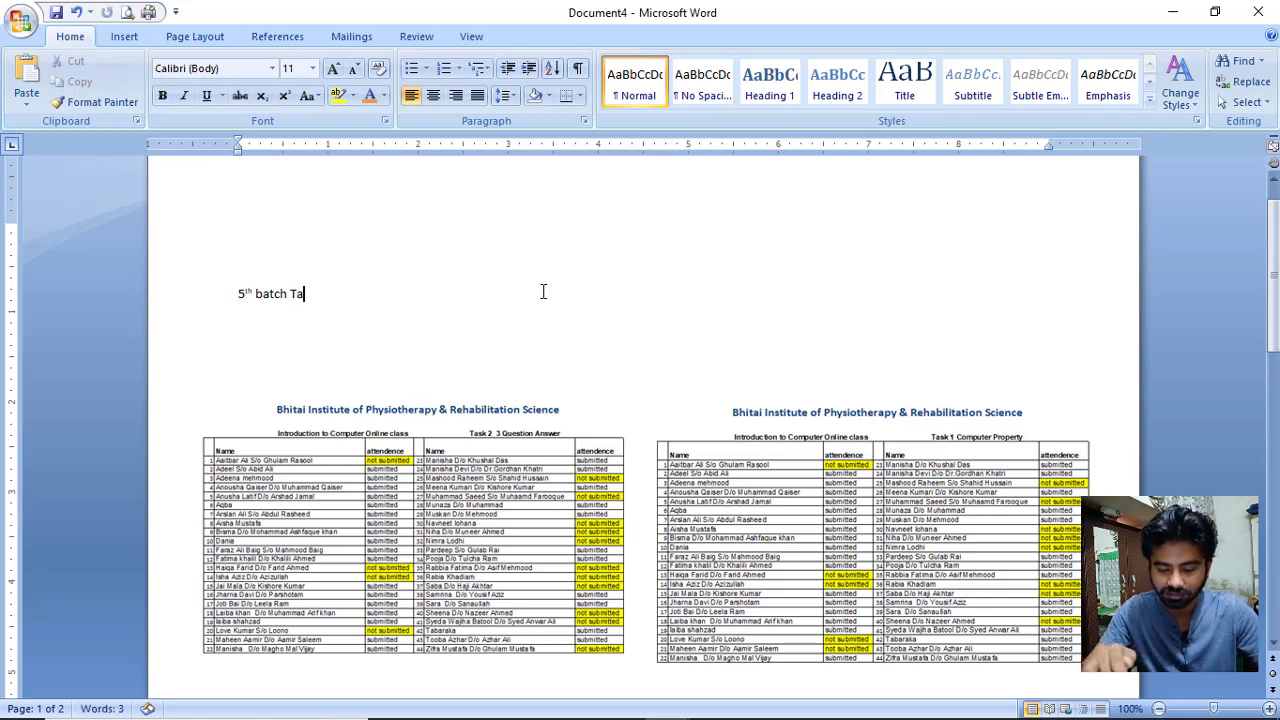
text(sk (etal)
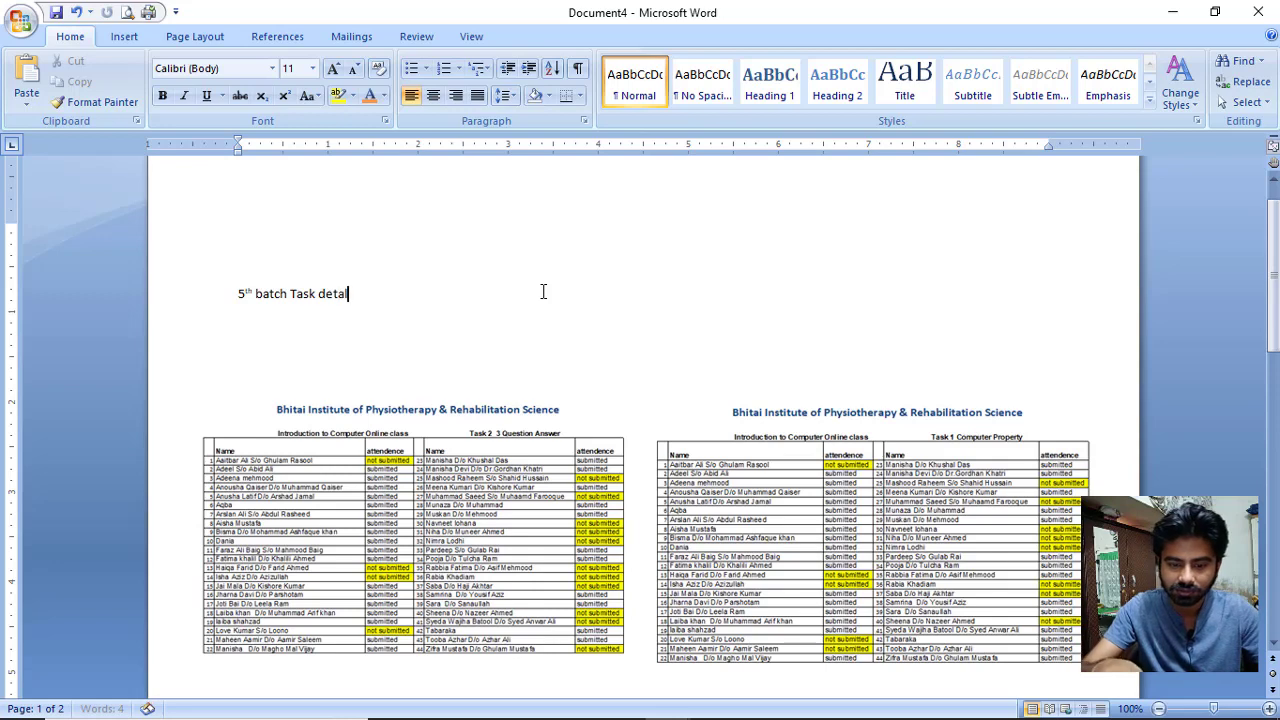
key(BackSpace)
key(BackSpace)
key(BackSpace)
key(BackSpace)
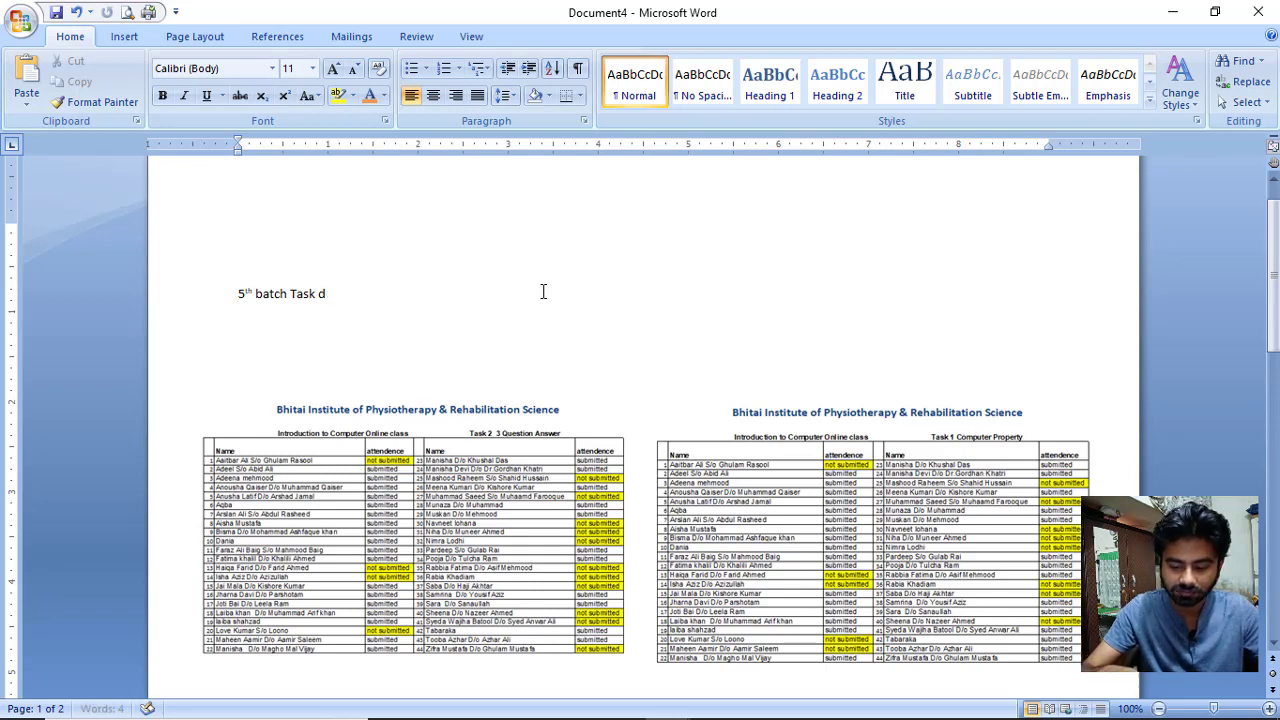
text(etail)
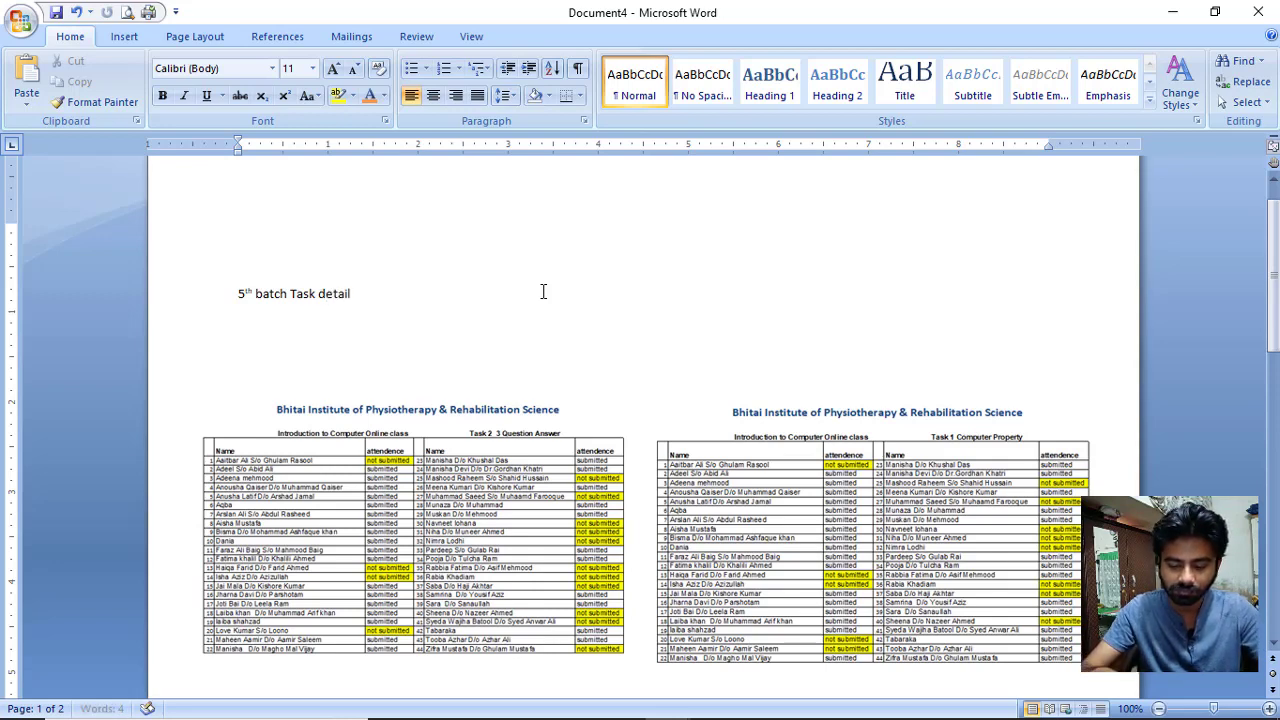
Apply the Title style to the heading and center it.
drag(380, 293, 245, 293)
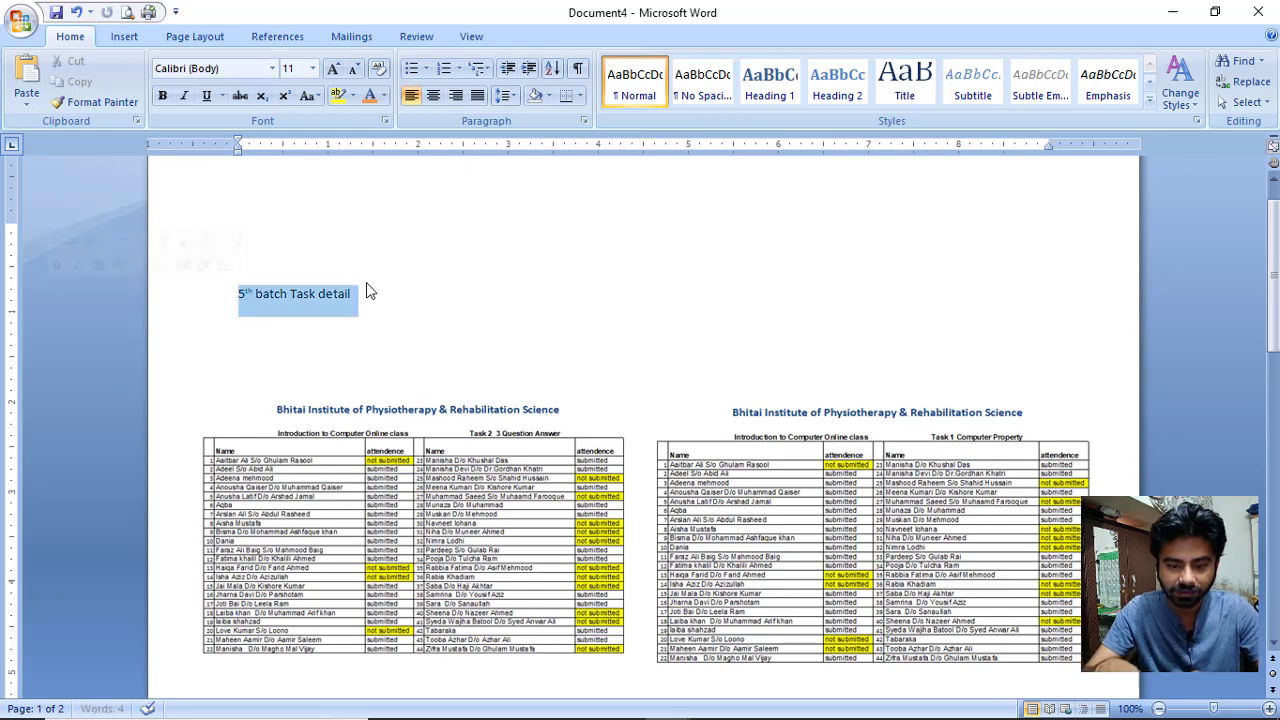
click(918, 94)
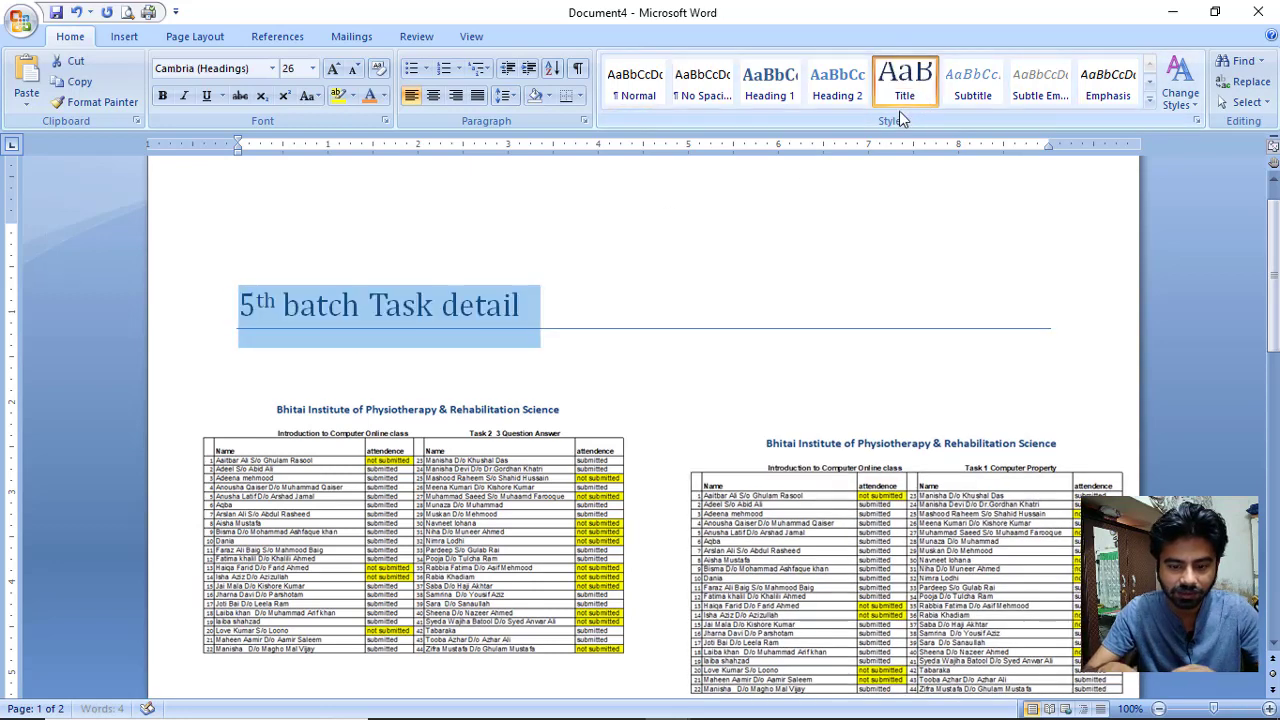
click(430, 97)
click(279, 251)
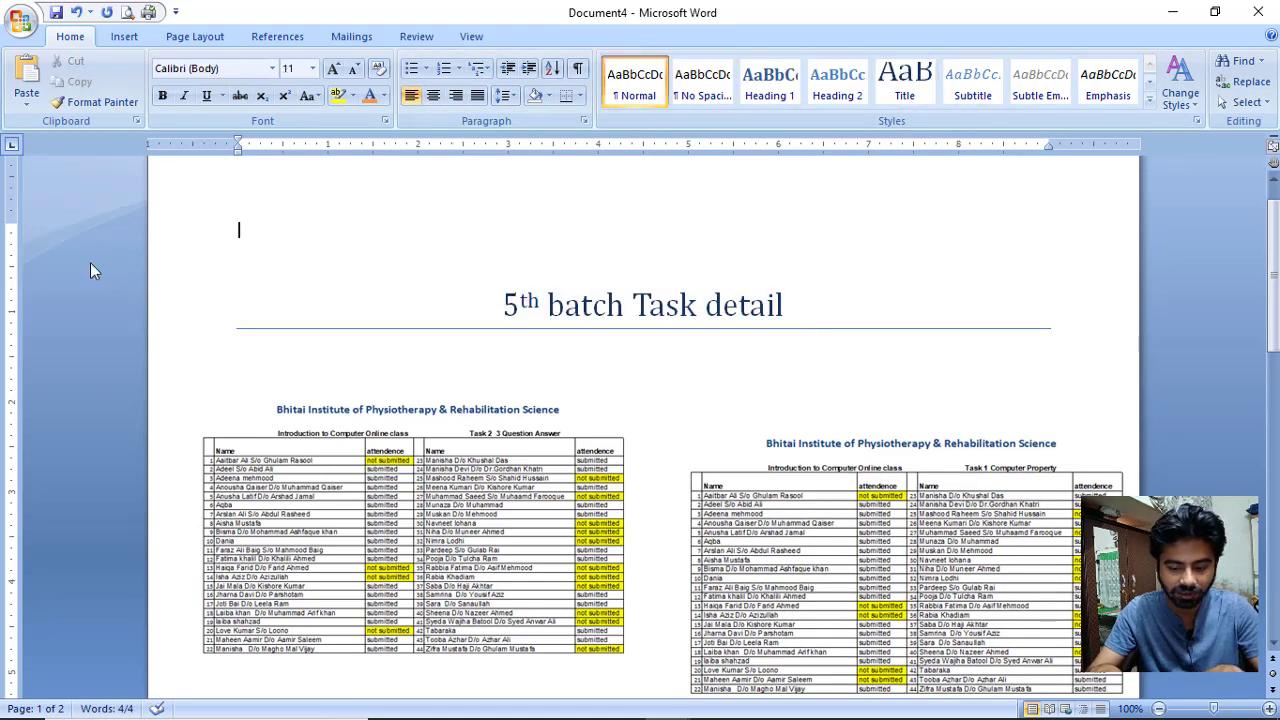